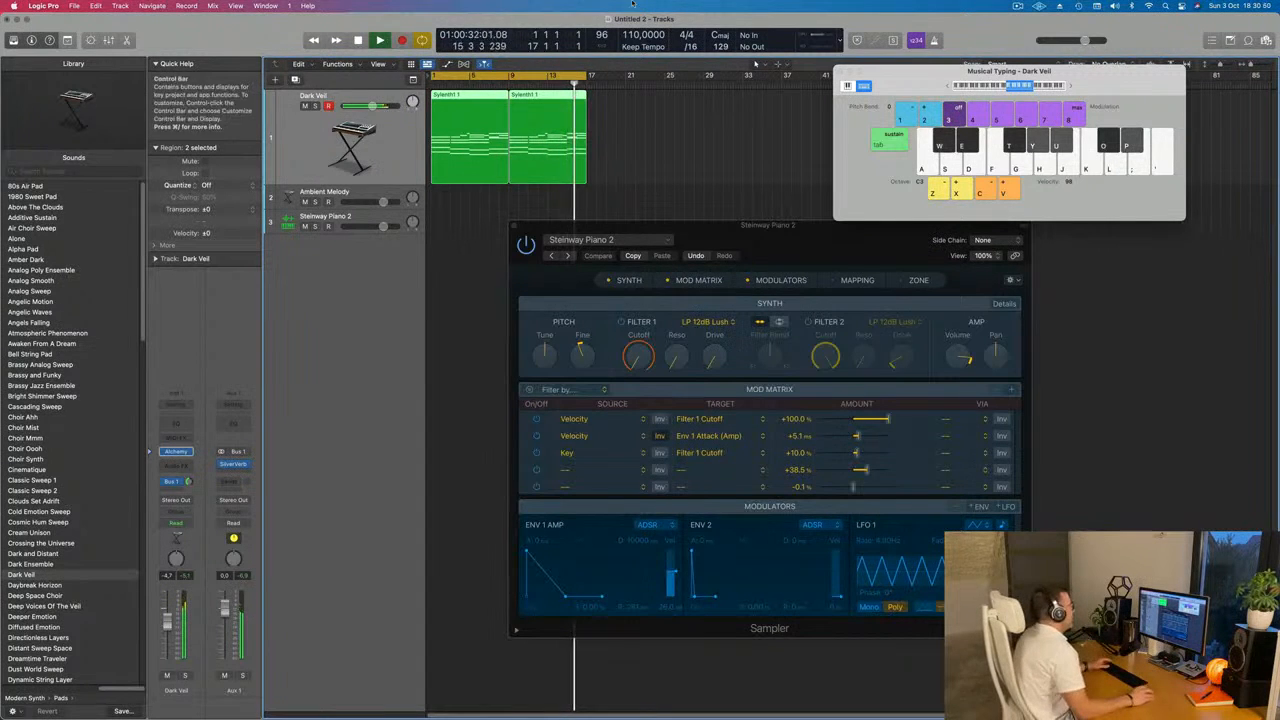
- Stop playback, move the Steinway Piano 2 instrument window clear of the tracks, and return the playhead to the project start
key(space)
drag(812, 246, 771, 287)
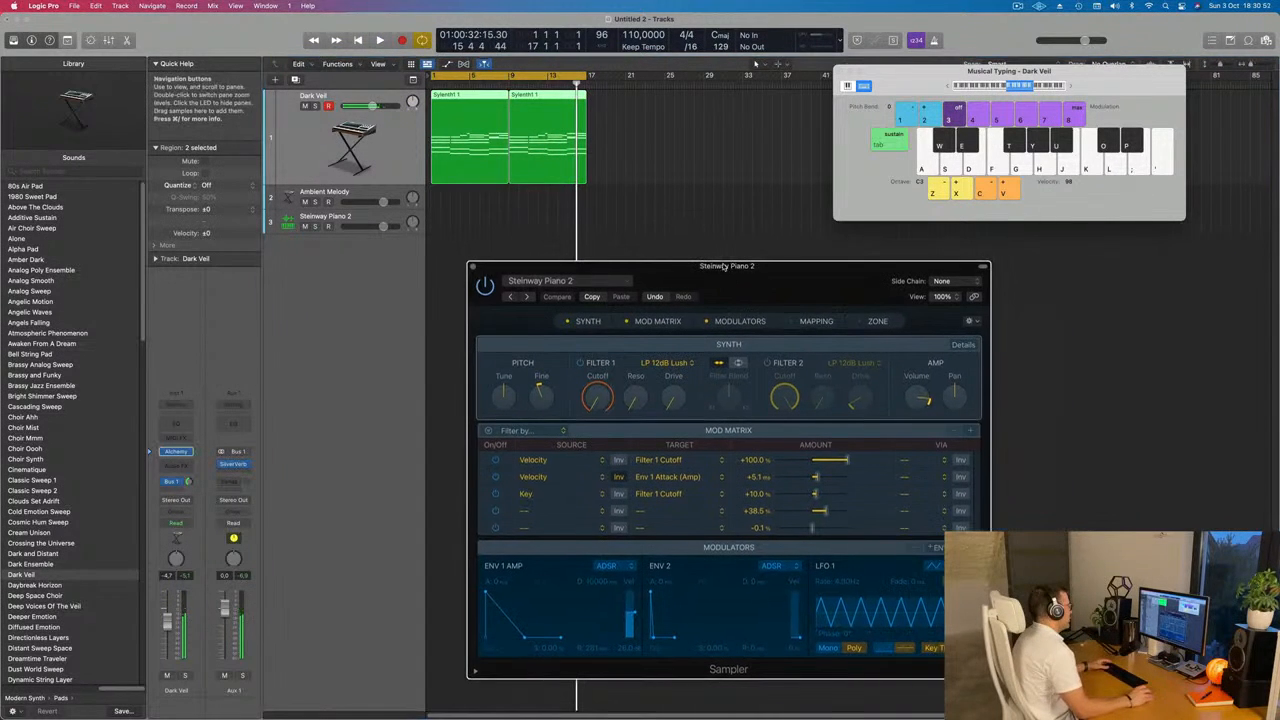
click(702, 143)
key(Return)
key(space)
key(space)
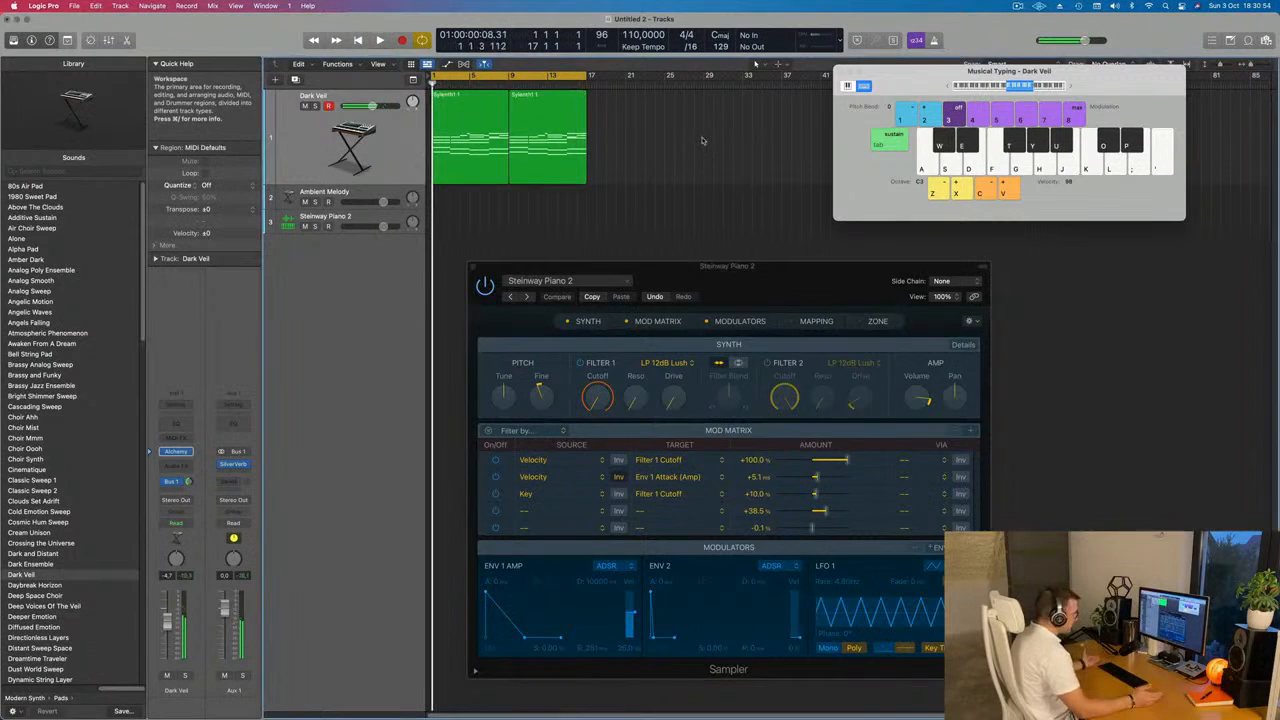
- Duplicate the Dark Veil track with the same instrument settings
click(385, 157)
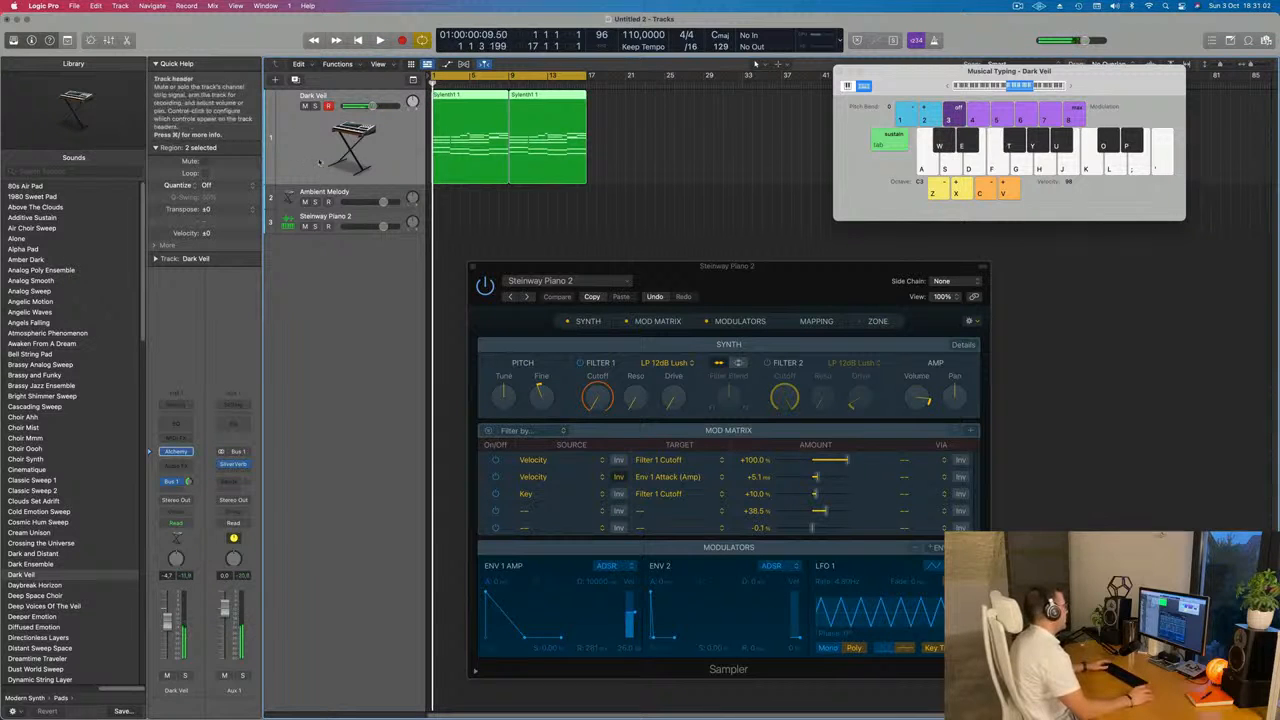
click(677, 152)
click(447, 107)
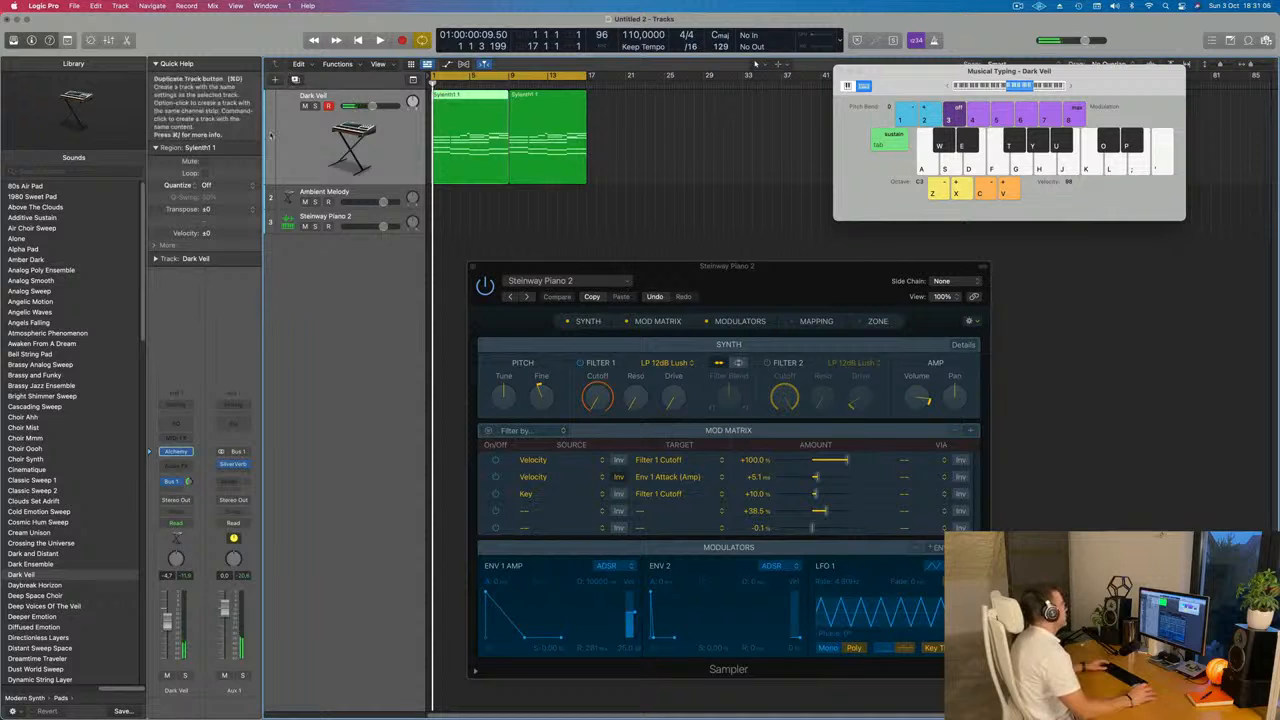
click(270, 135)
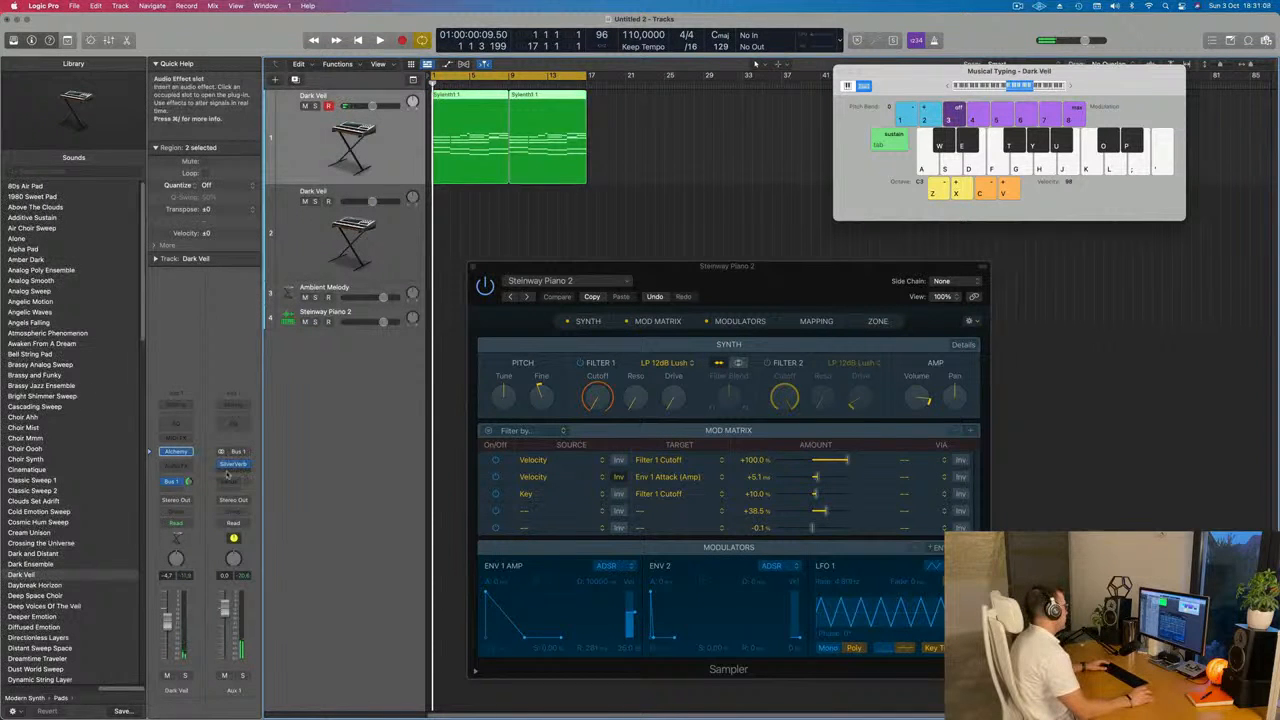
- Copy the first Sylenth1 region onto the duplicate Dark Veil track at bar 1 and move the piano instrument window out of the way
click(614, 188)
drag(469, 129, 451, 223)
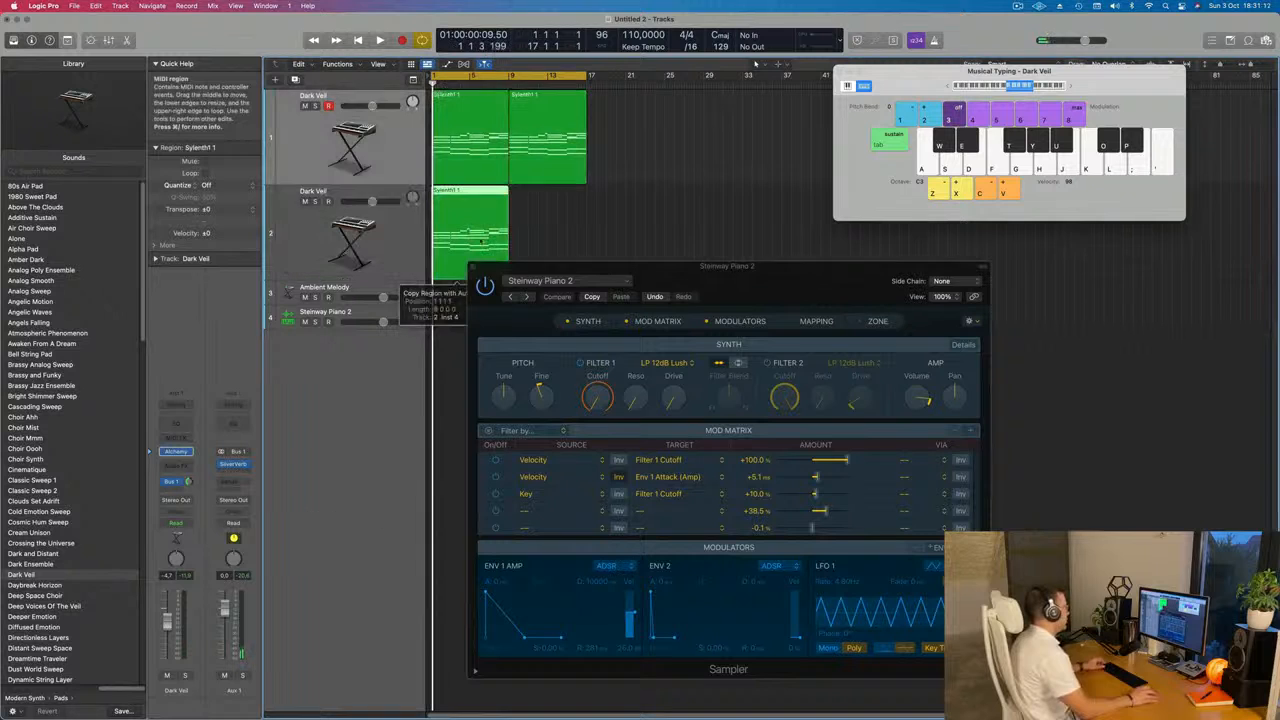
drag(653, 268, 915, 323)
drag(595, 236, 420, 259)
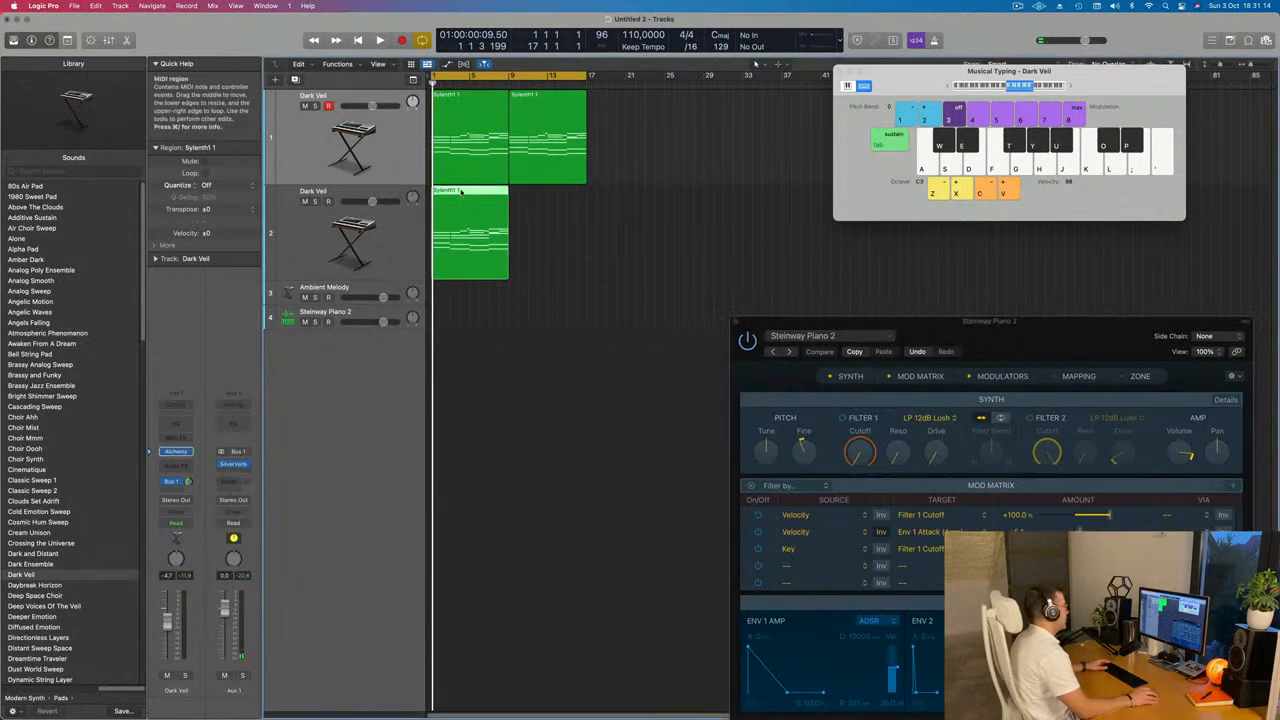
- Open the copied region in the Piano Roll and delete all its upper notes, keeping only the lowest four-note bass line
double_click(461, 193)
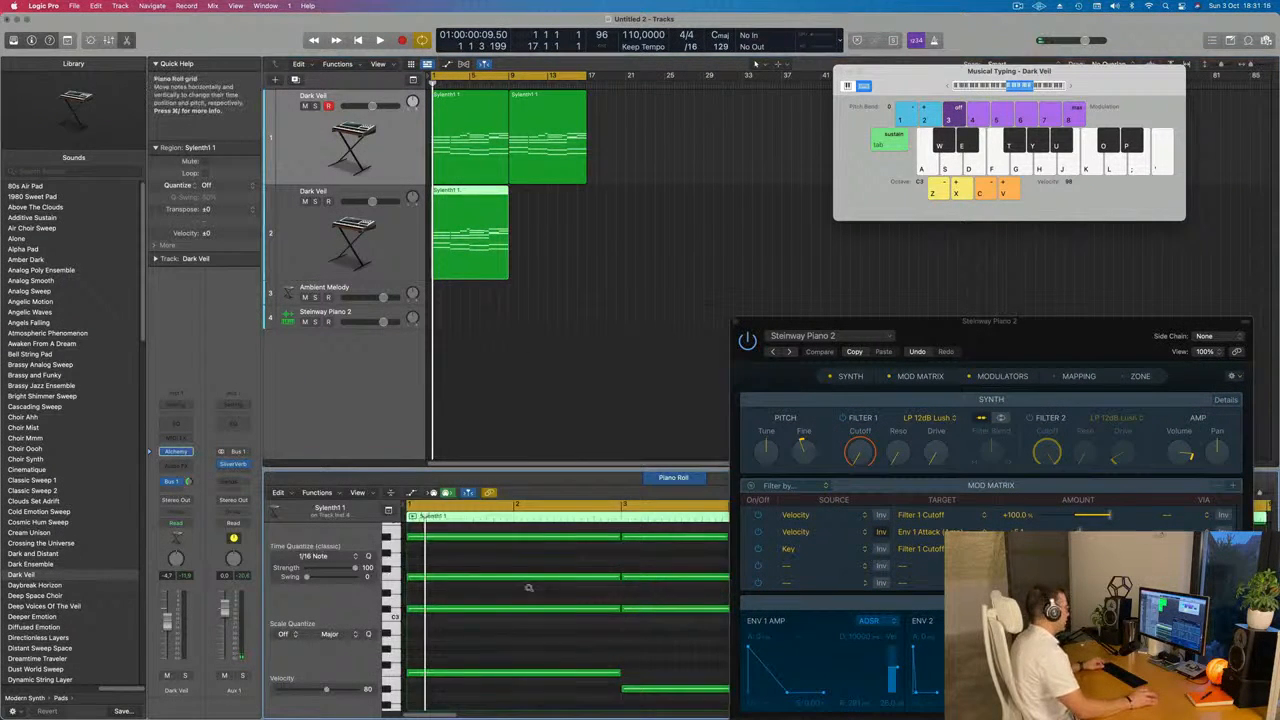
scroll(528, 584, left, 1)
scroll(498, 616, down, 3)
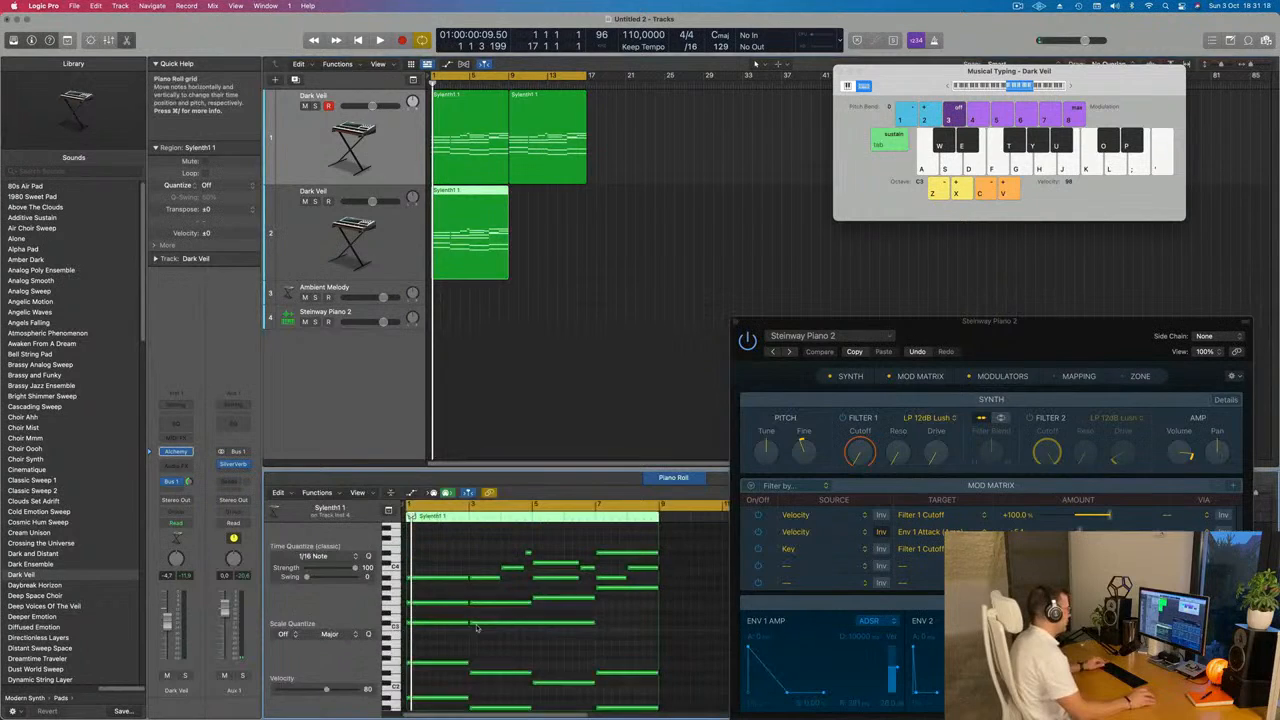
scroll(468, 642, down, 1)
drag(448, 633, 613, 676)
key(Delete)
key(Delete)
key(Delete)
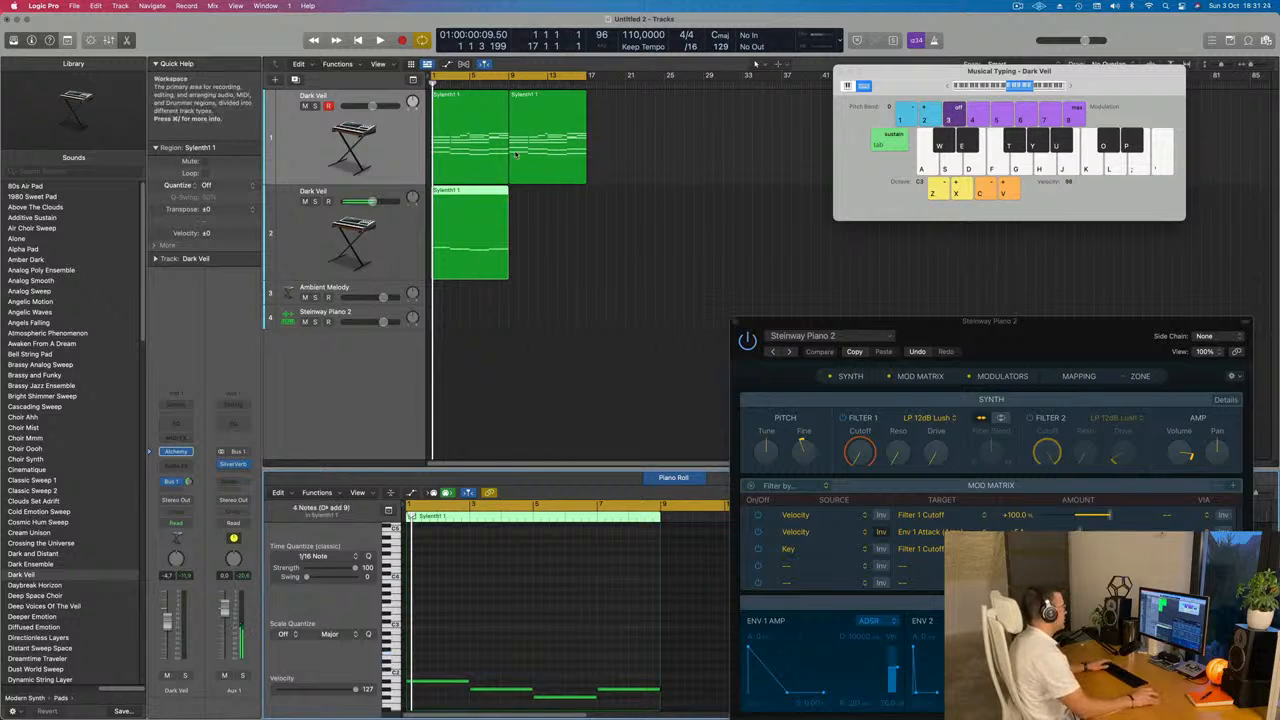
- Open Alchemy on the duplicate Dark Veil track and filter its presets to the Bass category
click(387, 258)
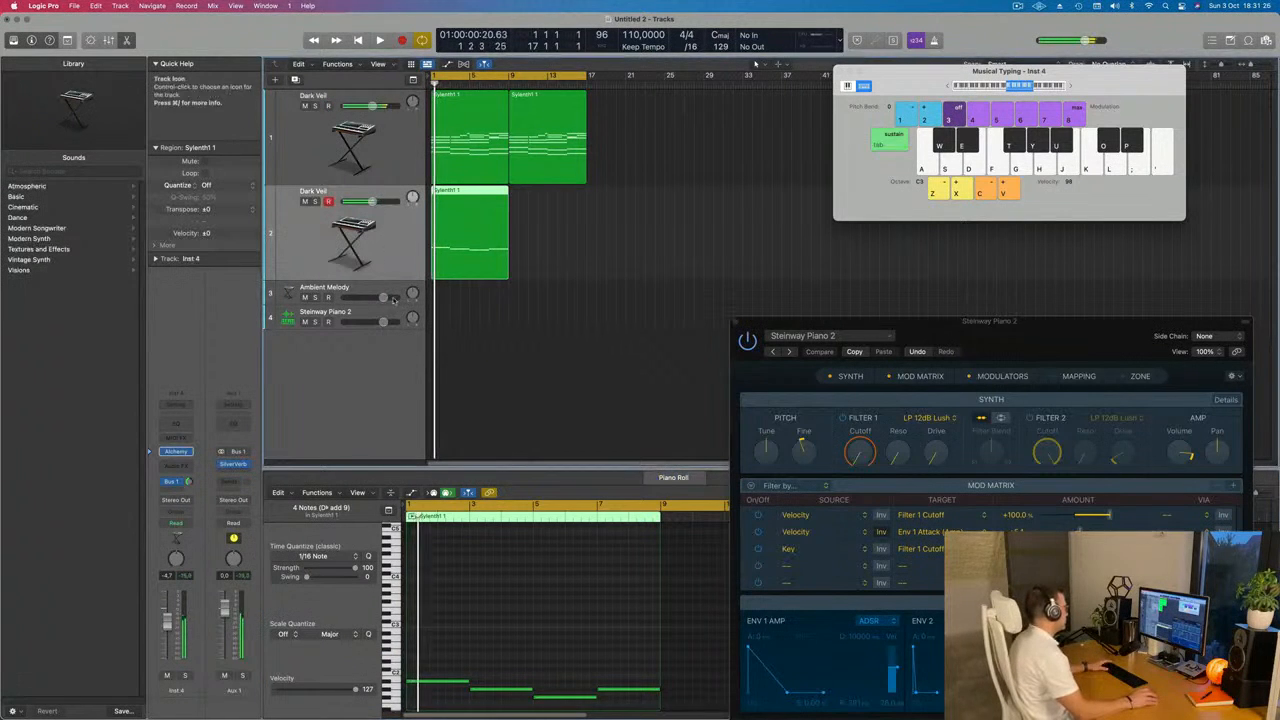
scroll(488, 626, down, 2)
scroll(488, 626, down, 2)
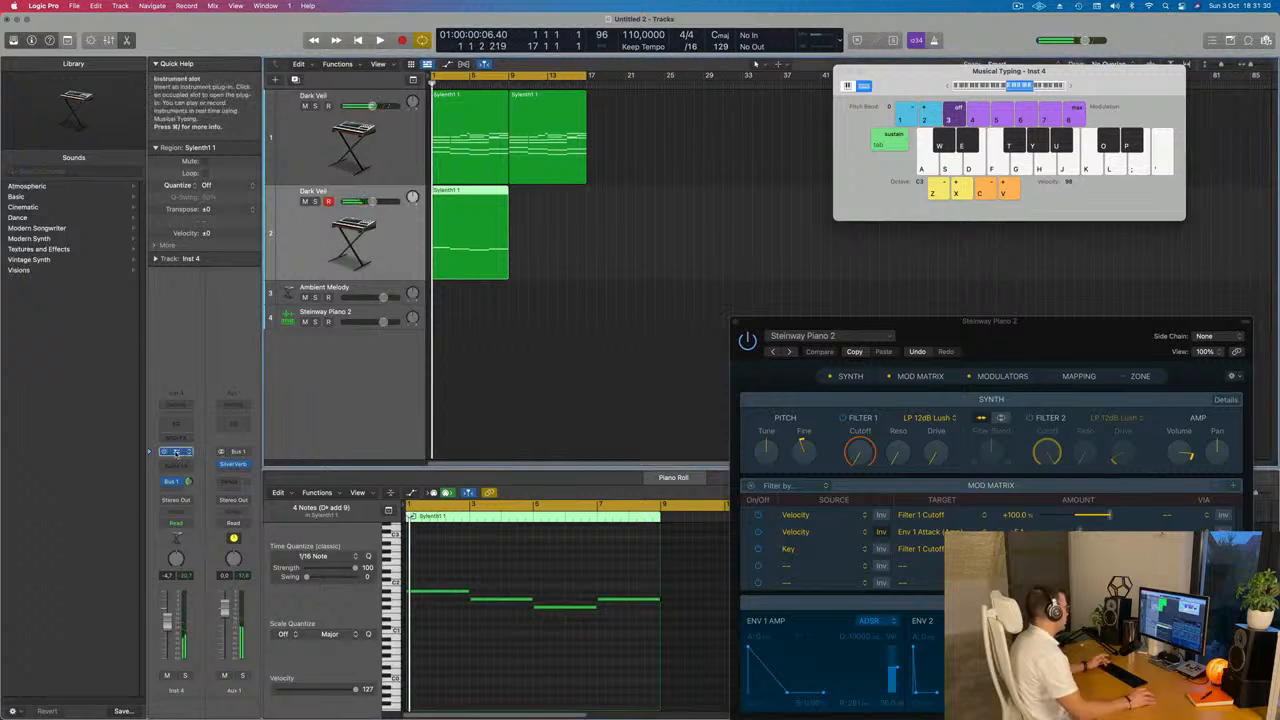
click(176, 452)
drag(754, 155, 882, 218)
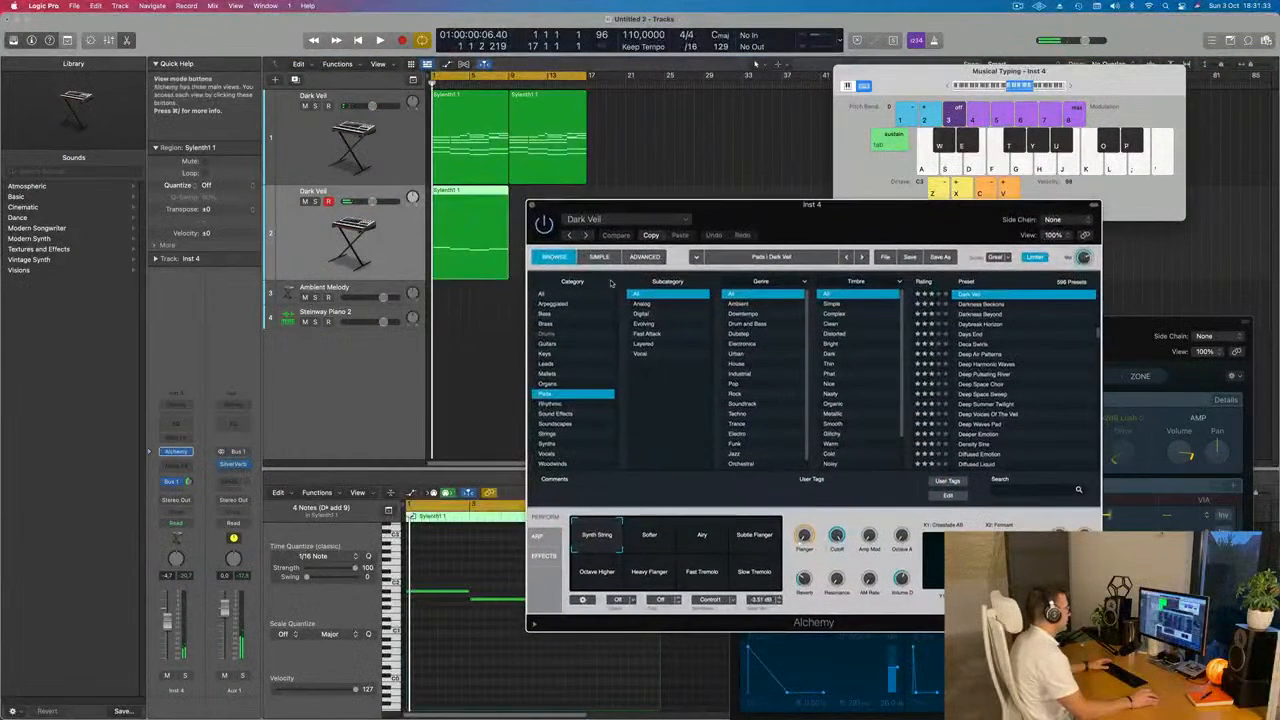
click(546, 314)
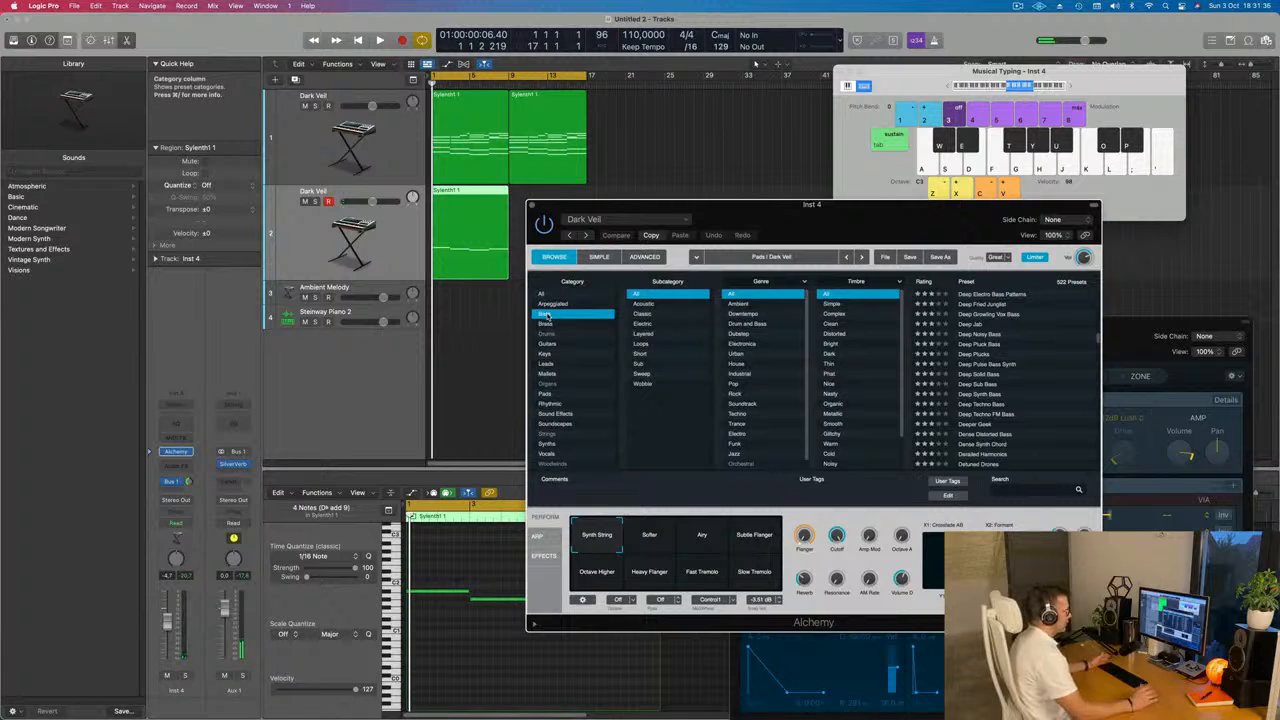
scroll(1012, 364, up, 10)
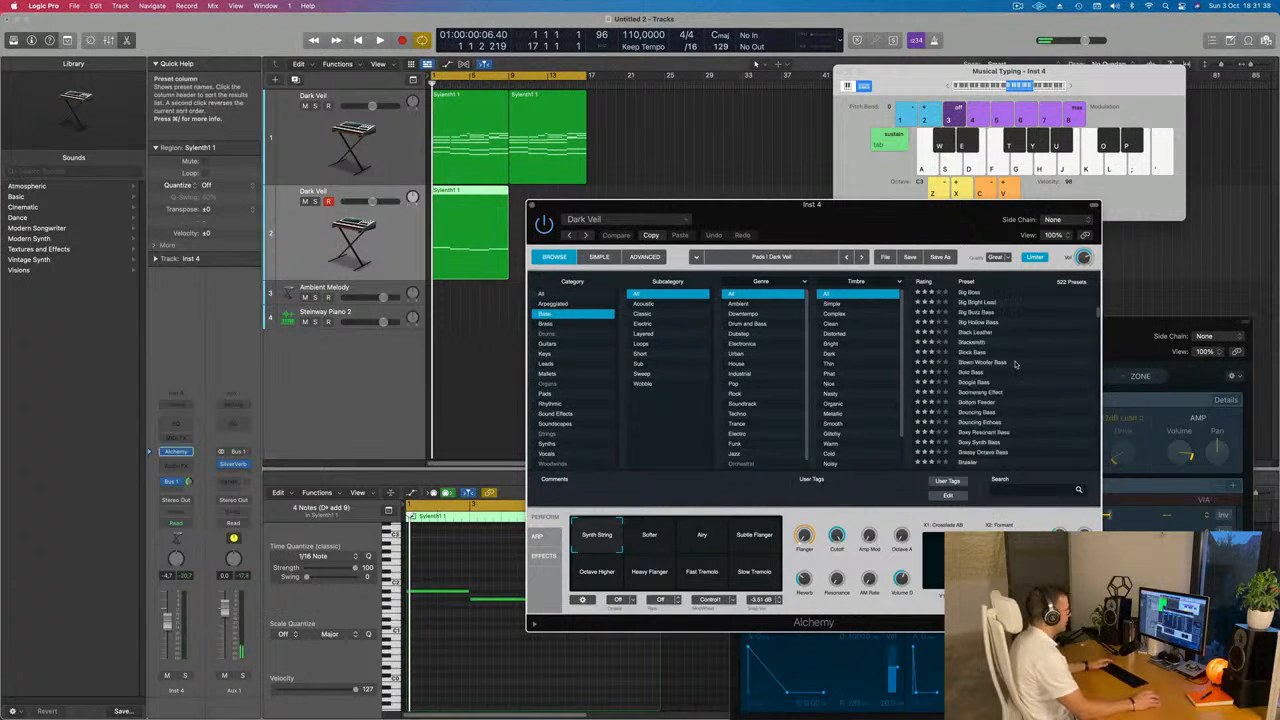
scroll(1028, 340, down, 5)
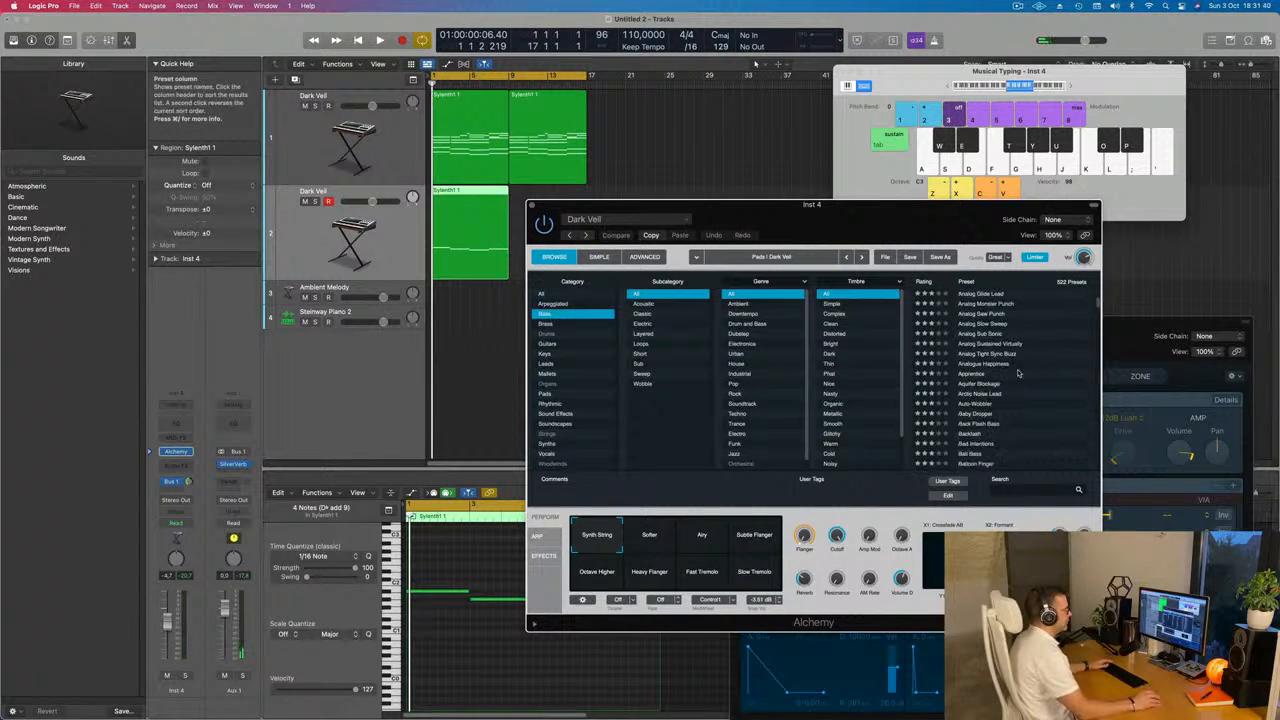
- Add a second copy of the bass line region at bar 9 and move the Alchemy window clear of the regions
drag(888, 212, 922, 196)
double_click(518, 232)
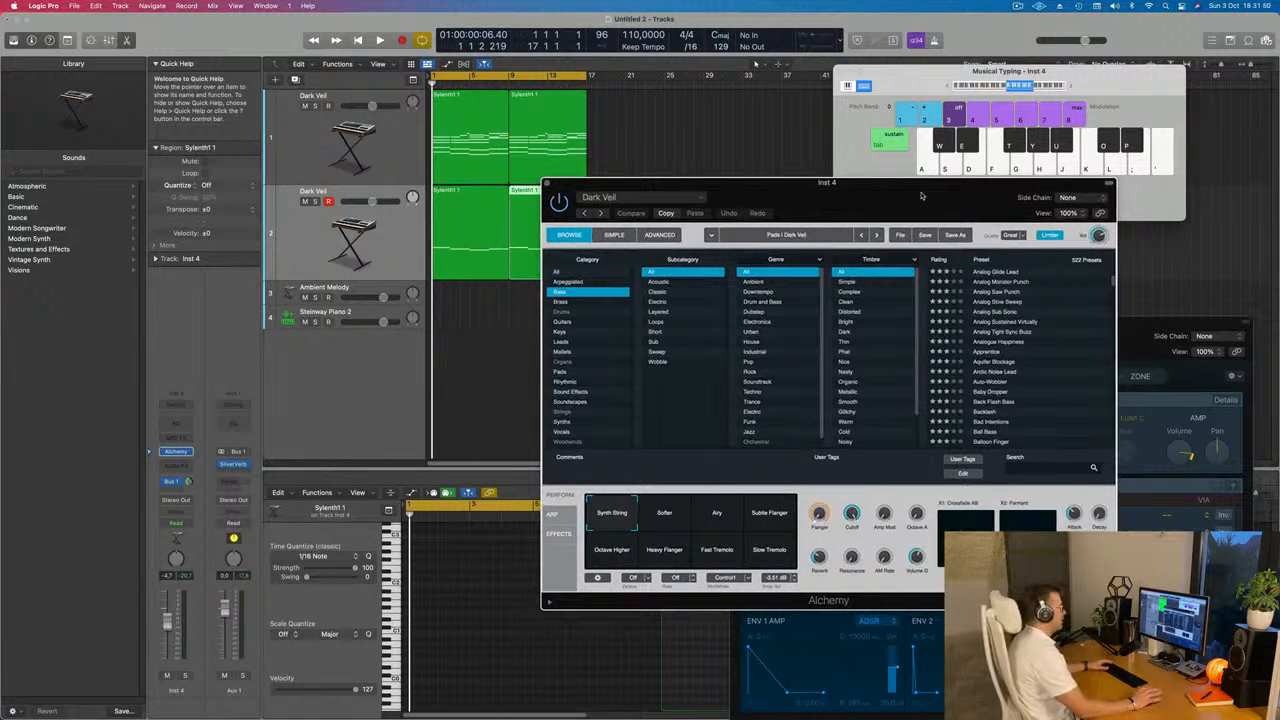
drag(922, 196, 965, 159)
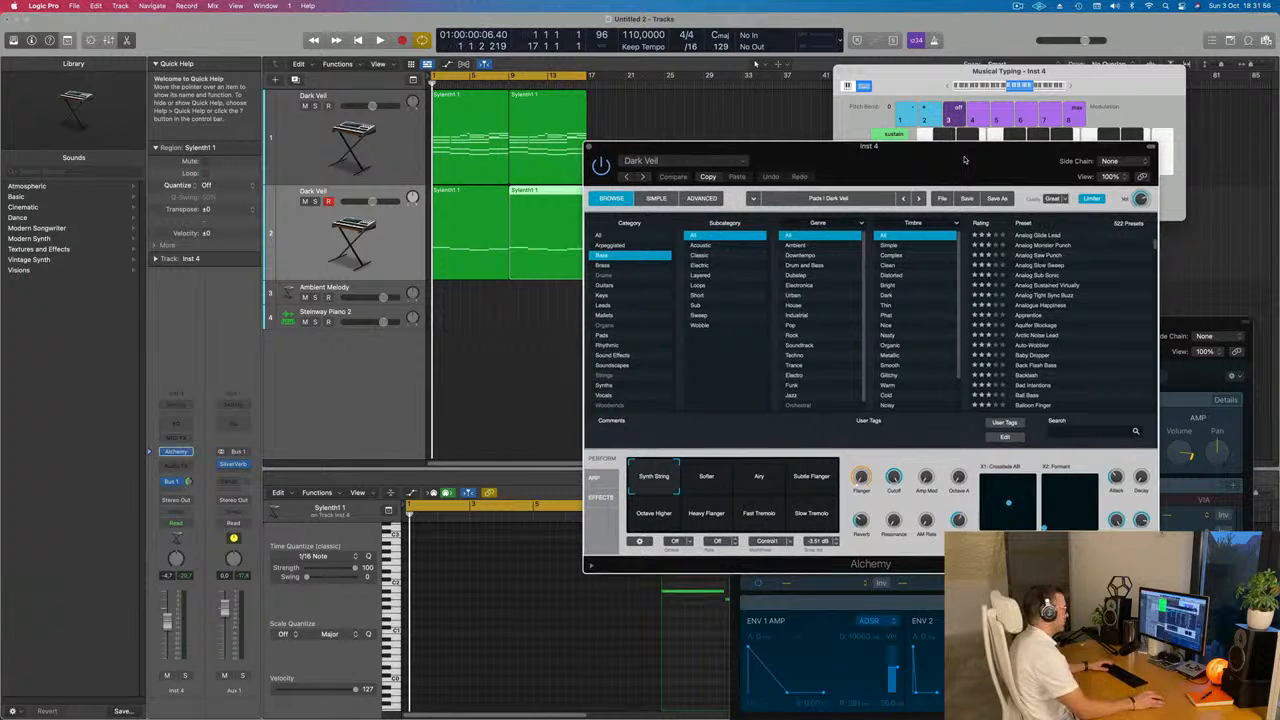
drag(965, 159, 1013, 91)
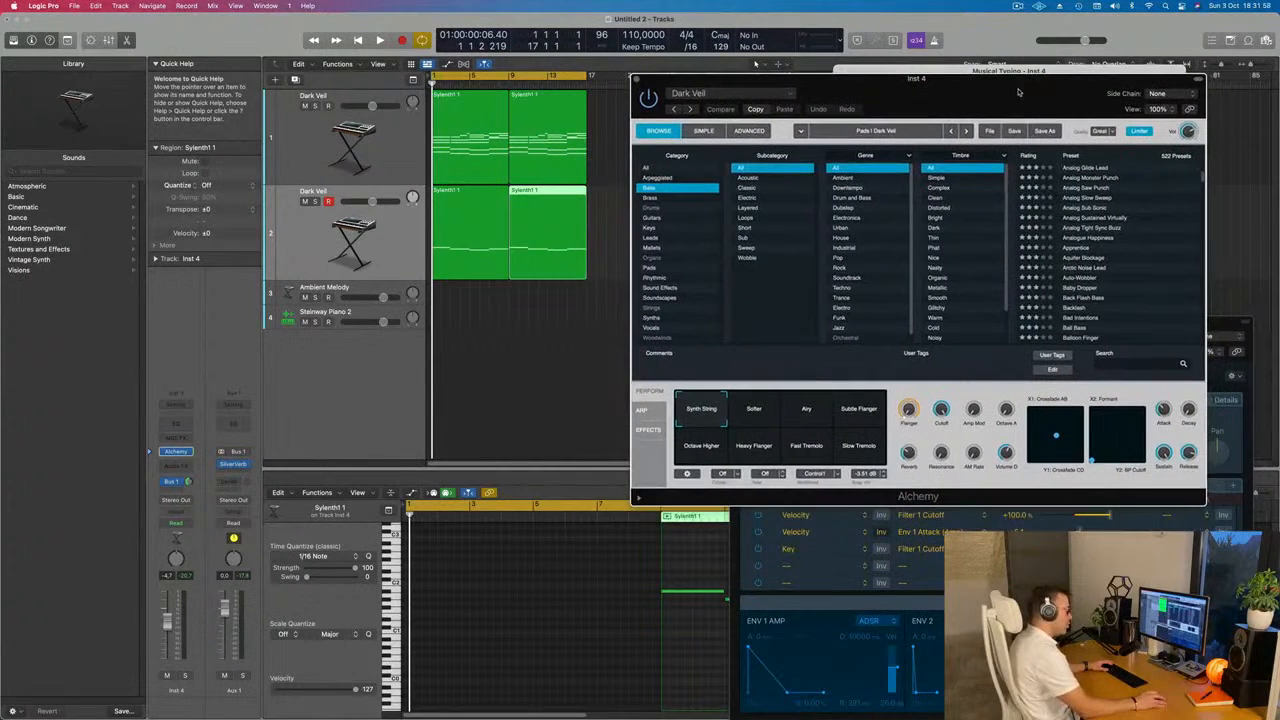
- Load the Bass And Lead preset in Alchemy and play the arrangement to hear it
scroll(1116, 233, down, 4)
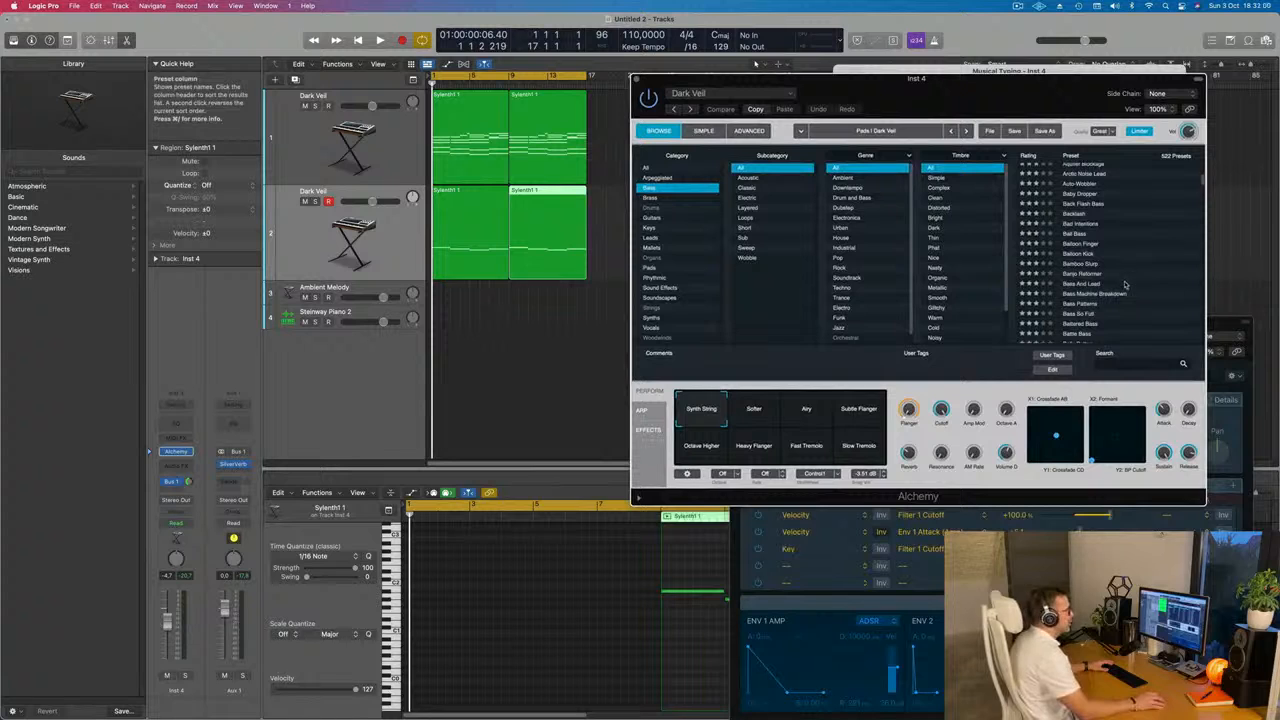
click(1080, 285)
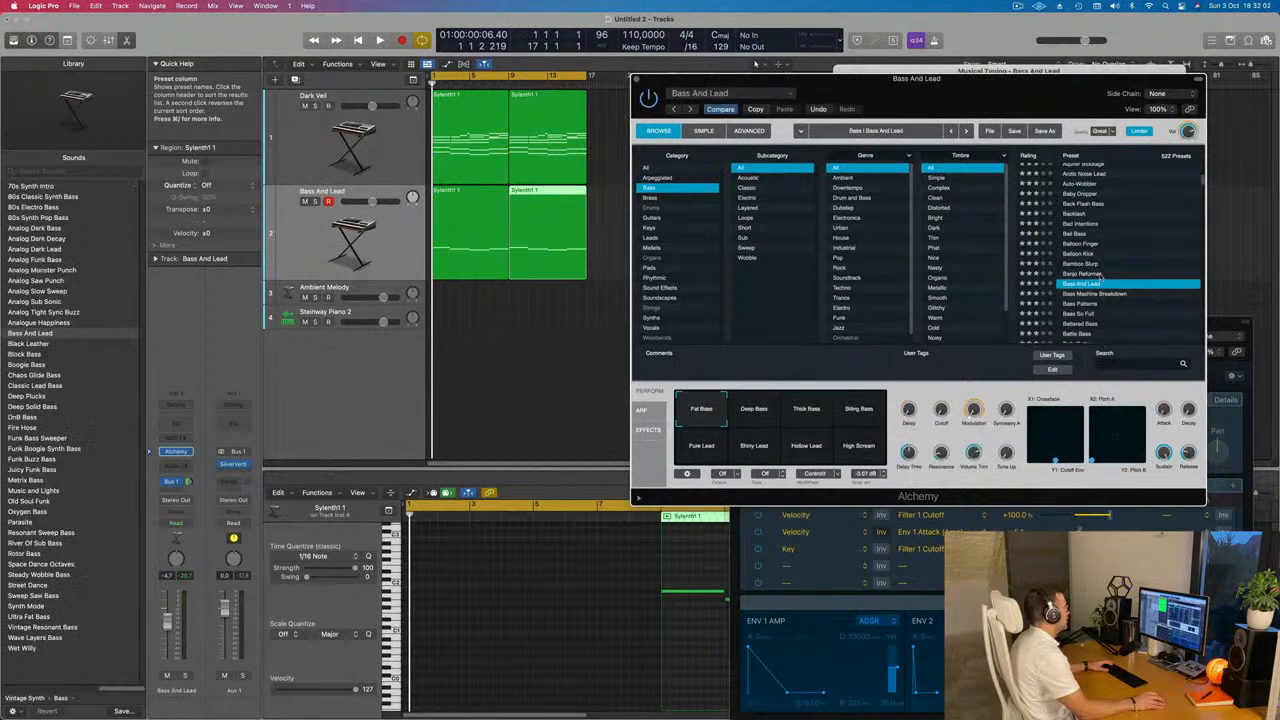
key(space)
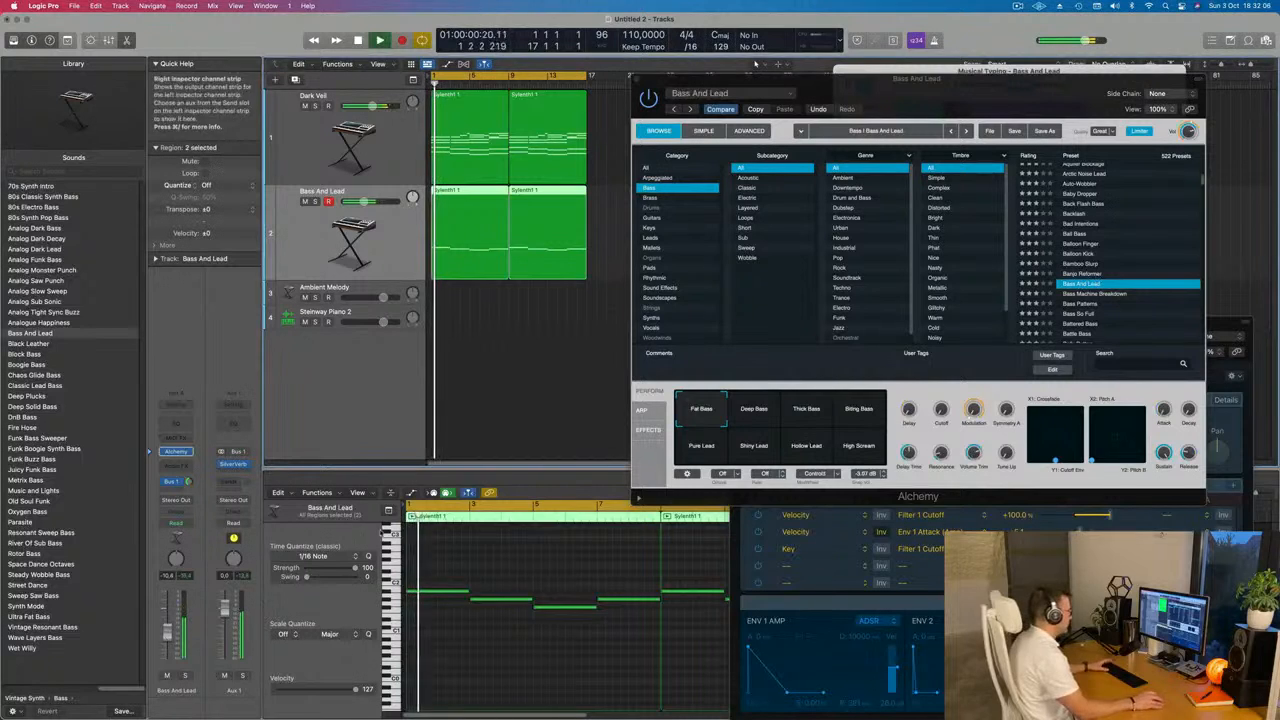
- Audition the Bass And Lead performance snapshots, including Deep Bass, Thick Bass, Biting Bass, Hollow Lead and High Scream, ending on Fat Bass
click(755, 410)
click(814, 416)
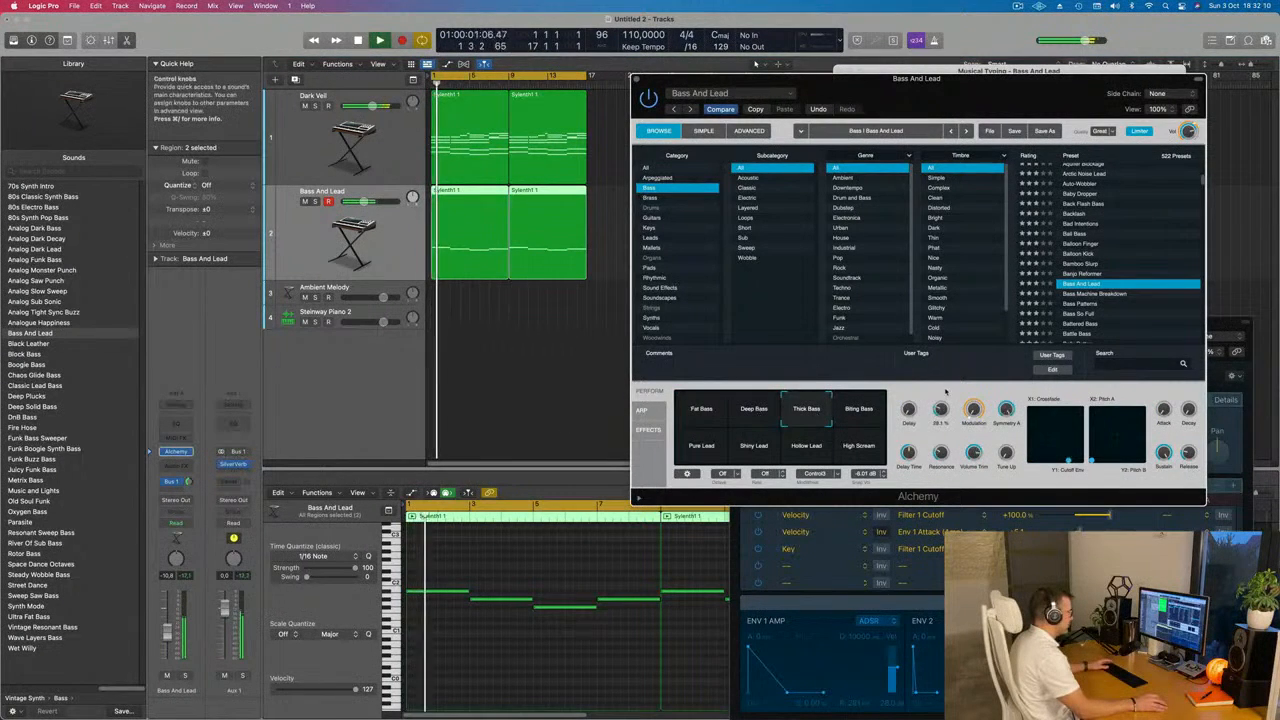
click(860, 410)
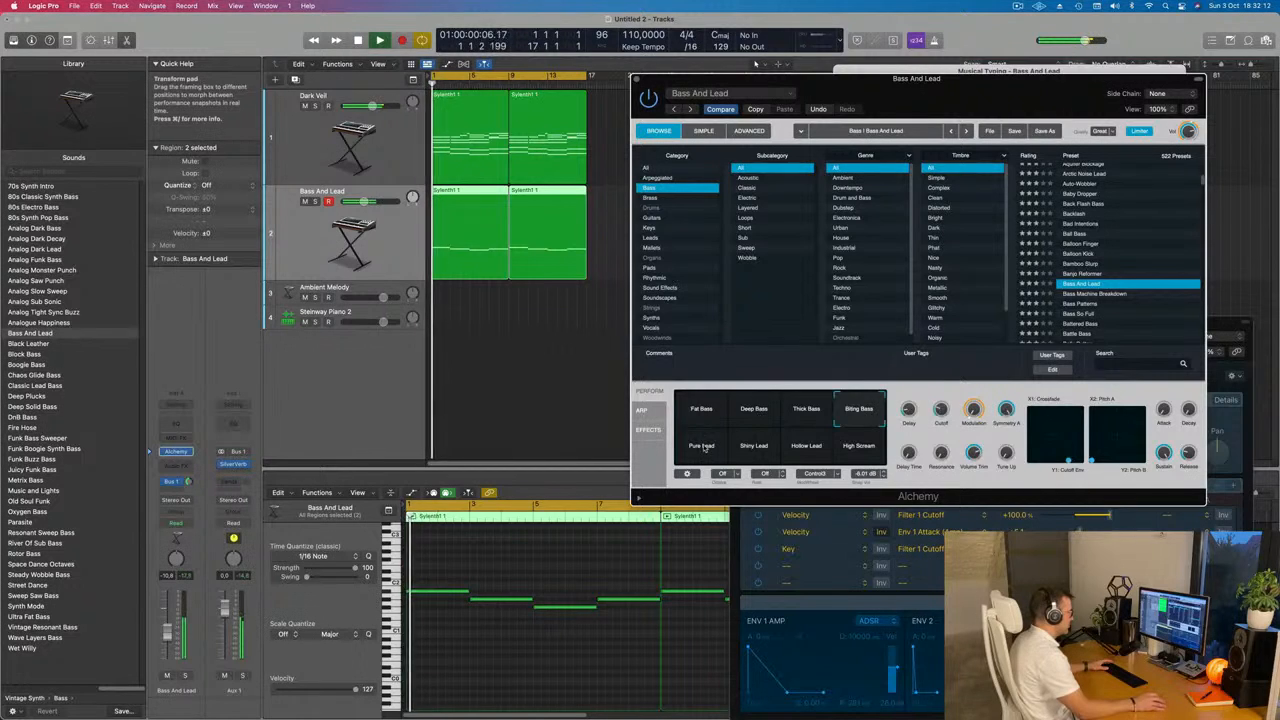
click(806, 447)
click(852, 448)
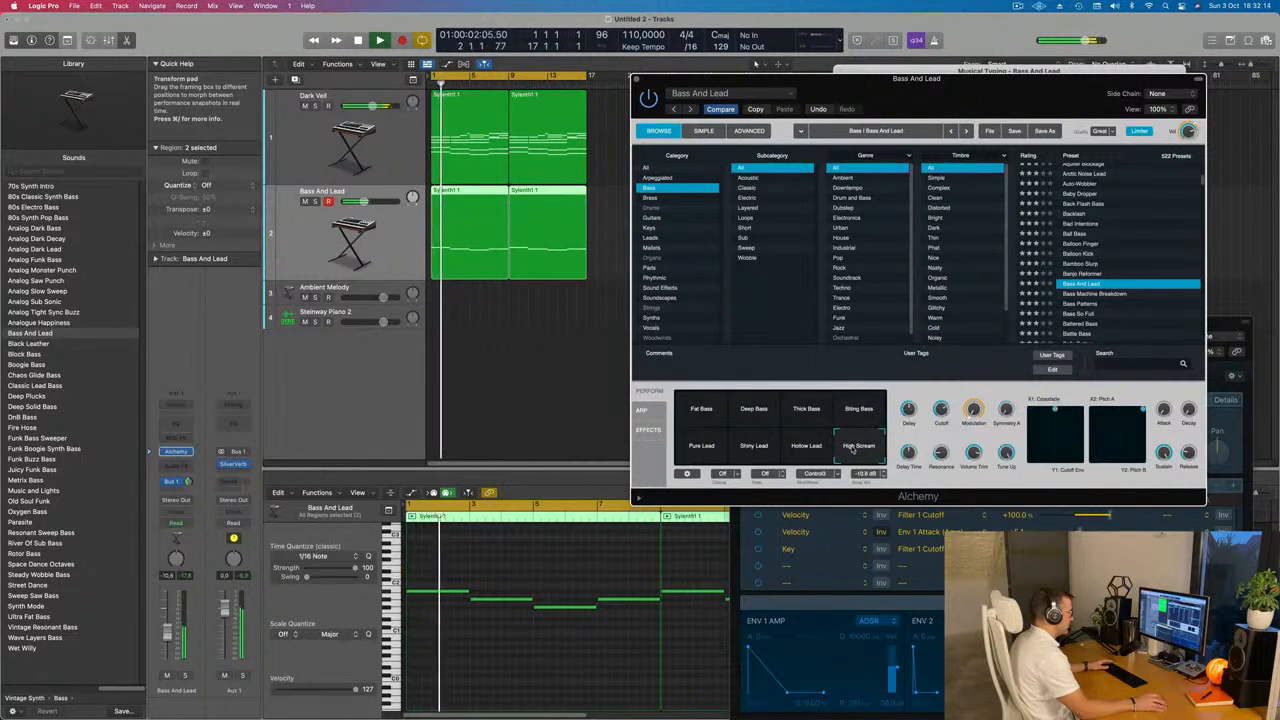
click(824, 449)
click(711, 420)
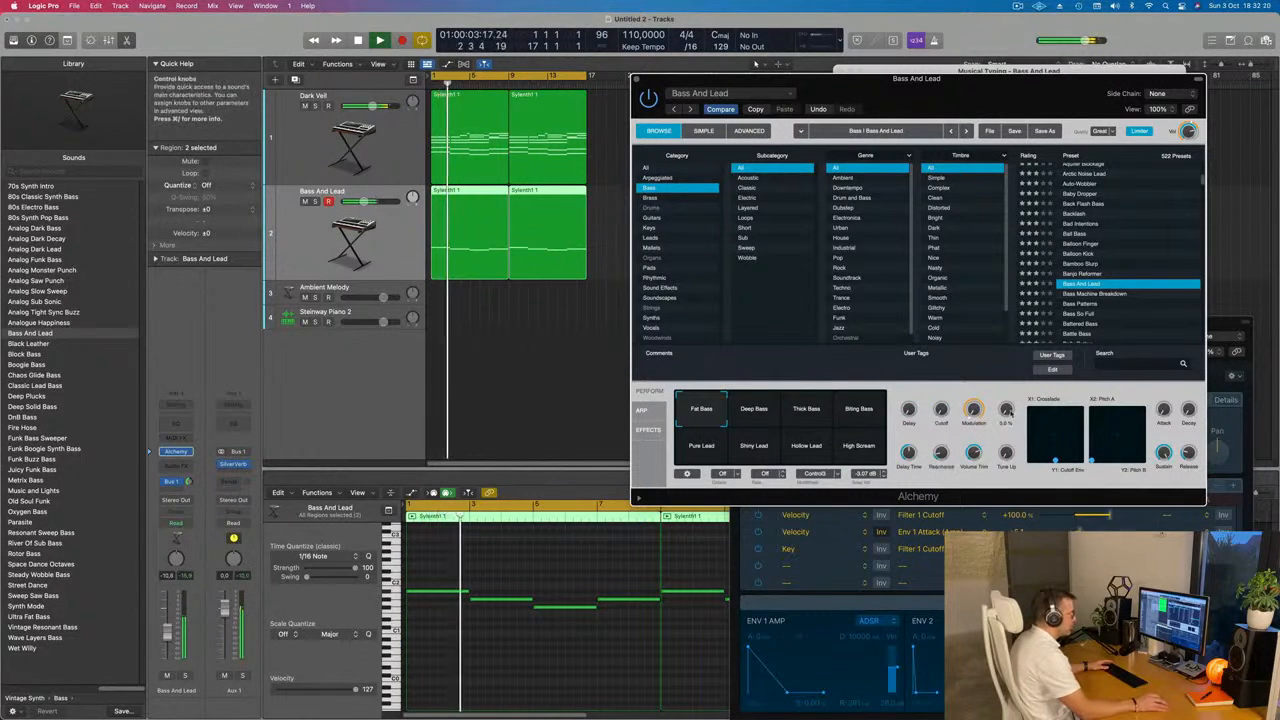
- Audition the Bass Machine Breakdown preset, then load Bass So Full for the bass track
click(1114, 295)
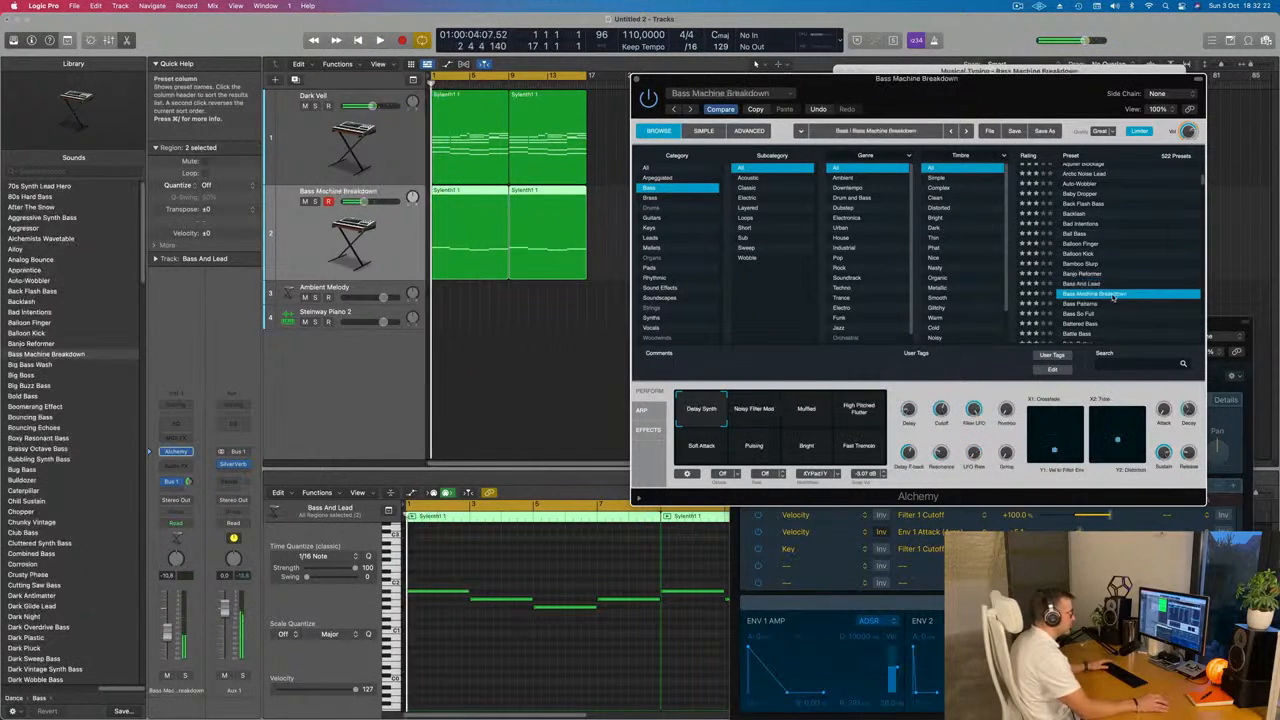
scroll(1113, 297, down, 1)
scroll(1113, 297, down, 1)
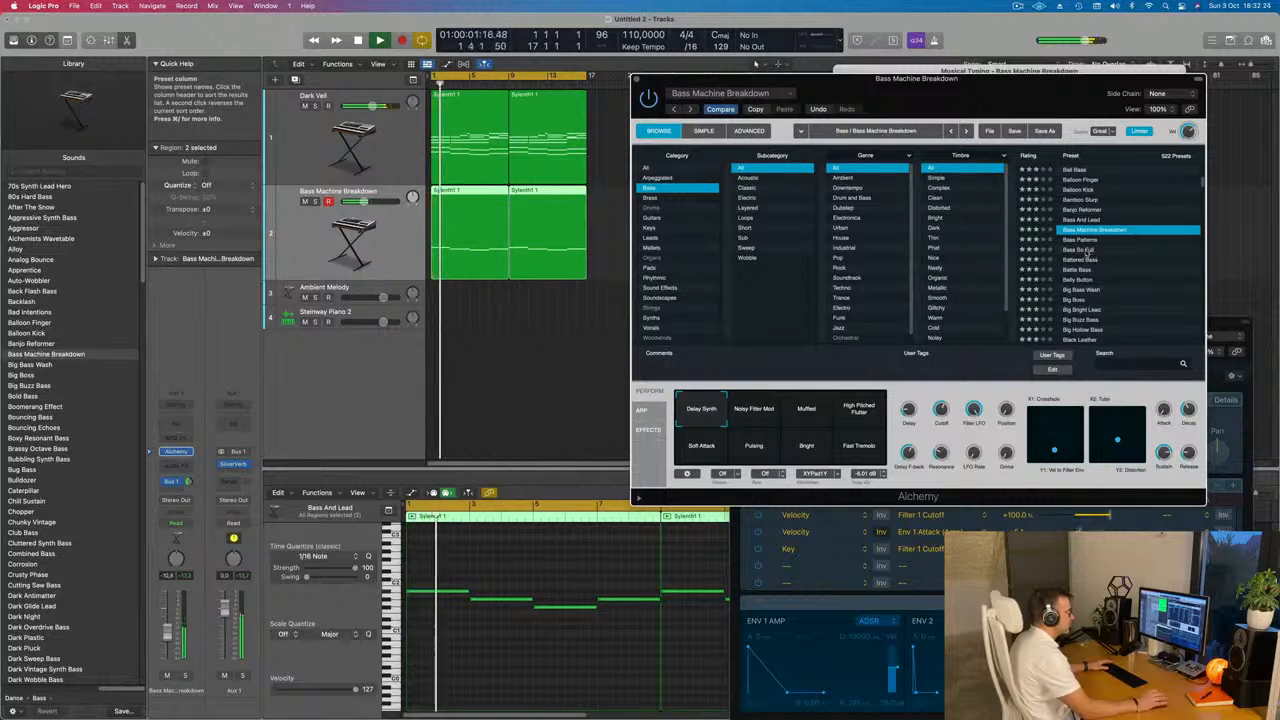
click(1086, 250)
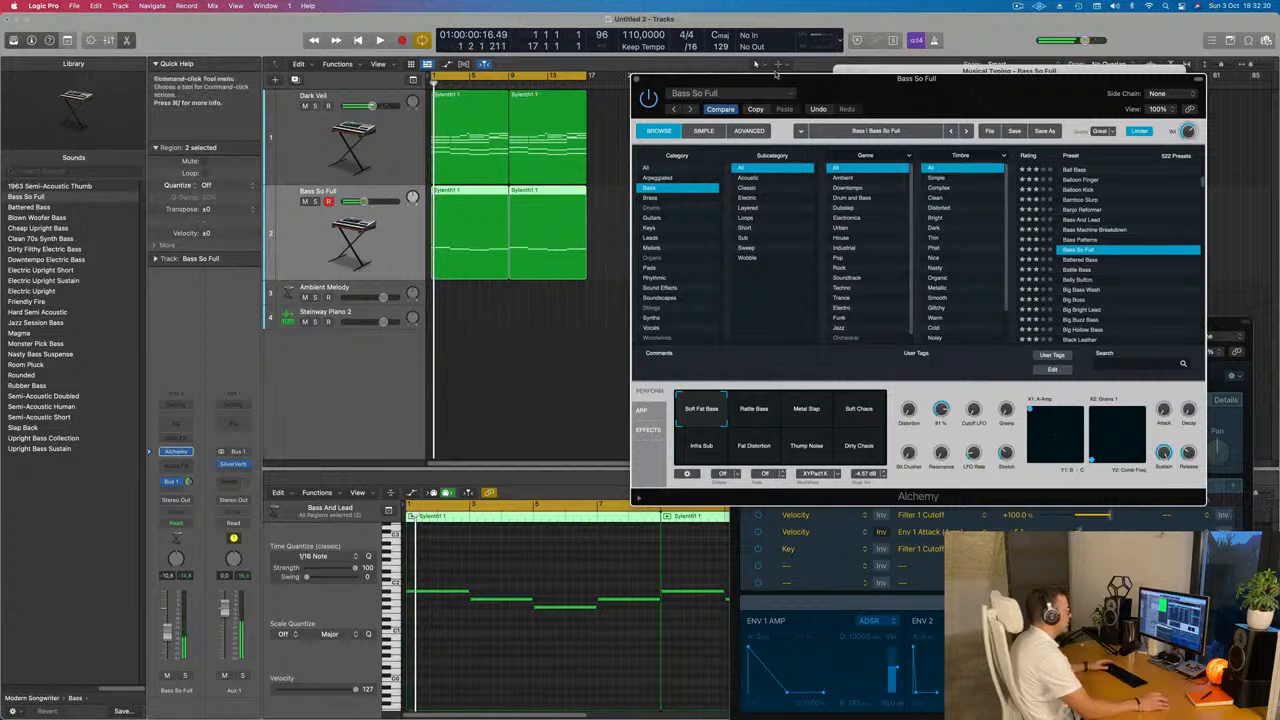
- Examine the arpeggiator and effects settings of Bass So Full and Alchemy's Advanced, Simple and Browse views, playing the bass part
click(639, 414)
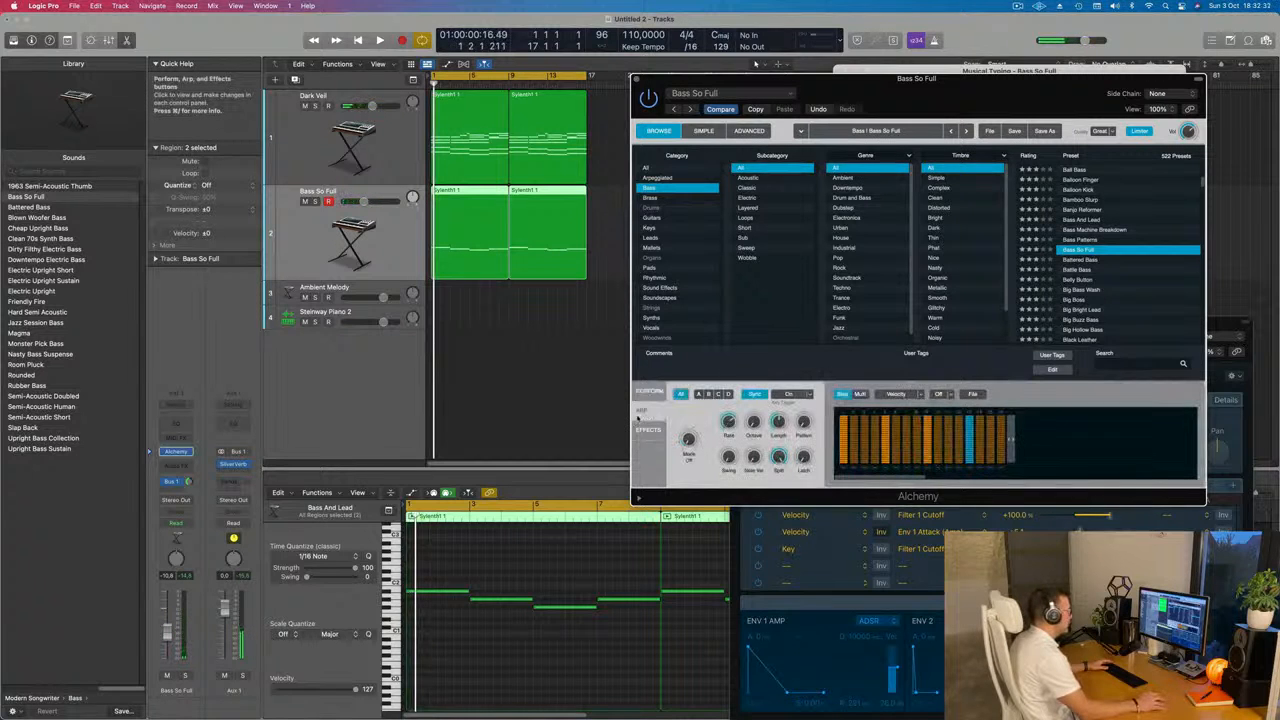
click(648, 428)
click(741, 131)
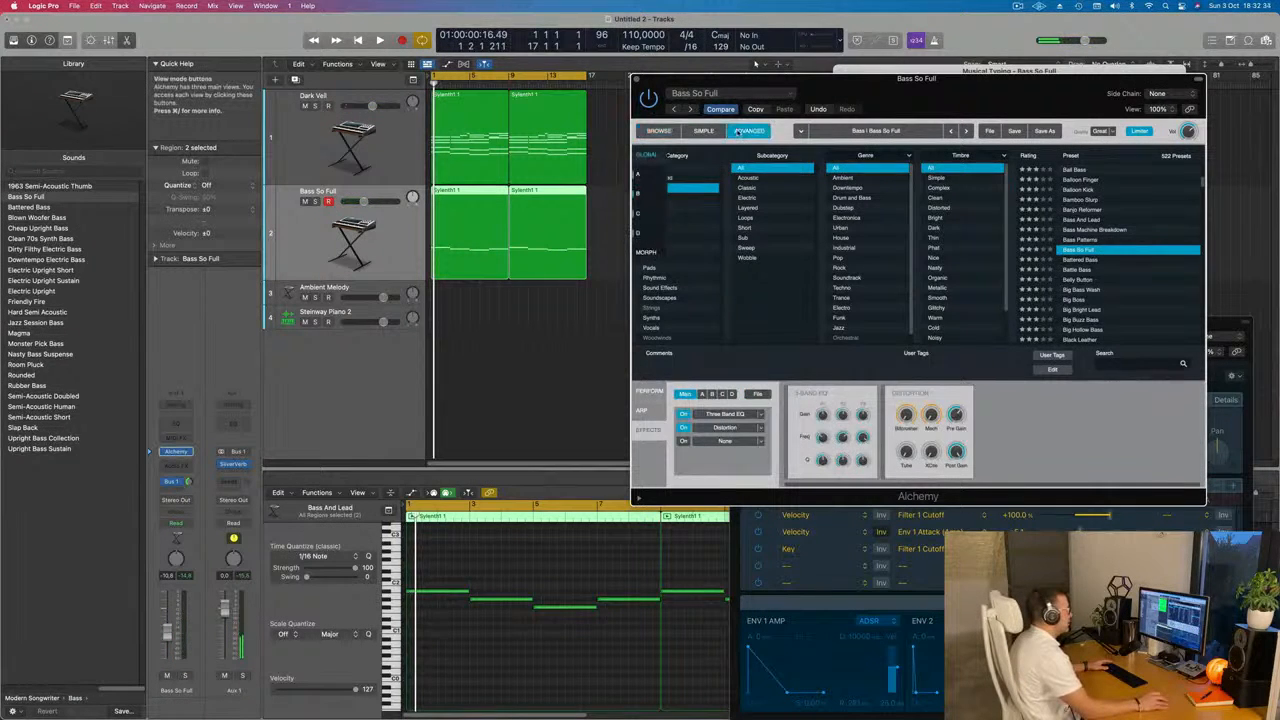
click(704, 131)
key(space)
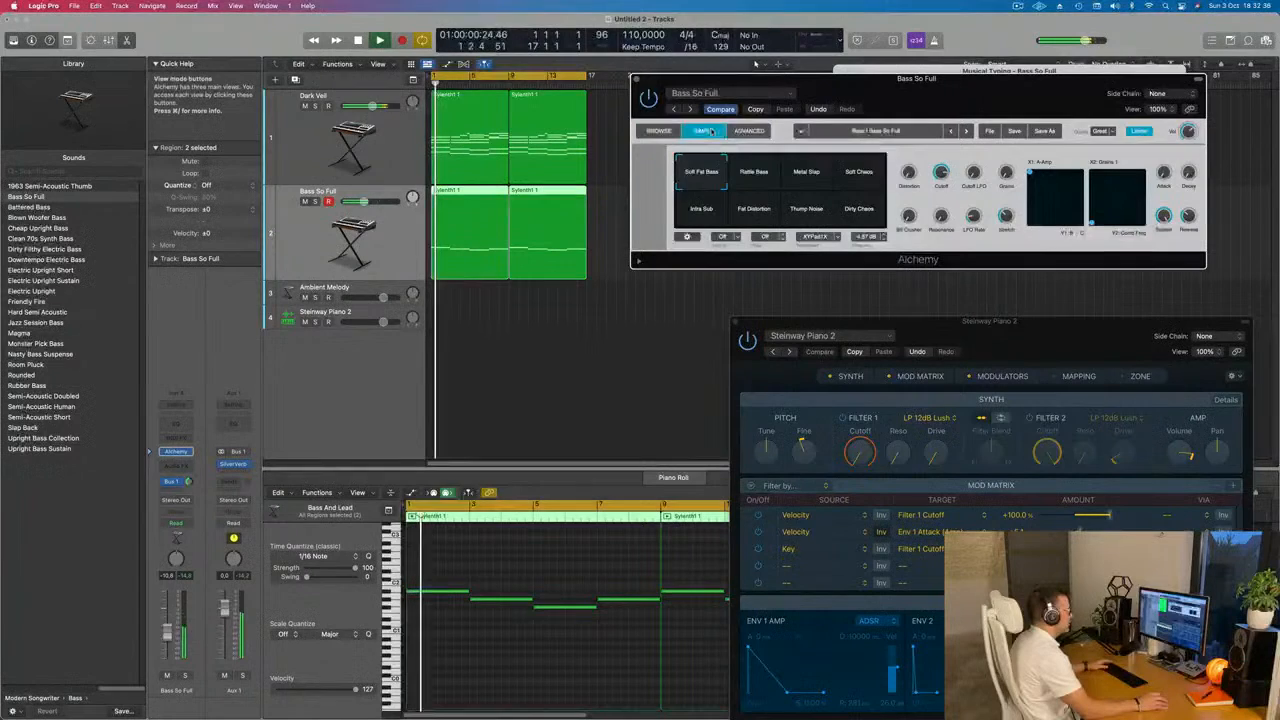
click(675, 131)
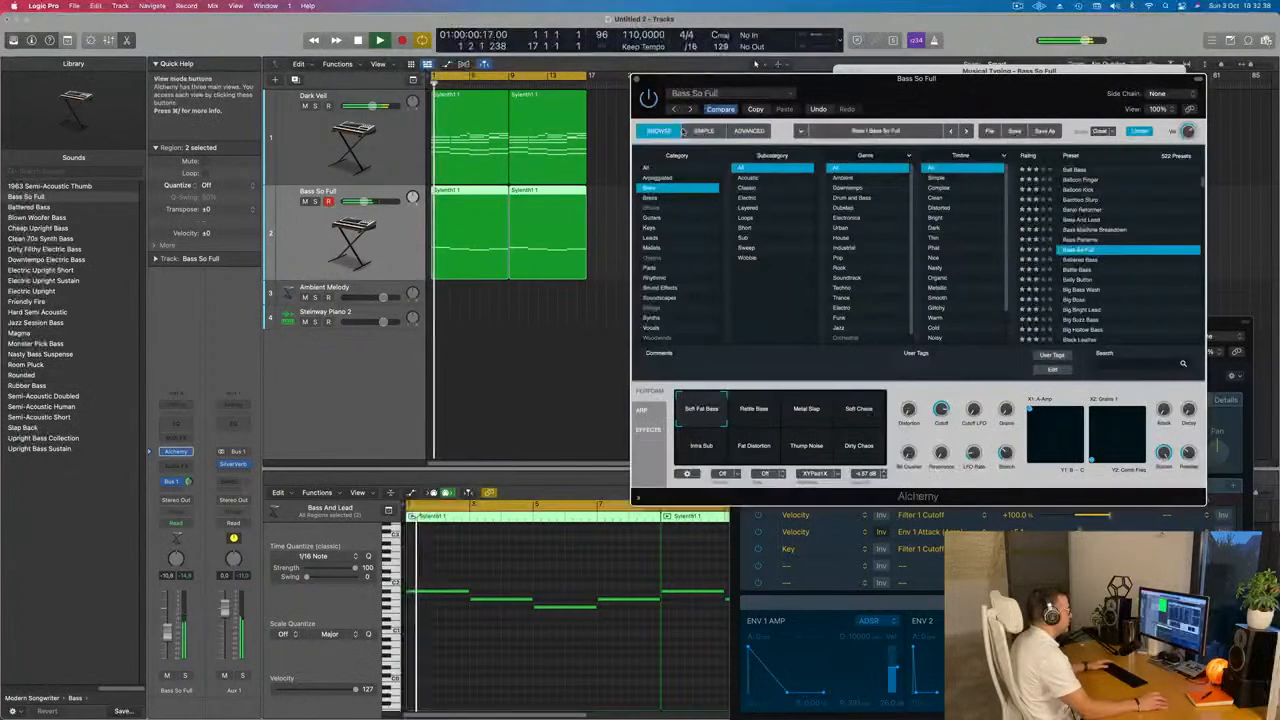
- Show Alchemy's Advanced view for Bass So Full and select the Rattle Bass snapshot
click(748, 131)
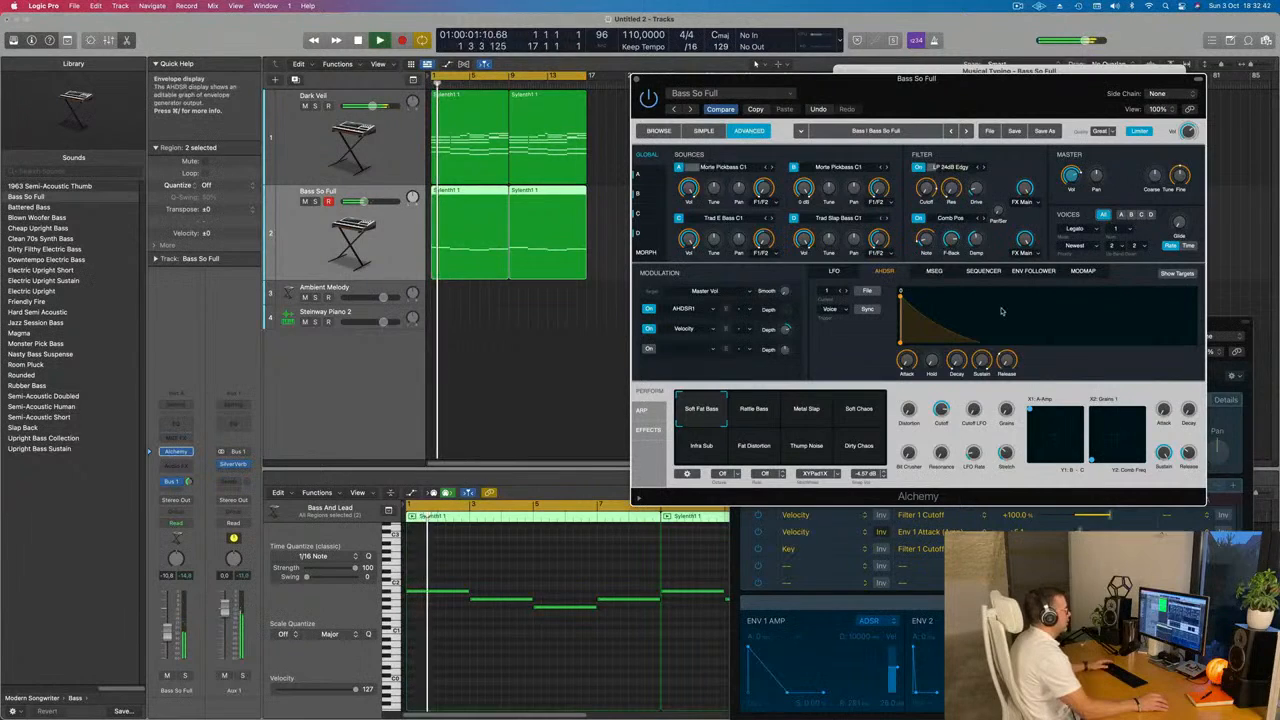
click(764, 411)
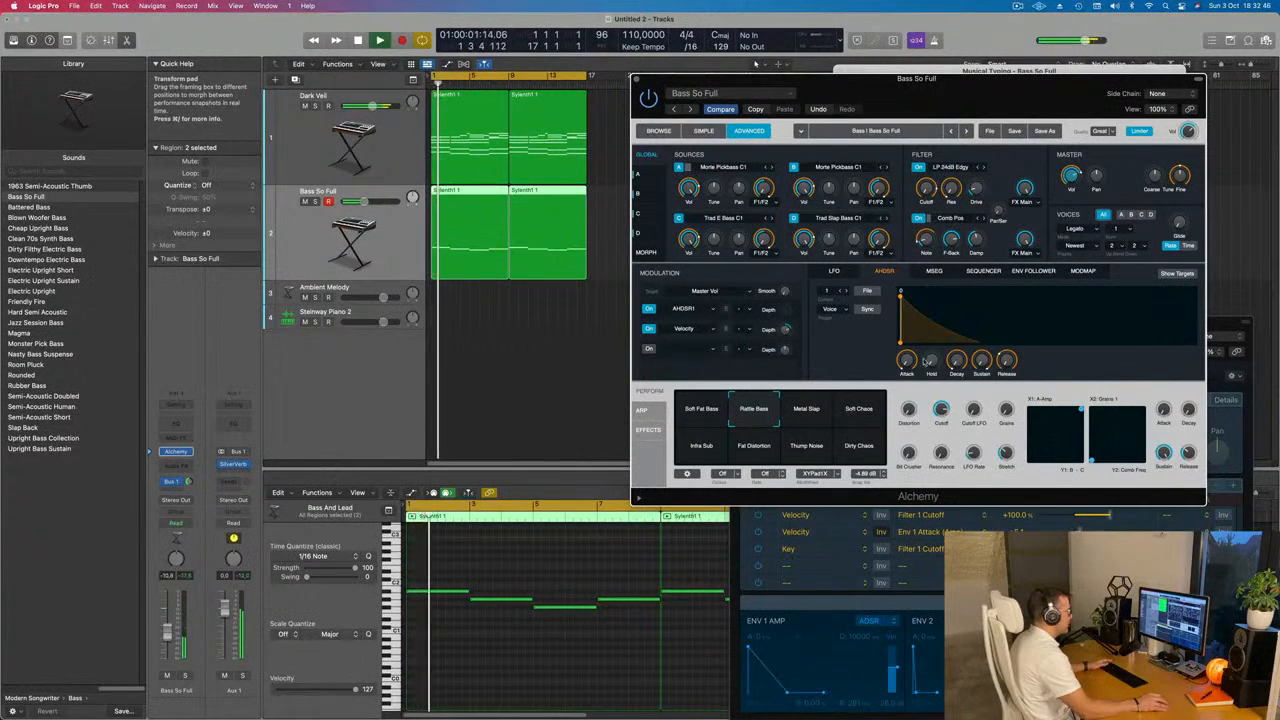
- Select the Soft Fat Bass snapshot and stretch its AHDSR envelope, extending the hold to about 20 and lengthening the decay while playing
key(space)
key(space)
click(712, 405)
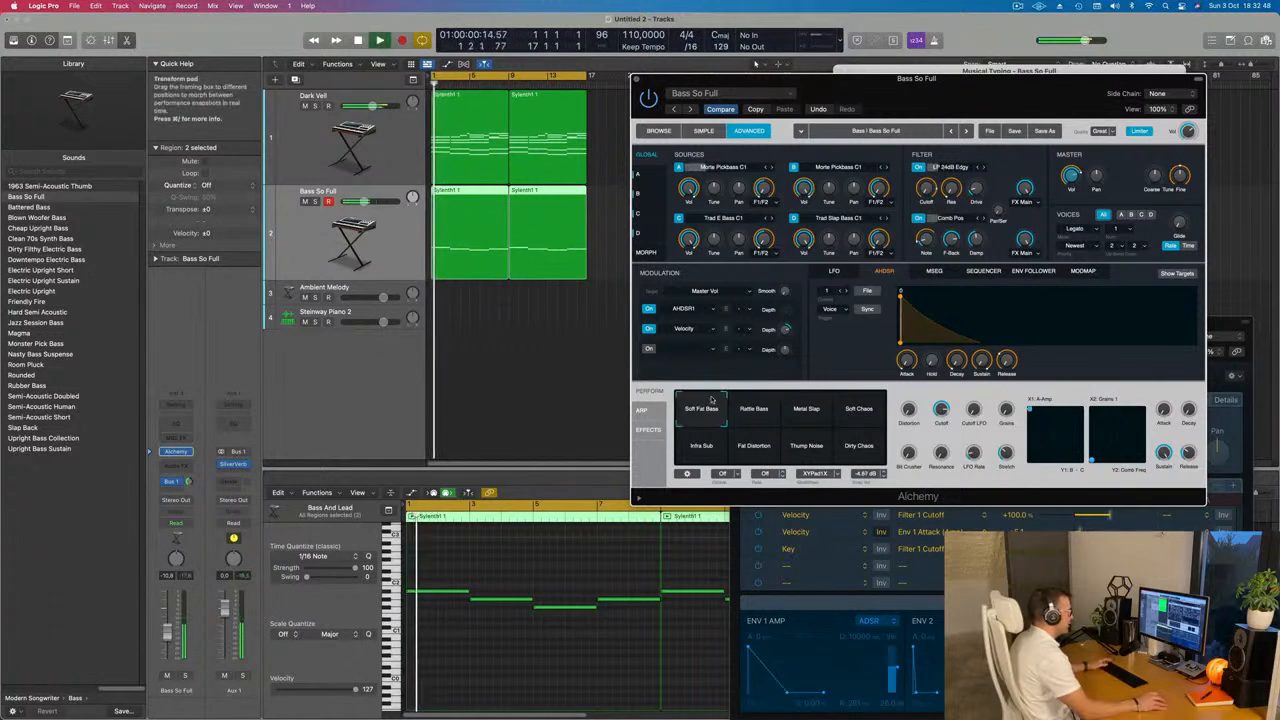
drag(912, 296, 1090, 298)
drag(1106, 341, 1160, 342)
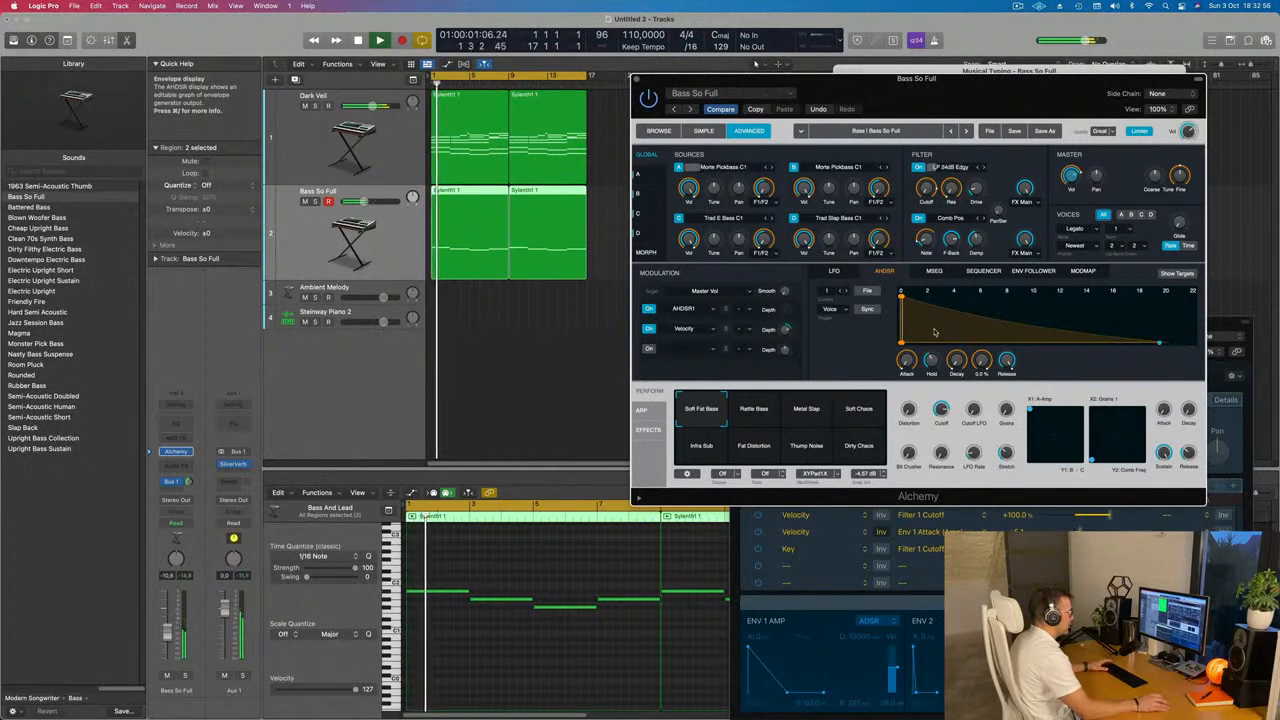
drag(901, 296, 1063, 300)
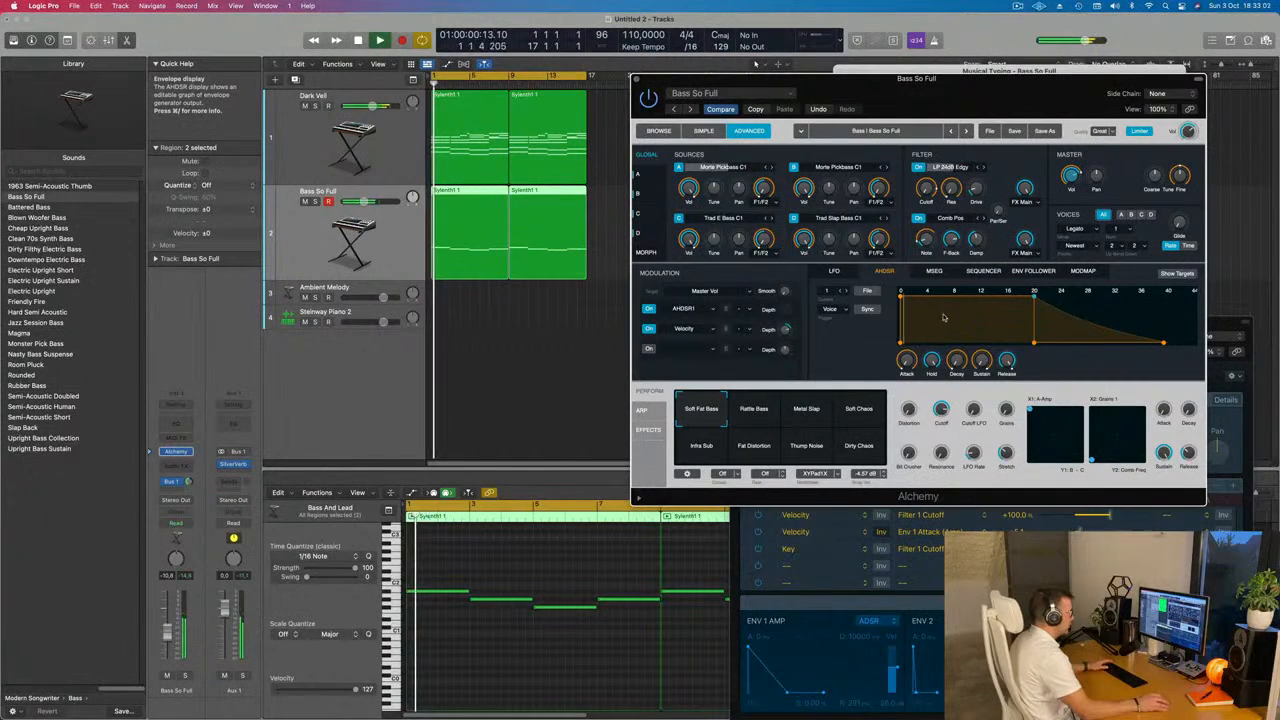
- Examine Alchemy's LFO, MSEG, Sequencer, Env Follower and ModMap modulation settings for Bass So Full during playback
click(834, 271)
click(934, 271)
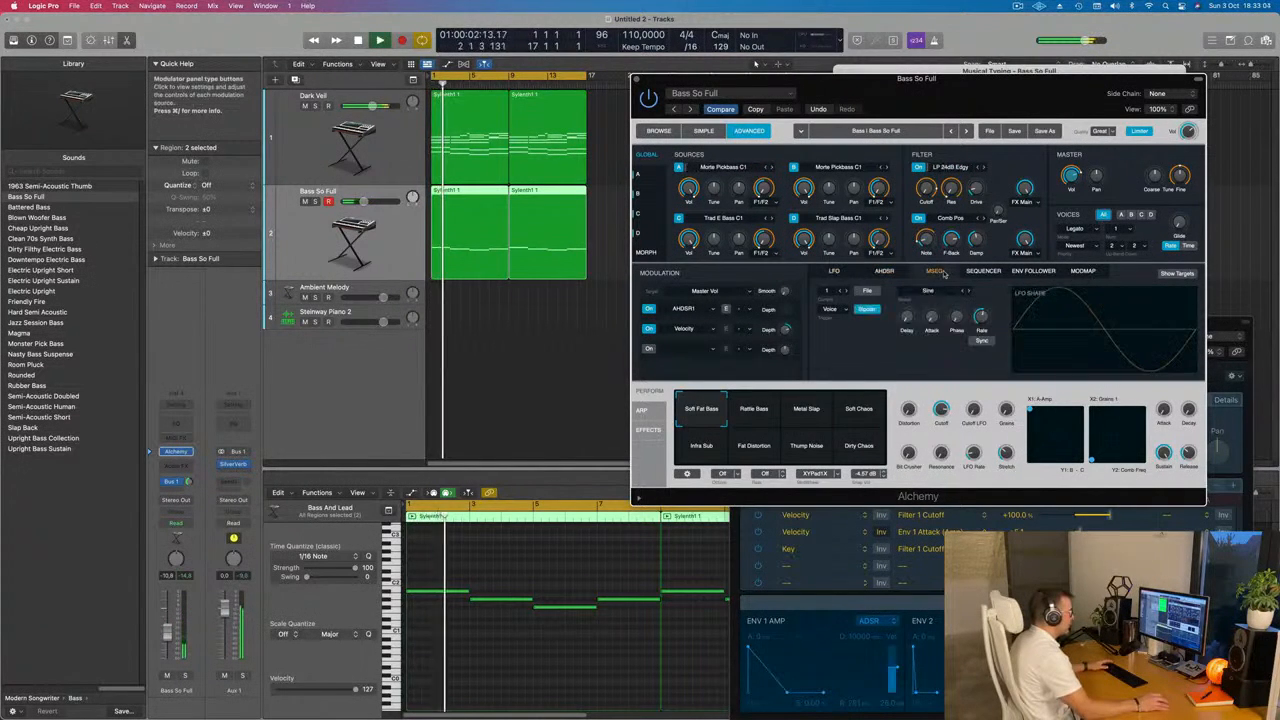
key(space)
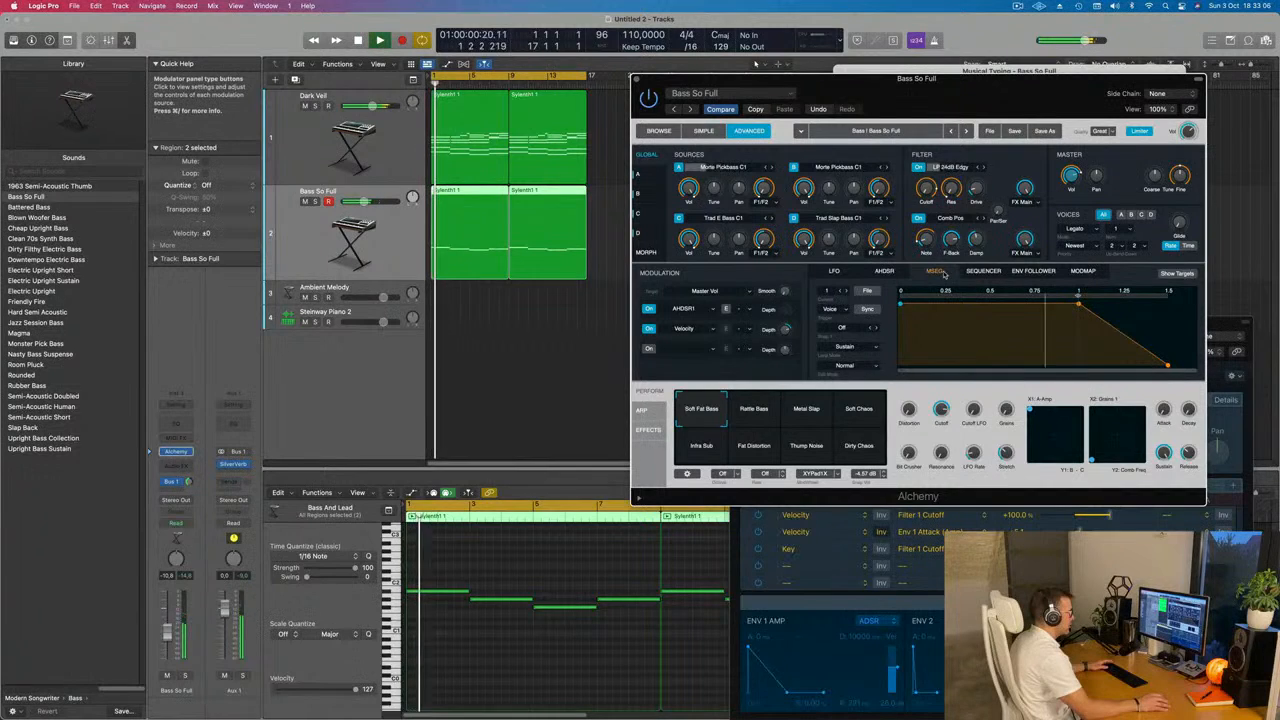
click(983, 271)
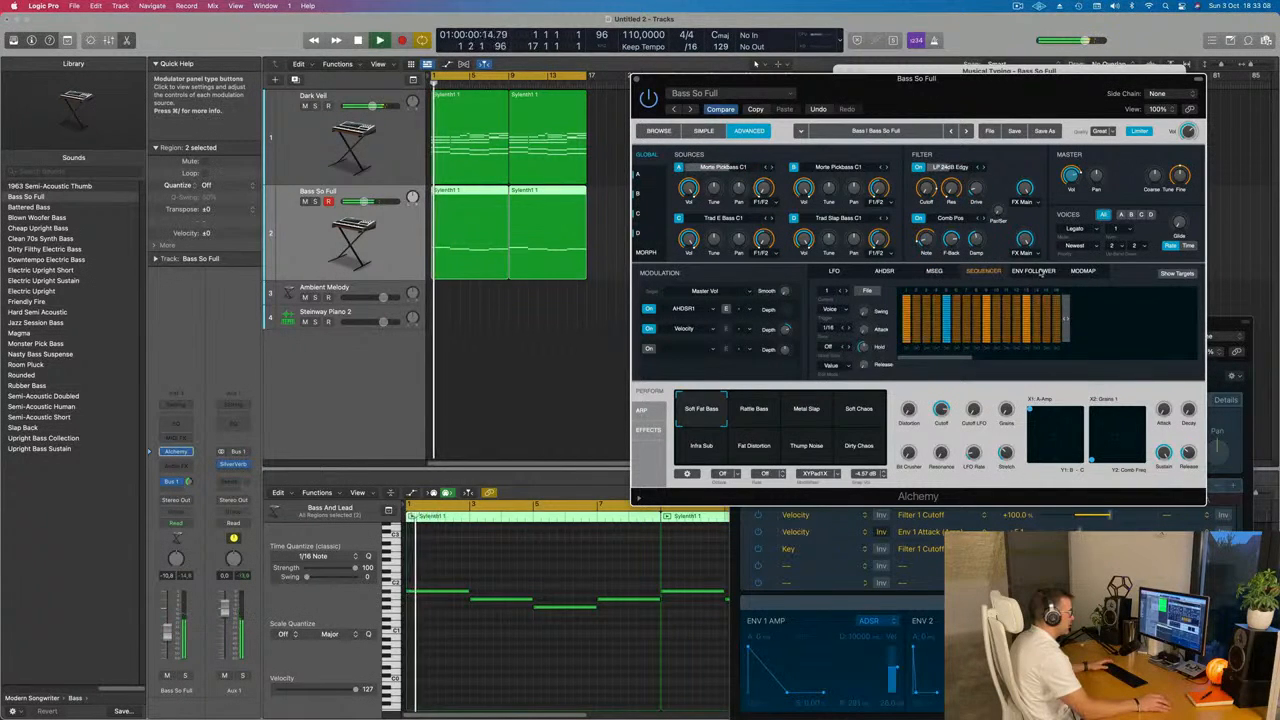
click(1033, 271)
click(1083, 271)
key(space)
- Browse the Bass category presets and audition Belly Button and Big Bright Lead on the bass track
click(658, 131)
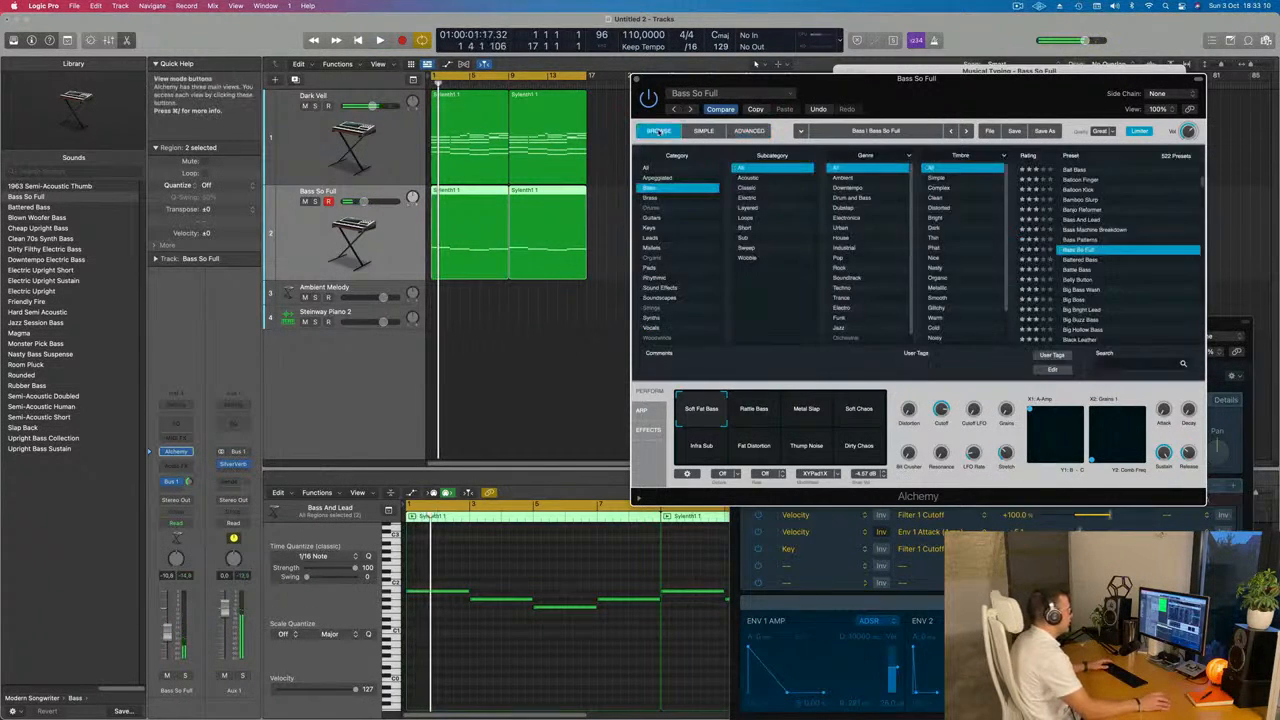
scroll(1072, 235, down, 2)
click(1072, 235)
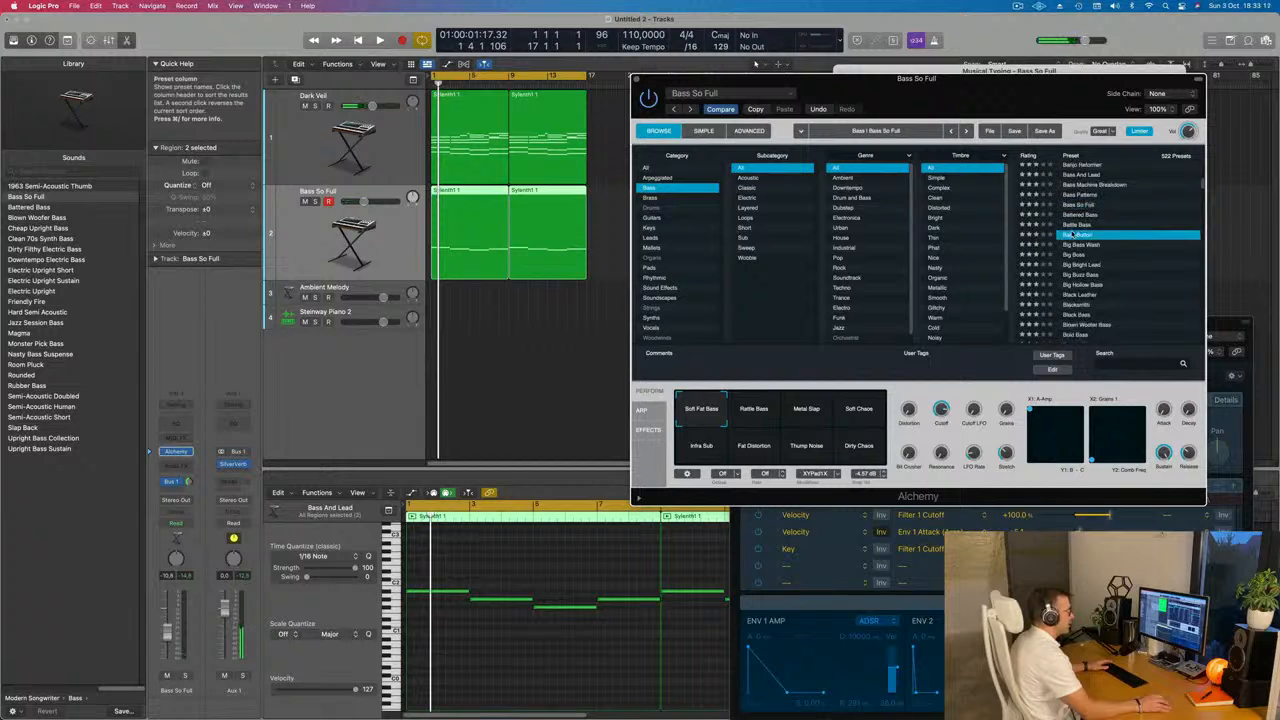
scroll(1073, 236, down, 2)
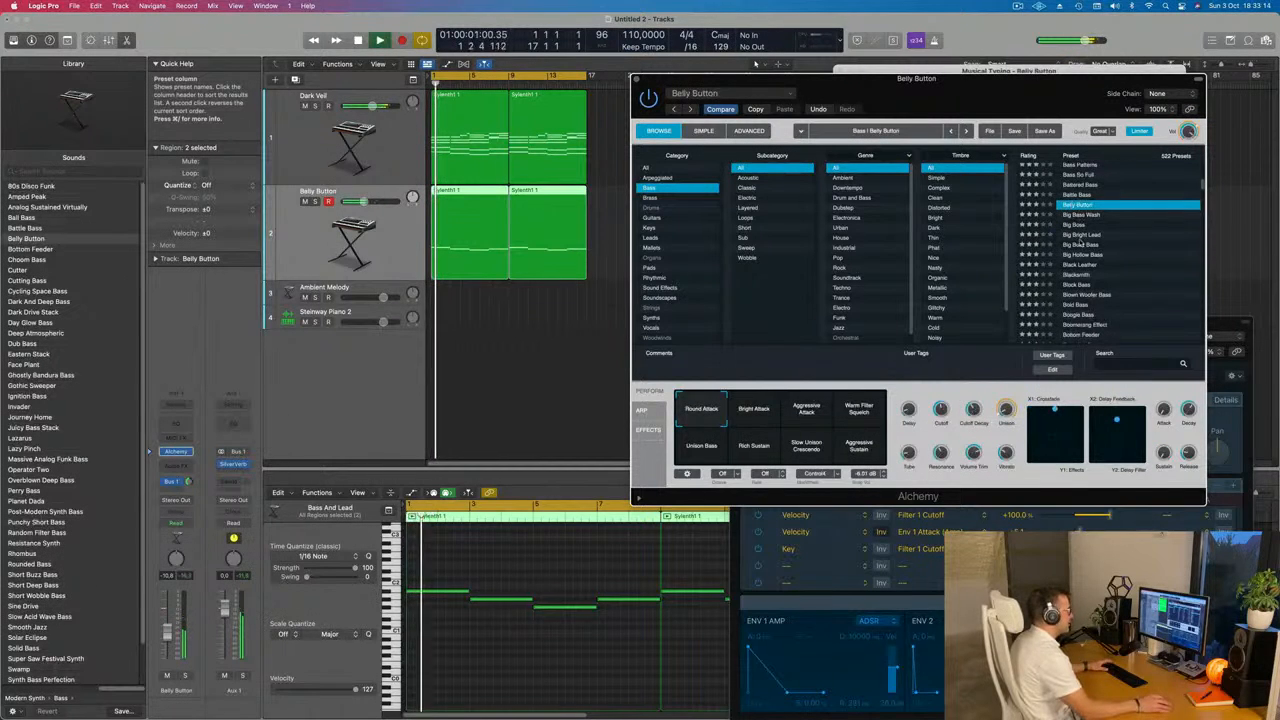
click(1072, 234)
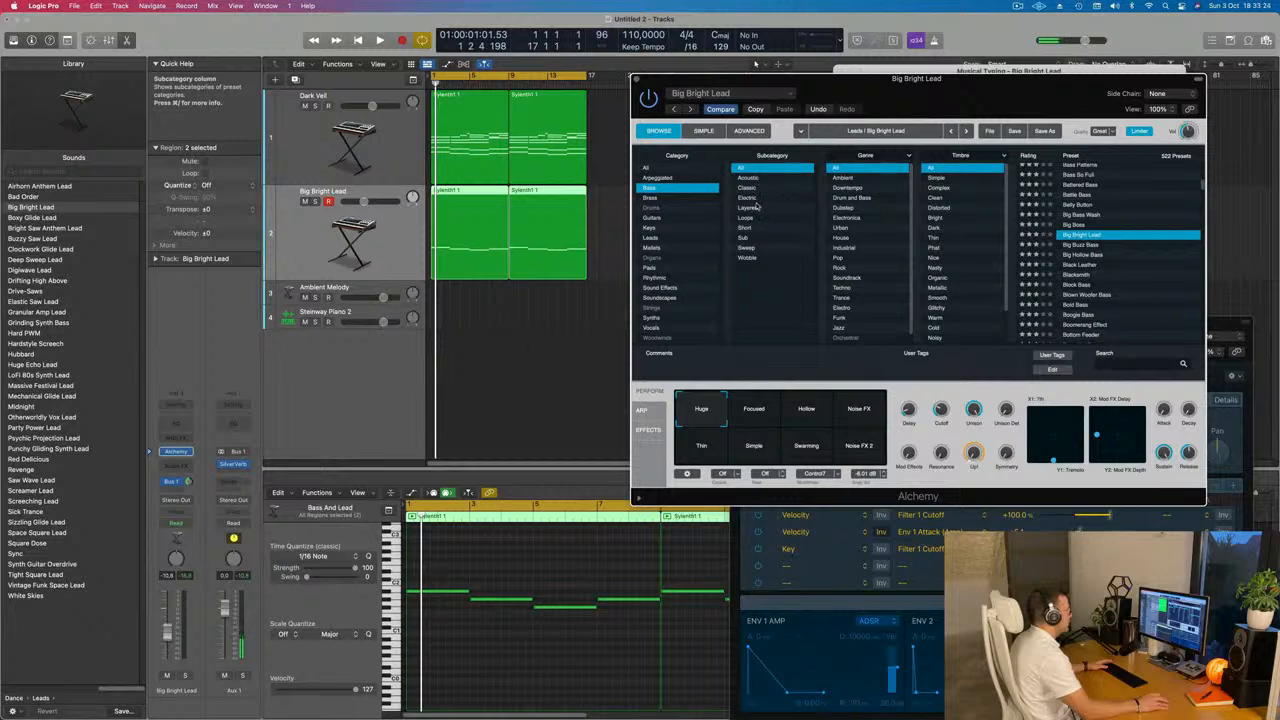
- Narrow the bass presets to the Layered subcategory and load Layered Kick Bass, playing the part to hear it
click(745, 207)
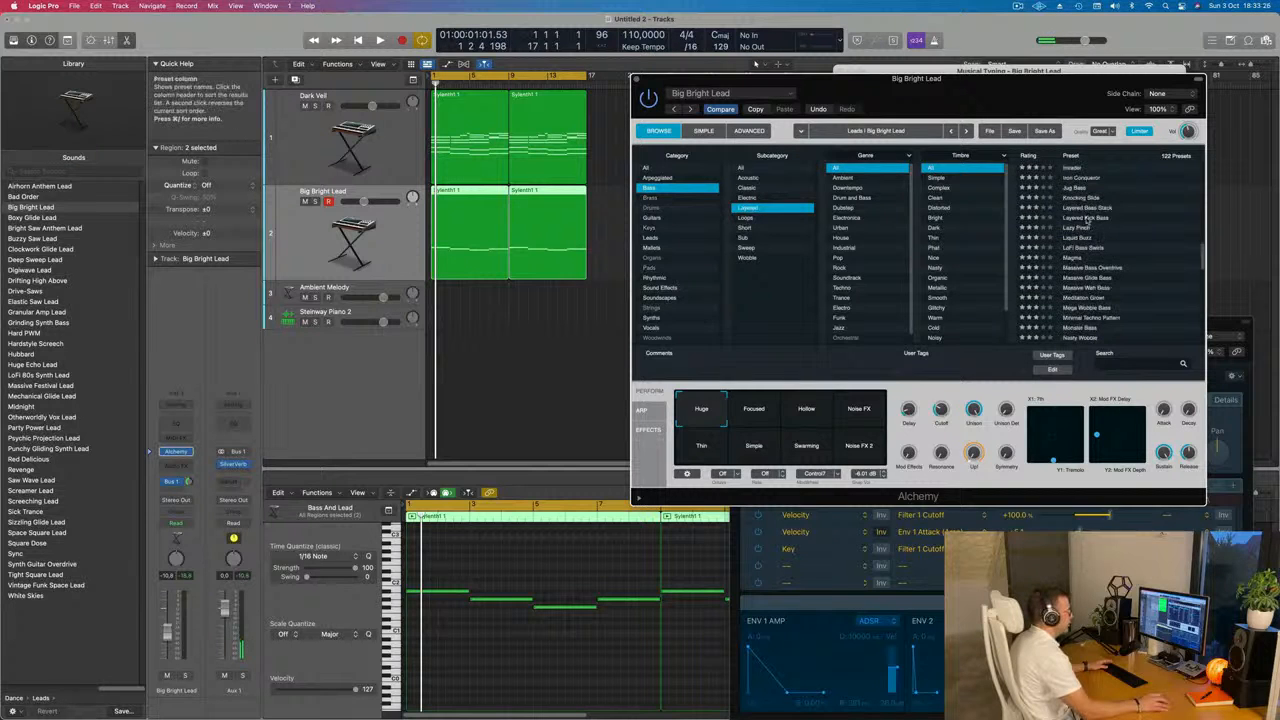
click(1089, 218)
key(space)
scroll(1110, 240, down, 1)
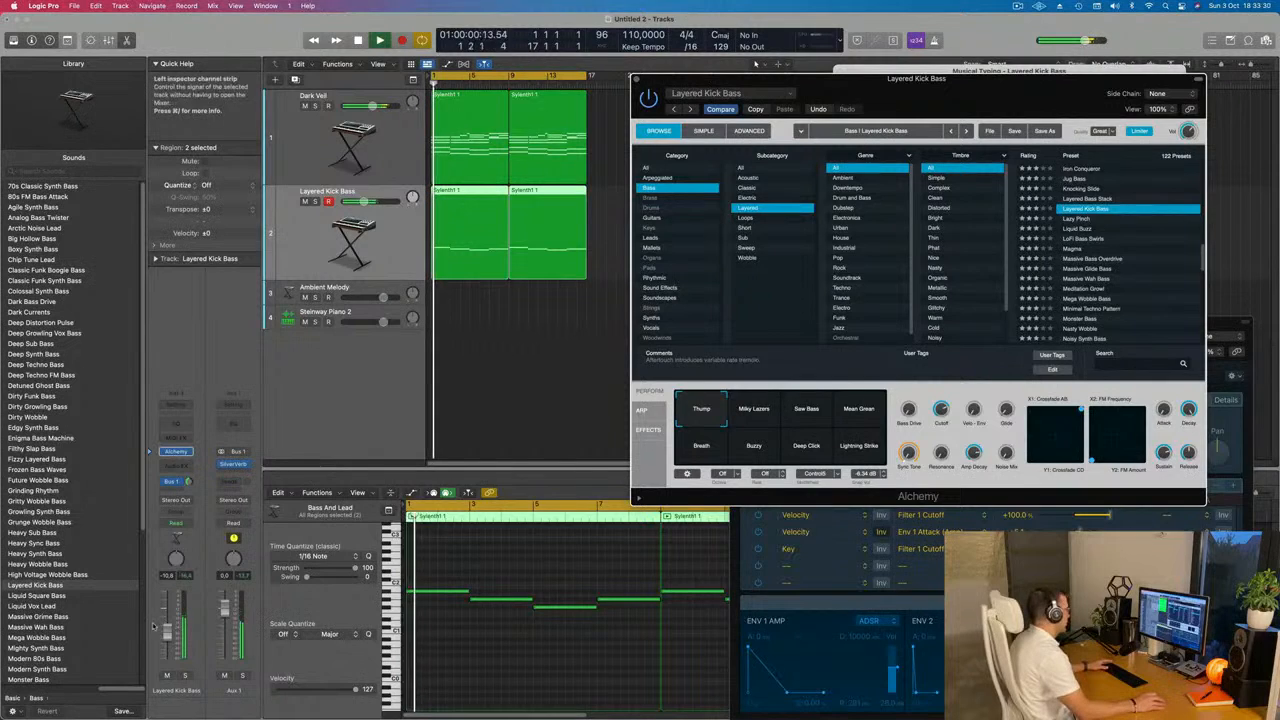
- Solo the Layered Kick Bass track, raise its volume to -4.7 dB and turn solo off again
click(184, 676)
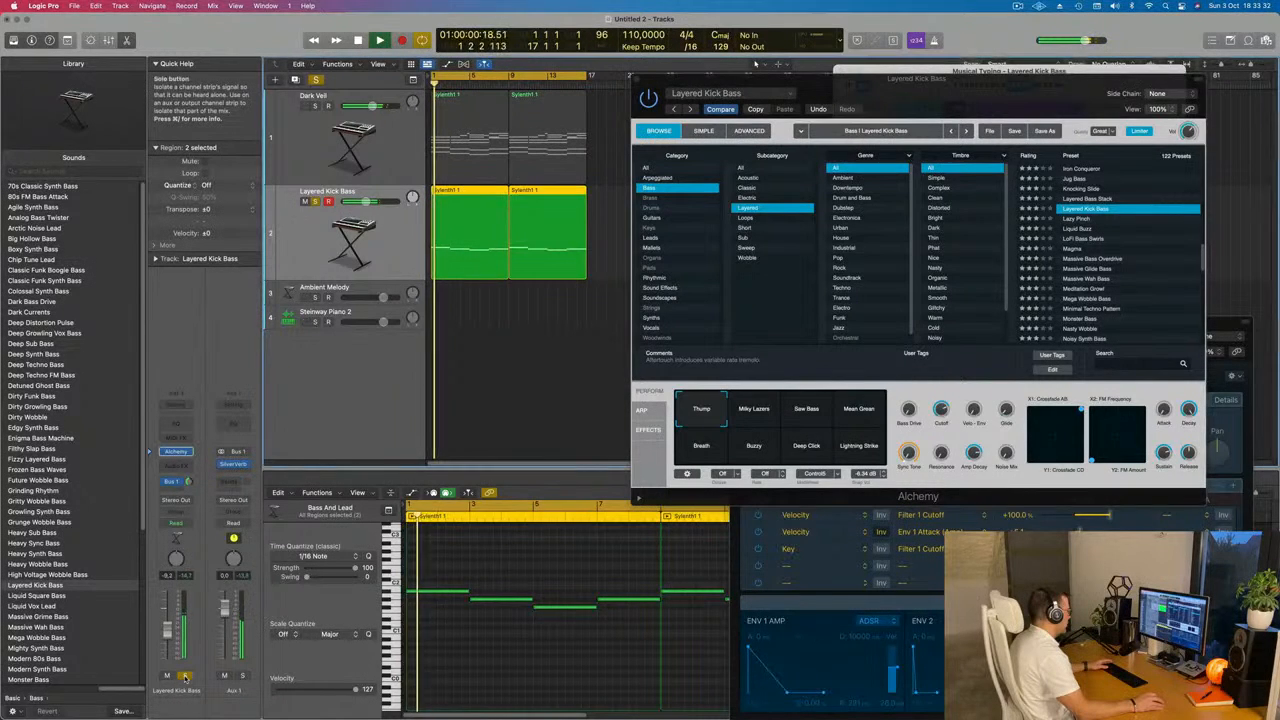
click(184, 676)
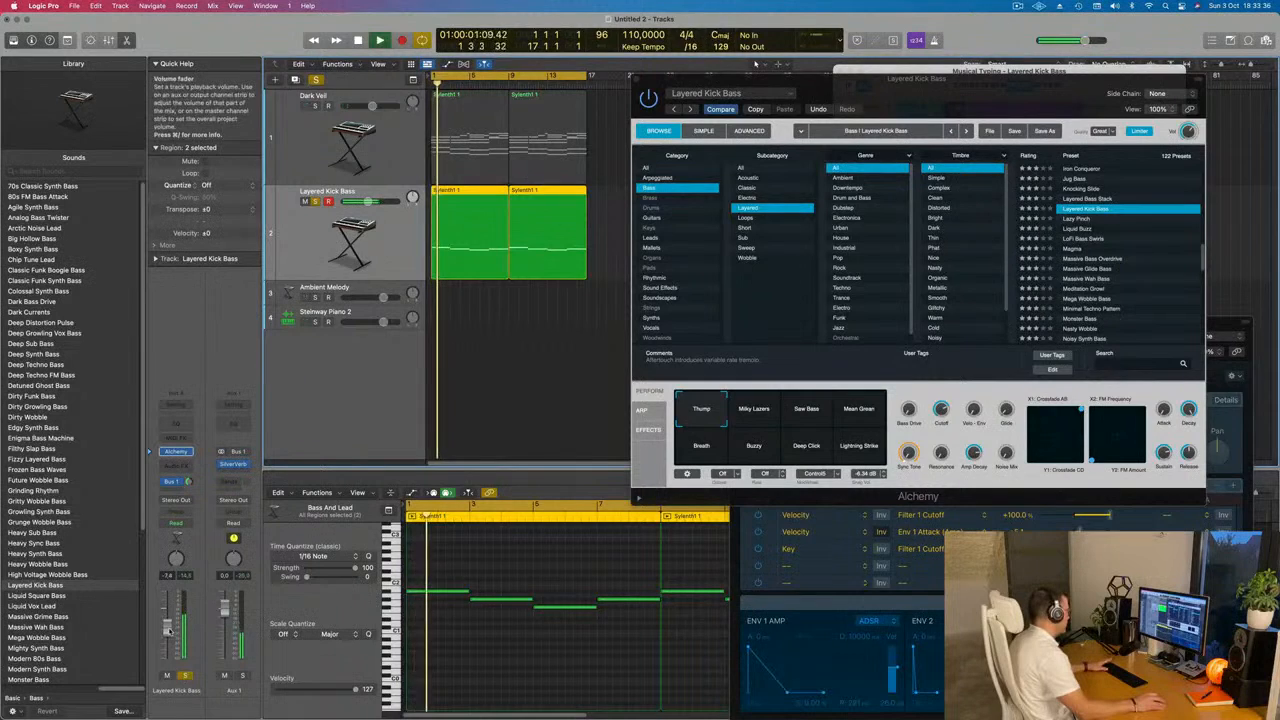
click(184, 676)
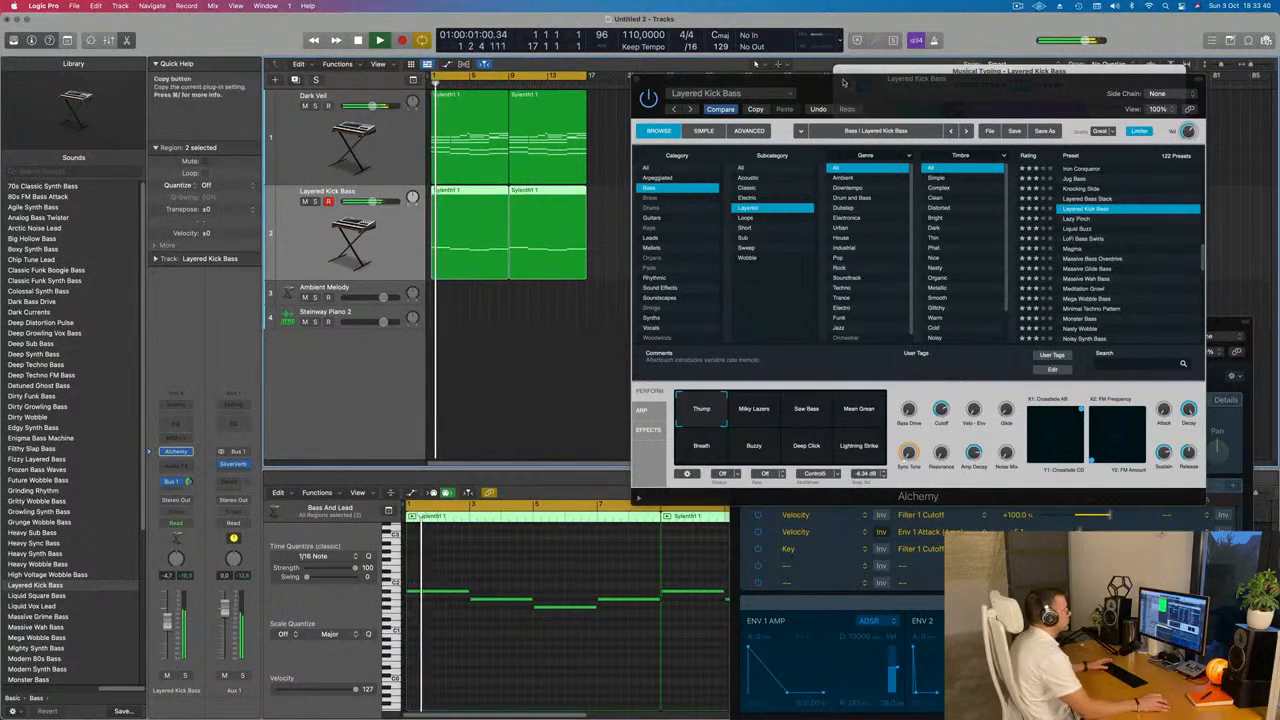
- Close Alchemy's window and repeat all four Dark Veil and Layered Kick Bass regions once, extending both tracks to bar 33
drag(651, 79, 586, 143)
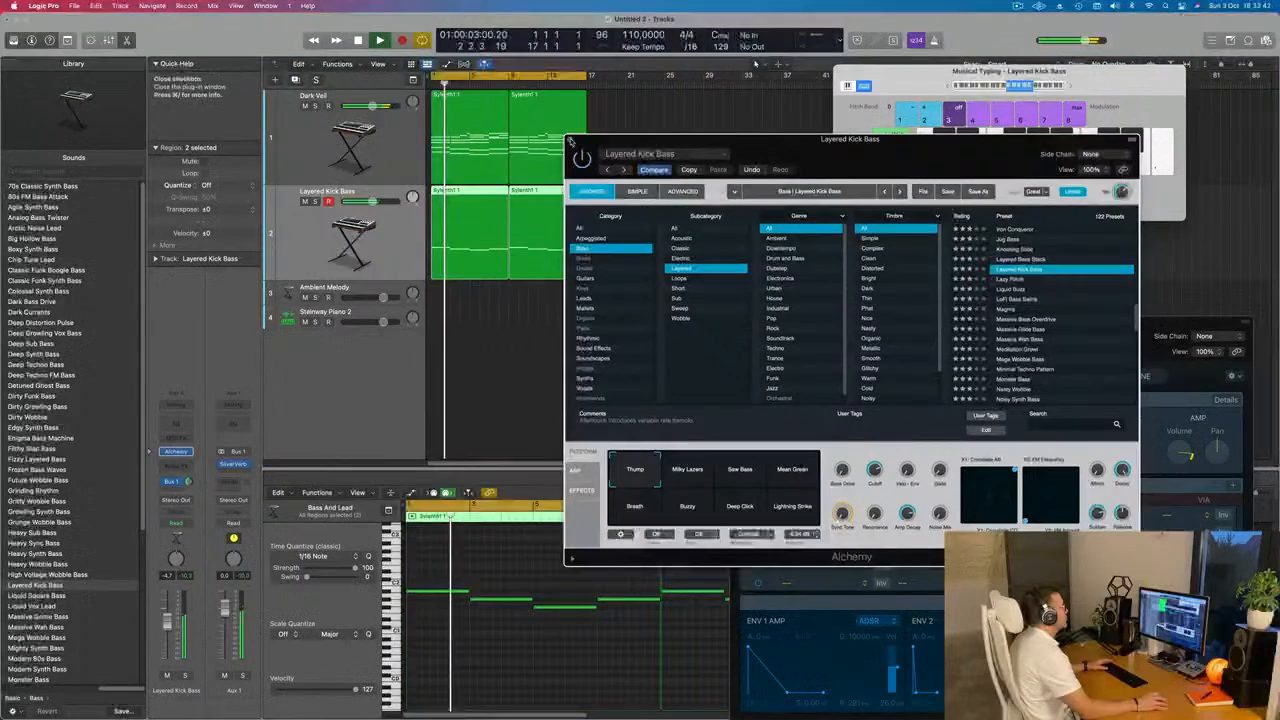
click(572, 140)
scroll(540, 263, down, 3)
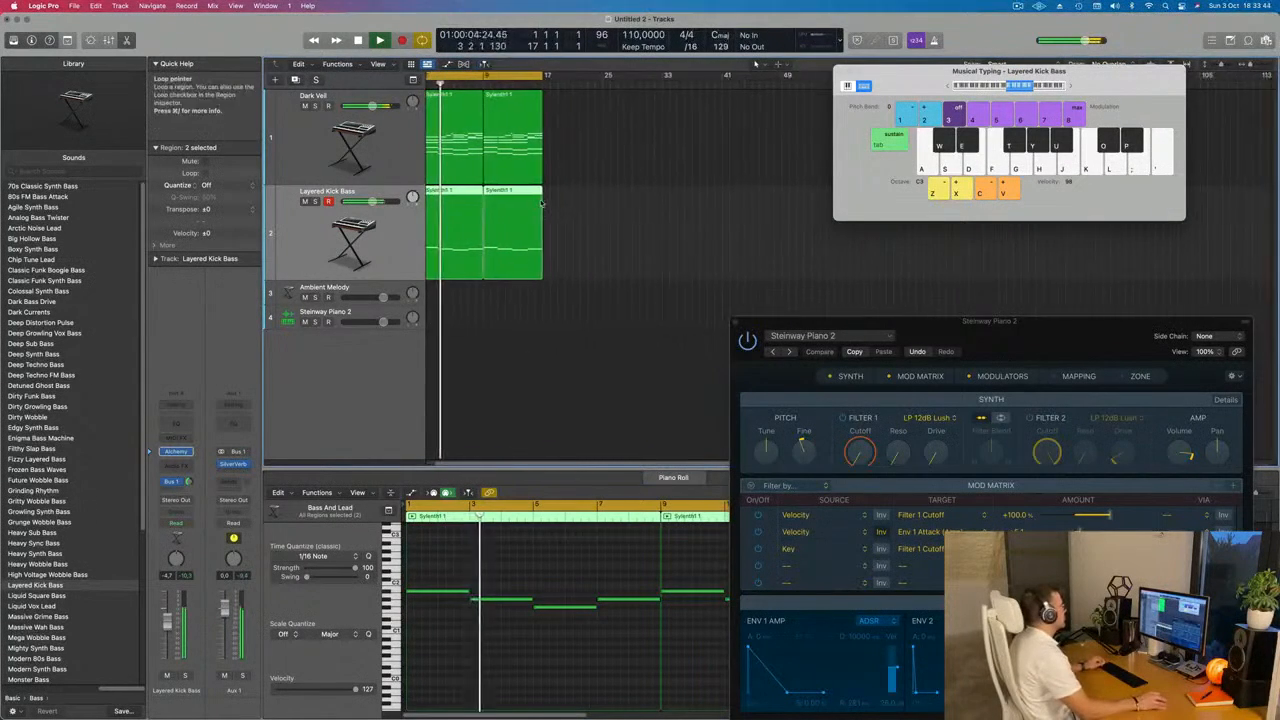
scroll(540, 263, up, 1)
drag(593, 163, 437, 219)
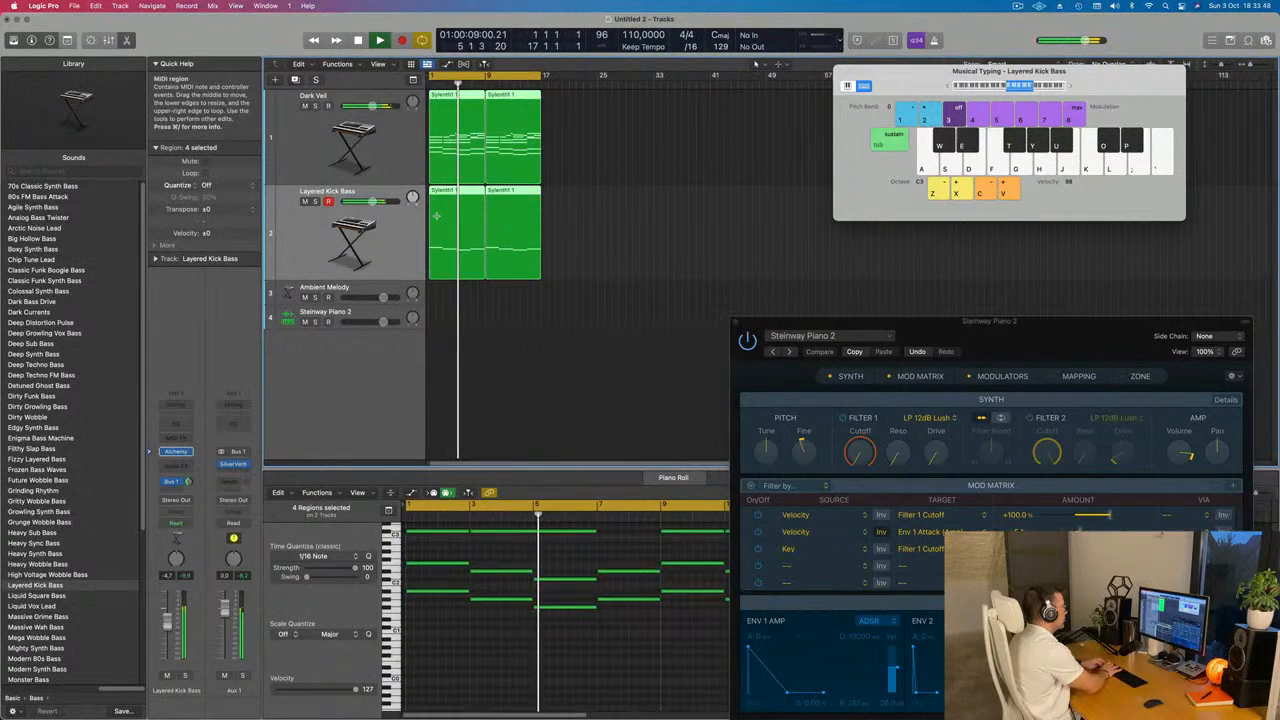
key(super+r)
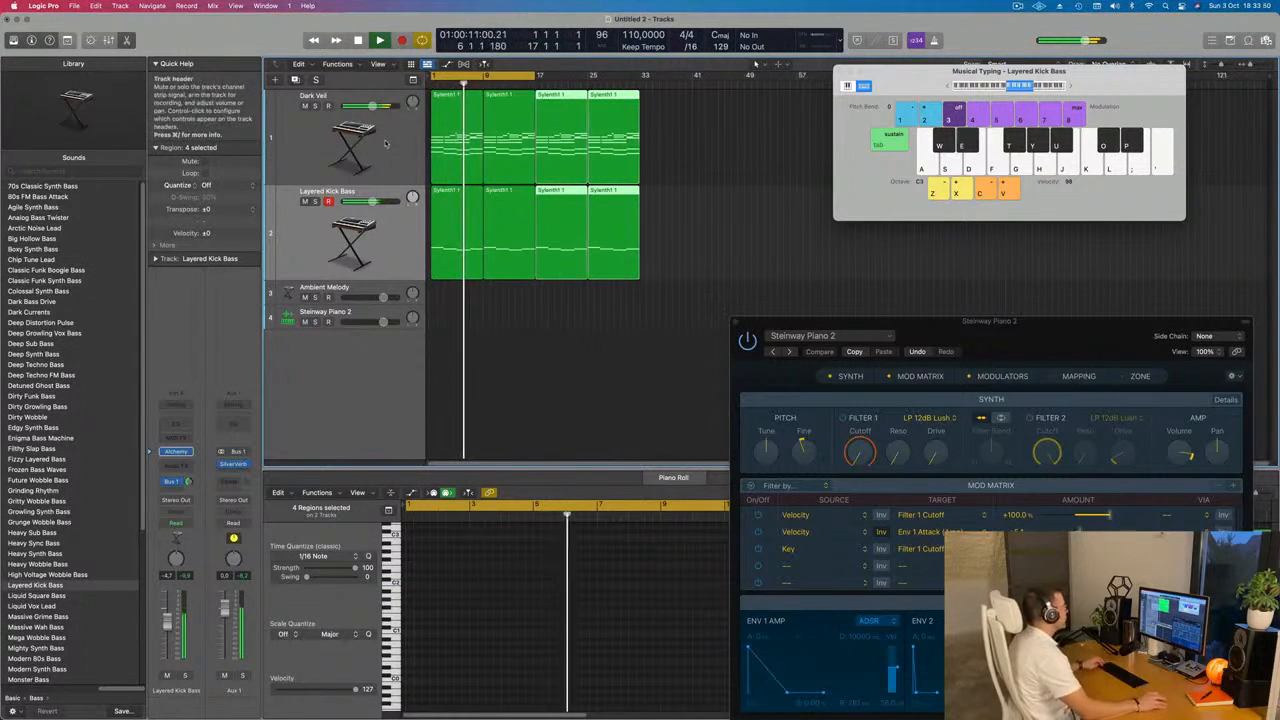
- Copy the first Dark Veil chord region to bar 1 of the Ambient Melody track
click(310, 140)
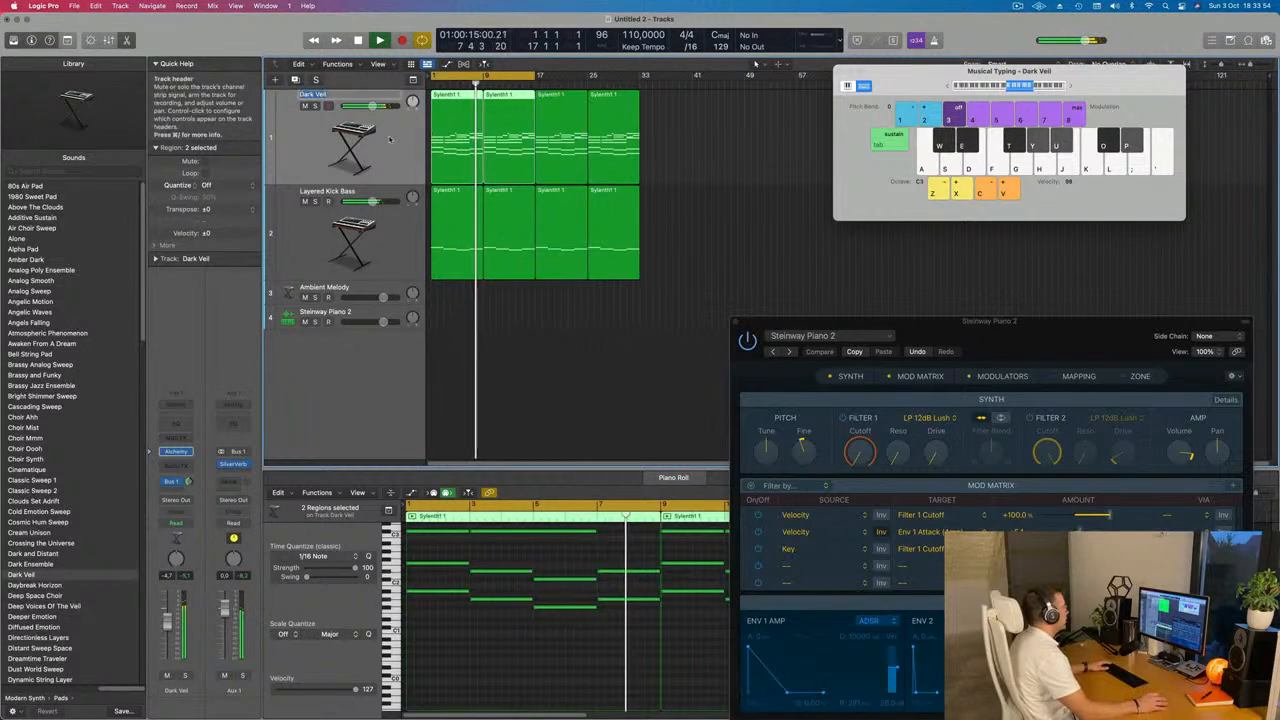
click(470, 127)
drag(470, 127, 460, 295)
scroll(497, 665, up, 3)
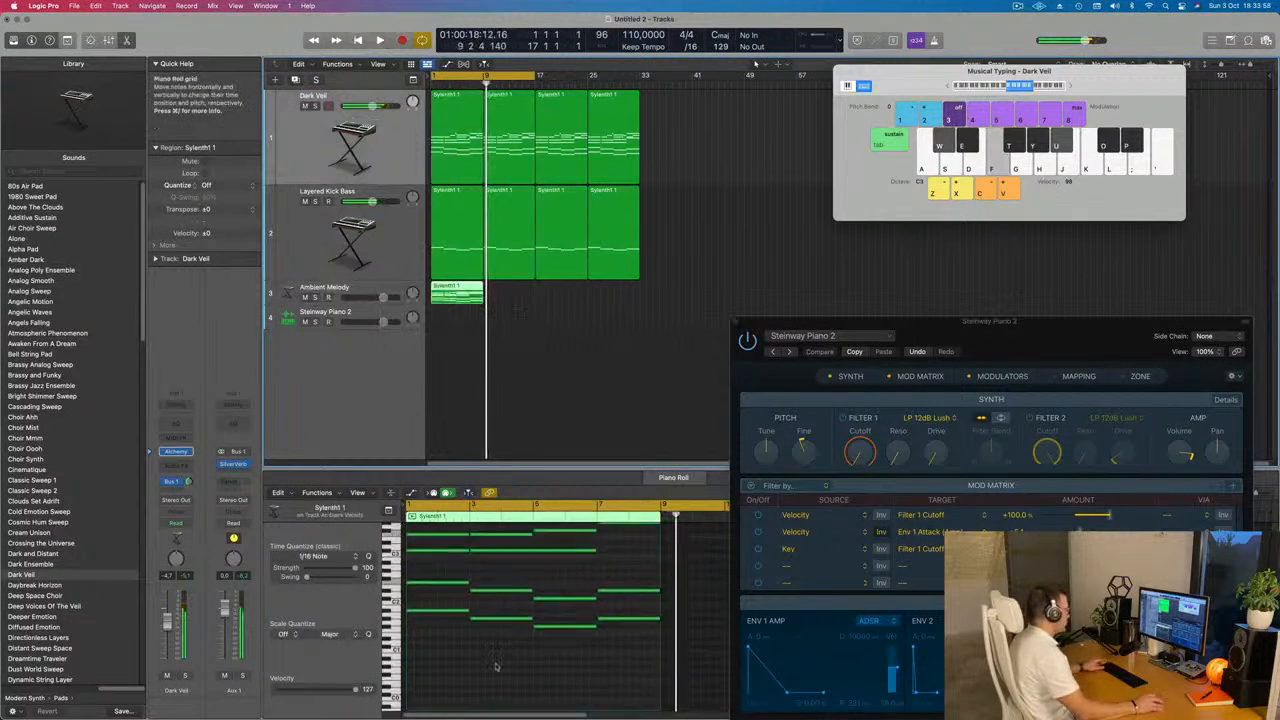
- Delete the lower chord notes from the Ambient Melody region, keeping the upper voices, and play it from the start
click(497, 656)
key(super+Left)
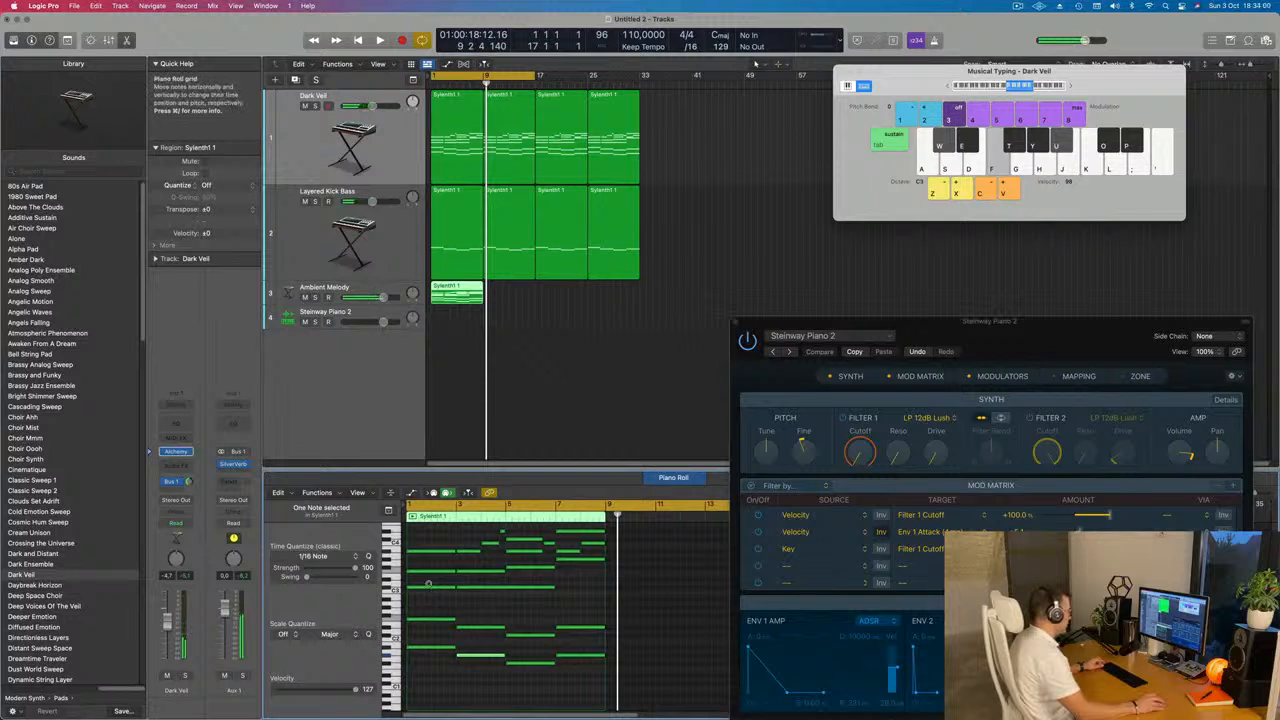
key(super+Left)
drag(426, 584, 562, 682)
key(Delete)
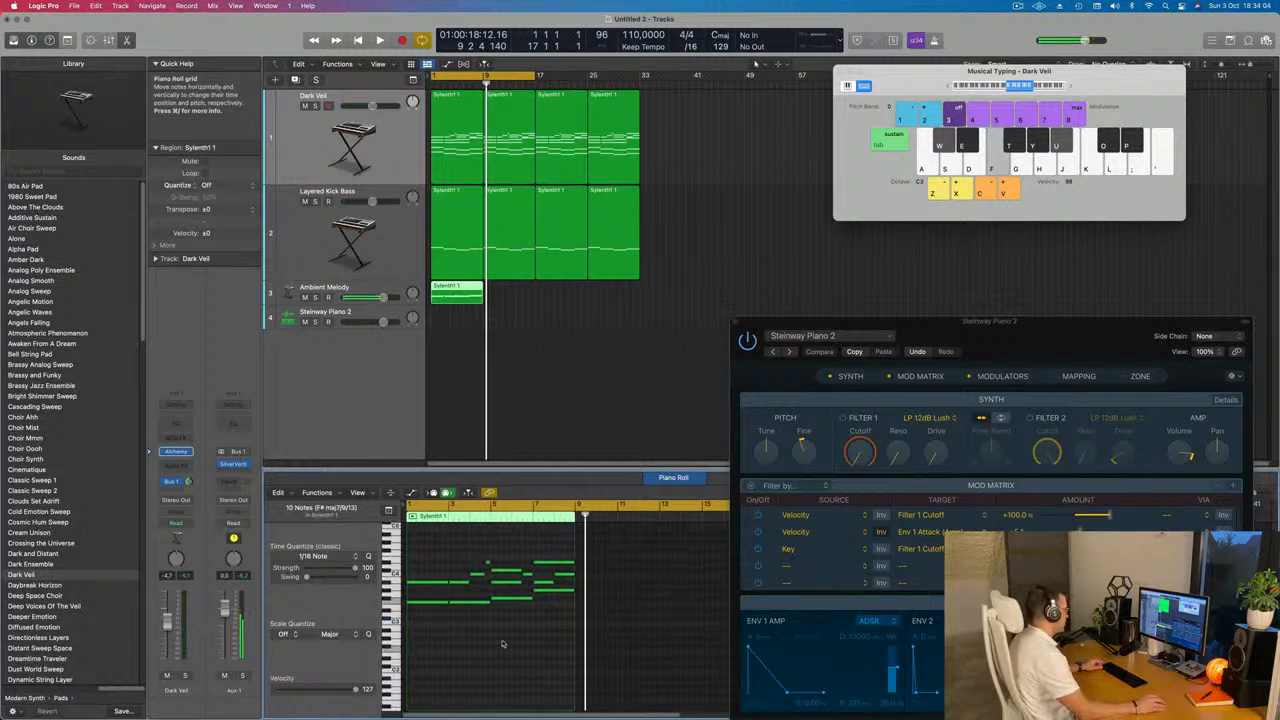
scroll(530, 630, up, 4)
key(Return)
key(space)
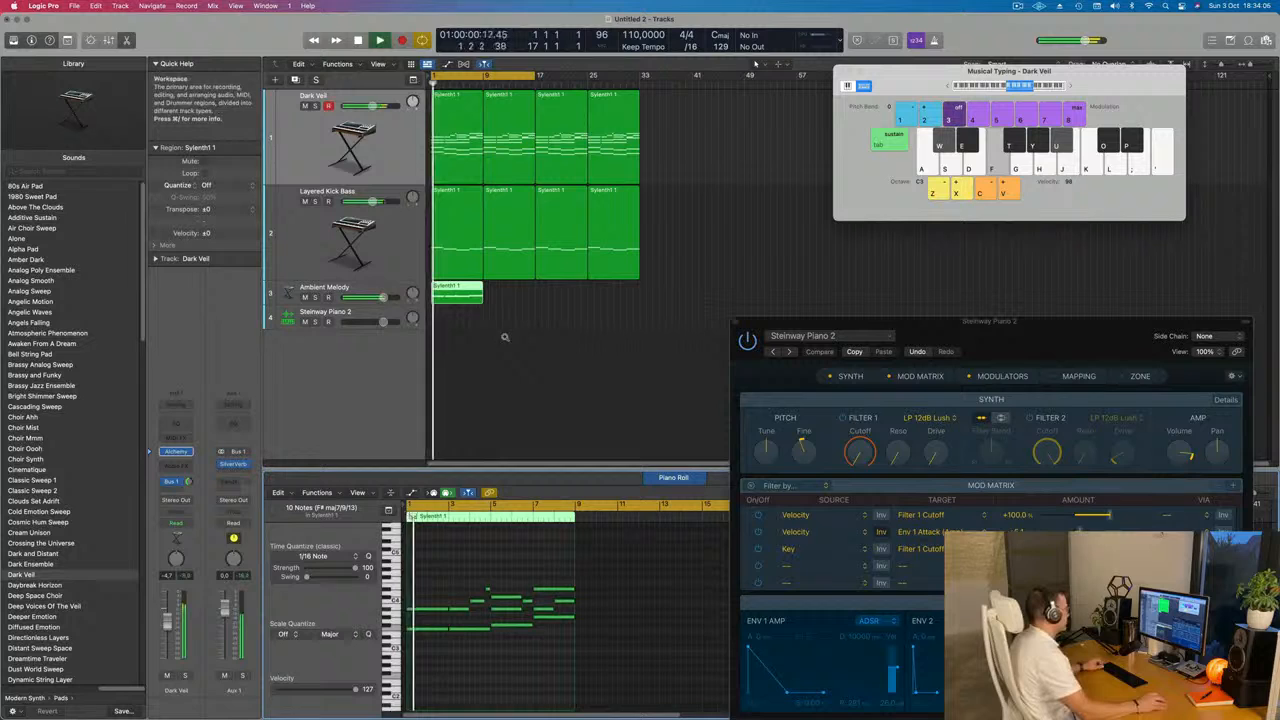
- Select the Ambient Melody track and delete the upper notes in its region, keeping only the lowest remaining line, then play it
click(345, 292)
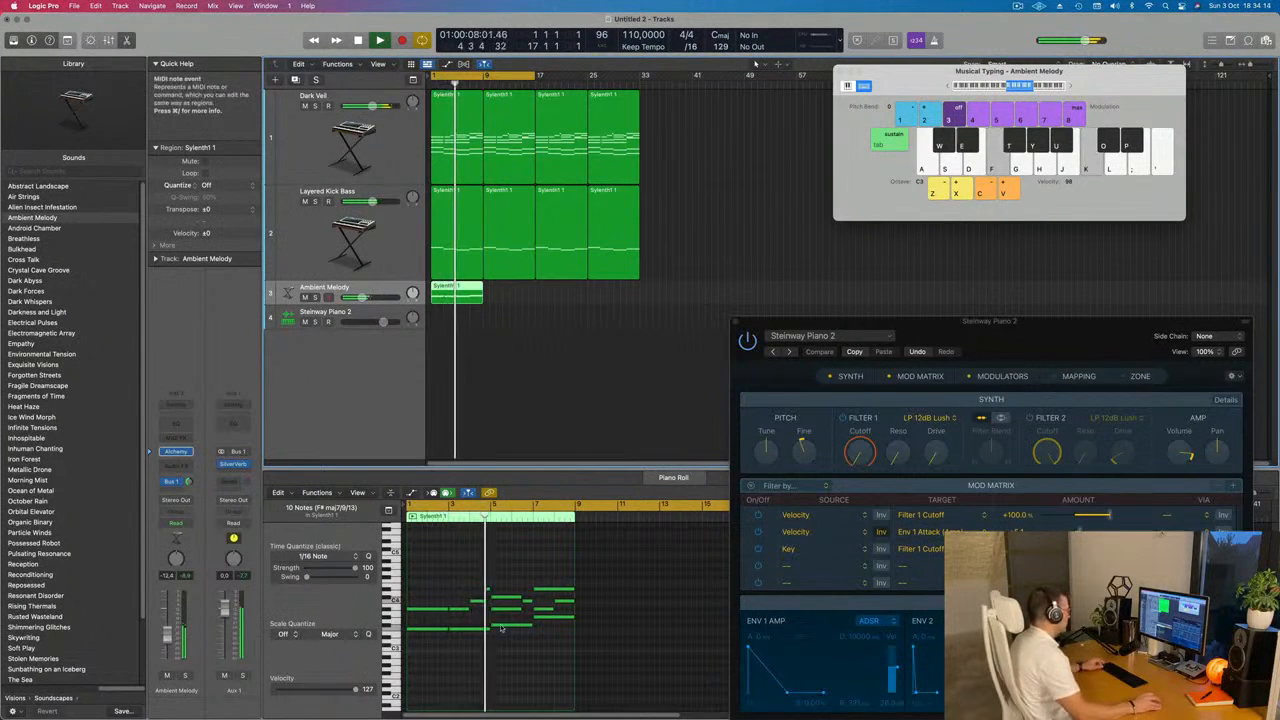
key(space)
drag(421, 574, 564, 611)
key(Delete)
key(space)
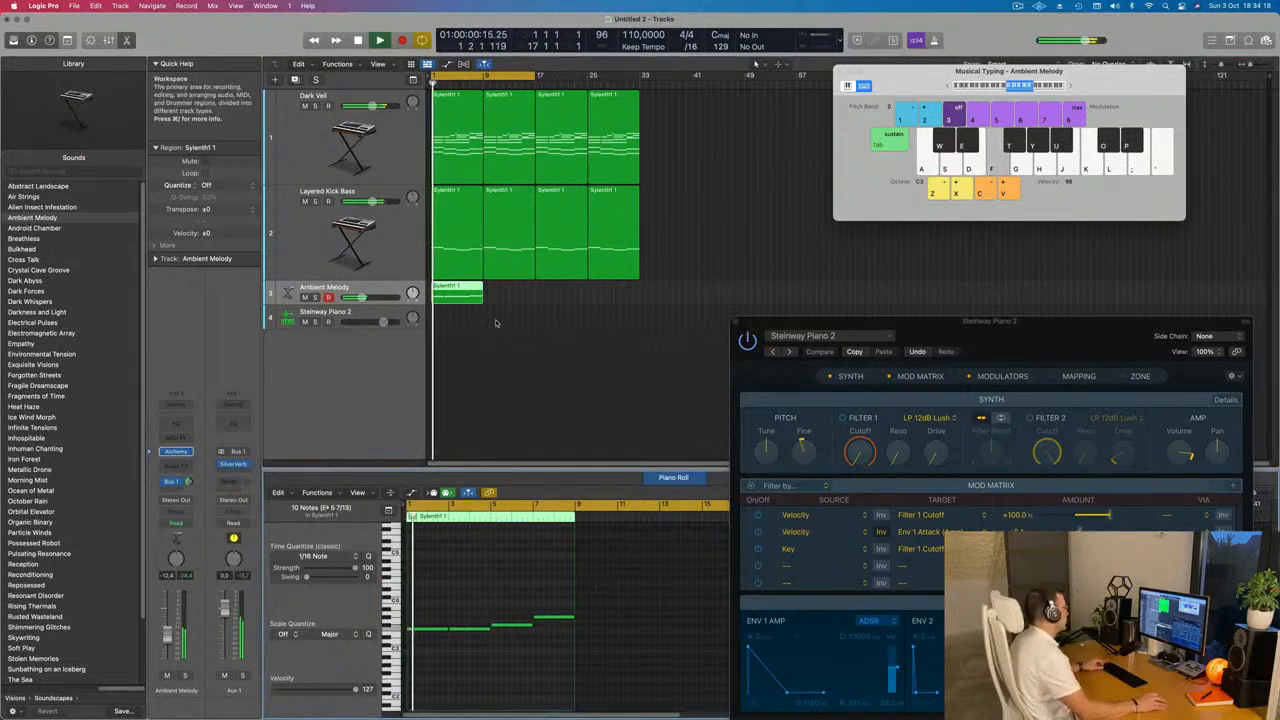
- Repeat the Ambient Melody region three times and extend the cycle range to bar 33, restarting playback from bar 1
click(495, 323)
click(461, 296)
key(super+r)
key(super+r)
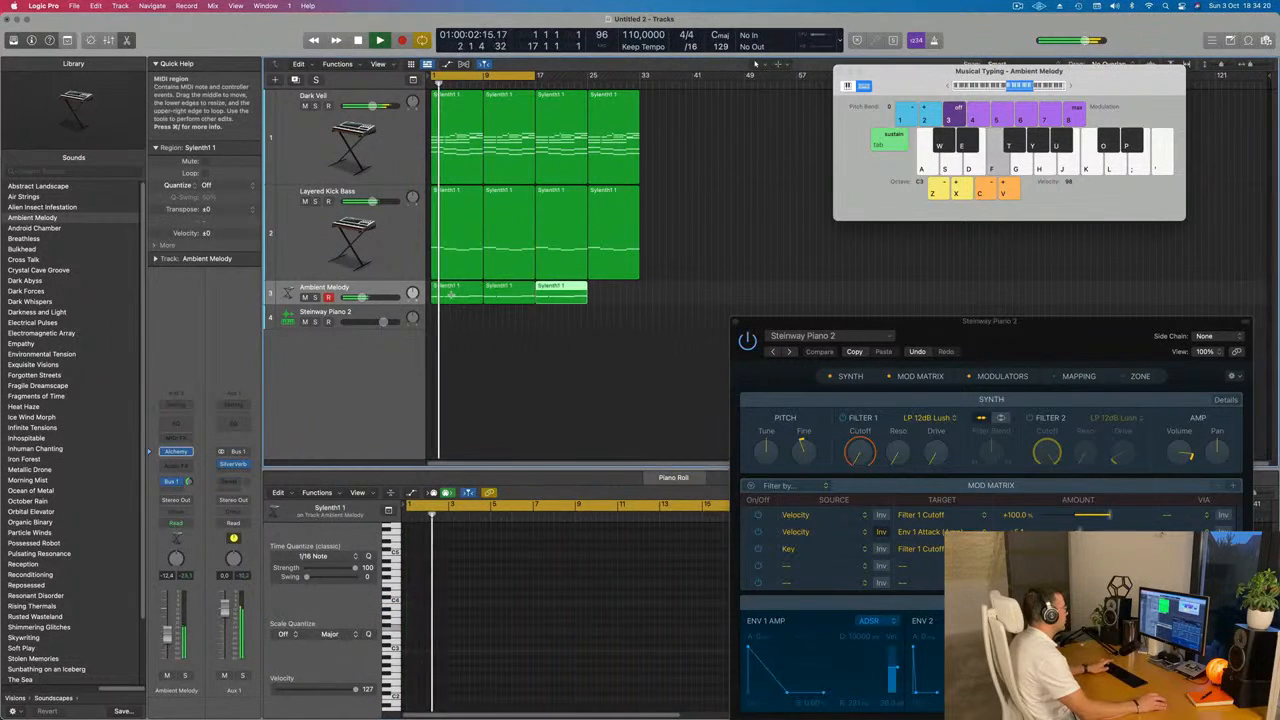
key(super+r)
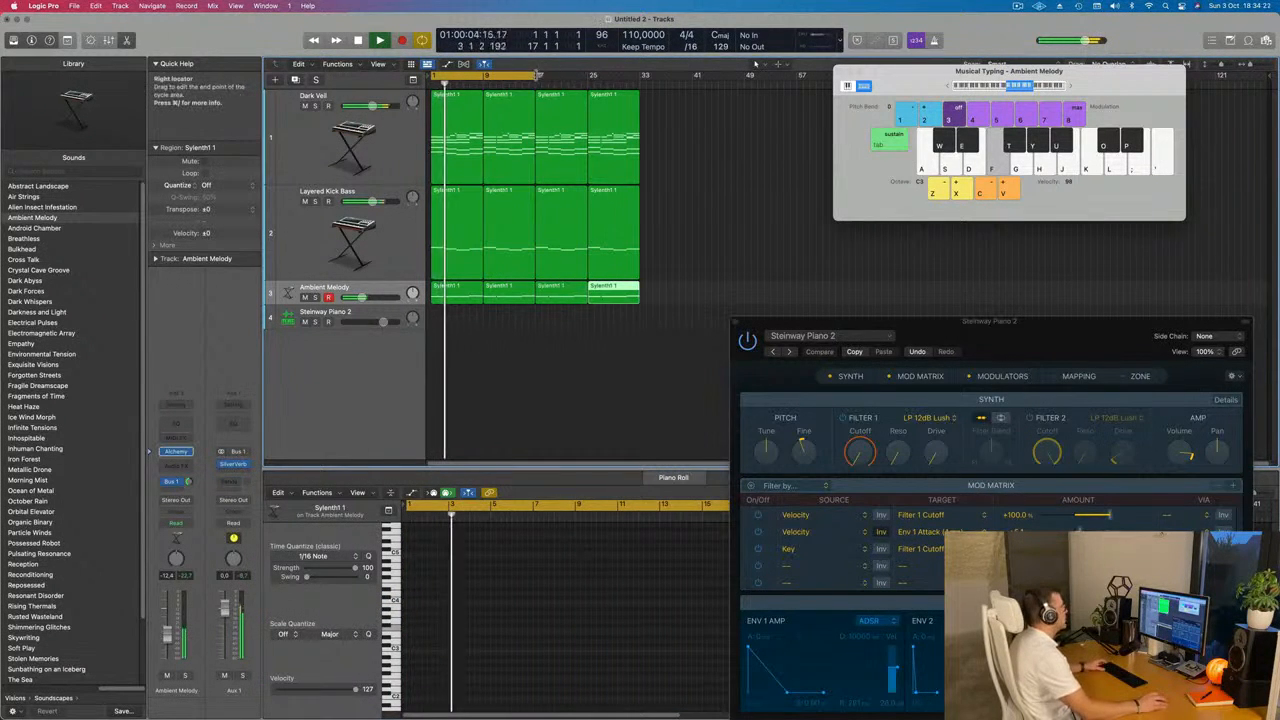
drag(538, 76, 641, 86)
key(Return)
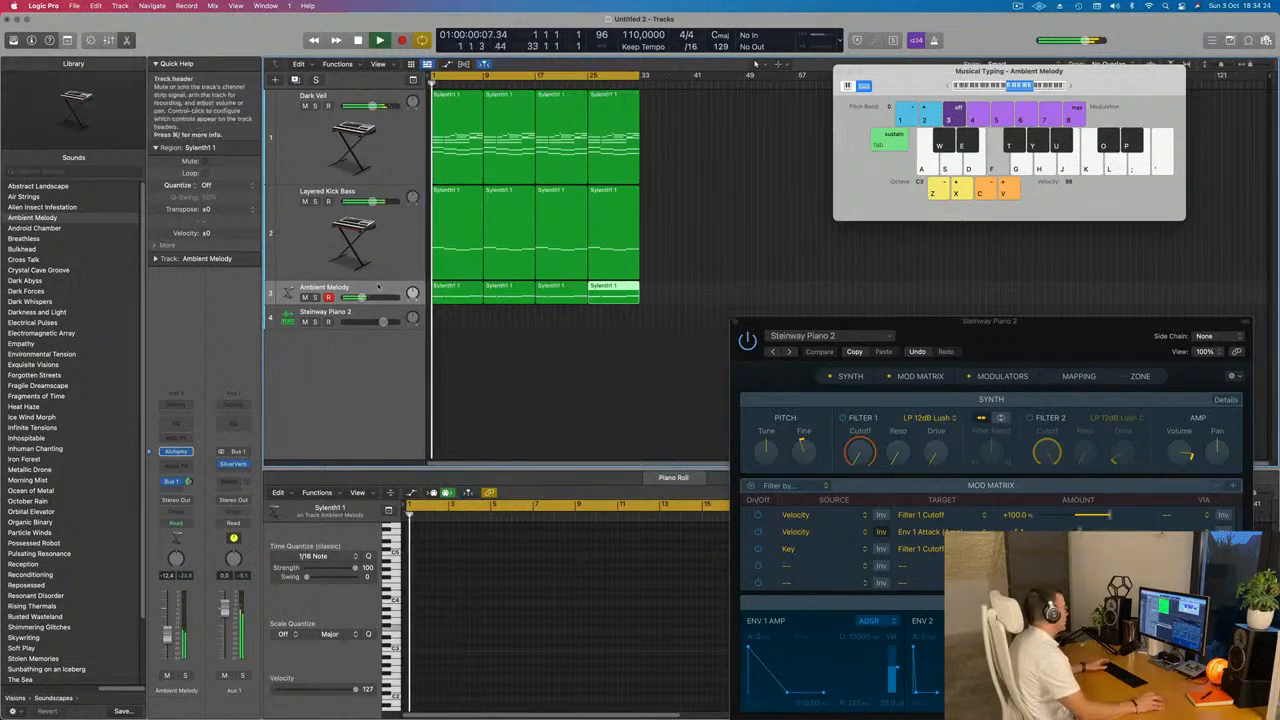
- Open Alchemy for the Ambient Melody track and audition the Crystalline, Unknown Bells and Mixed Up snapshots, ending on Animated
click(345, 288)
key(Return)
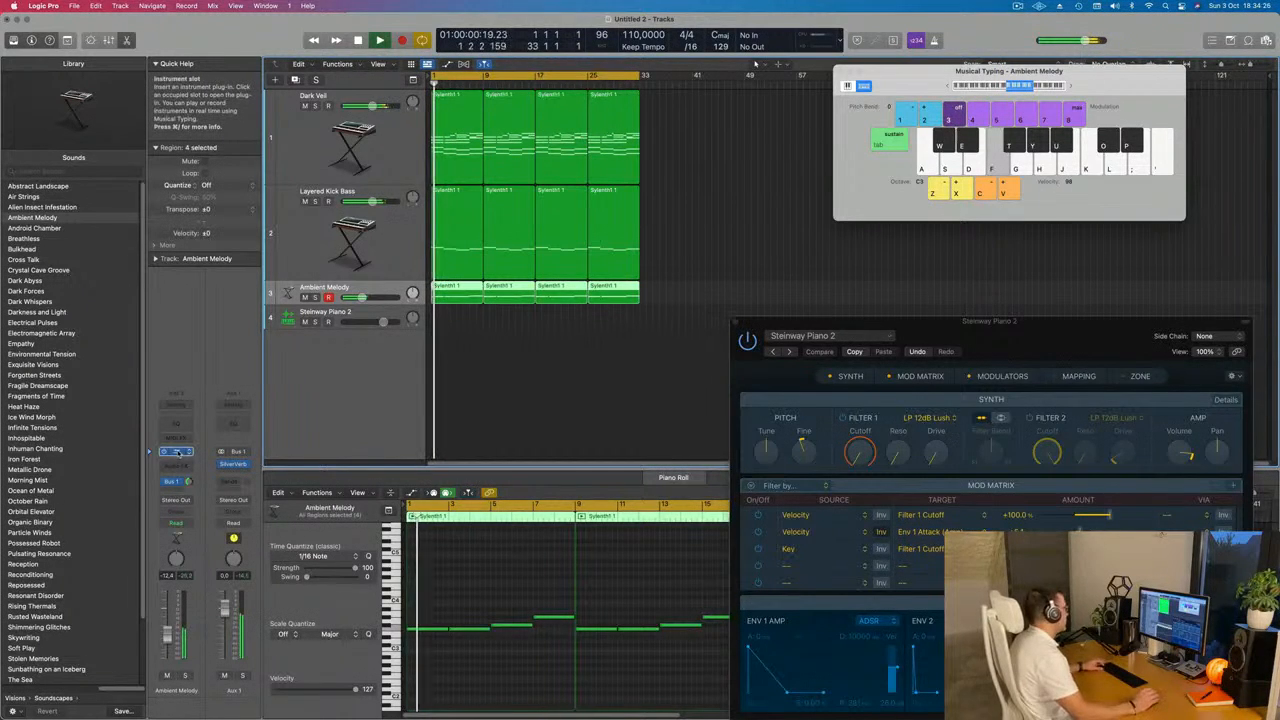
click(175, 452)
drag(881, 256, 620, 167)
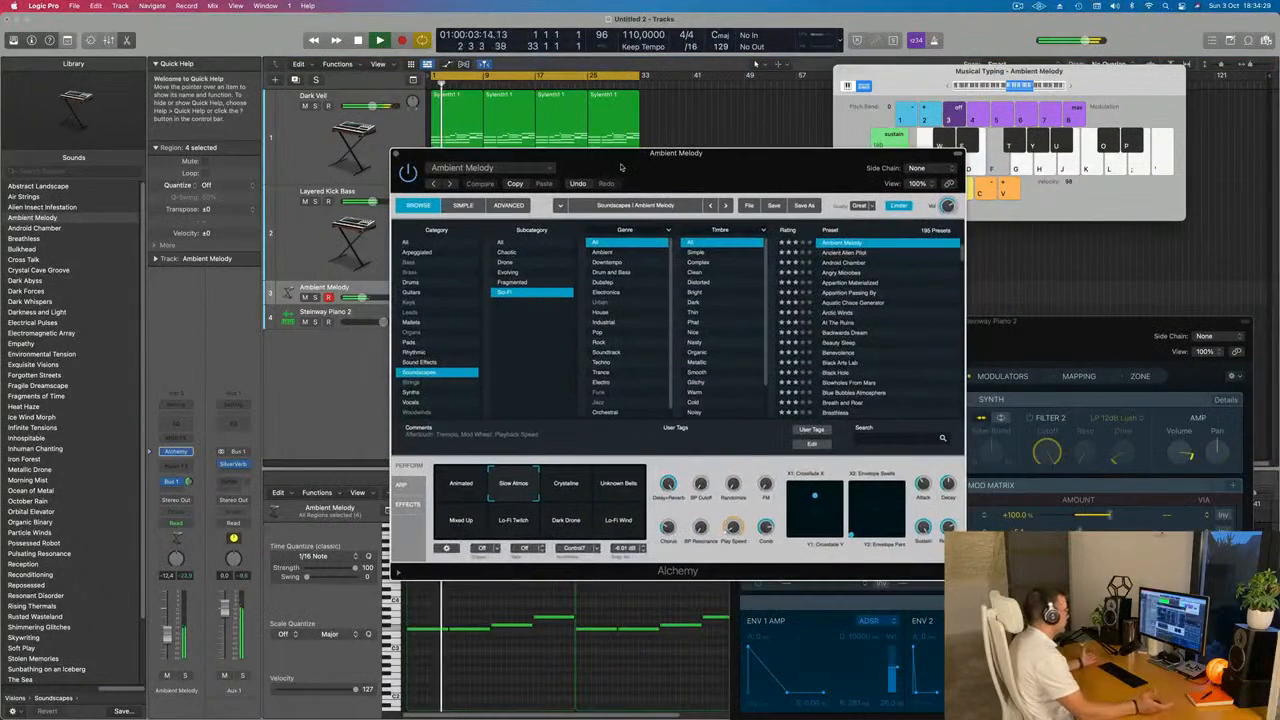
click(576, 483)
key(space)
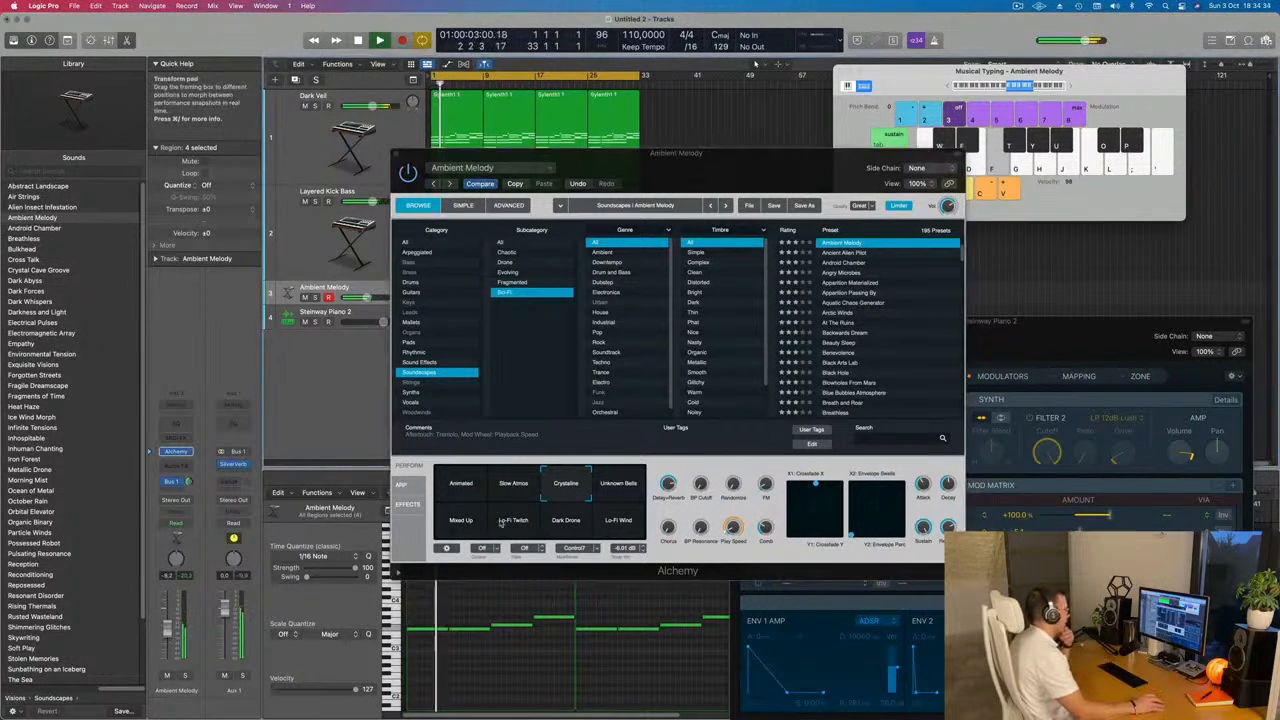
click(619, 484)
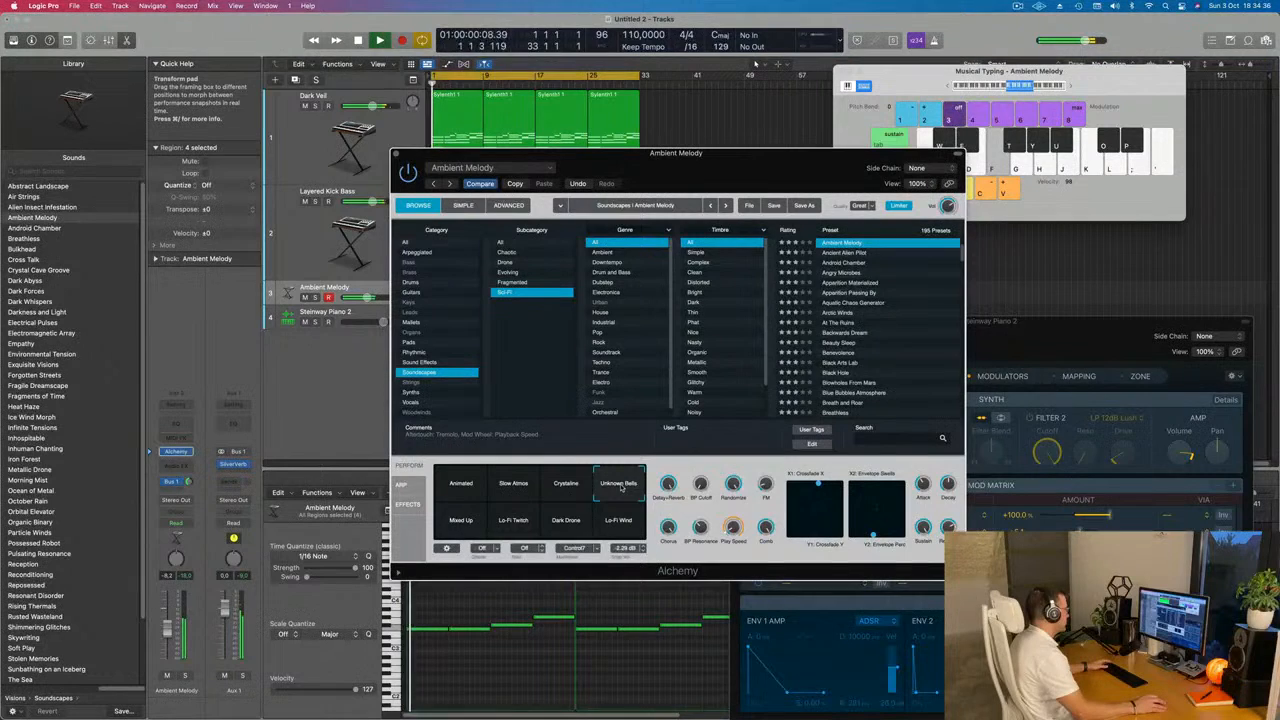
click(458, 521)
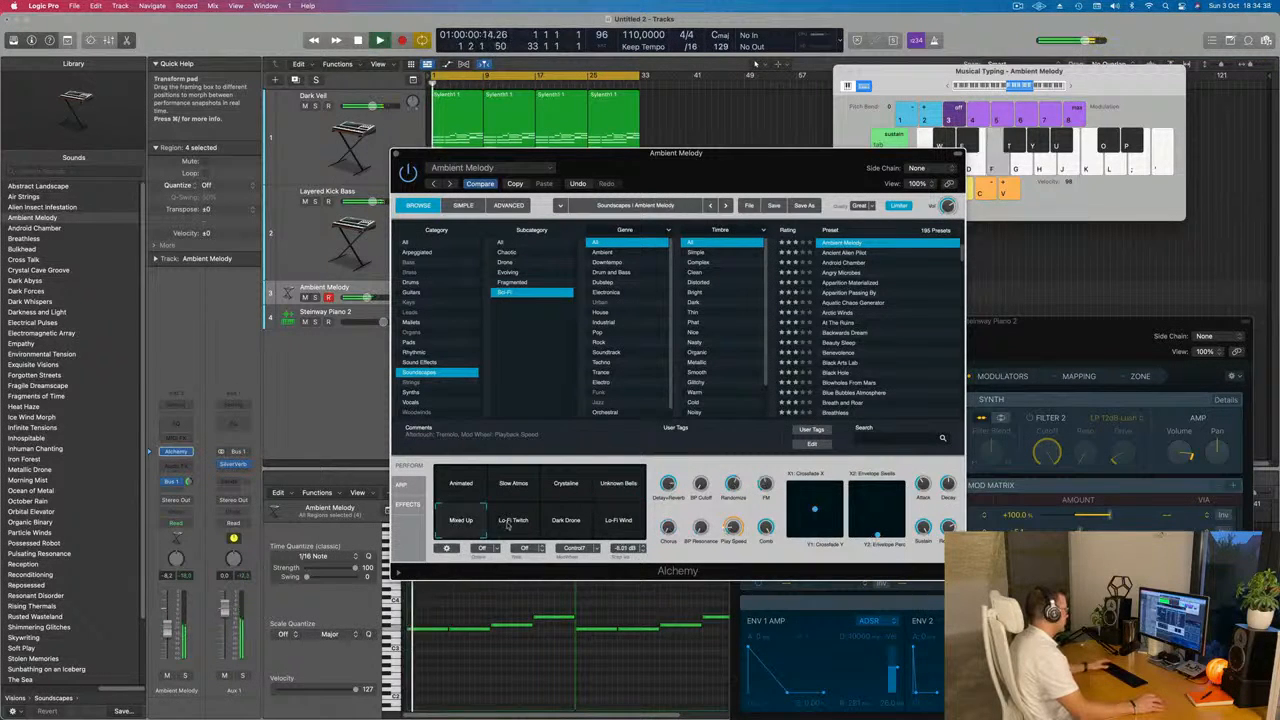
click(463, 490)
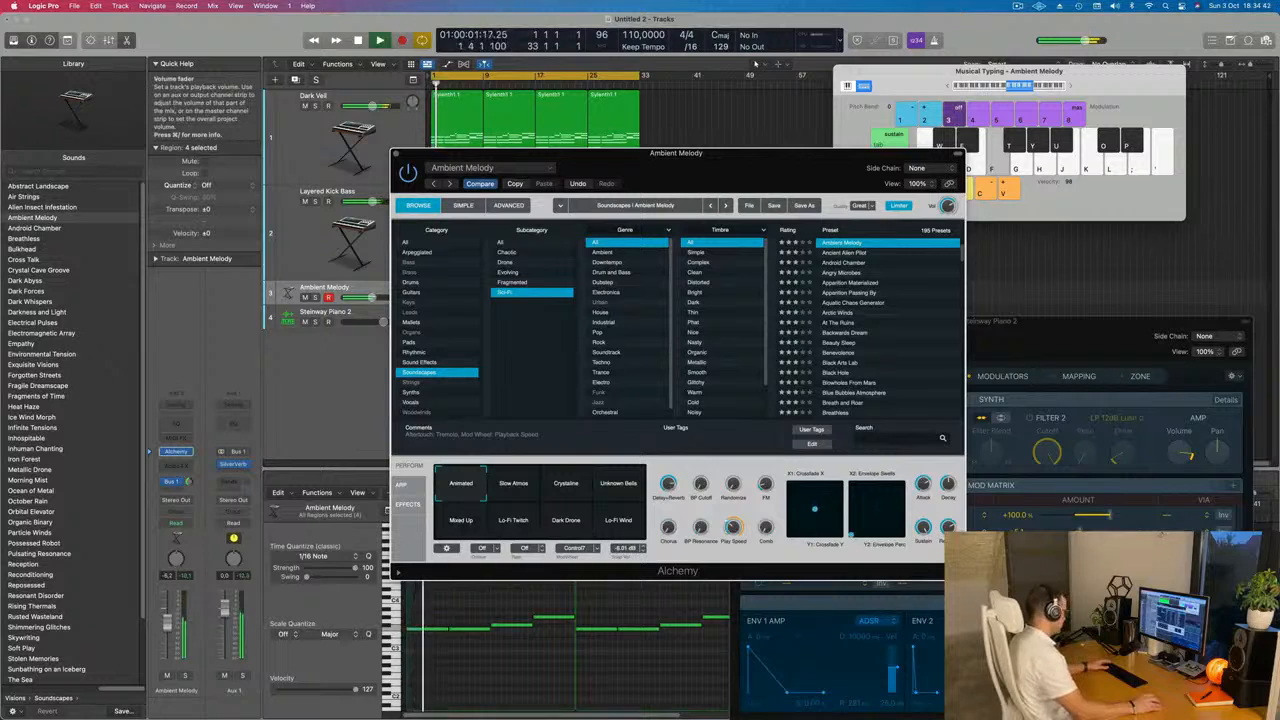
- Add a Channel EQ to the Ambient Melody track with a 292 Hz low cut and set the track volume to 0.2 dB
drag(168, 623, 168, 617)
click(174, 430)
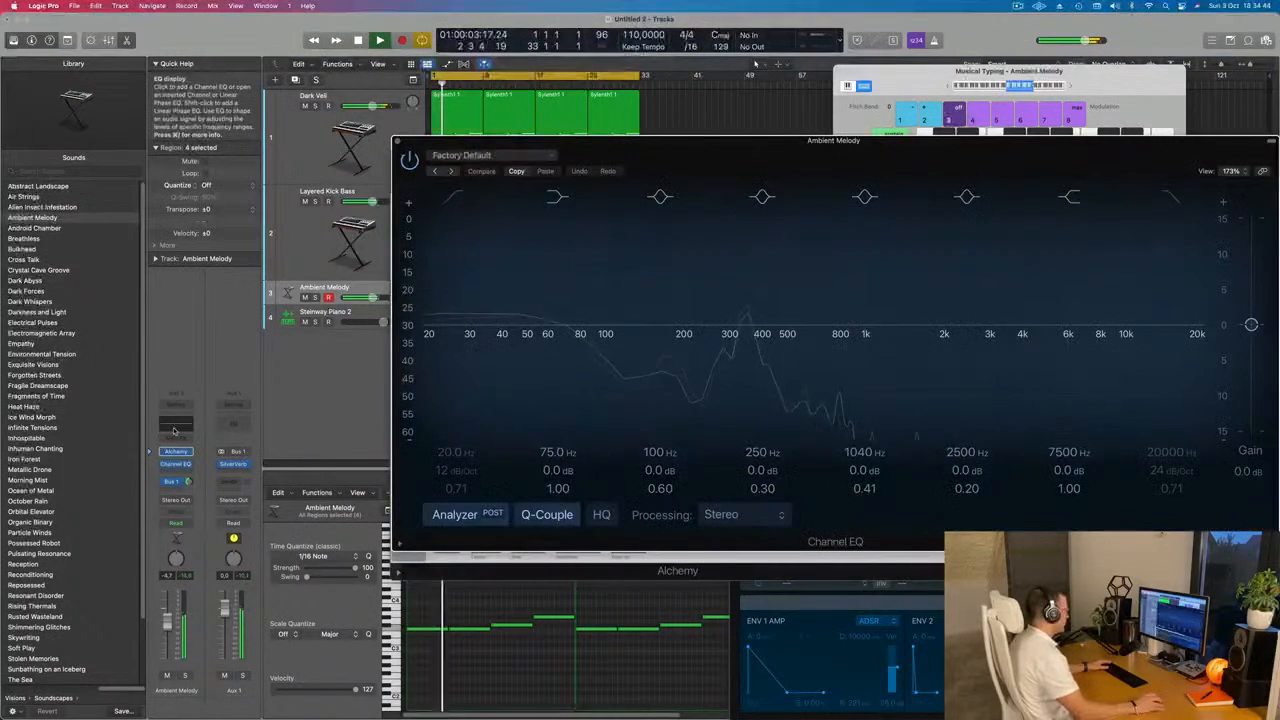
mouse_move(451, 336)
mouse_down()
mouse_move(694, 323)
mouse_move(708, 294)
mouse_move(749, 294)
mouse_move(727, 310)
mouse_up()
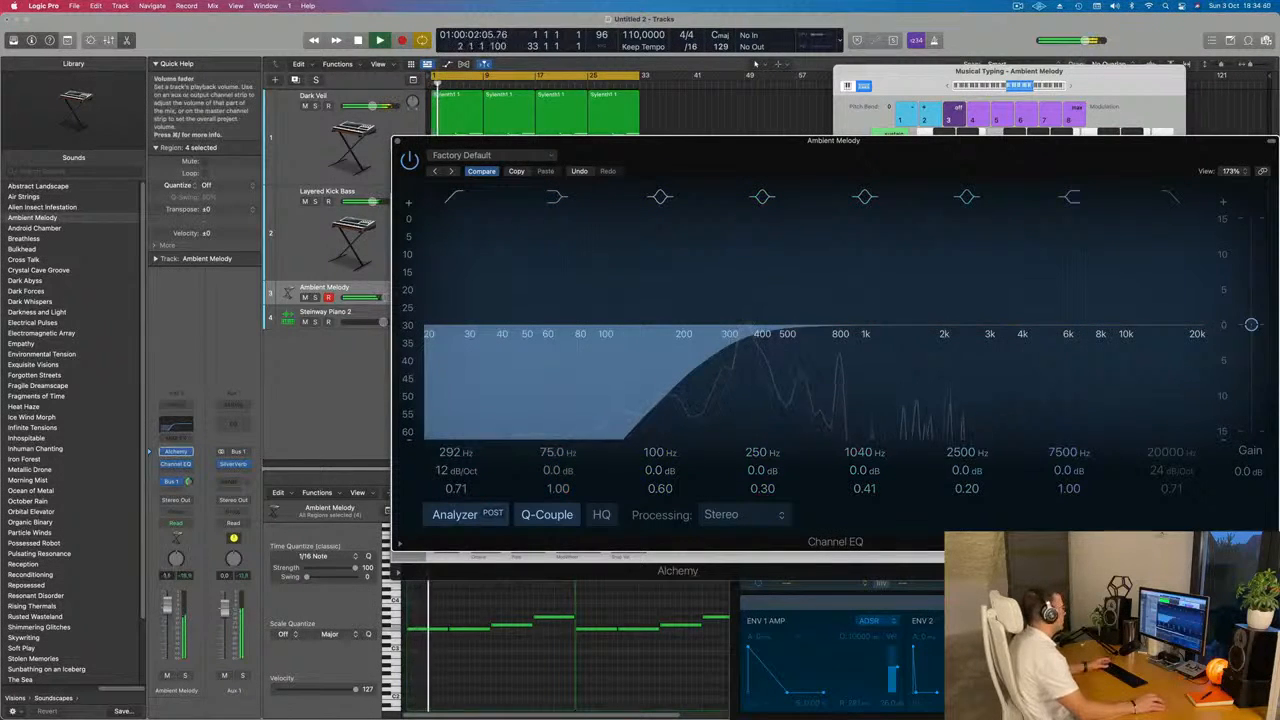
click(167, 605)
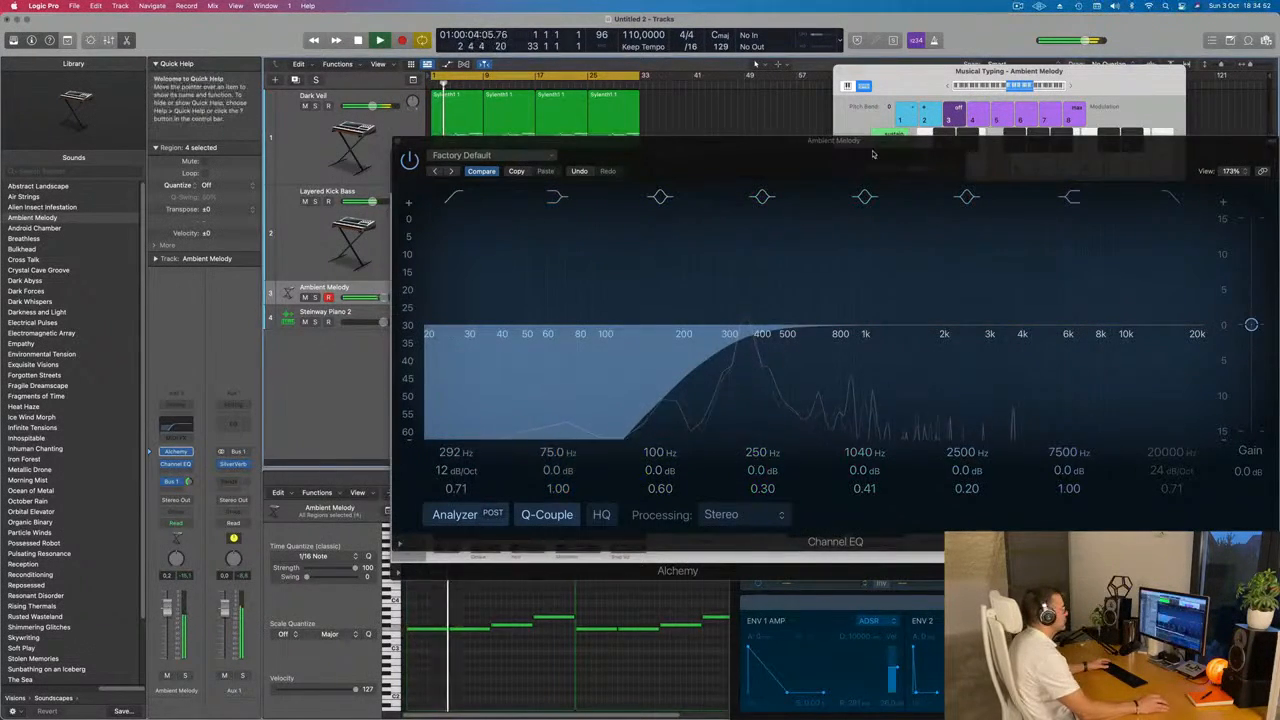
- Close the Ambient Melody track's Channel EQ and Alchemy windows and deselect its regions
drag(874, 142, 568, 321)
click(92, 321)
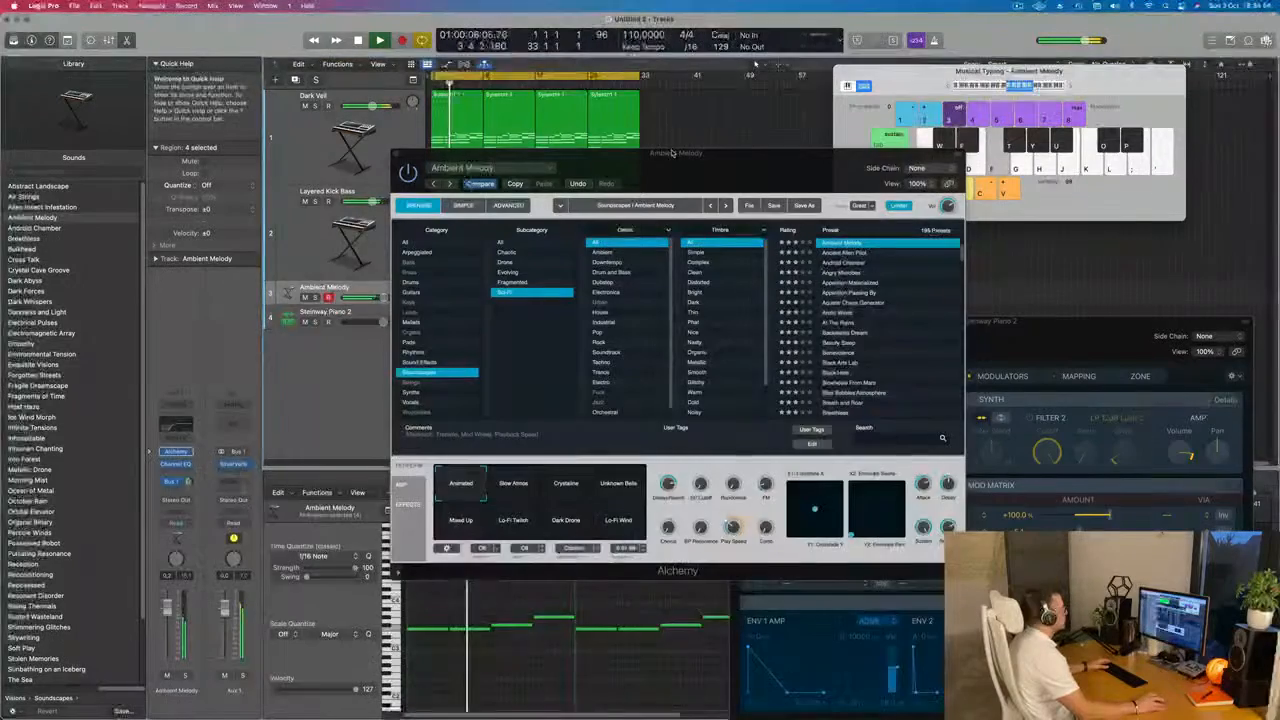
drag(407, 153, 210, 246)
click(205, 245)
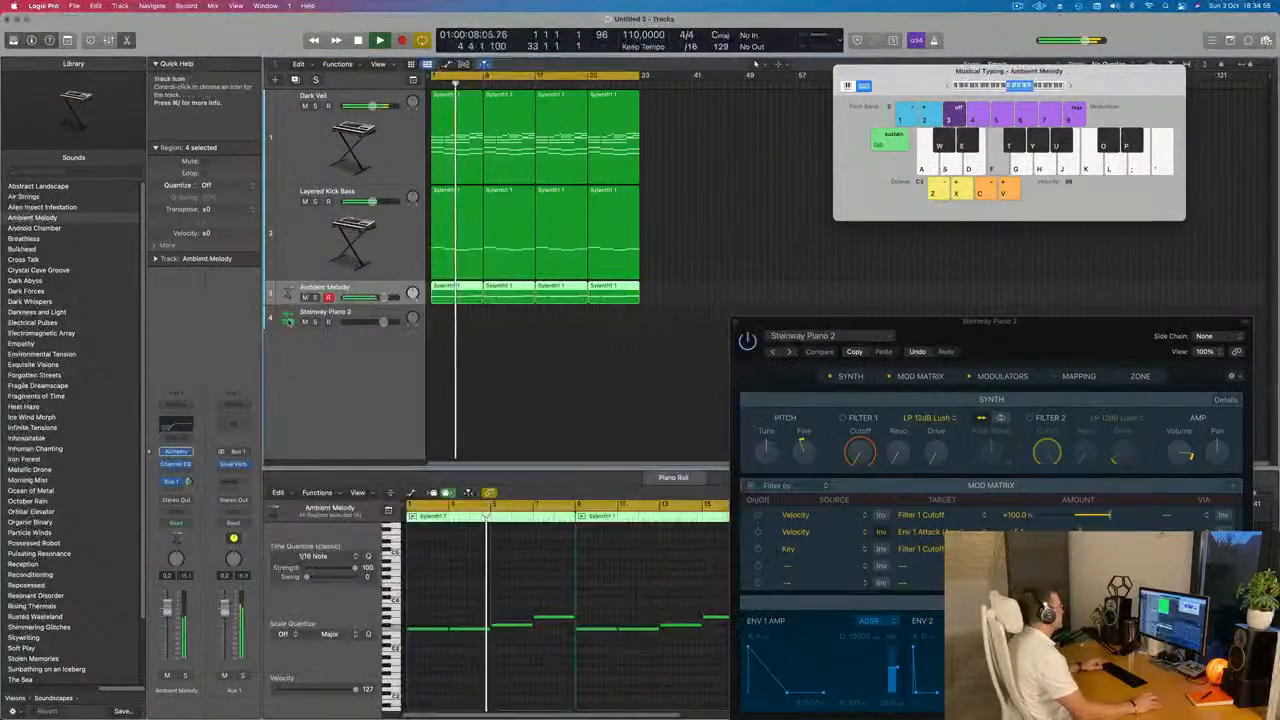
click(443, 379)
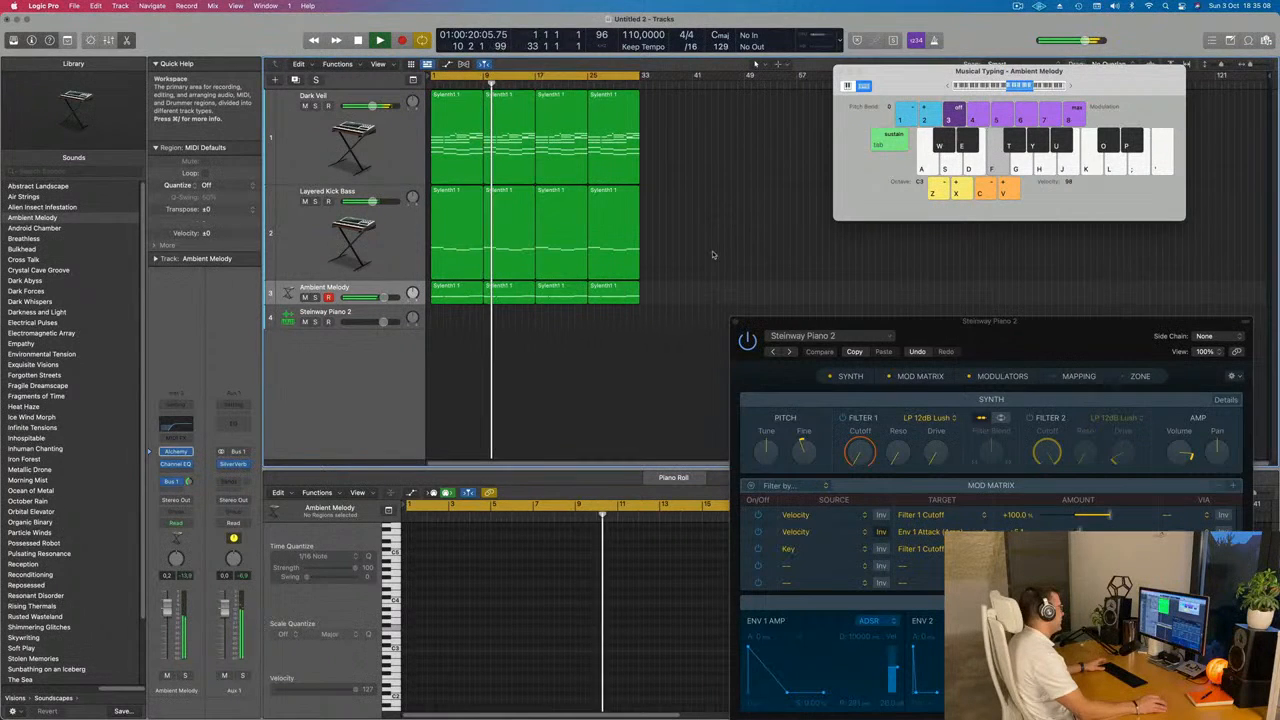
- Duplicate the Dark Veil track, copy its four regions onto the new track and stop playback
click(398, 162)
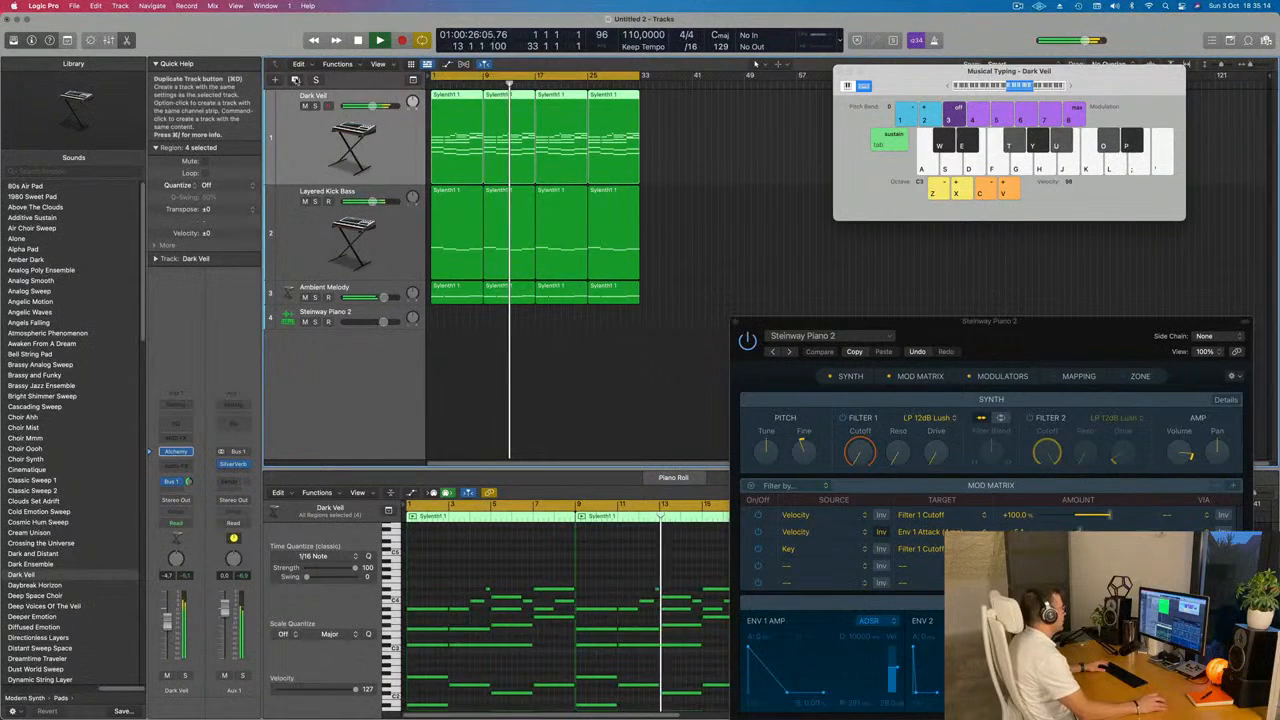
key(super+d)
drag(699, 160, 447, 234)
key(space)
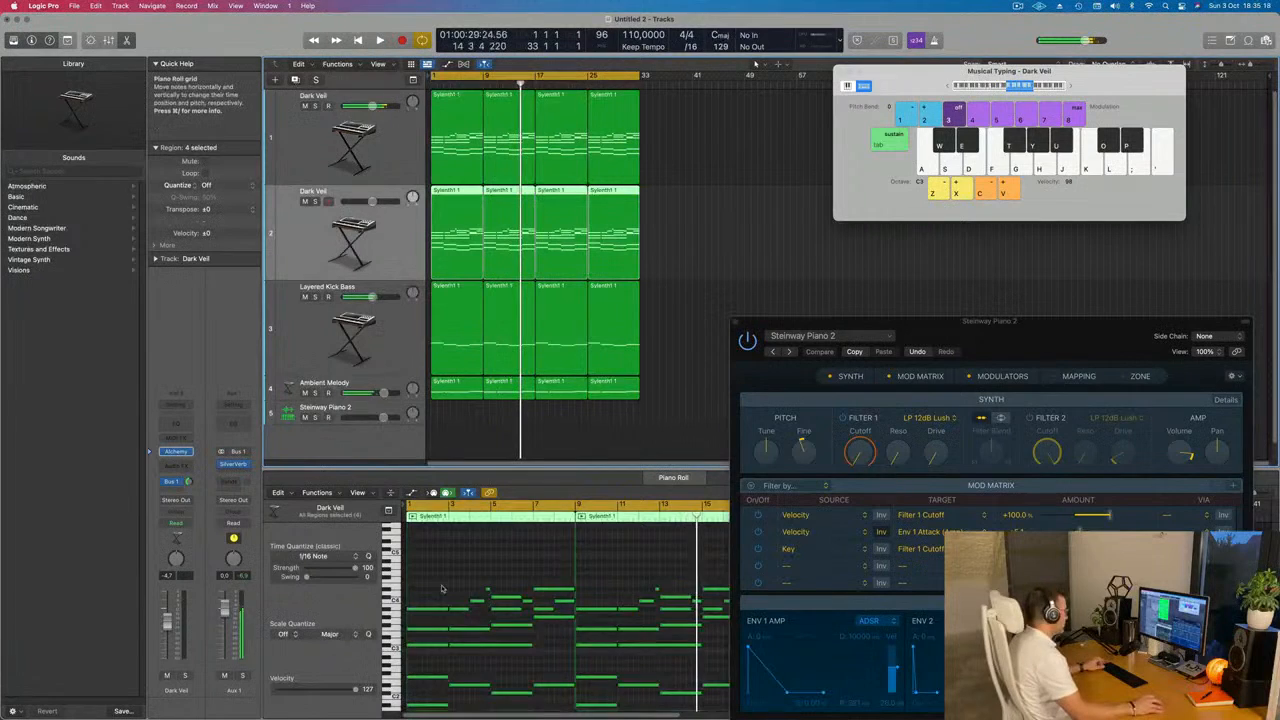
- Delete the lower notes from the first region on the duplicated Dark Veil track, keeping only the top melodic line
scroll(438, 627, down, 5)
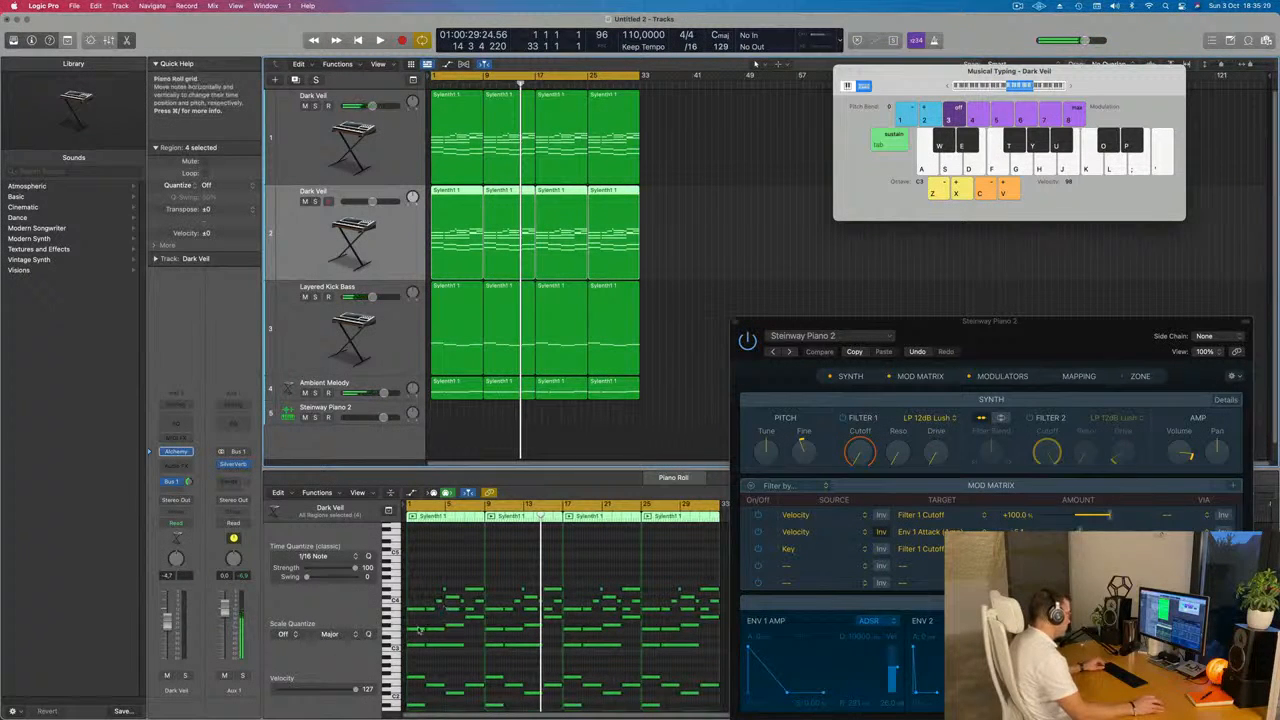
drag(411, 623, 424, 650)
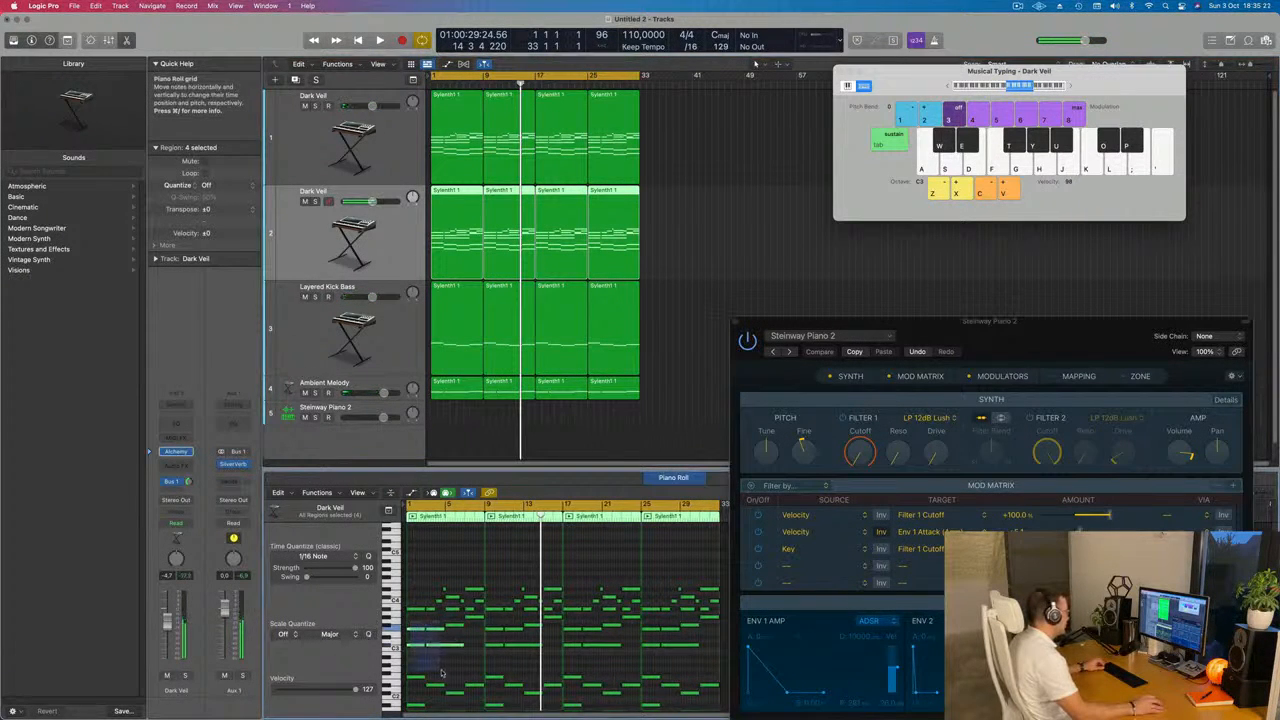
drag(474, 688, 478, 690)
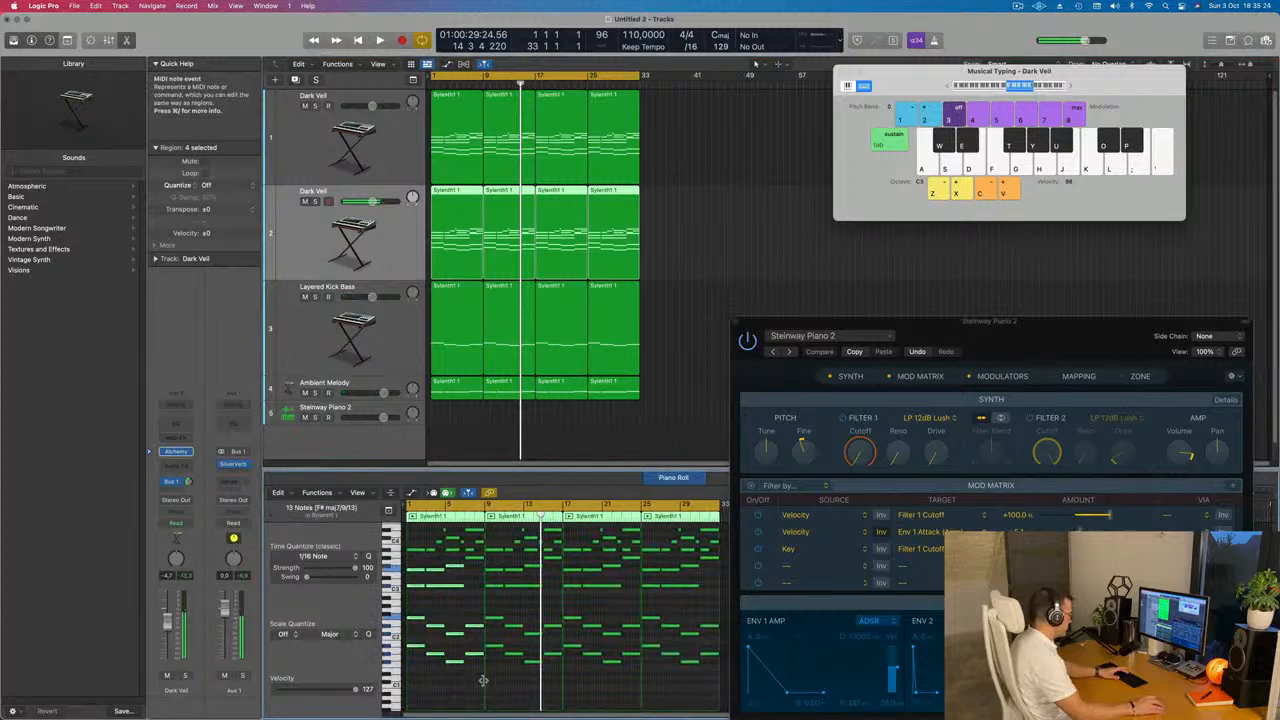
scroll(468, 612, up, 2)
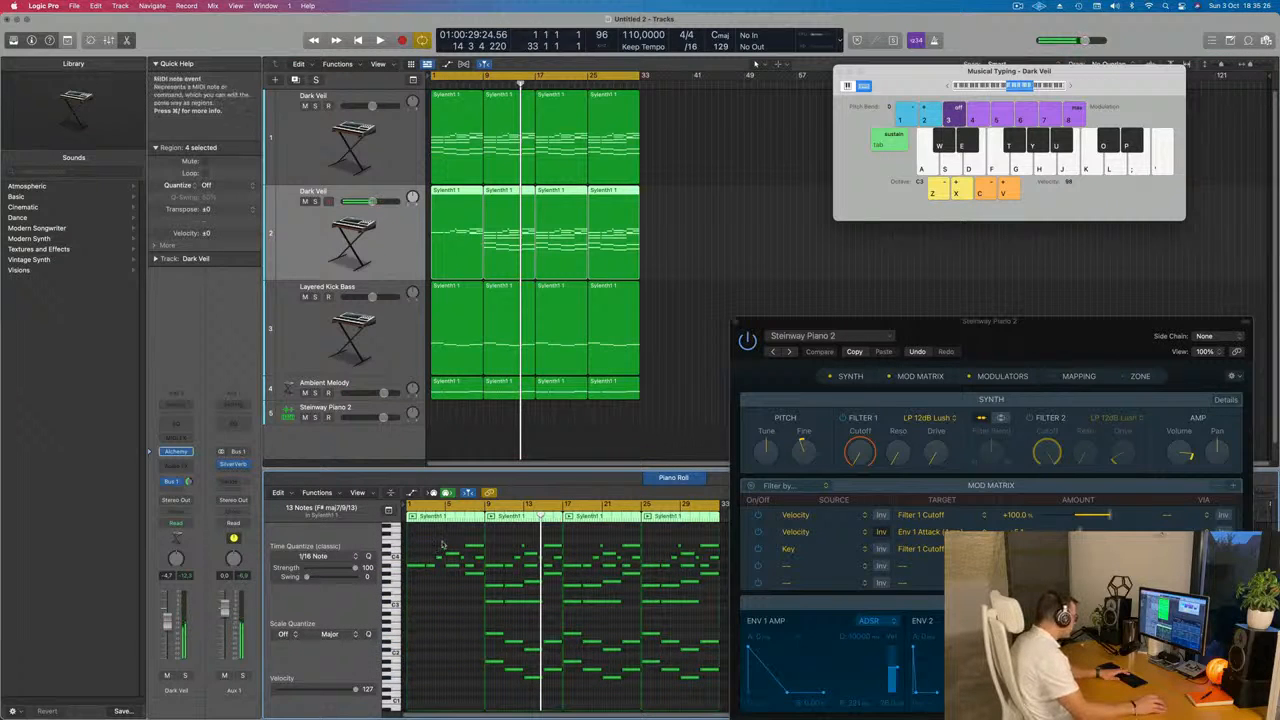
scroll(451, 582, up, 2)
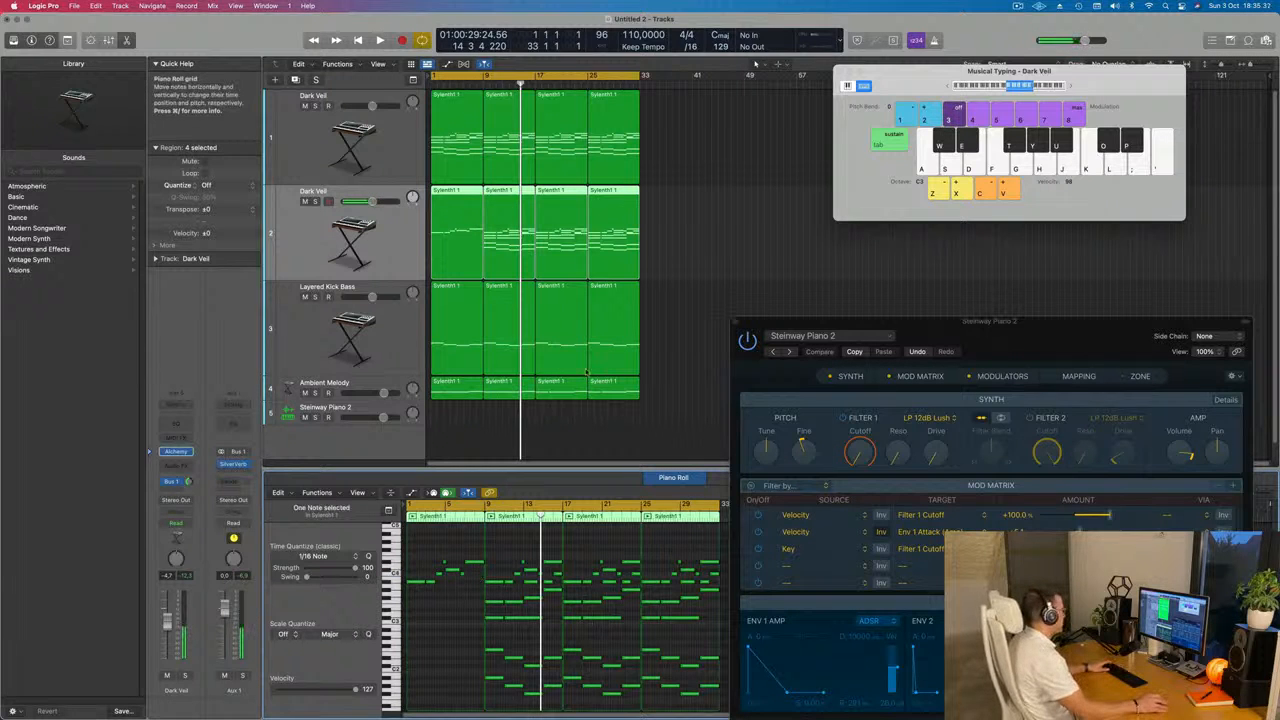
- Replace the other three regions on the duplicated Dark Veil track with three repeats of the edited one and return to the start
key(Return)
drag(688, 233, 526, 250)
key(Delete)
click(477, 234)
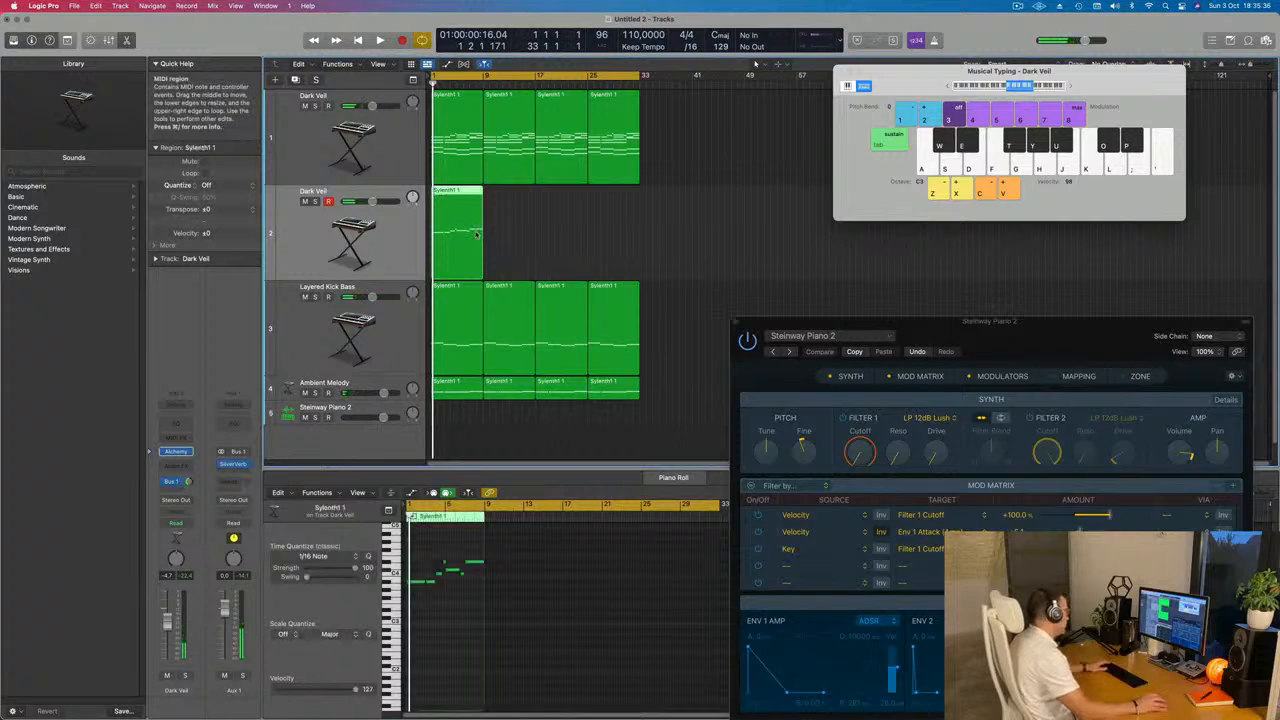
key(super+r)
key(super+r)
key(super+r)
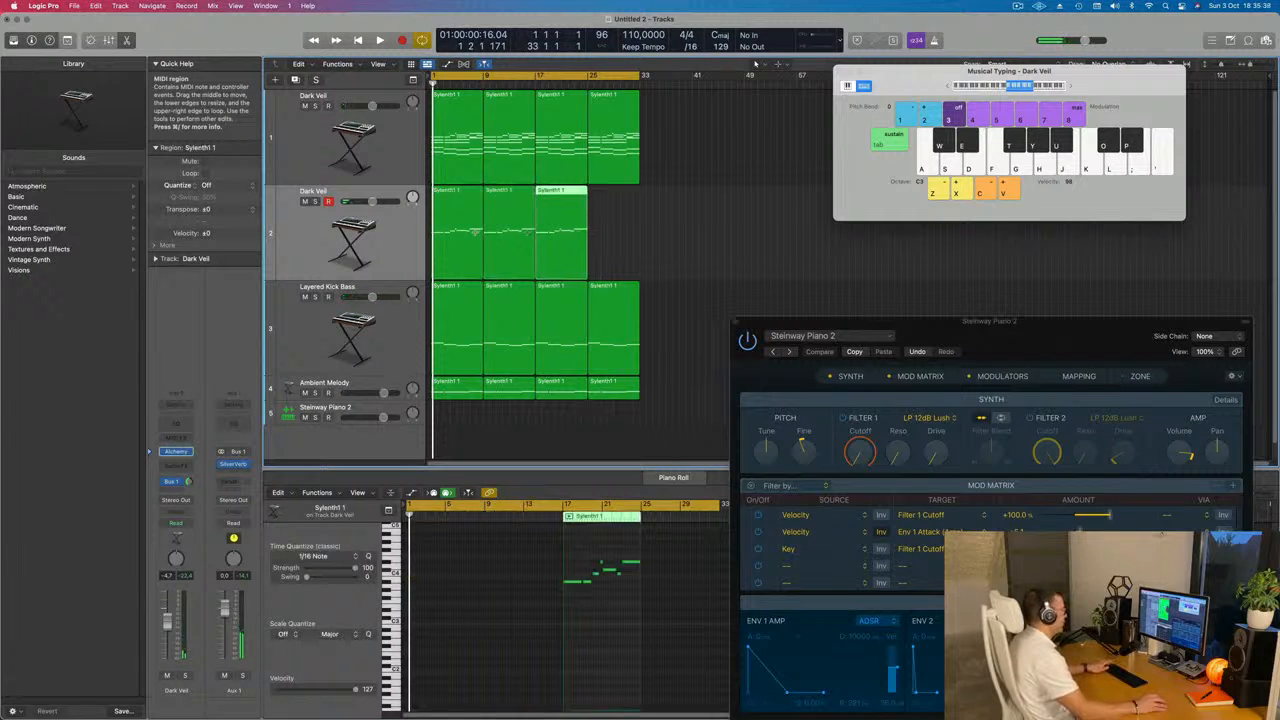
click(393, 240)
key(Return)
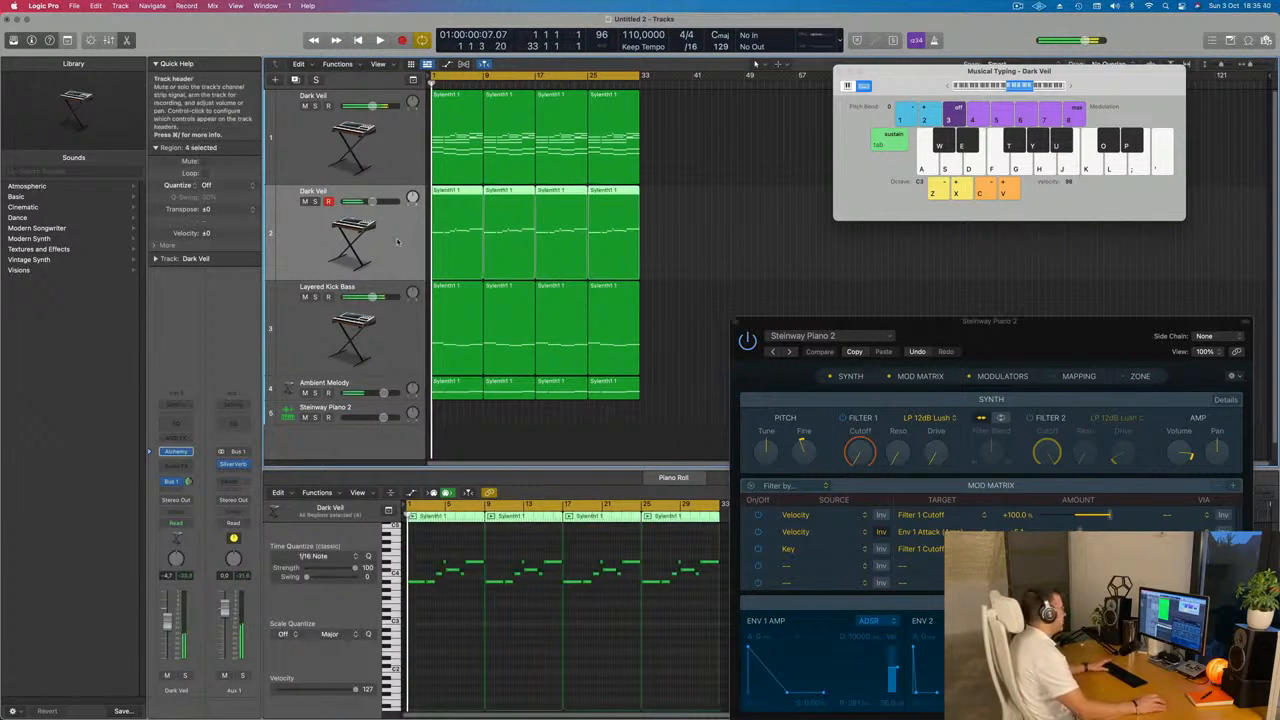
- Open Alchemy for the duplicated Dark Veil track, browse the Leads presets and move the plug-in window clear of the regions
click(175, 452)
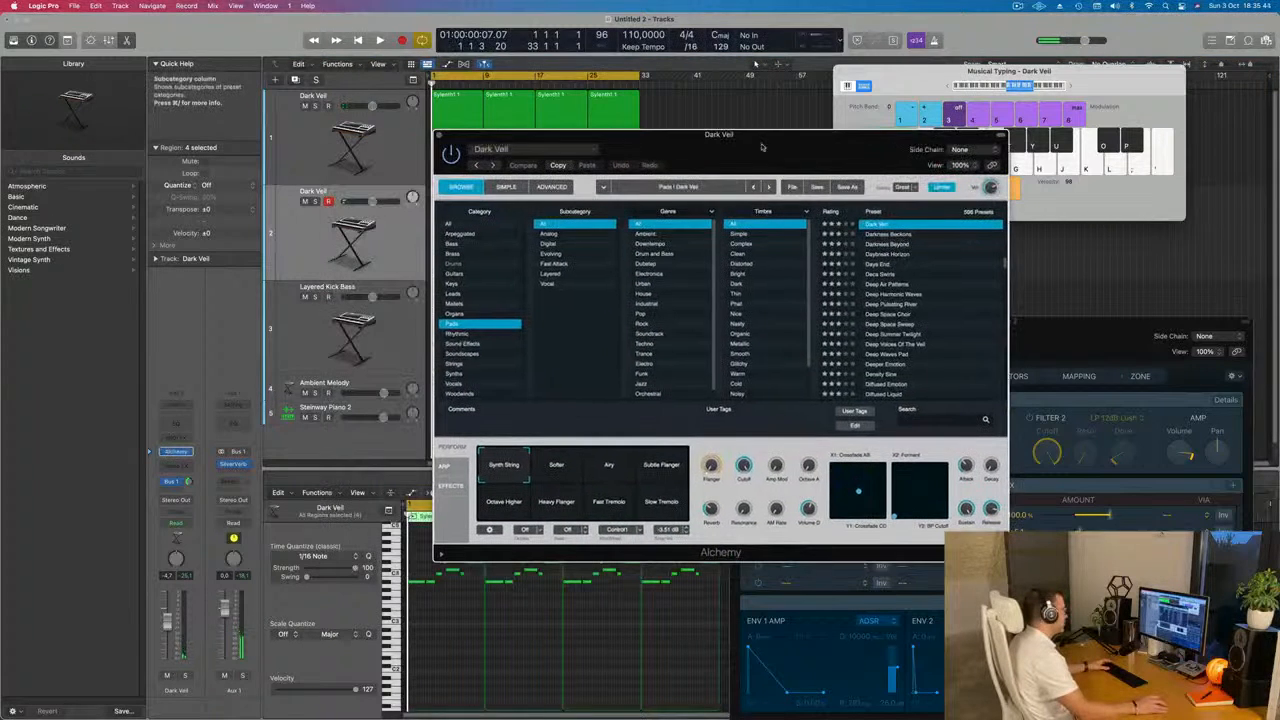
click(455, 293)
drag(726, 145, 772, 216)
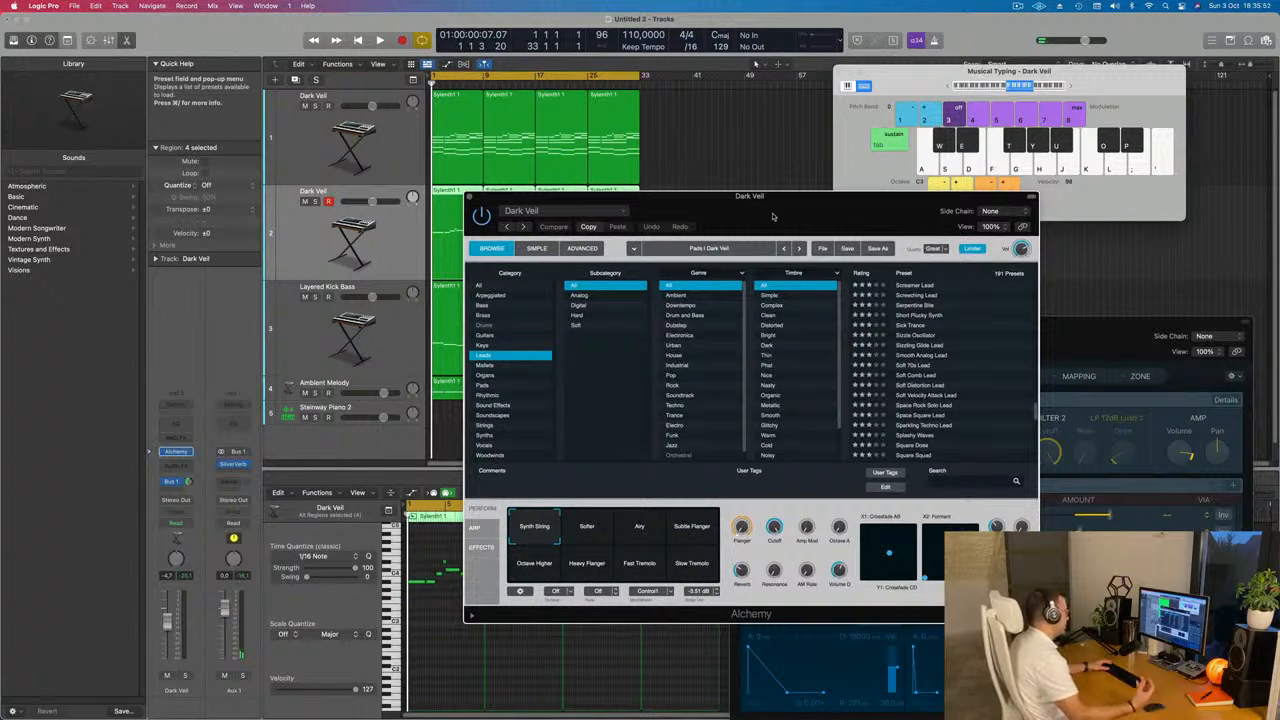
drag(772, 216, 774, 216)
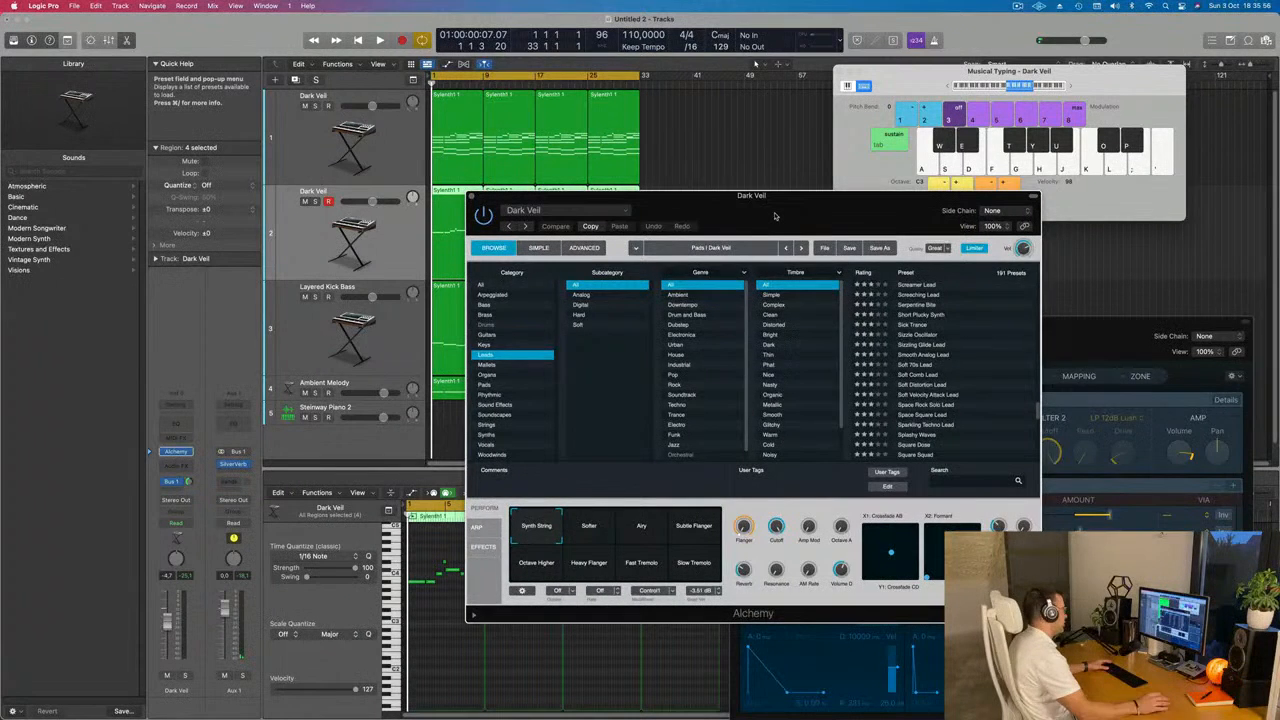
drag(779, 216, 937, 186)
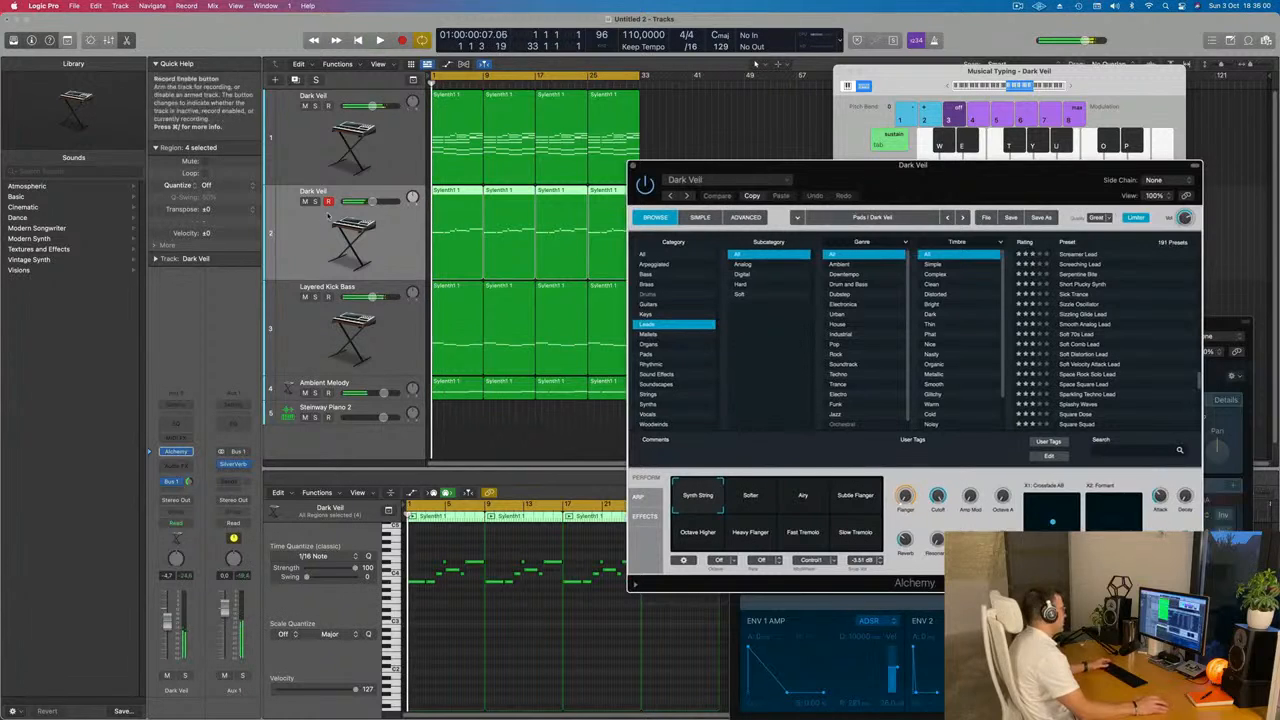
- Load the Spacy E-Piano preset from Alchemy's Keys category during playback, set the track volume to -3.8 dB and browse the other Keys presets
key(space)
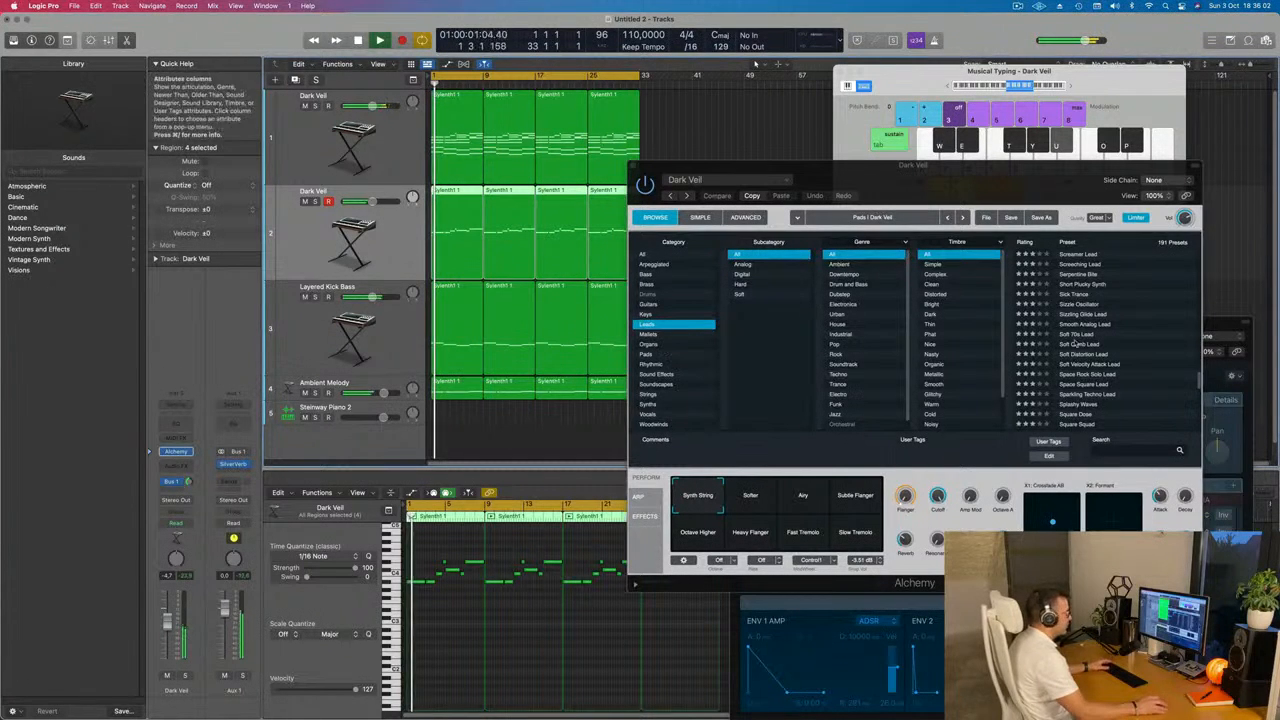
click(647, 314)
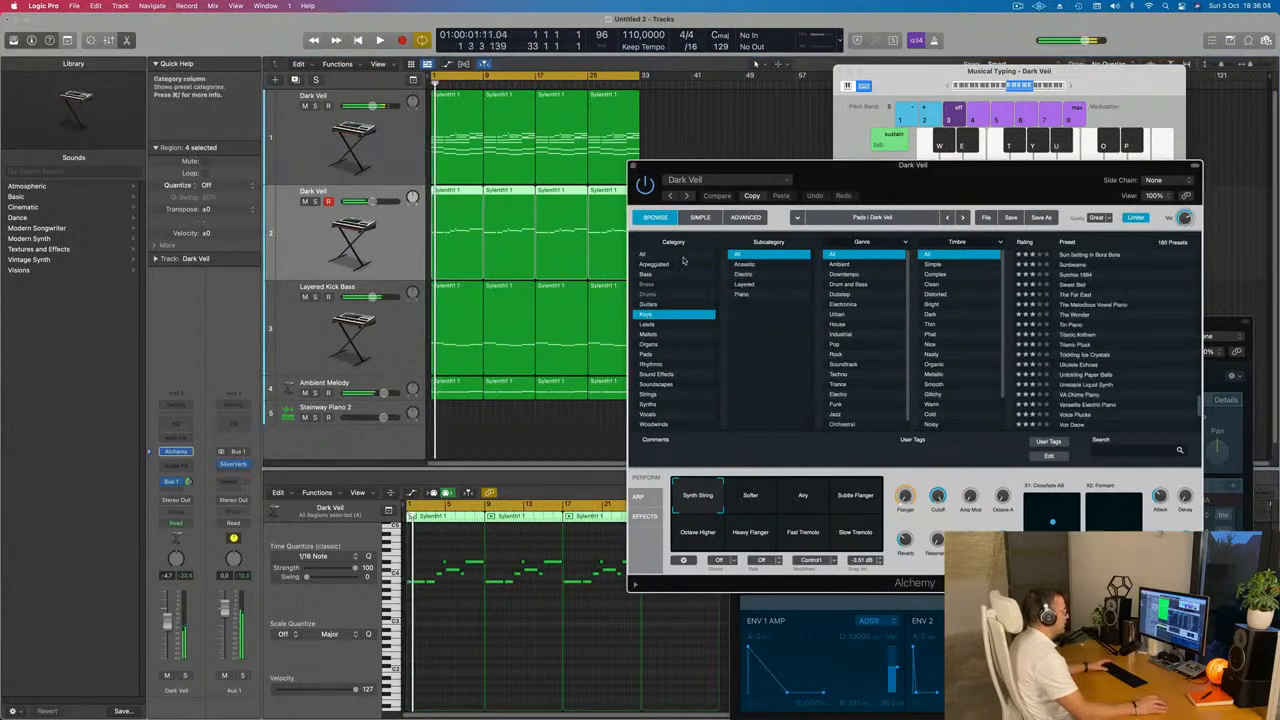
scroll(1111, 279, up, 4)
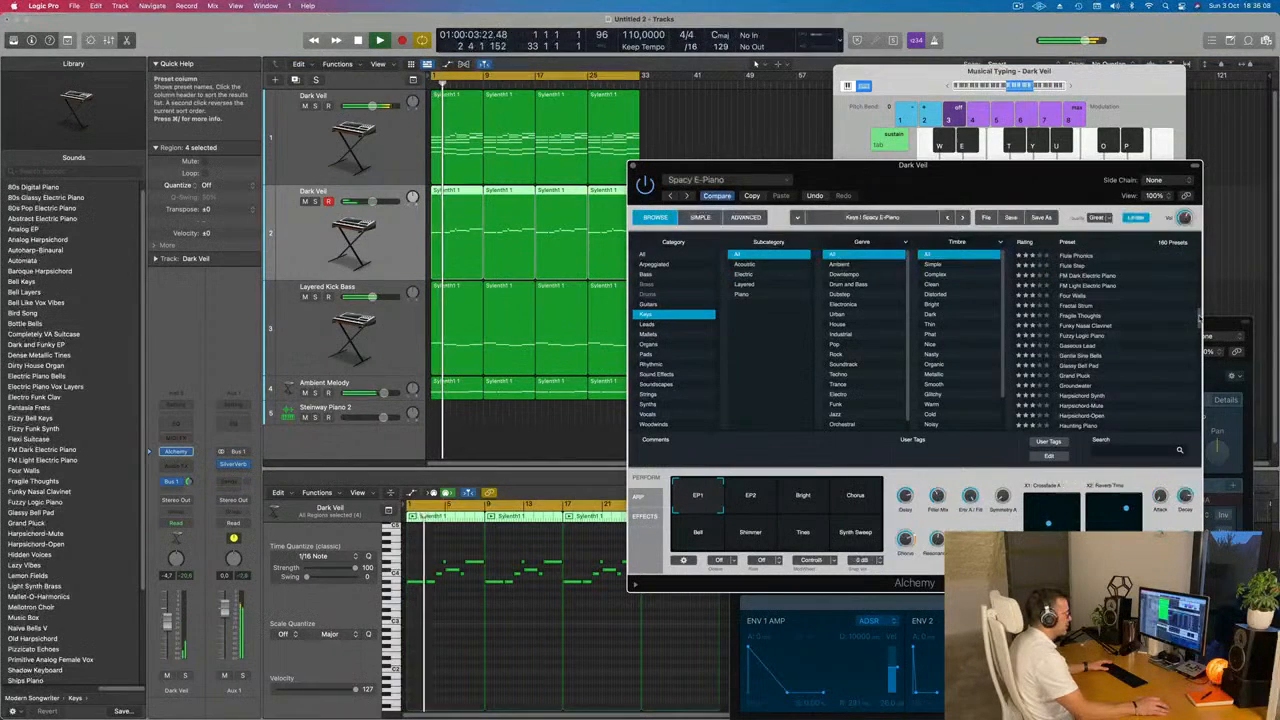
scroll(1199, 318, up, 10)
drag(899, 178, 862, 156)
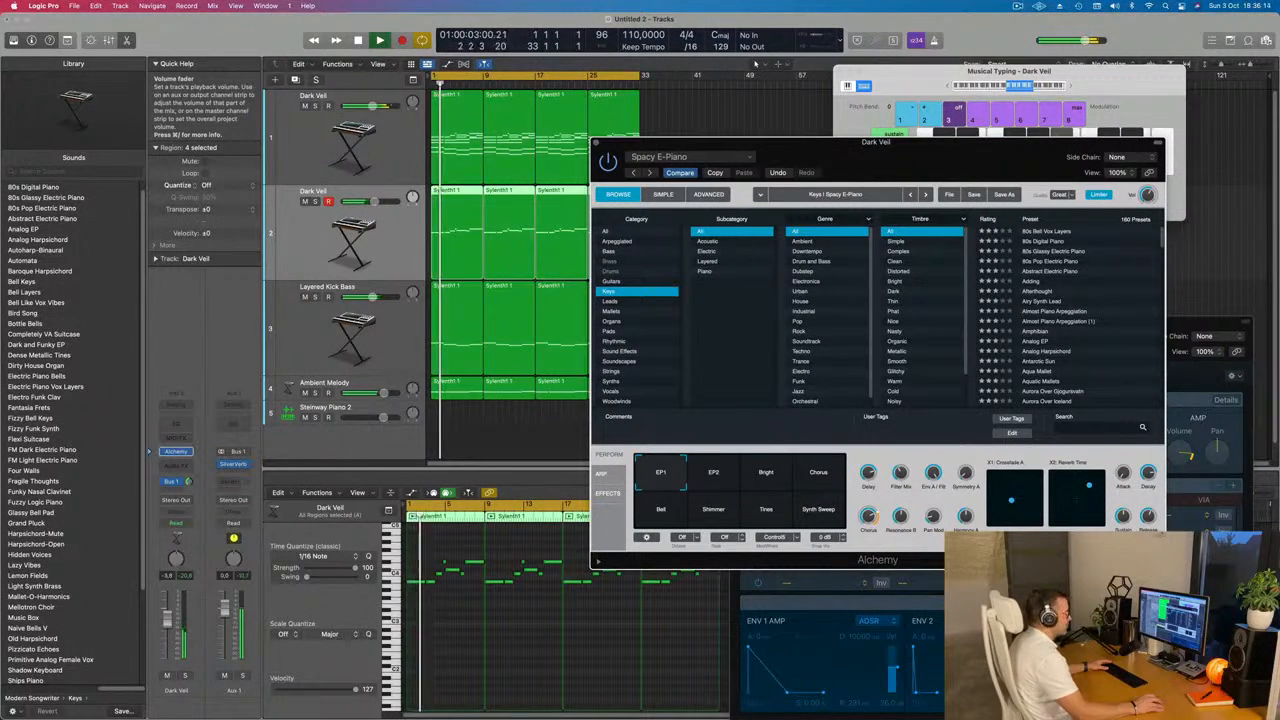
scroll(1140, 275, down, 15)
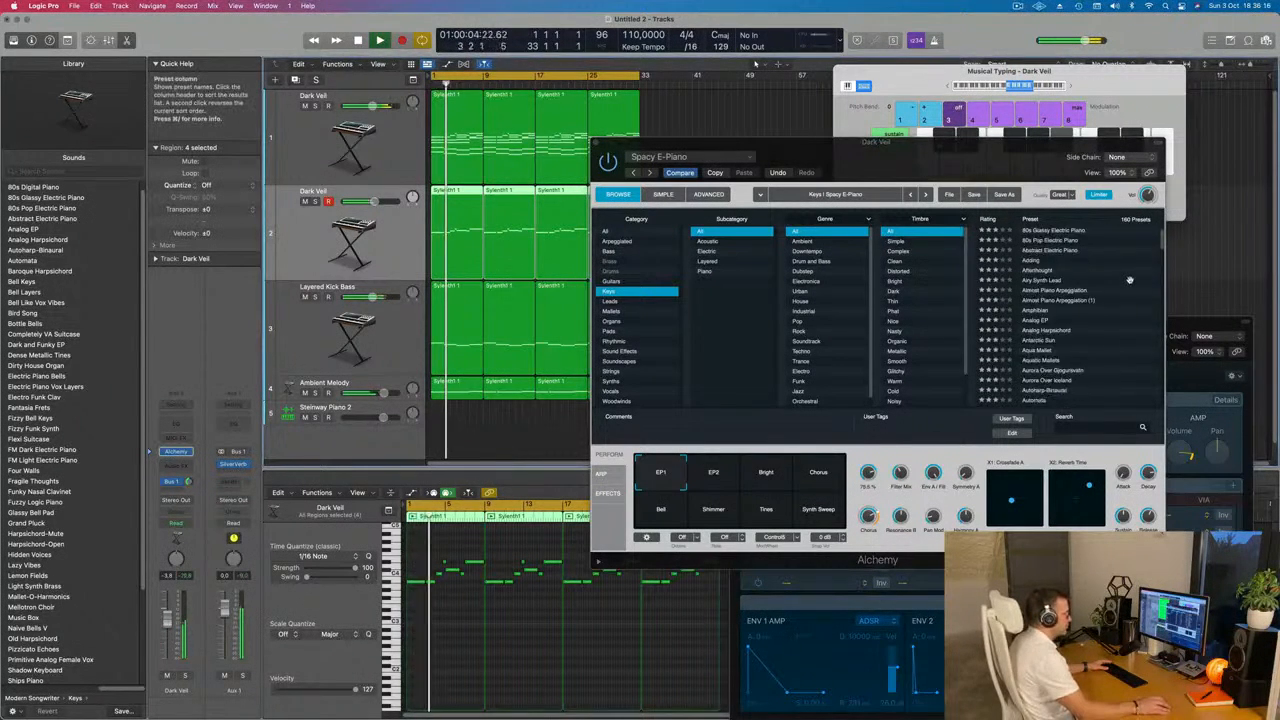
scroll(1135, 279, down, 20)
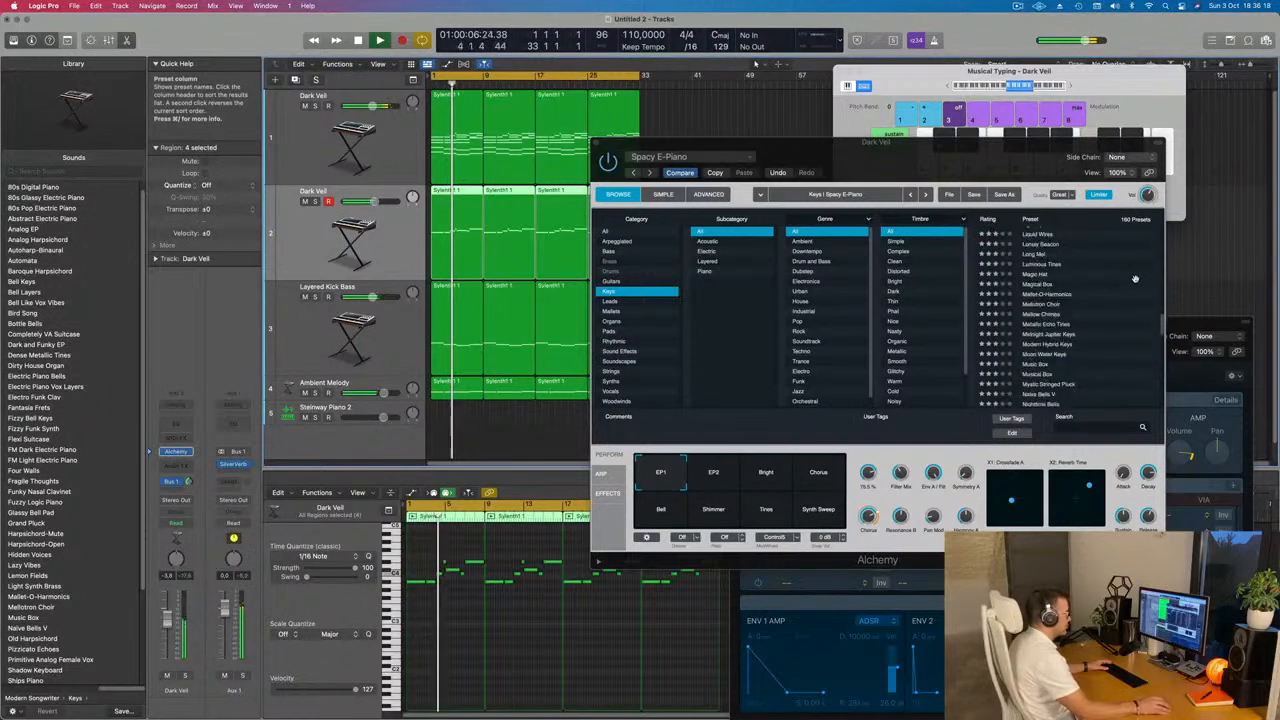
scroll(1134, 279, up, 6)
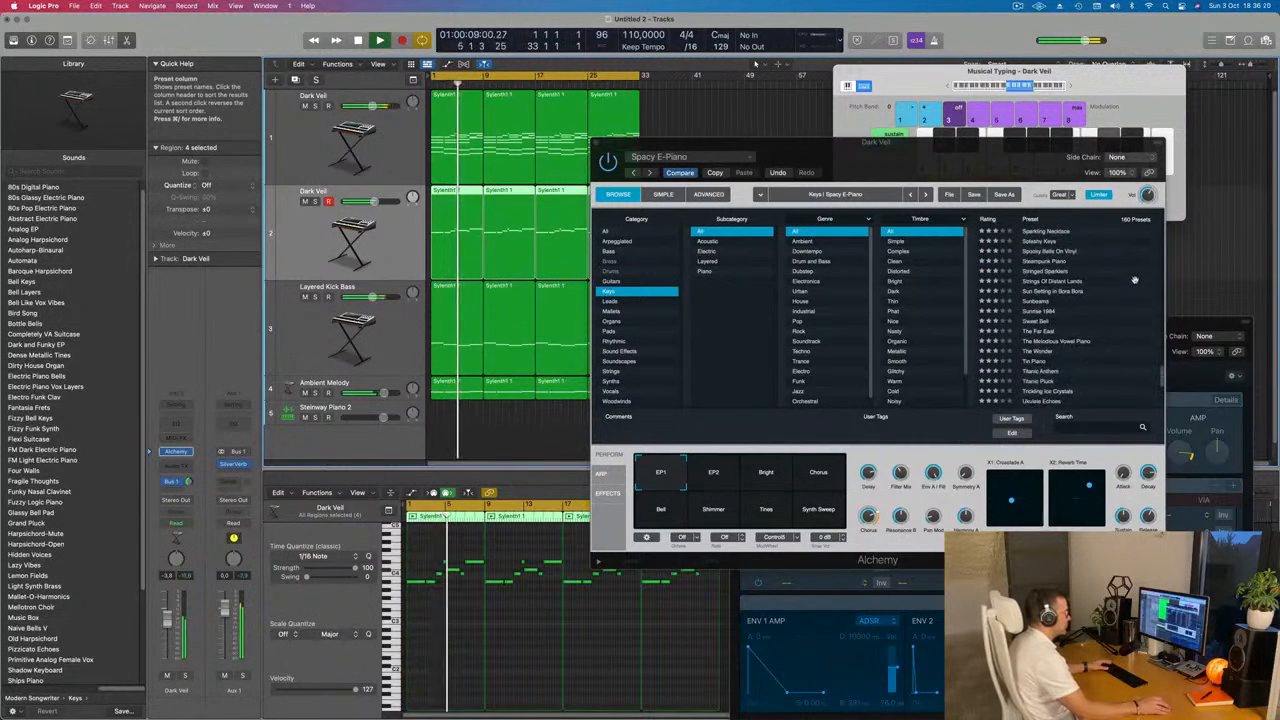
scroll(1134, 281, down, 1)
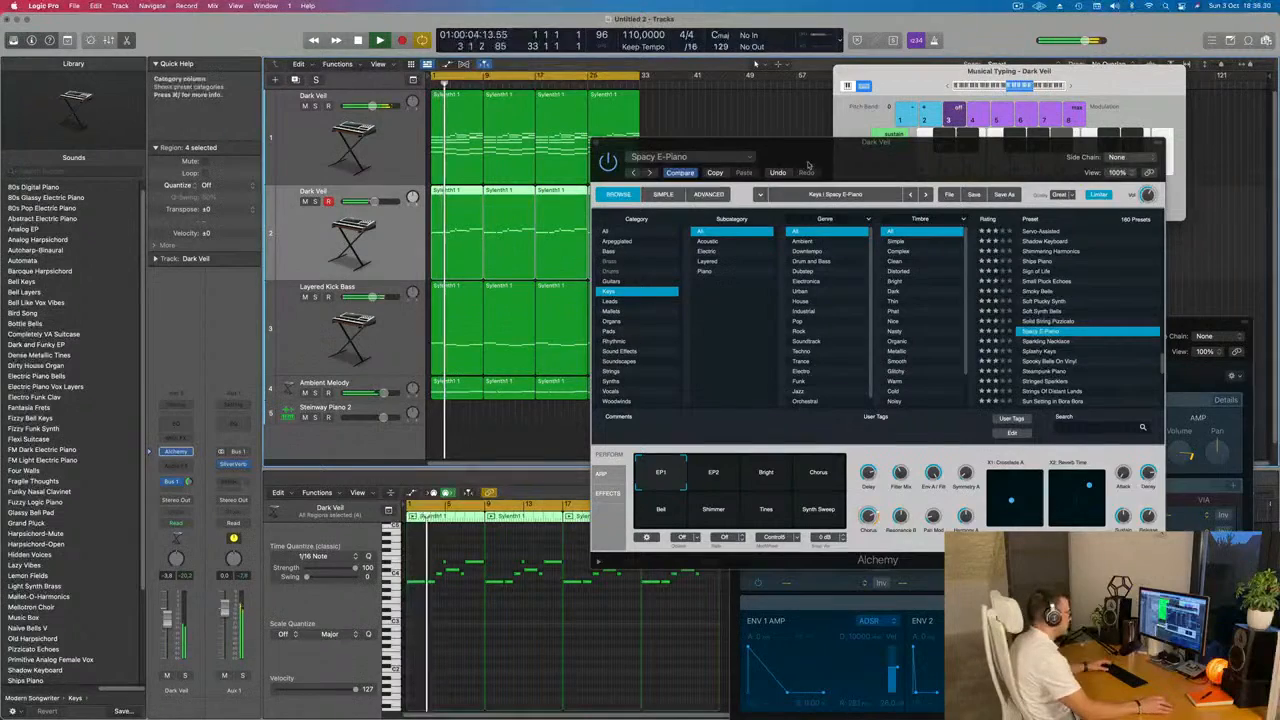
drag(887, 165, 849, 171)
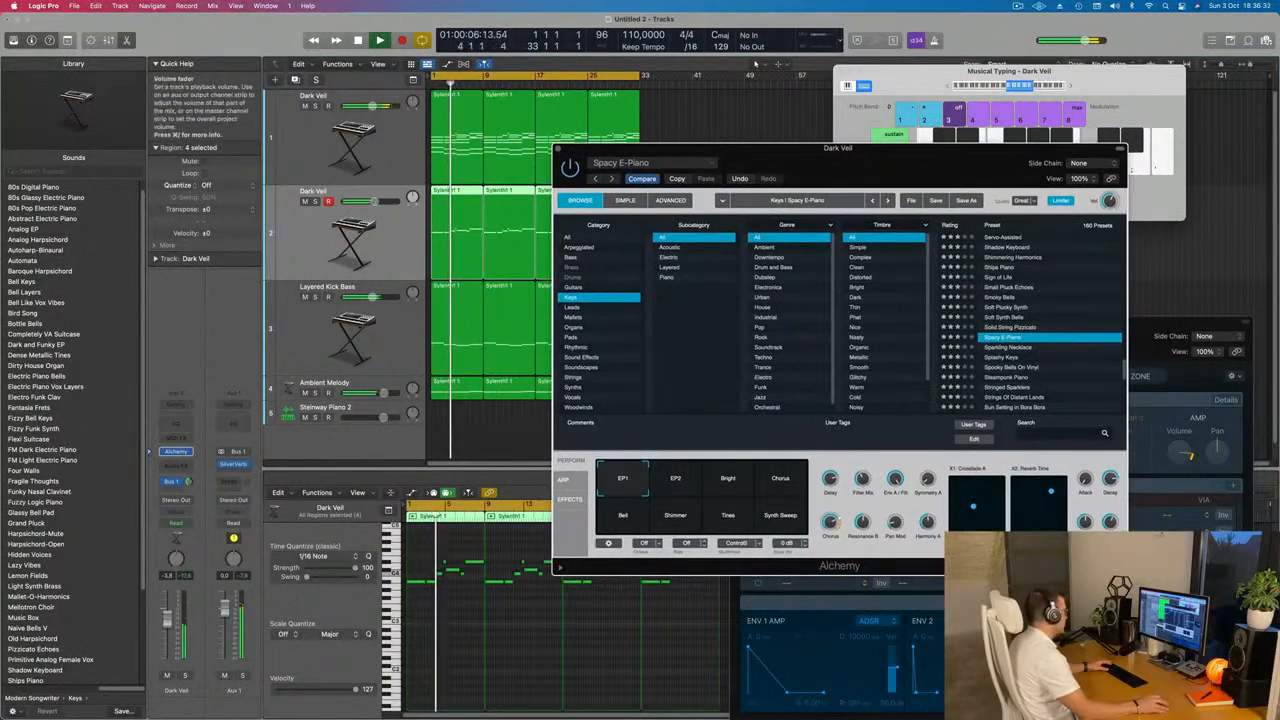
- Select the original Dark Veil pad track, lower its volume to -7.2 dB and close the Alchemy window
key(Up)
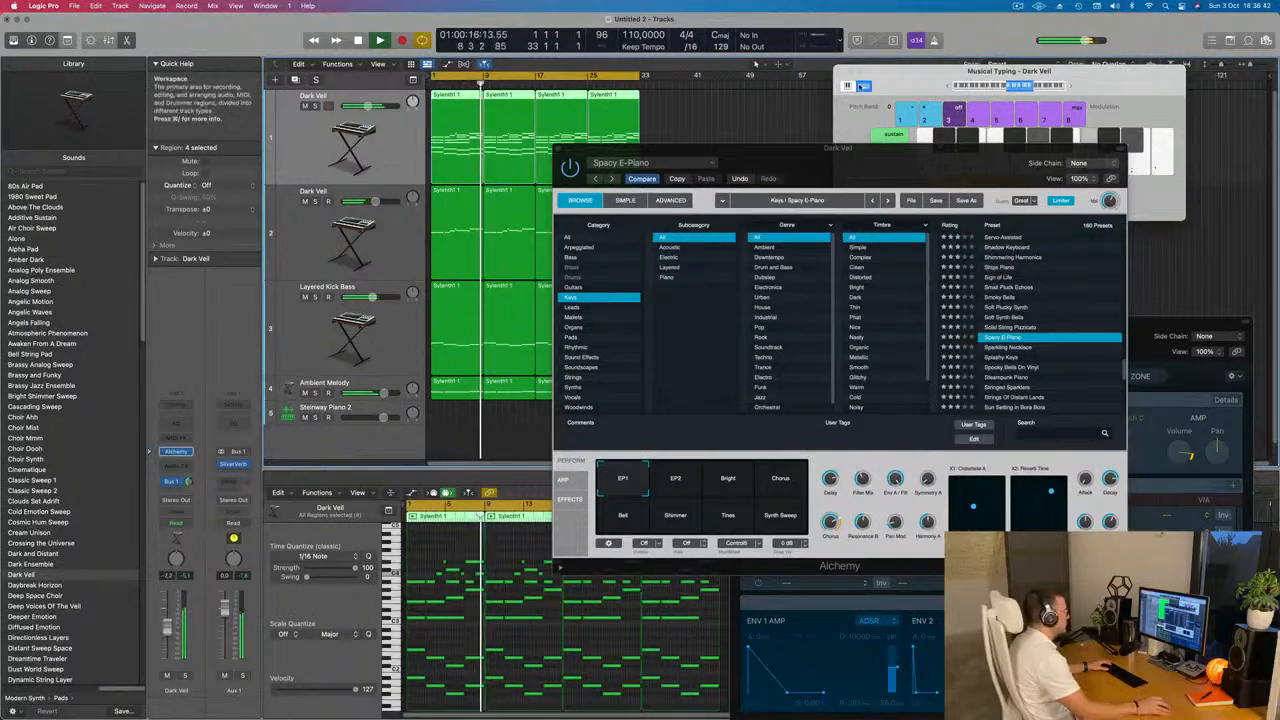
drag(813, 184, 628, 303)
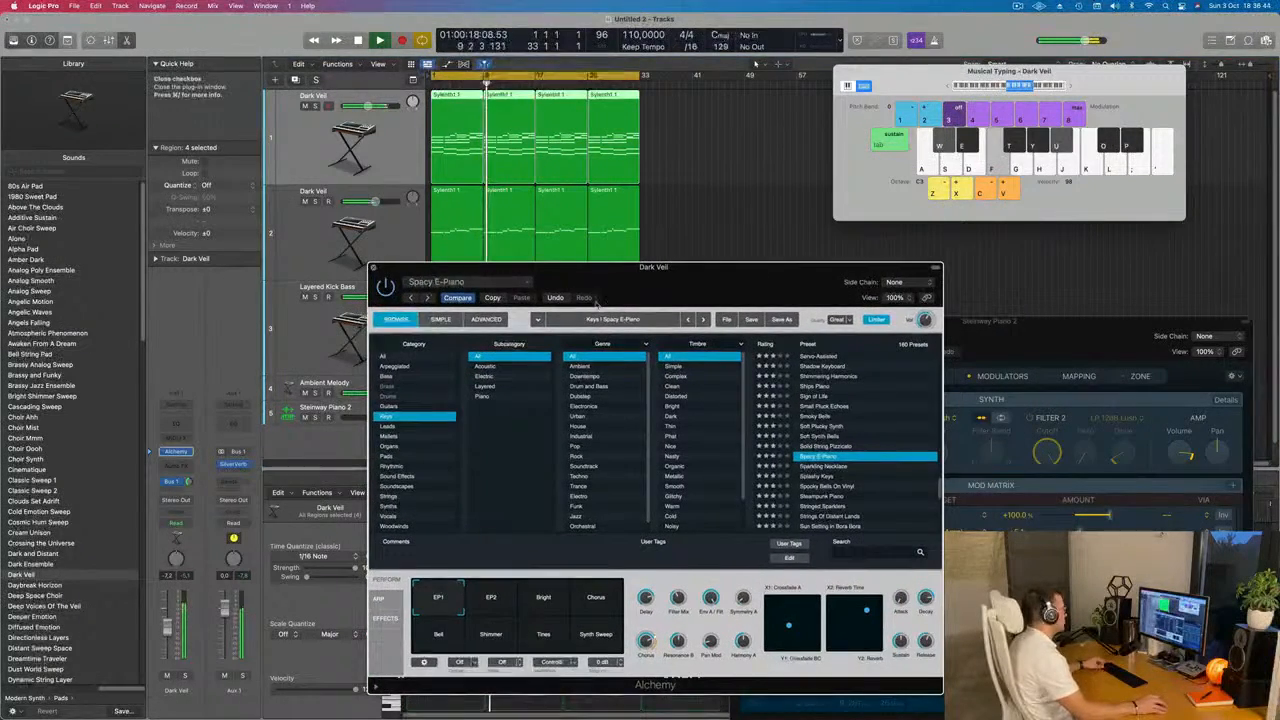
click(374, 267)
- Repeat all the regions on the four used tracks once and extend the cycle range to bar 65
scroll(691, 292, down, 3)
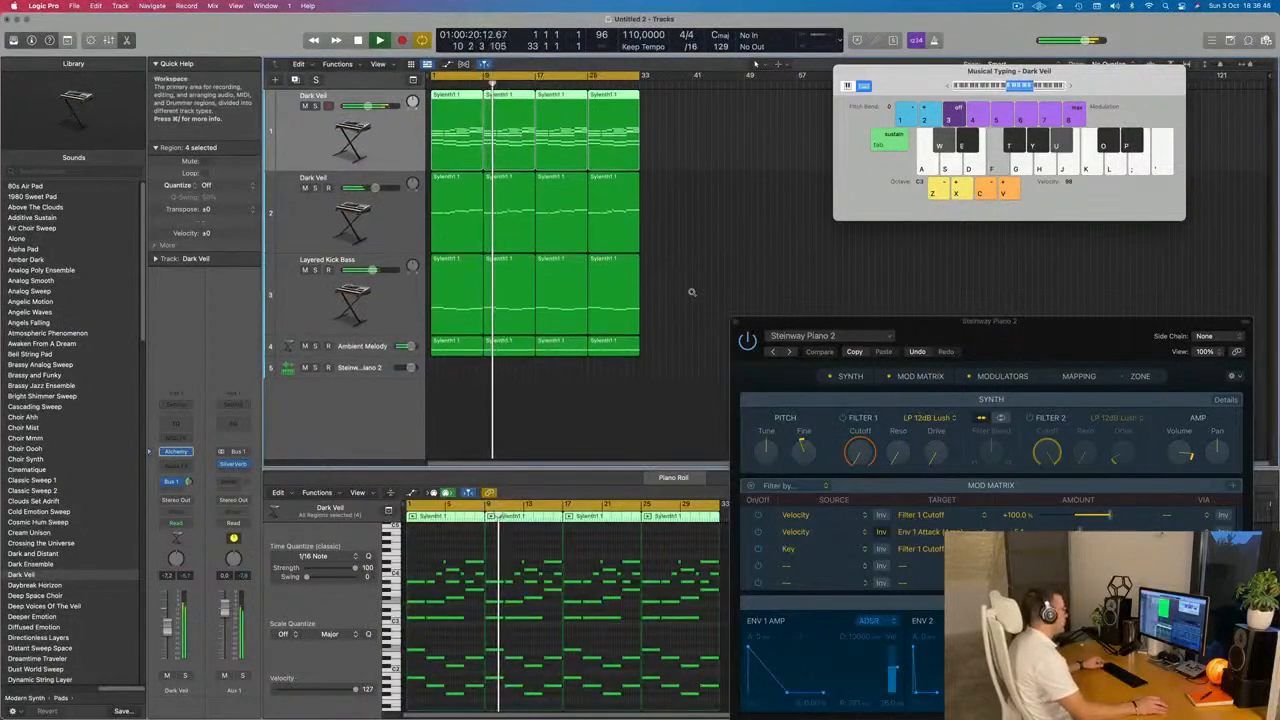
key(super+r)
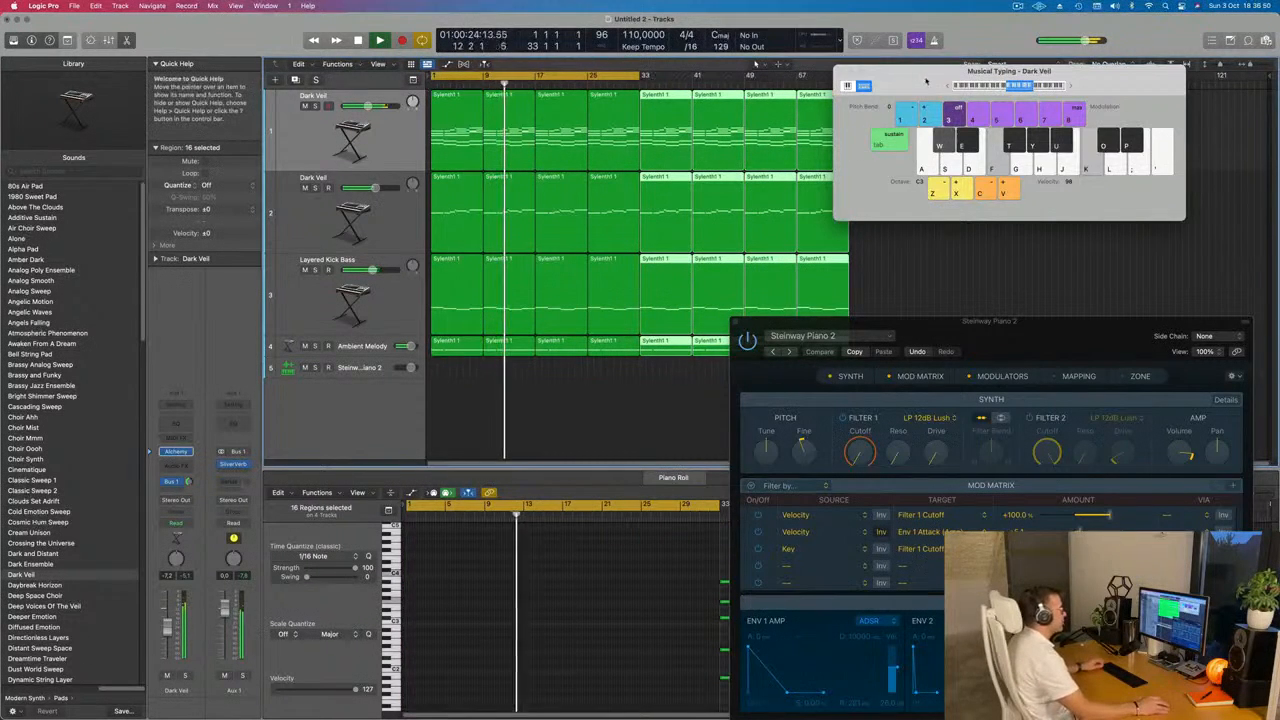
drag(906, 87, 996, 153)
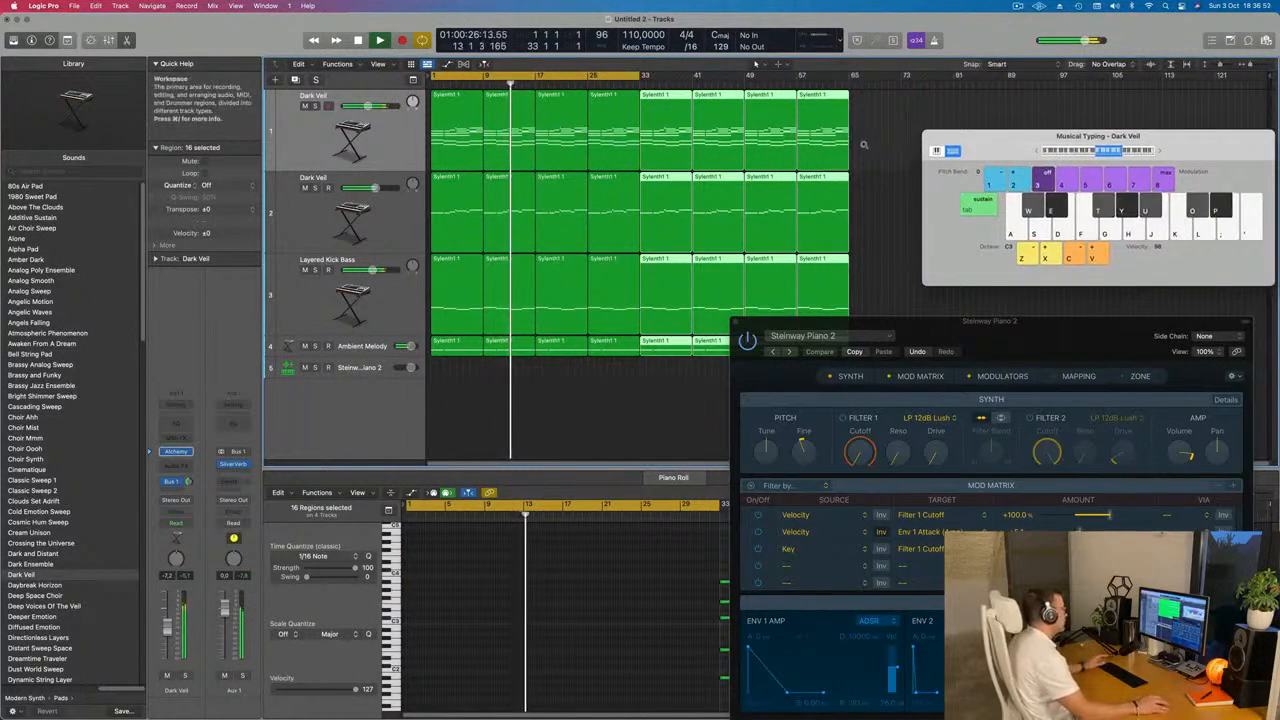
drag(641, 75, 852, 93)
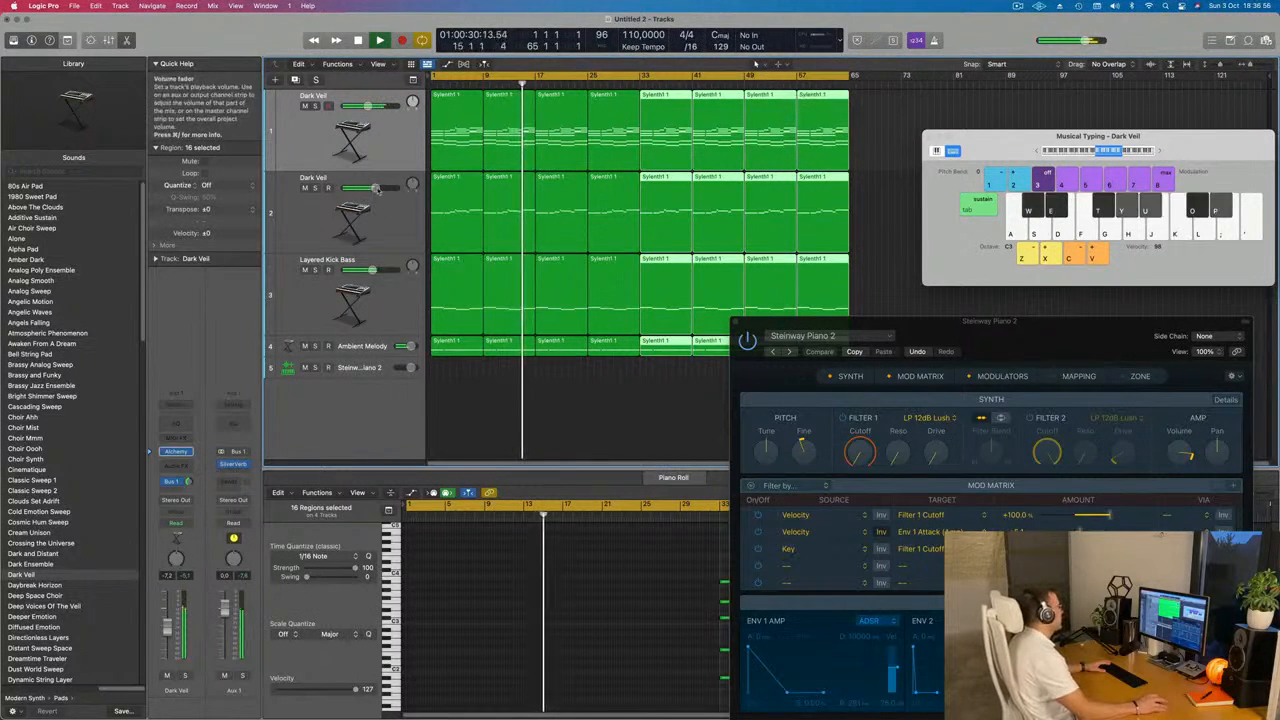
- Duplicate the Layered Kick Bass track as an empty track directly beneath it, keeping its instrument setup
click(395, 143)
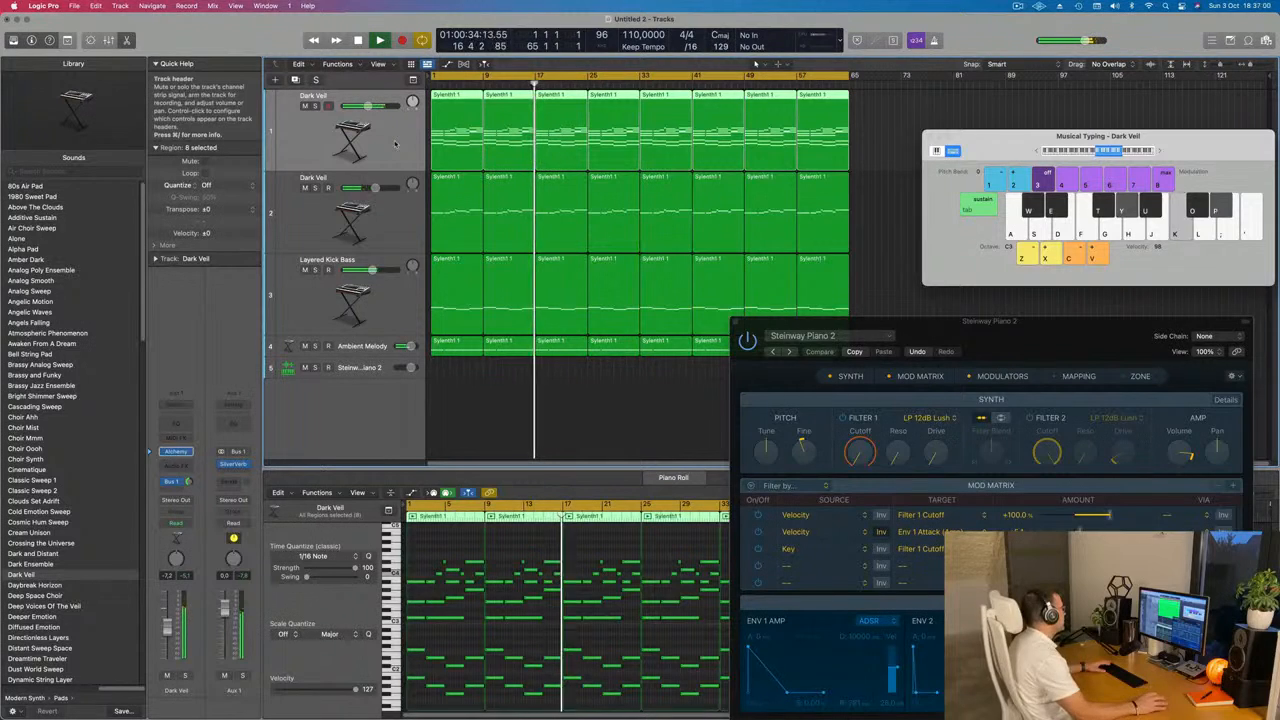
key(Down)
key(Down)
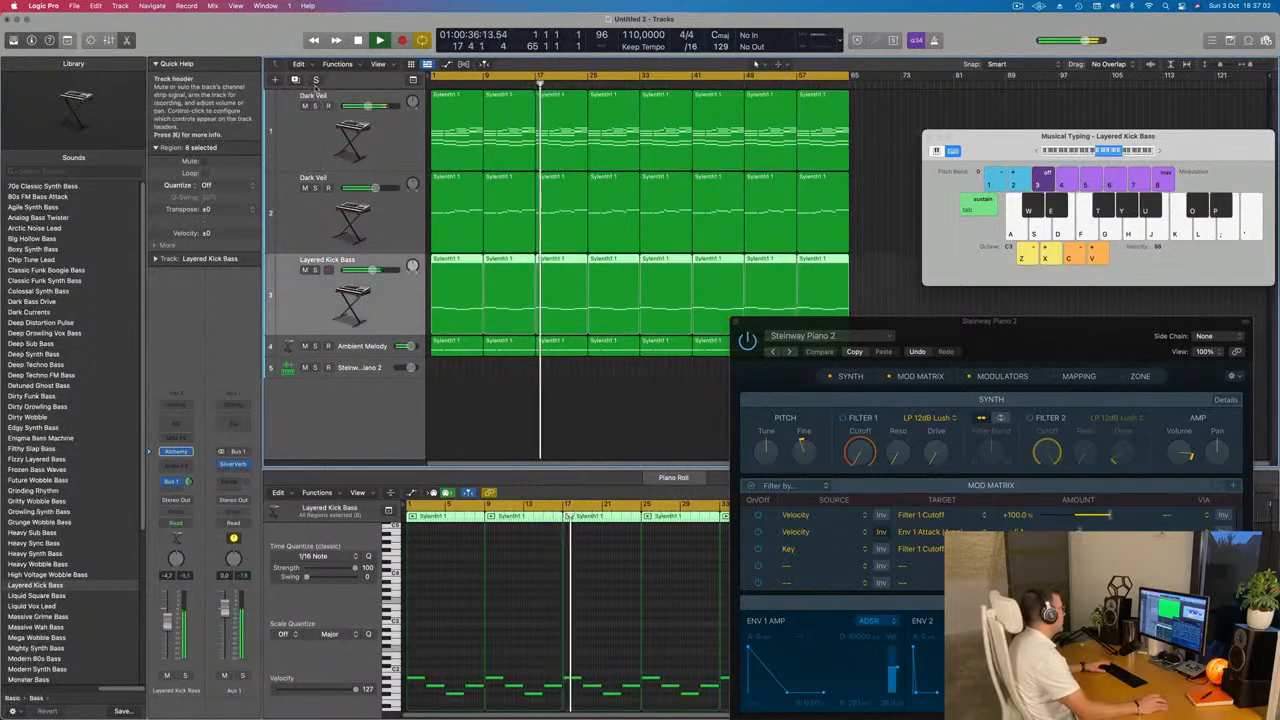
click(295, 79)
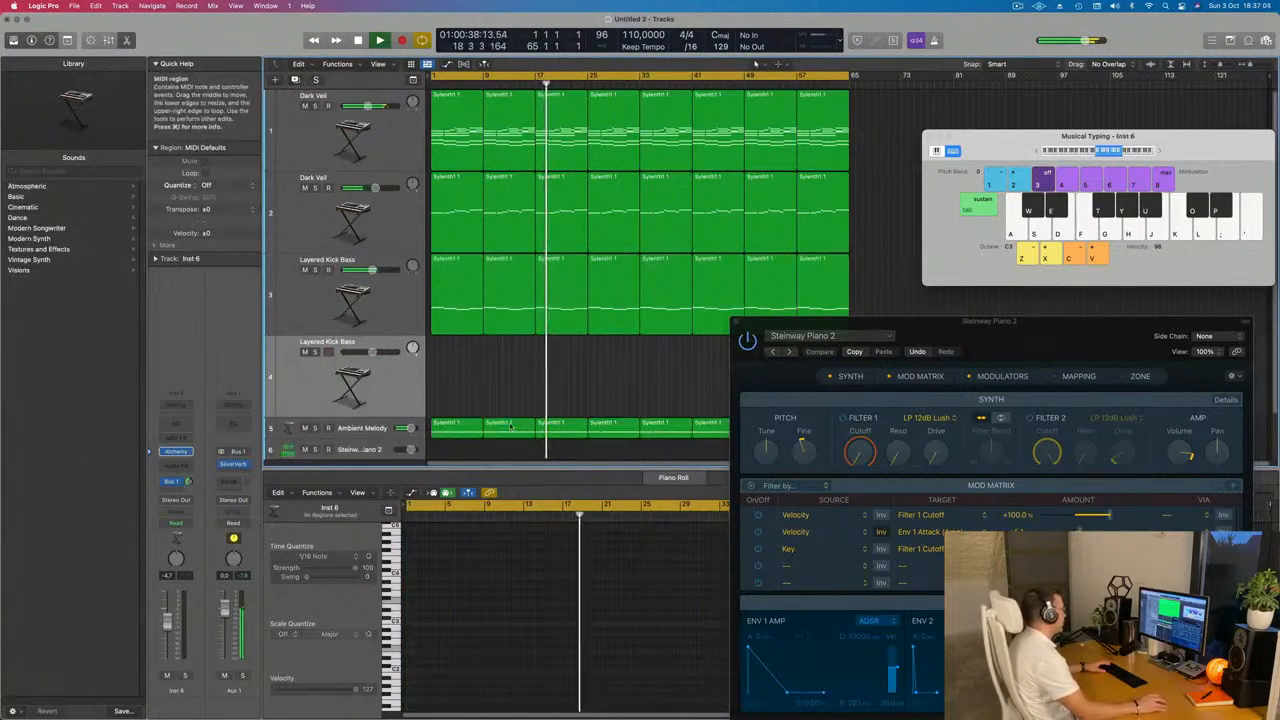
click(482, 383)
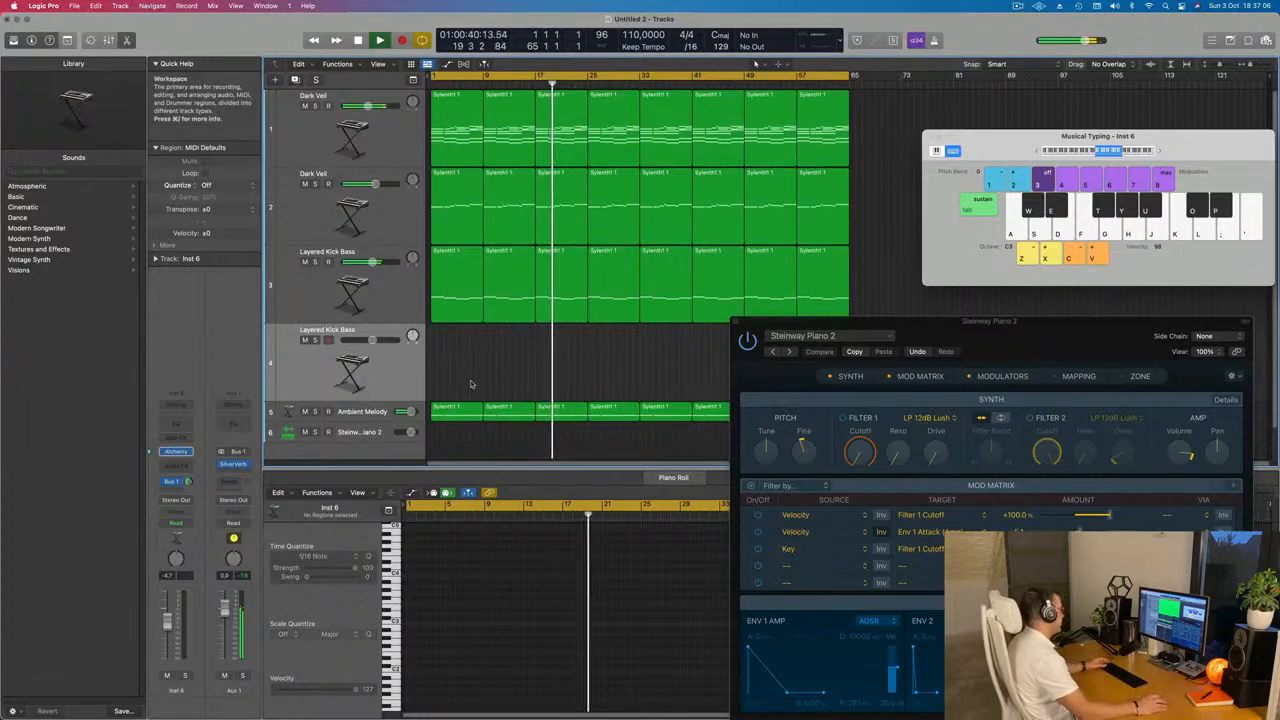
- Restart playback from the beginning and select the empty duplicate of the Layered Kick Bass track
click(361, 411)
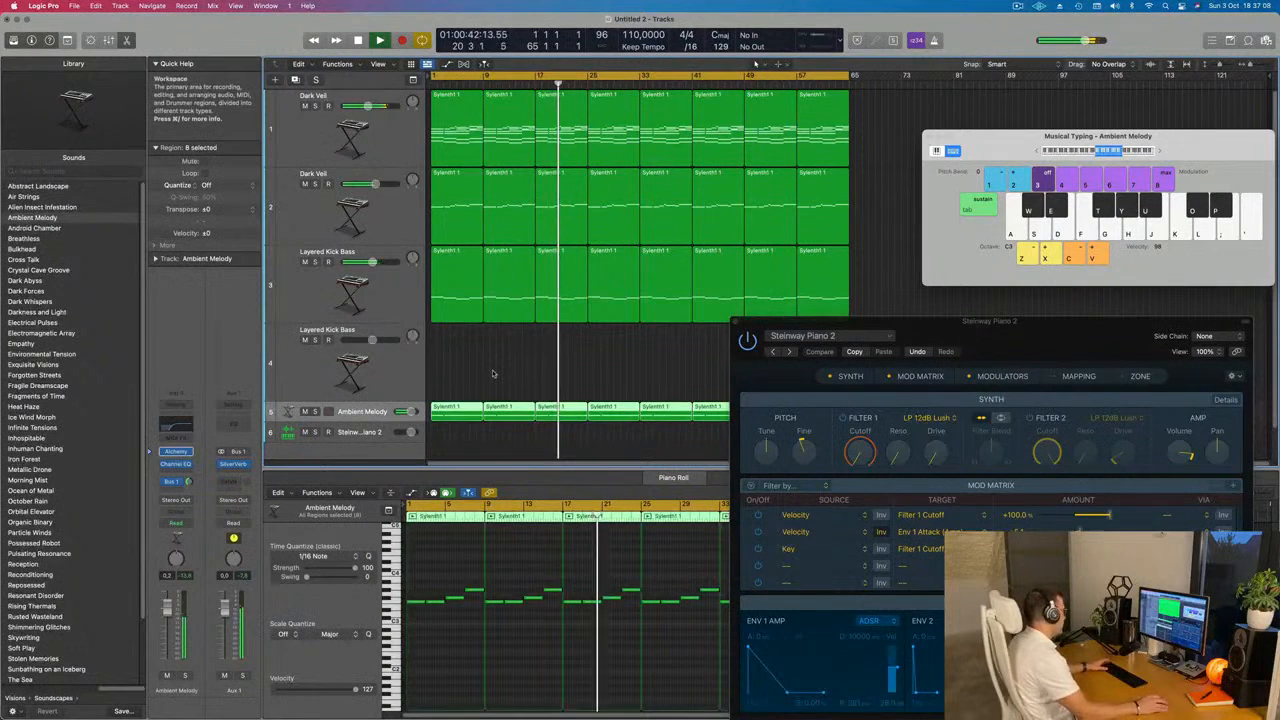
key(Return)
click(455, 285)
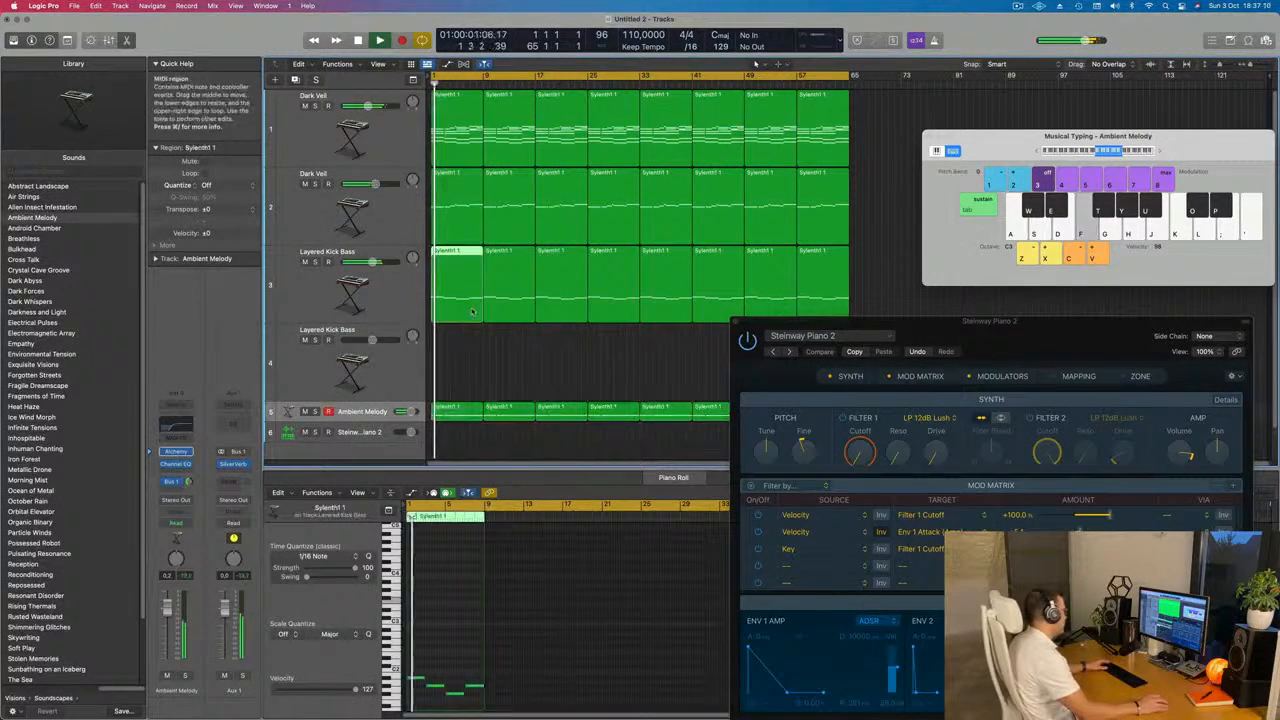
click(379, 290)
click(376, 368)
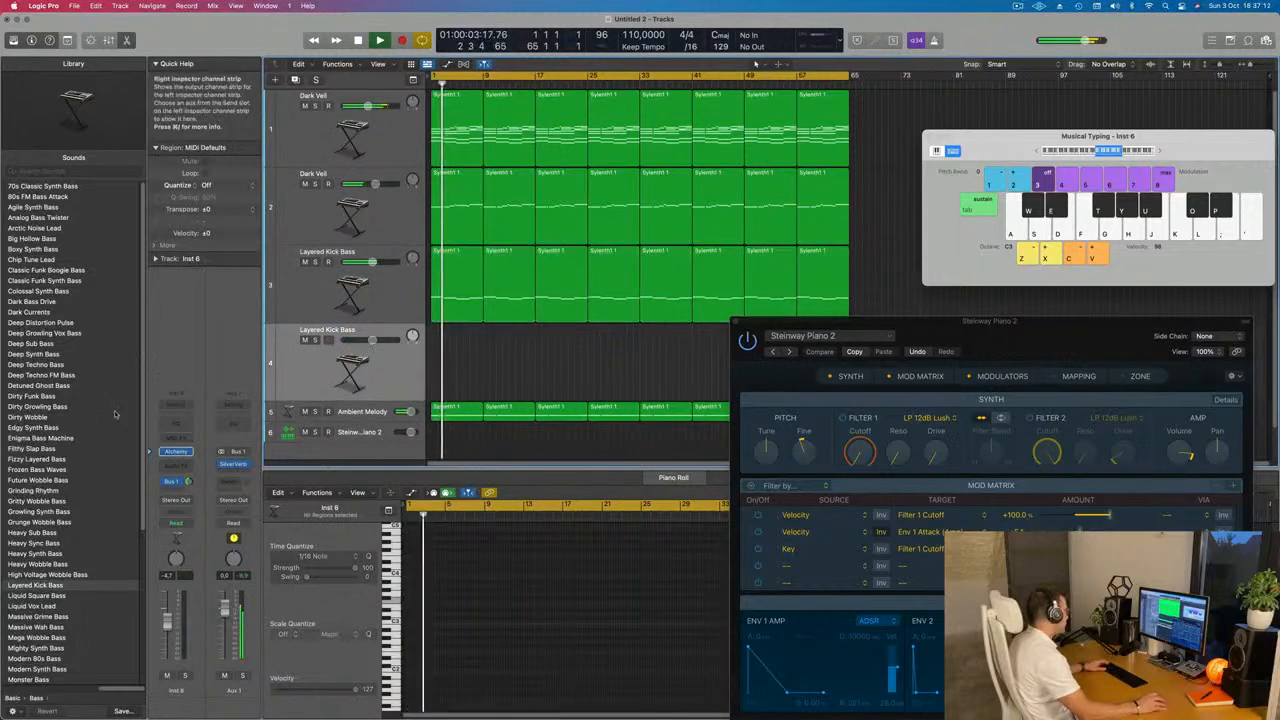
- Open the duplicate track's Alchemy window, move it clear of the regions and copy the first Layered Kick Bass region onto that track
click(187, 451)
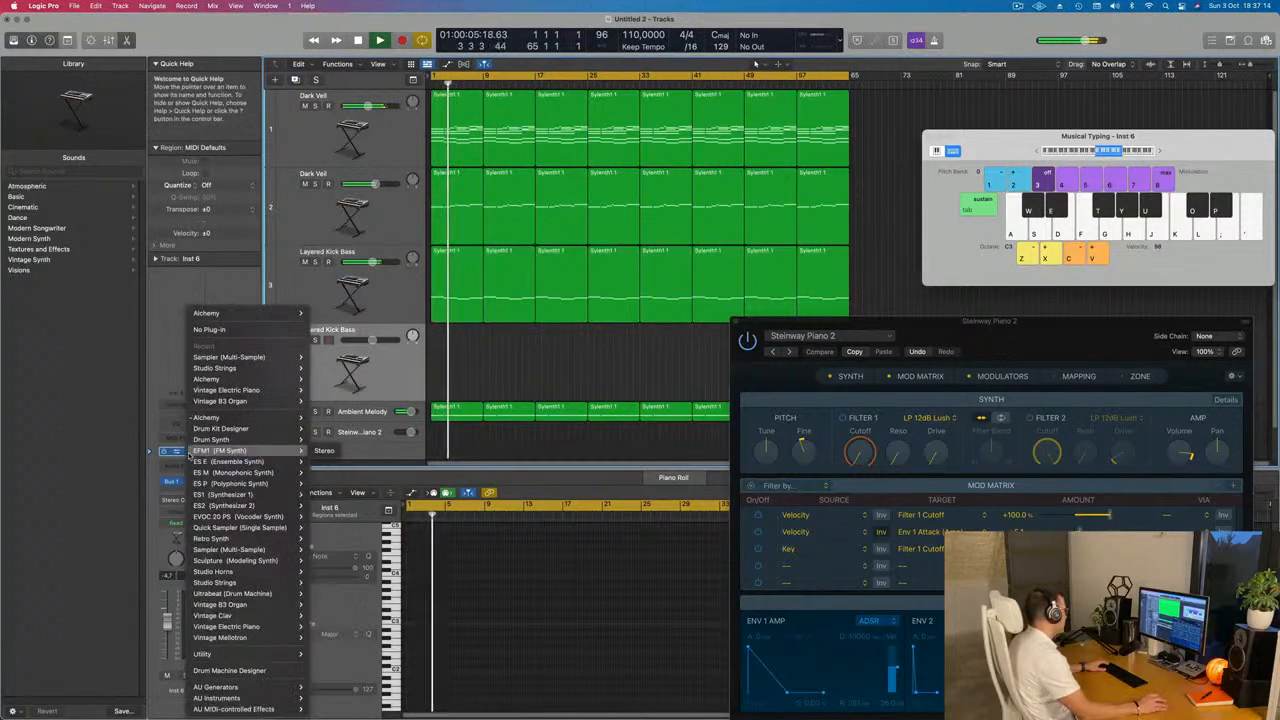
click(234, 266)
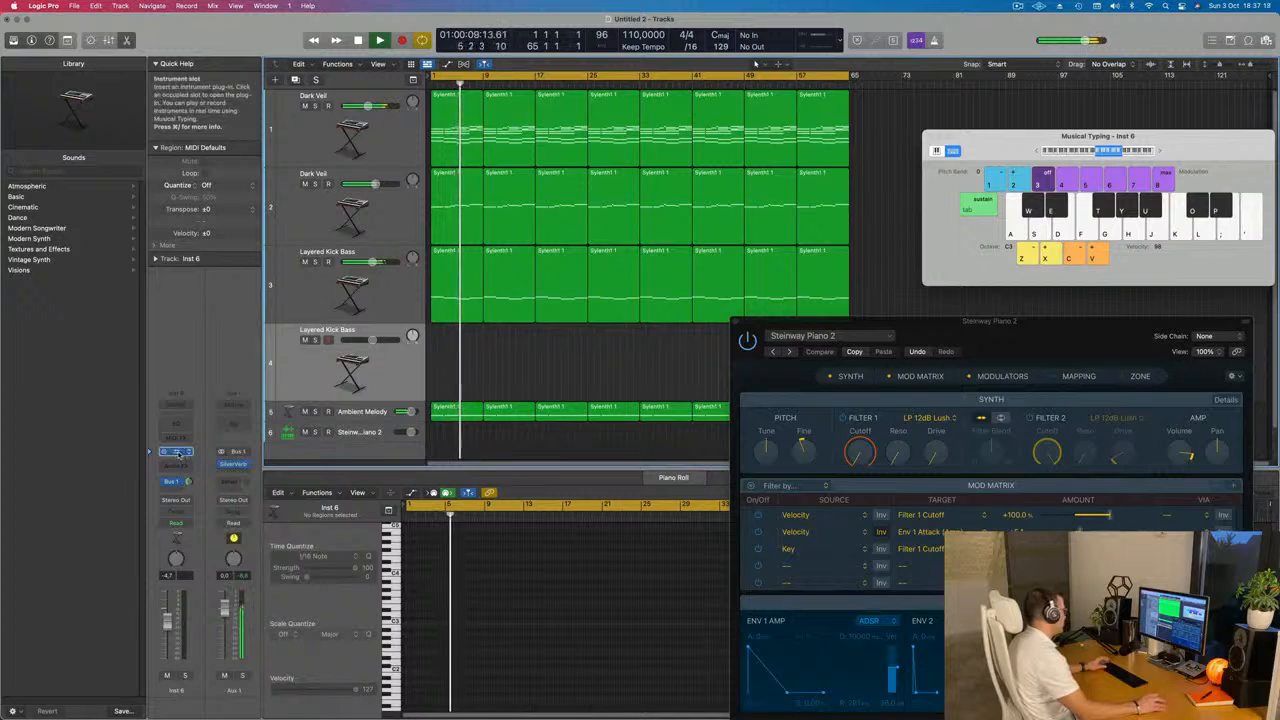
click(178, 453)
drag(570, 138, 1153, 161)
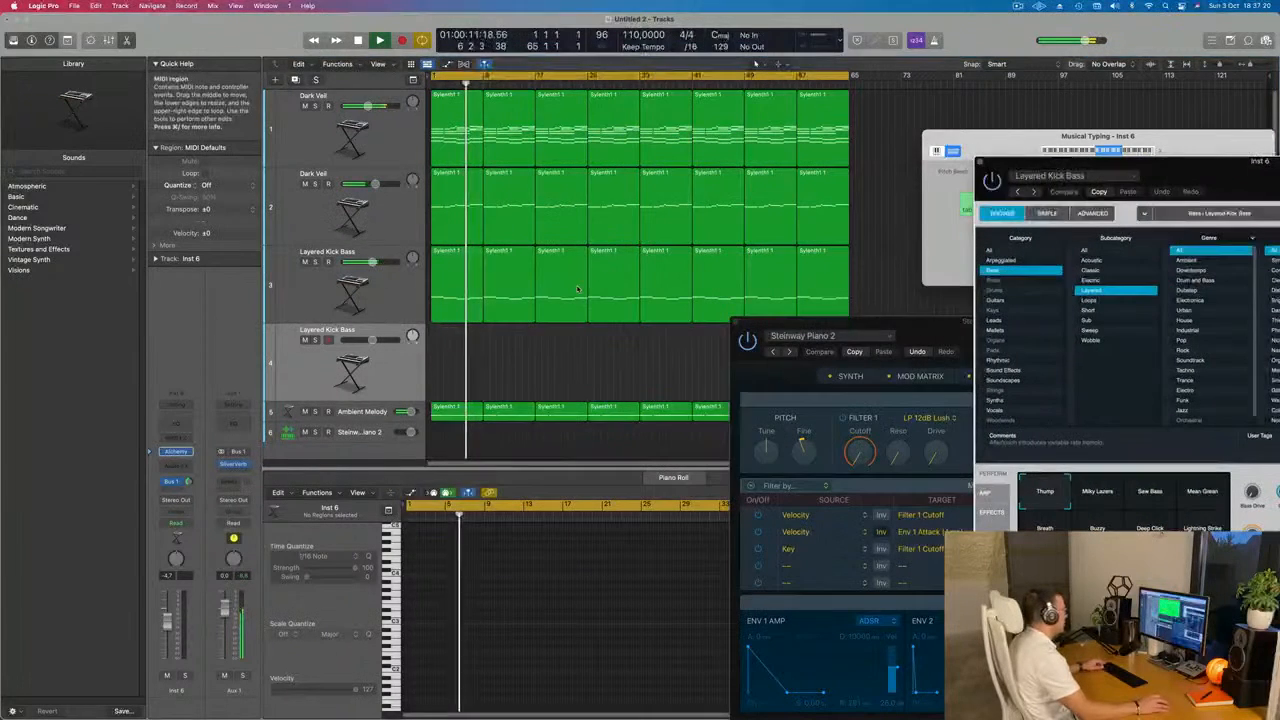
drag(455, 285, 453, 336)
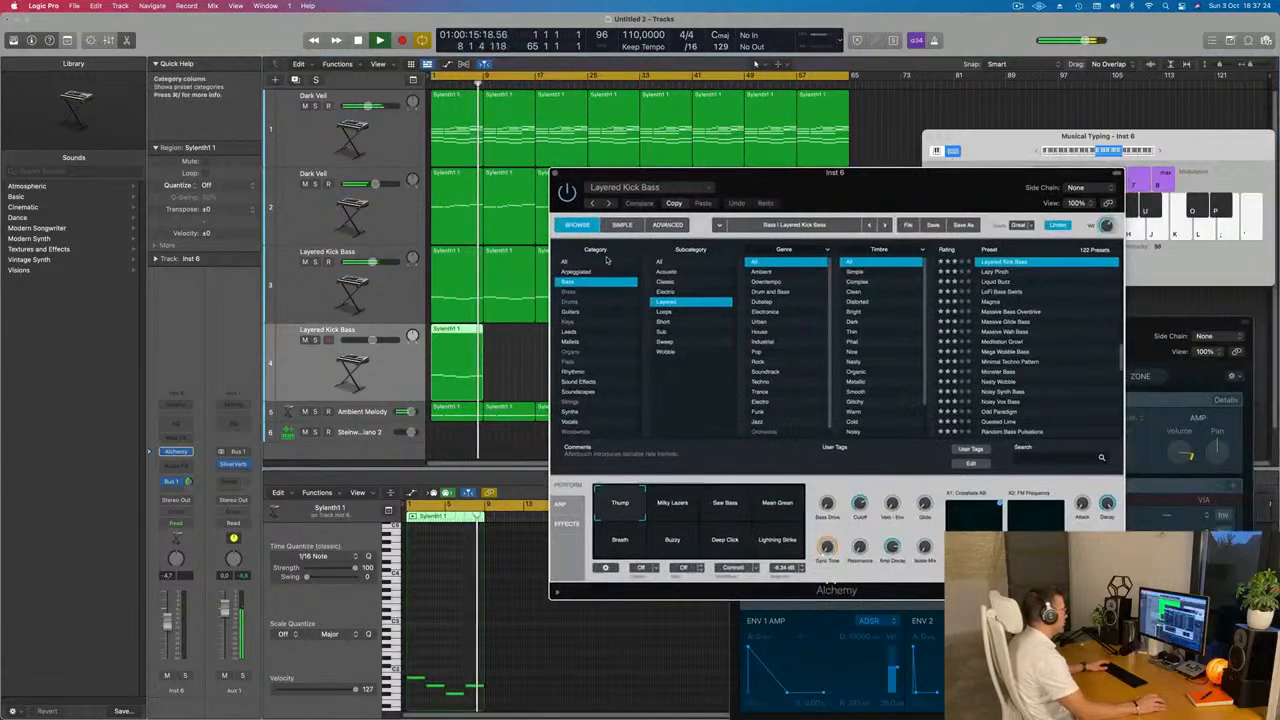
- Load the Out Of Touch preset from Alchemy's Brass category, replay from the start and raise the track volume to -2.1 dB
click(606, 262)
click(574, 292)
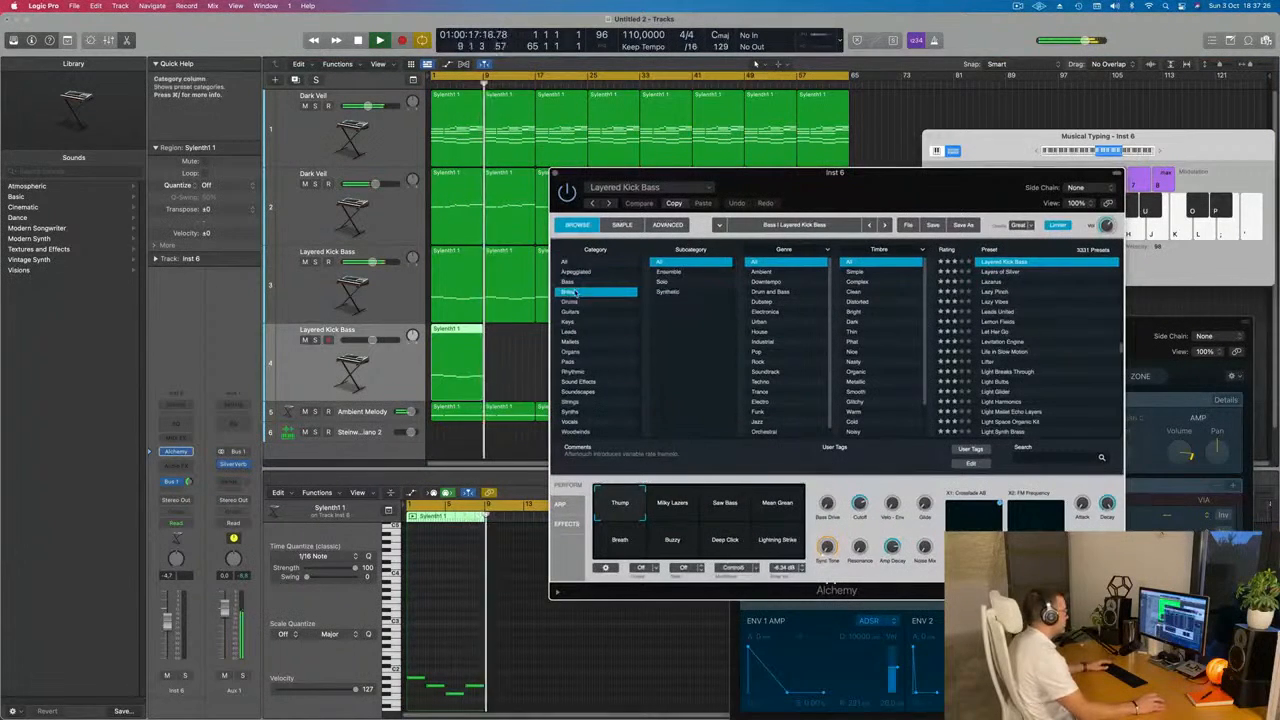
drag(700, 172, 456, 166)
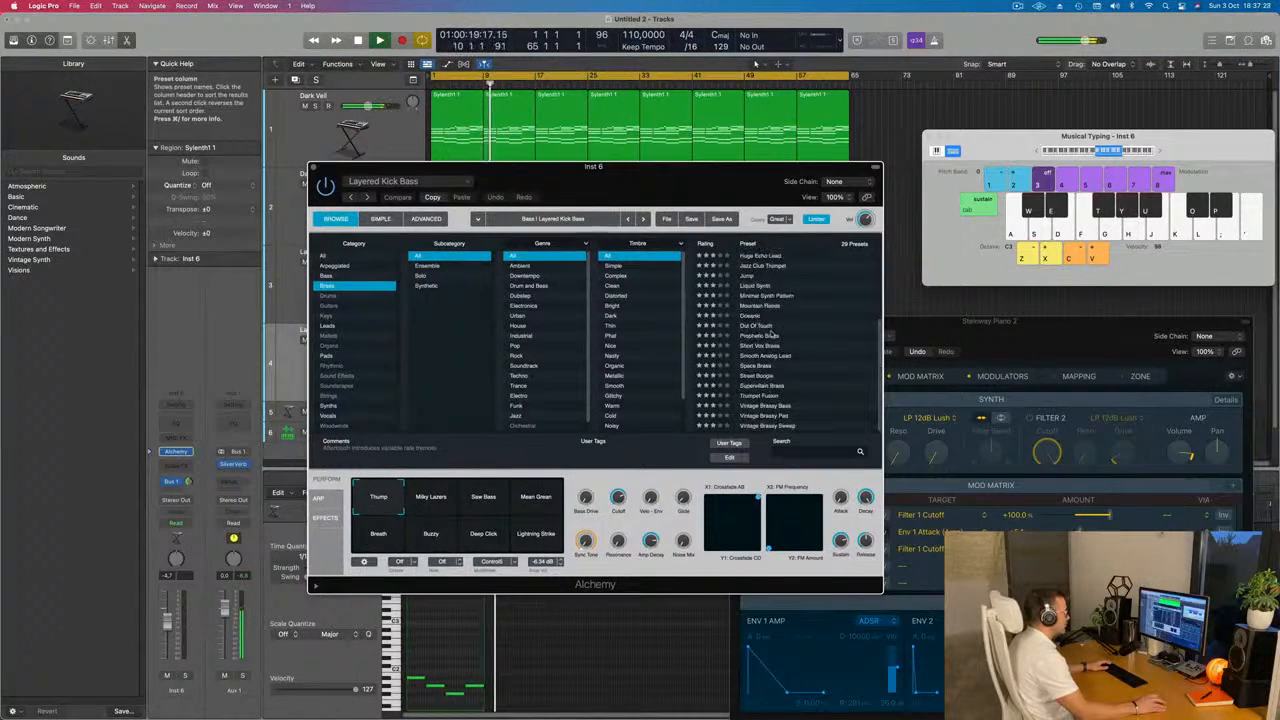
click(757, 325)
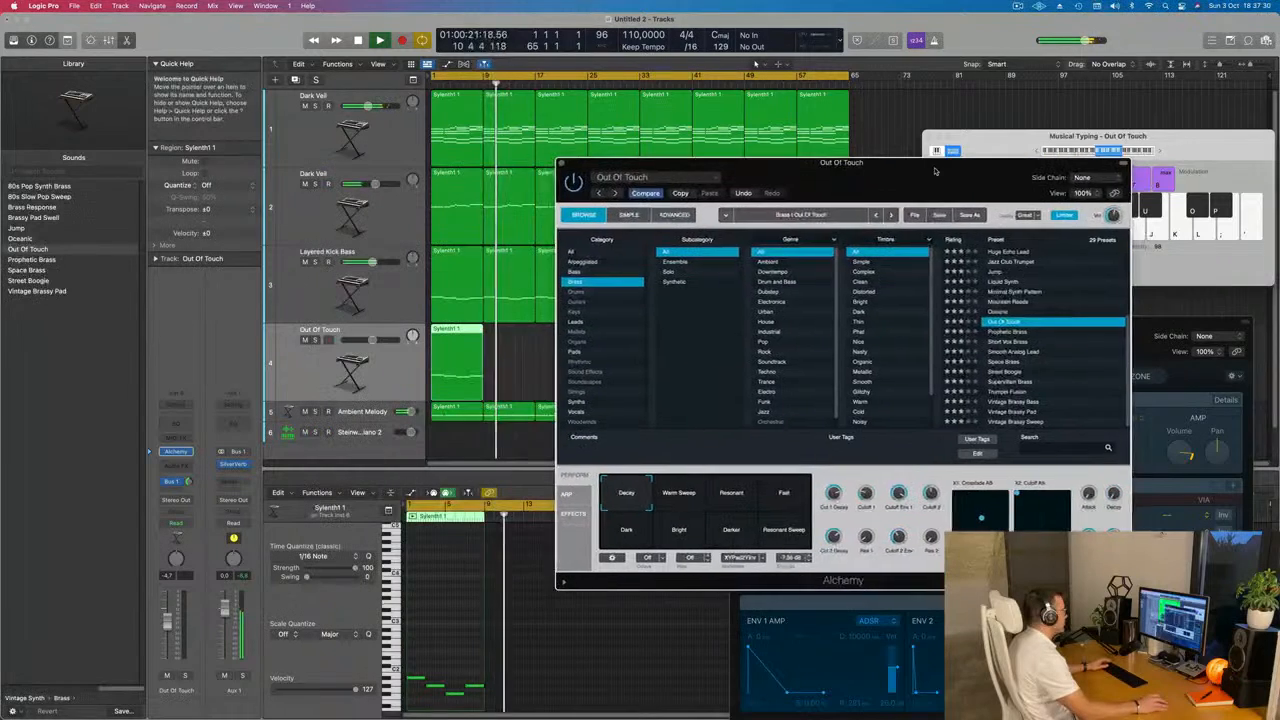
key(Return)
click(396, 386)
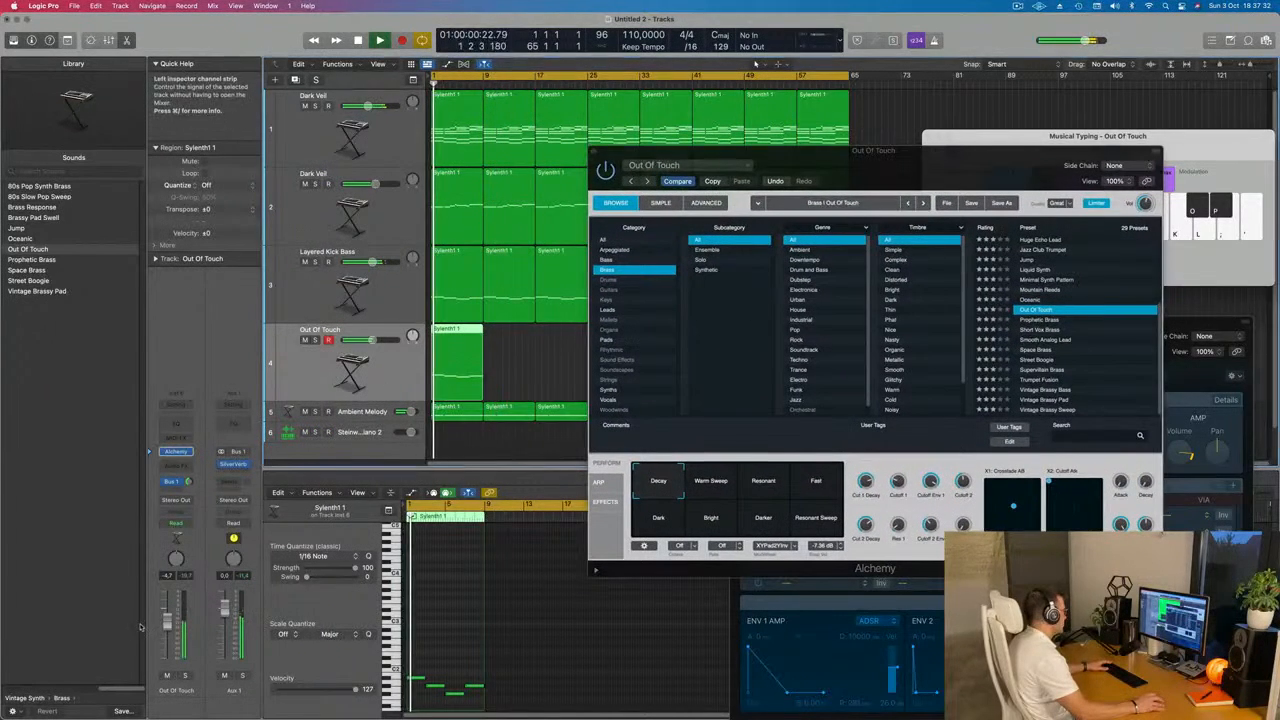
key(space)
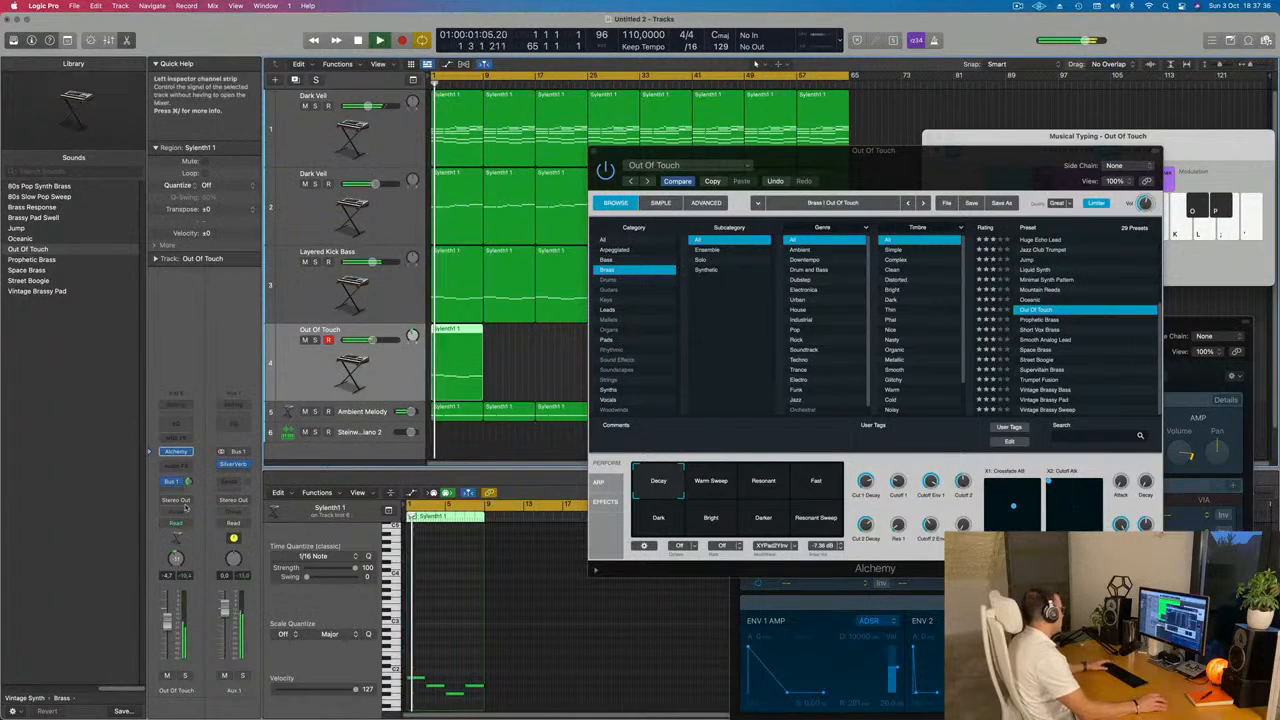
key(space)
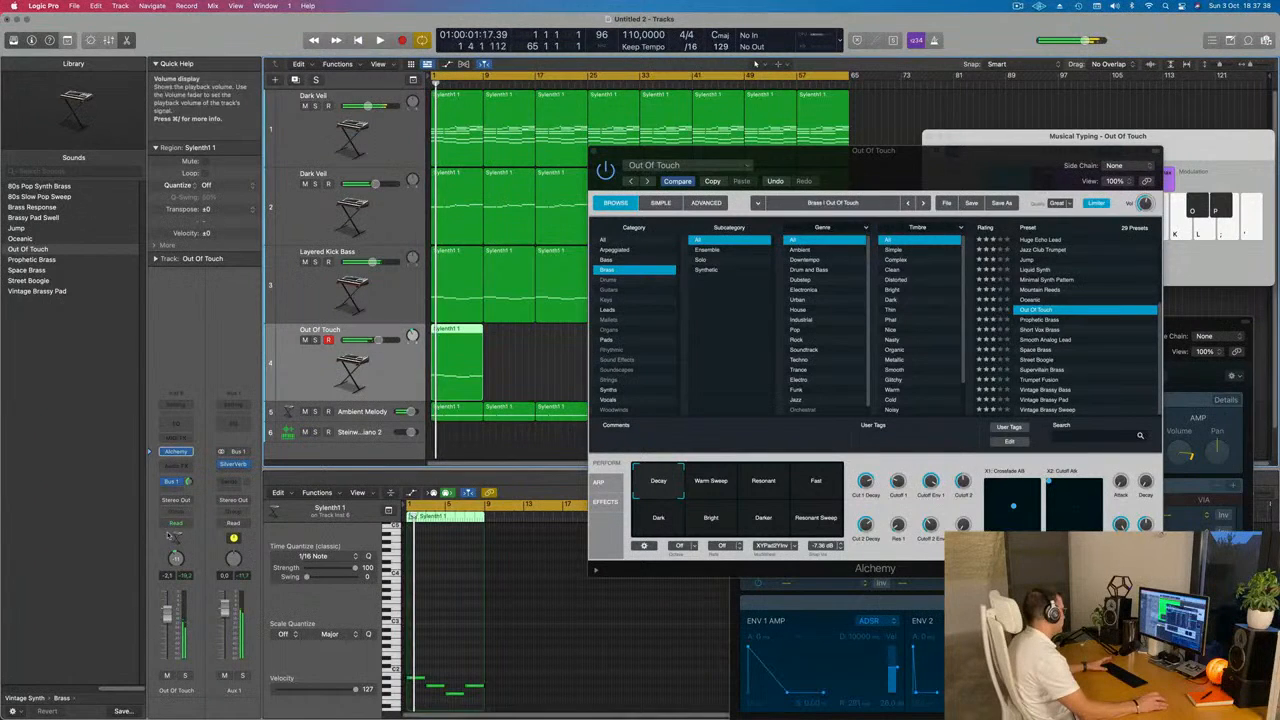
- Insert a stereo Ensemble modulation effect on the Out Of Touch track and reposition its plug-in window
click(182, 466)
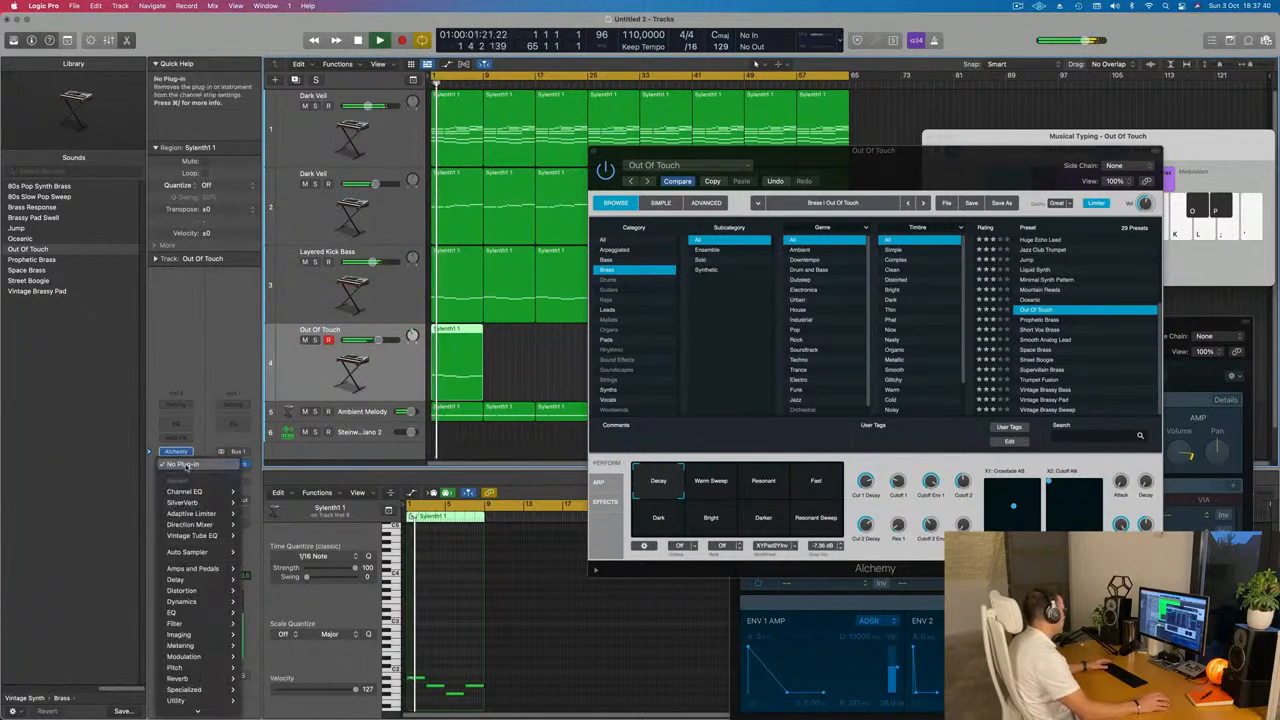
mouse_move(200, 604)
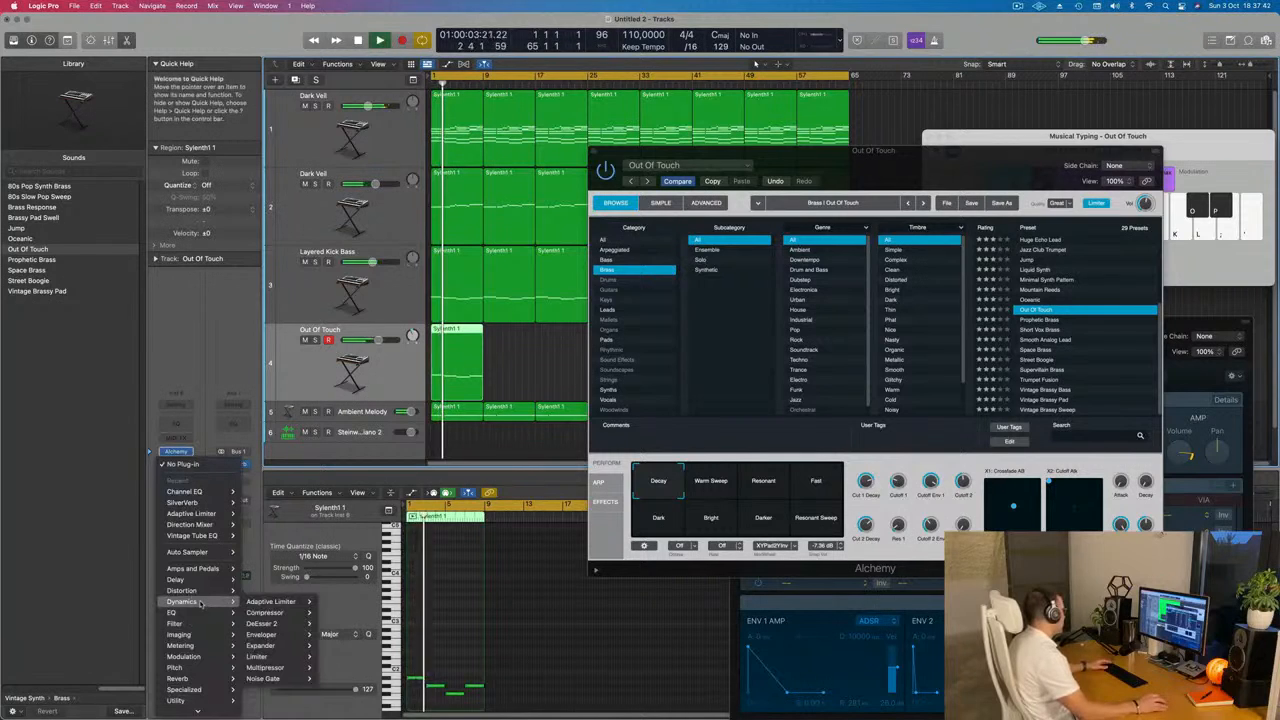
mouse_move(208, 658)
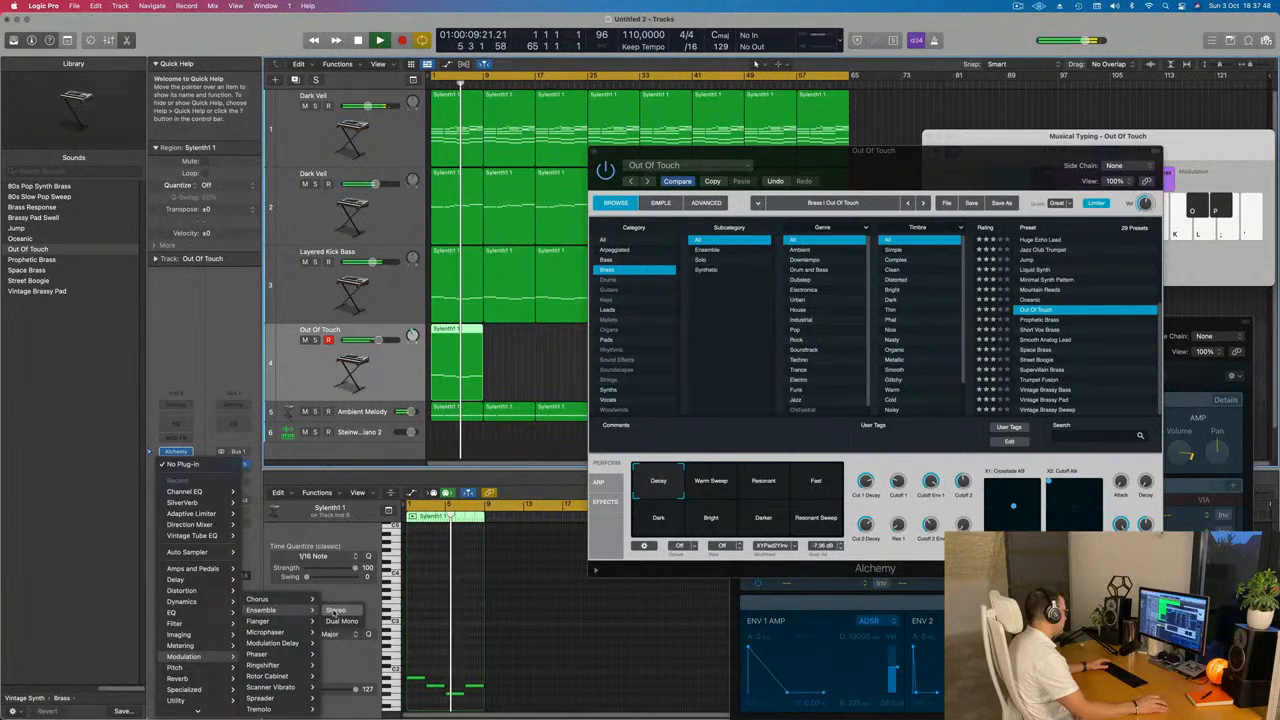
click(336, 610)
drag(631, 158, 655, 181)
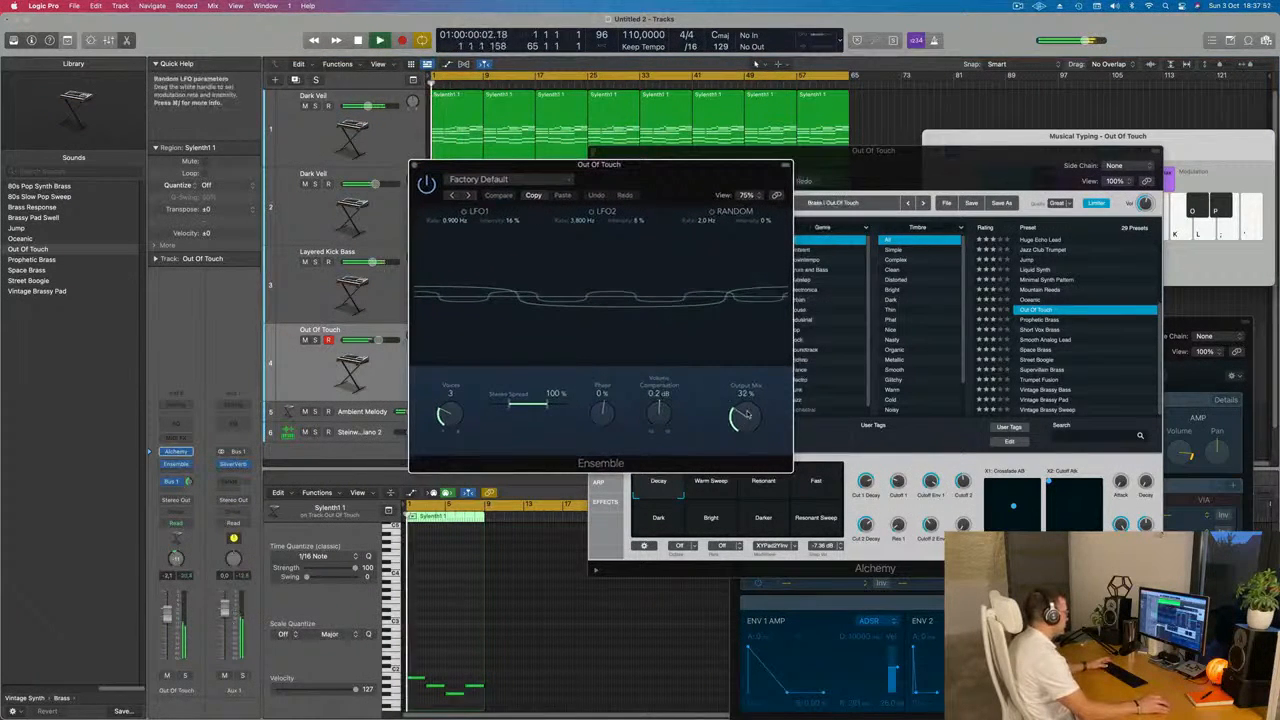
- Step through the Ensemble presets to Rich Modulation and raise the Out Of Touch track volume to 2.2 dB
click(468, 195)
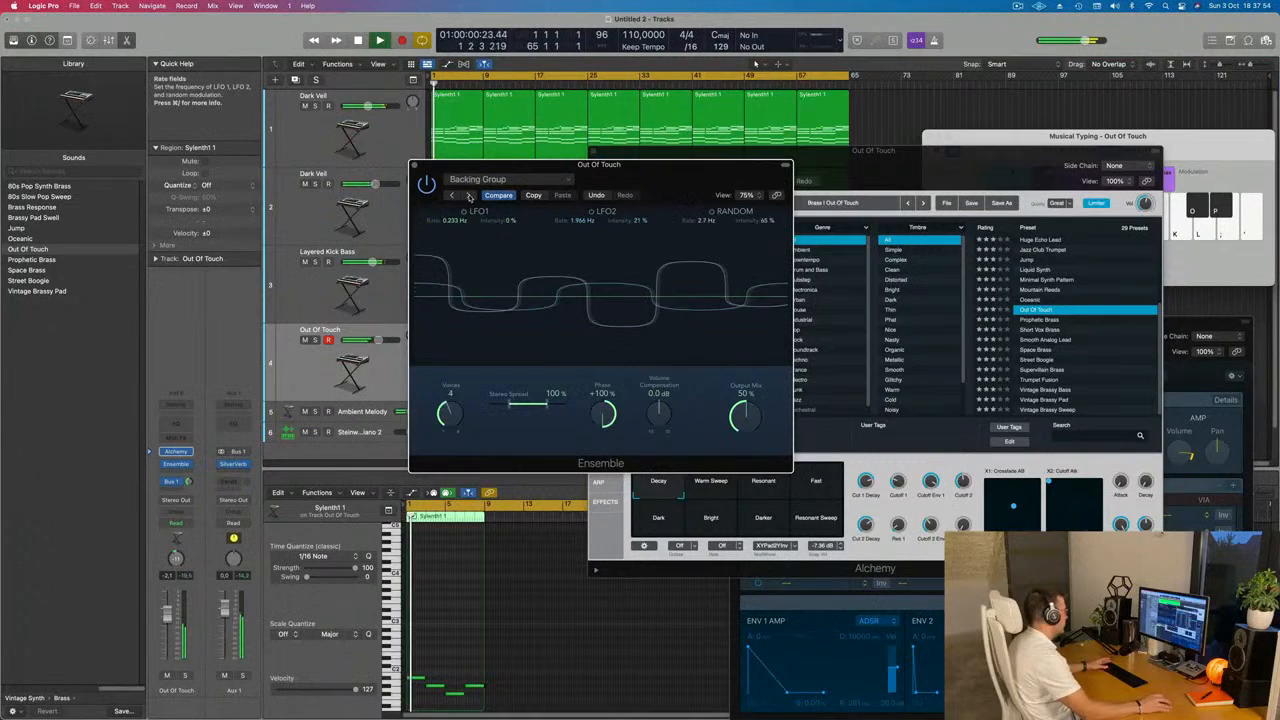
click(468, 195)
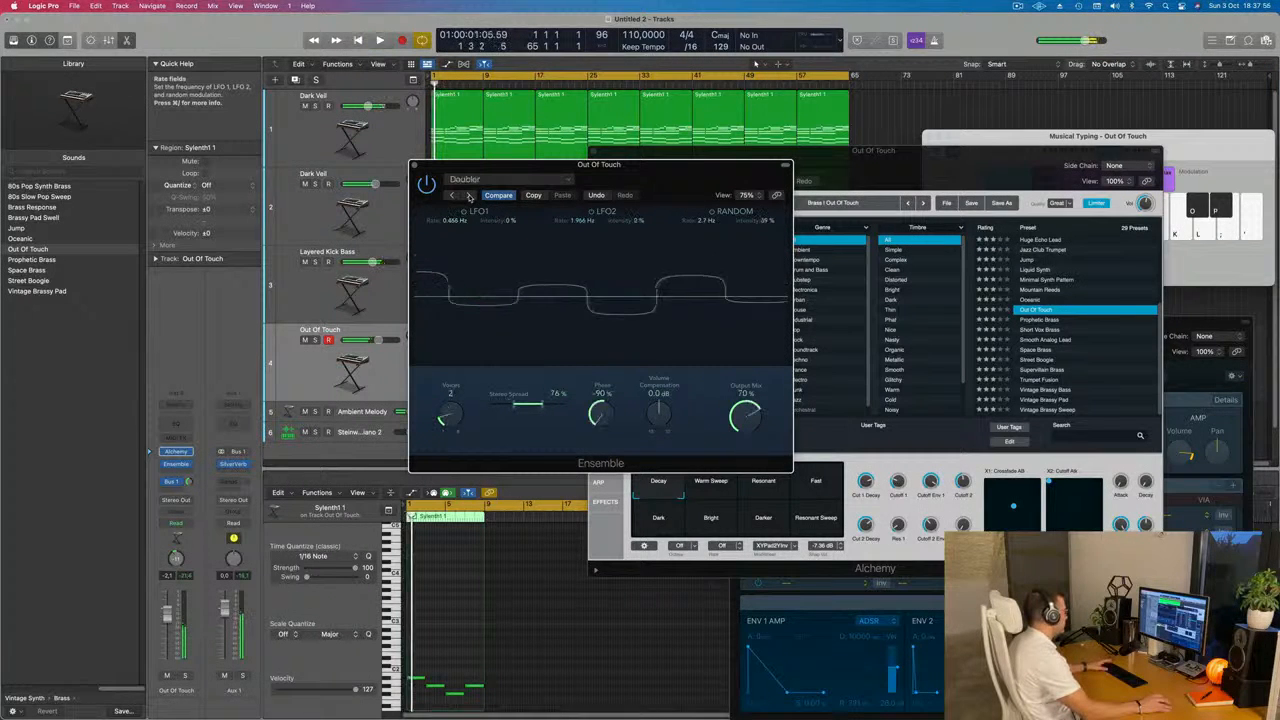
click(468, 195)
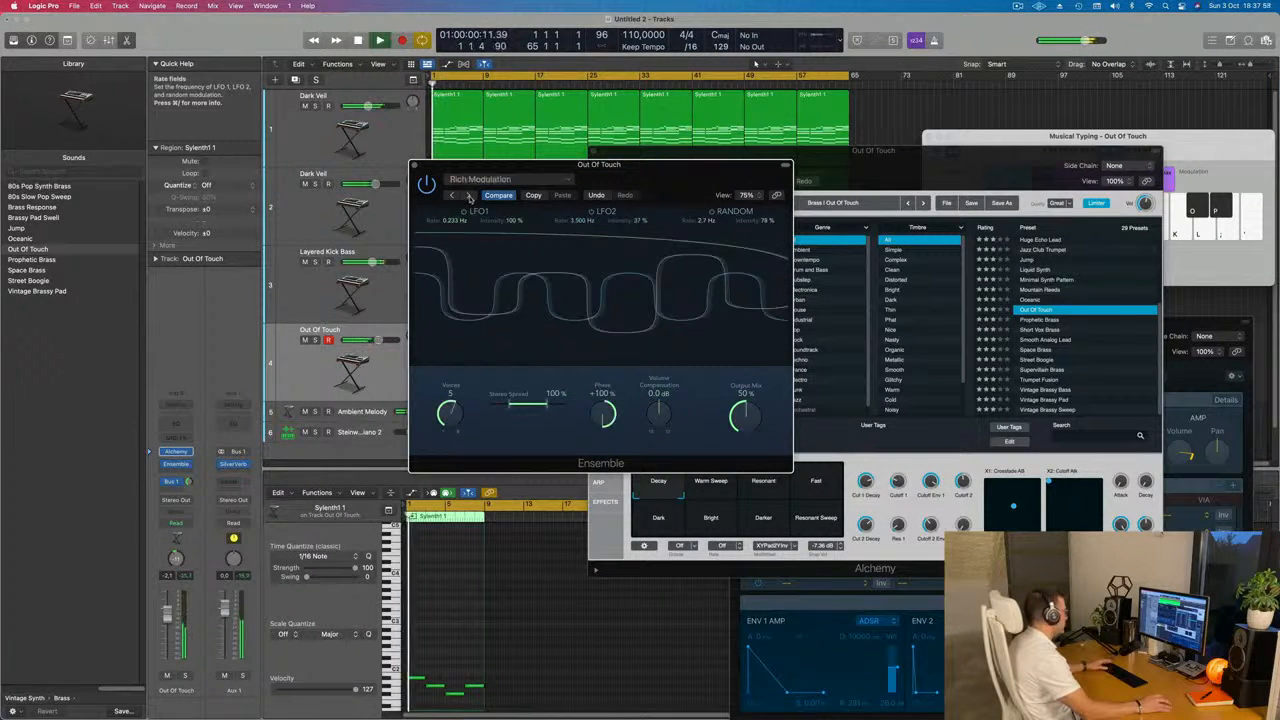
click(171, 609)
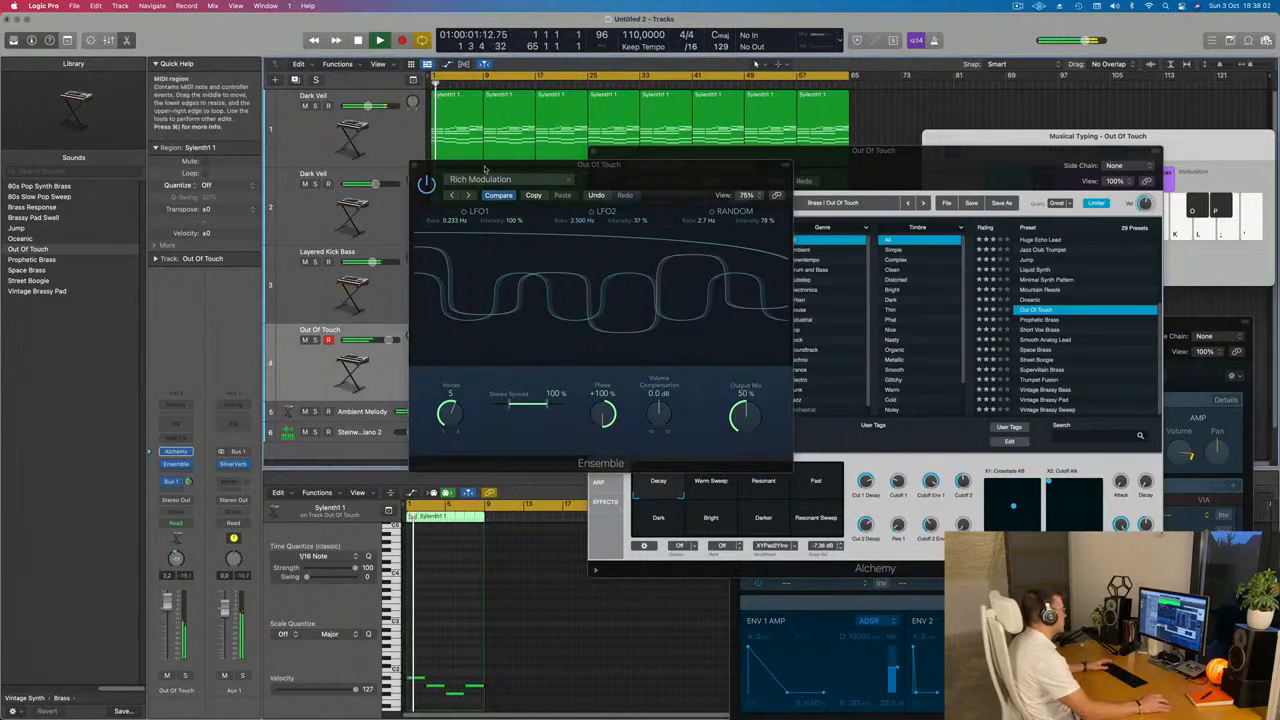
- Audition further Ensemble presets during playback, from Screen Door through Vintage Dimension and Backing Group to Doubler
click(468, 195)
key(space)
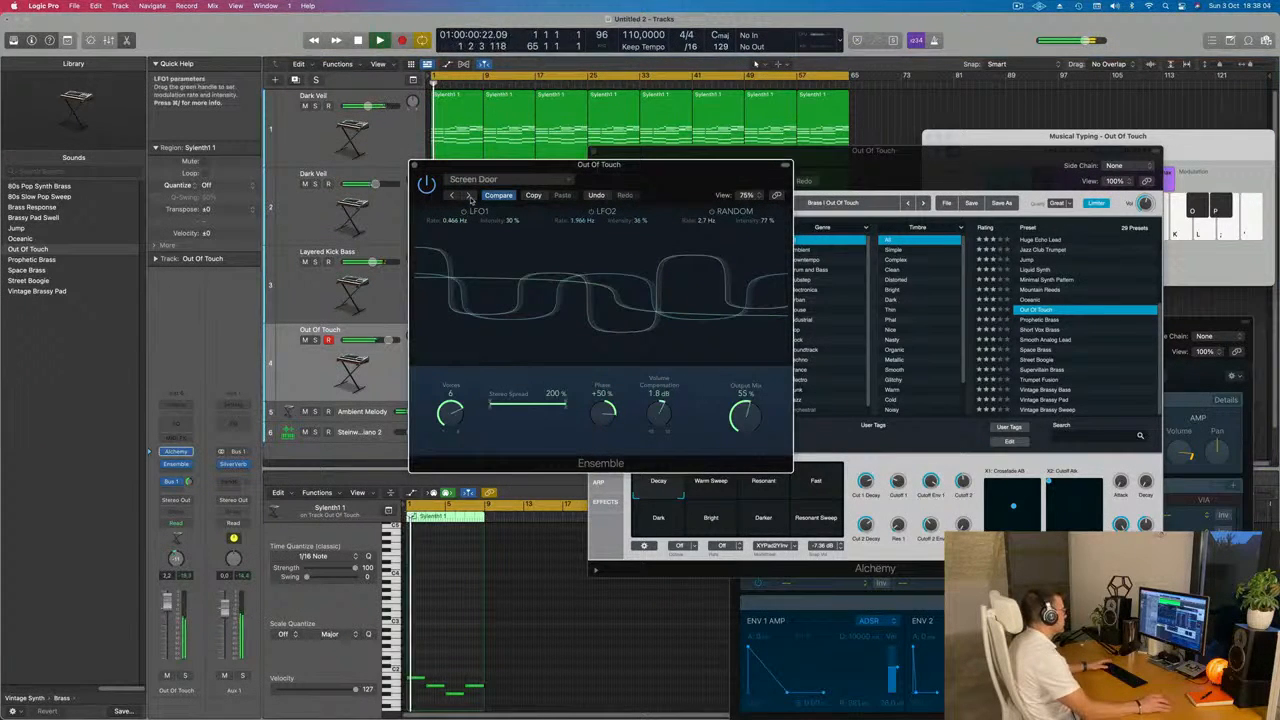
click(470, 197)
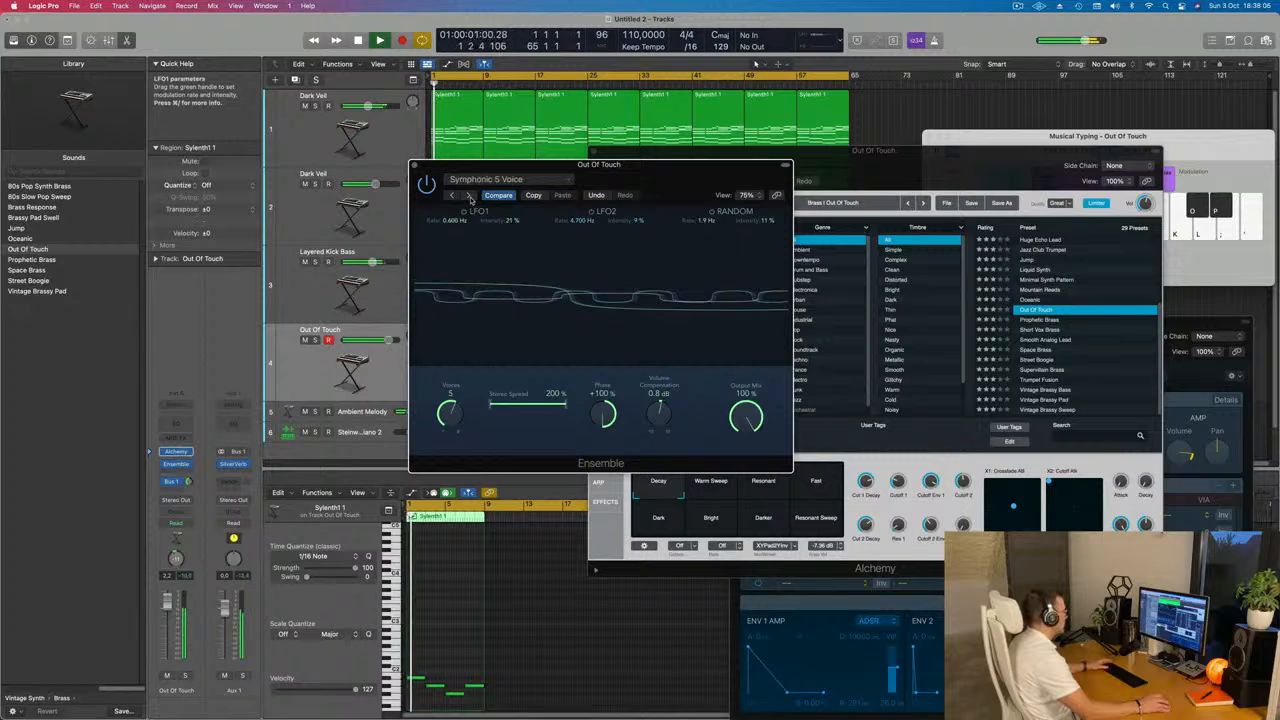
drag(614, 185, 678, 268)
click(520, 278)
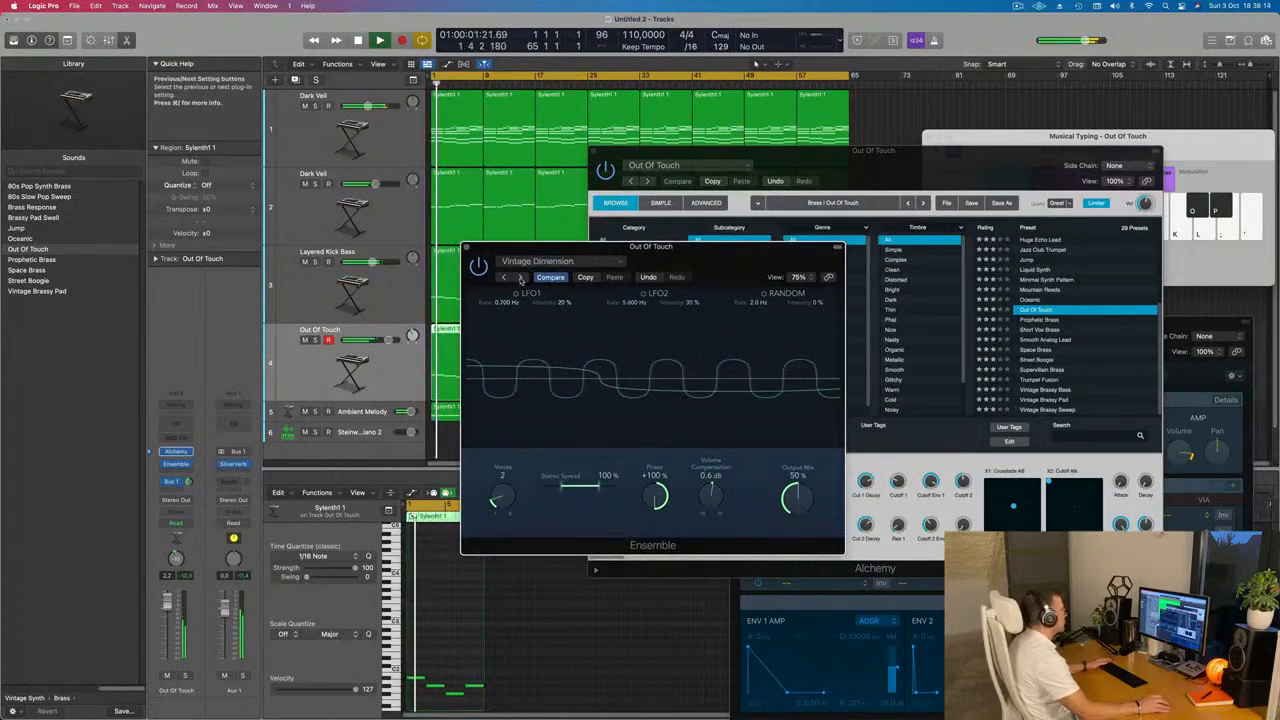
click(520, 278)
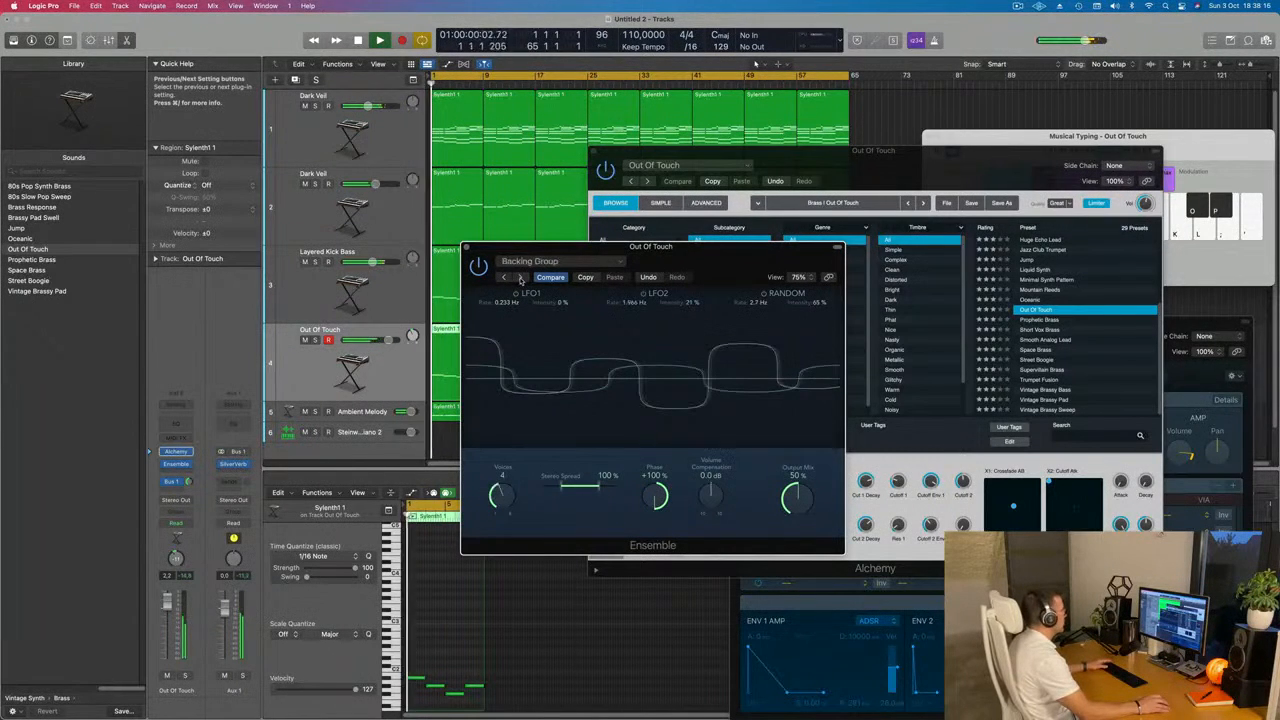
click(520, 278)
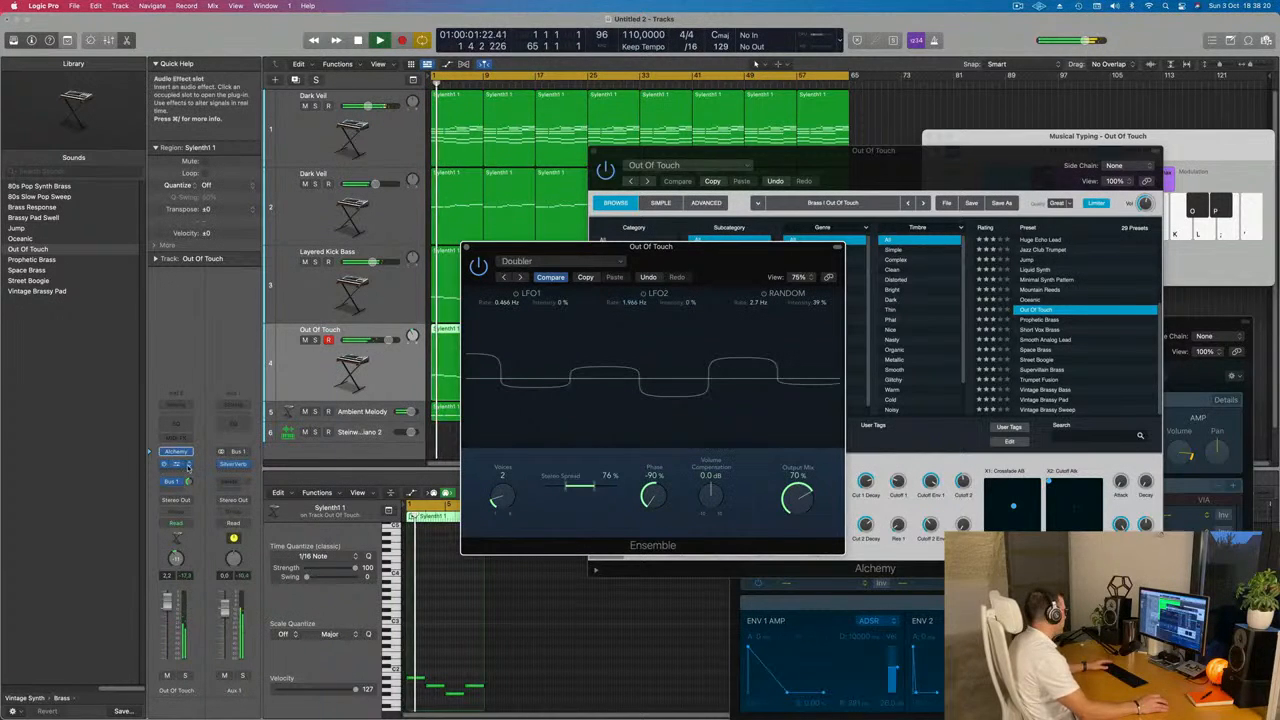
- Replace the Ensemble effect on the Out Of Touch track with a stereo Chorus and move its window aside
click(176, 464)
mouse_move(200, 640)
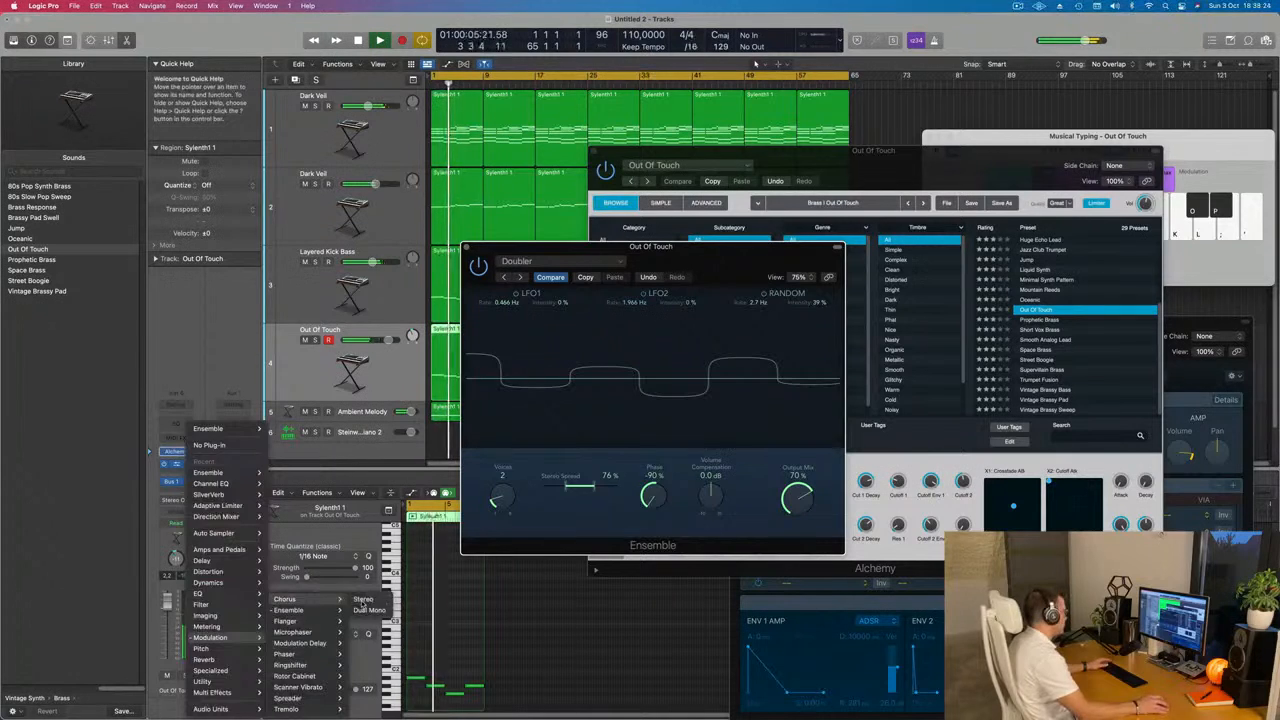
click(360, 601)
key(space)
drag(598, 250, 698, 170)
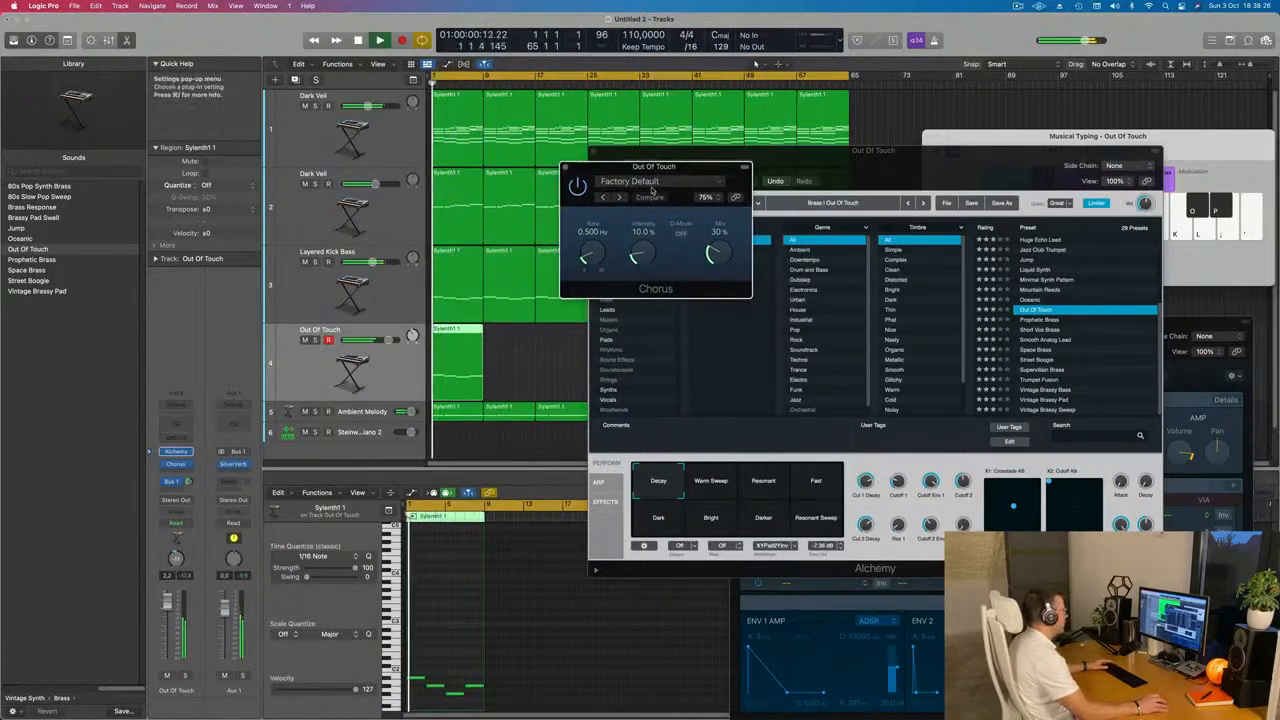
- Load the Mega Wide Chorus preset in the Chorus effect and shift the plug-in window slightly
click(660, 181)
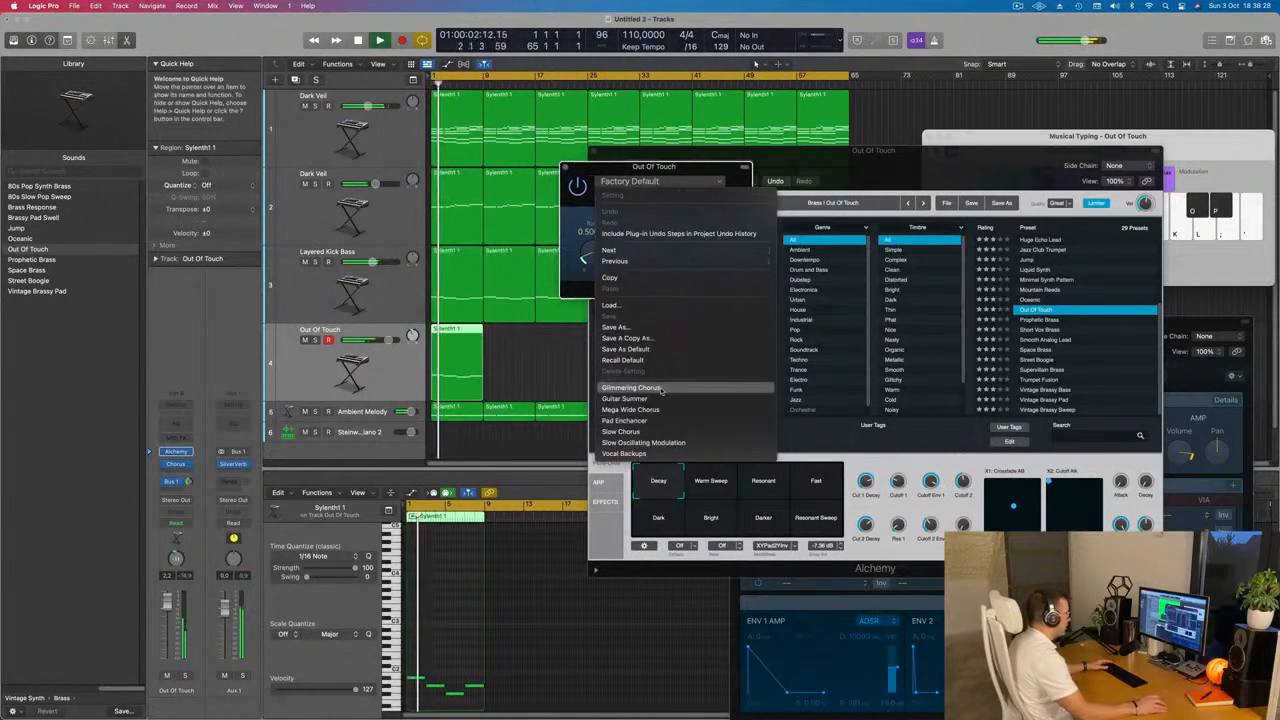
click(700, 409)
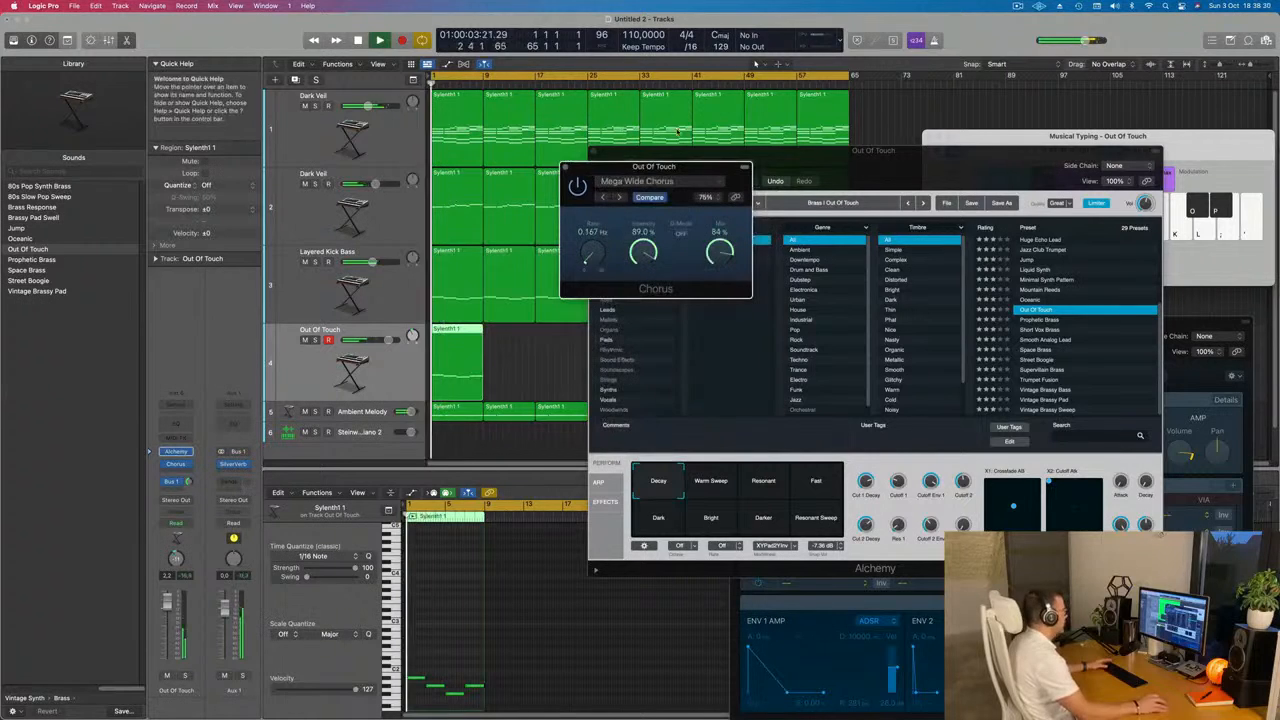
mouse_move(693, 174)
mouse_down()
mouse_move(573, 165)
mouse_move(661, 169)
mouse_move(704, 152)
mouse_up()
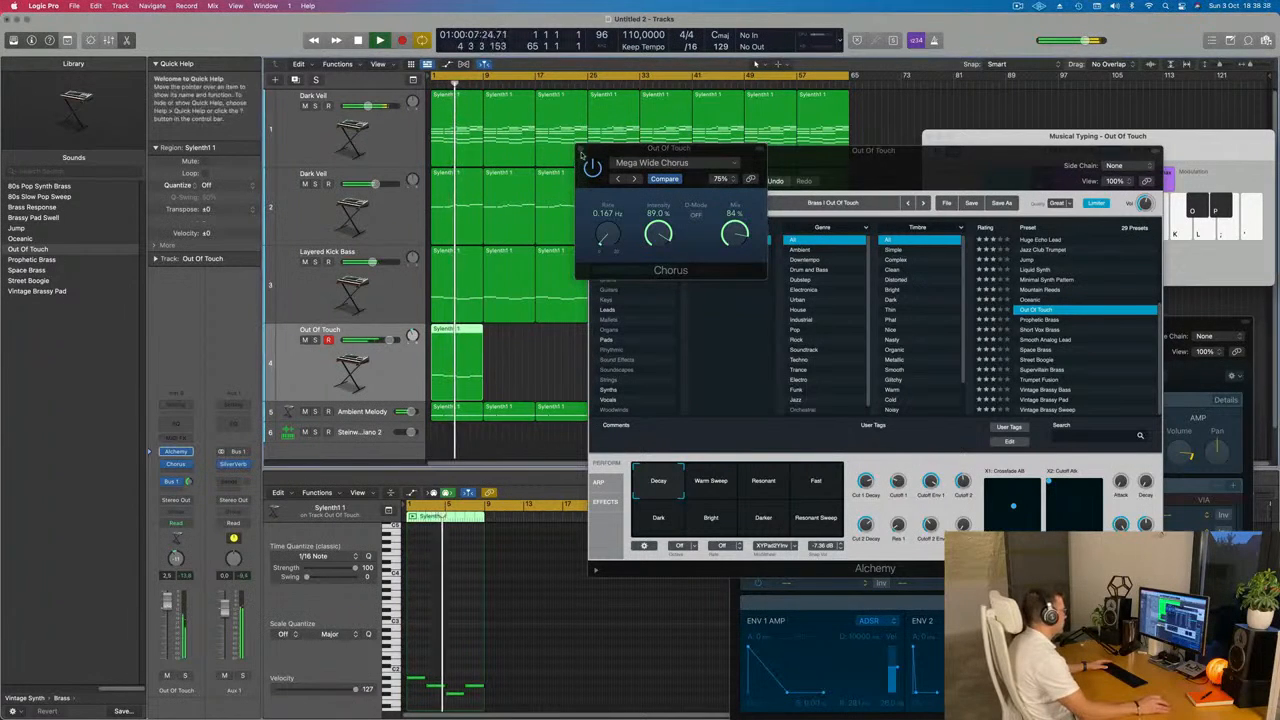
- Close the Chorus window, move the Alchemy window off the arrangement, and repeat the Out Of Touch region along its track up to bar 65
click(581, 153)
drag(600, 150, 815, 184)
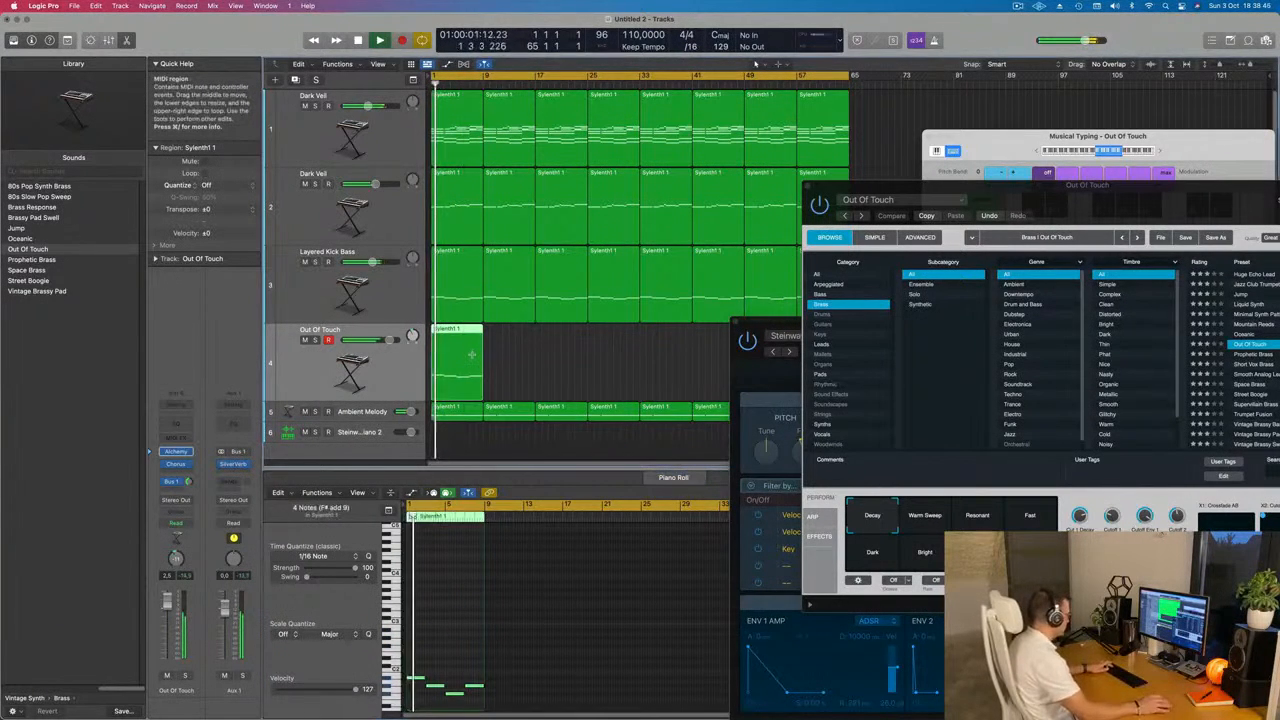
key(super+r)
key(super+r)
key(super+r)
key(super+r)
key(super+r)
key(super+r)
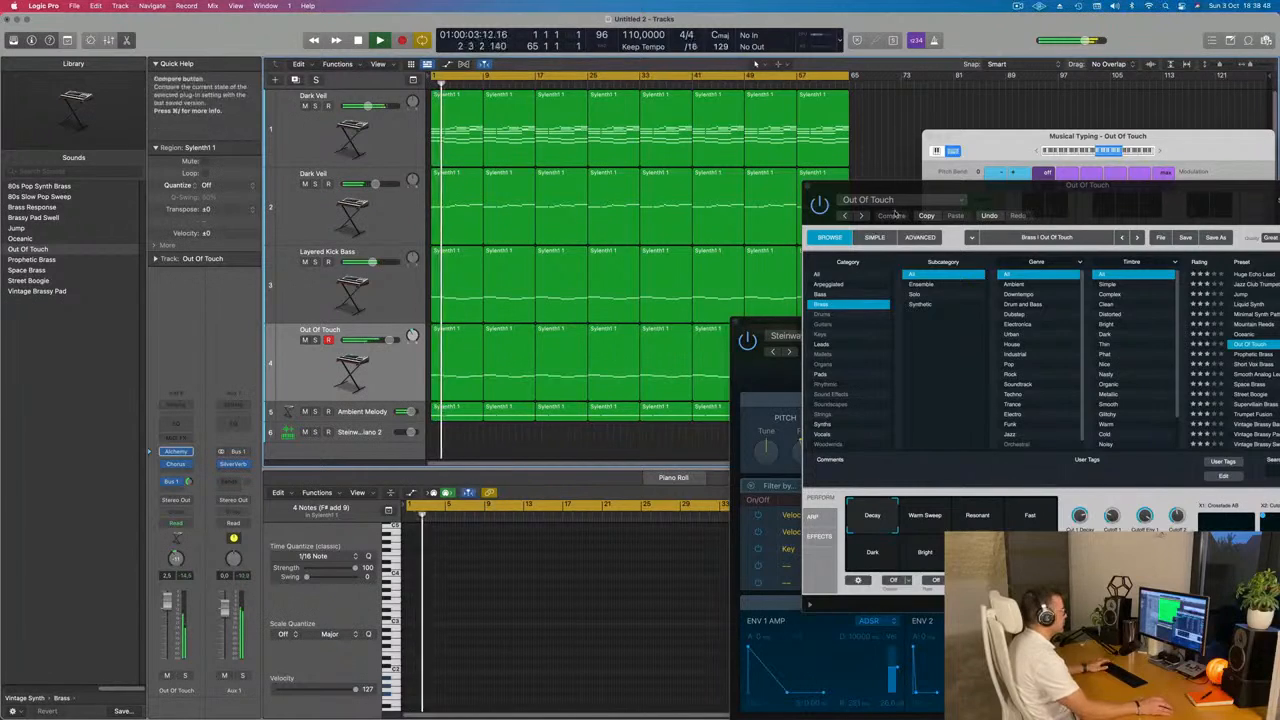
- Move the Alchemy window clear of the tracks, select all regions, and apply both region naming and region coloring by tracks
drag(893, 215, 1001, 350)
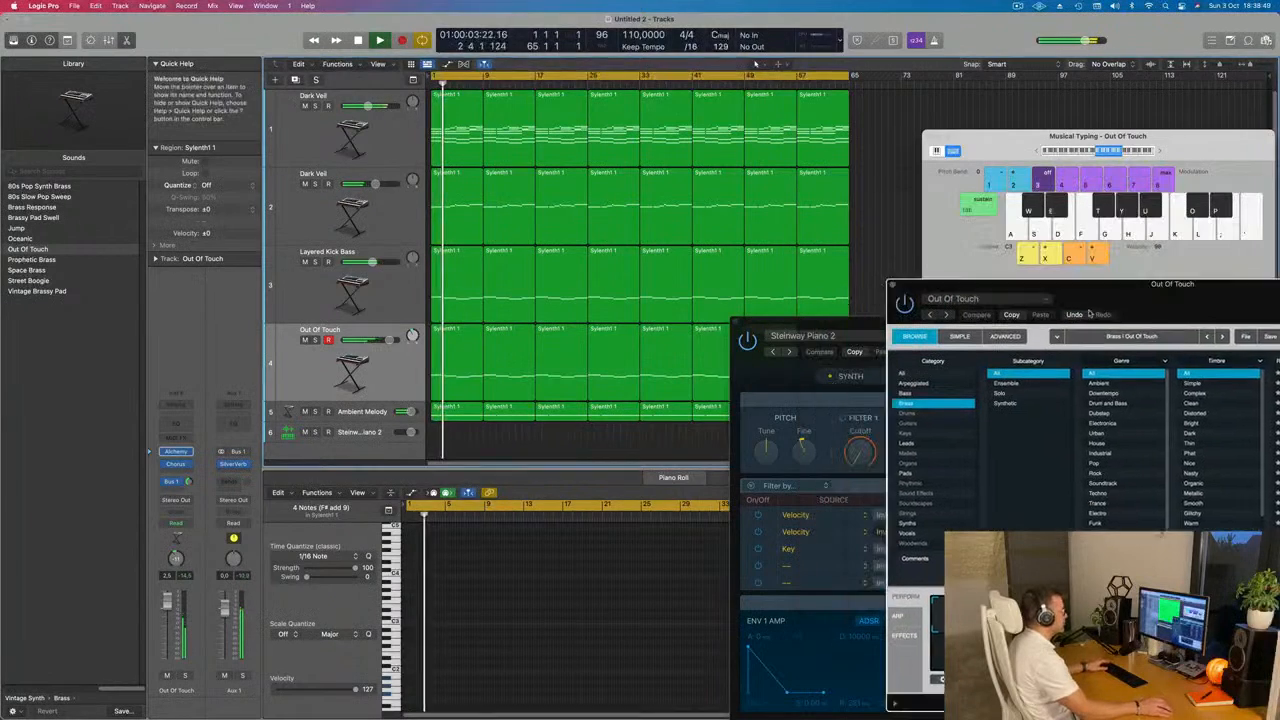
click(720, 134)
key(super+a)
right_click(732, 128)
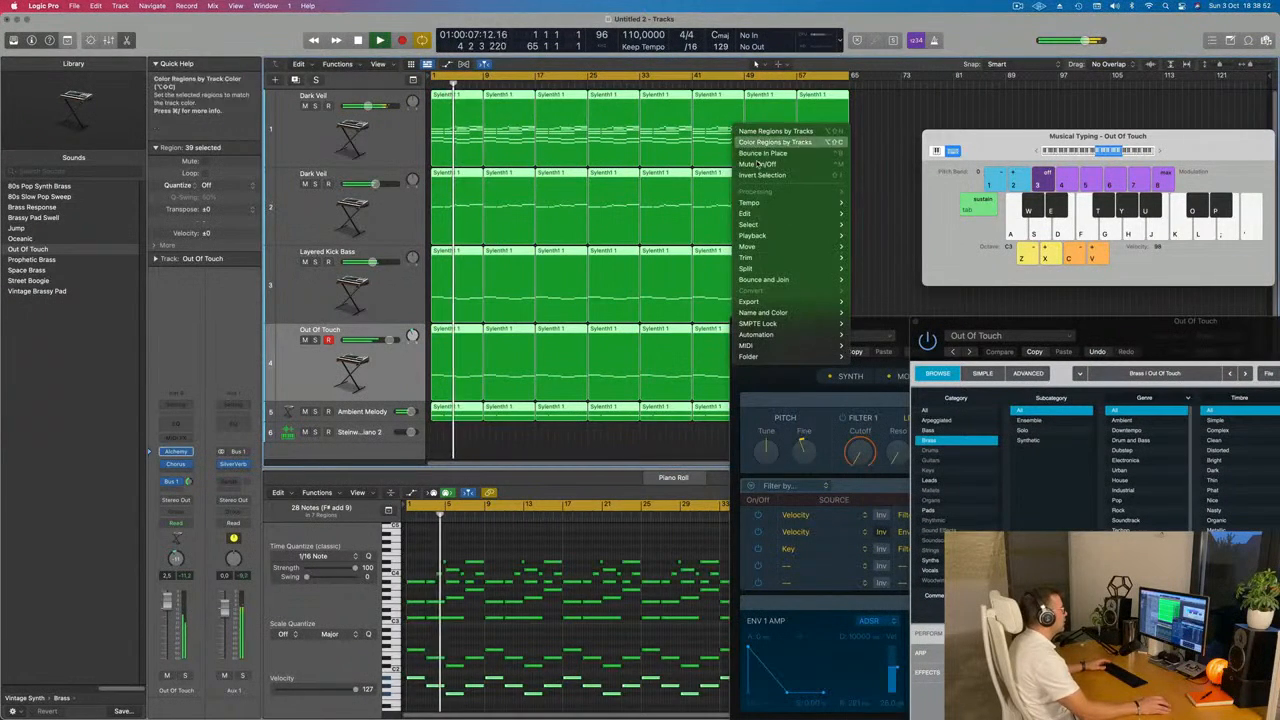
click(765, 131)
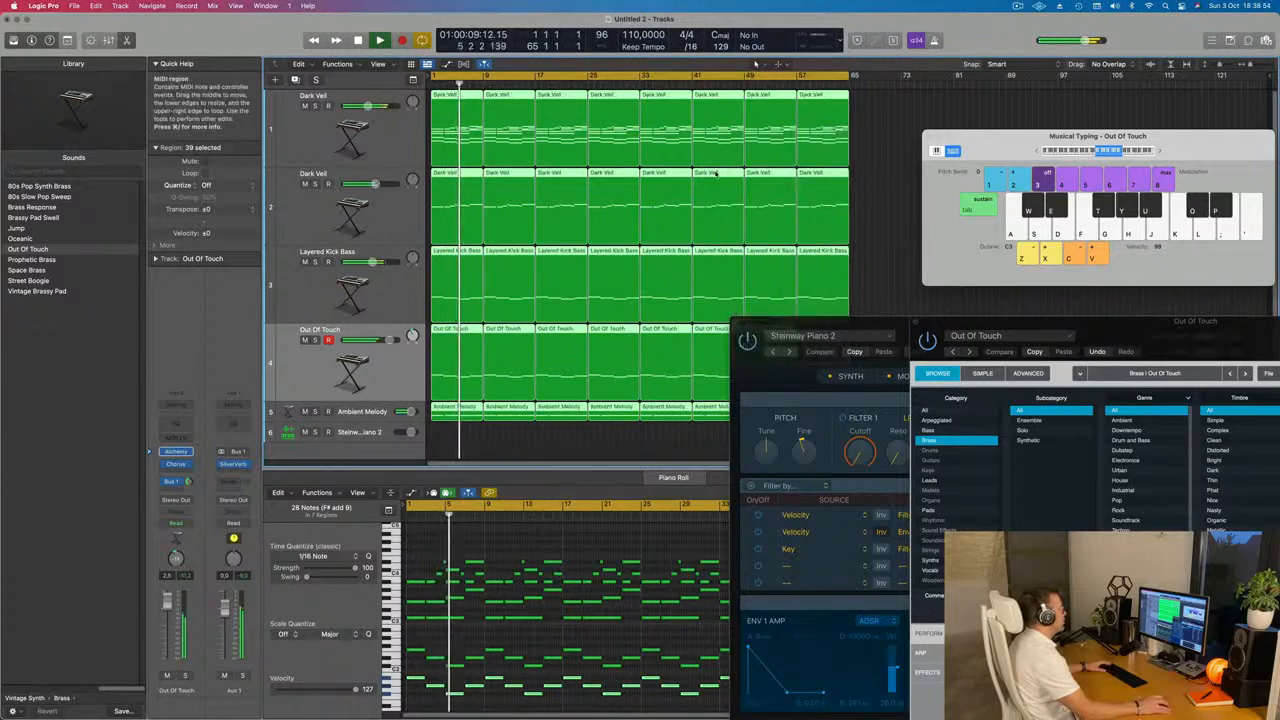
right_click(715, 169)
click(760, 185)
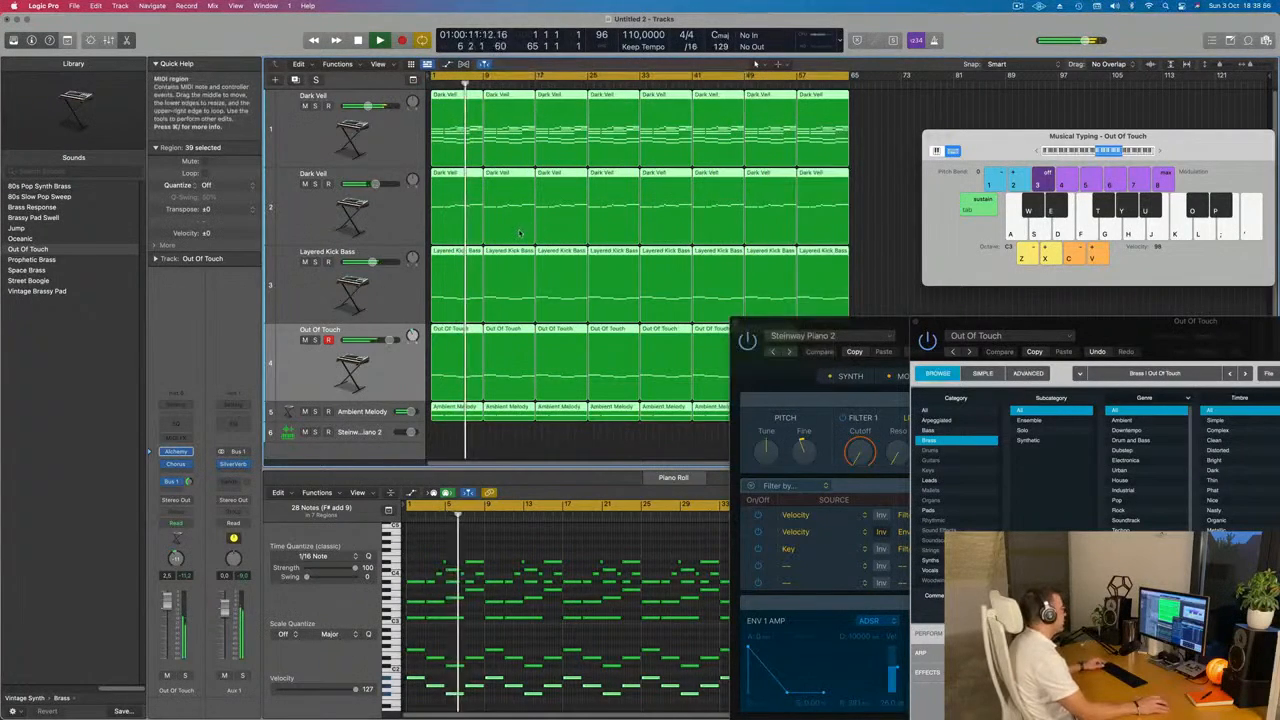
- Move the Steinway Piano 2 plug-in window aside, deselect all regions and reduce the track heights slightly so all six tracks fit
scroll(545, 223, down, 3)
drag(854, 325, 981, 334)
click(842, 304)
drag(842, 304, 774, 316)
key(super+r)
click(577, 411)
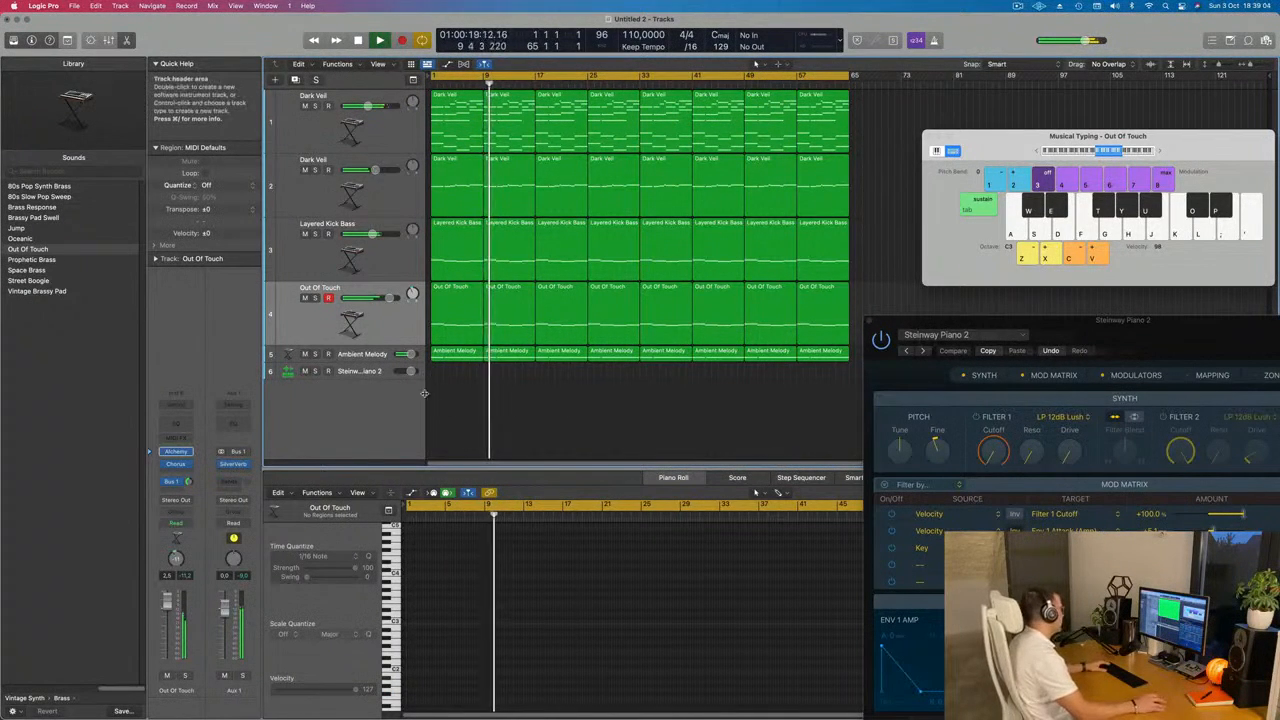
scroll(448, 402, up, 1)
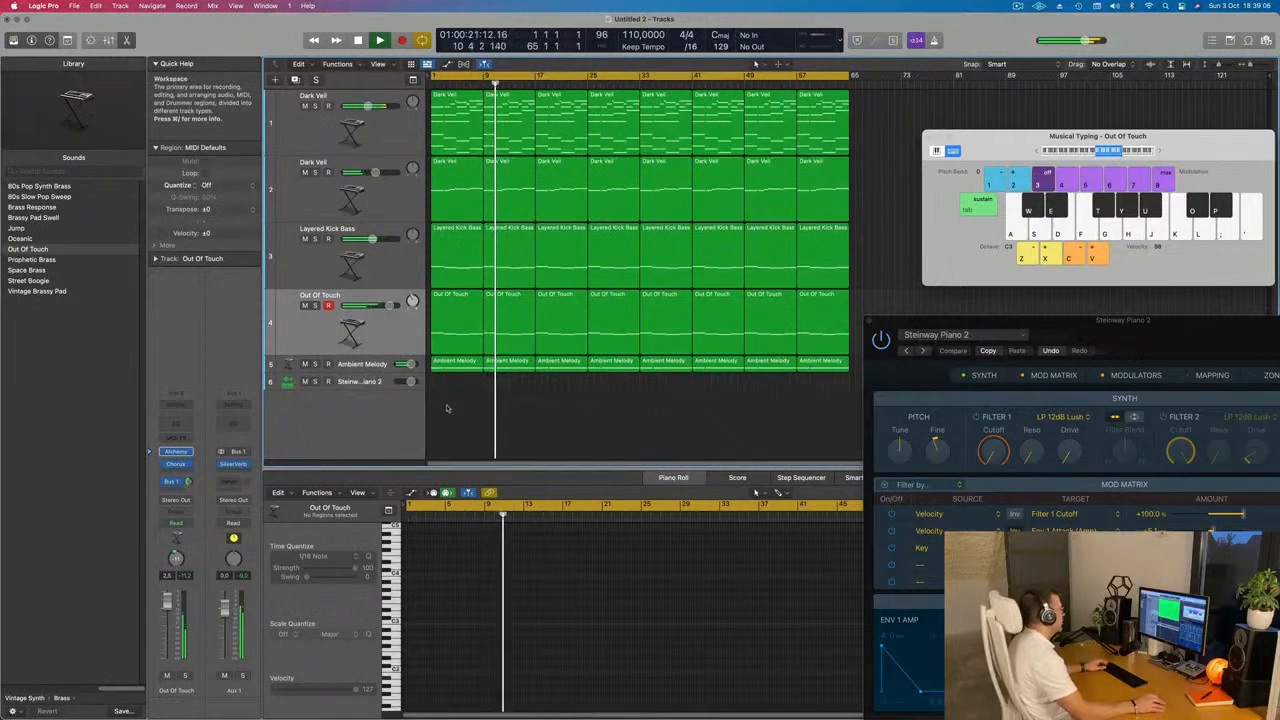
scroll(448, 409, down, 1)
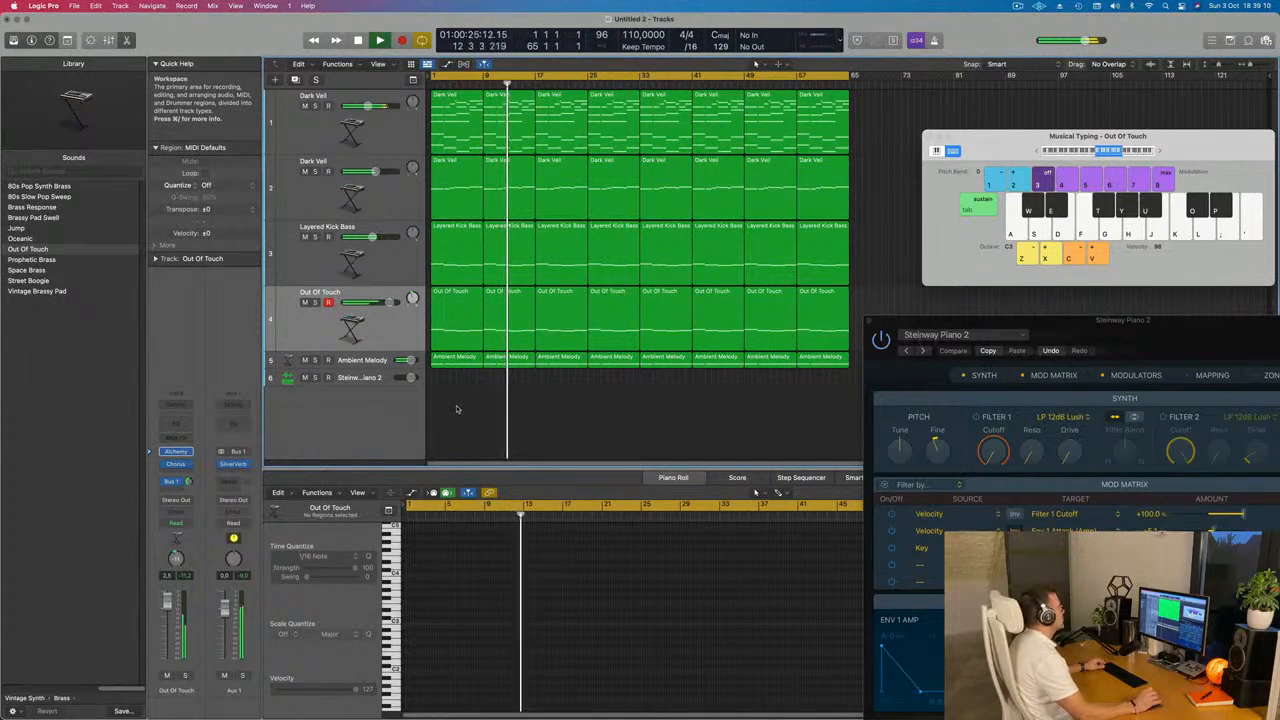
- Select the Steinway Piano 2 track, enlarge its track height and restart playback from the beginning
click(364, 383)
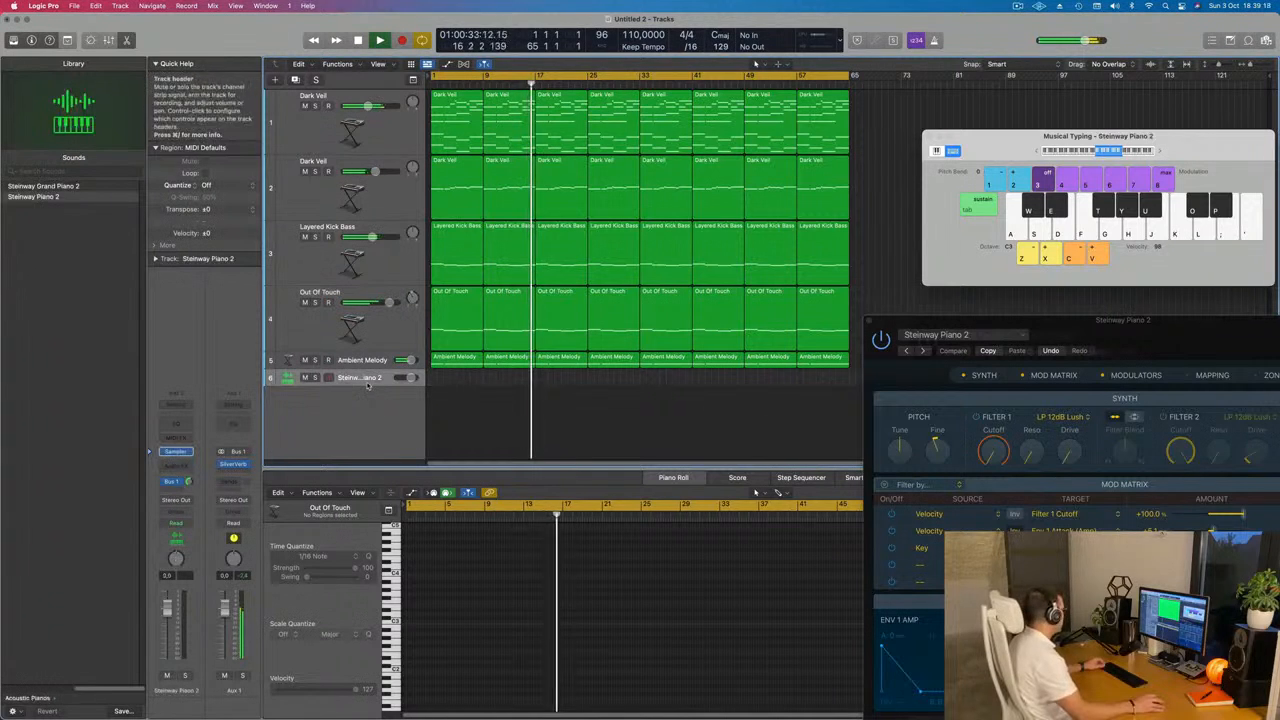
drag(368, 385, 379, 418)
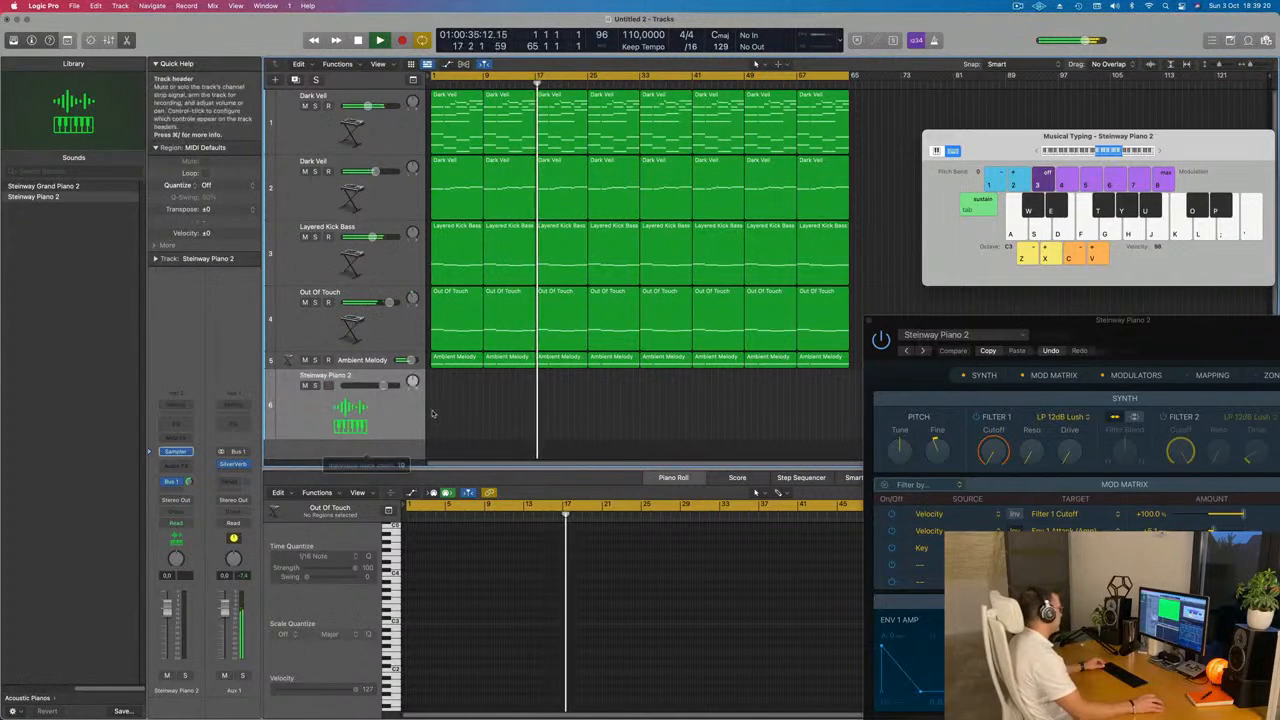
key(Return)
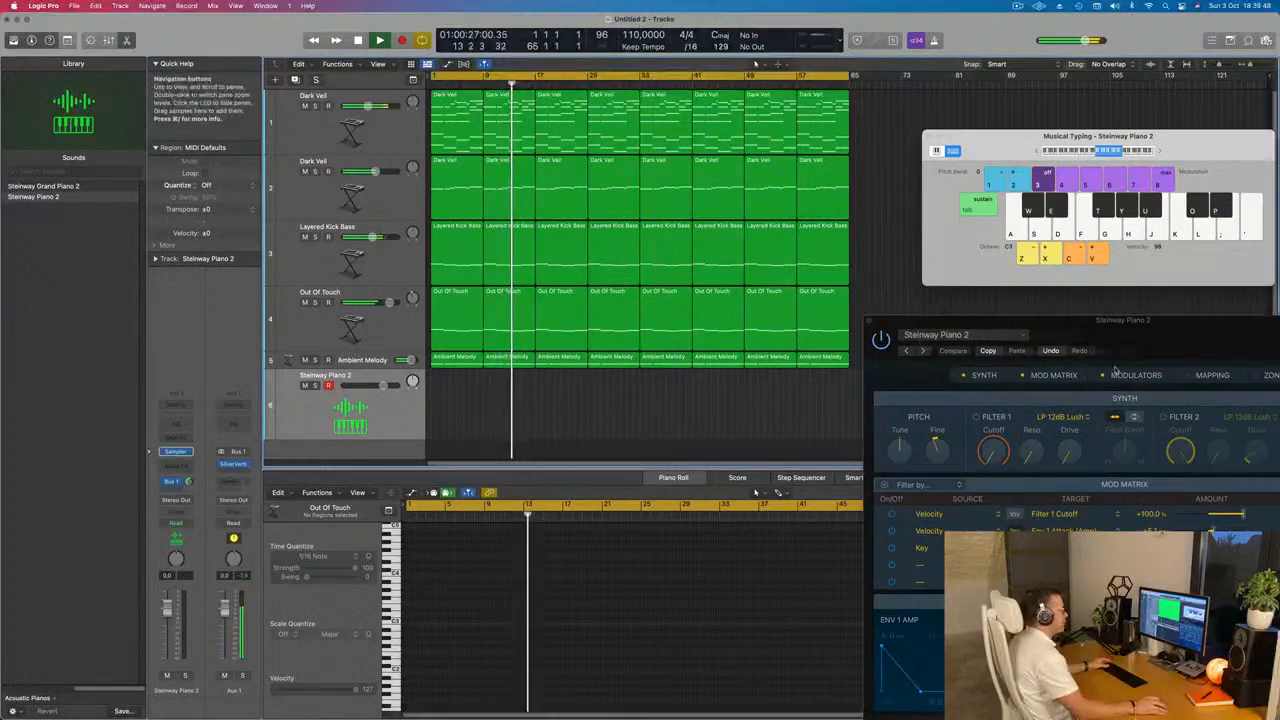
- Close the Steinway Piano 2 sampler window, stop playback at the start and move the Musical Typing keyboard closer to the tracks
drag(1141, 342, 995, 213)
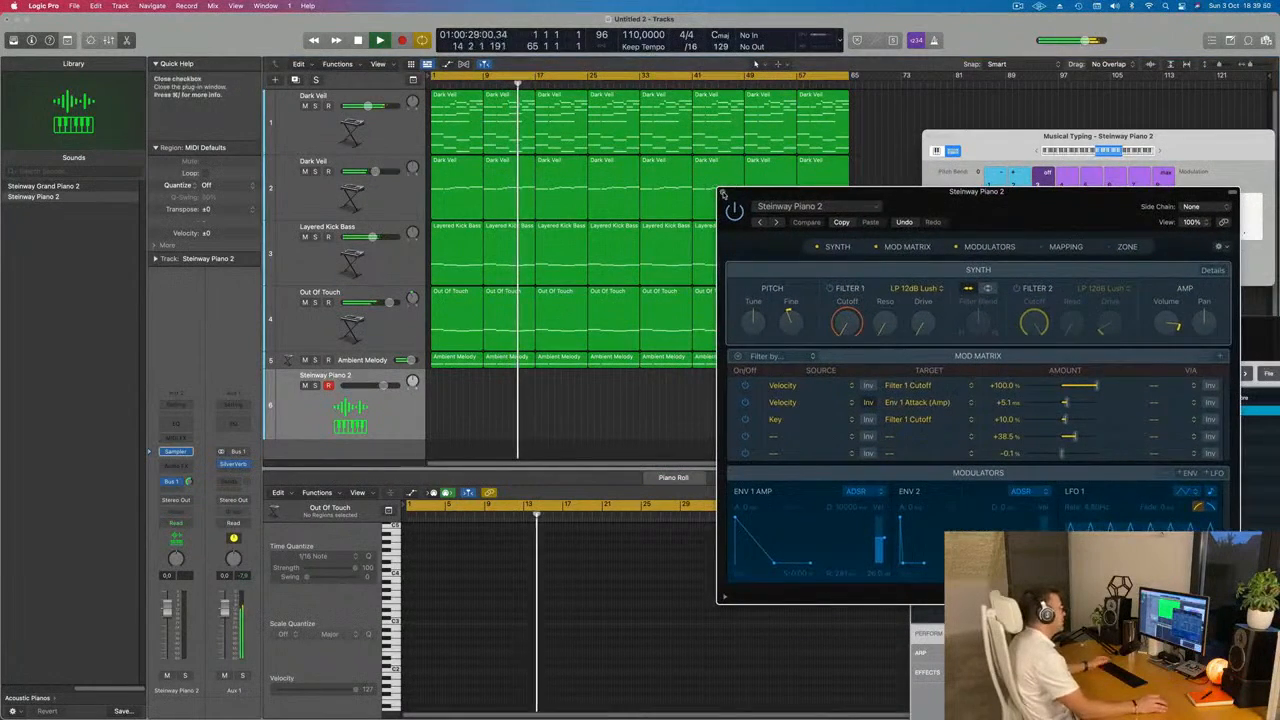
click(722, 192)
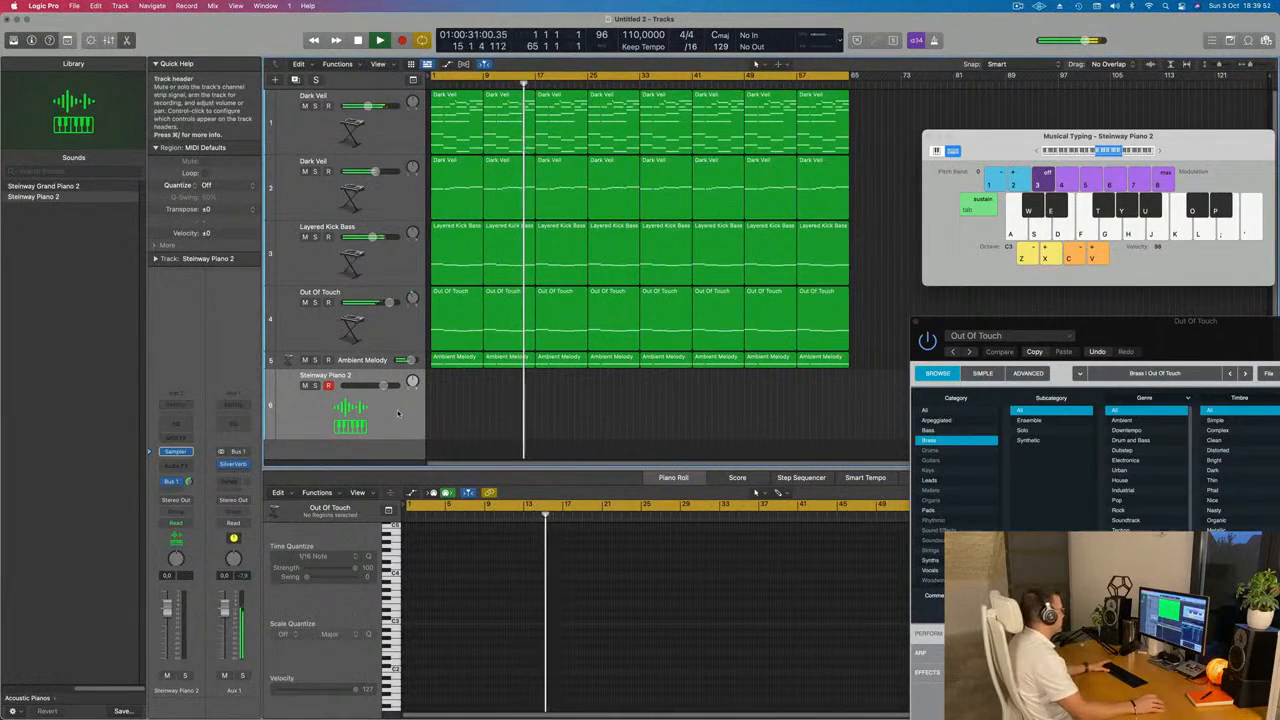
key(space)
key(space)
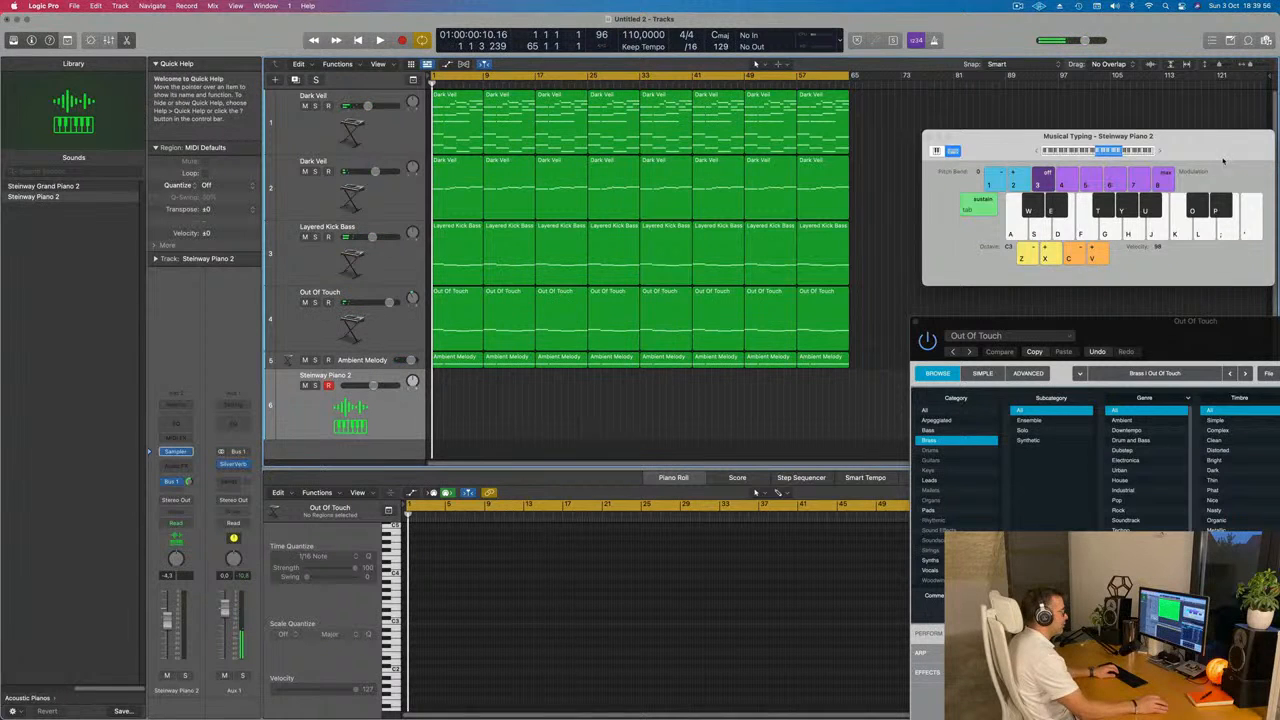
drag(1224, 141, 1096, 158)
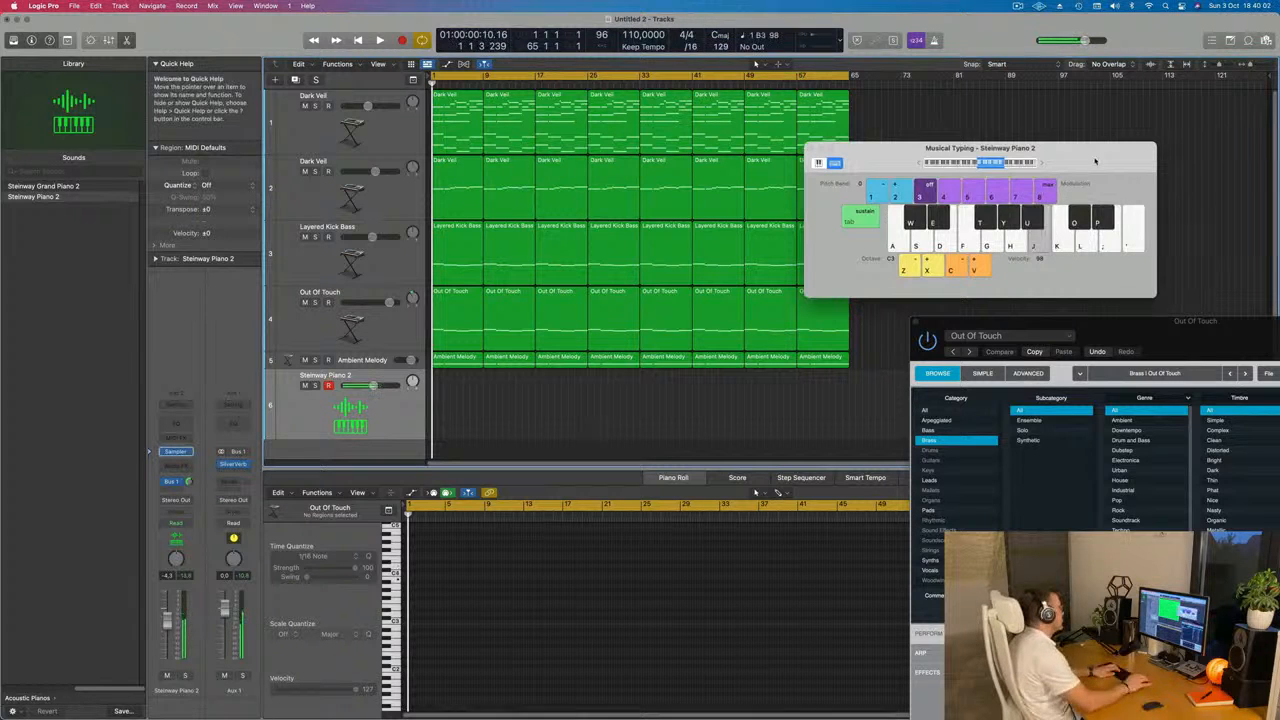
- Play the arrangement and try out piano melody notes over it with Musical Typing at octave C3
key(space)
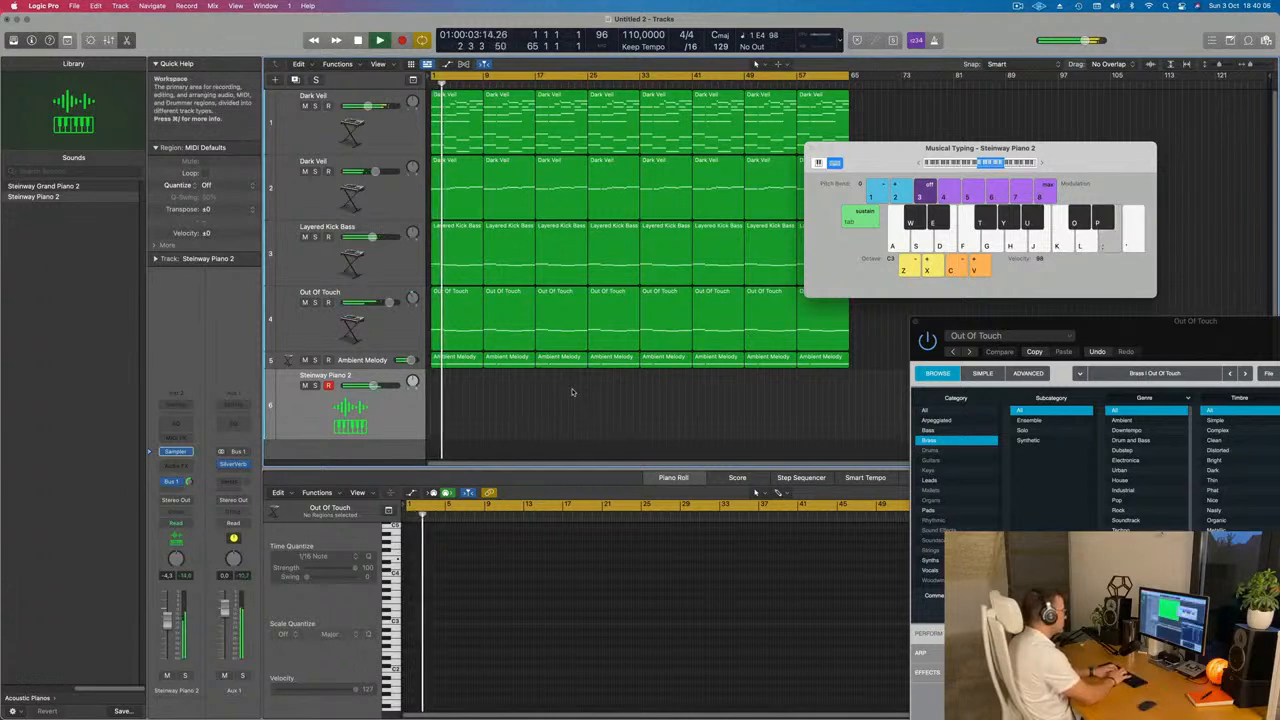
key(l)
key(semicolon)
key(l)
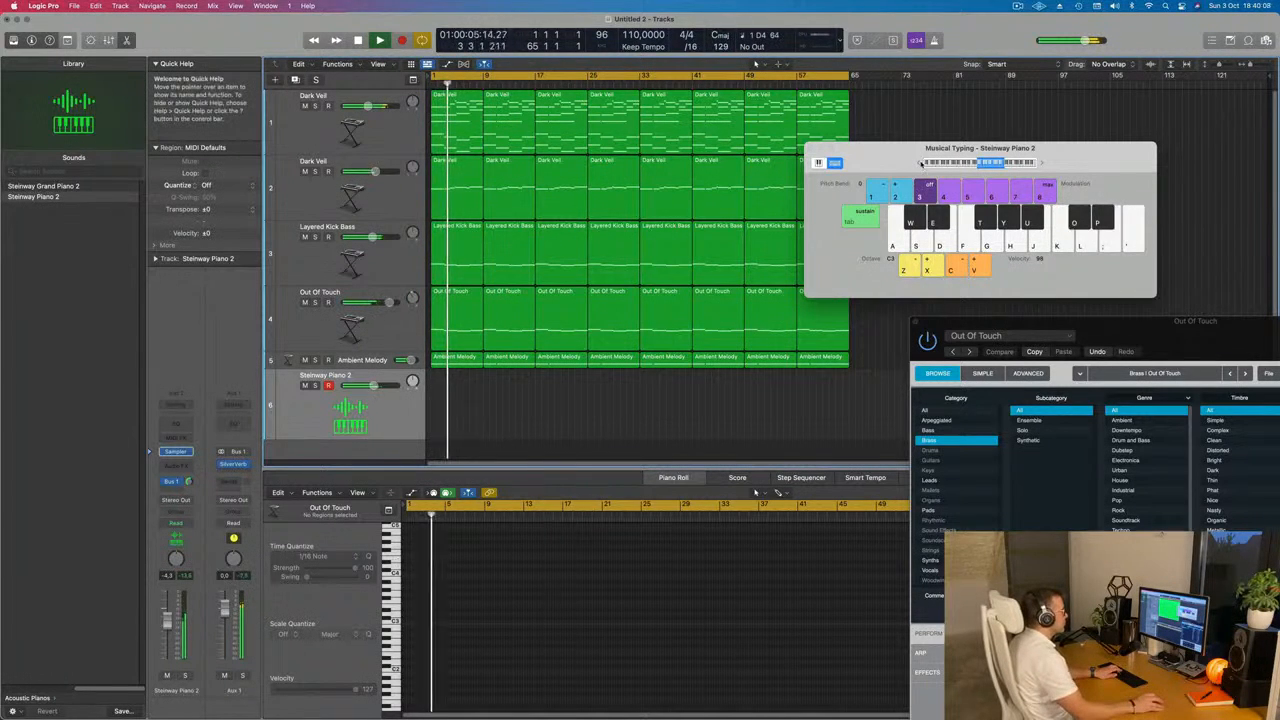
key(k)
key(l)
key(d)
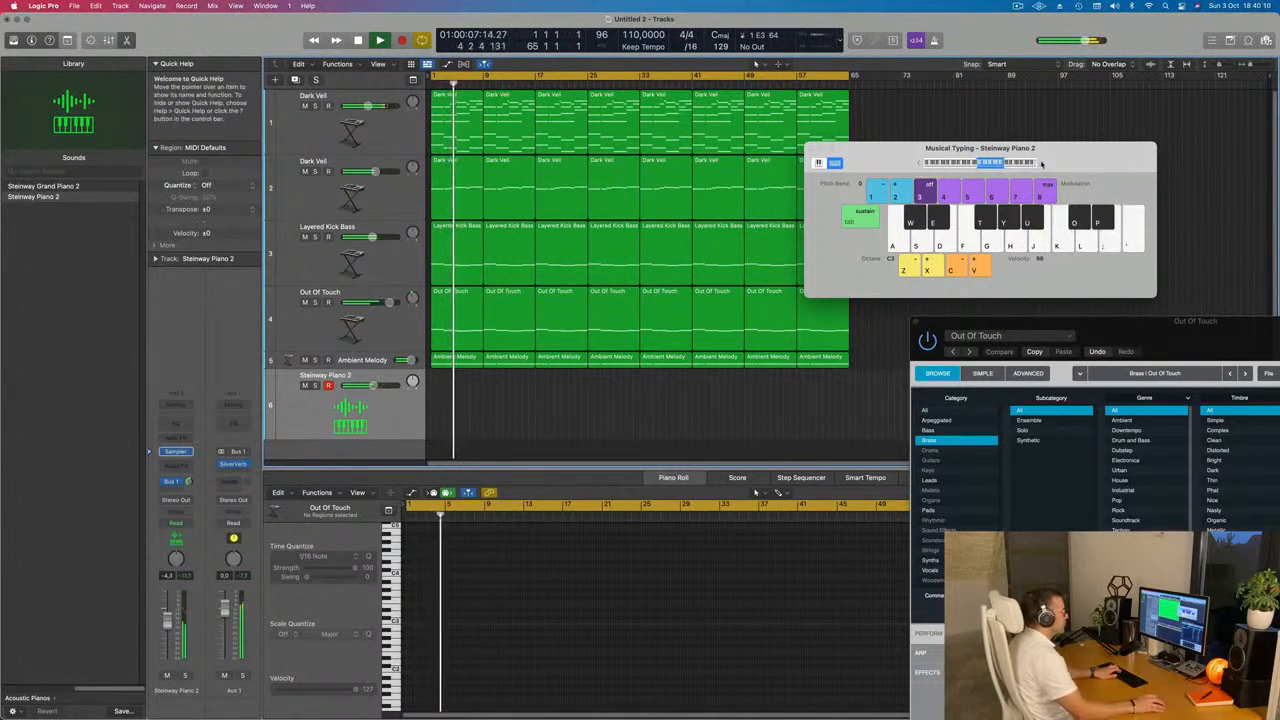
- Shift Musical Typing up to octave C4 and raise the Steinway Piano 2 volume to -1.6 dB while trying out notes
key(x)
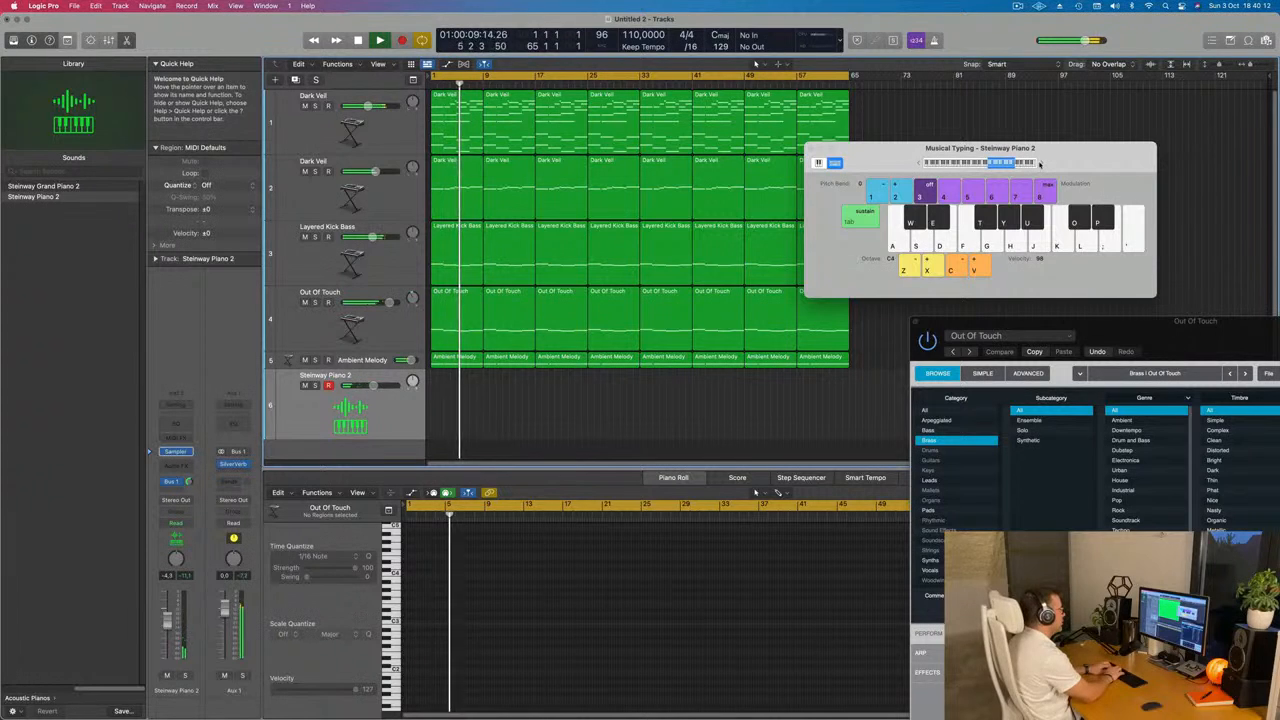
key(k)
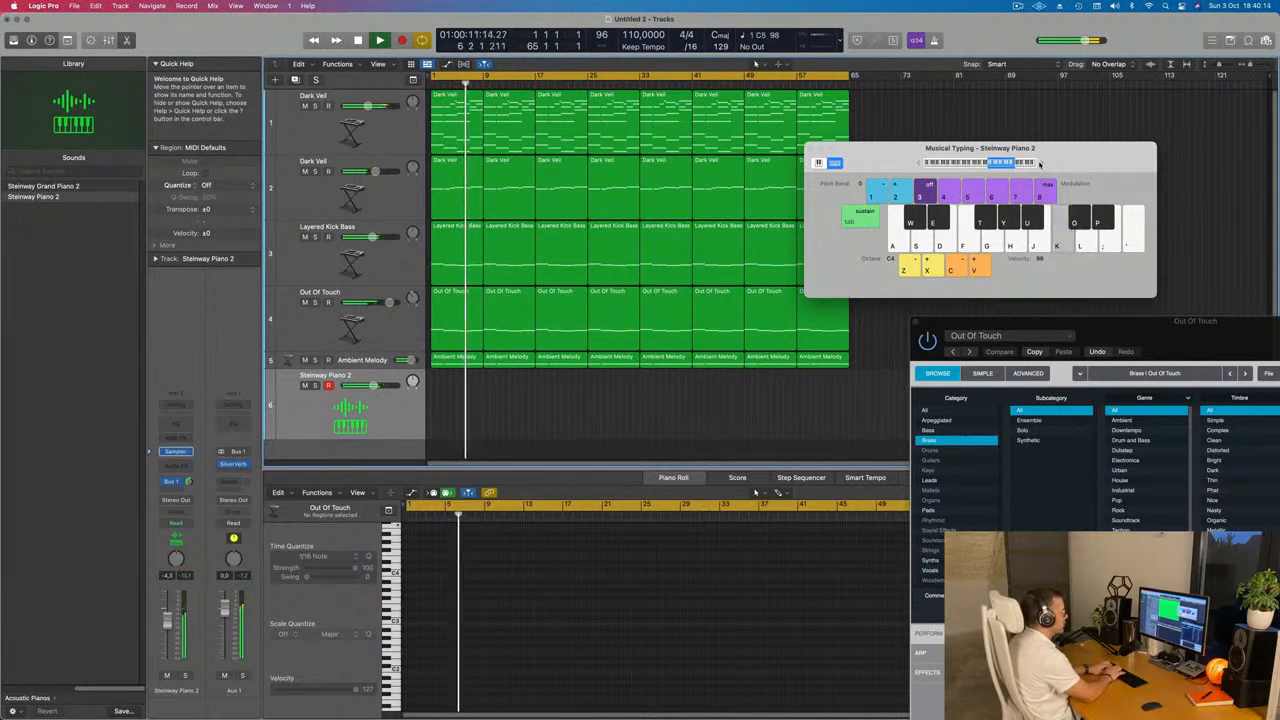
key(f)
key(d)
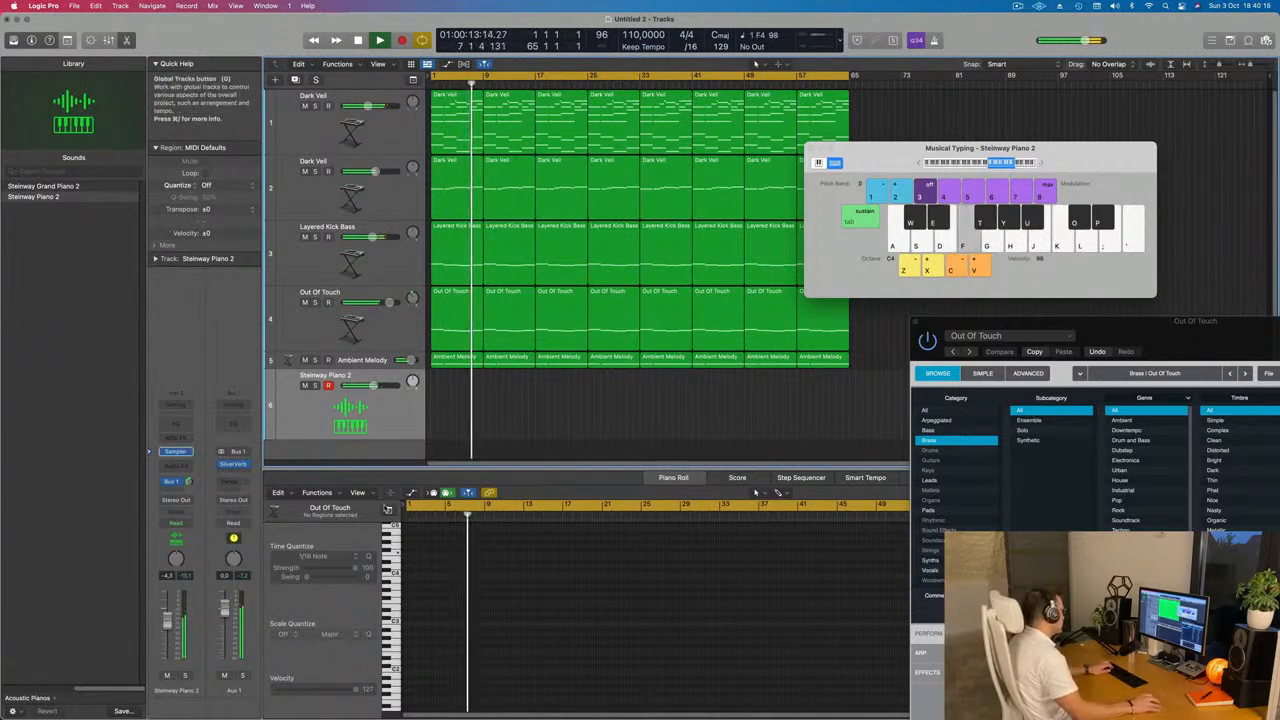
key(g)
drag(169, 613, 169, 610)
key(g)
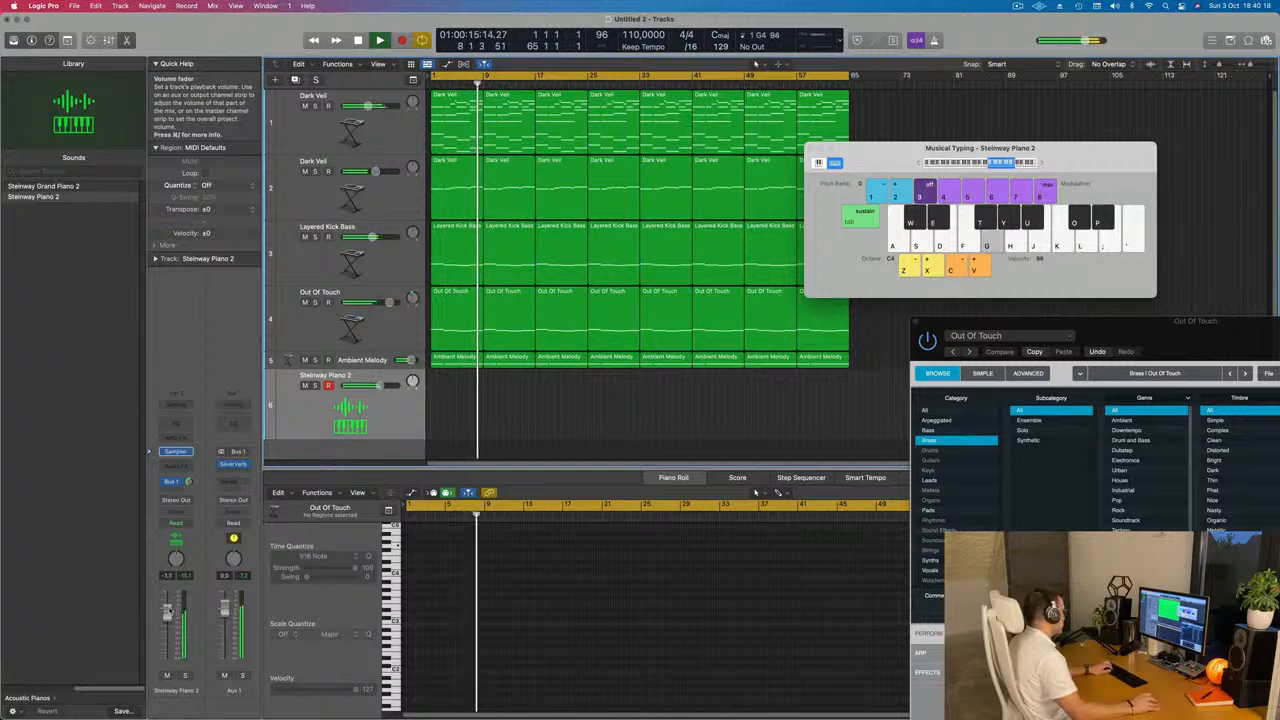
- Improvise a descending piano phrase from E5 over the playing track to find a melody
key(semicolon)
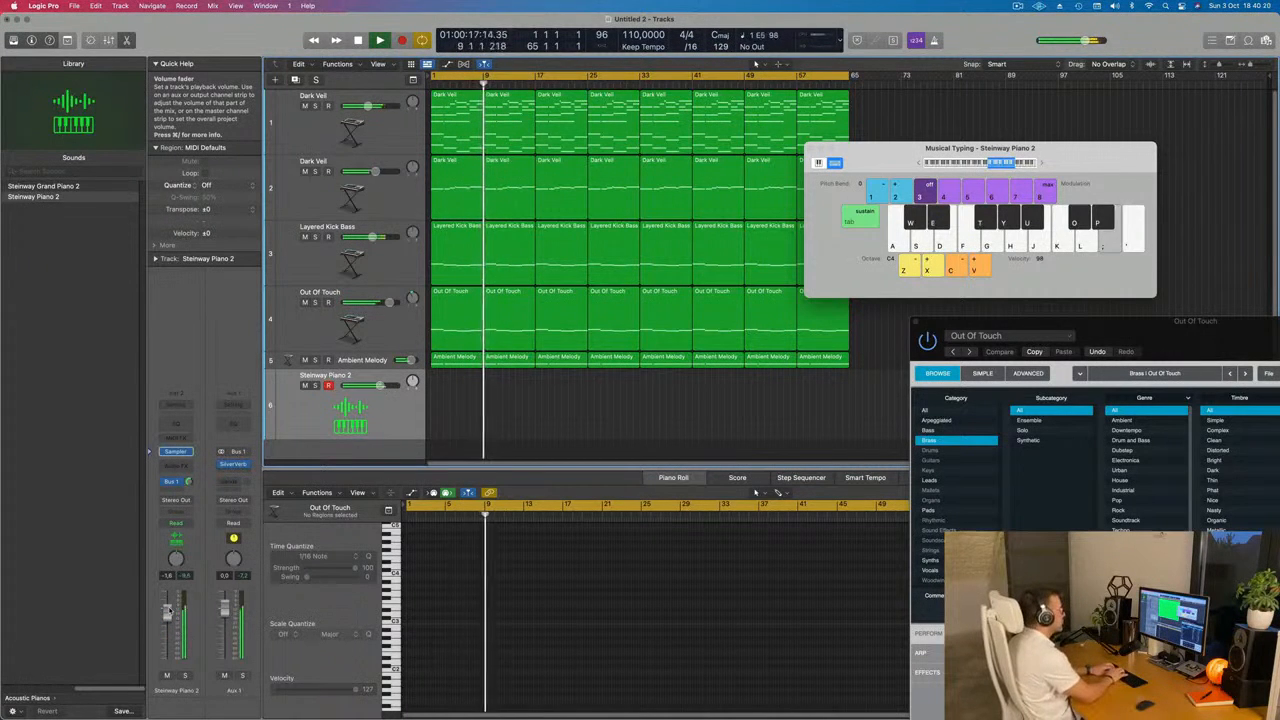
key(l)
key(j)
key(j)
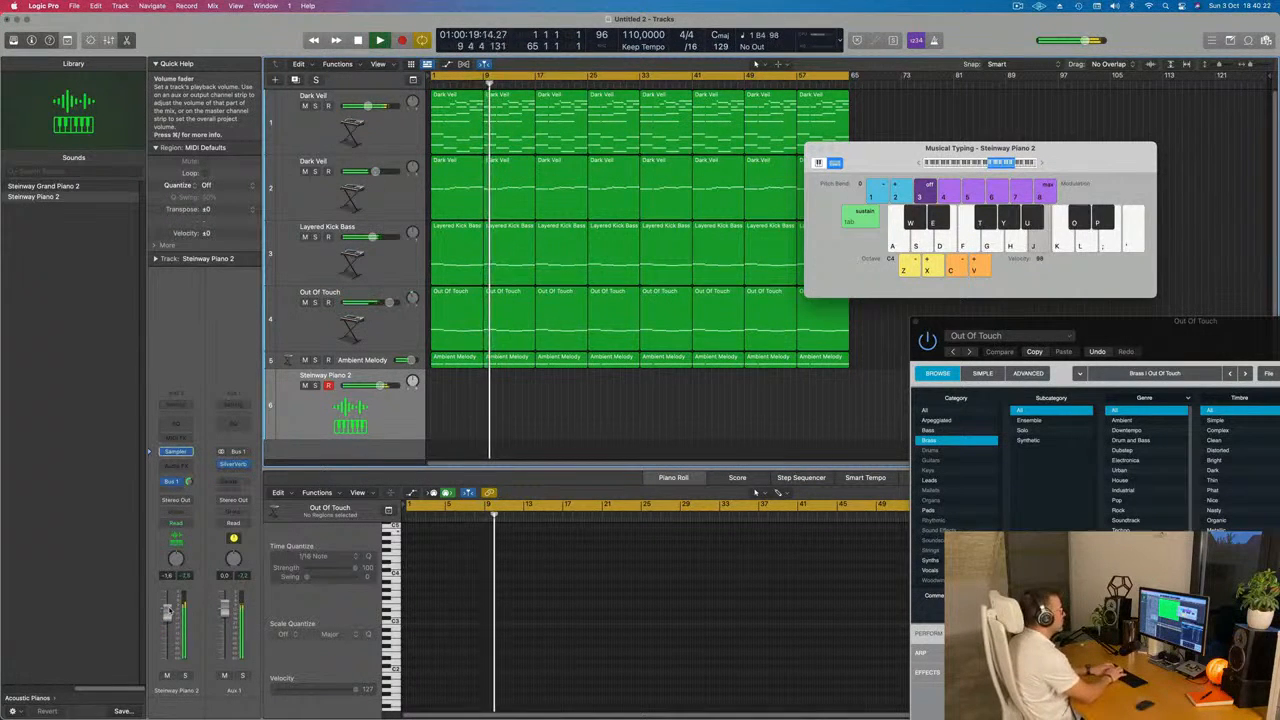
key(k)
key(h)
key(j)
key(g)
key(h)
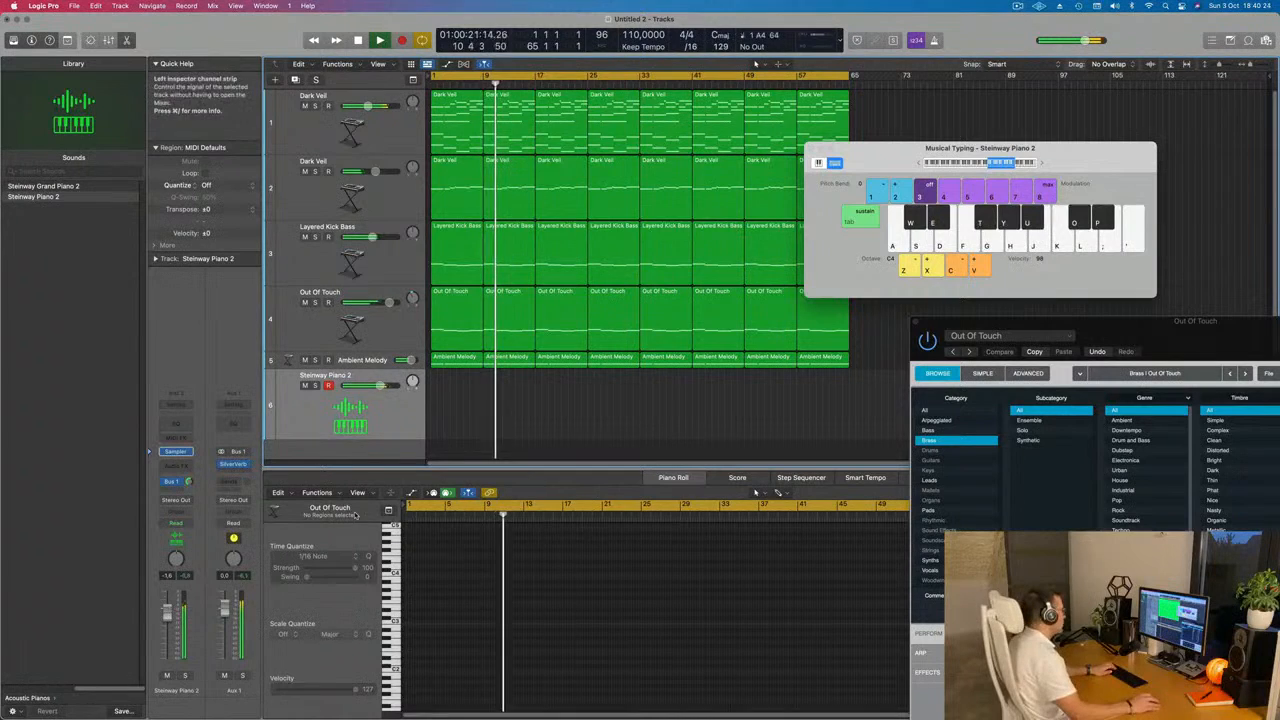
- Check the first Layered Kick Bass region's notes in the Piano Roll and test black-key piano notes against them
click(450, 237)
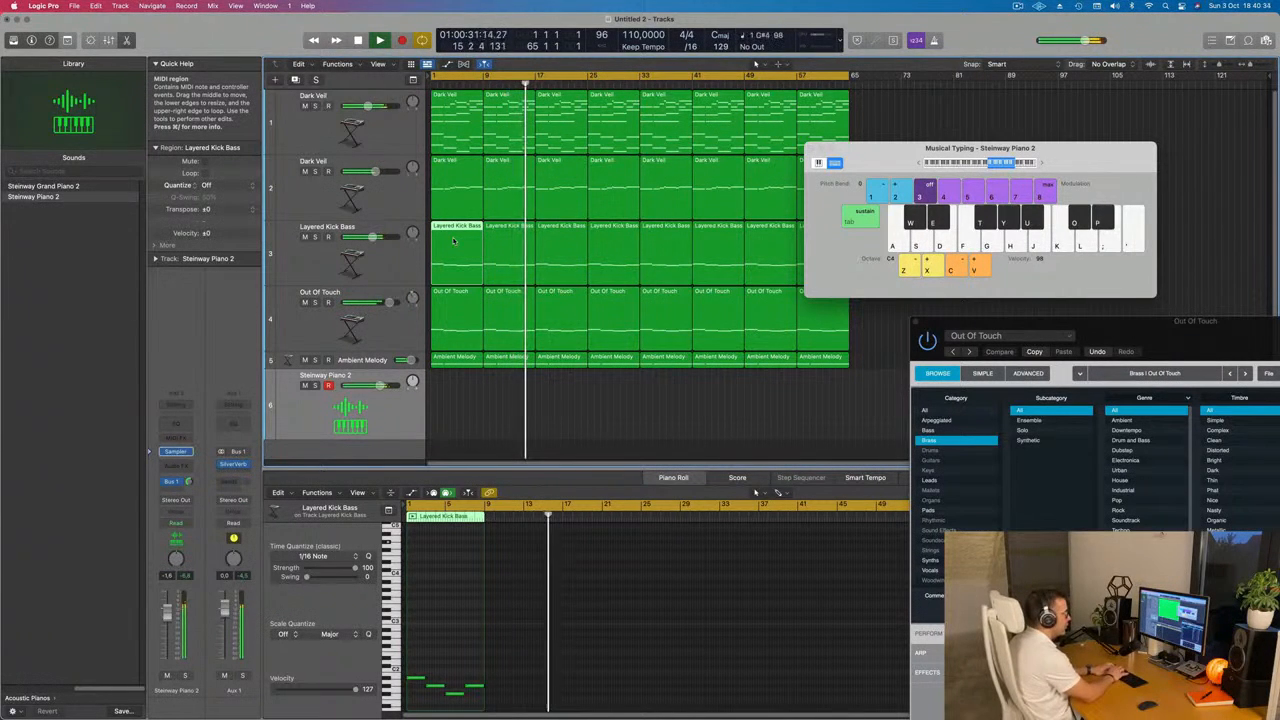
key(u)
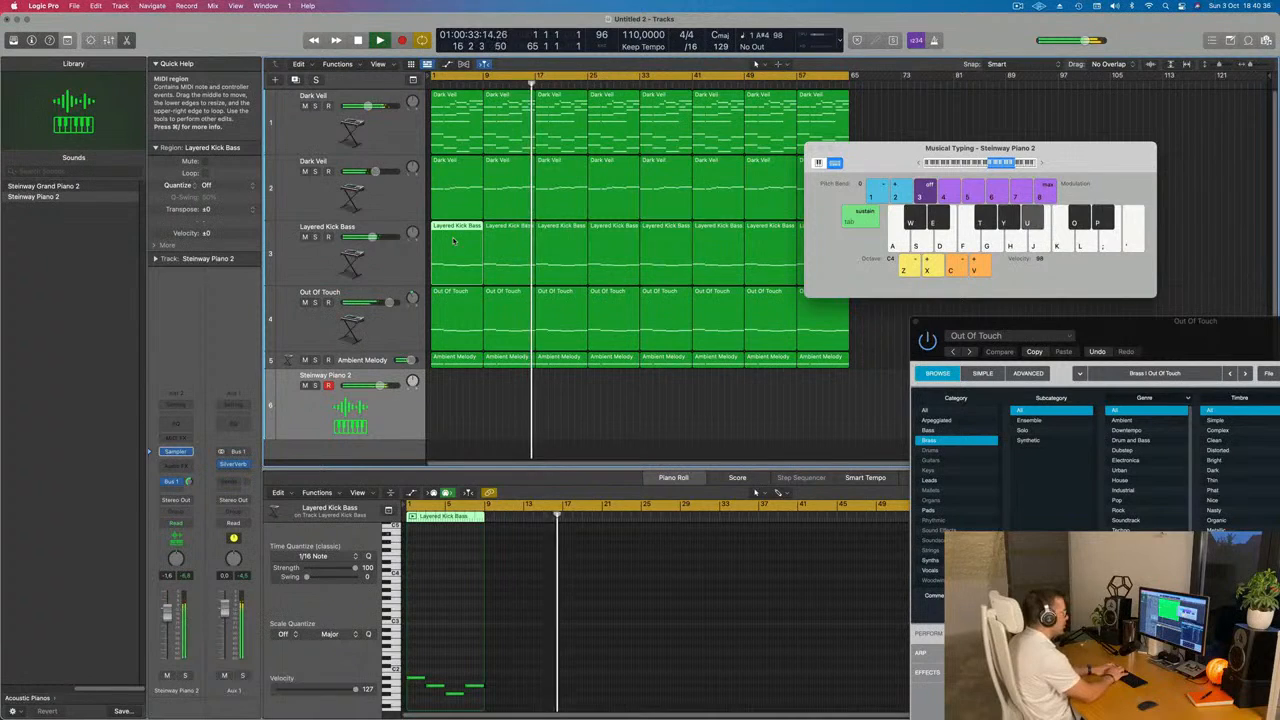
key(p)
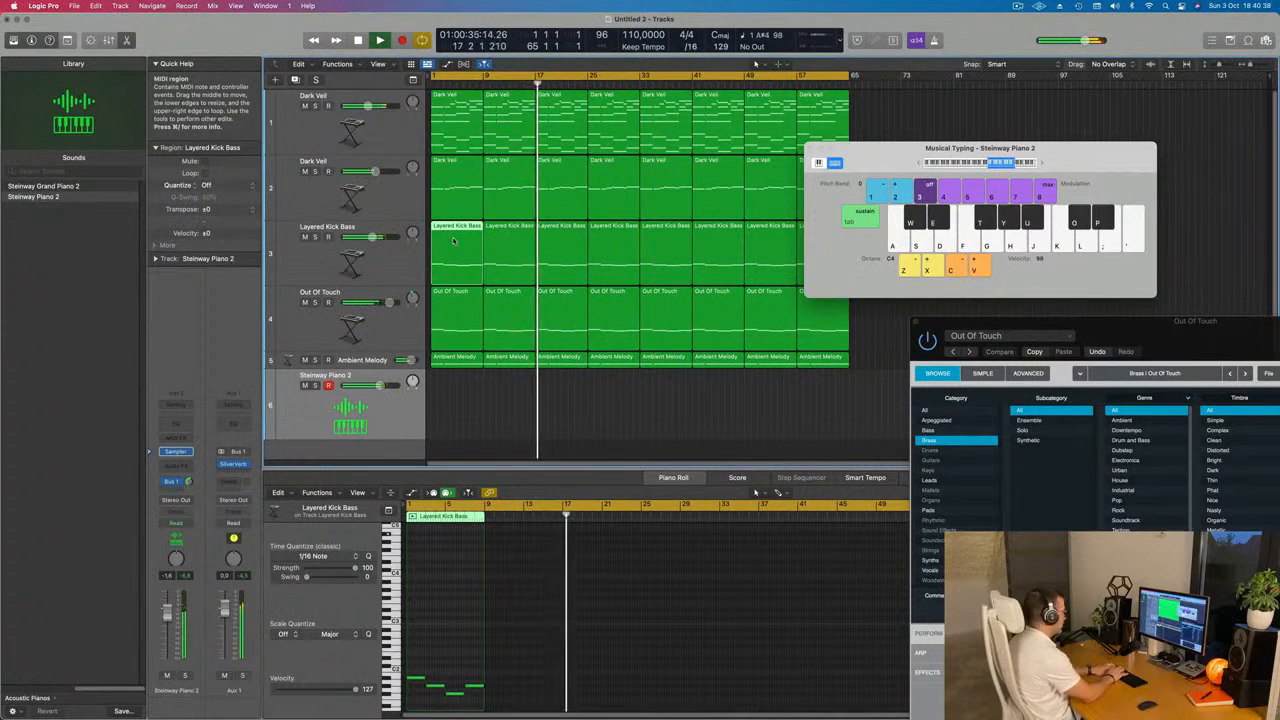
- Record a short black-key piano melody on the Steinway Piano 2 track from about bar 25 and stop the recording
key(r)
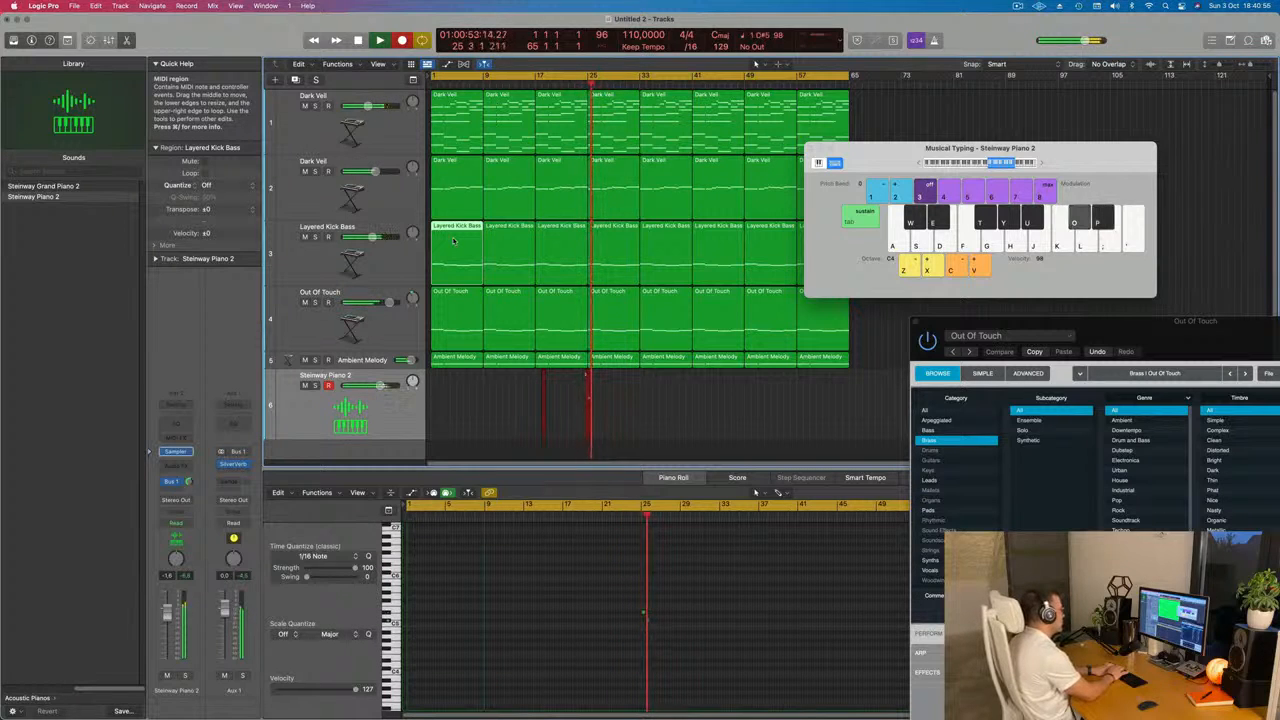
key(o)
key(y)
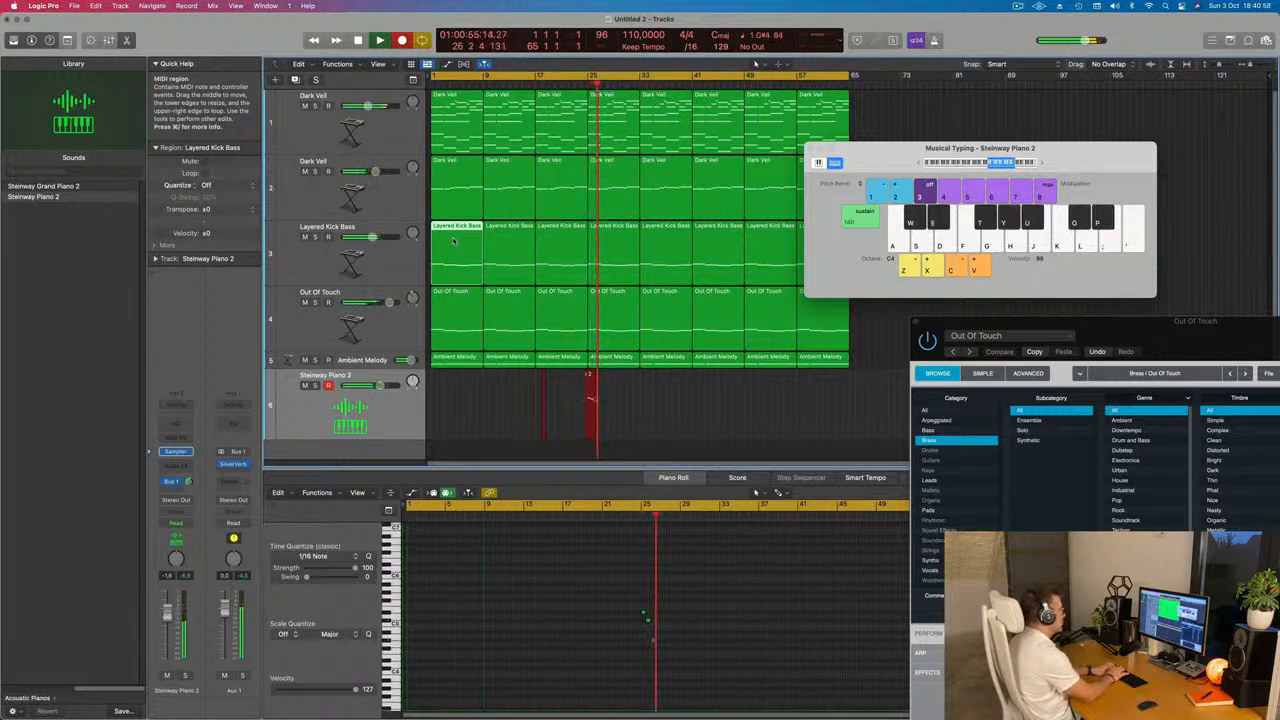
key(p)
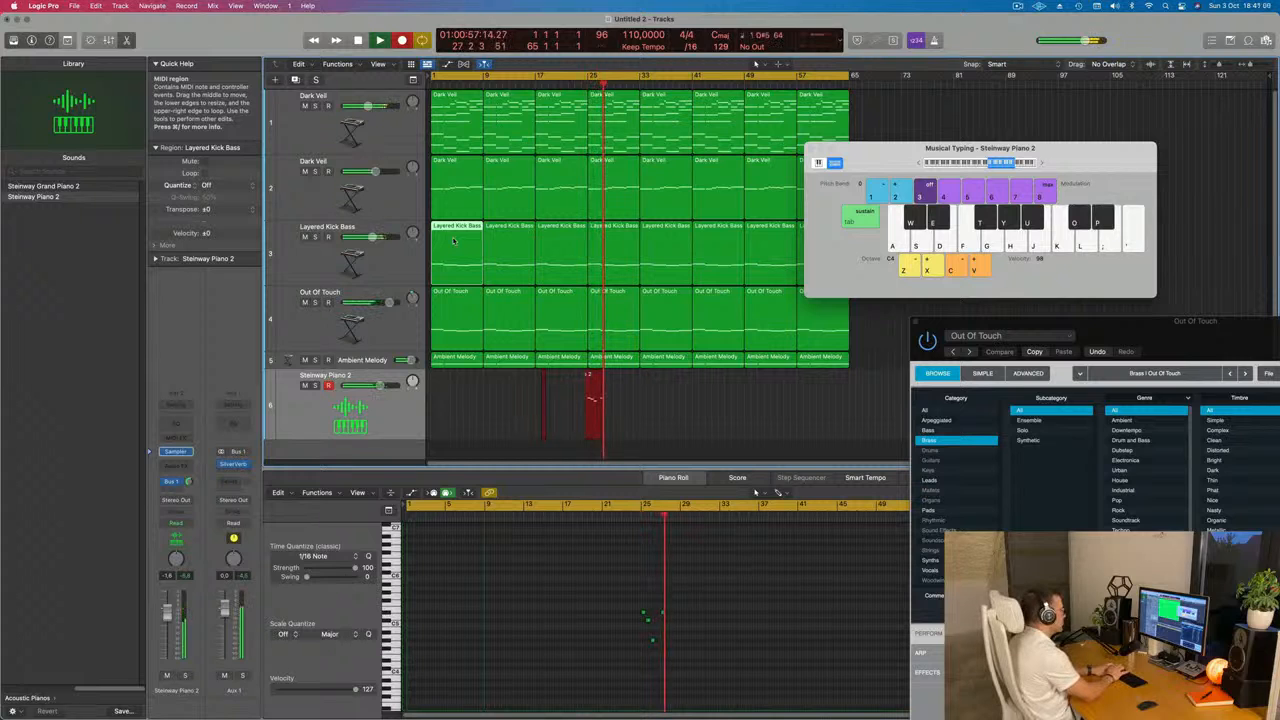
key(o)
key(u)
key(t)
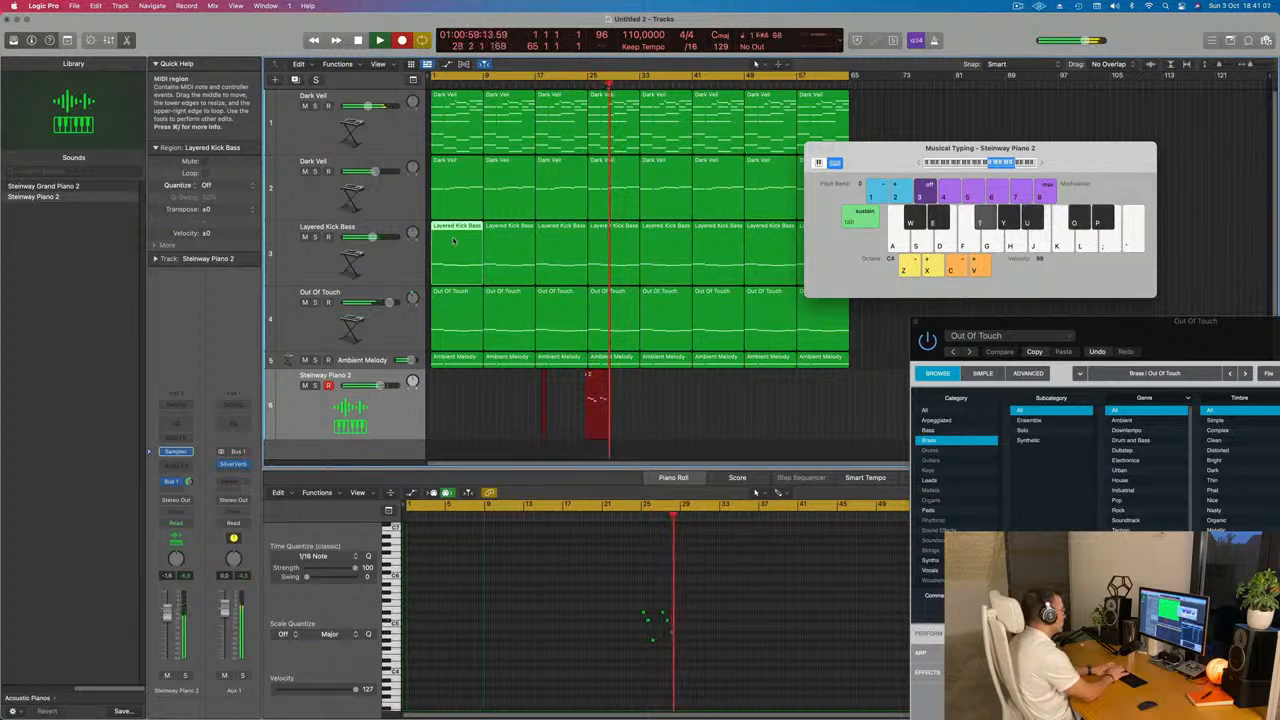
key(y)
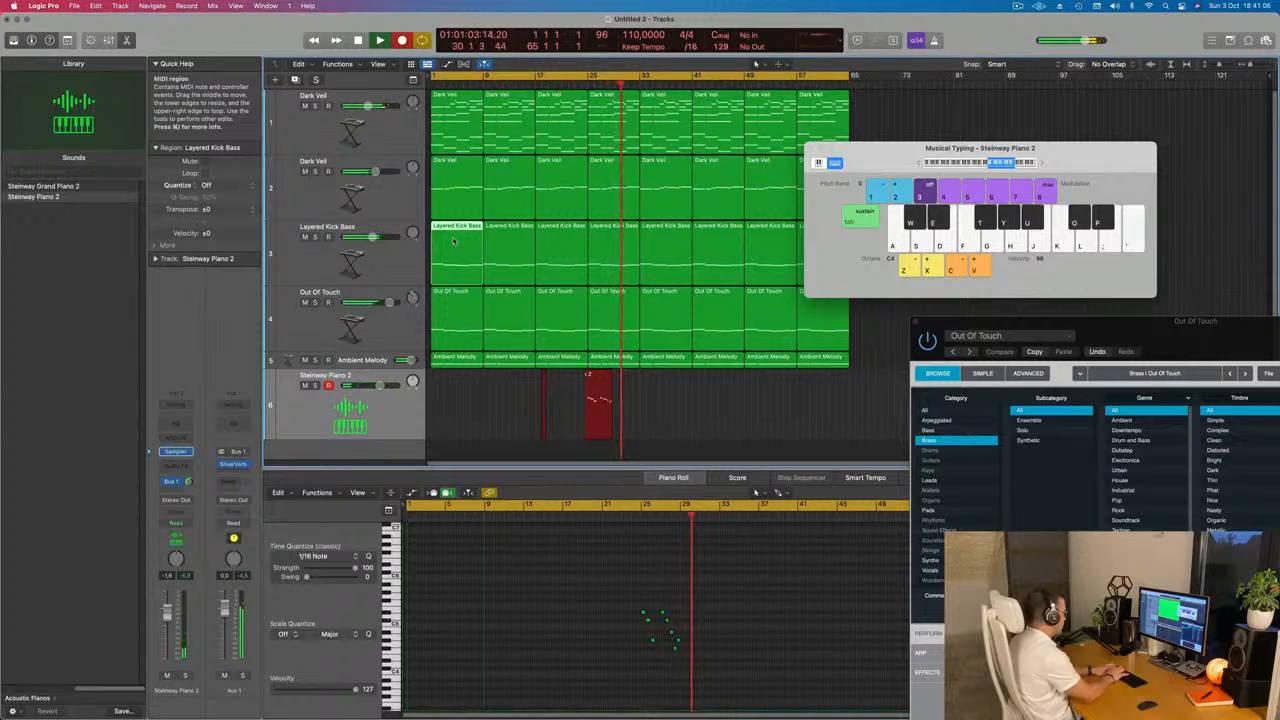
key(space)
- Start a new recording on the Steinway Piano 2 track from bar 1 and play an opening D#5, C#5, F#4, G#4, A#4 phrase around bars 3–5
key(r)
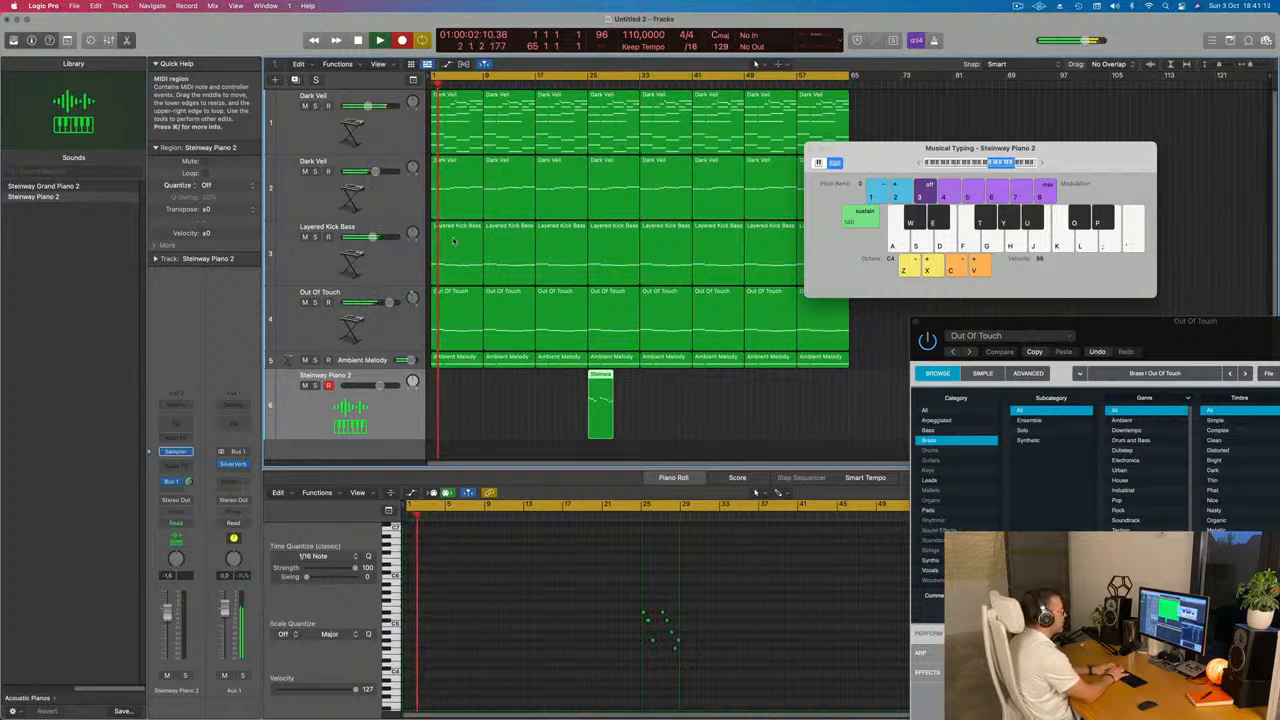
key(p)
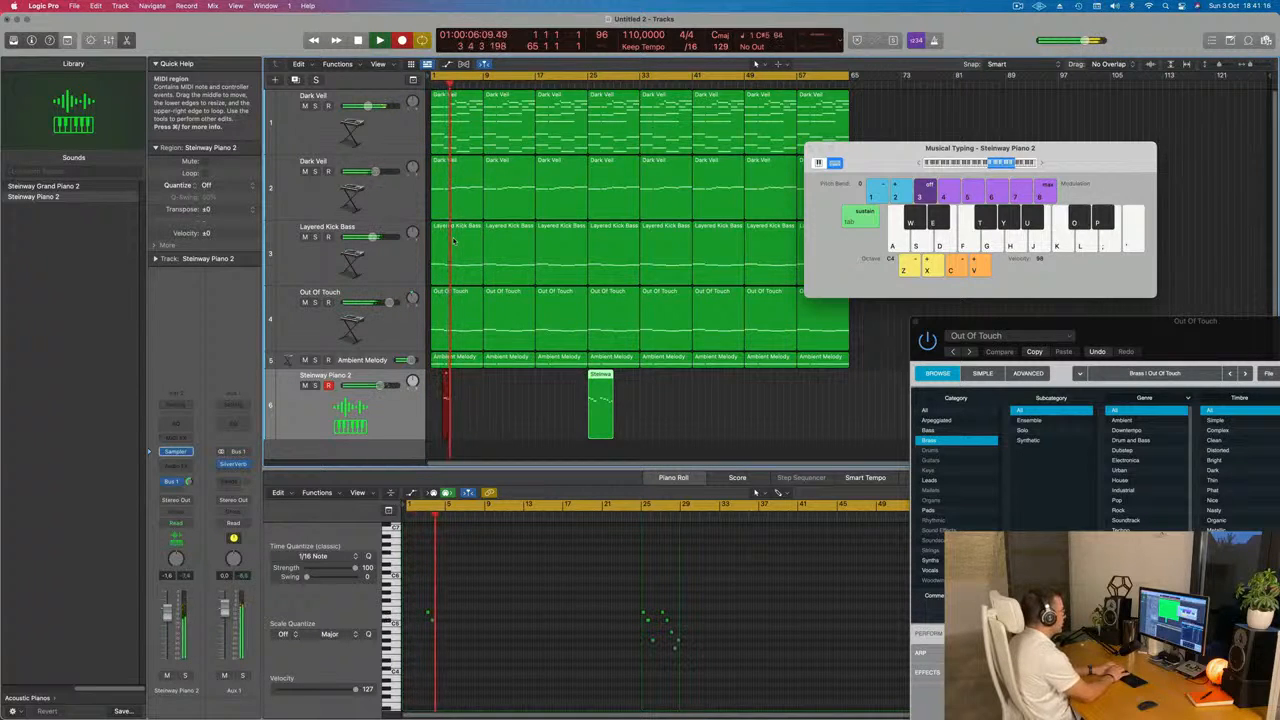
key(i)
key(t)
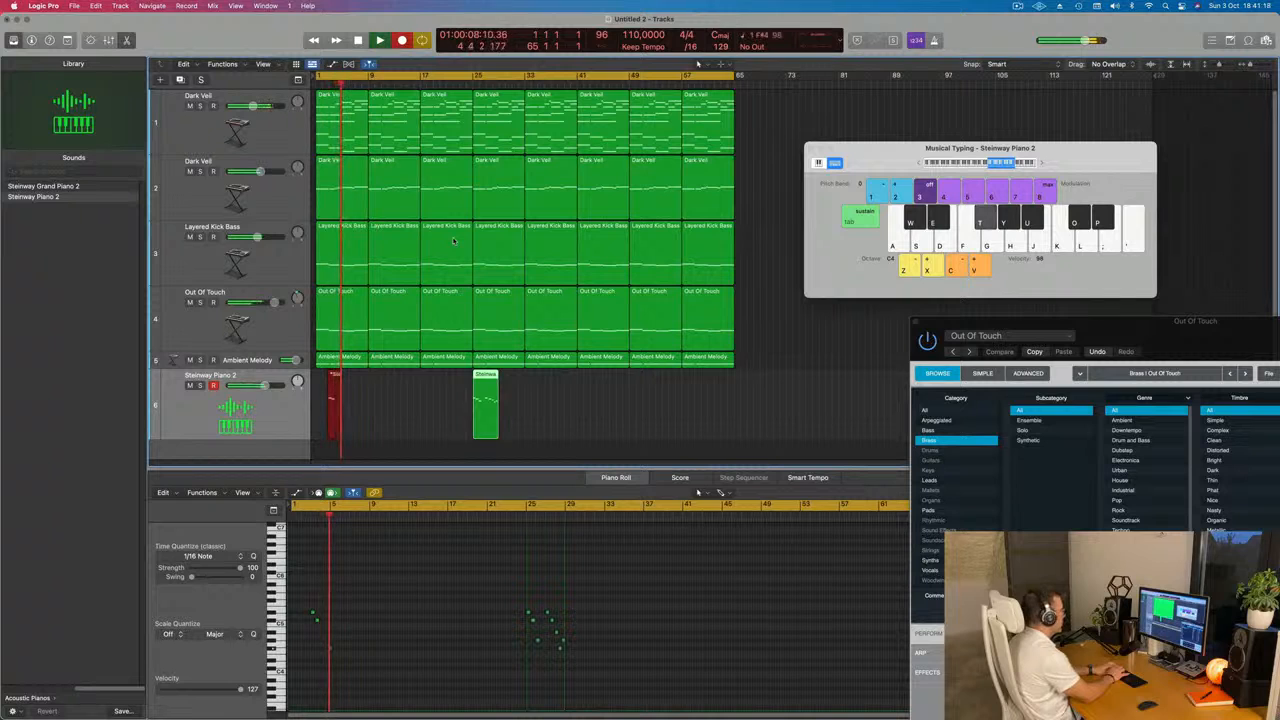
key(y)
key(u)
key(u)
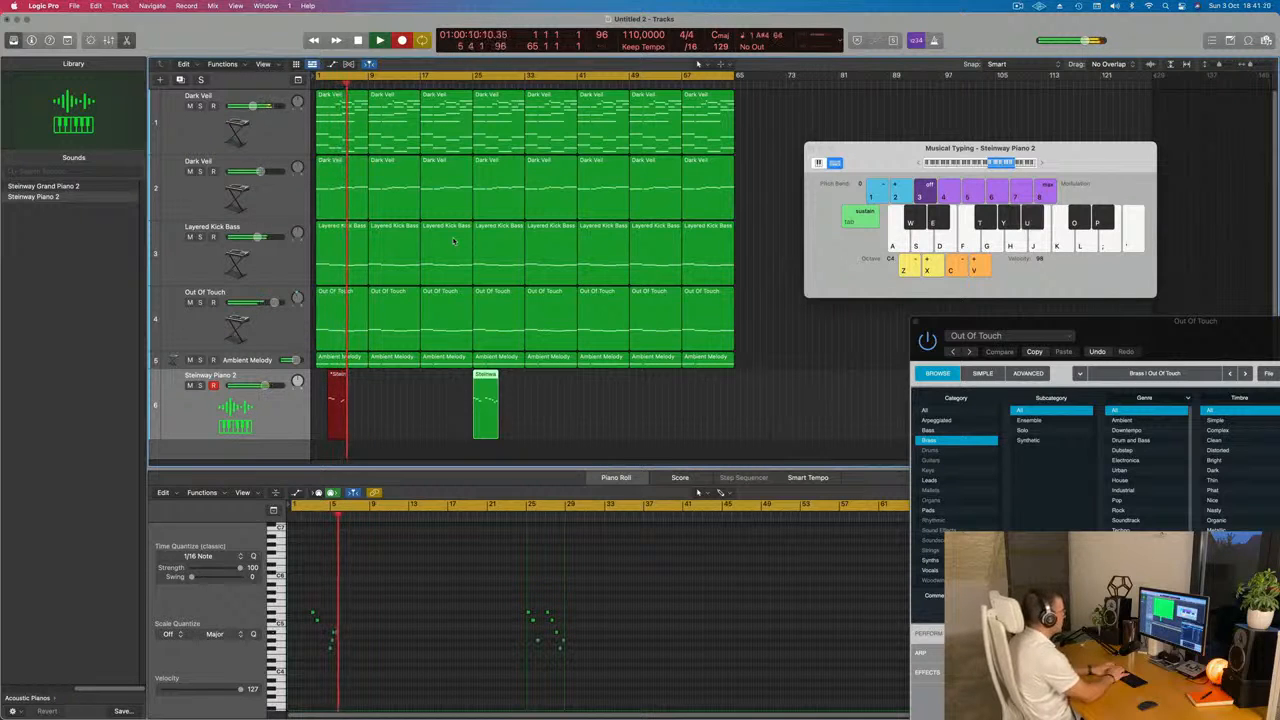
- Record a repeating pattern of A#4, C#5 and D#5 piano notes over about bars 6–9
key(u)
key(u)
key(p)
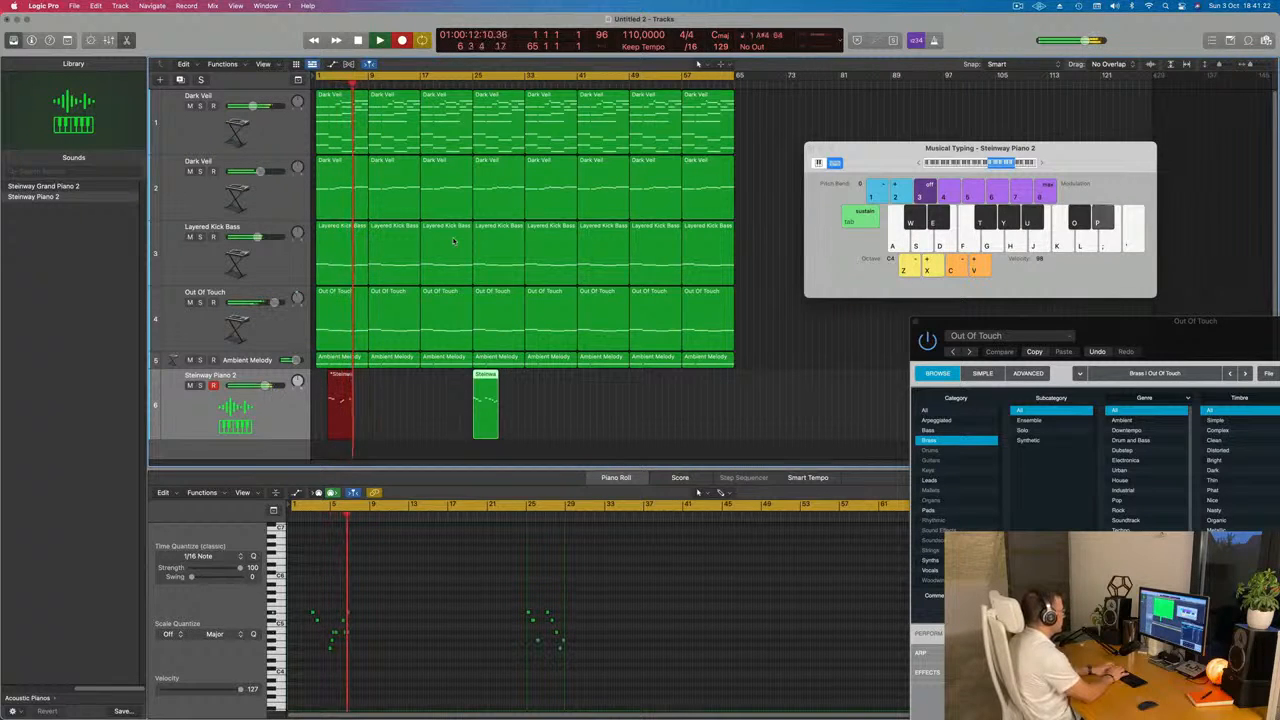
key(u)
key(o)
key(u)
key(p)
key(u)
key(u)
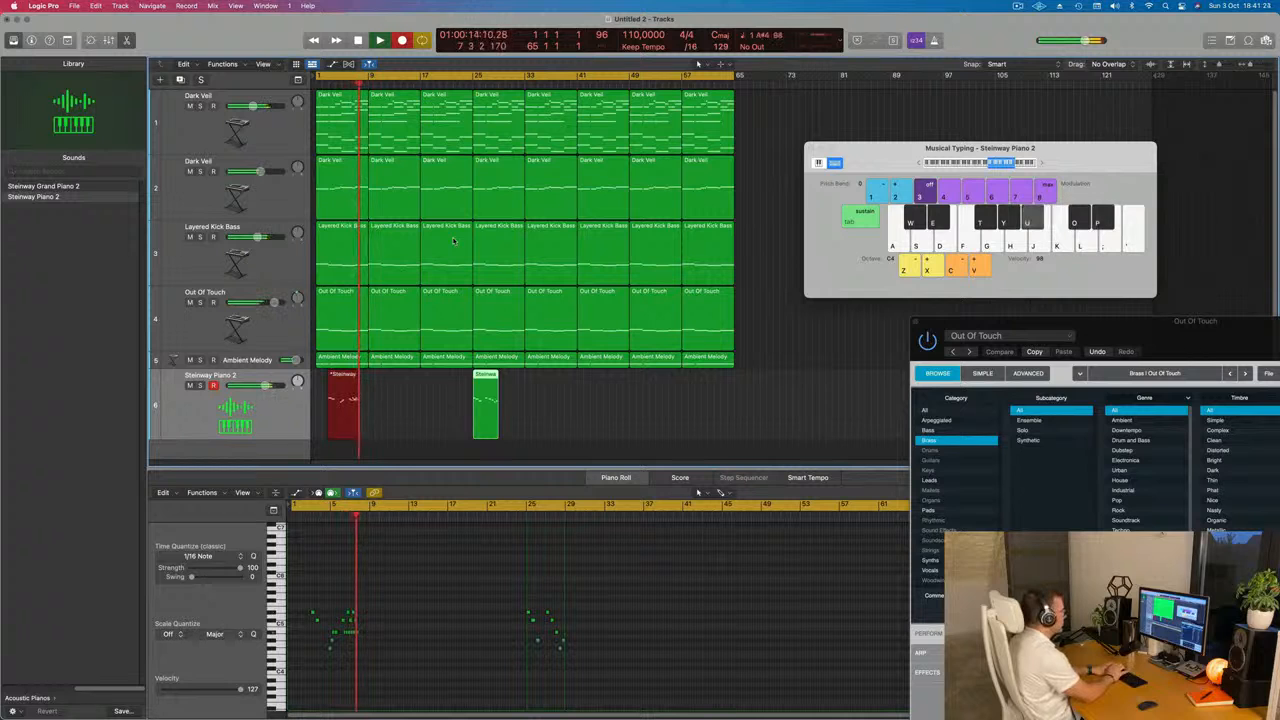
key(p)
key(u)
key(u)
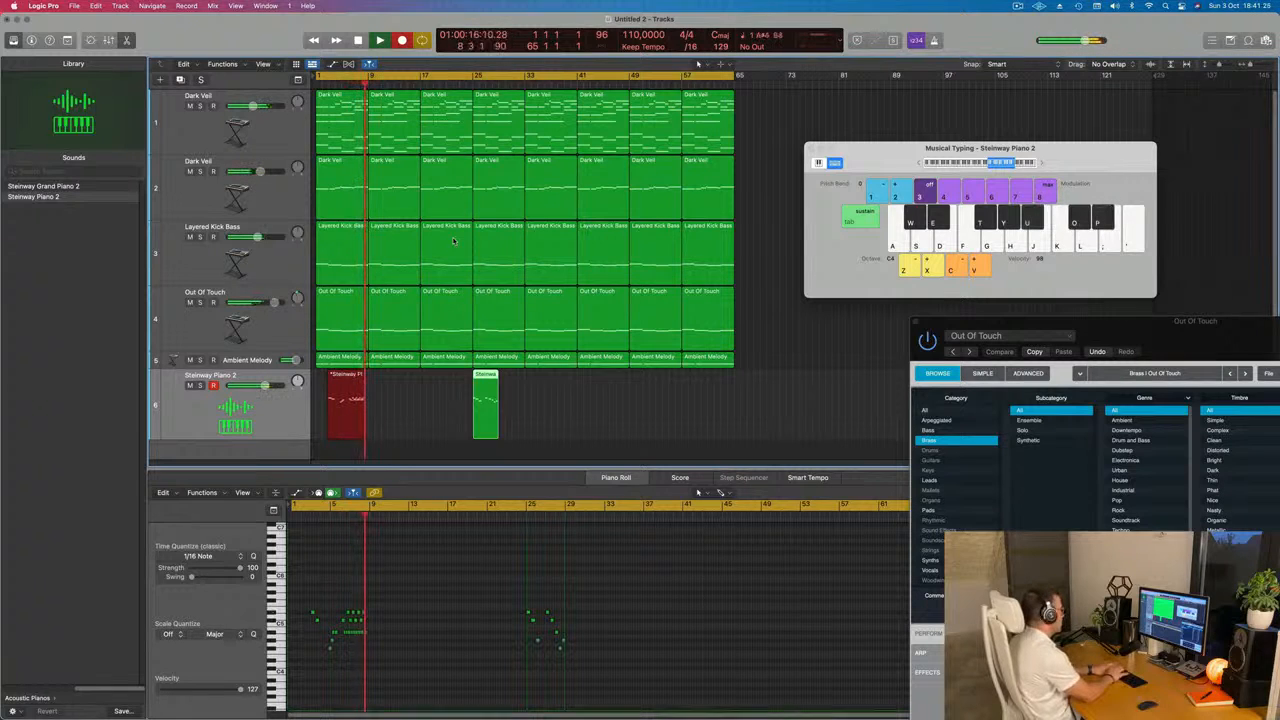
key(o)
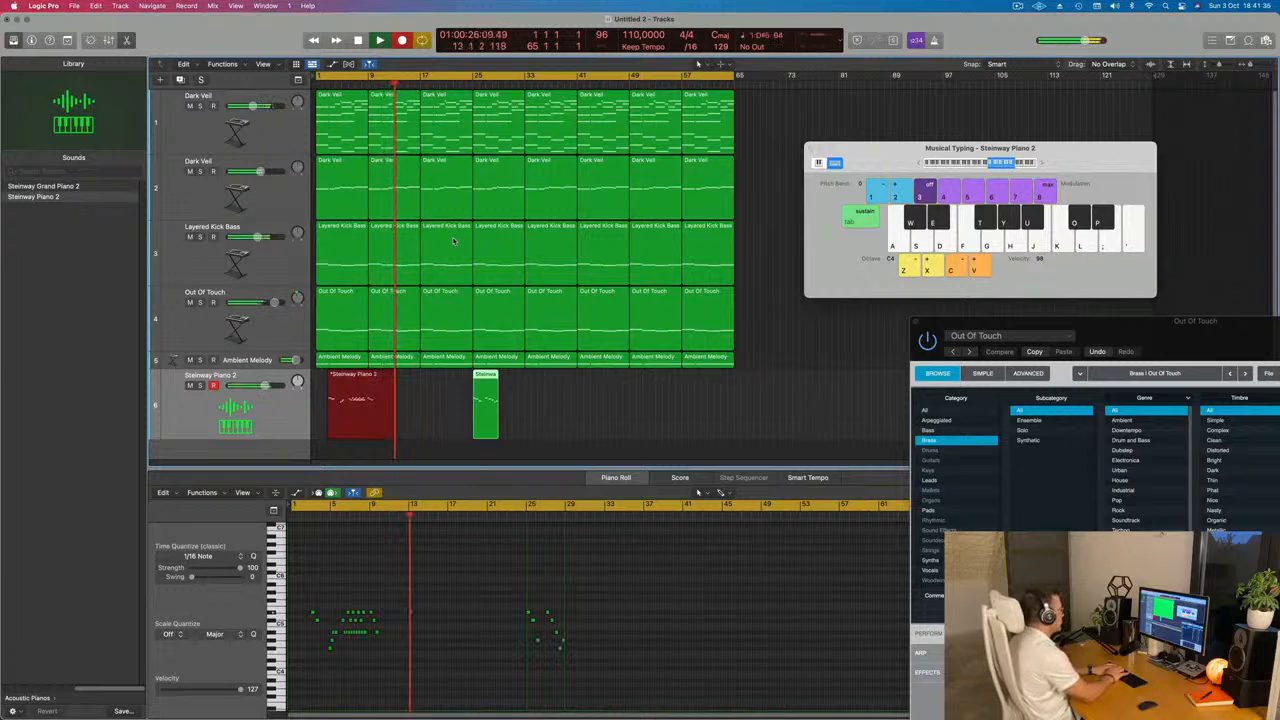
- Play the A#4, C#5 and D#5 pattern again into the piano take over about bars 13–17
key(o)
key(u)
key(p)
key(u)
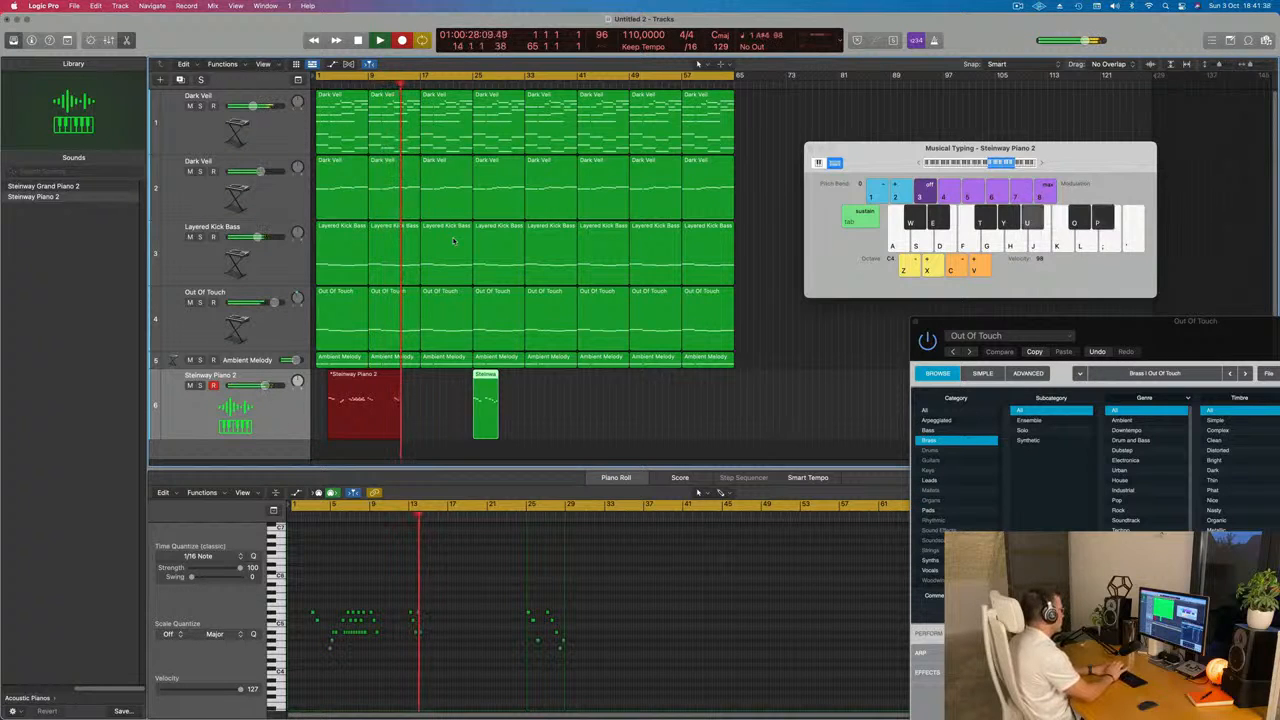
key(o)
key(u)
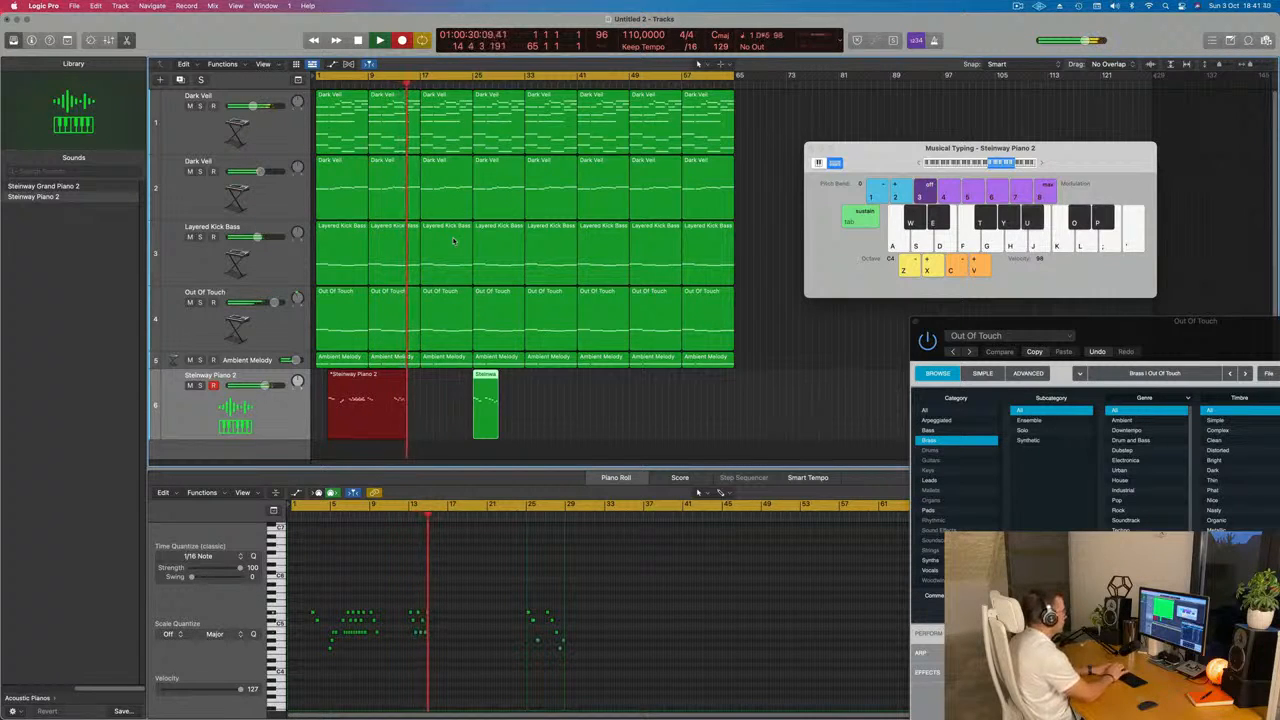
key(u)
key(o)
key(u)
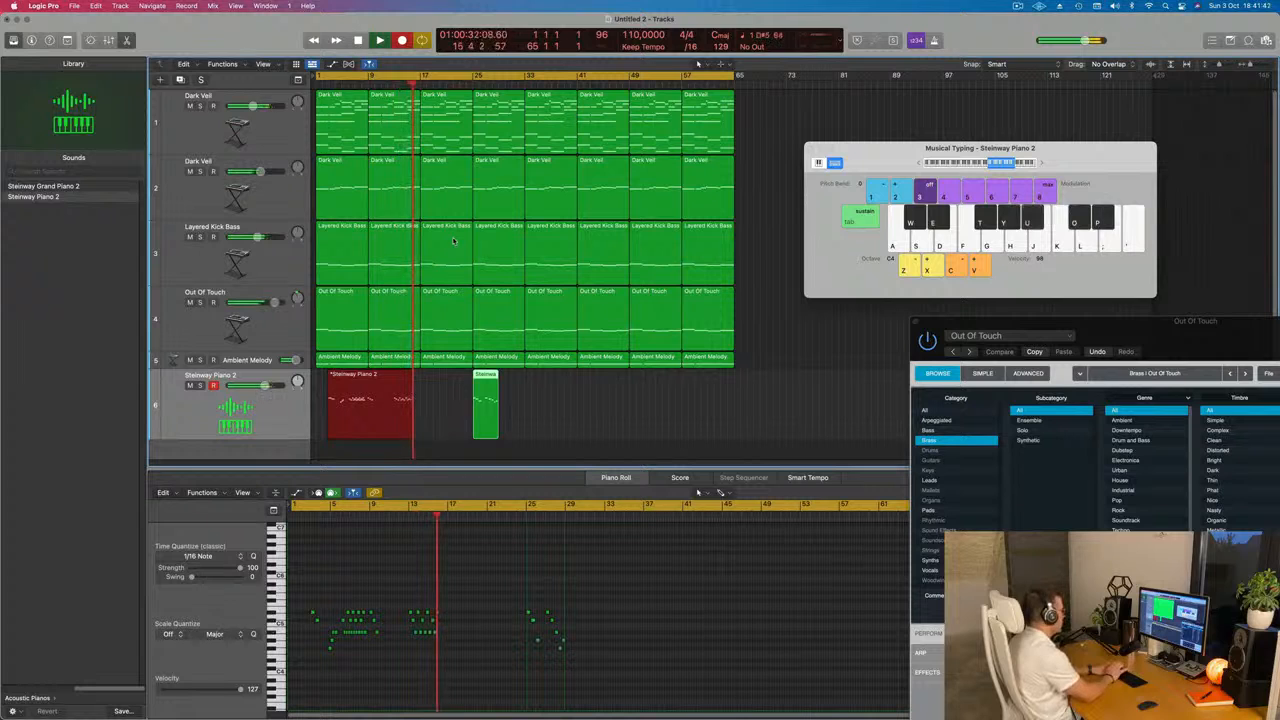
key(u)
key(u)
key(p)
key(u)
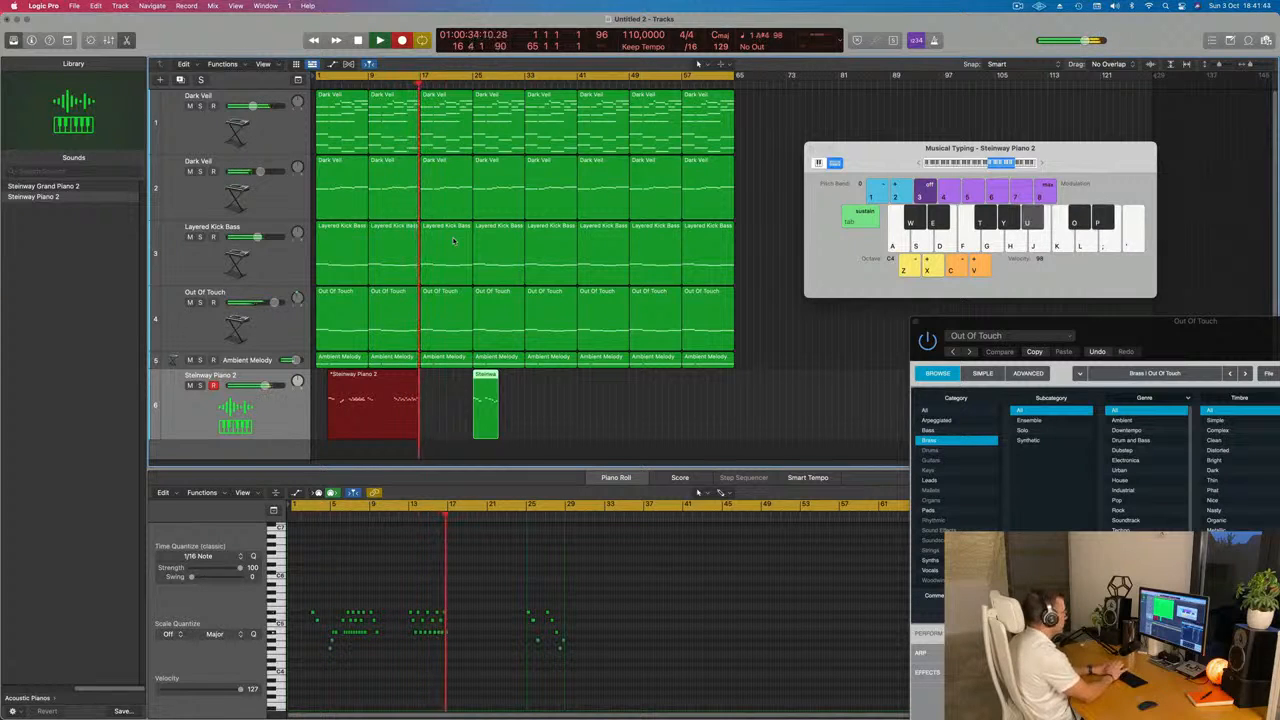
key(o)
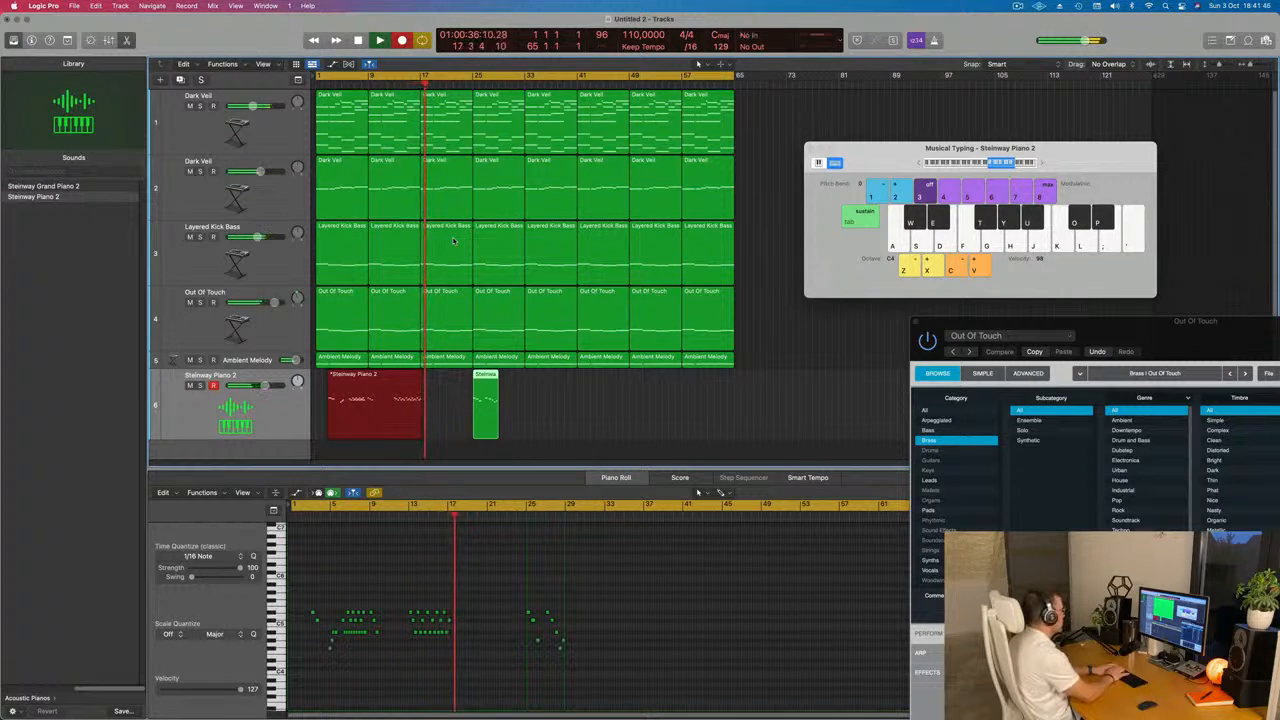
- Record a slow descending D#5, C#5, G#4 piano phrase around bars 18–20
key(p)
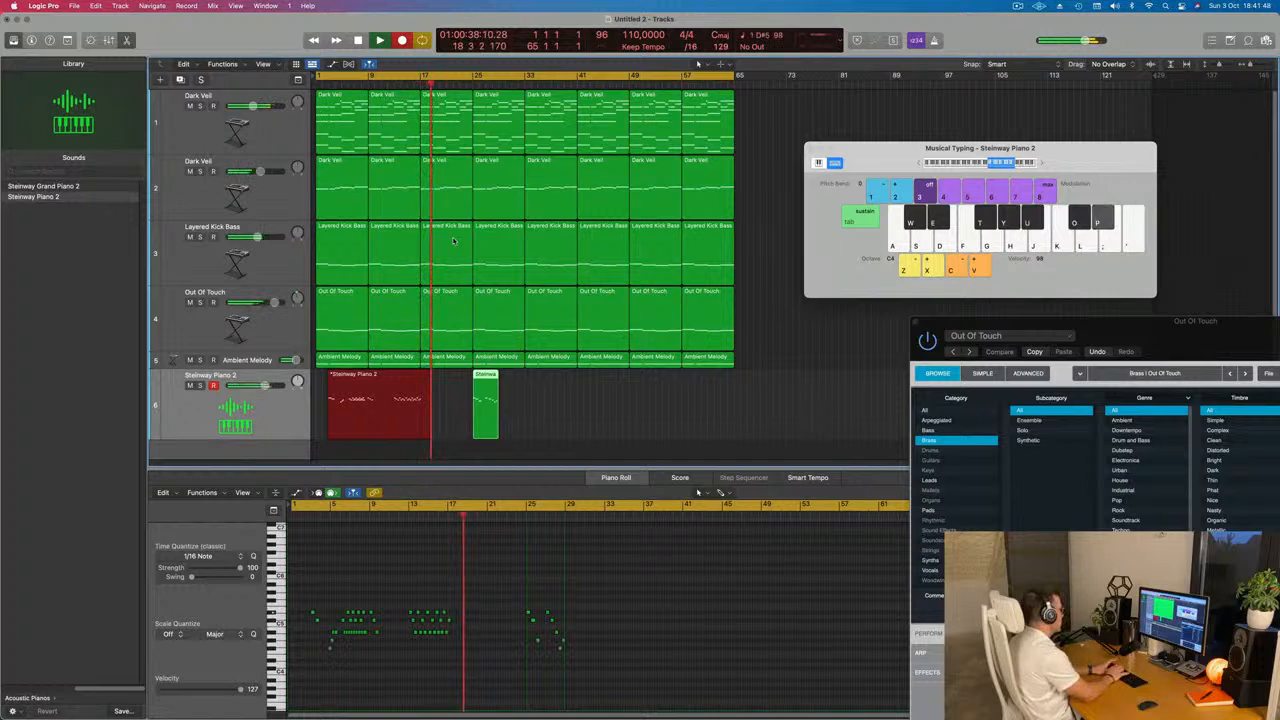
key(o)
key(y)
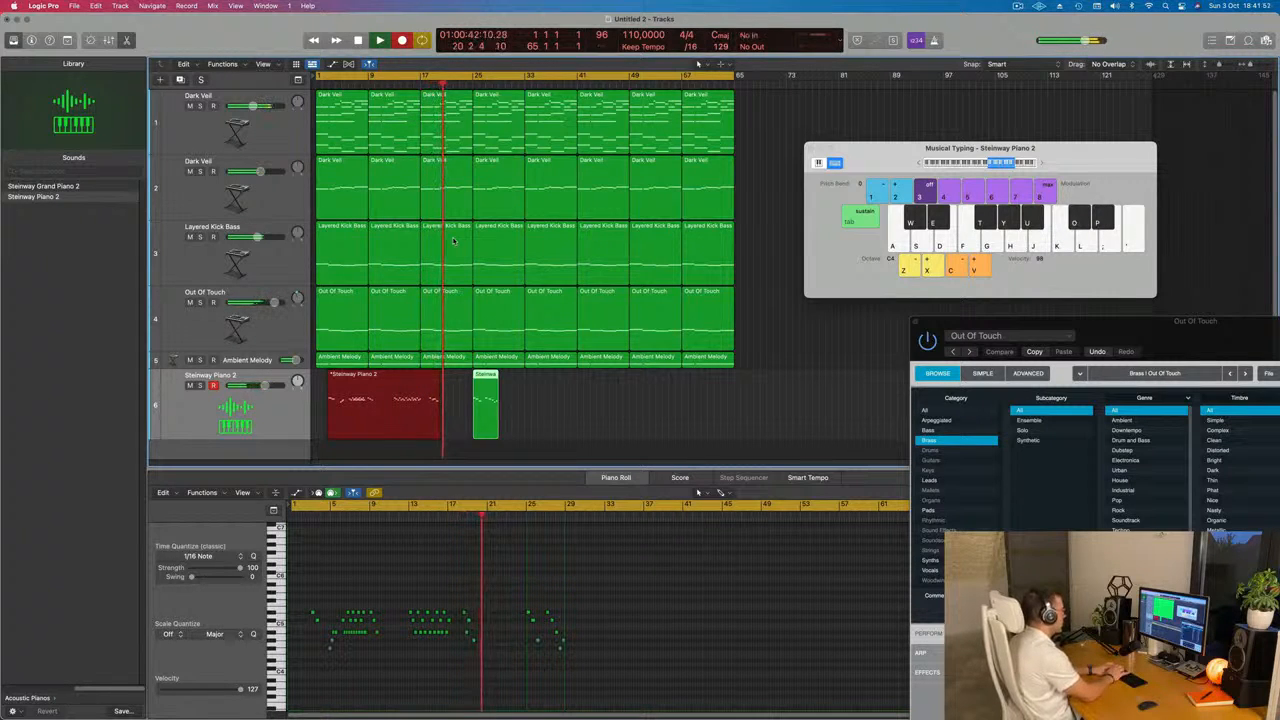
- Continue the piano take with a faster run of A#4, C#5 and D#5 notes over about bars 20–23
key(p)
key(u)
key(o)
key(p)
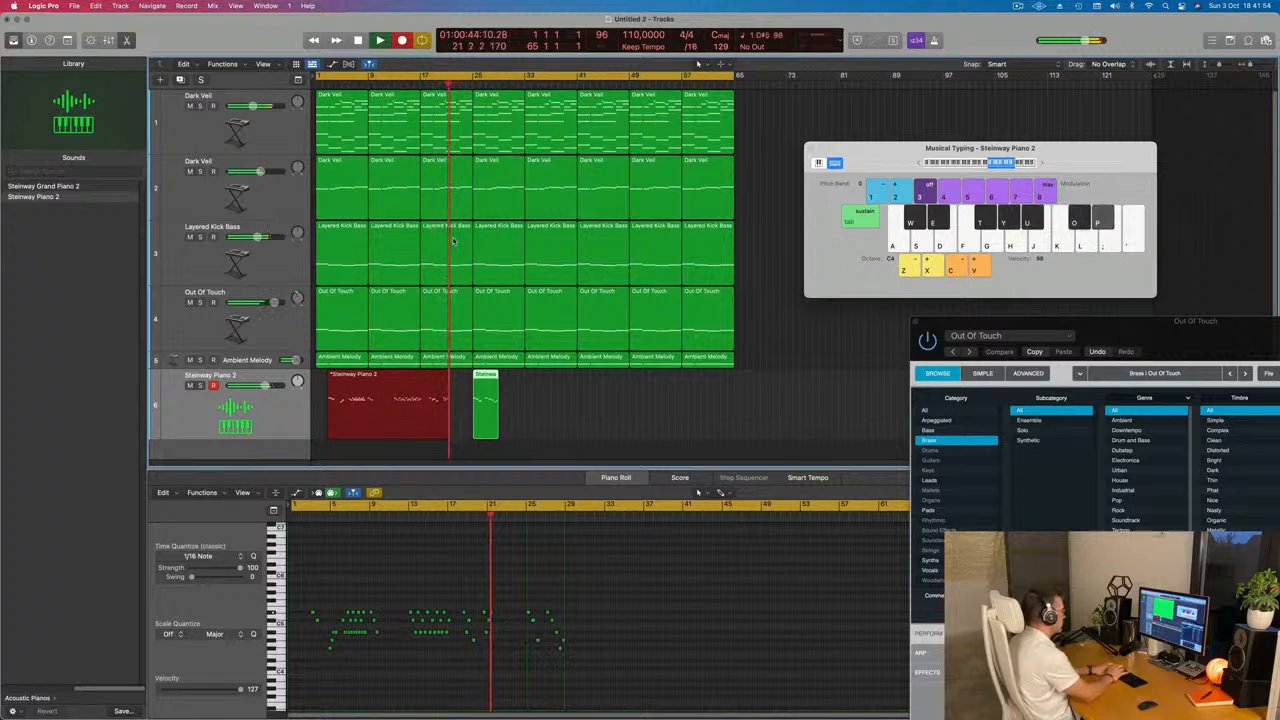
key(o)
key(u)
key(p)
key(o)
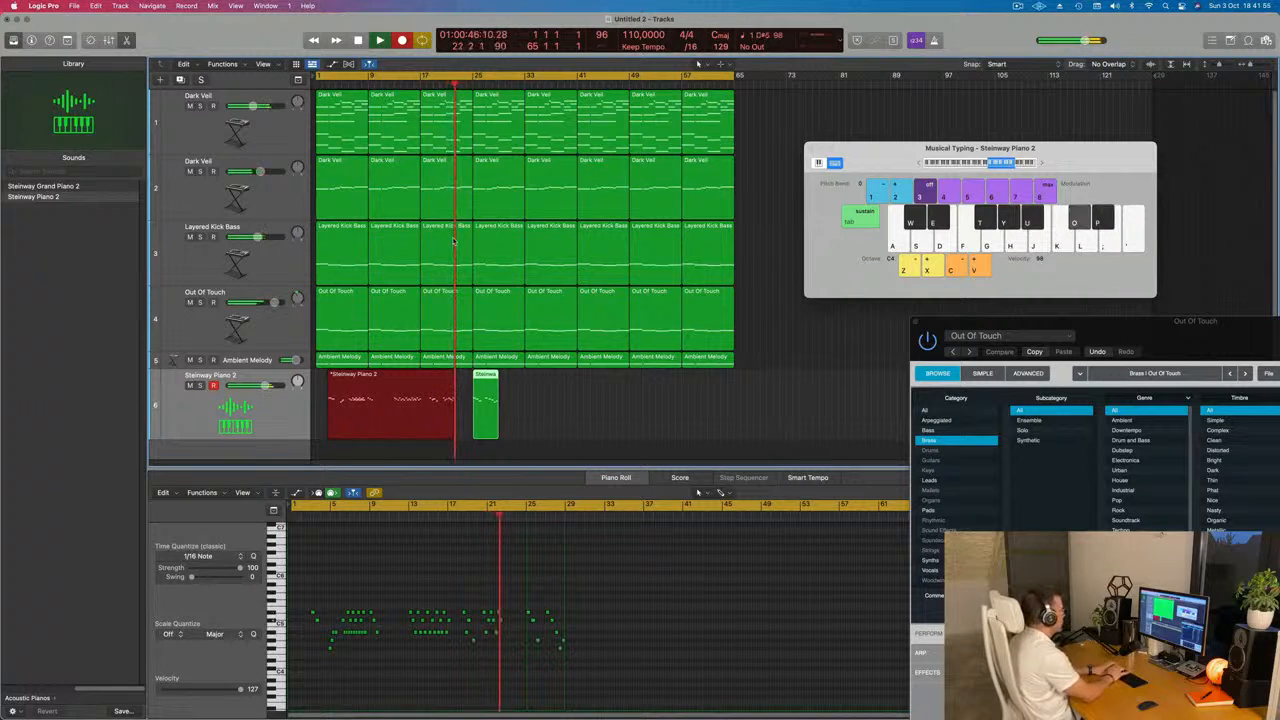
key(u)
key(p)
key(u)
key(o)
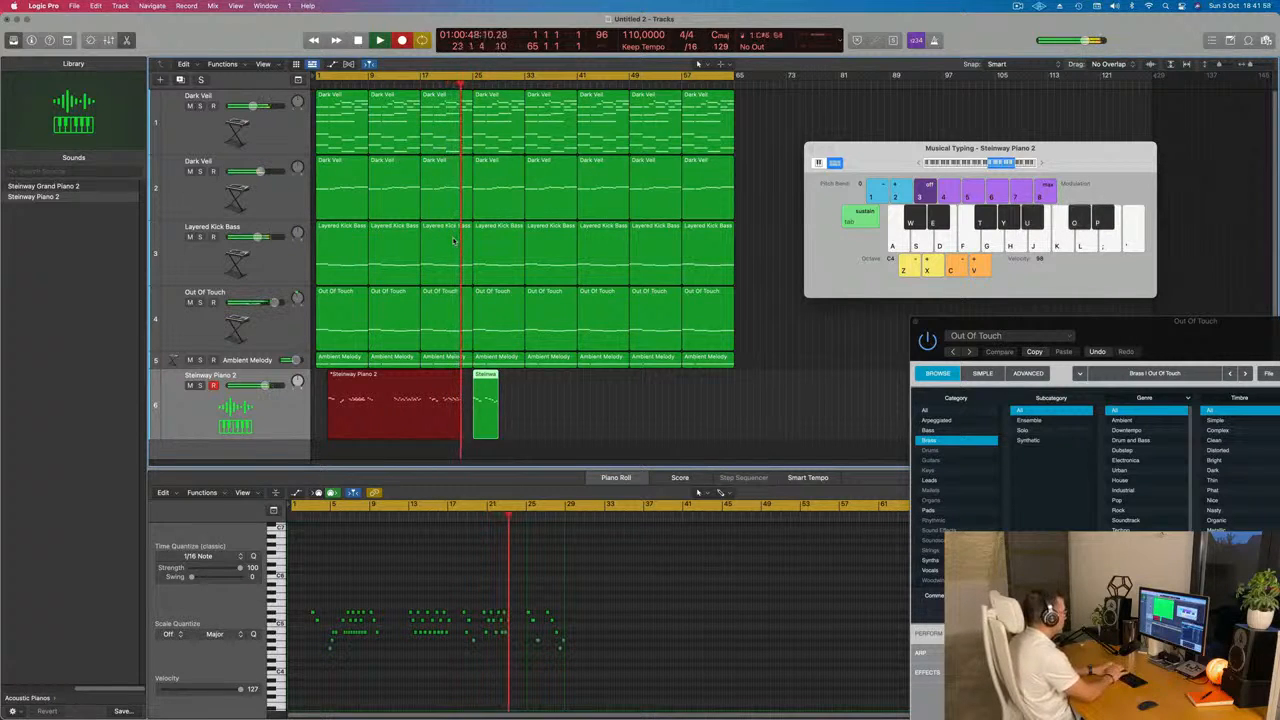
key(u)
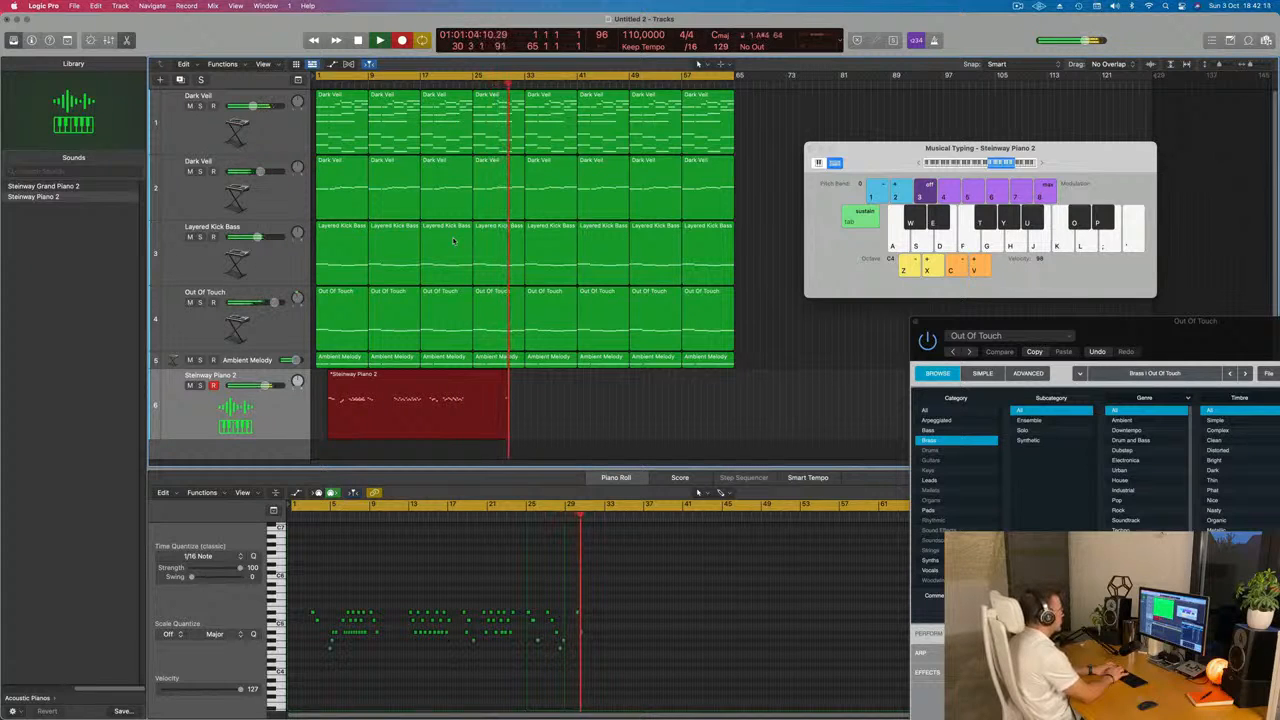
- Record repeated D#5 piano notes over about bars 30–33
key(p)
key(p)
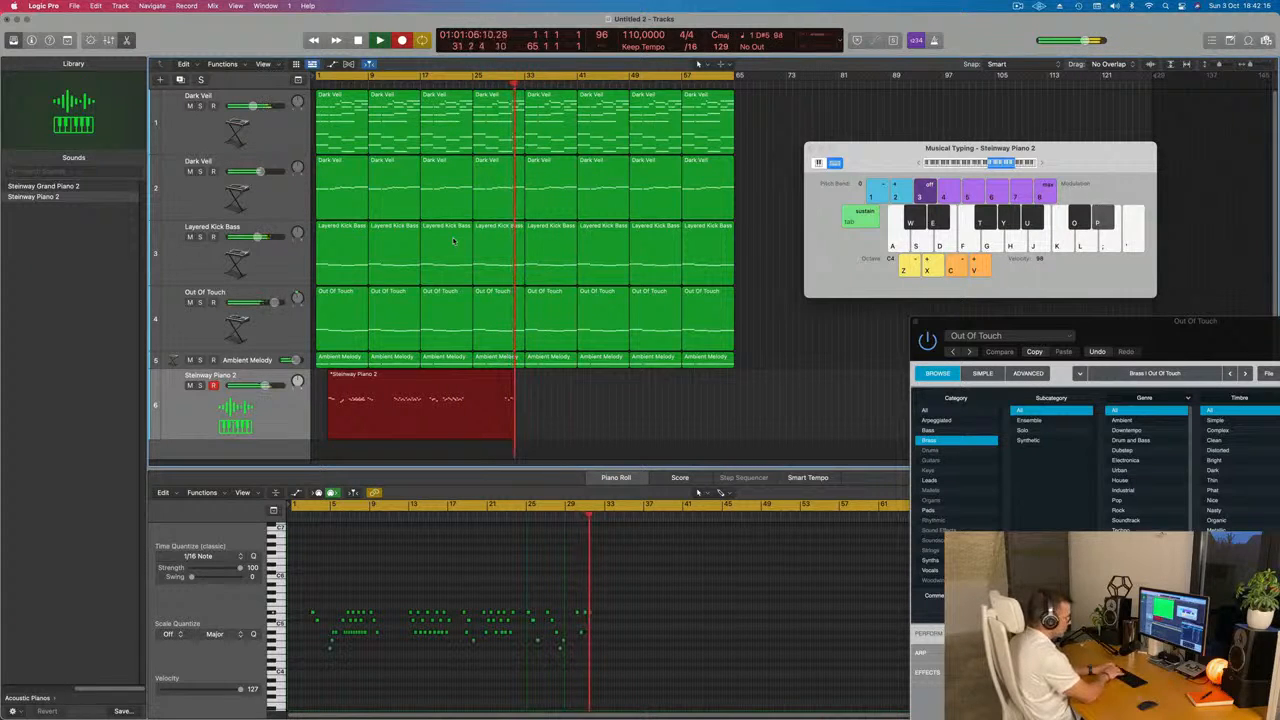
key(p)
key(p)
key(p)
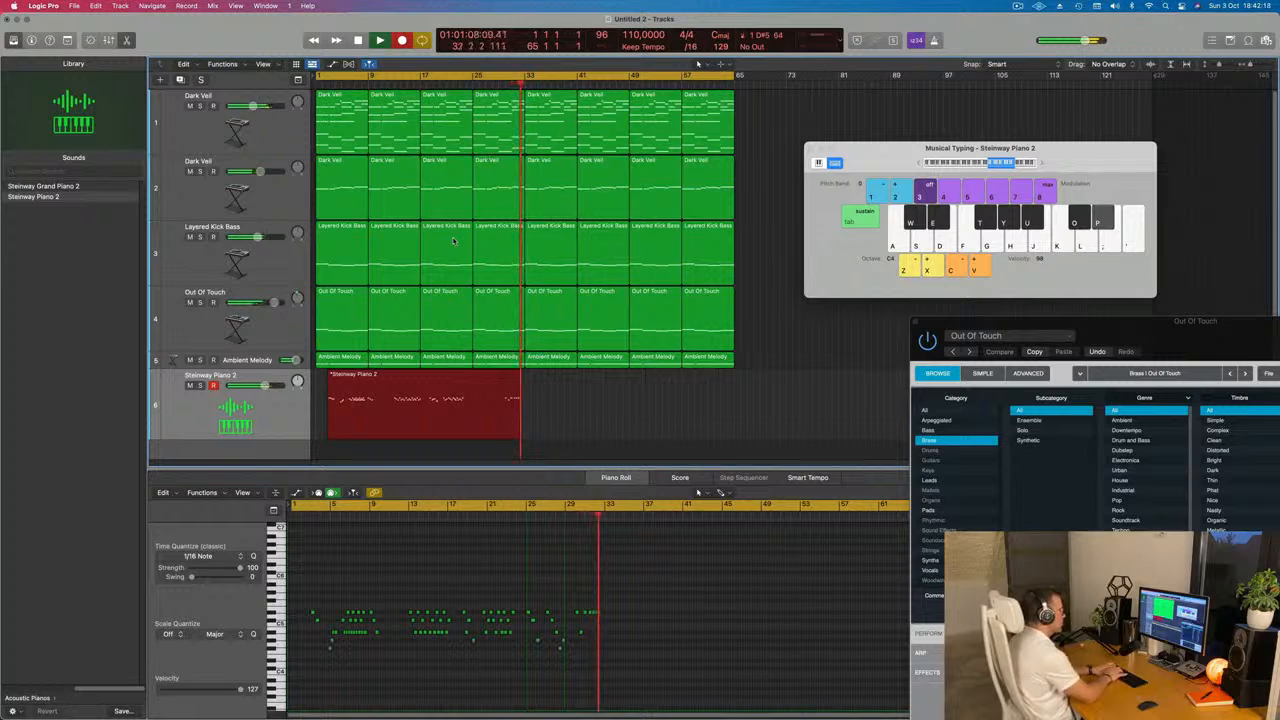
key(p)
key(p)
key(p)
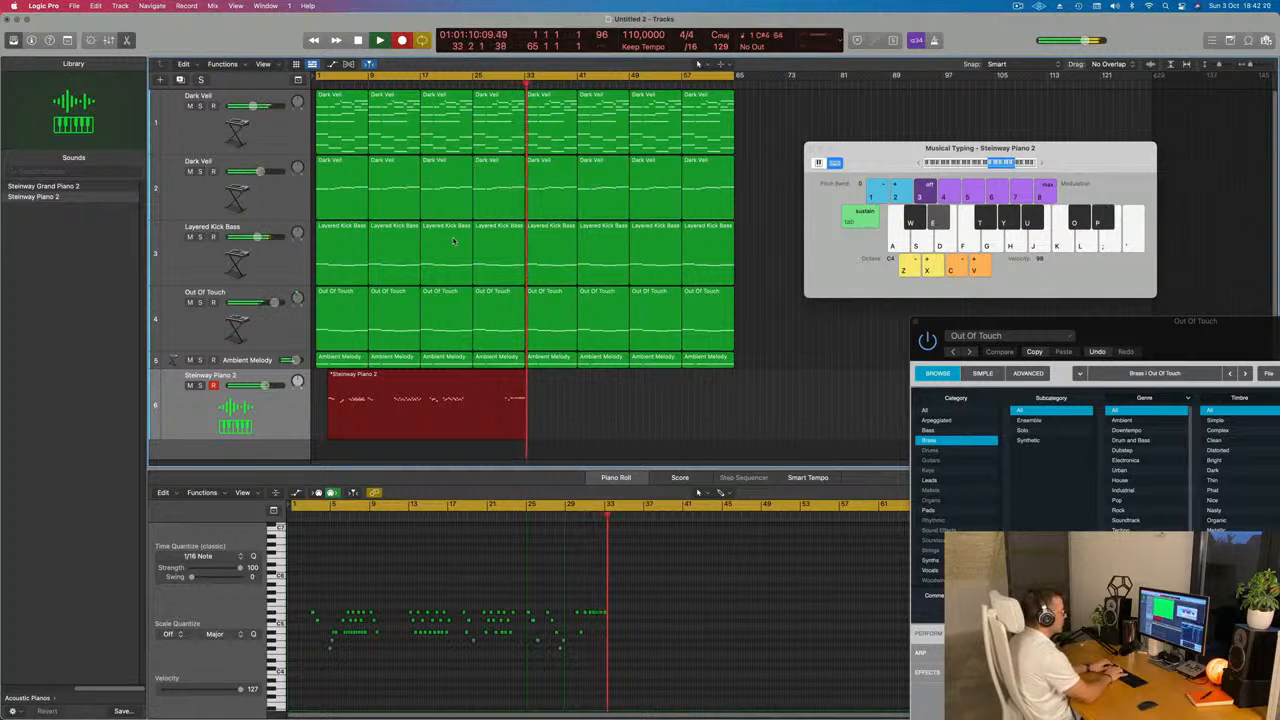
- Record a piano passage dropping from D#5 through C#5 and F#4–A#4 to low C#4 and D#4 notes over about bars 33–37
key(p)
key(w)
key(e)
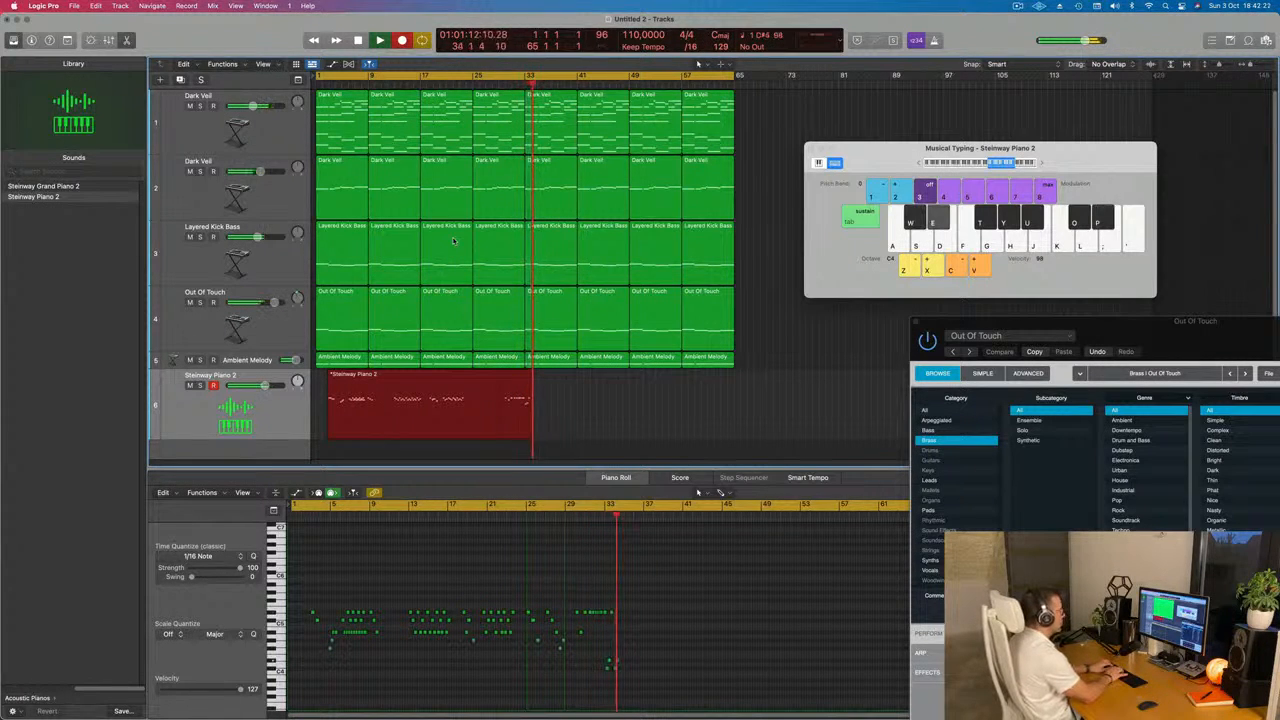
key(p)
key(o)
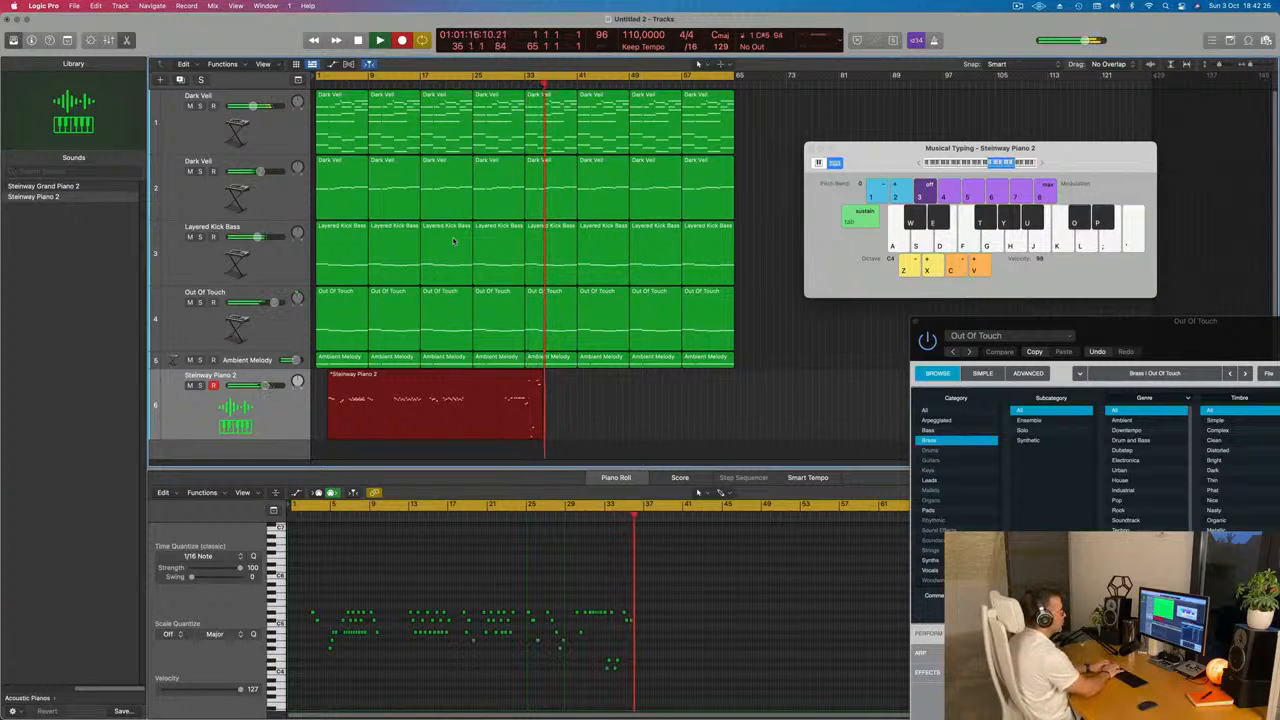
key(t)
key(y)
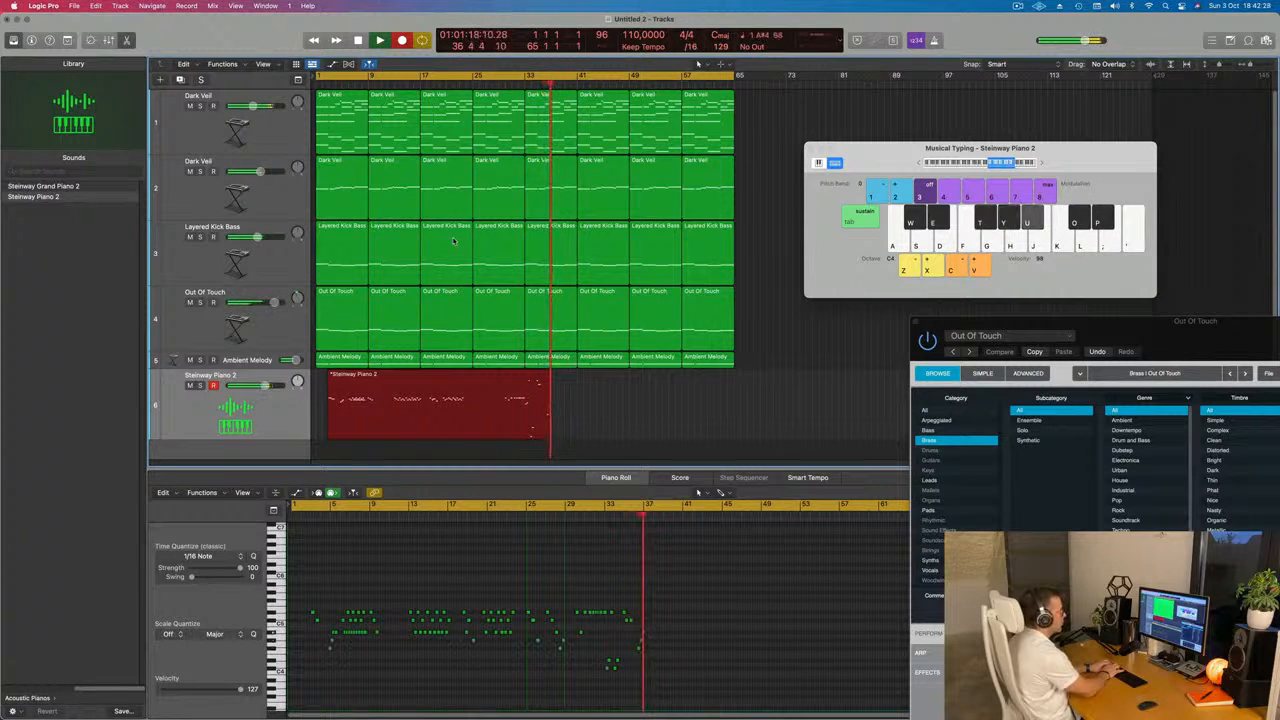
key(w)
key(e)
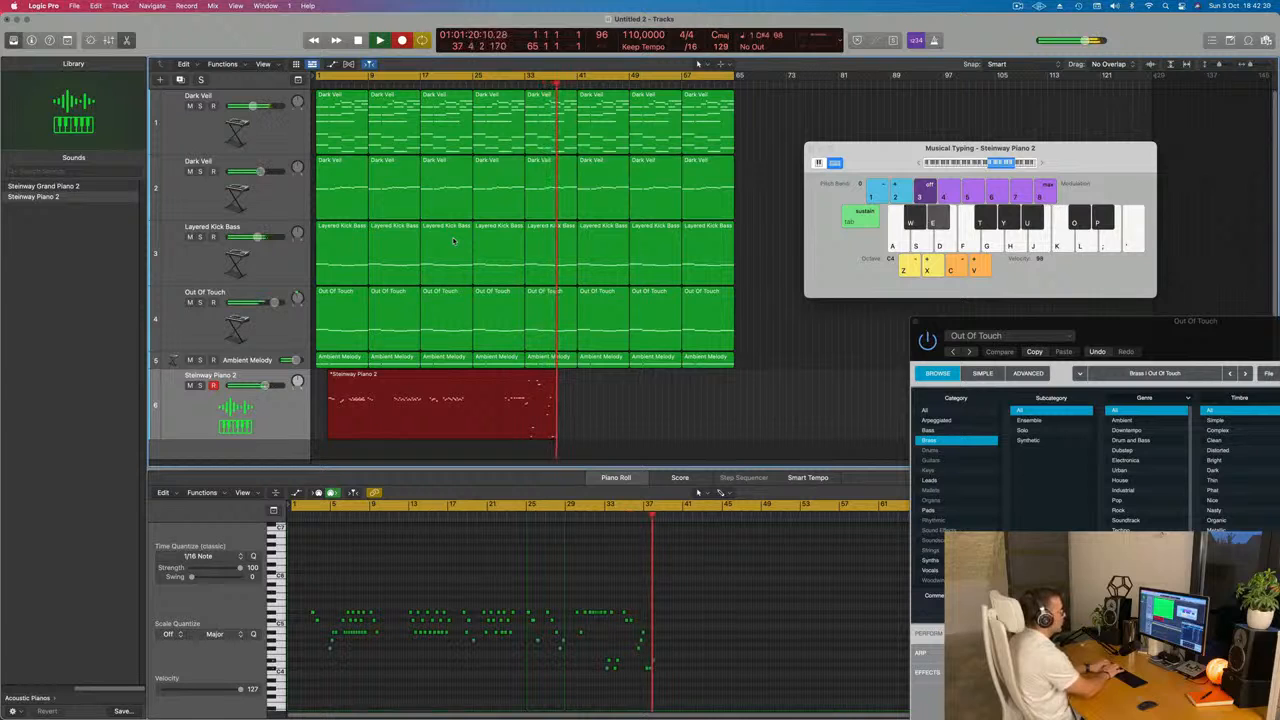
- Record a sparse low piano line of C#4, D#4 and F#4 notes over about bars 38–45
key(w)
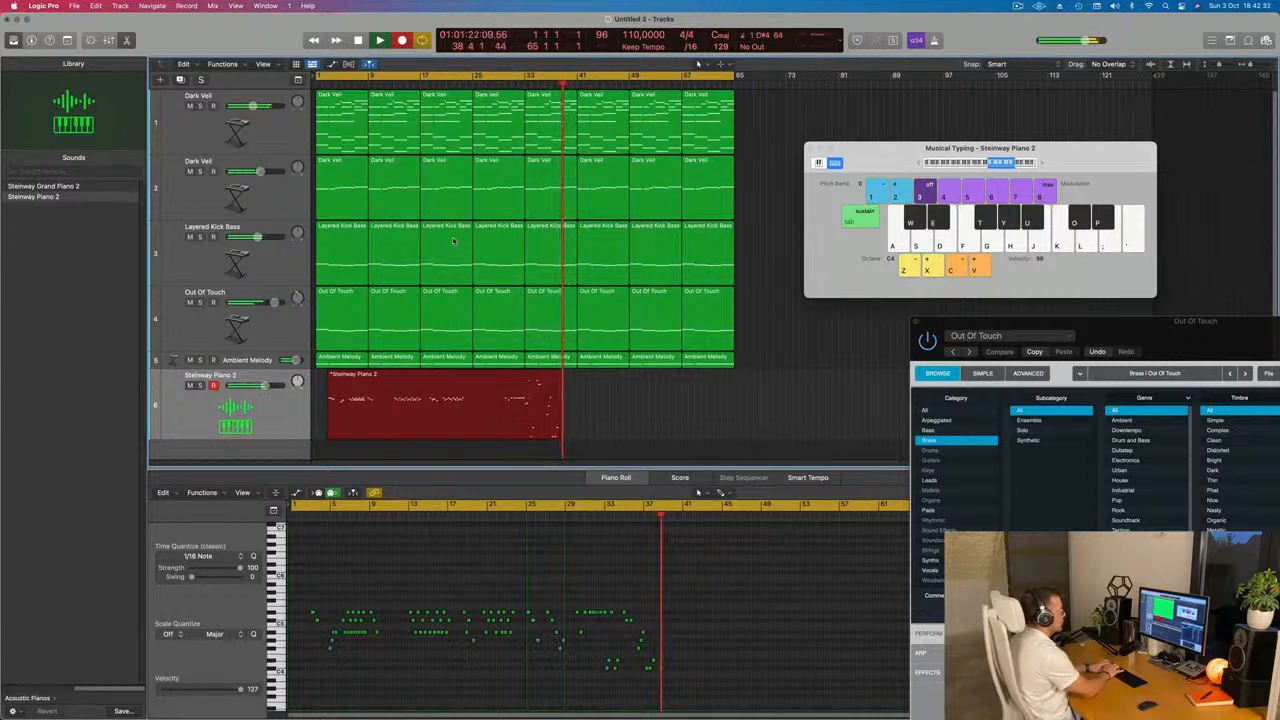
key(e)
key(w)
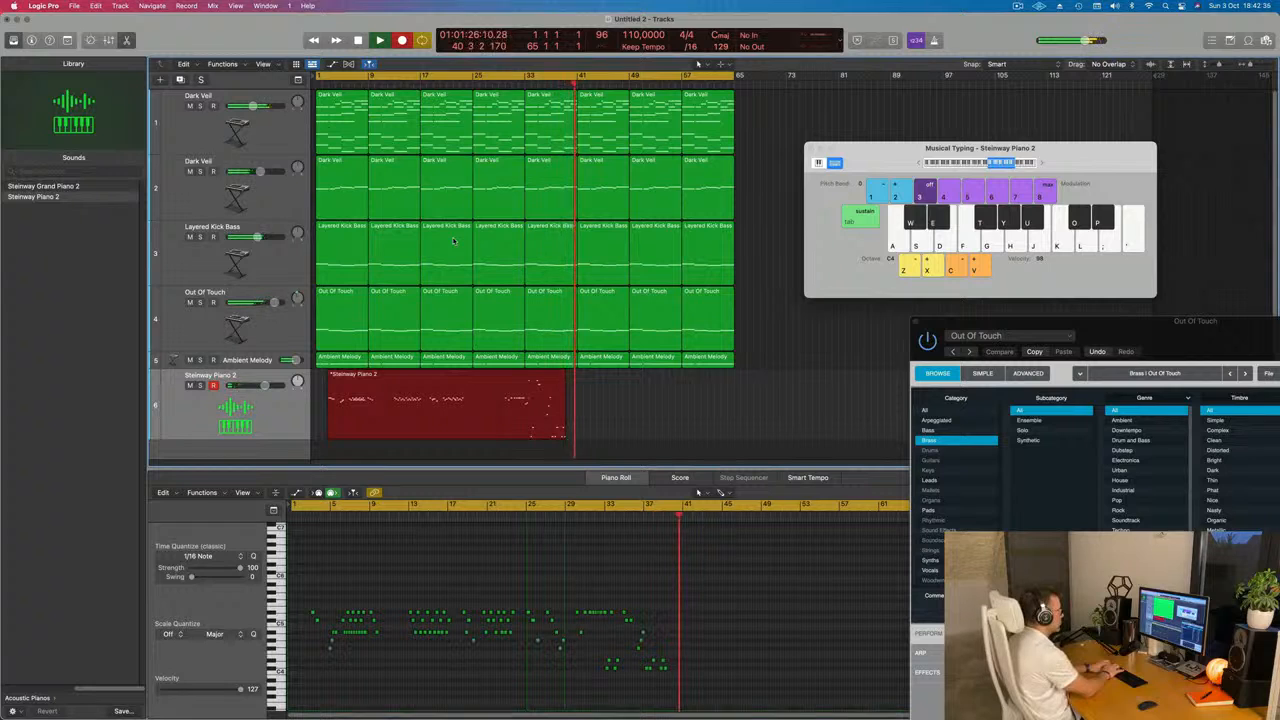
key(w)
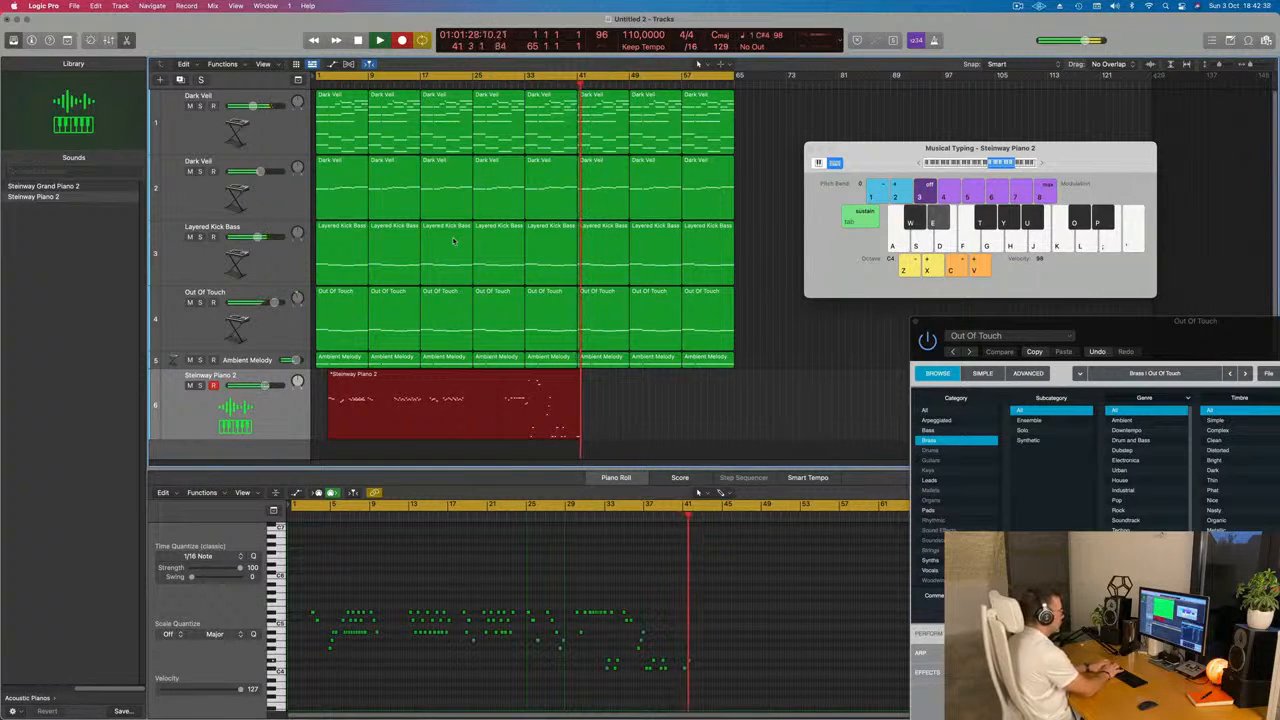
key(t)
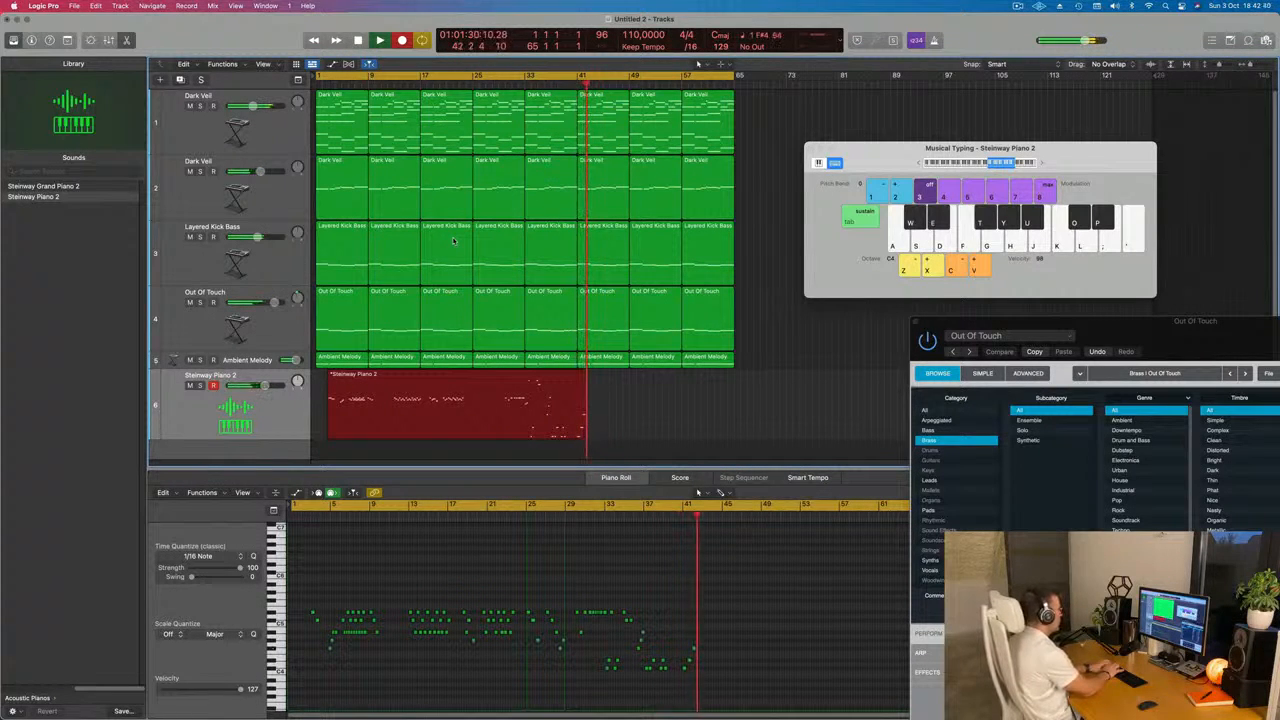
key(w)
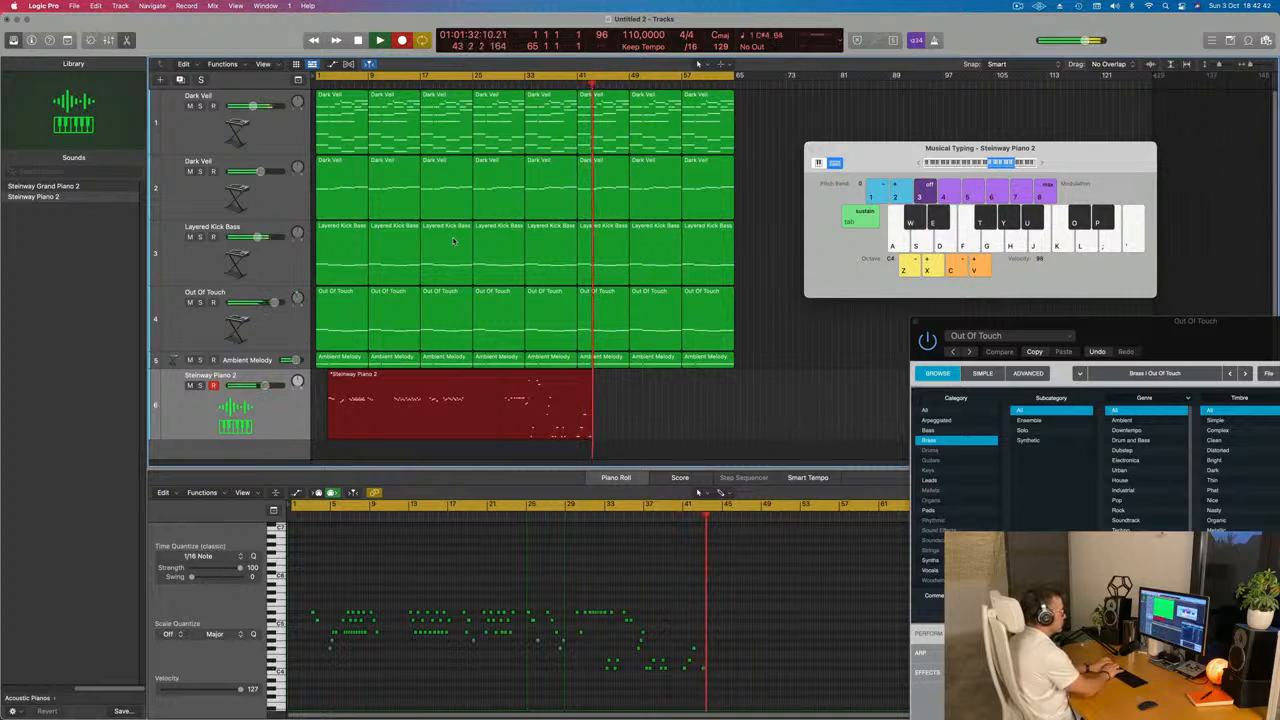
key(e)
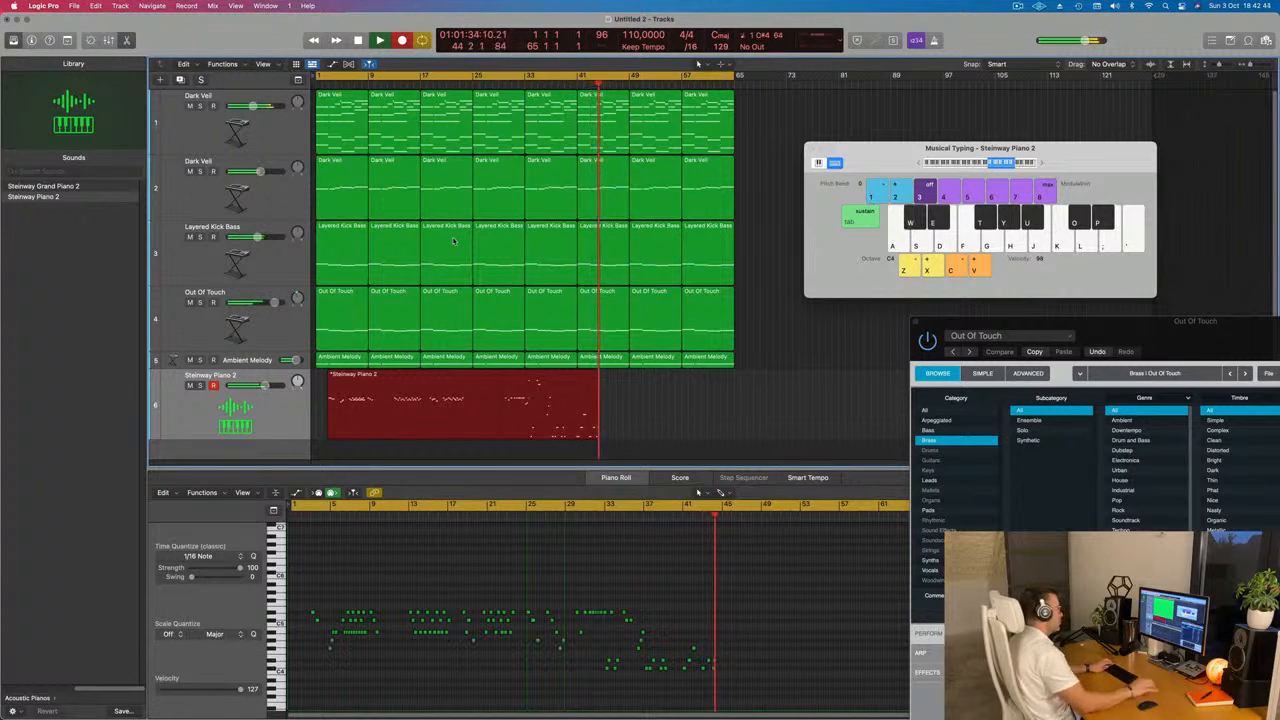
key(e)
key(w)
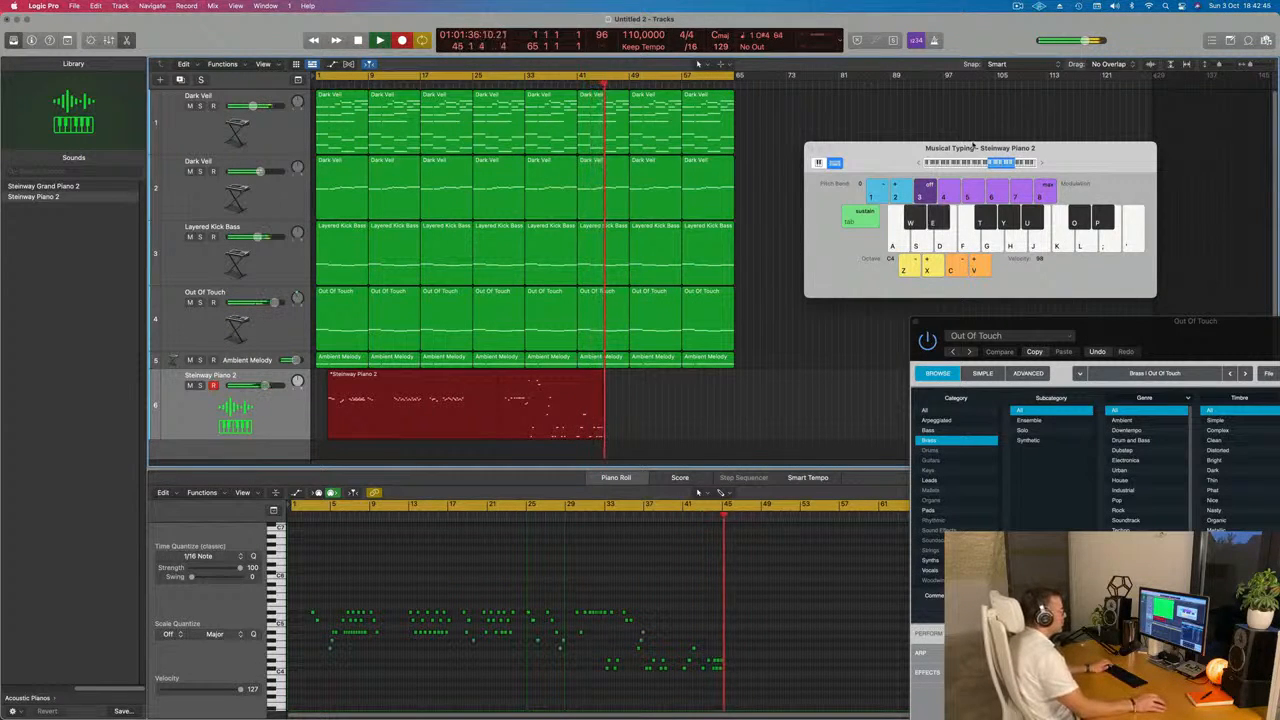
- Lower the keyboard octave to C3 and record C#3 and D#3, followed by higher D#4 and C#4 piano notes, over about bars 45–47
click(921, 163)
key(w)
key(e)
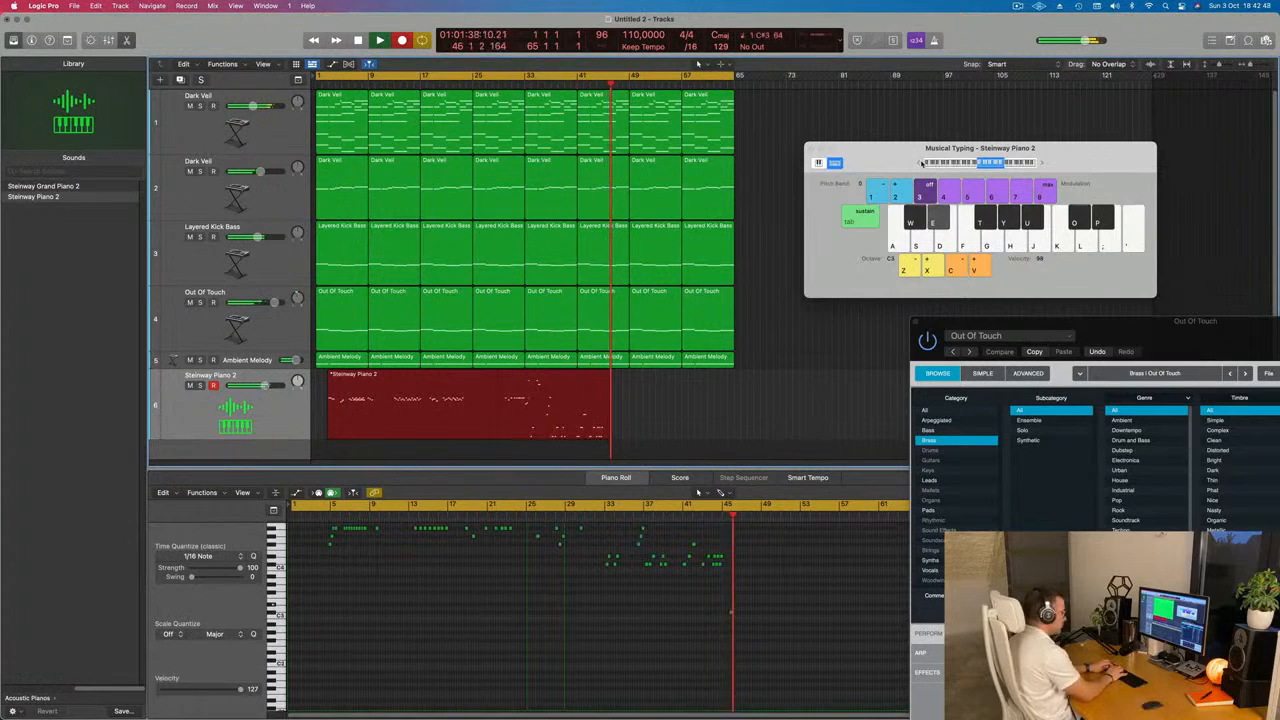
key(p)
key(o)
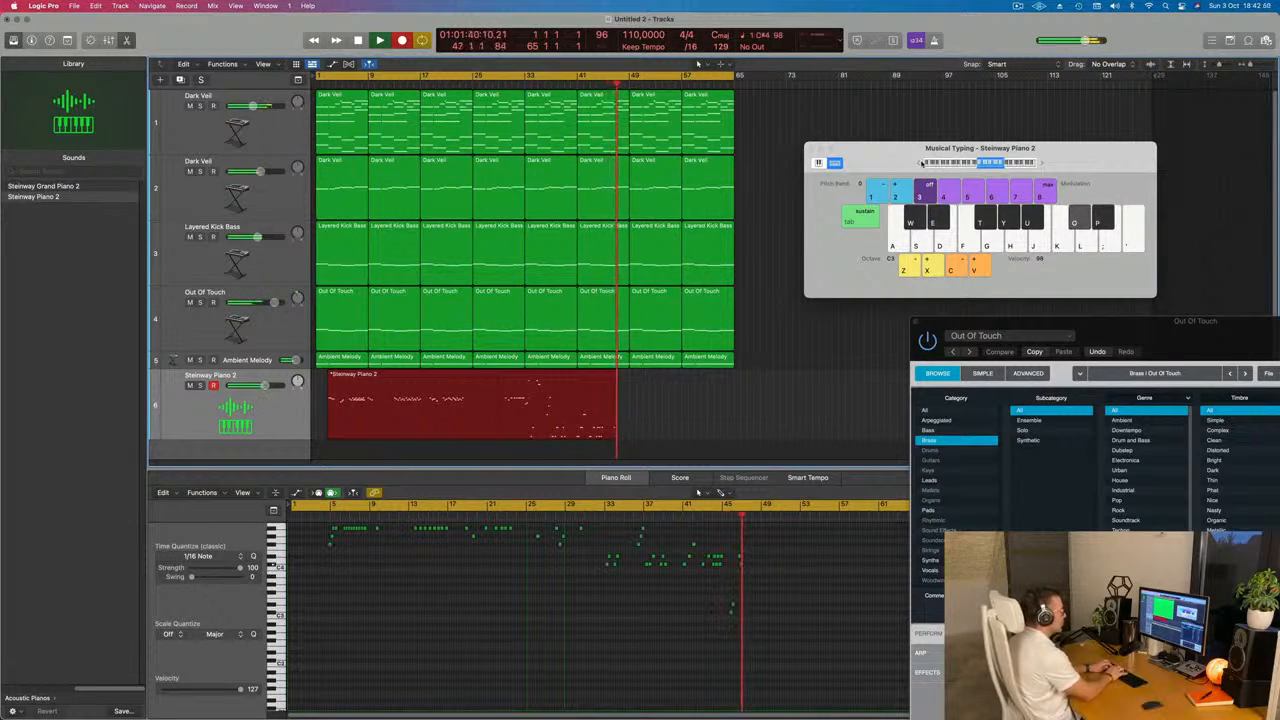
key(p)
key(o)
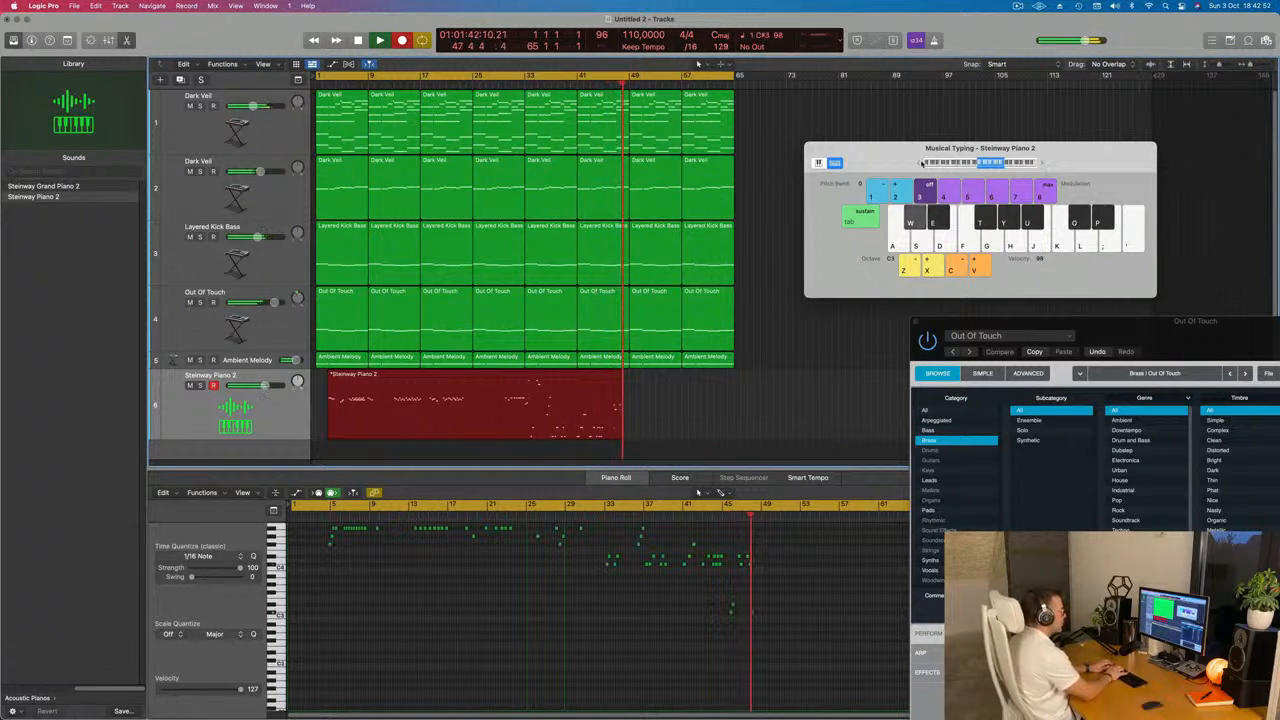
- Record a piano line climbing from low C#3 and D#3 through F#3 to repeated G#3 notes over about bars 48–49
key(e)
key(t)
key(y)
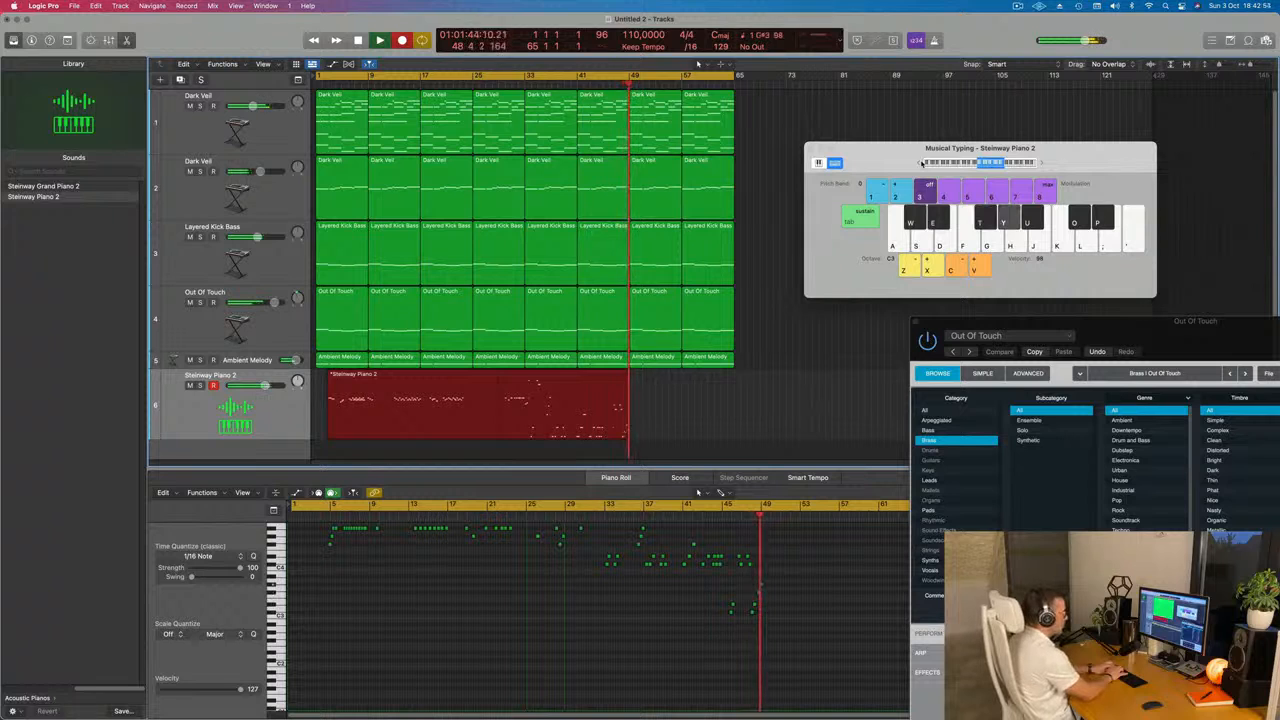
key(y)
key(y)
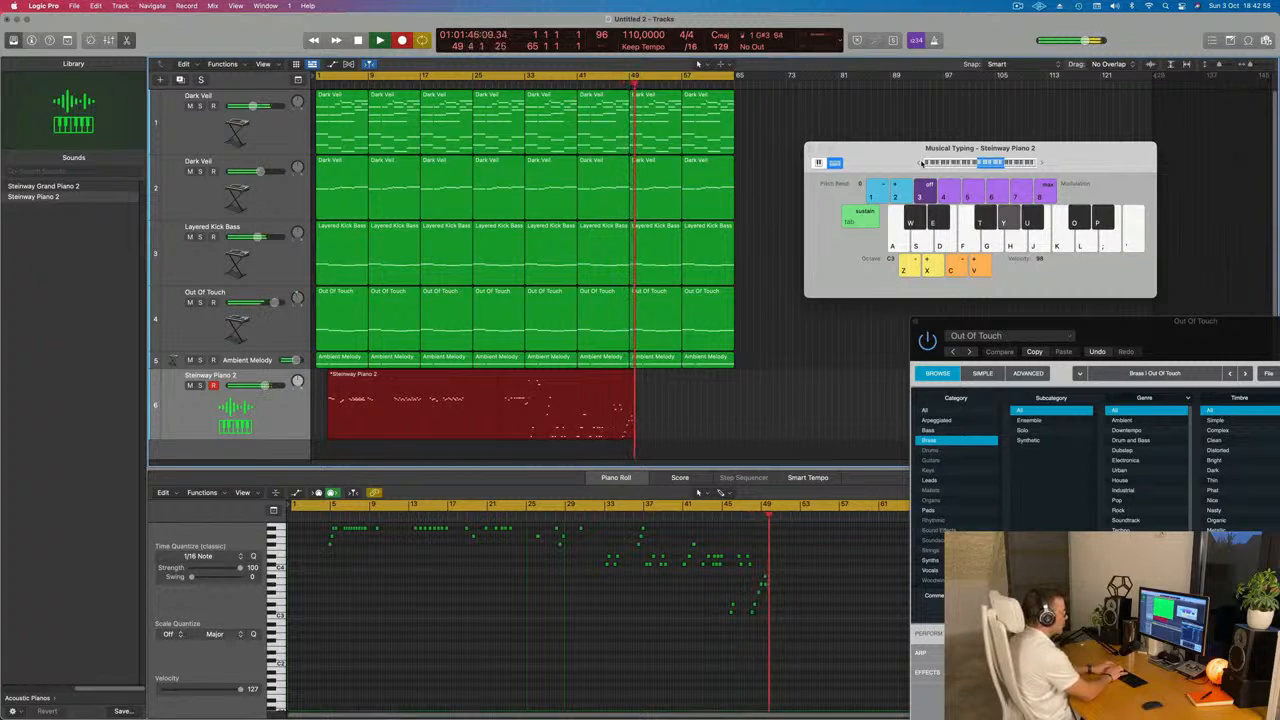
- Record piano notes alternating between G#3 and D#4, ending on C#4, over about bars 49–52
key(p)
key(y)
key(p)
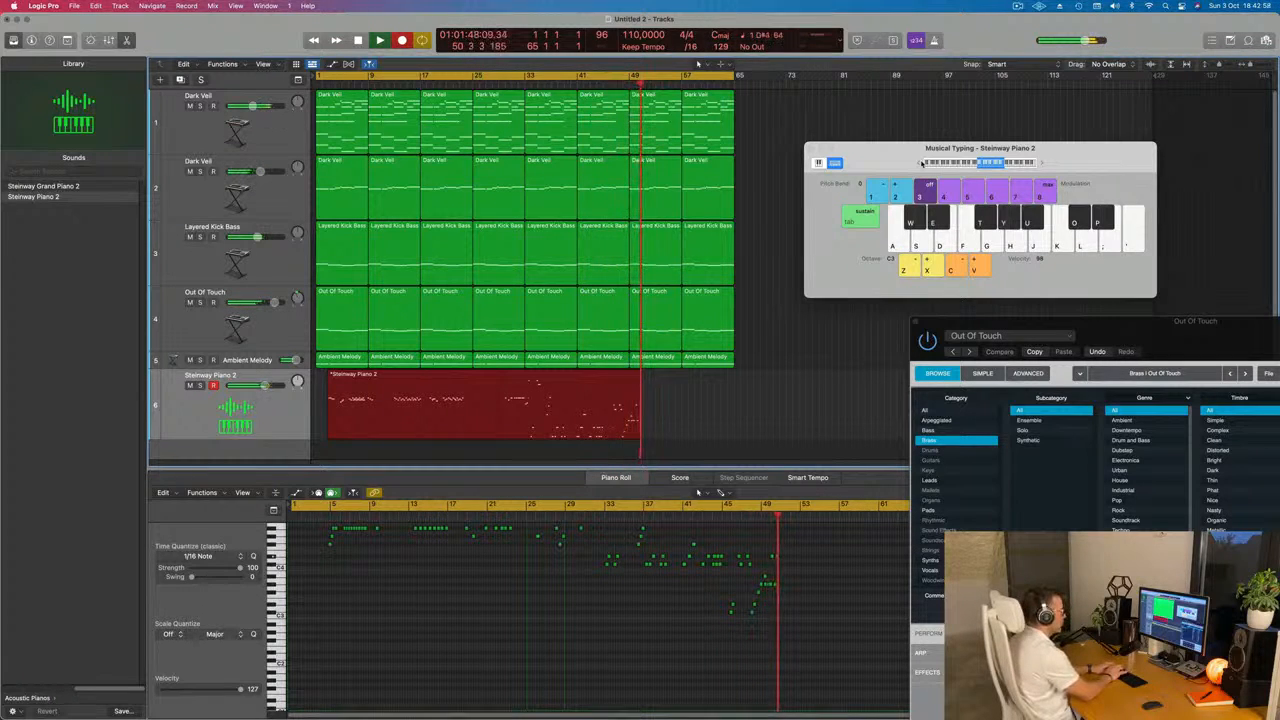
key(y)
key(p)
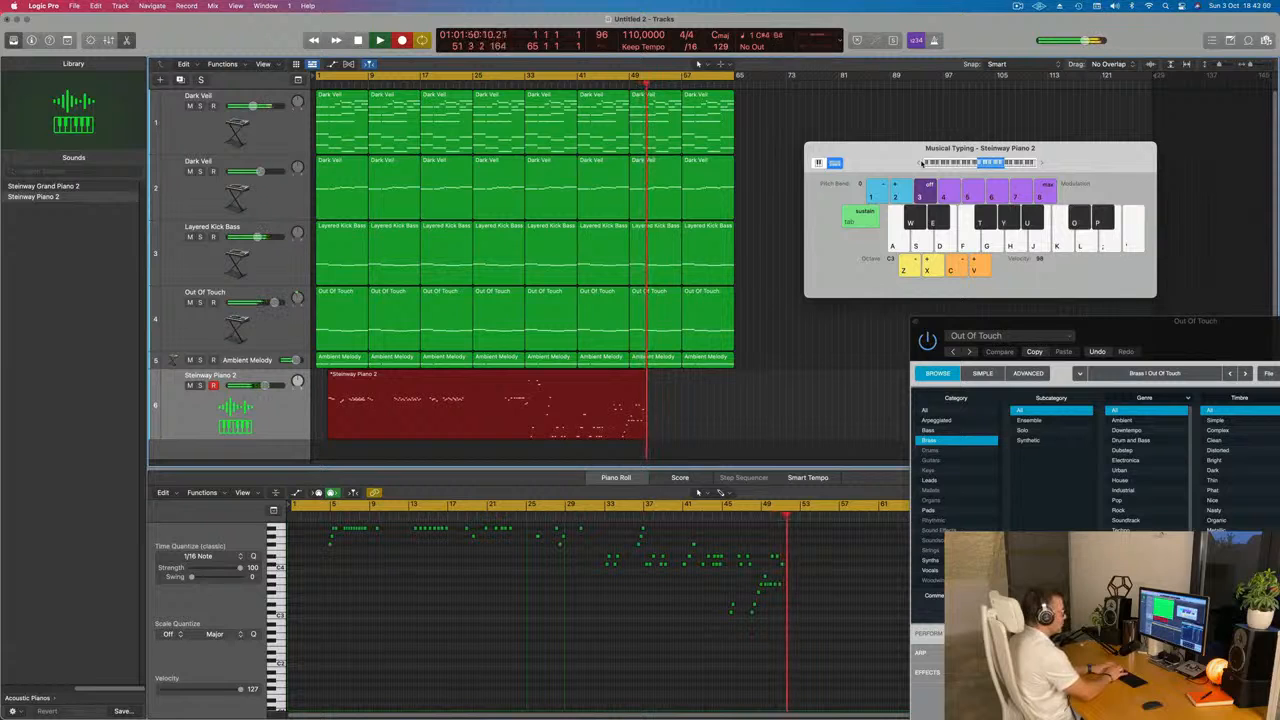
key(p)
key(o)
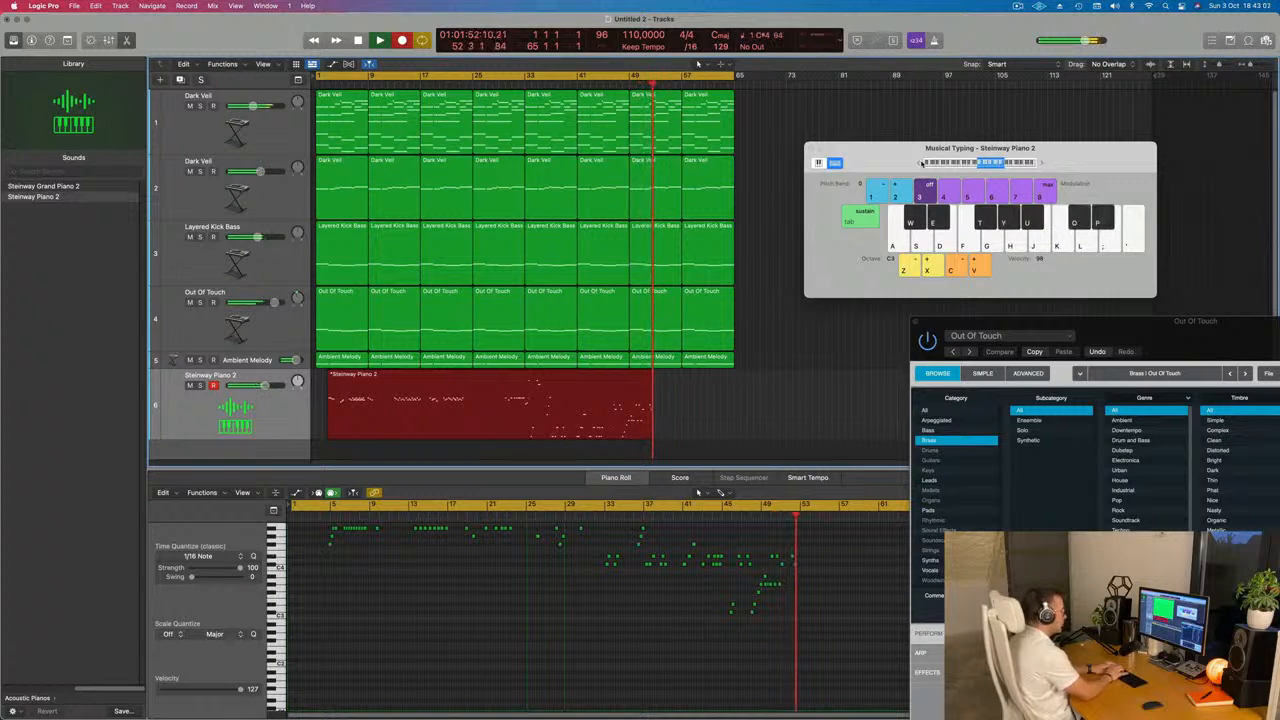
- Record a piano phrase of G#3, A#3, D#4 and C#4, repeating the G#3–A#3 pair, over about bars 52–55
key(y)
key(u)
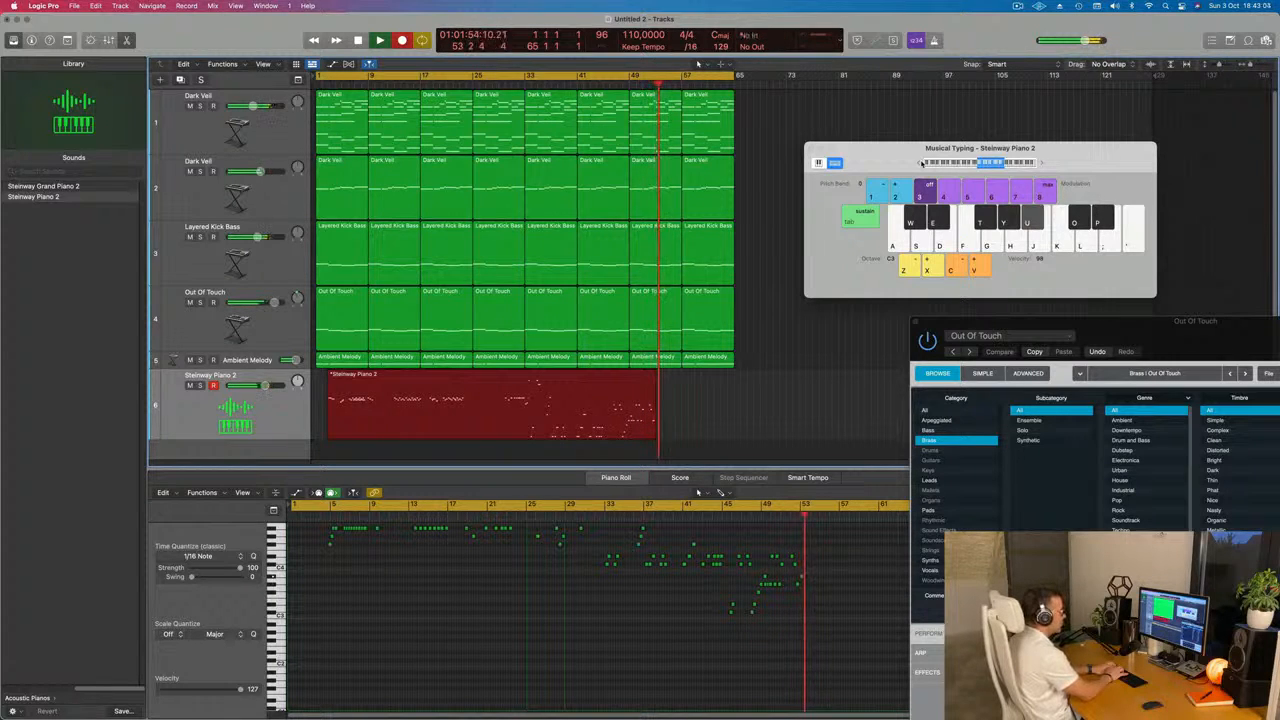
key(p)
key(o)
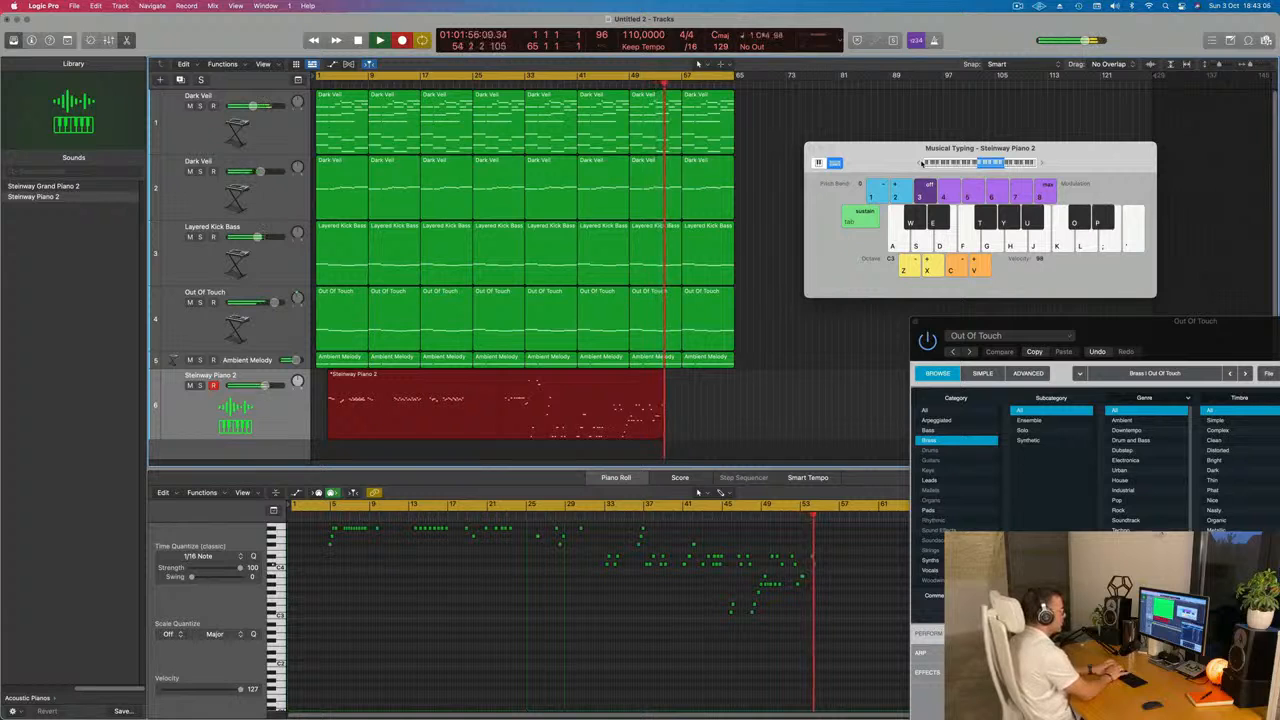
key(y)
key(u)
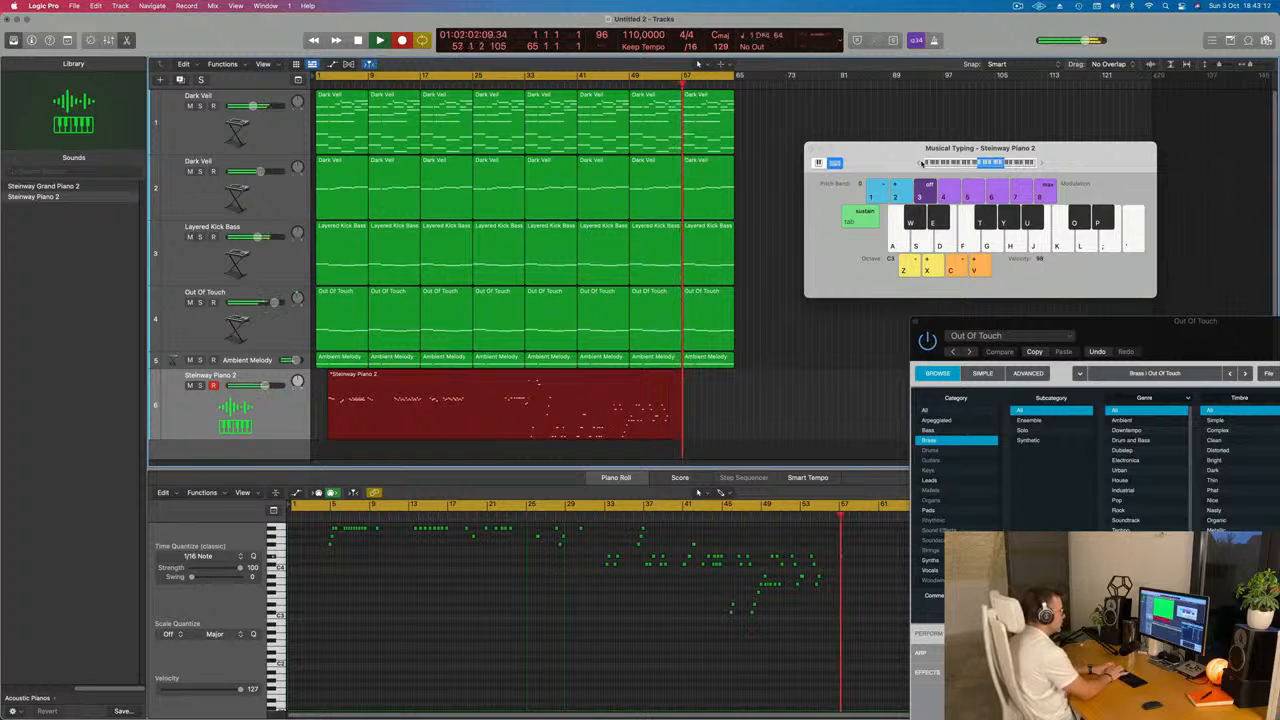
- Record the closing piano phrase of notes between F#3 and D#4 over bars 57–60 and stop the recording
key(o)
key(i)
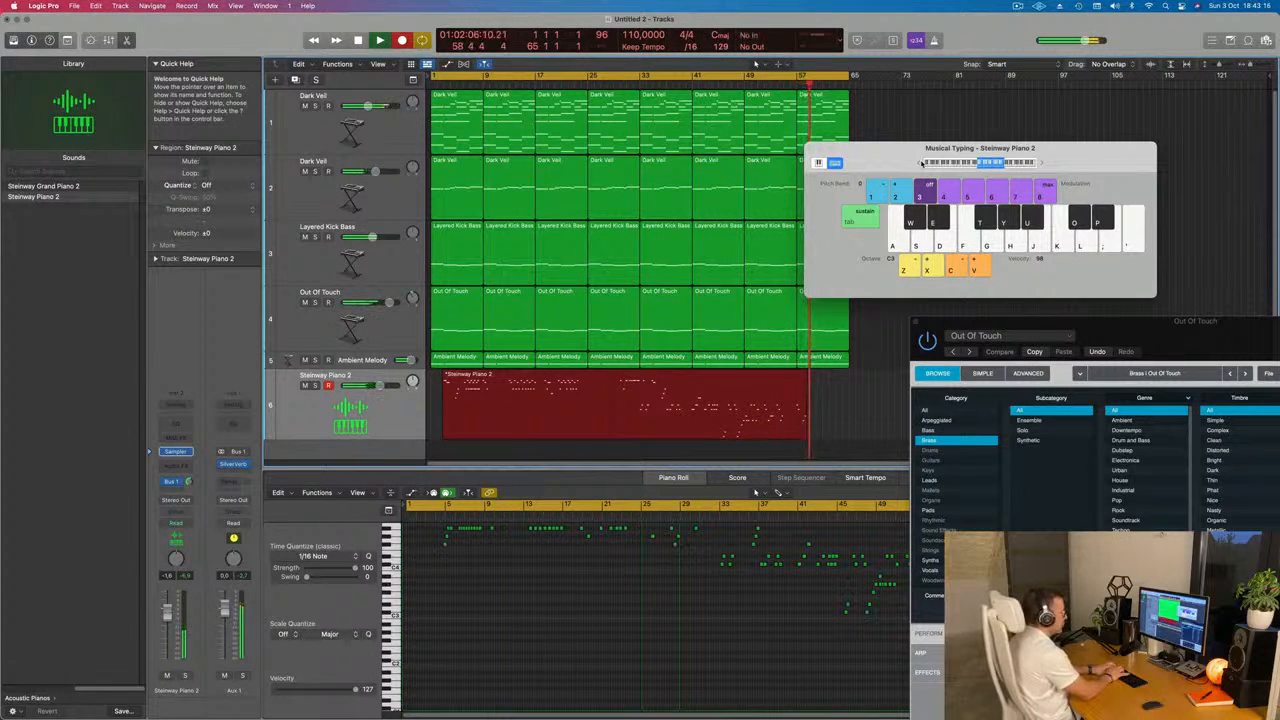
key(p)
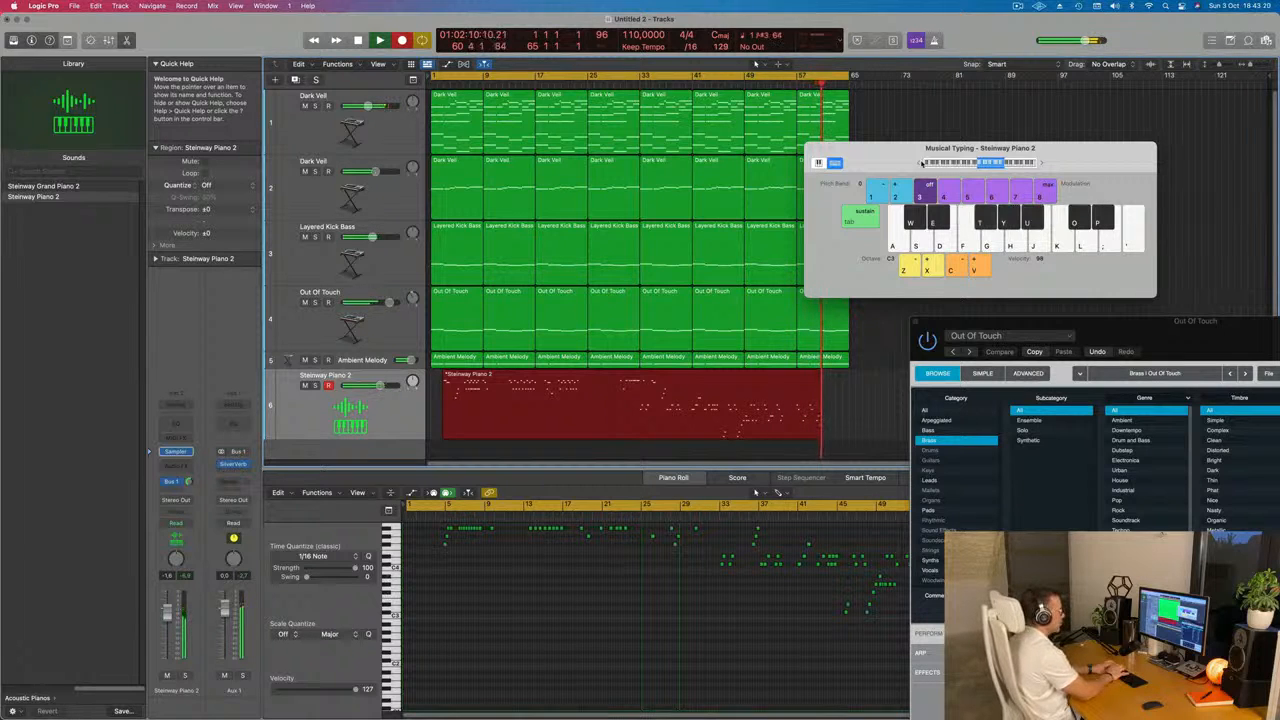
key(space)
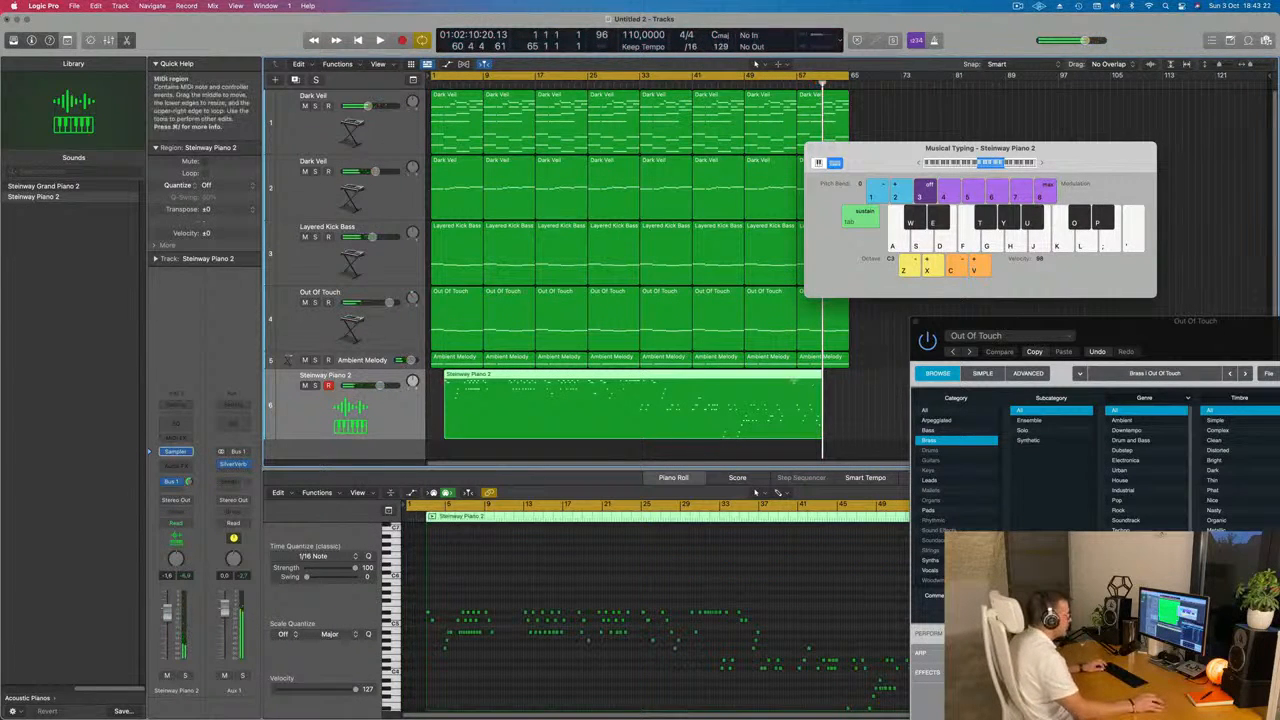
- Split the piano region at bar 57 with the Split option, delete the earlier part and move the remaining piece to bar 1
double_click(796, 388)
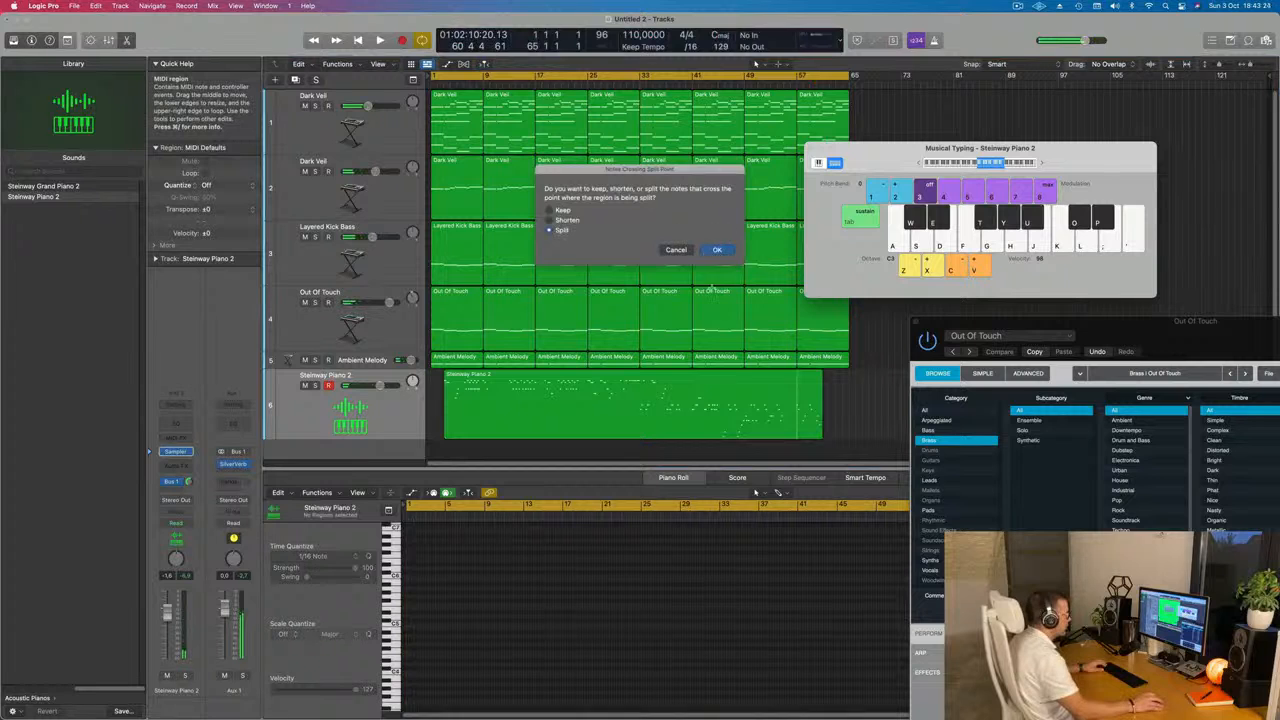
key(Return)
click(748, 385)
key(BackSpace)
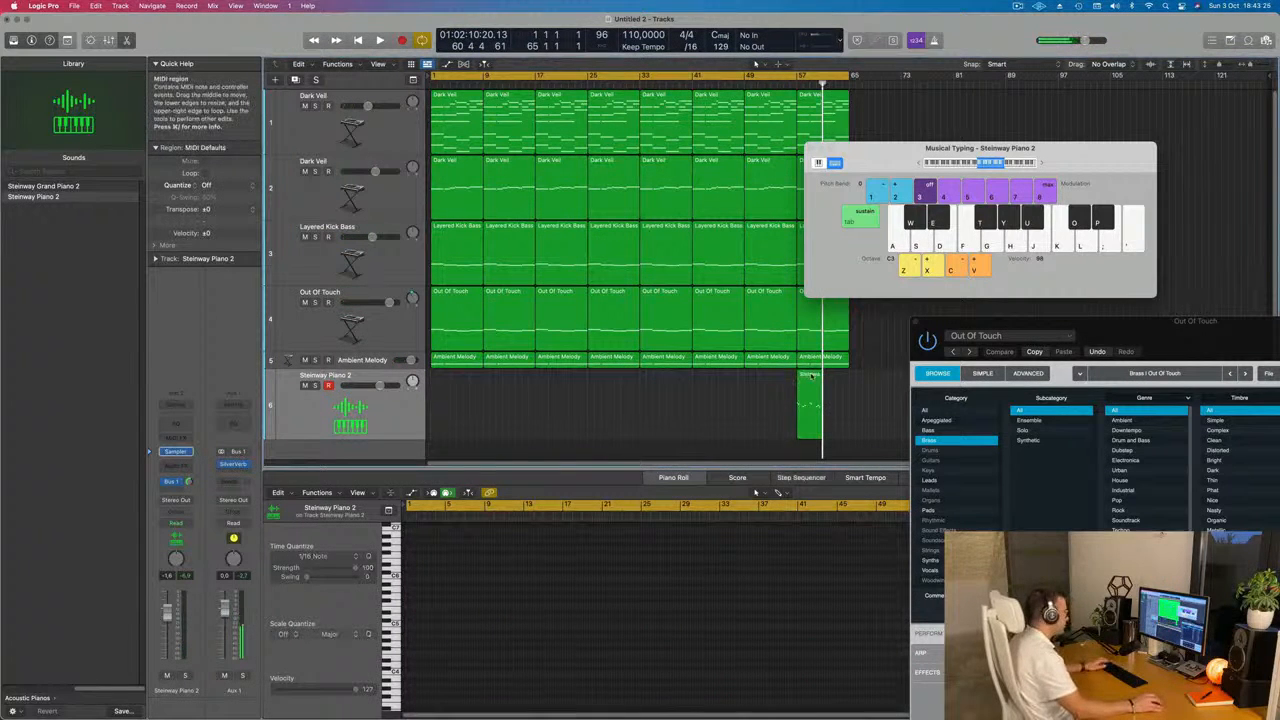
drag(812, 376, 447, 382)
key(Return)
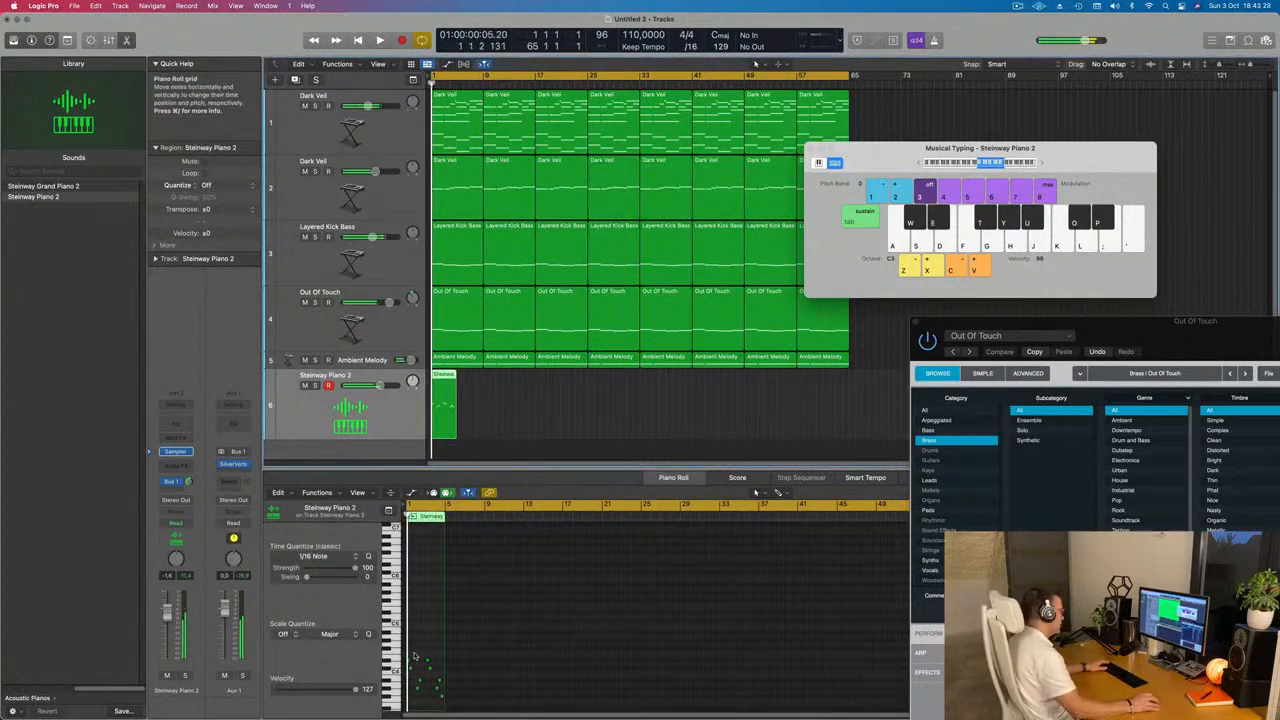
- Select all notes of the piano region at bar 1 and quantize them to 1/16 Note
key(z)
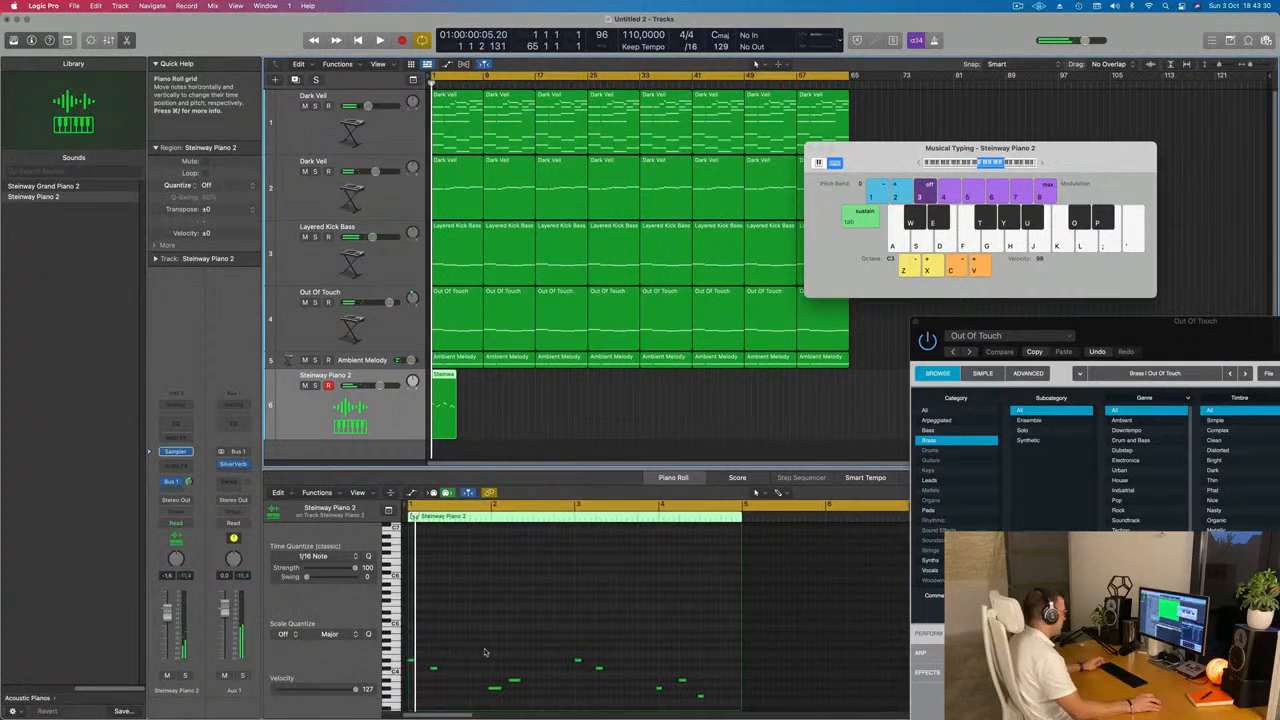
key(super+a)
click(556, 406)
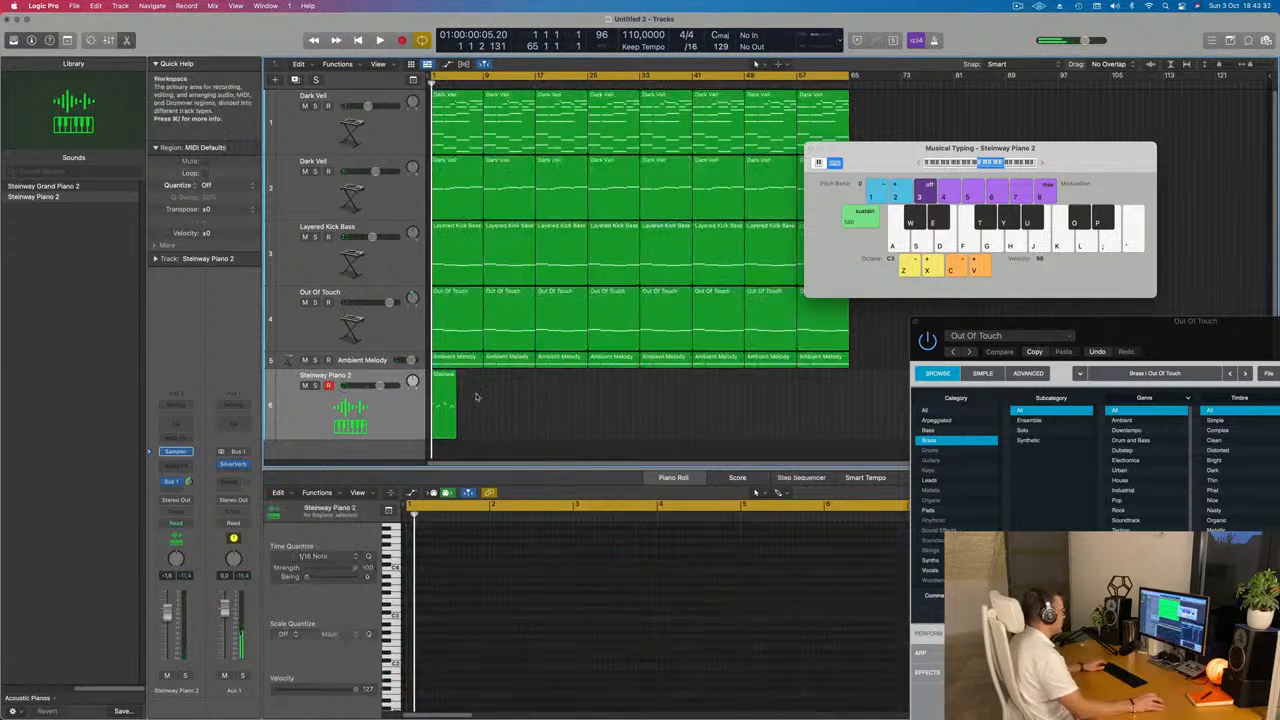
click(448, 406)
click(473, 636)
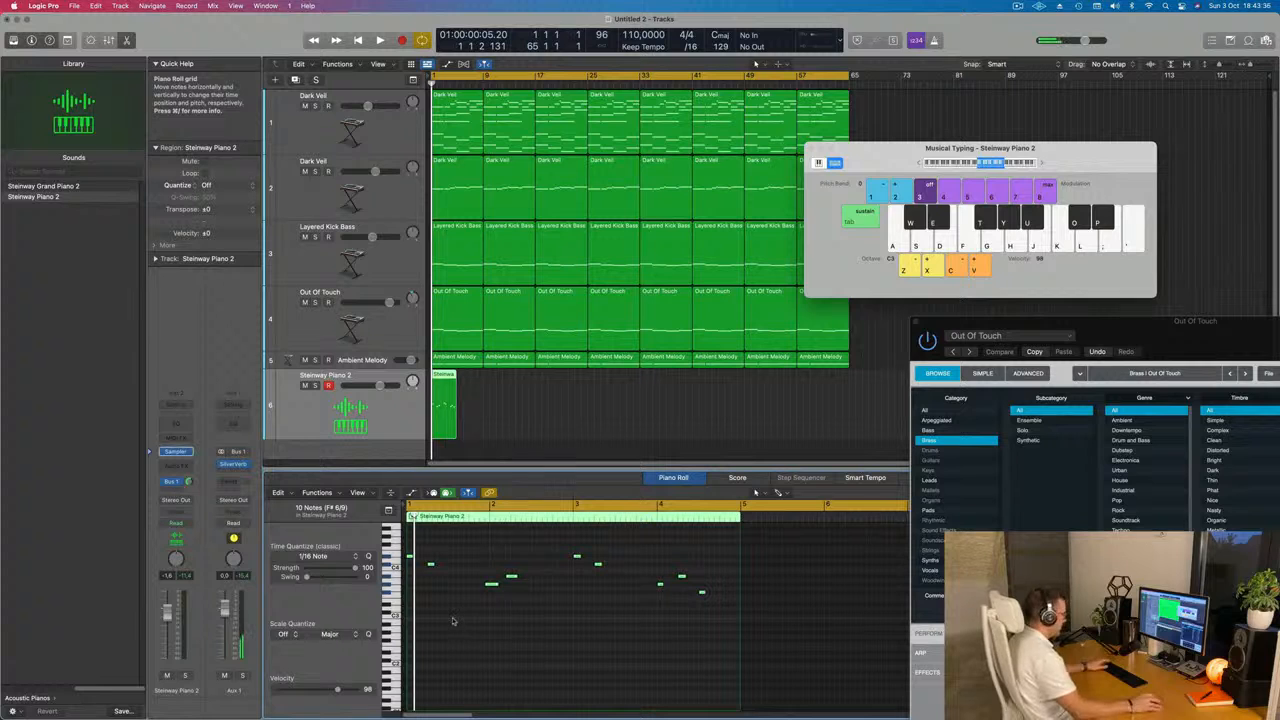
- Shift the G#3 and A#3 notes around bar 2 slightly later so the first one starts on the bar
key(space)
key(space)
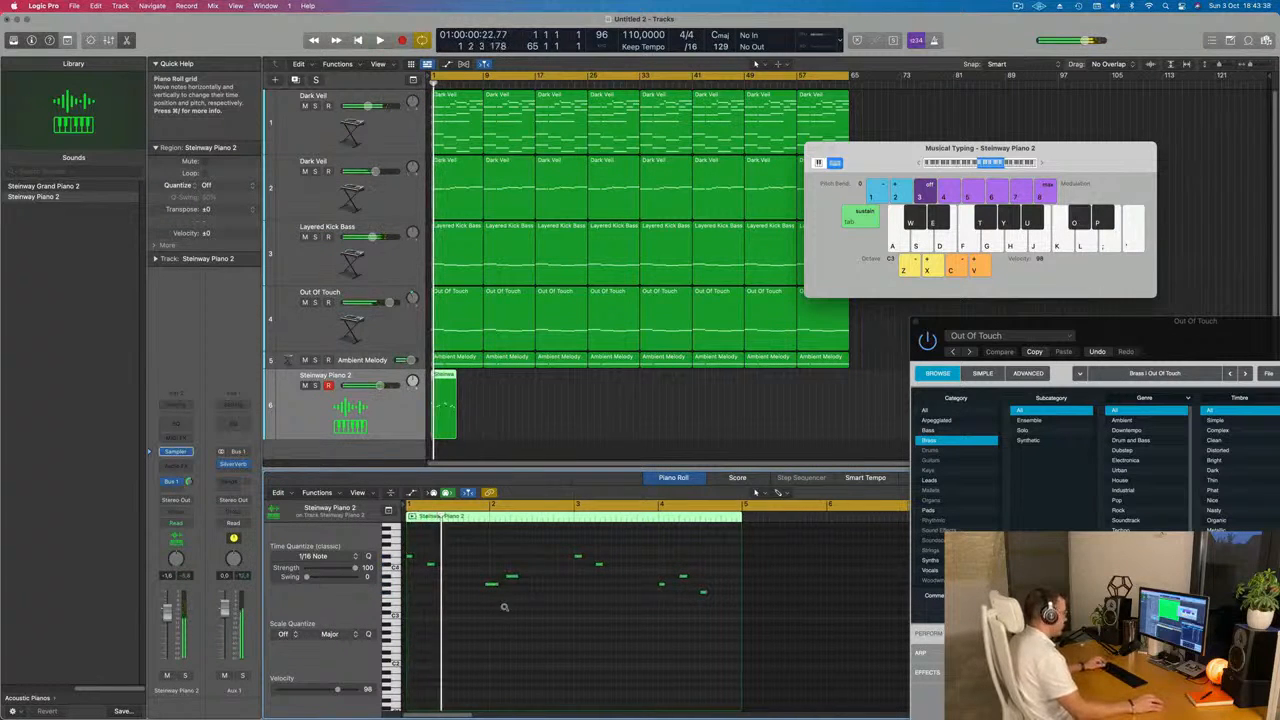
key(super+Right)
drag(506, 546, 562, 604)
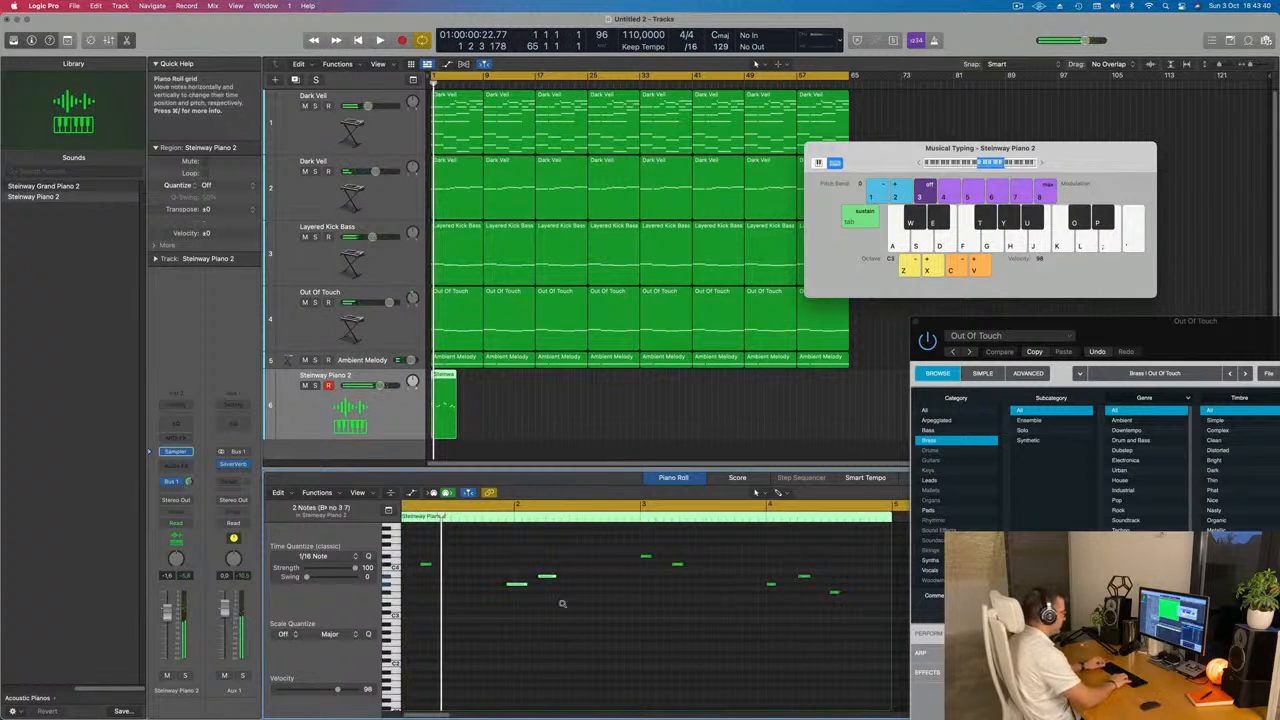
key(space)
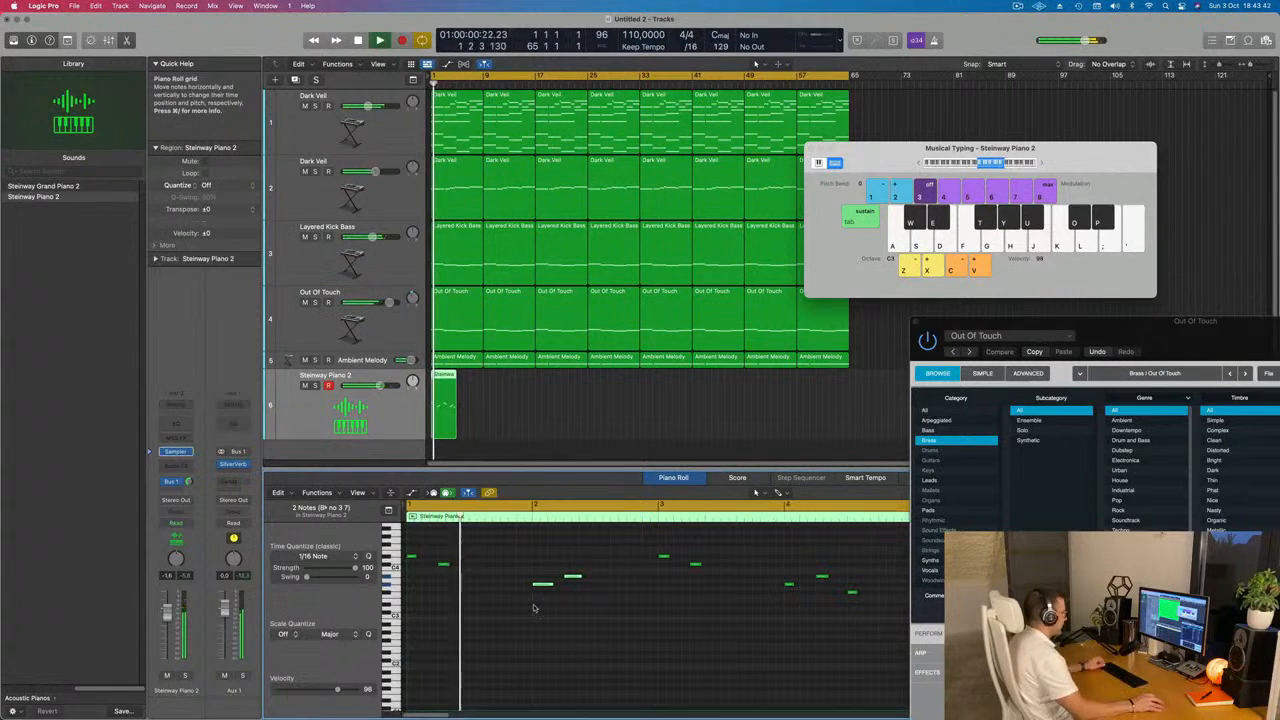
- Play back the edited piano phrase and delete its three notes in bar 4
key(super+Left)
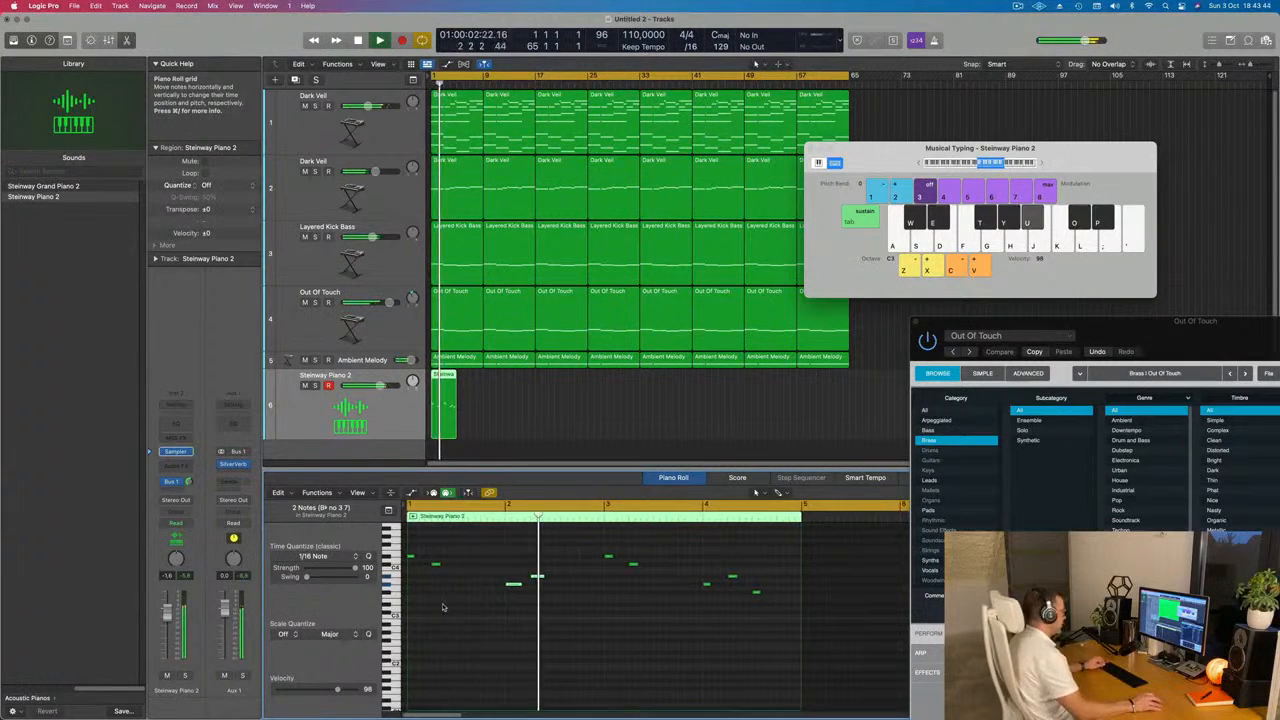
key(super+Left)
key(super+Right)
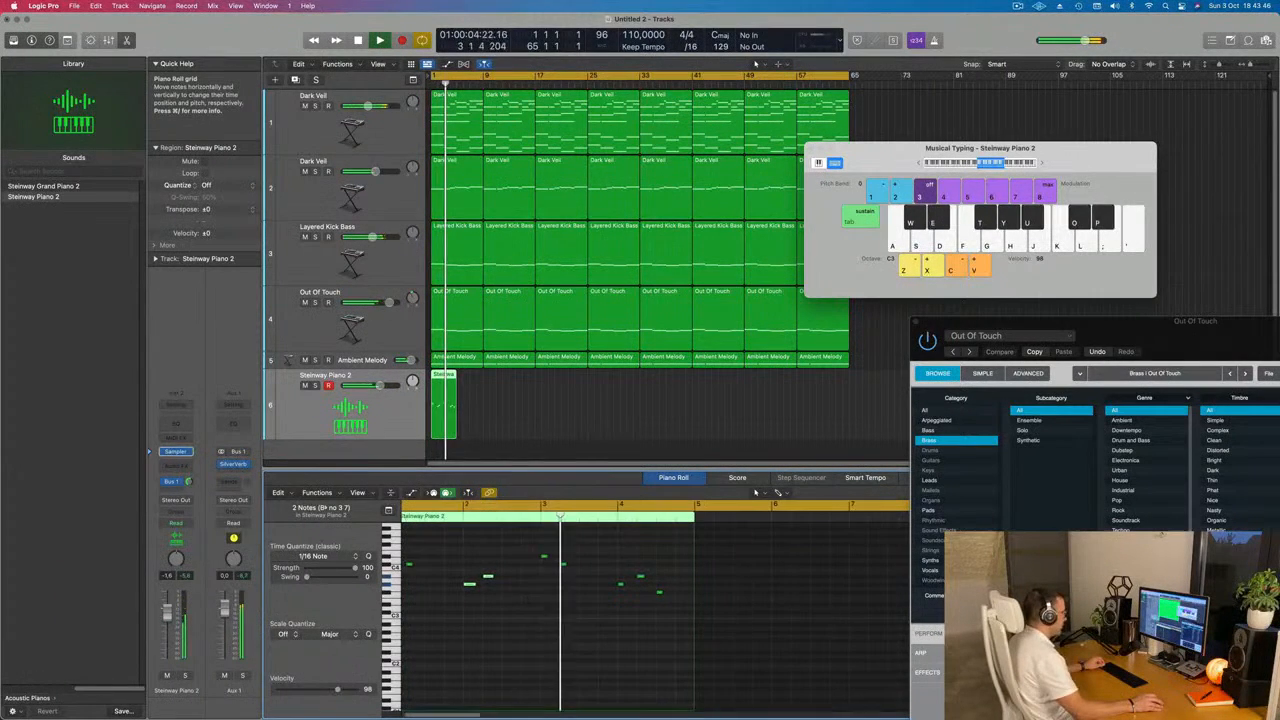
key(super+Left)
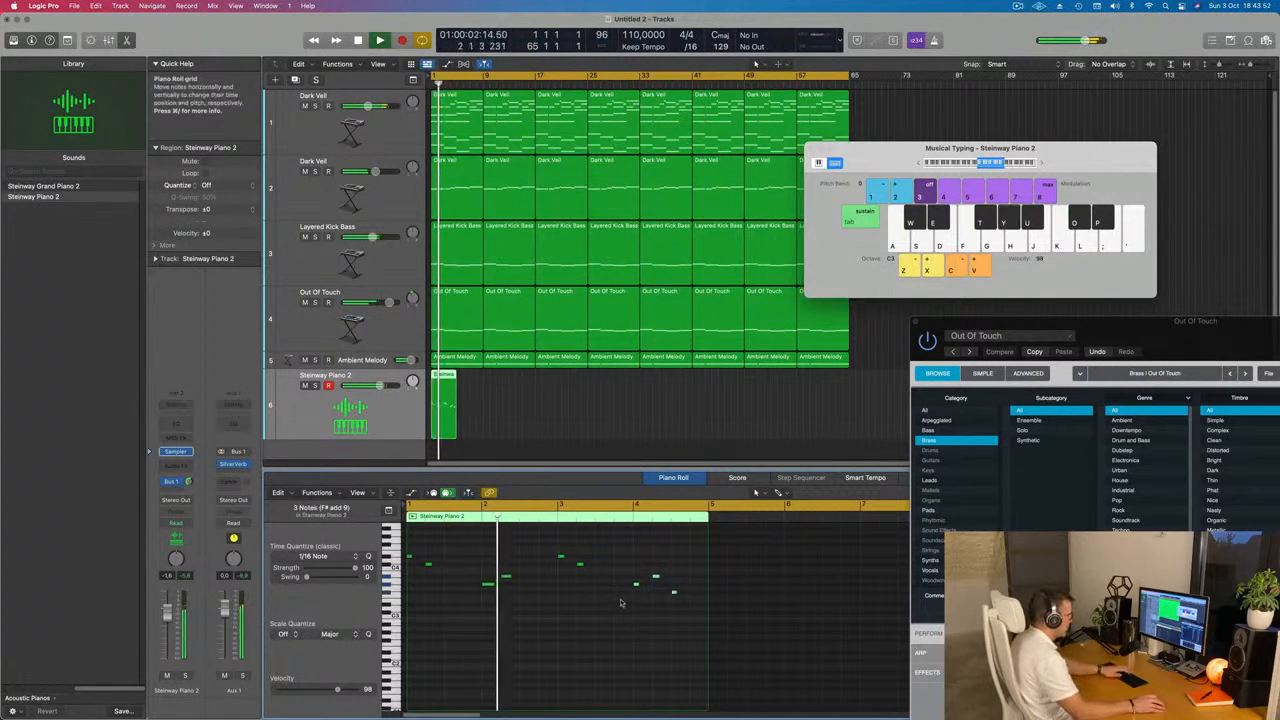
key(Delete)
key(Return)
- Repeat the four-bar piano region back to back along the Steinway Piano 2 track up to bar 65
click(404, 425)
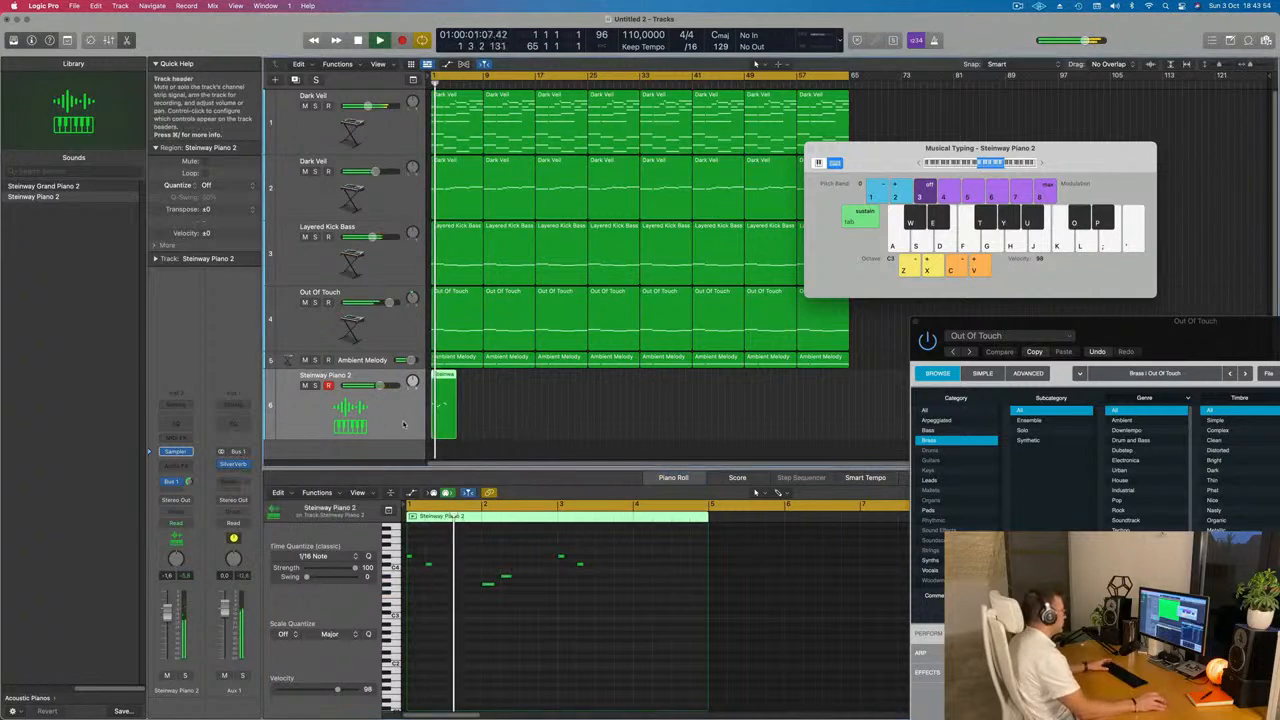
key(super+r)
key(Return)
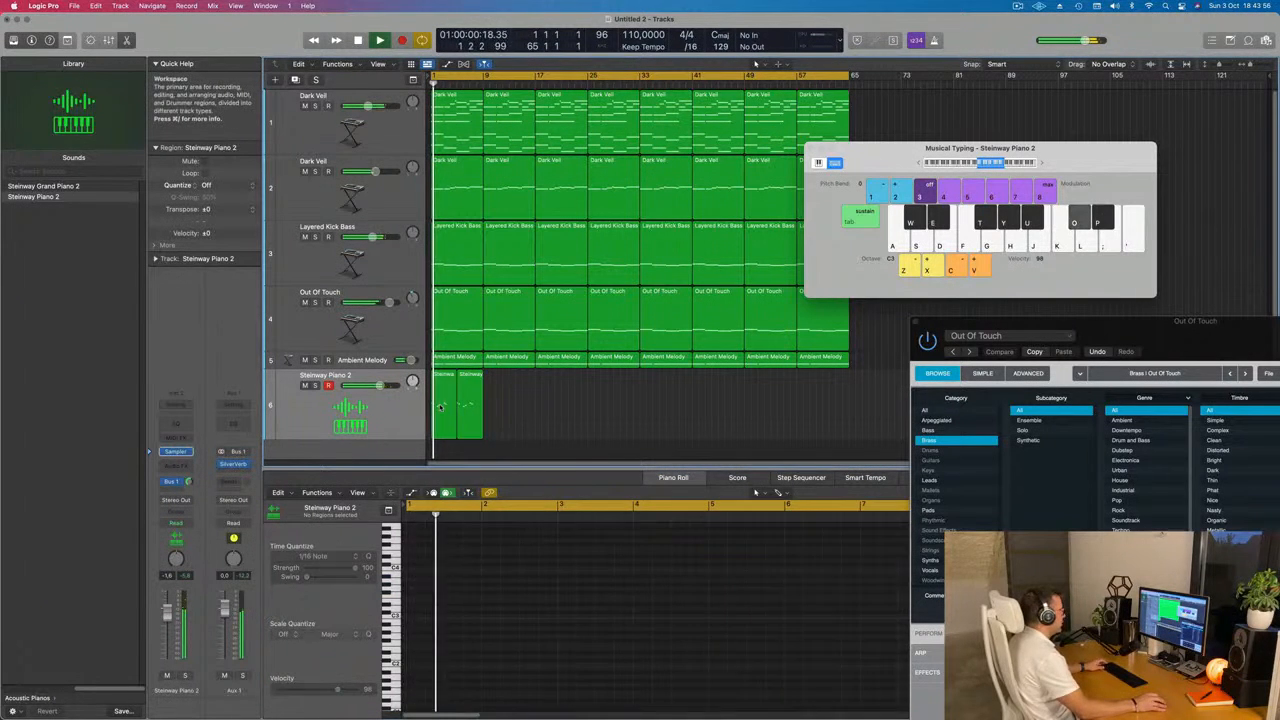
key(super+r)
key(super+r)
key(super+r)
key(super+r)
key(super+r)
key(super+r)
key(super+r)
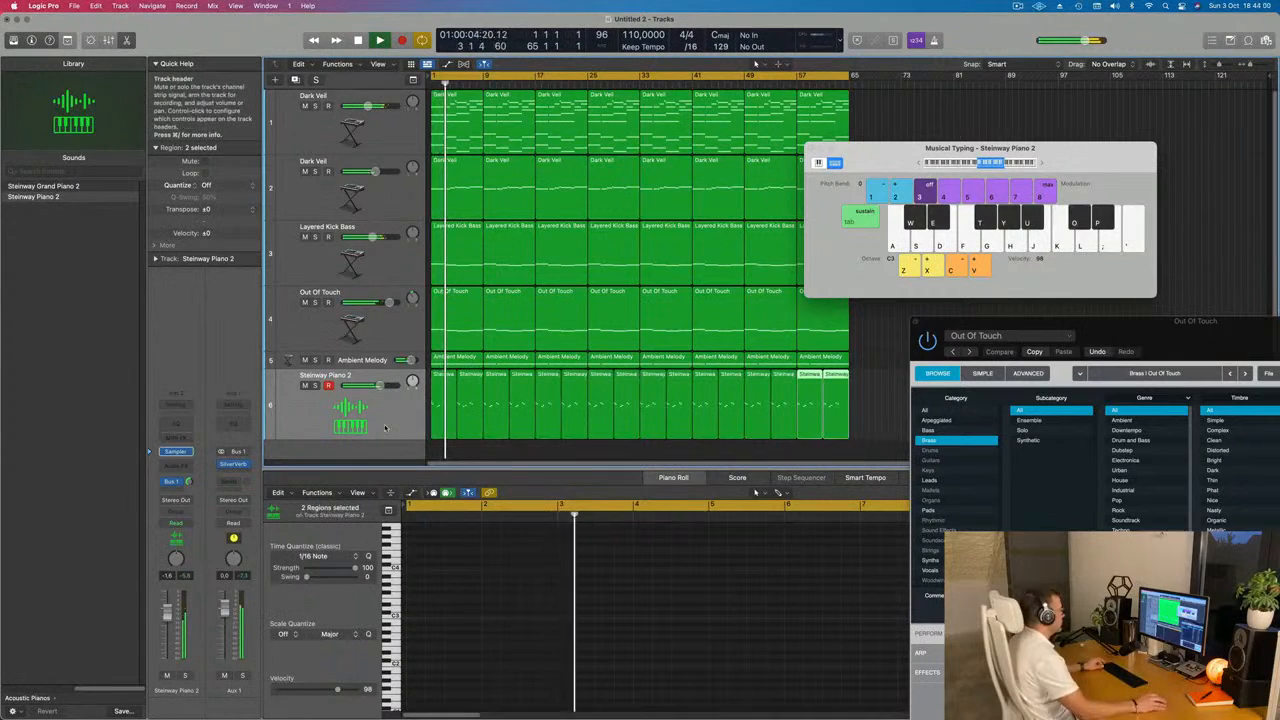
- Mute the second Dark Veil track while auditioning the arrangement from the start
scroll(380, 427, down, 3)
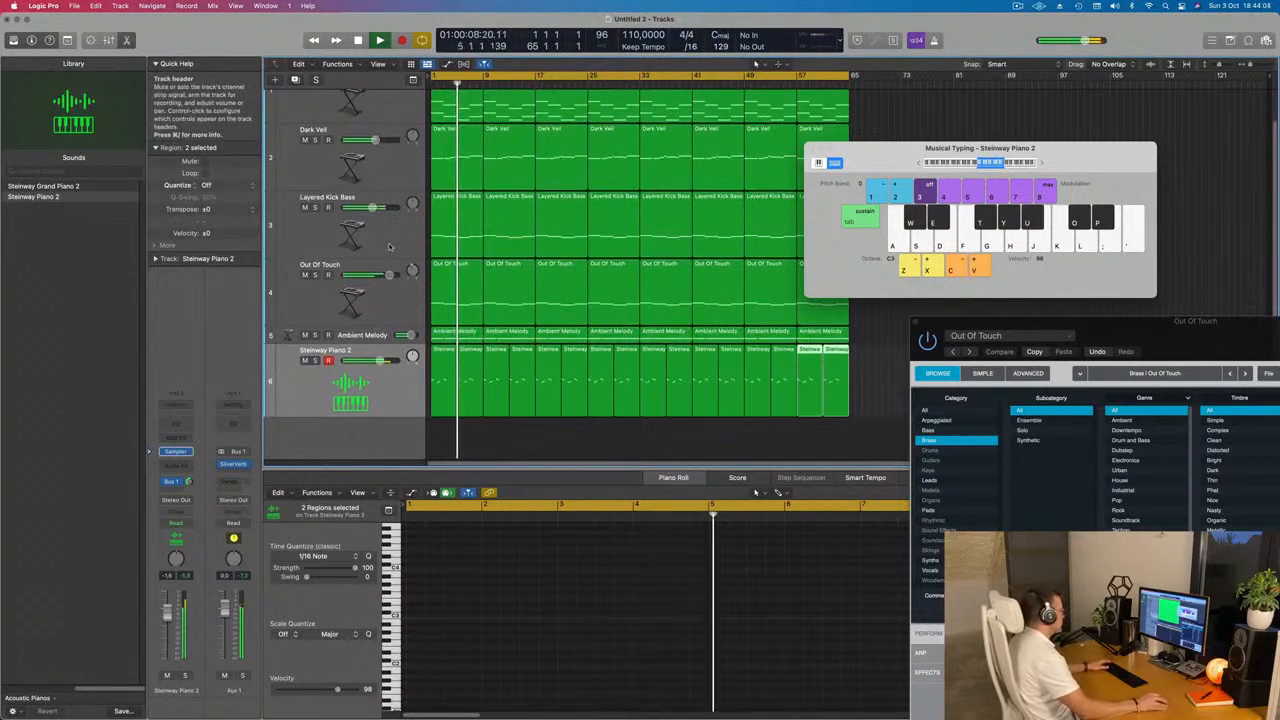
click(296, 164)
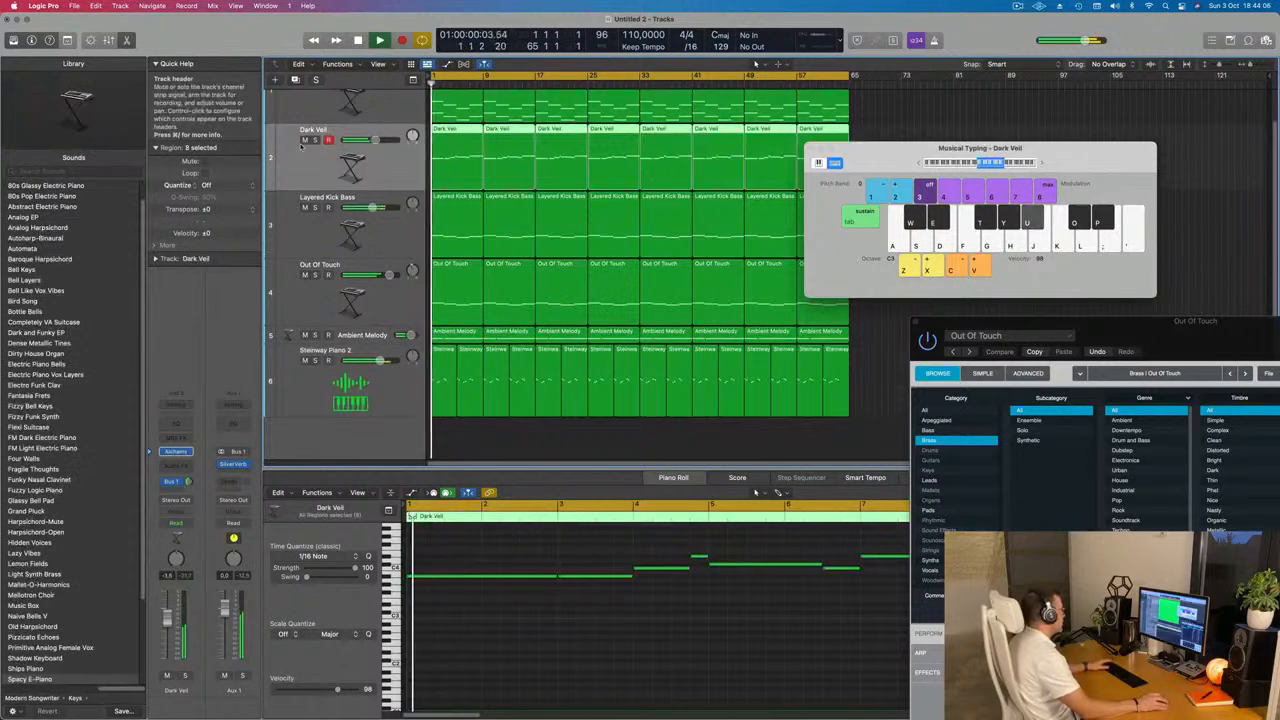
key(space)
key(space)
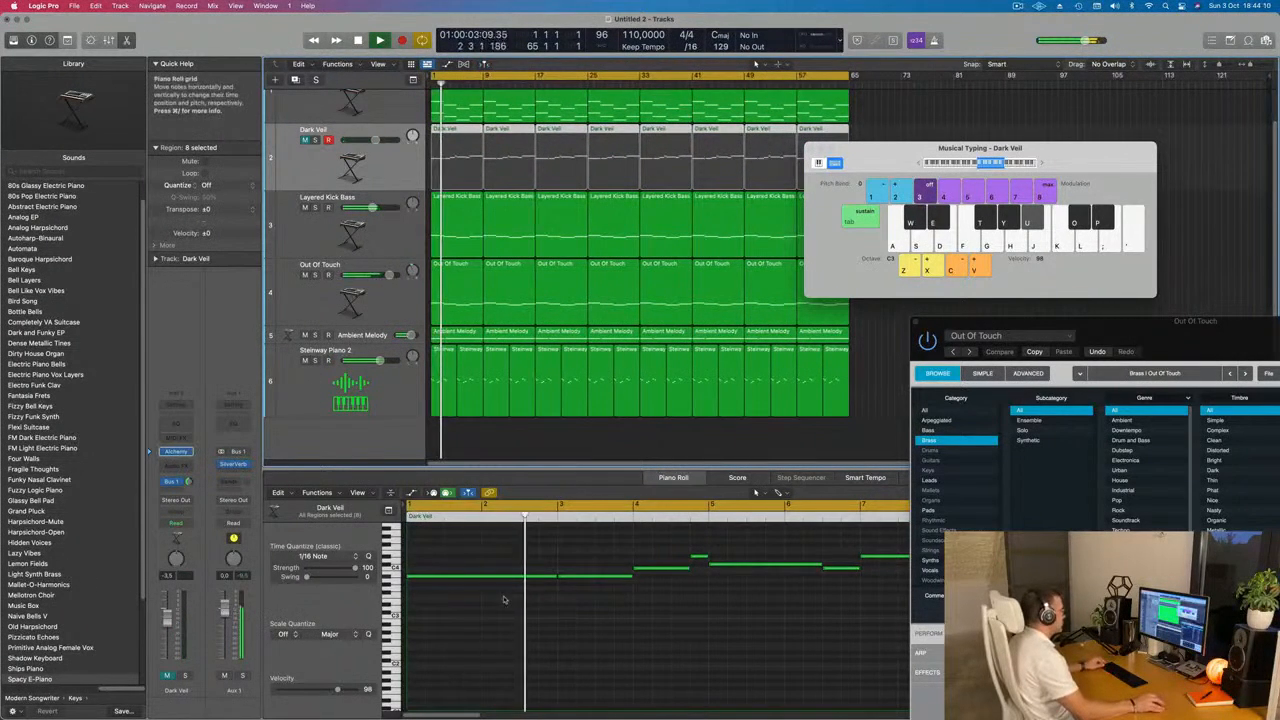
- Duplicate the Steinway Piano 2 track as a new empty track with the same piano sound
click(404, 381)
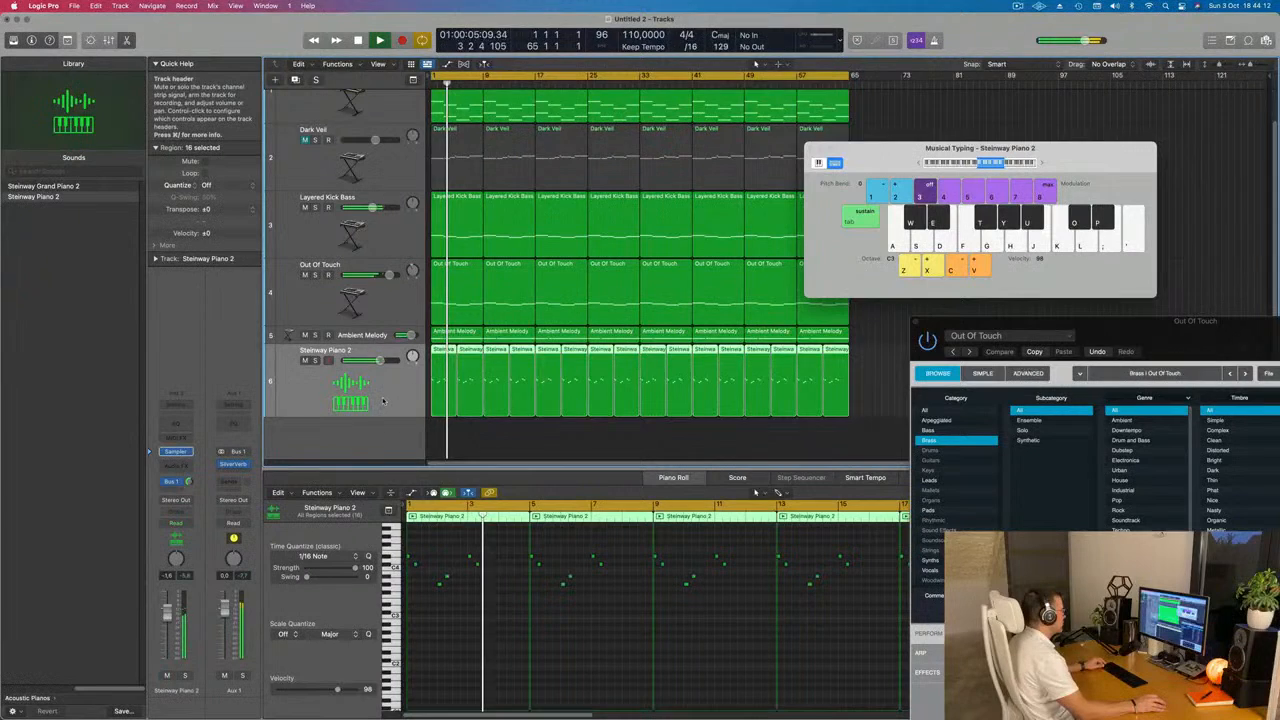
key(super+Right)
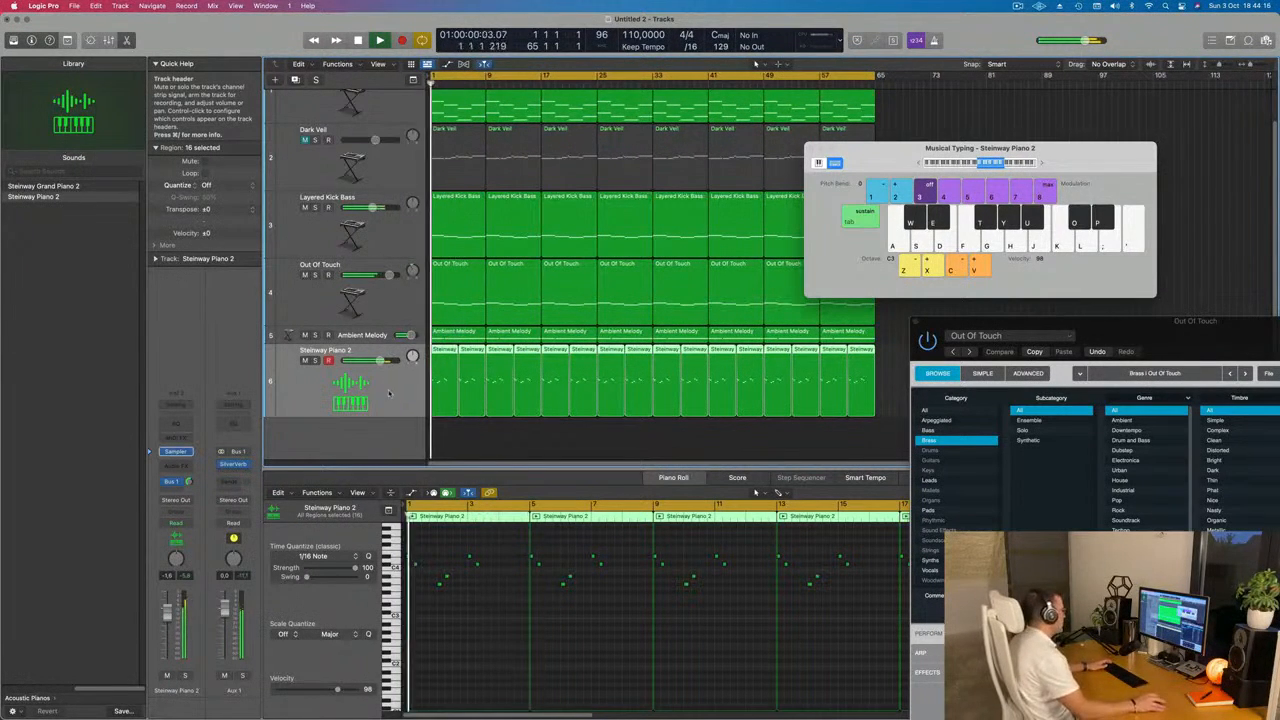
key(super+d)
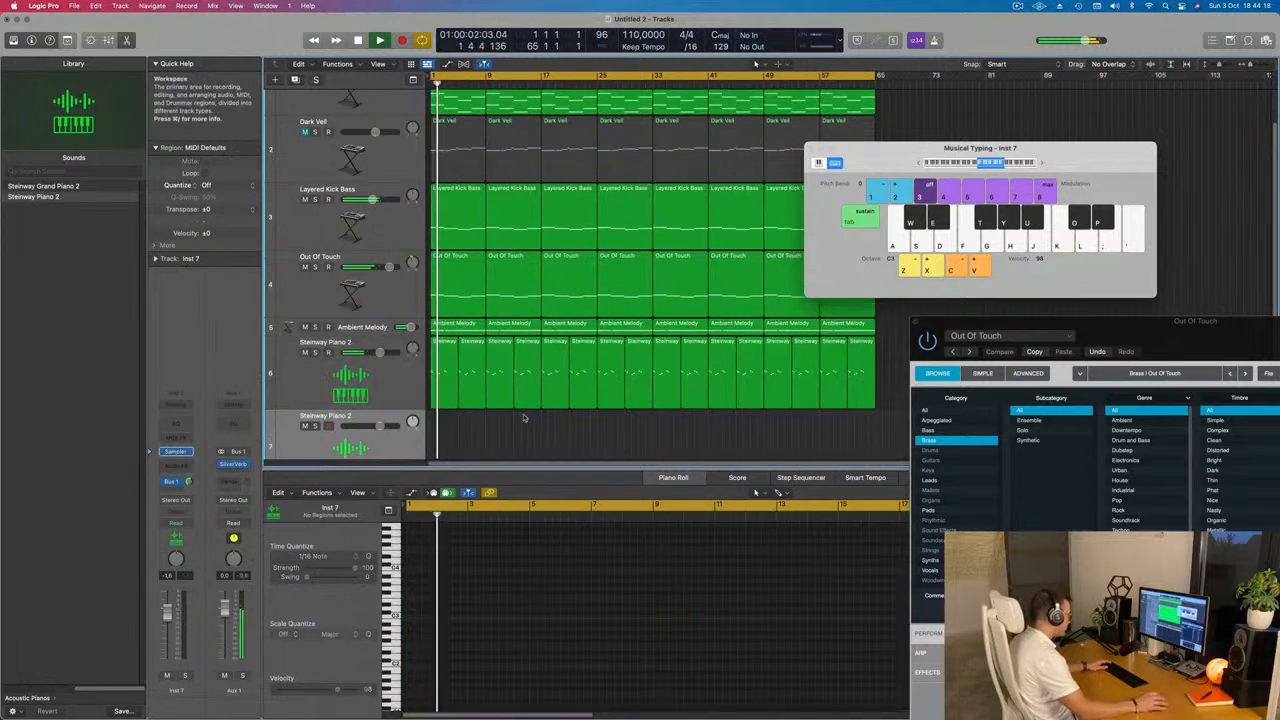
- Copy the first four-bar Steinway Piano 2 region onto the duplicated piano track at bar 1, keeping the original region in place
click(445, 342)
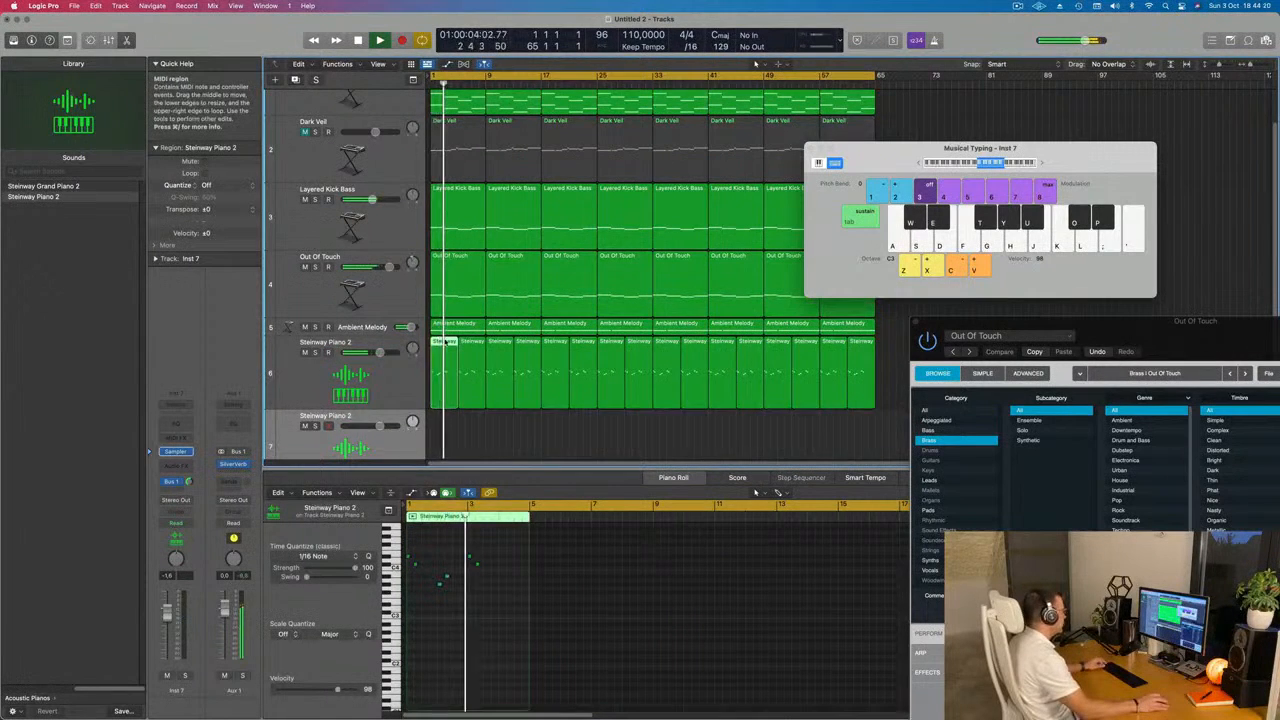
drag(445, 342, 445, 428)
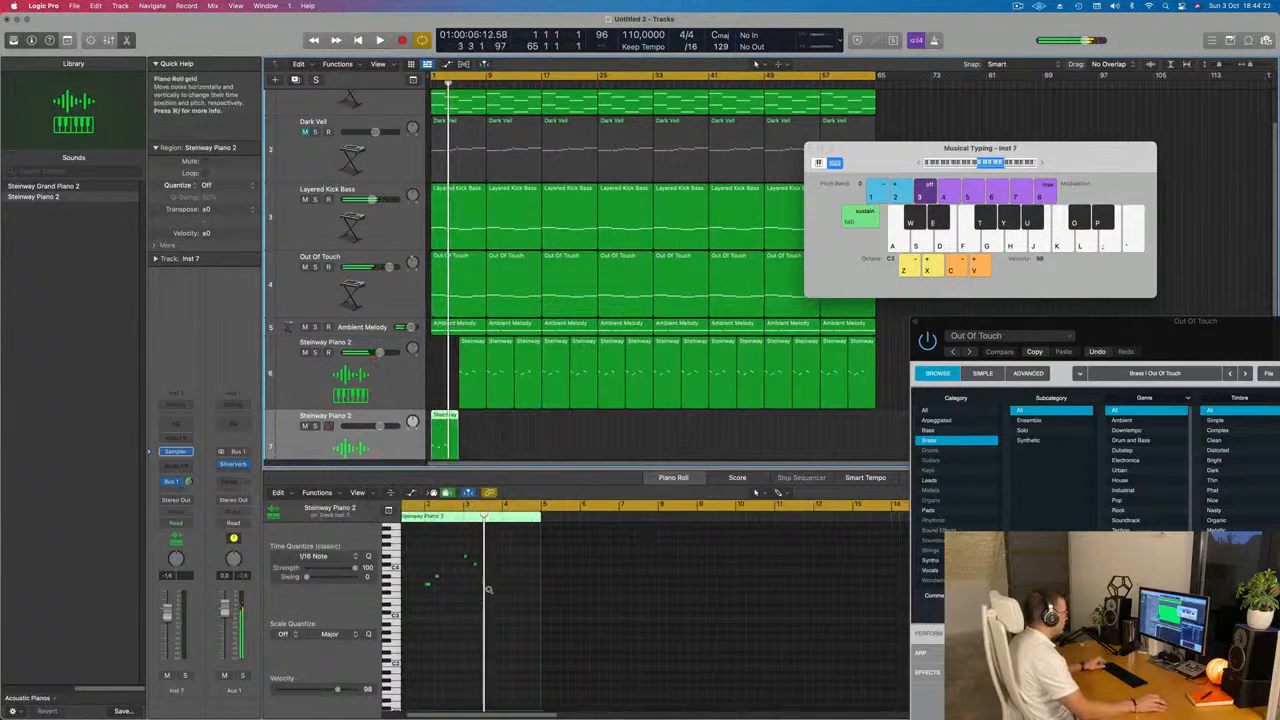
scroll(488, 590, up, 5)
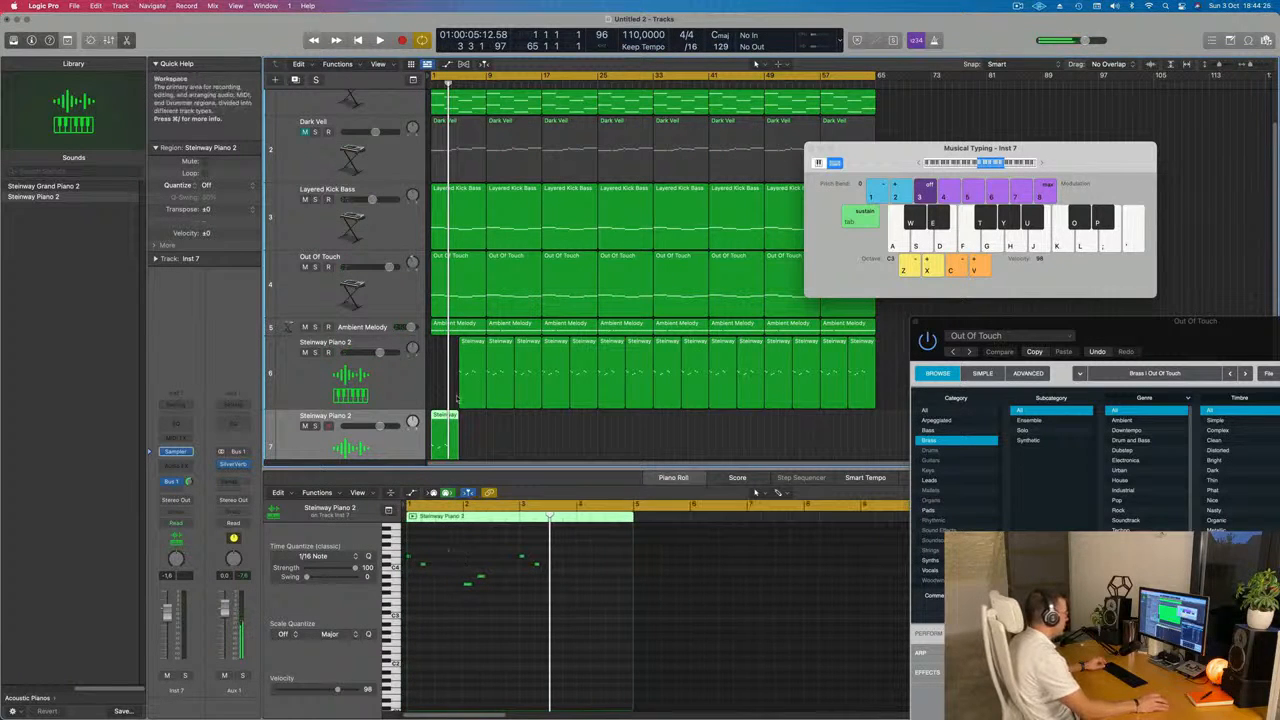
click(475, 344)
drag(451, 345, 445, 424)
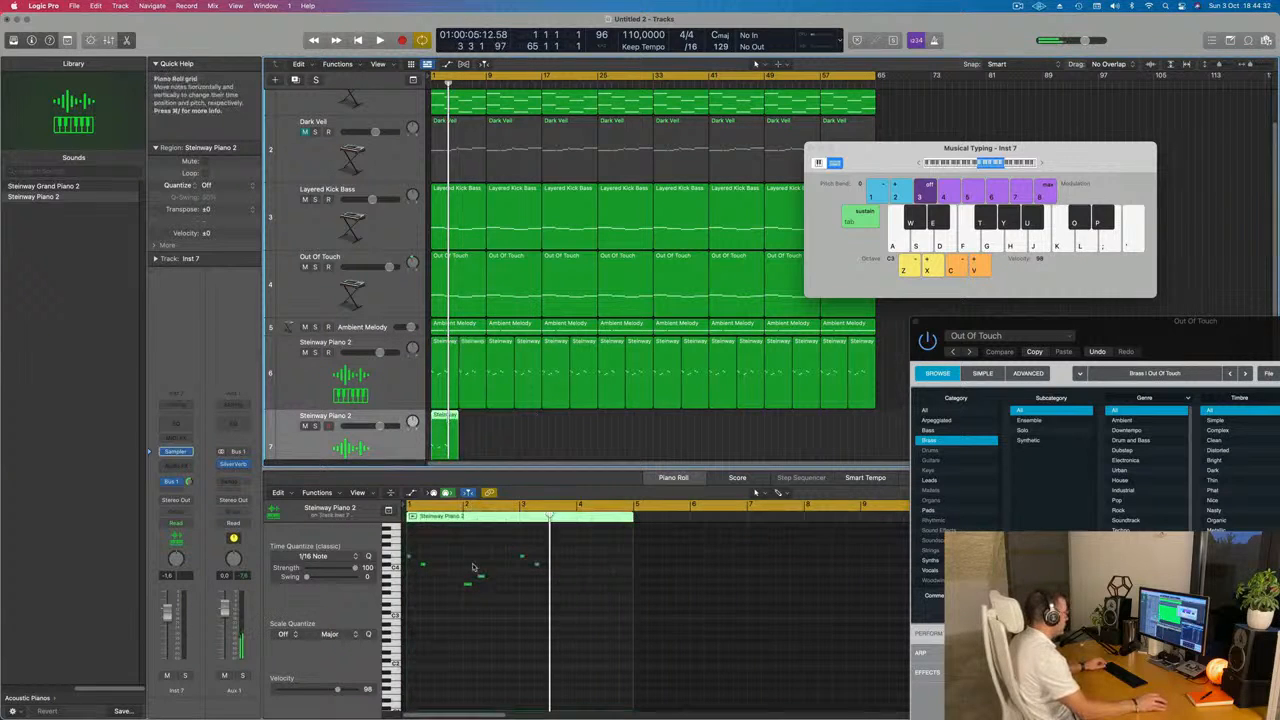
- In the copied region, delete the phrase's notes up to the start of bar 3 and stretch the remaining C#4 note to the region's end
scroll(483, 574, right, 2)
scroll(415, 556, left, 2)
scroll(413, 554, right, 1)
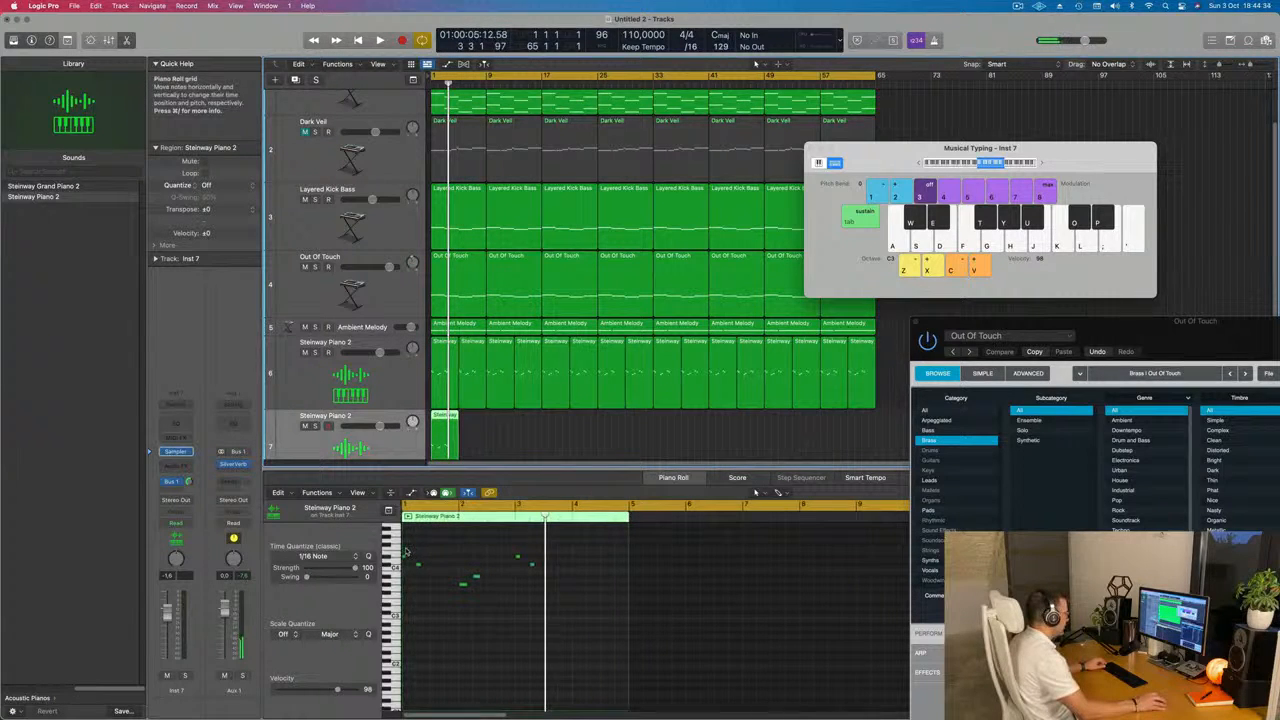
drag(406, 549, 513, 598)
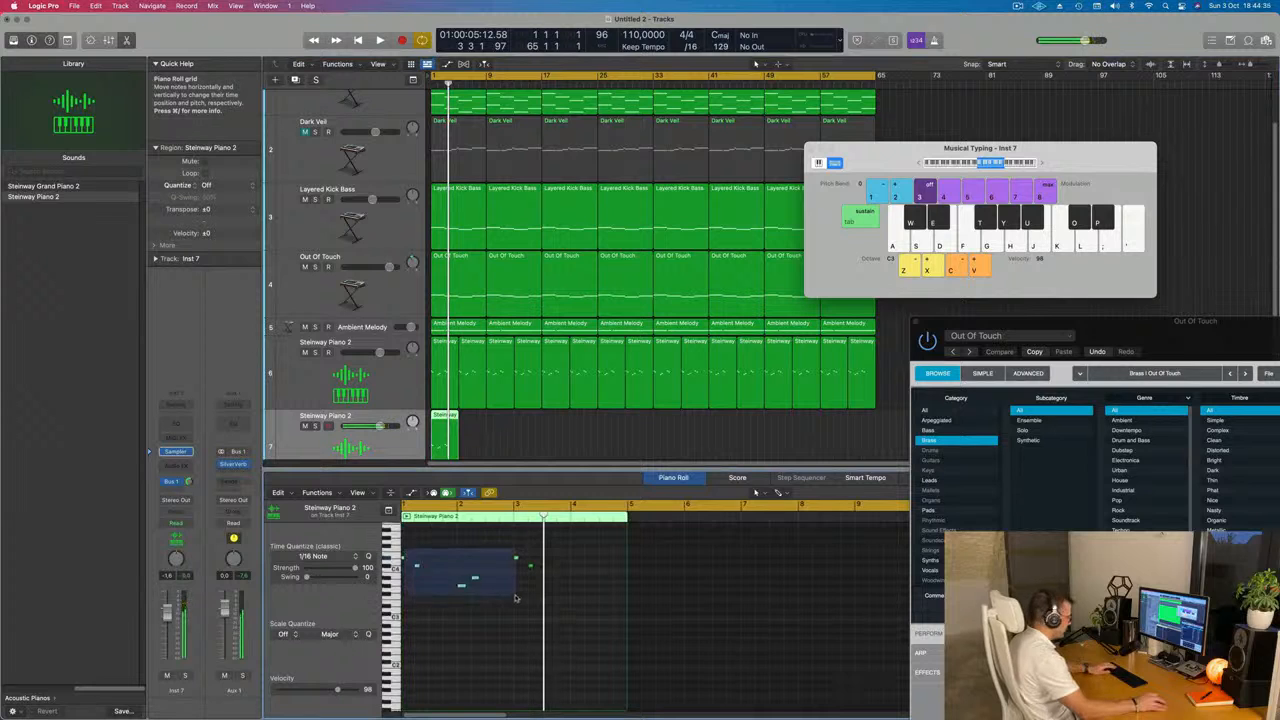
key(Delete)
drag(516, 598, 622, 569)
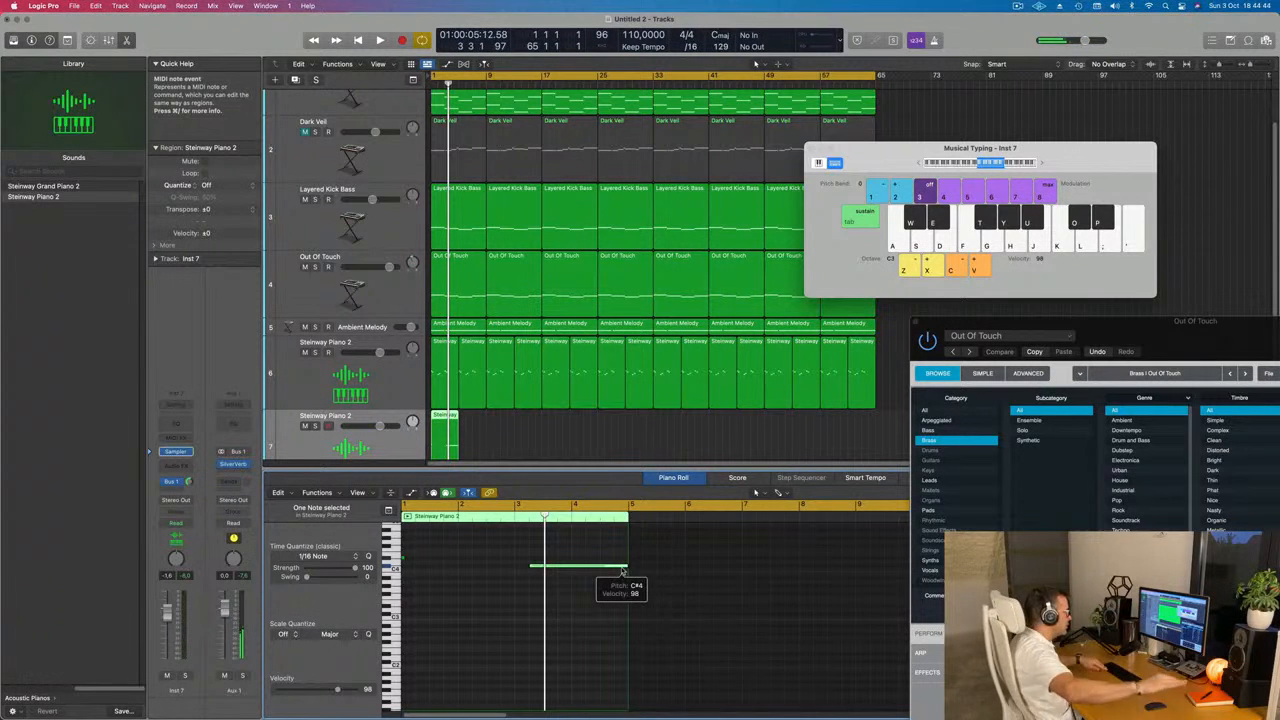
- Play back the long piano note with the arrangement and look over the duplicated track's Sampler settings
scroll(622, 571, right, 8)
key(space)
key(space)
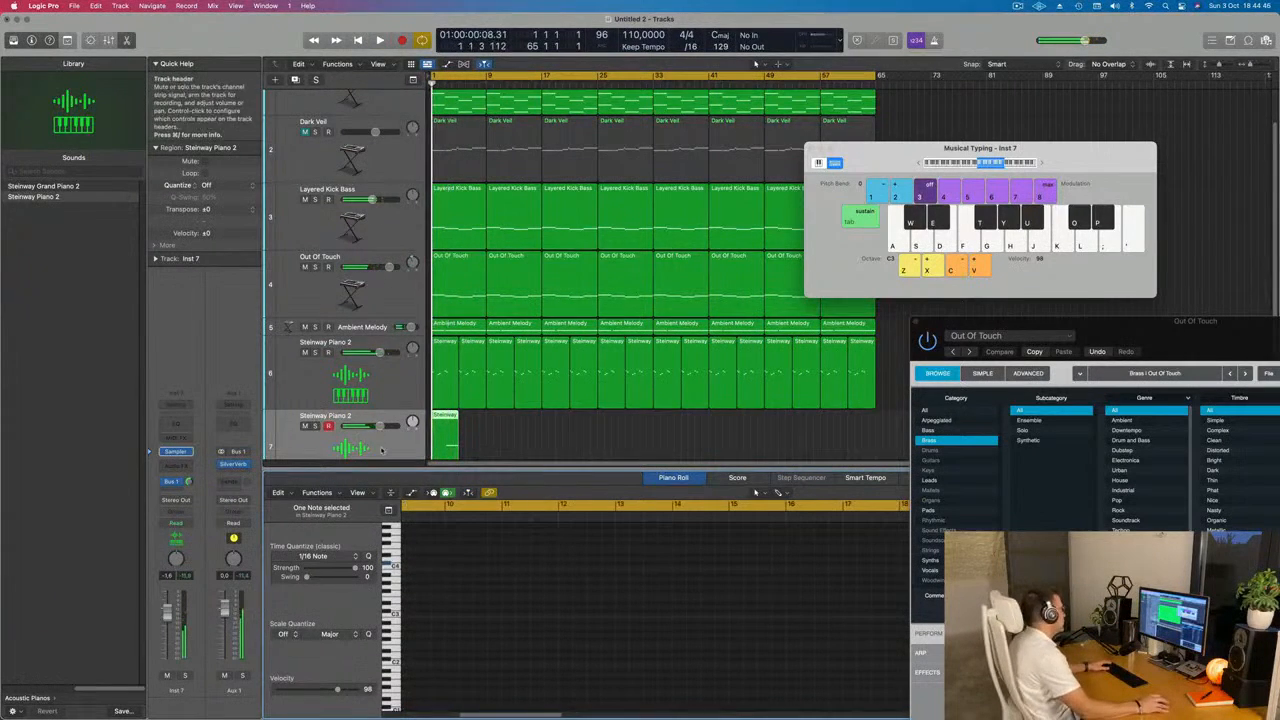
scroll(380, 450, down, 1)
key(space)
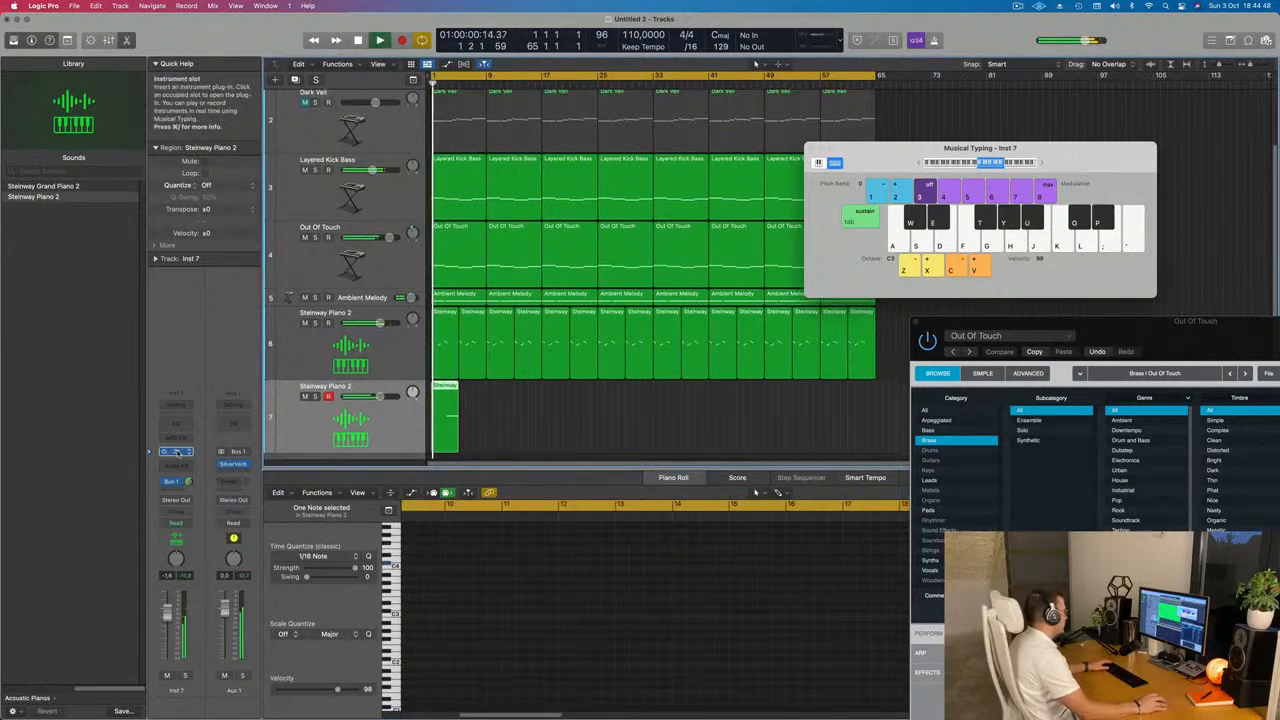
click(176, 451)
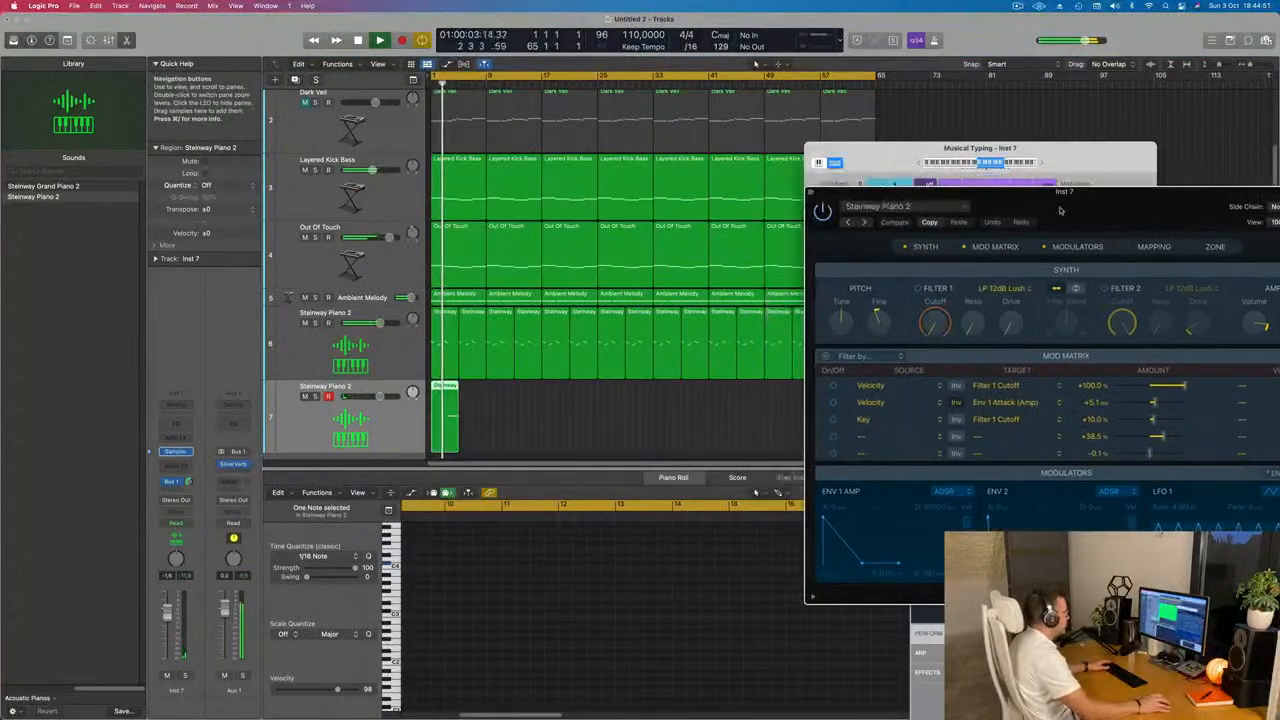
drag(402, 140, 812, 191)
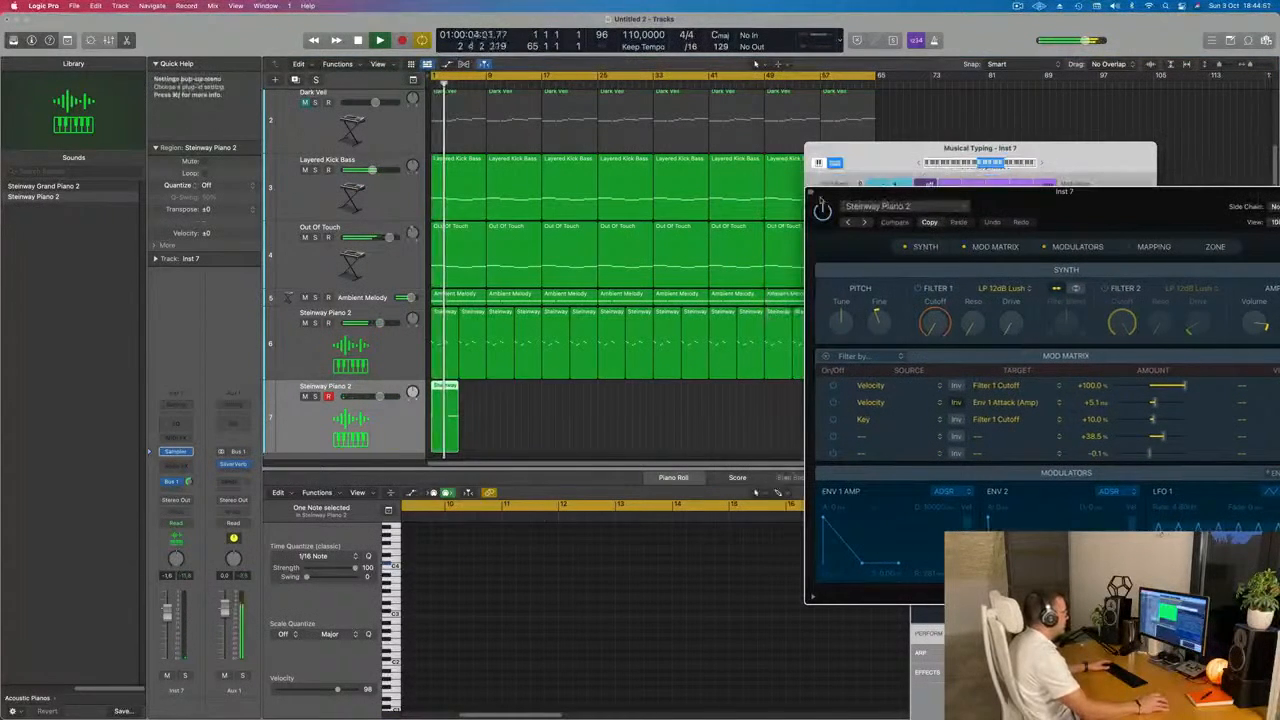
click(812, 191)
key(space)
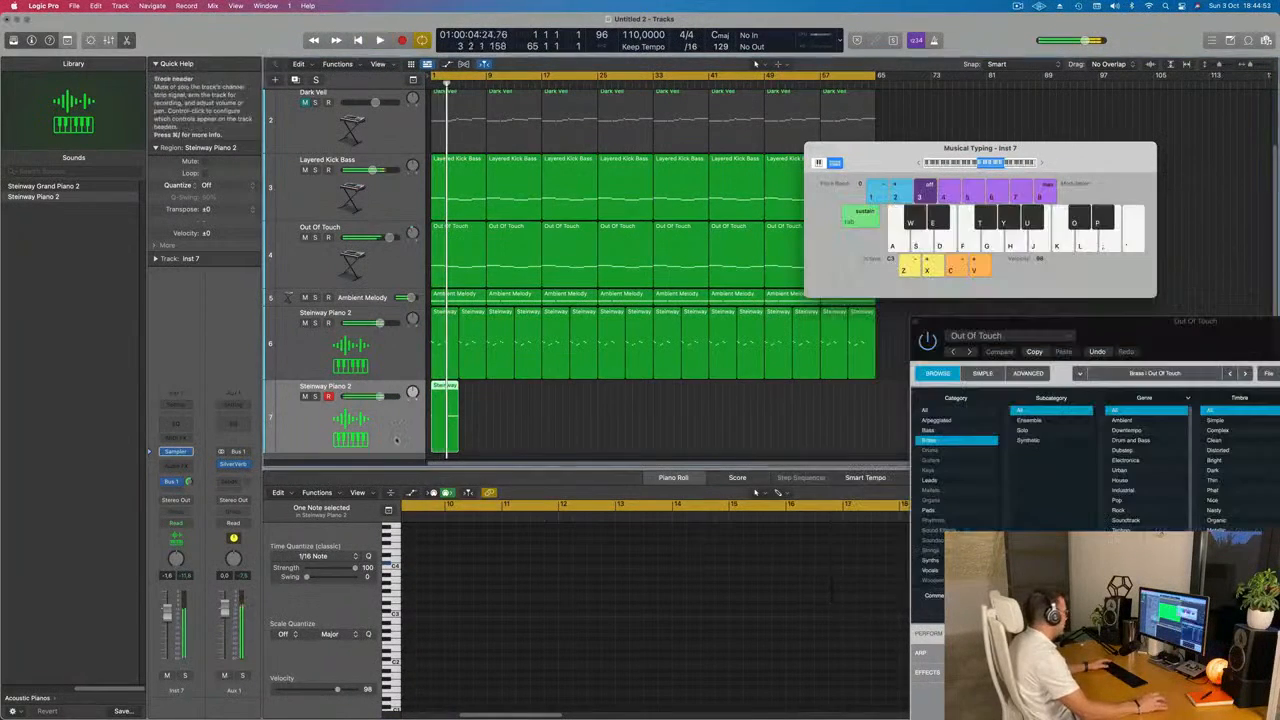
- Replace the Sampler on the duplicated piano track with a stereo Alchemy instrument
click(187, 452)
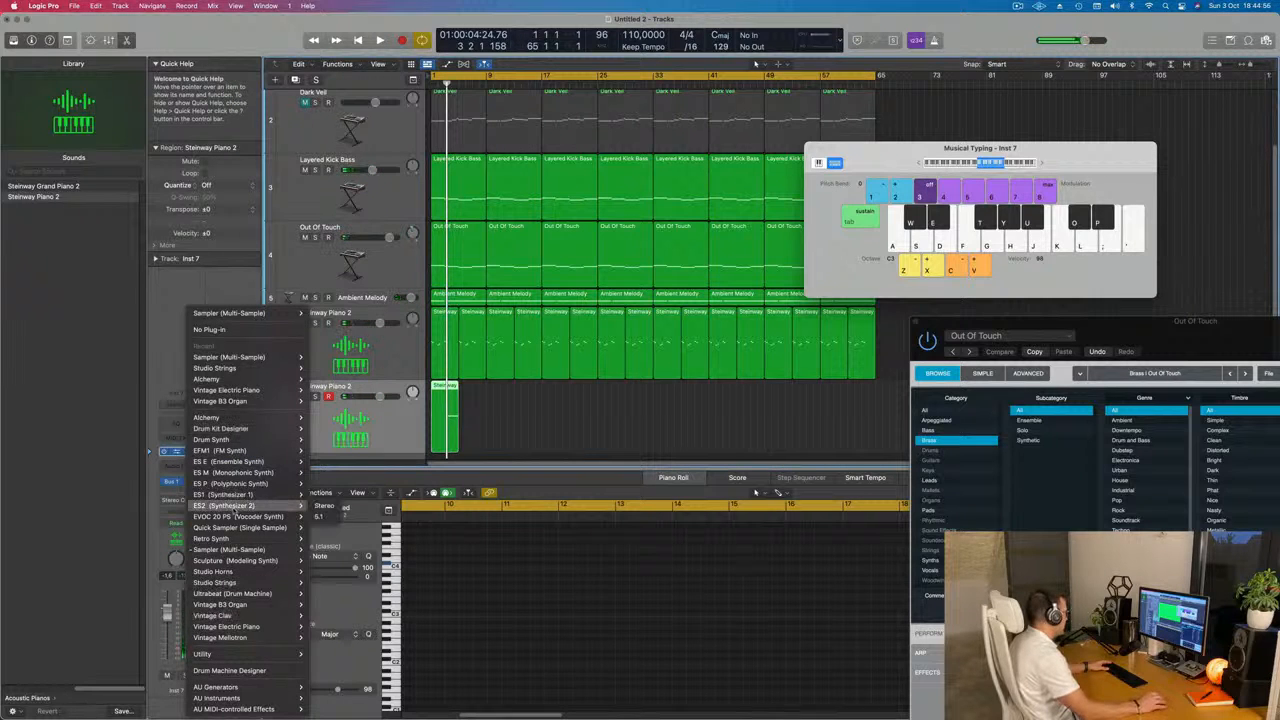
mouse_move(237, 539)
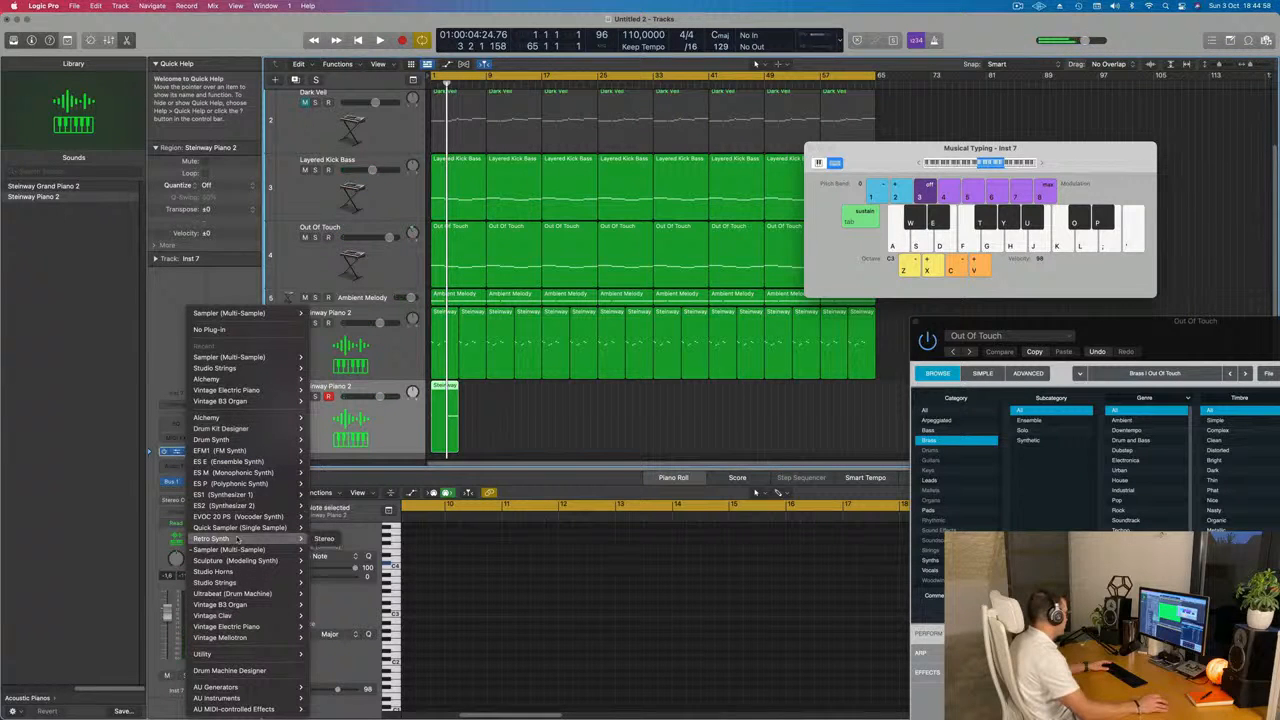
mouse_move(226, 421)
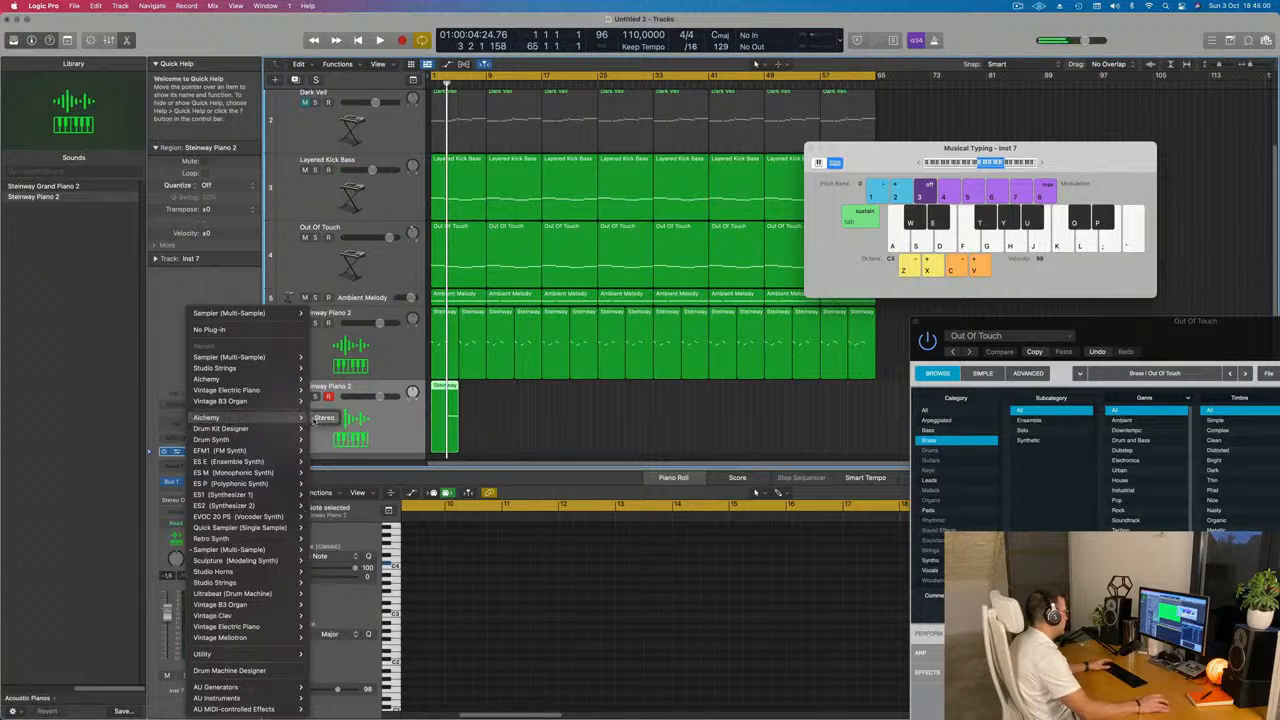
click(321, 418)
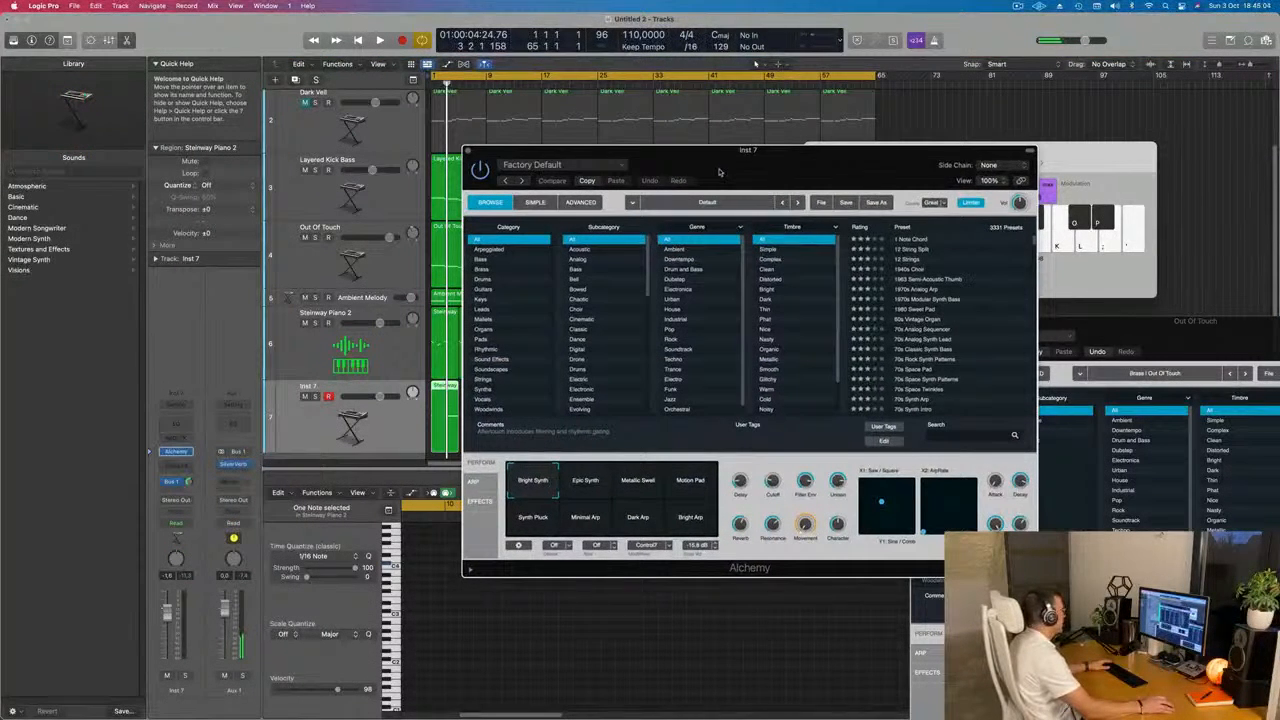
- Load the Deep Blue preset from Alchemy's Soundscapes category
drag(719, 172, 711, 174)
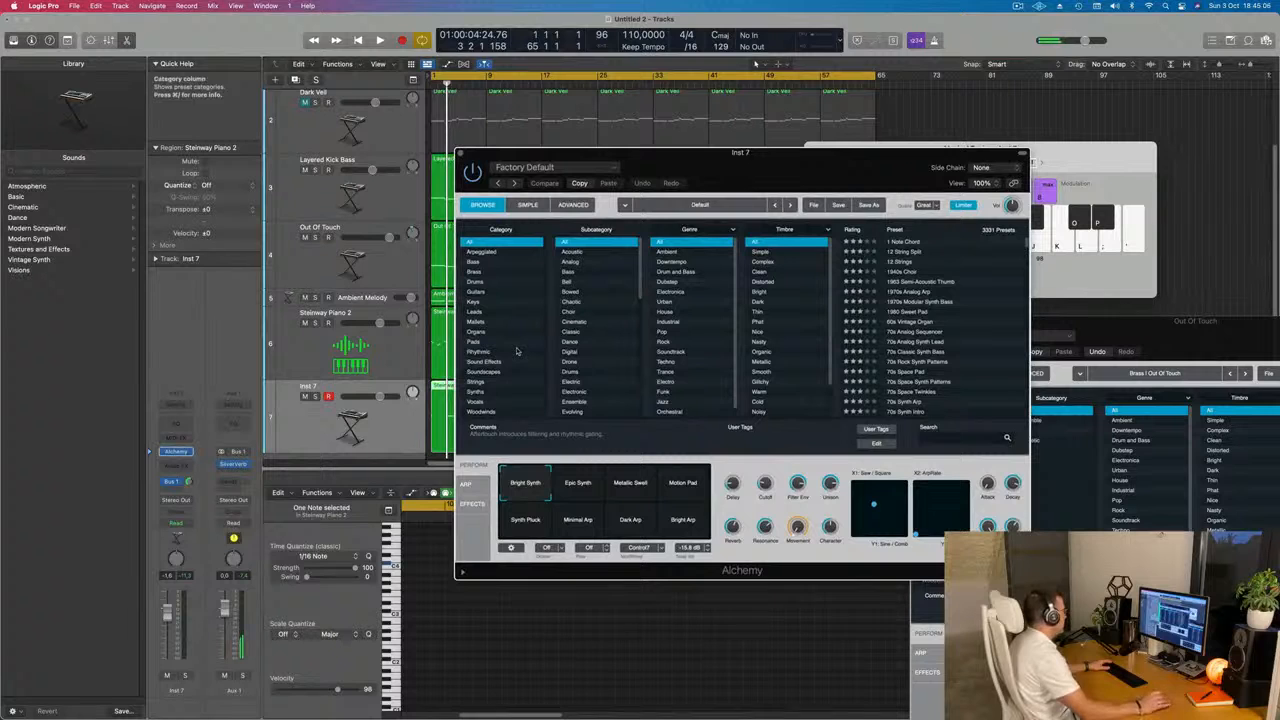
click(486, 373)
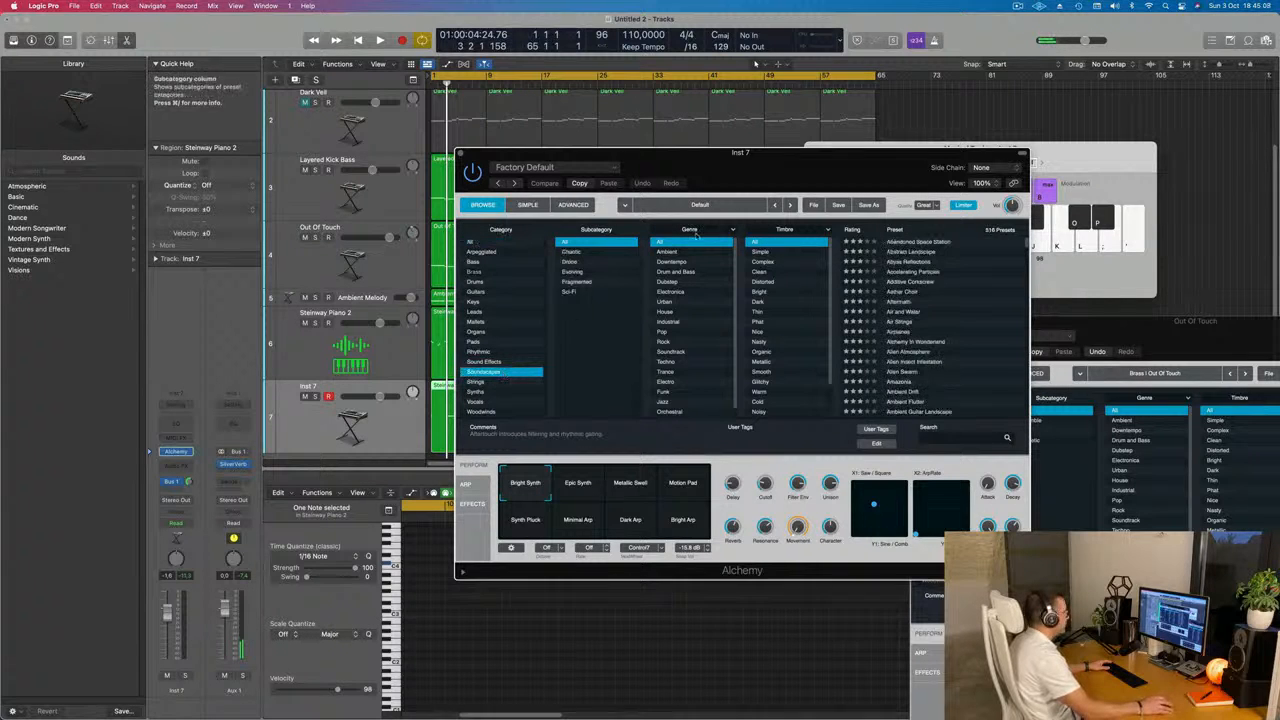
scroll(918, 320, down, 10)
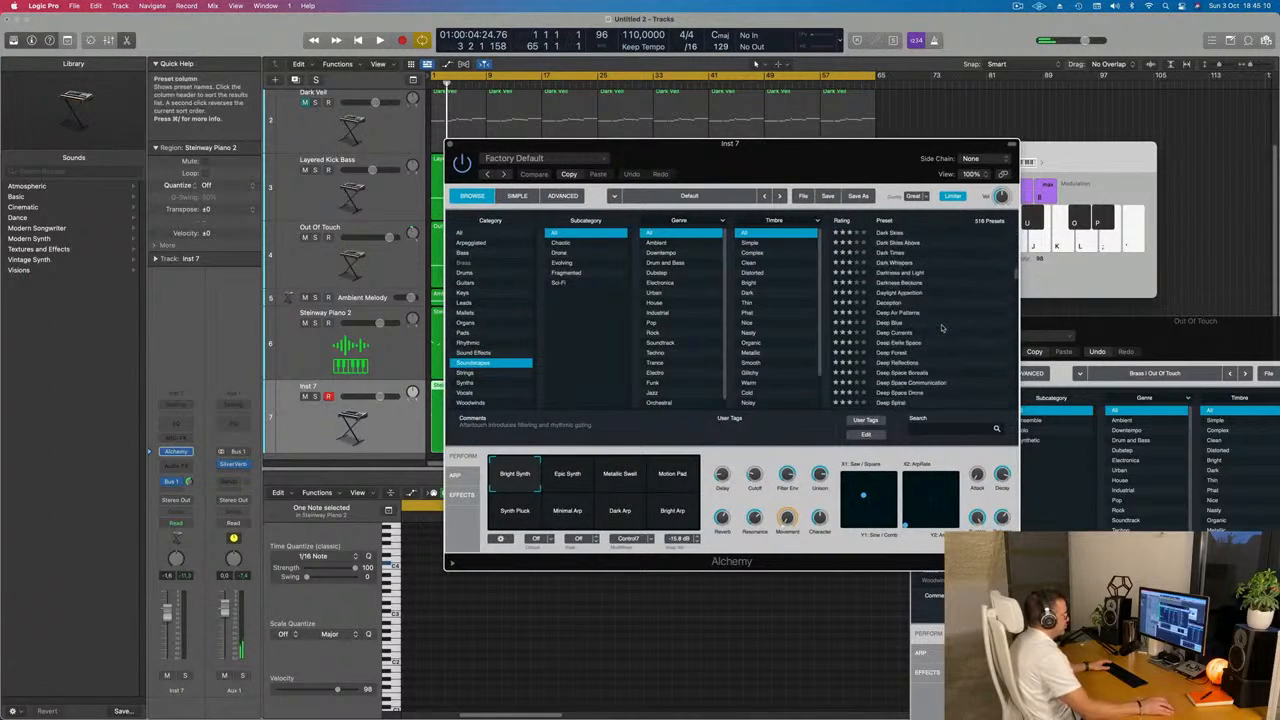
click(892, 325)
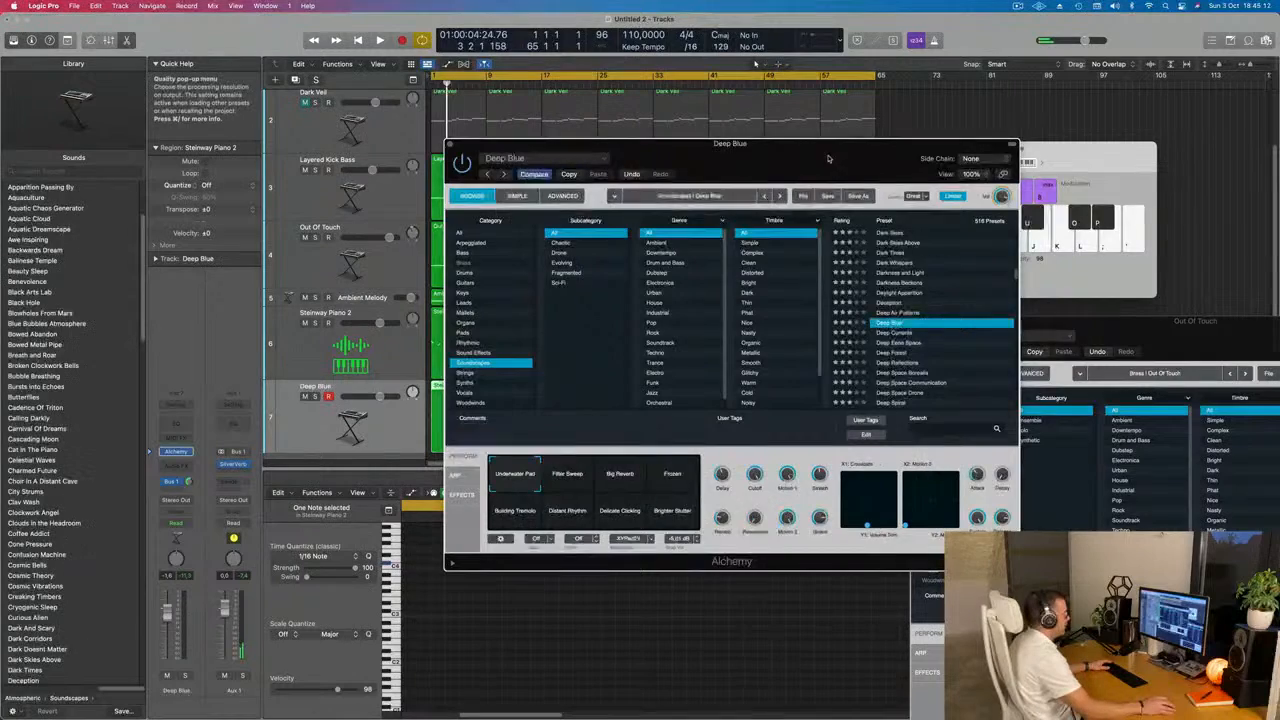
drag(830, 156, 948, 151)
- Audition the Deep Blue layer with the arrangement, soloing it briefly, and raise its channel volume to 2.5 dB
key(space)
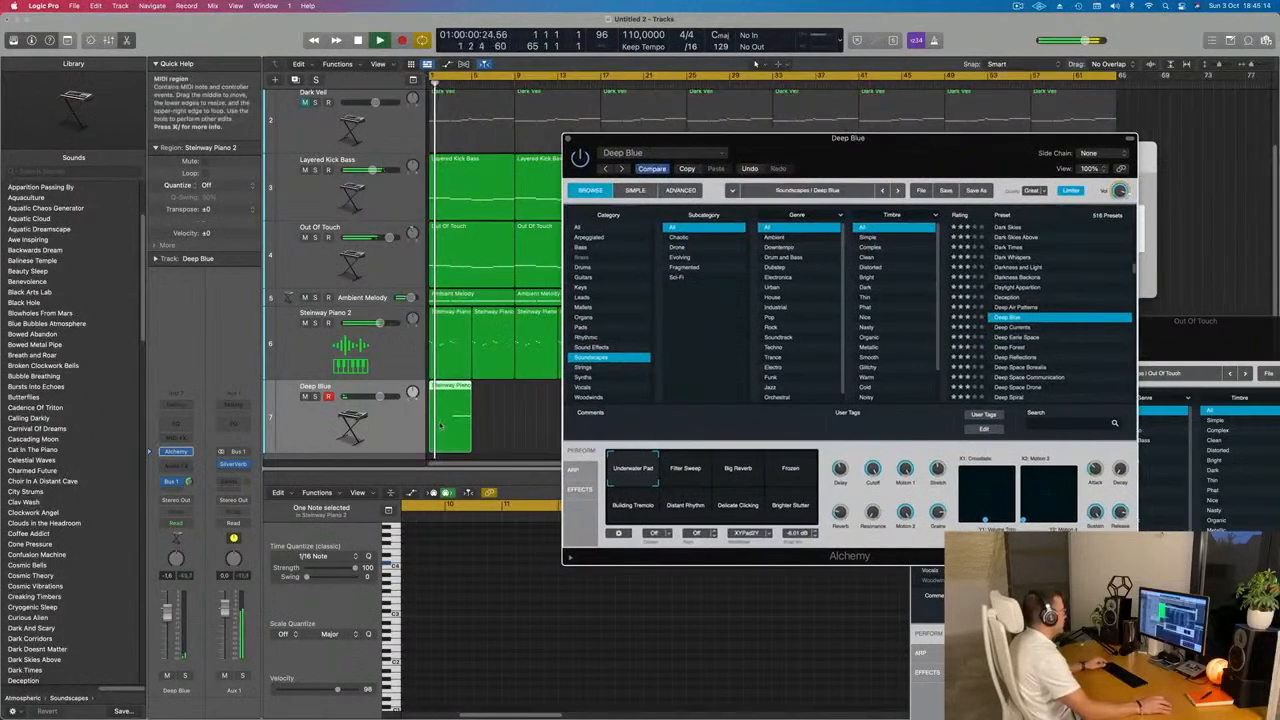
drag(818, 150, 986, 155)
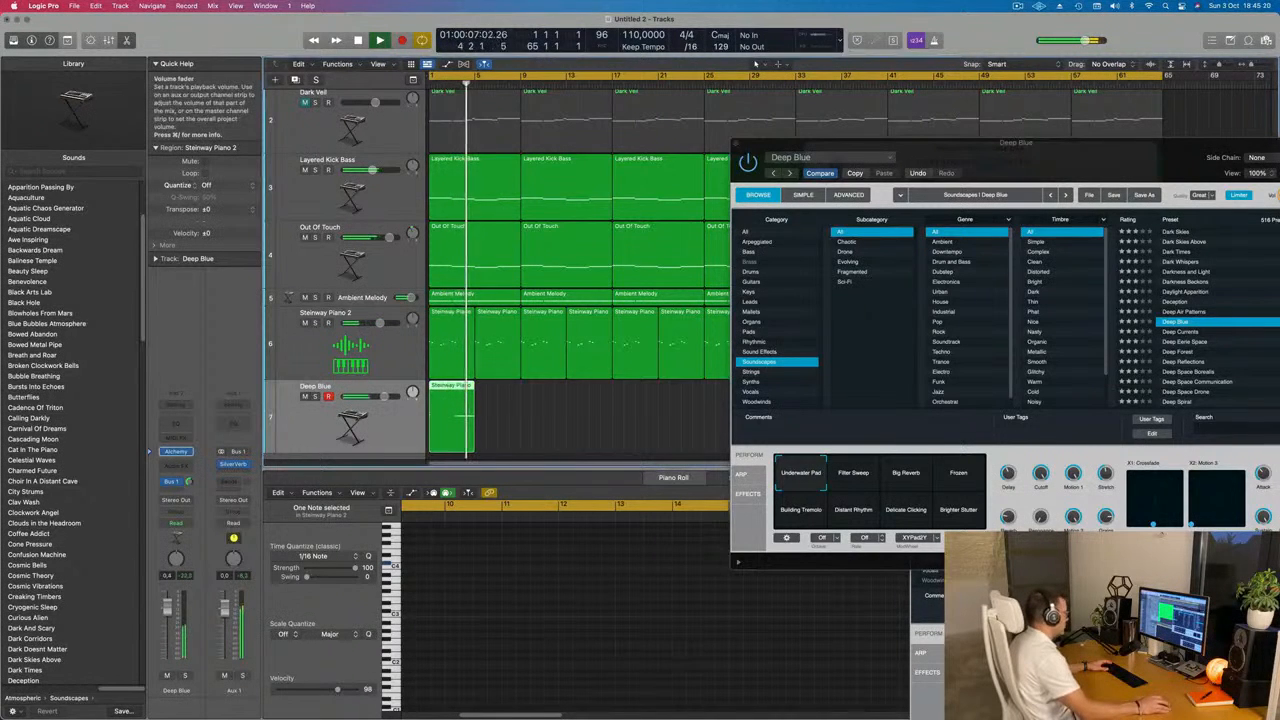
click(186, 676)
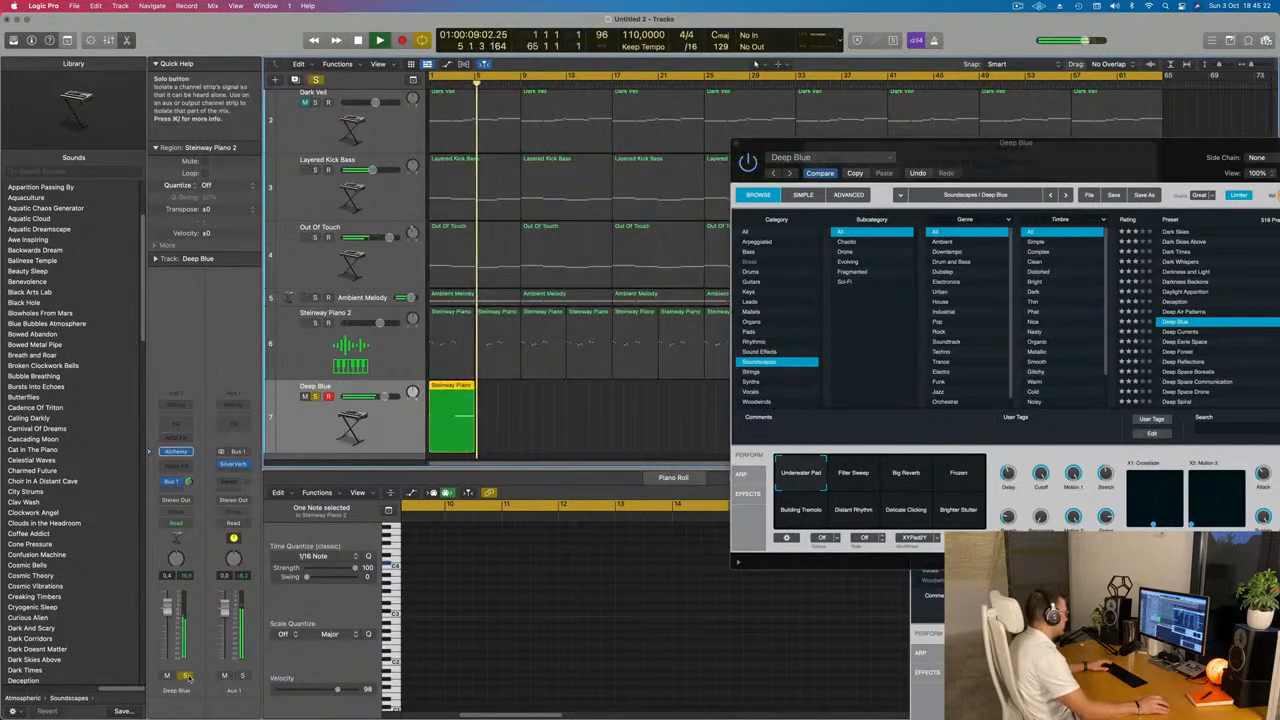
click(186, 676)
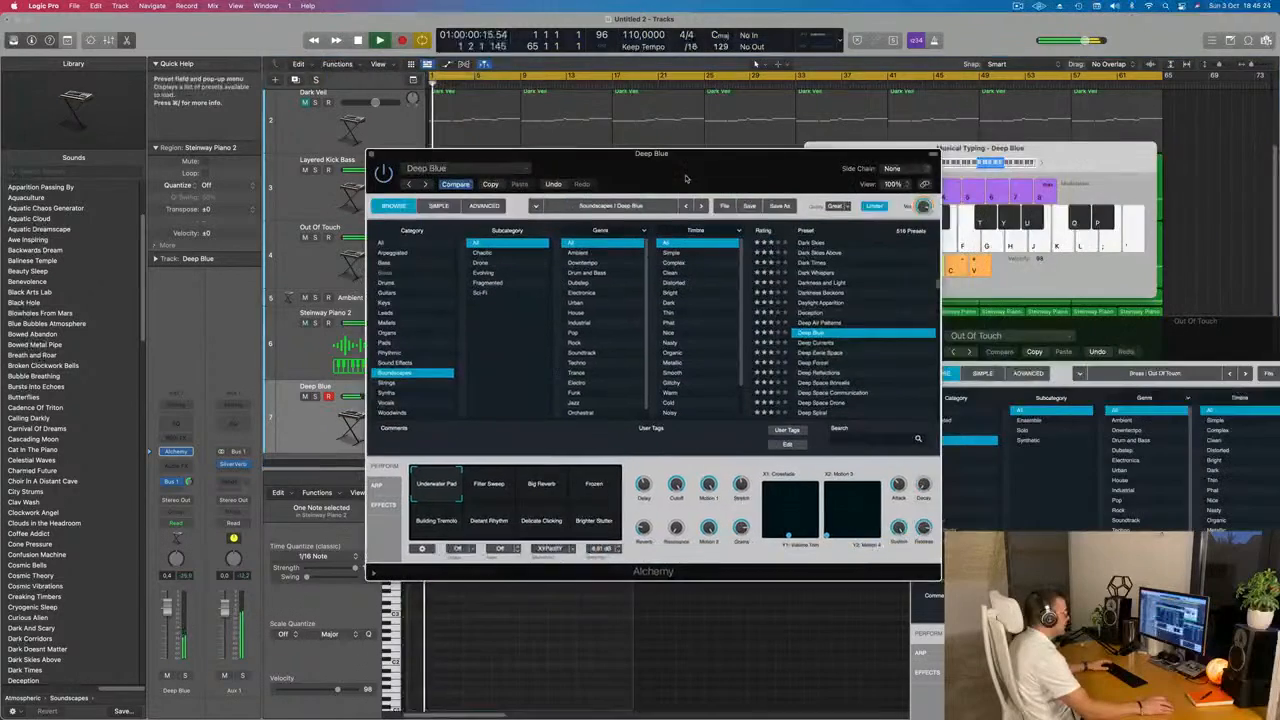
drag(815, 168, 906, 168)
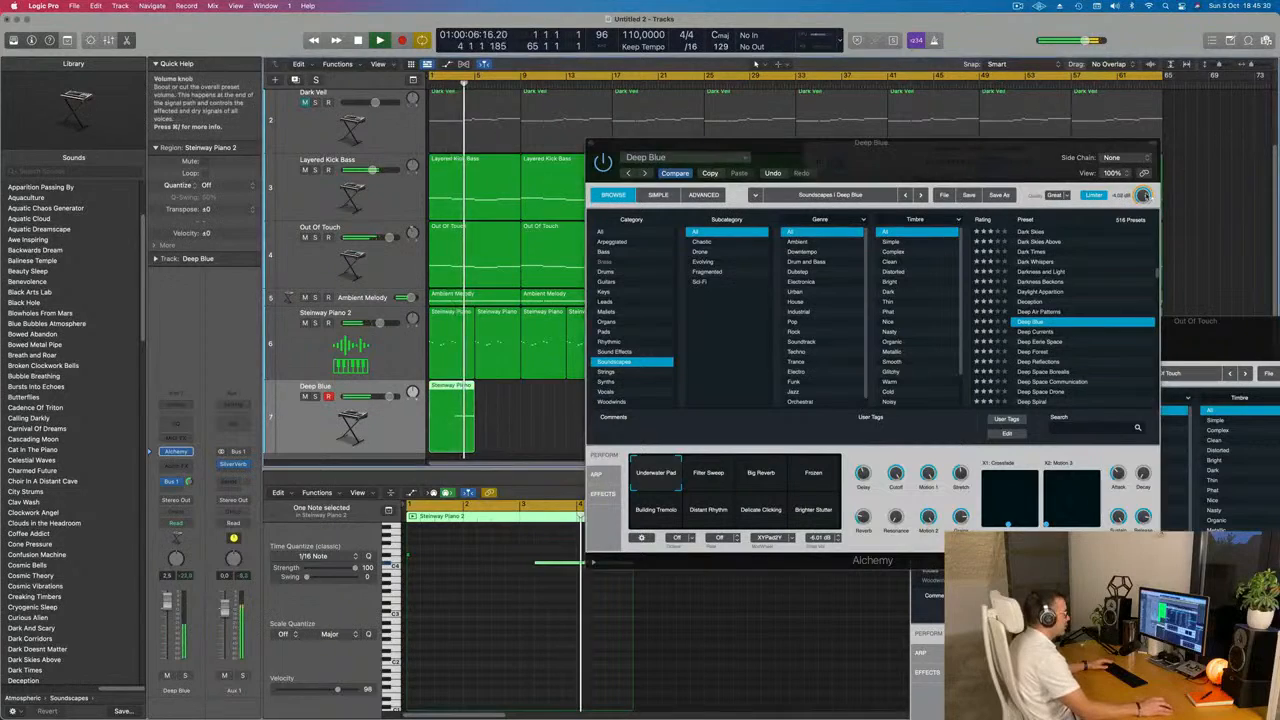
key(super+k)
drag(990, 156, 1084, 258)
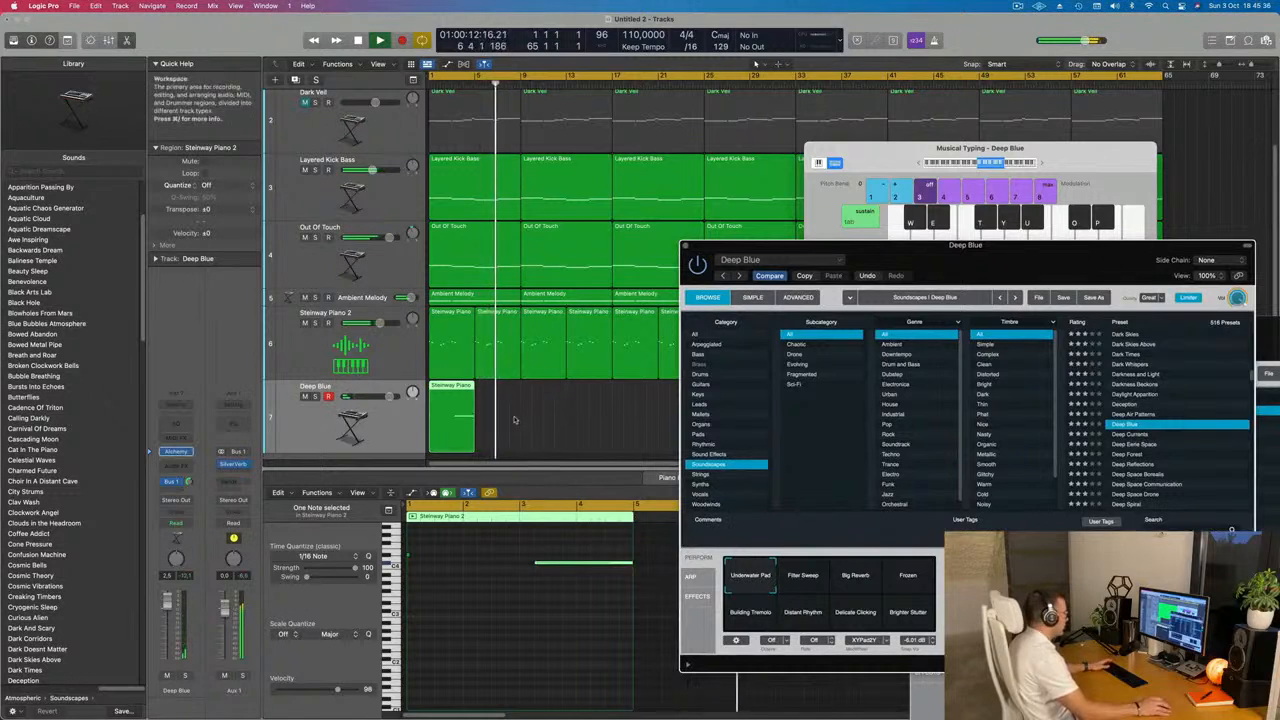
- Shorten the long C#4 note to end around the middle of bar 4 and play it back from the start
key(space)
click(491, 544)
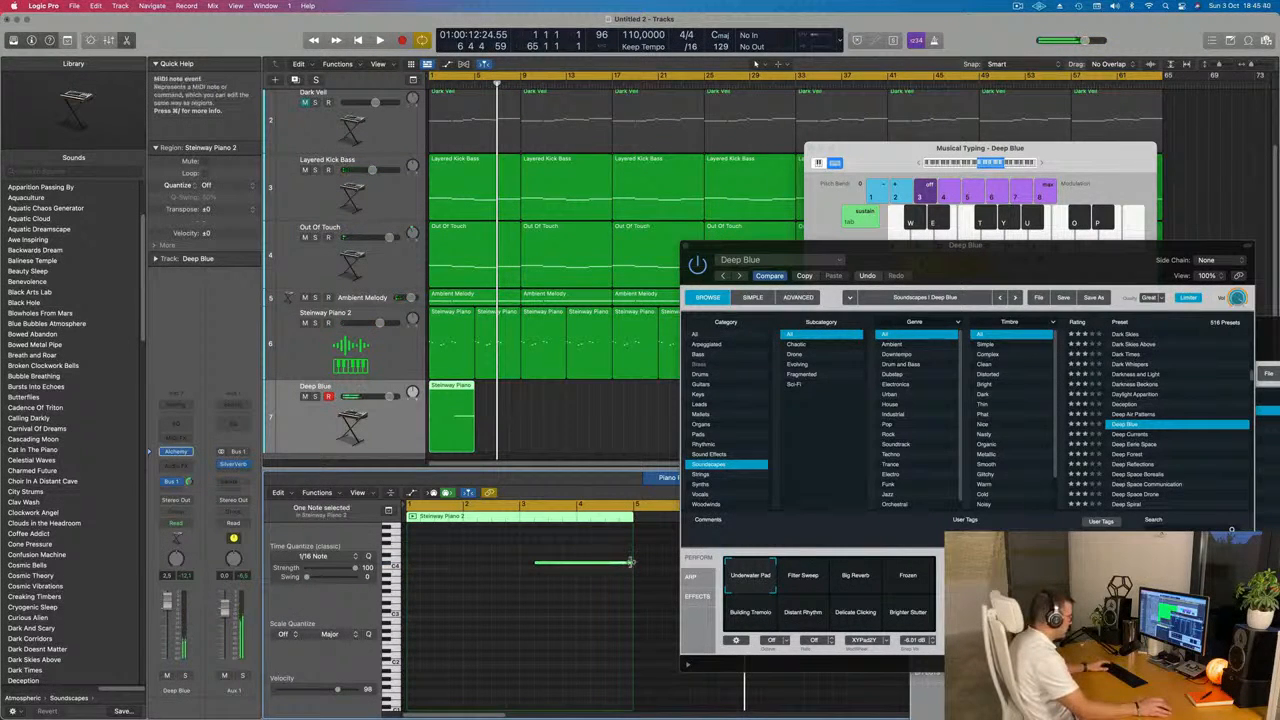
drag(630, 562, 605, 568)
key(space)
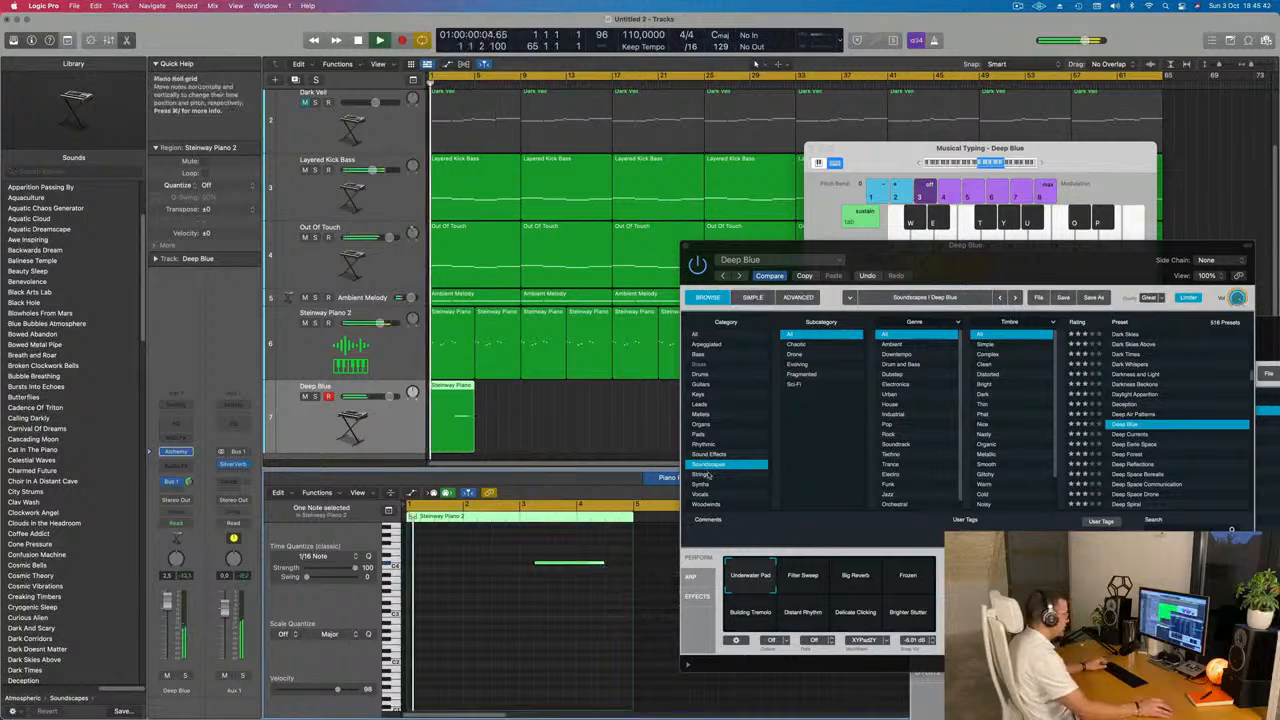
drag(971, 274, 869, 154)
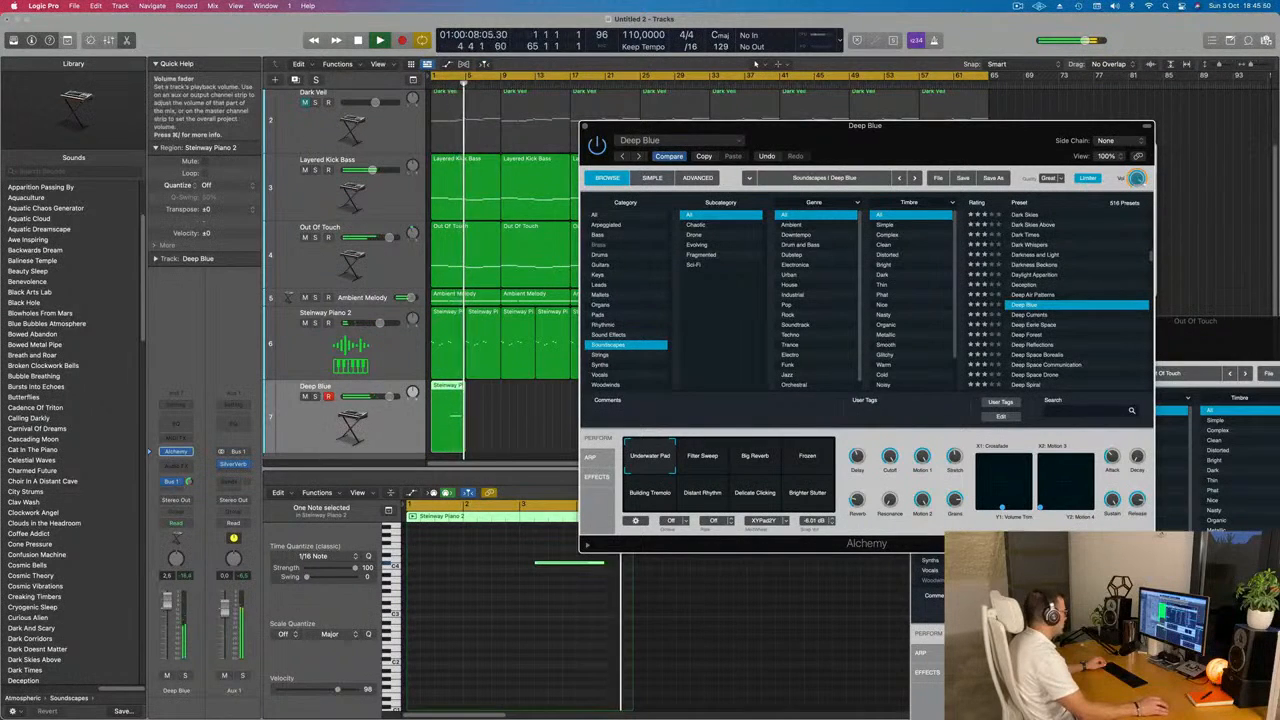
- Try the Deep Forest preset, switch Alchemy to Deep Space Borealis, and audition it both soloed and within the full mix
click(1027, 335)
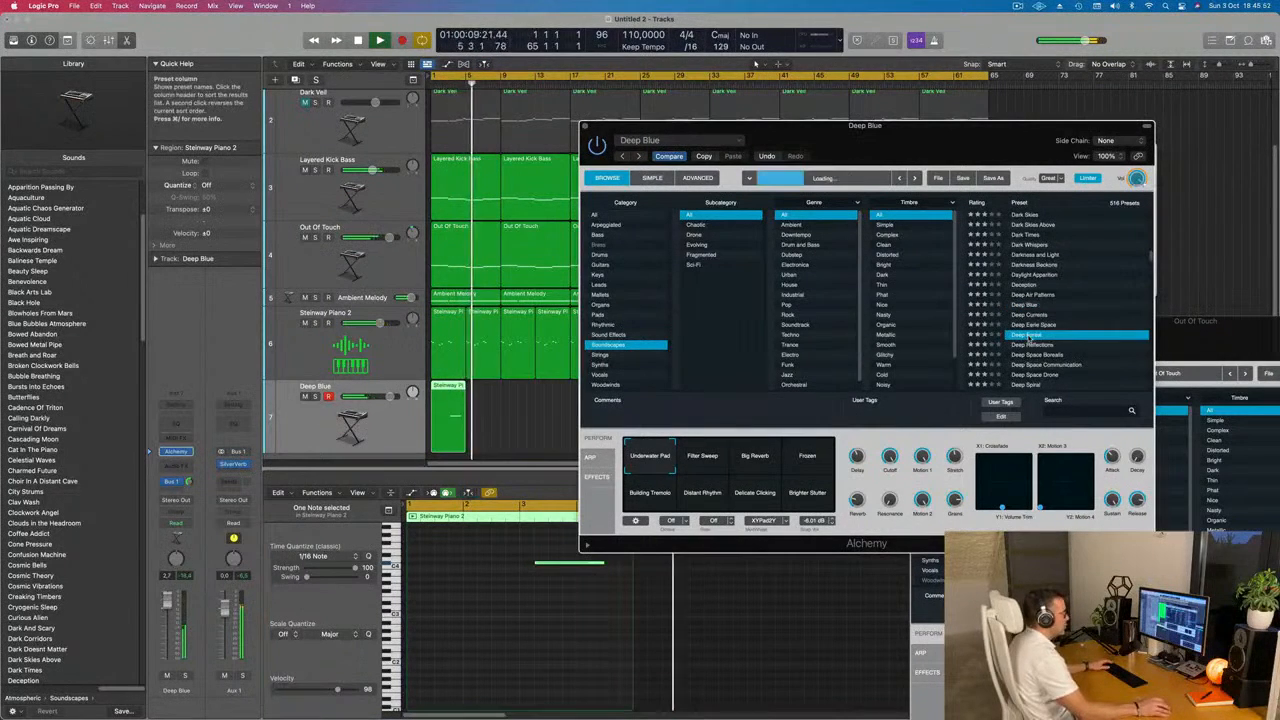
scroll(1026, 344, down, 3)
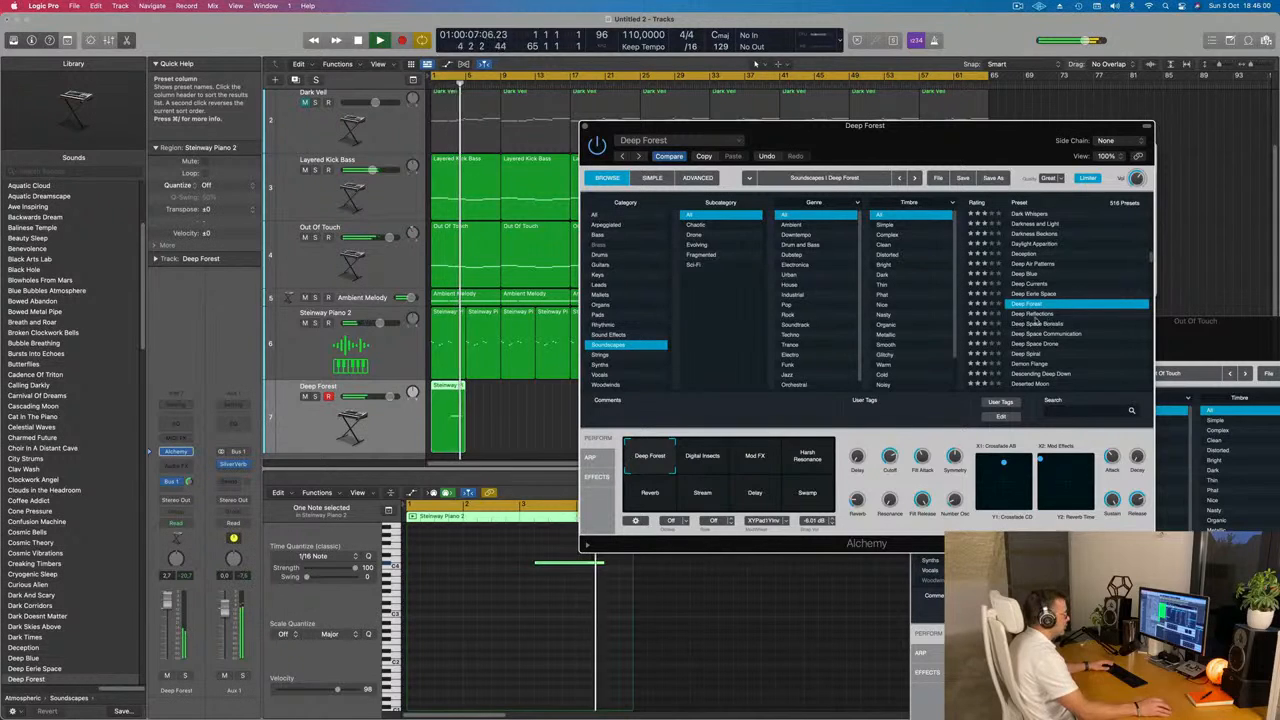
click(1037, 325)
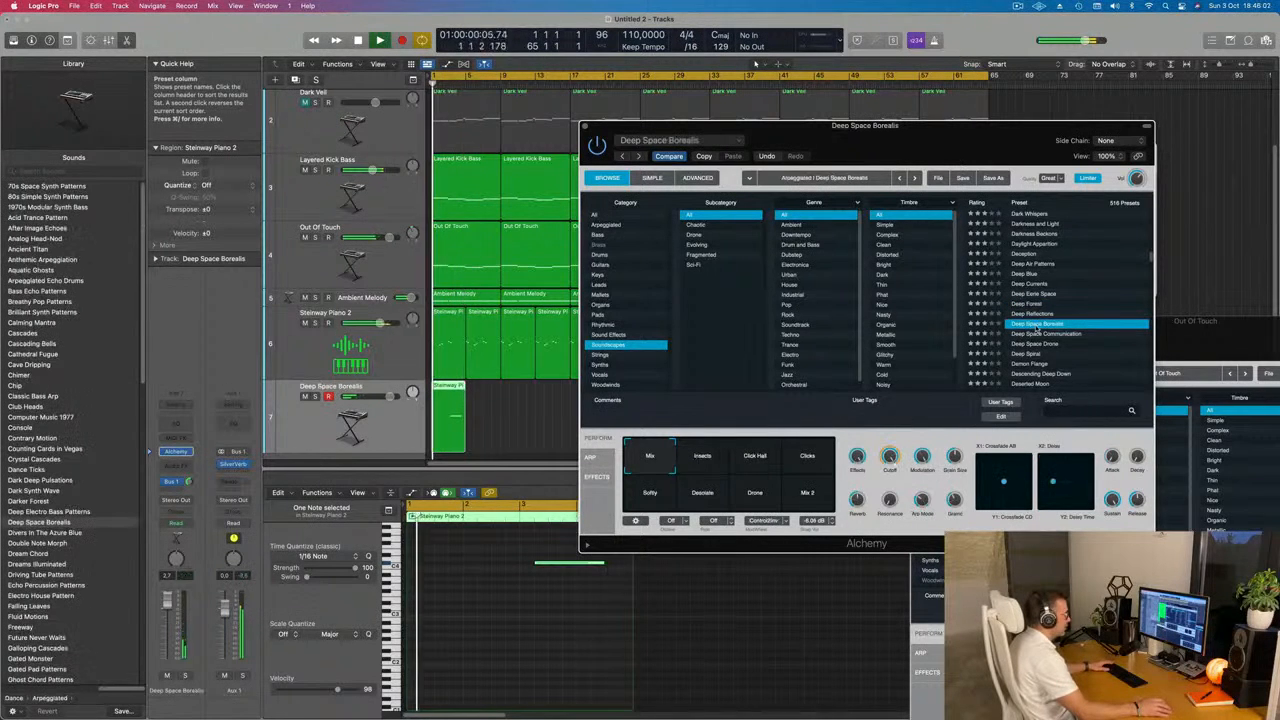
scroll(1036, 330, down, 5)
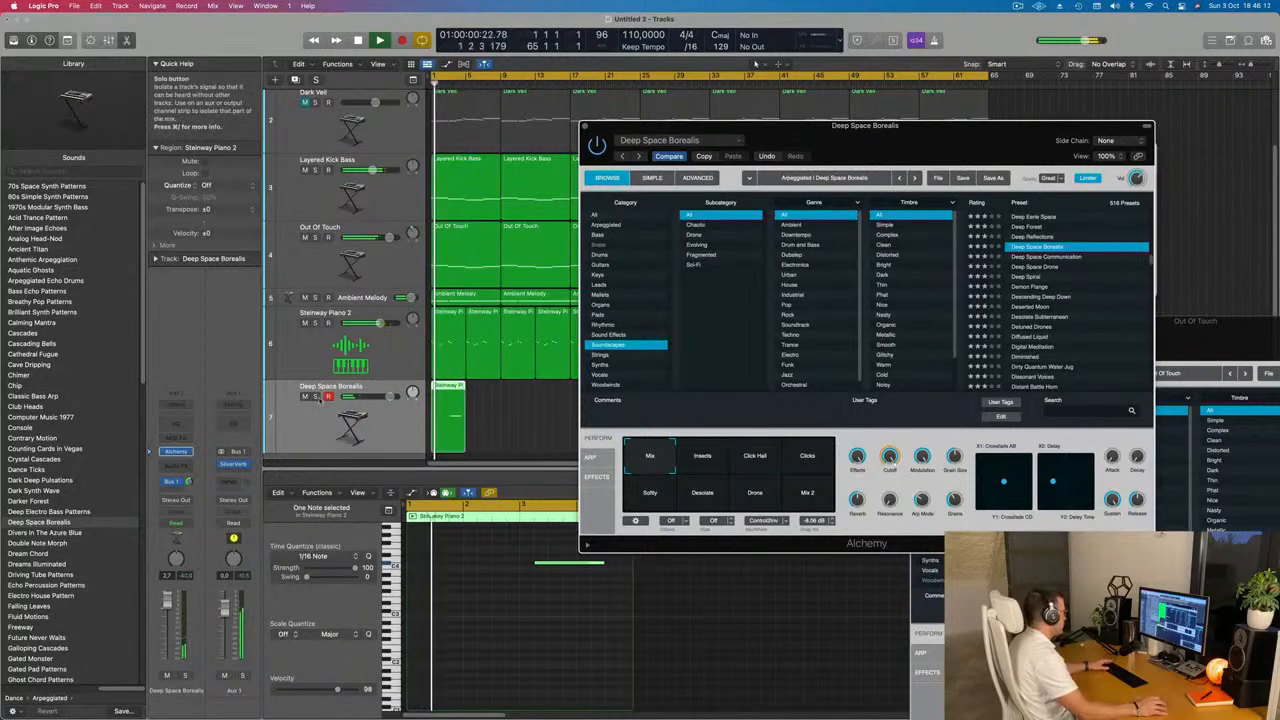
click(316, 396)
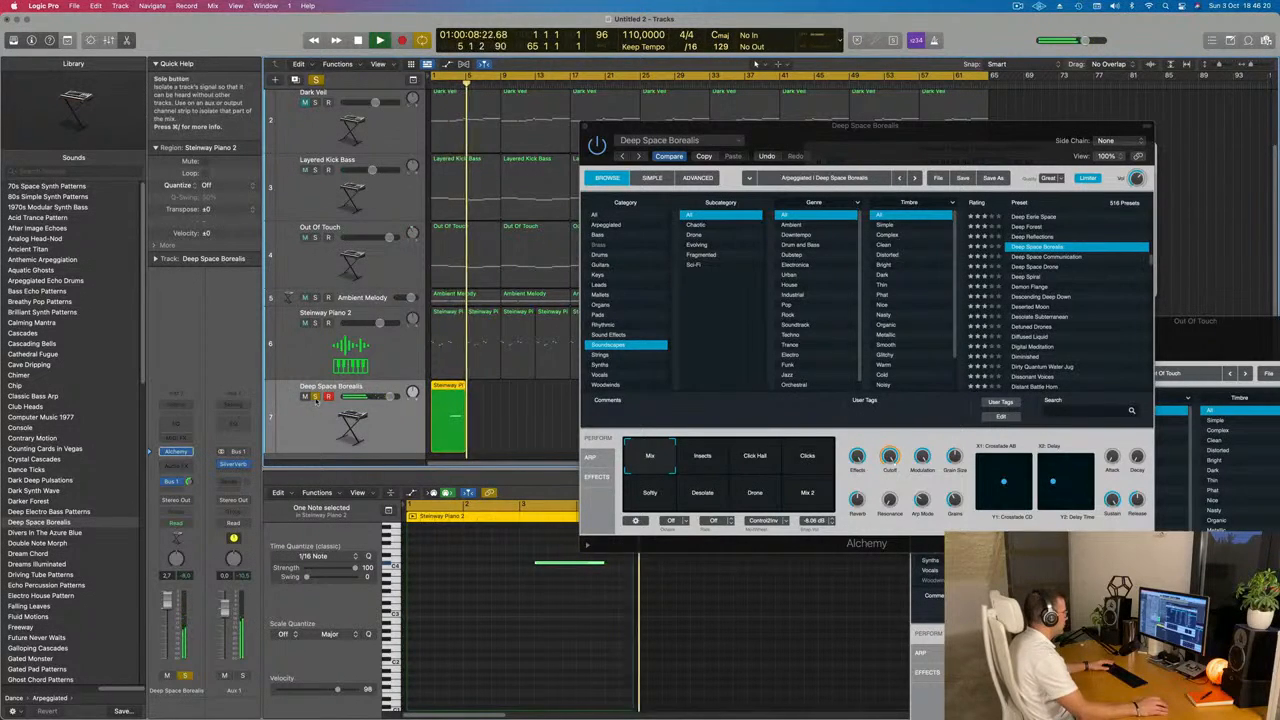
click(316, 396)
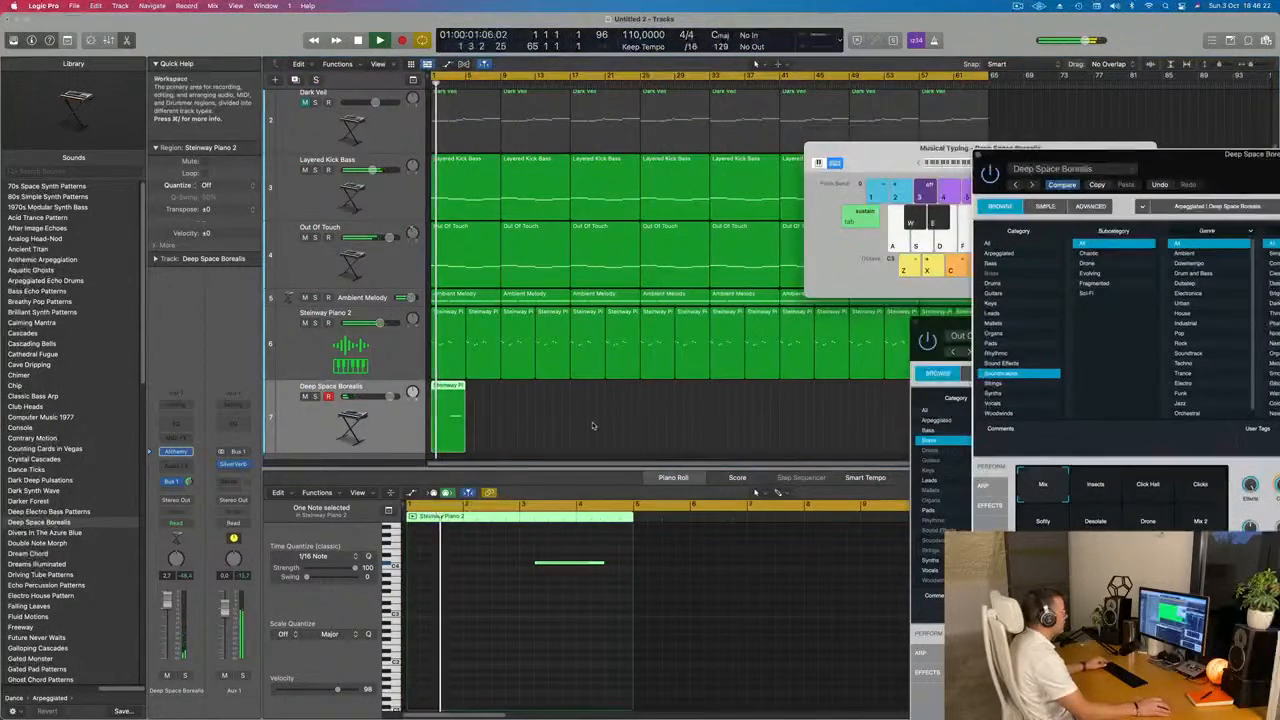
- Repeat the single-note region on the Deep Space Borealis track up to bar 65, the end of the arrangement
key(super+Left)
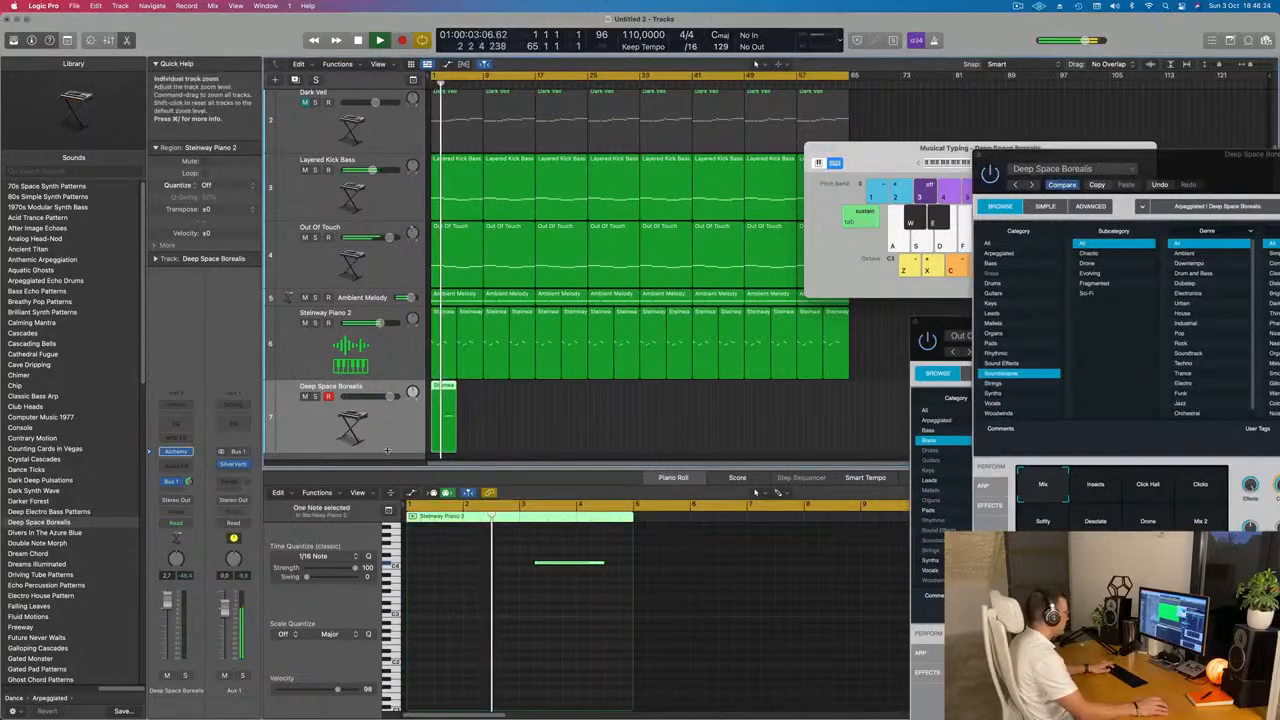
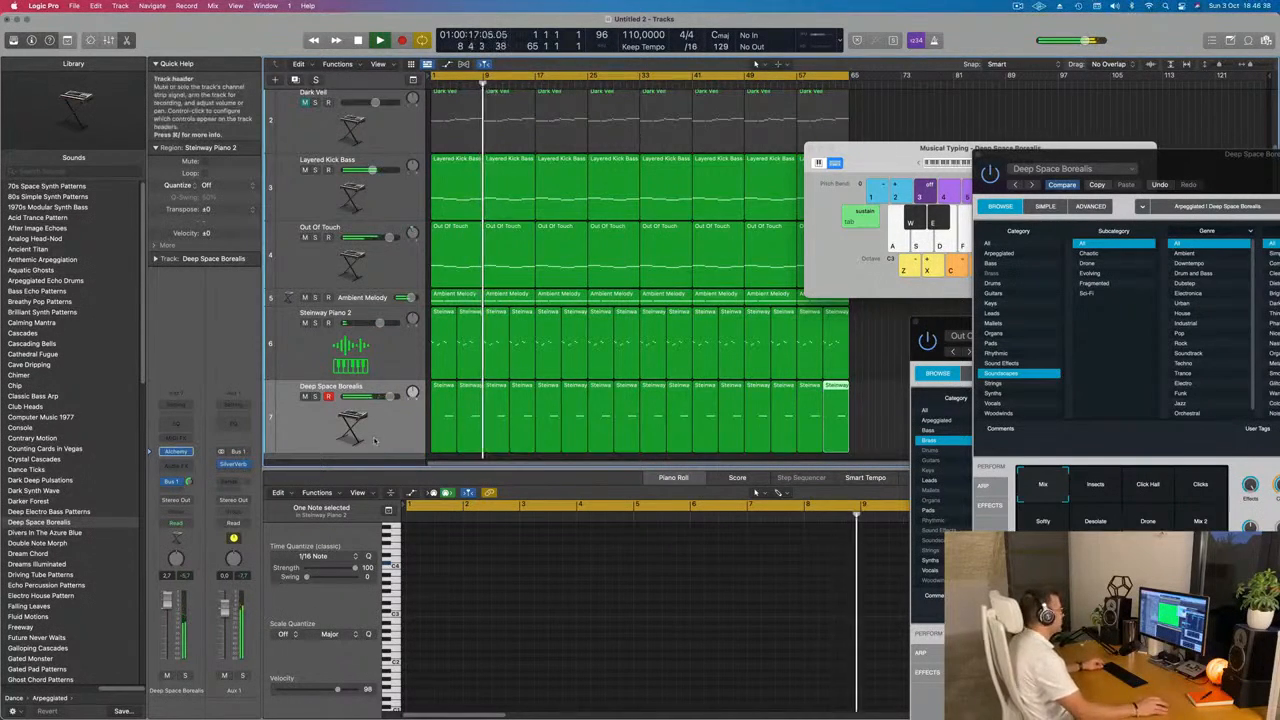
scroll(375, 441, down, 3)
scroll(360, 420, down, 3)
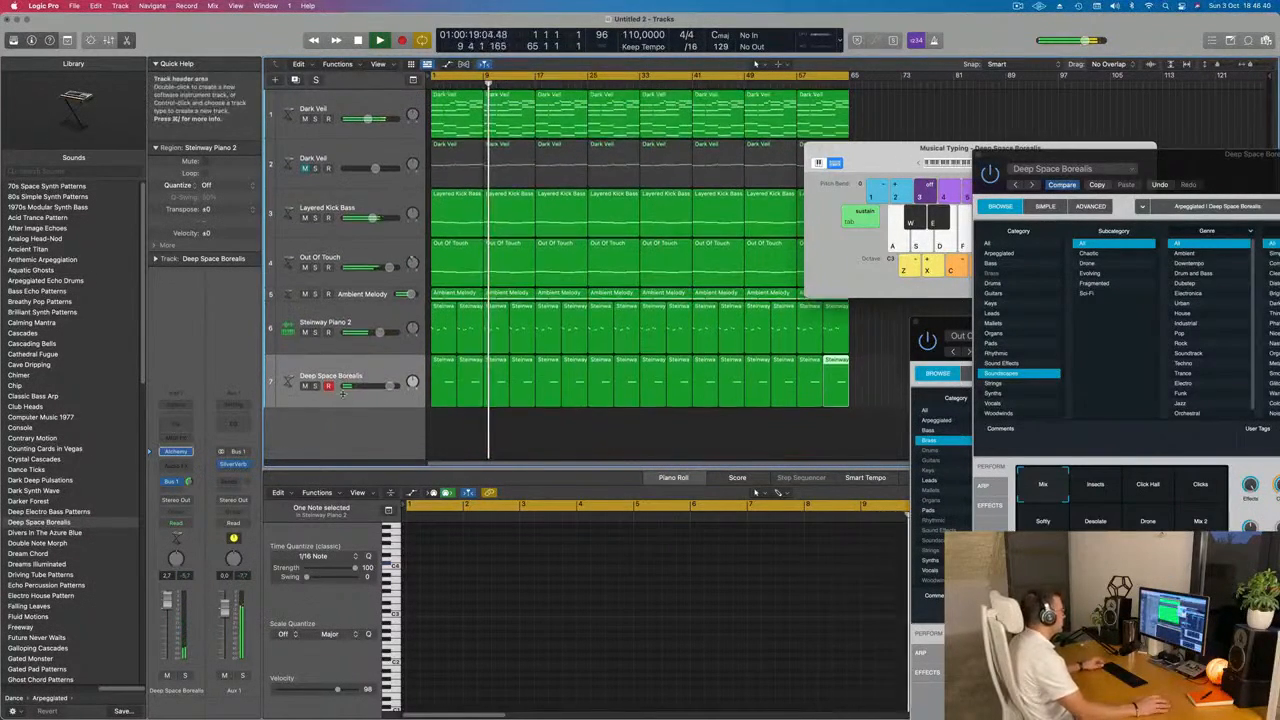
scroll(343, 393, down, 2)
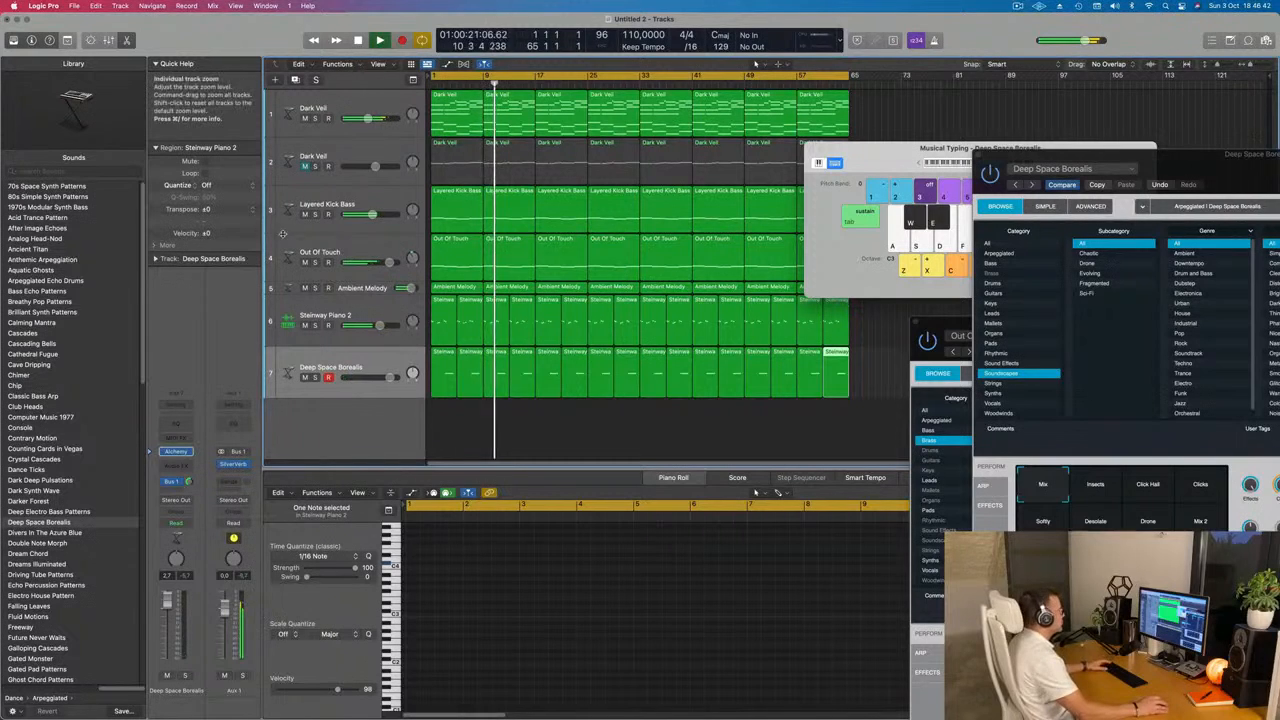
scroll(335, 245, down, 2)
drag(879, 152, 1046, 149)
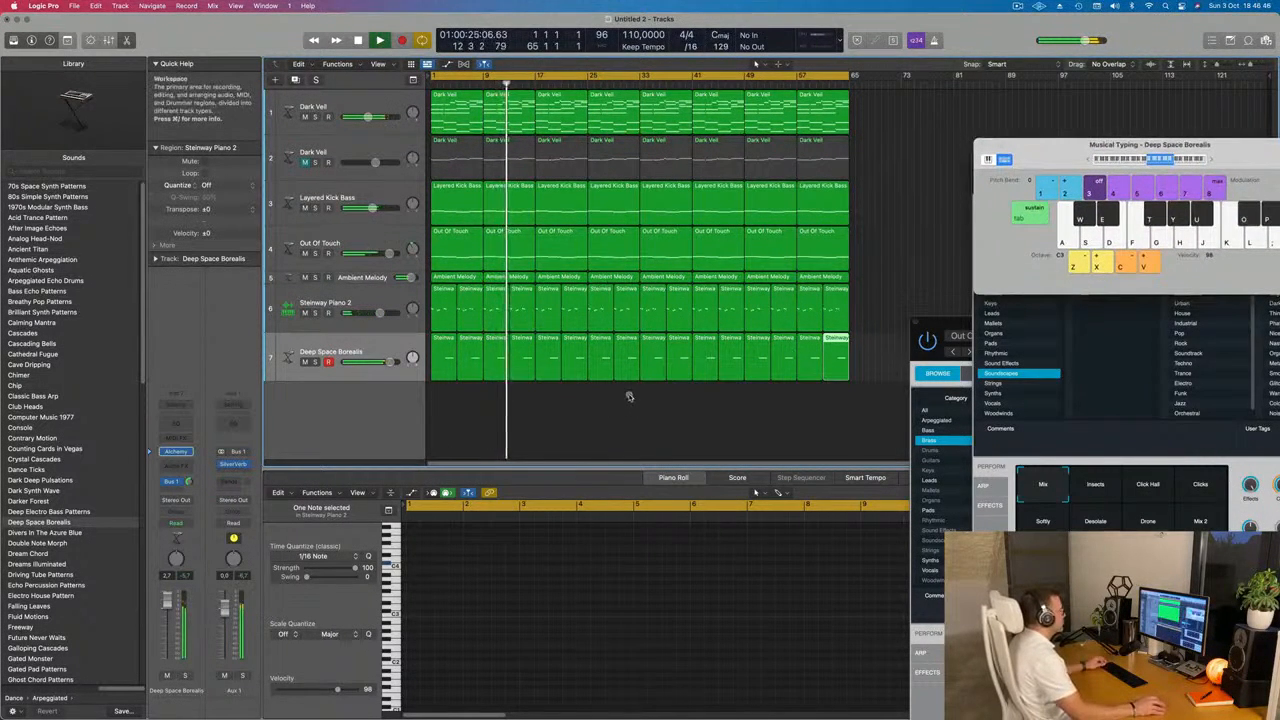
scroll(573, 405, right, 2)
scroll(575, 405, left, 1)
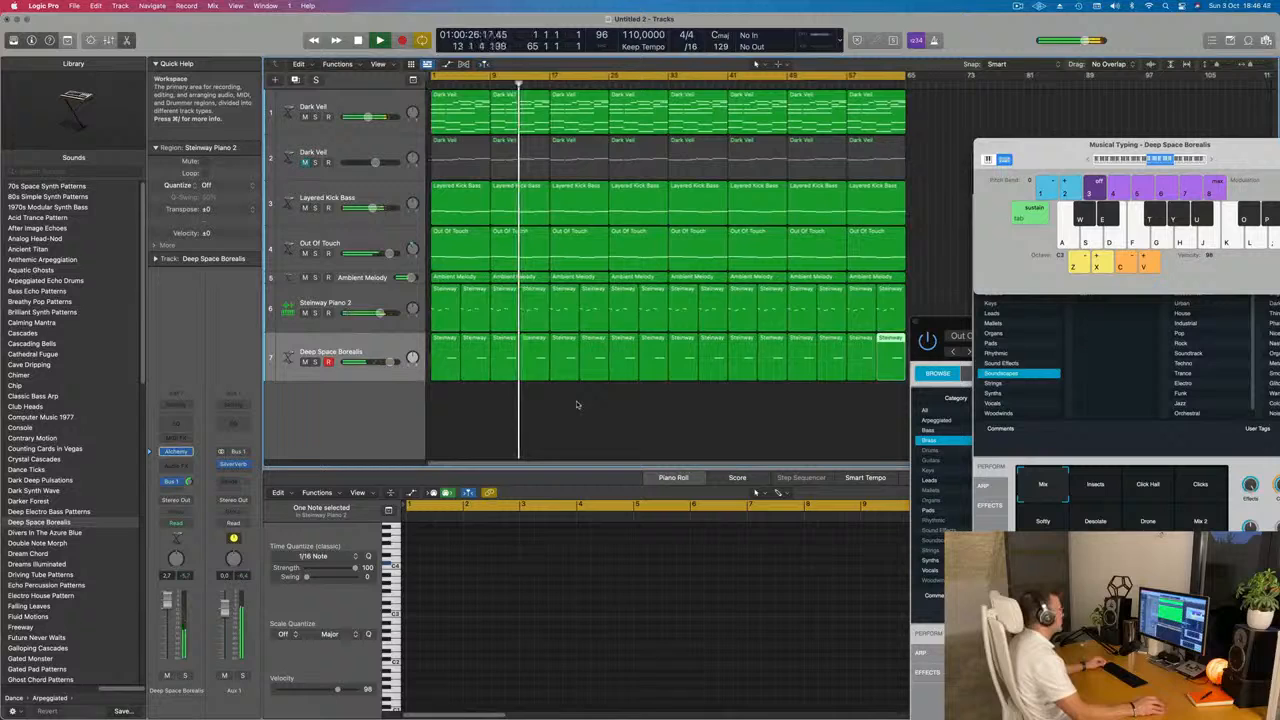
- Duplicate the Deep Space Borealis track as track 8 and open the Alchemy instrument on the new track
click(359, 343)
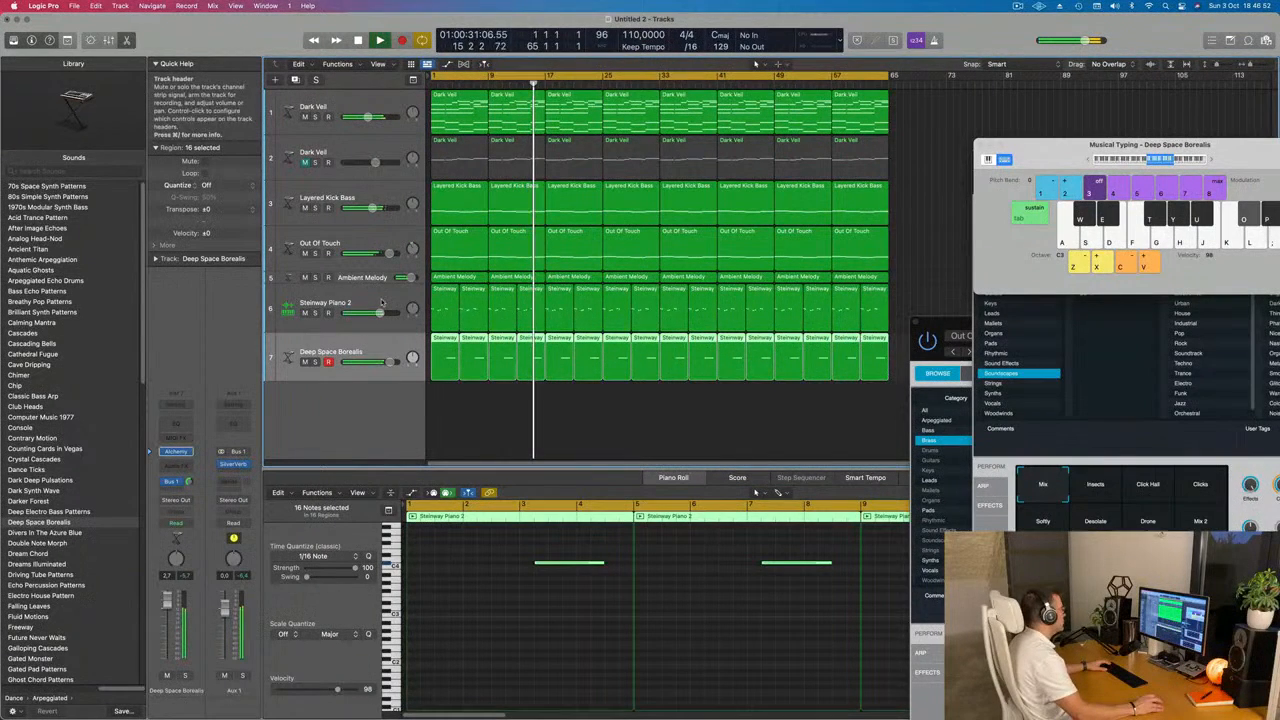
click(381, 301)
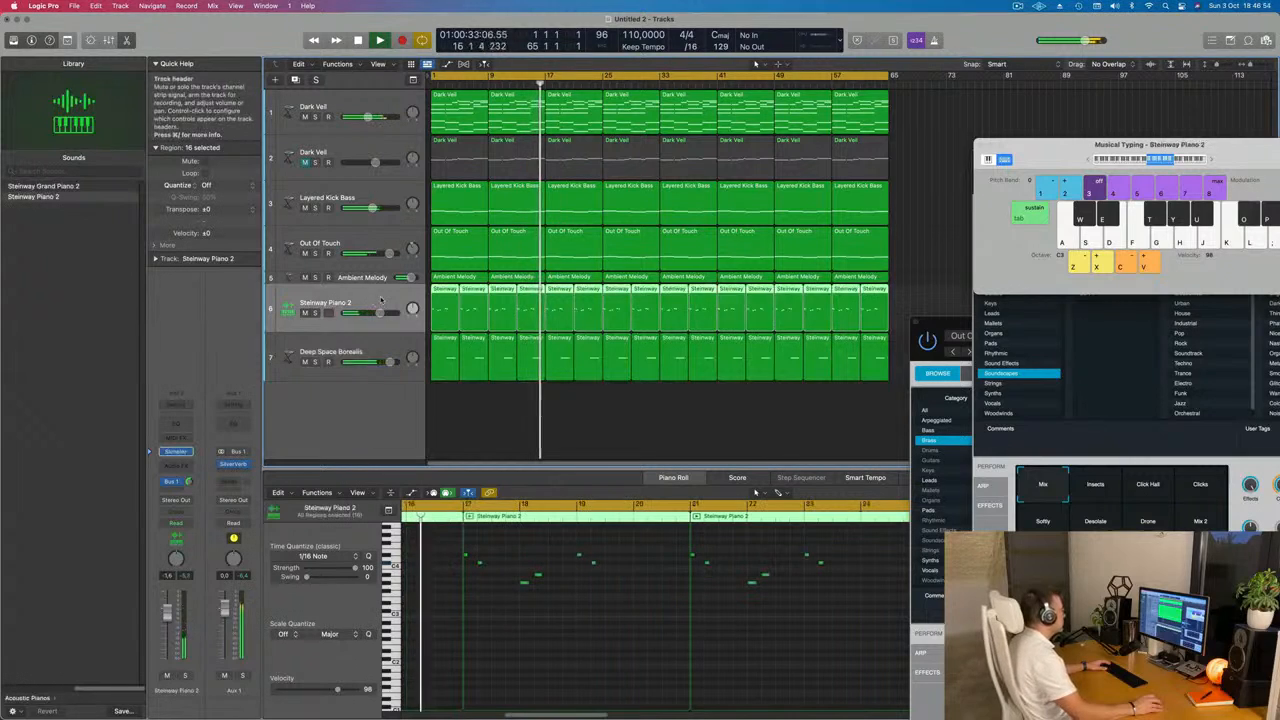
click(377, 351)
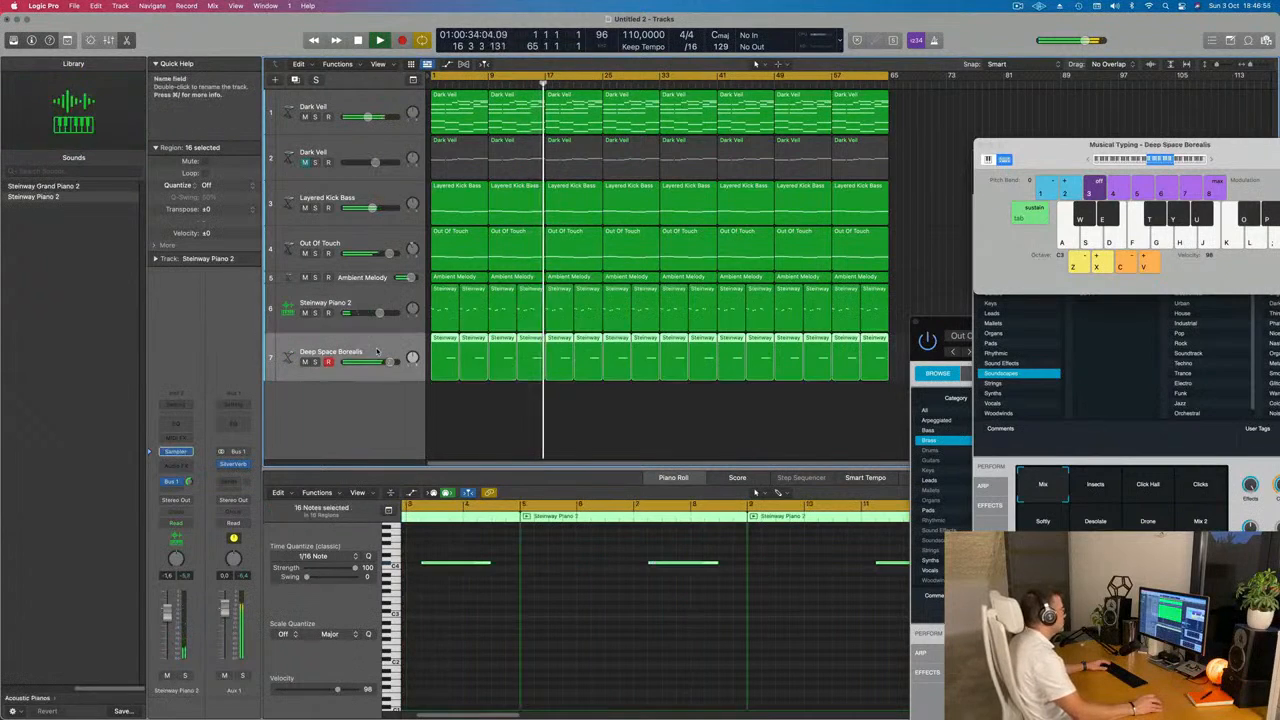
click(296, 80)
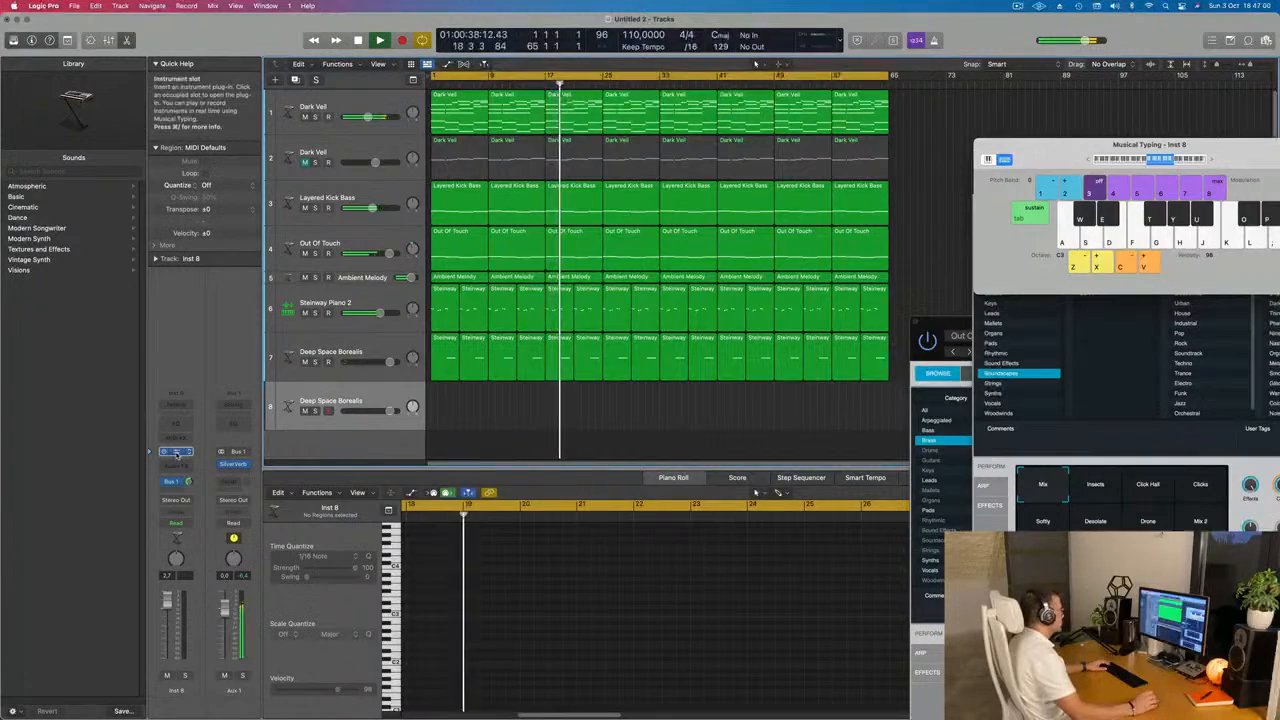
click(175, 452)
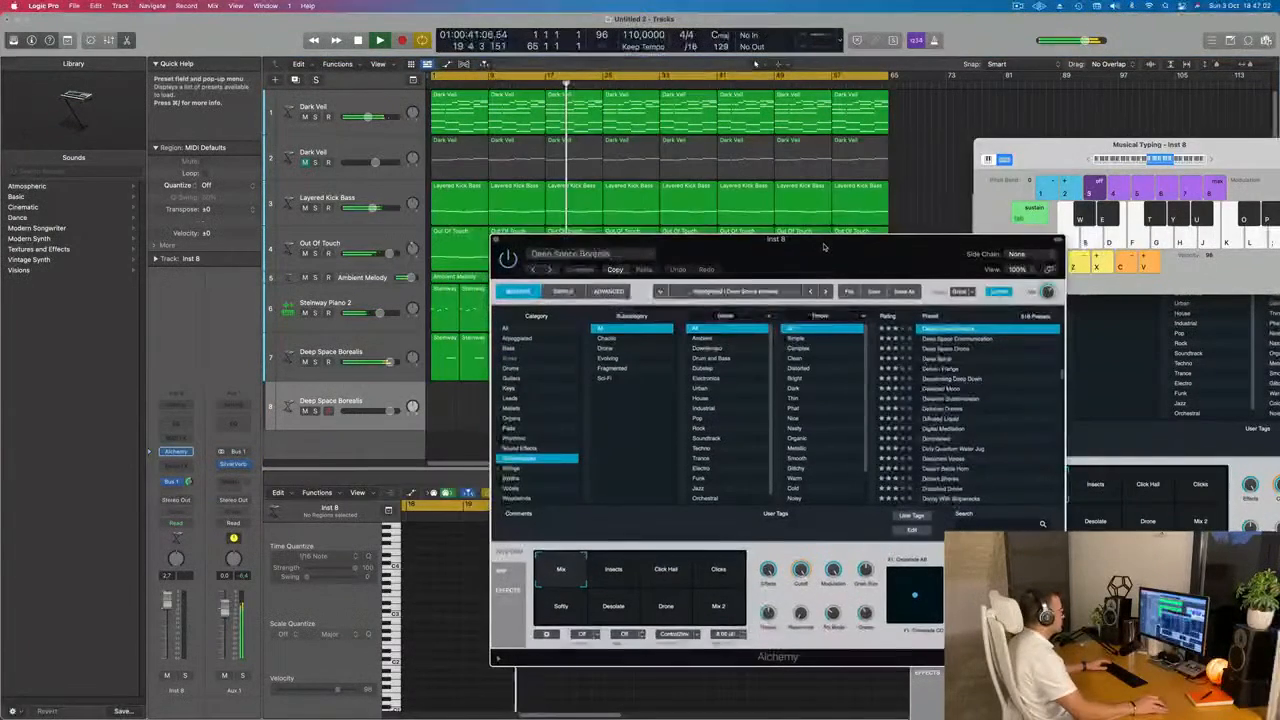
- Load the Majestic Swells preset from Alchemy's Fast Attack pads, try out some notes, and set the channel volume to -2.2 dB
click(480, 401)
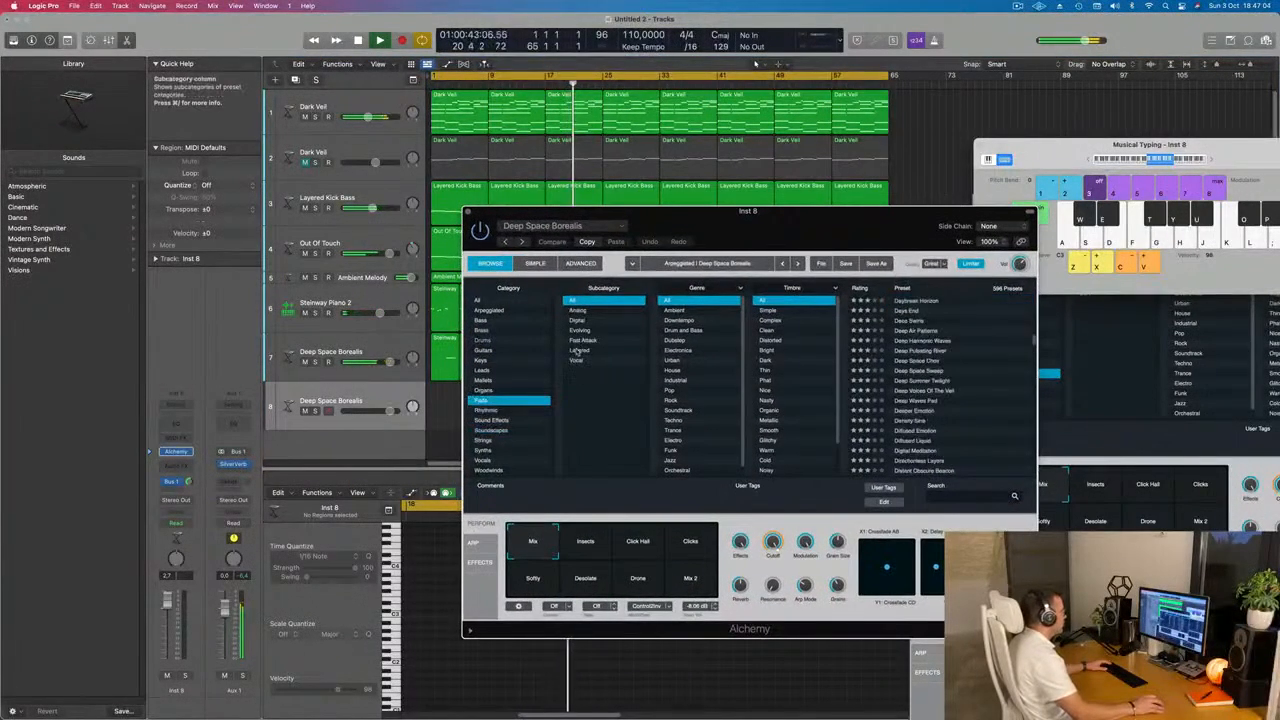
click(582, 341)
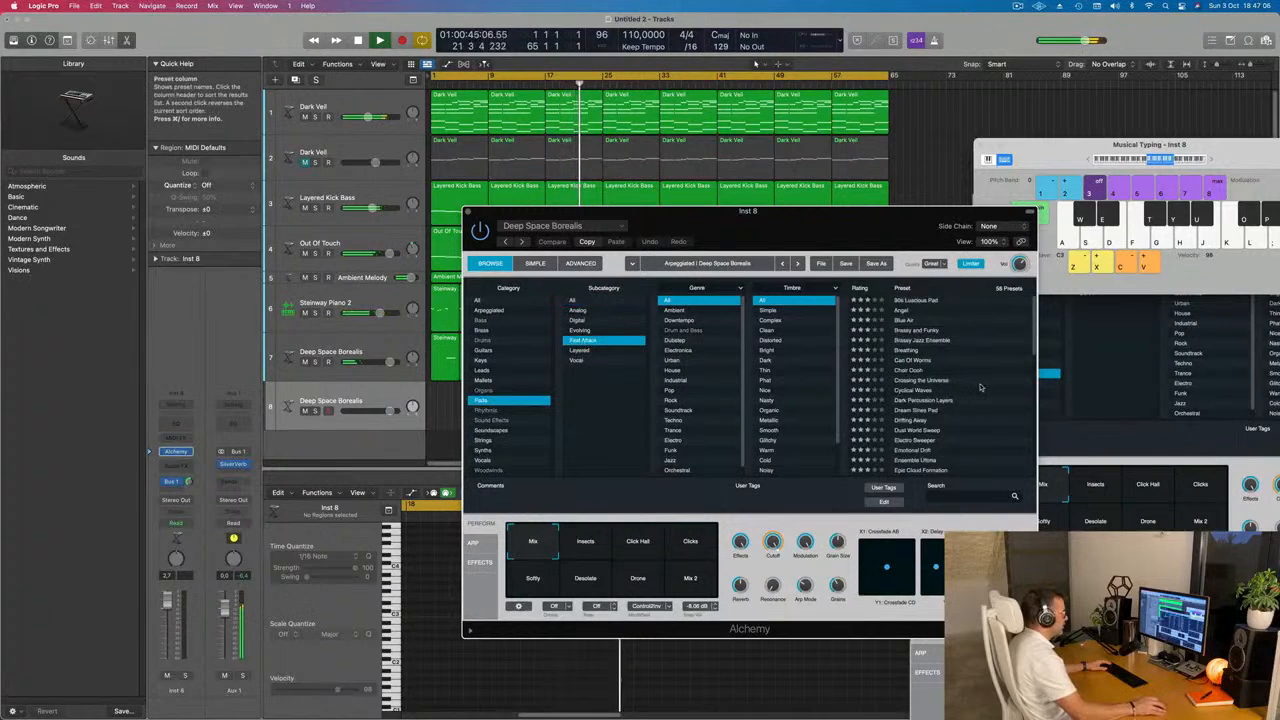
scroll(960, 390, down, 5)
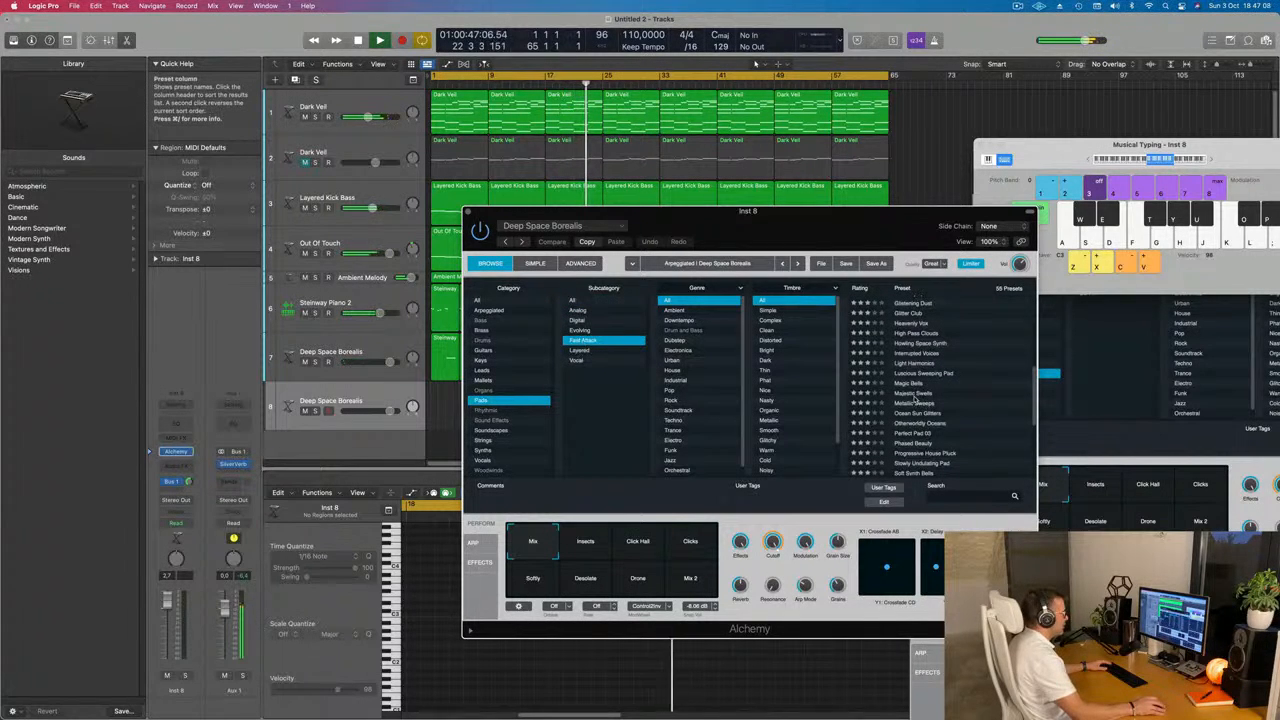
drag(806, 236, 1012, 186)
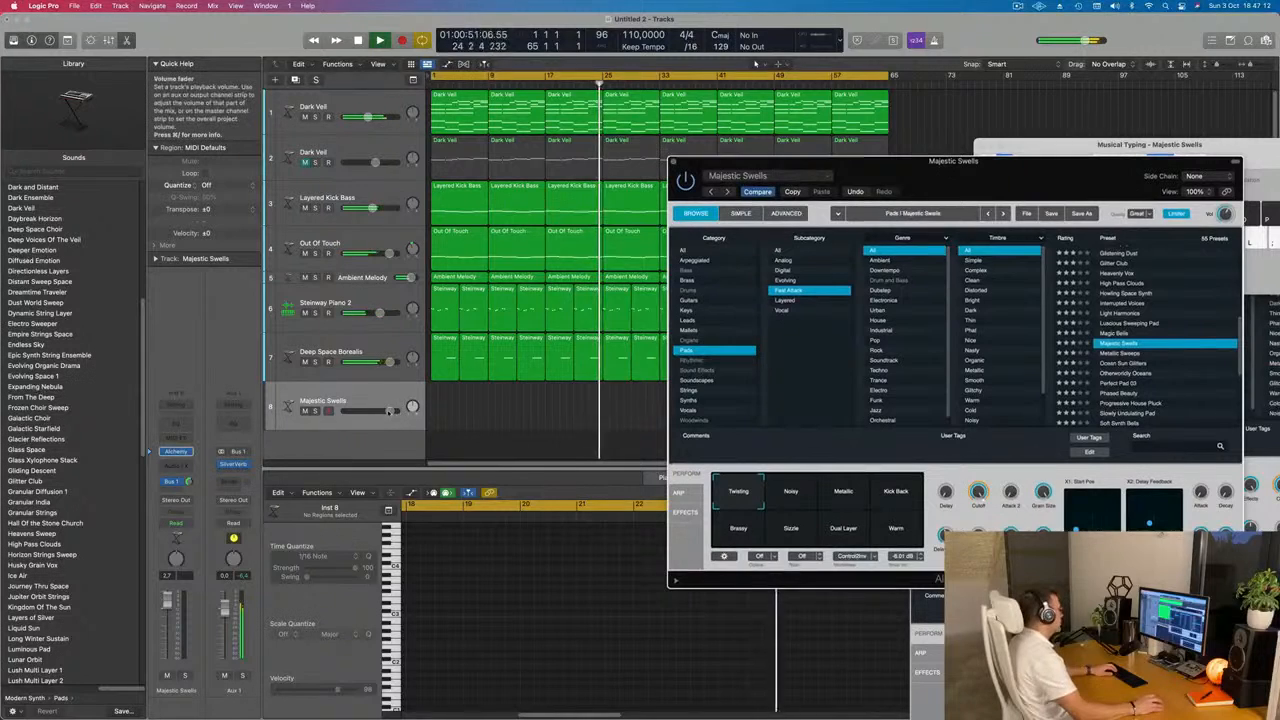
key(j)
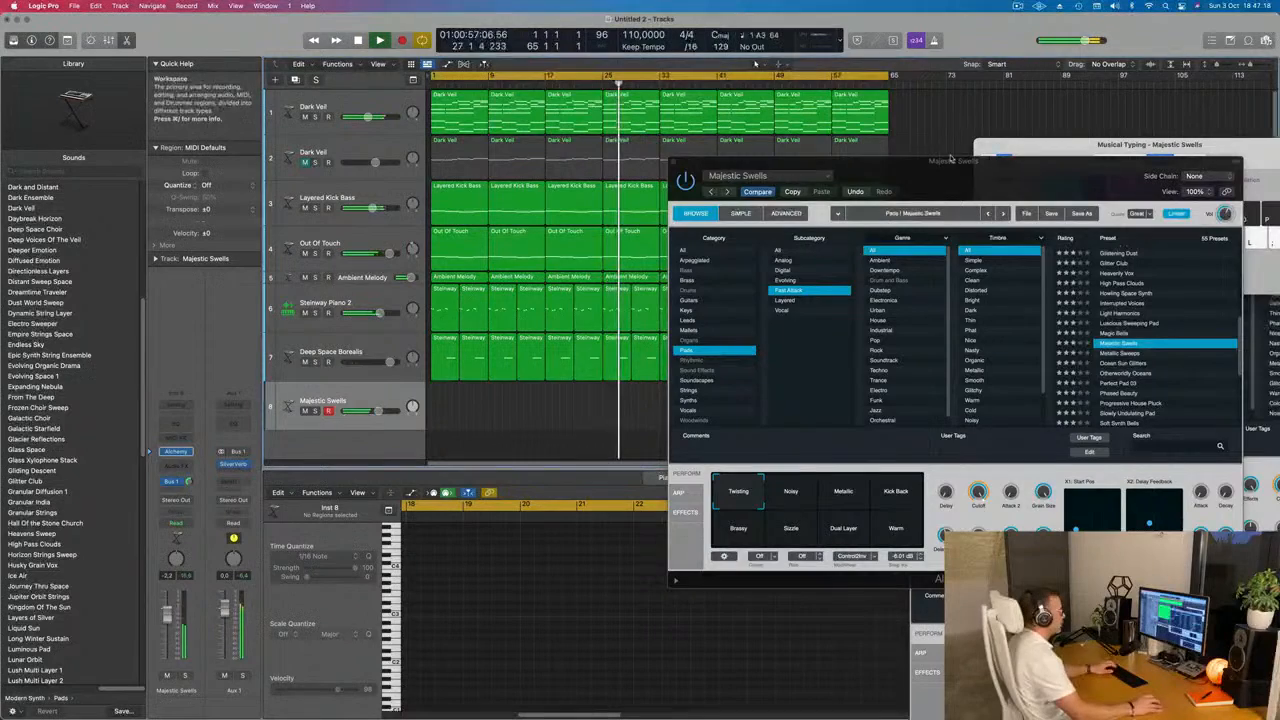
drag(860, 162, 1094, 176)
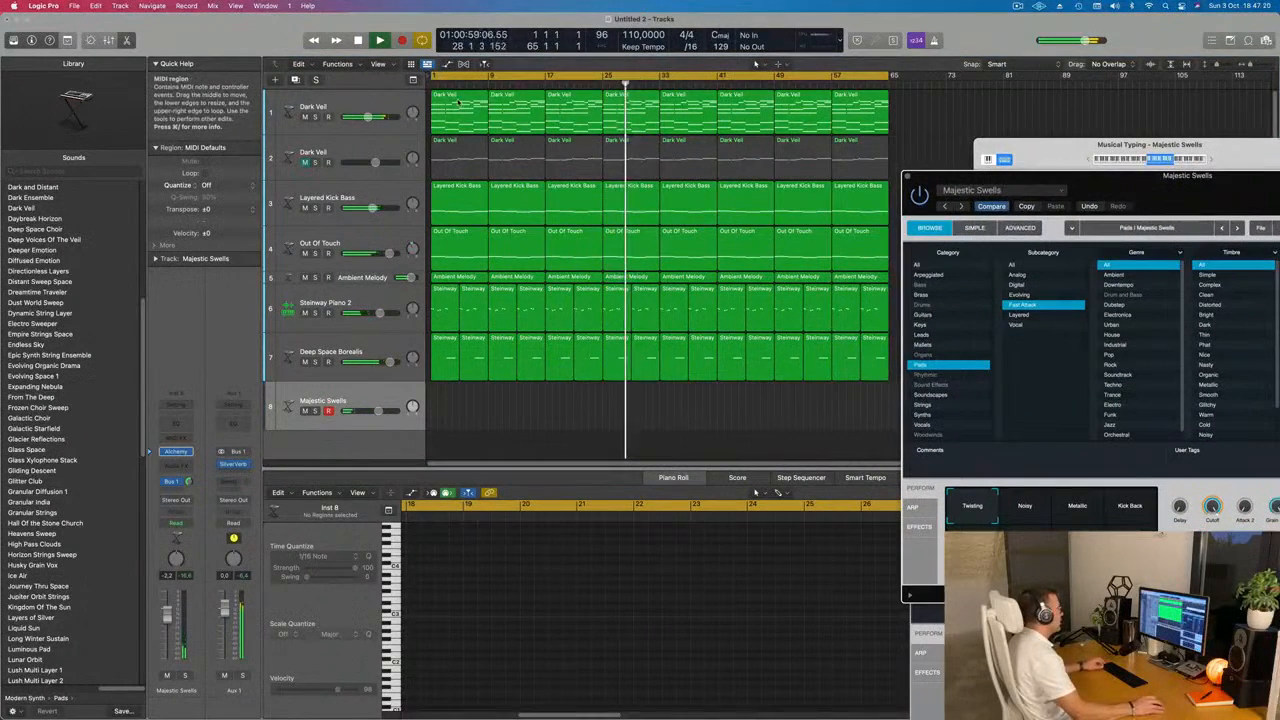
- Copy the first Dark Veil chord region from track 1 to bar 1 of the Majestic Swells track and restart playback
drag(458, 102, 458, 408)
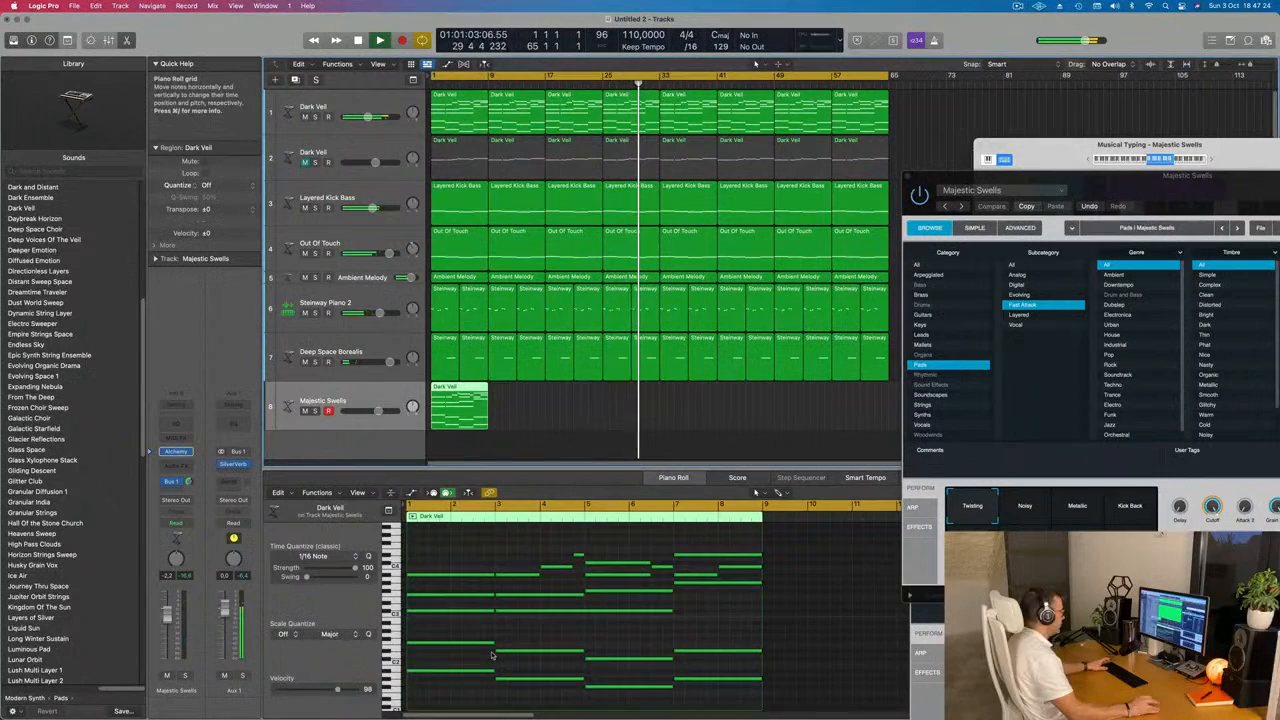
key(space)
key(space)
- Delete the eight lowest notes from the copied chord region and lower the Majestic Swells channel volume to -13 dB
drag(449, 627, 722, 697)
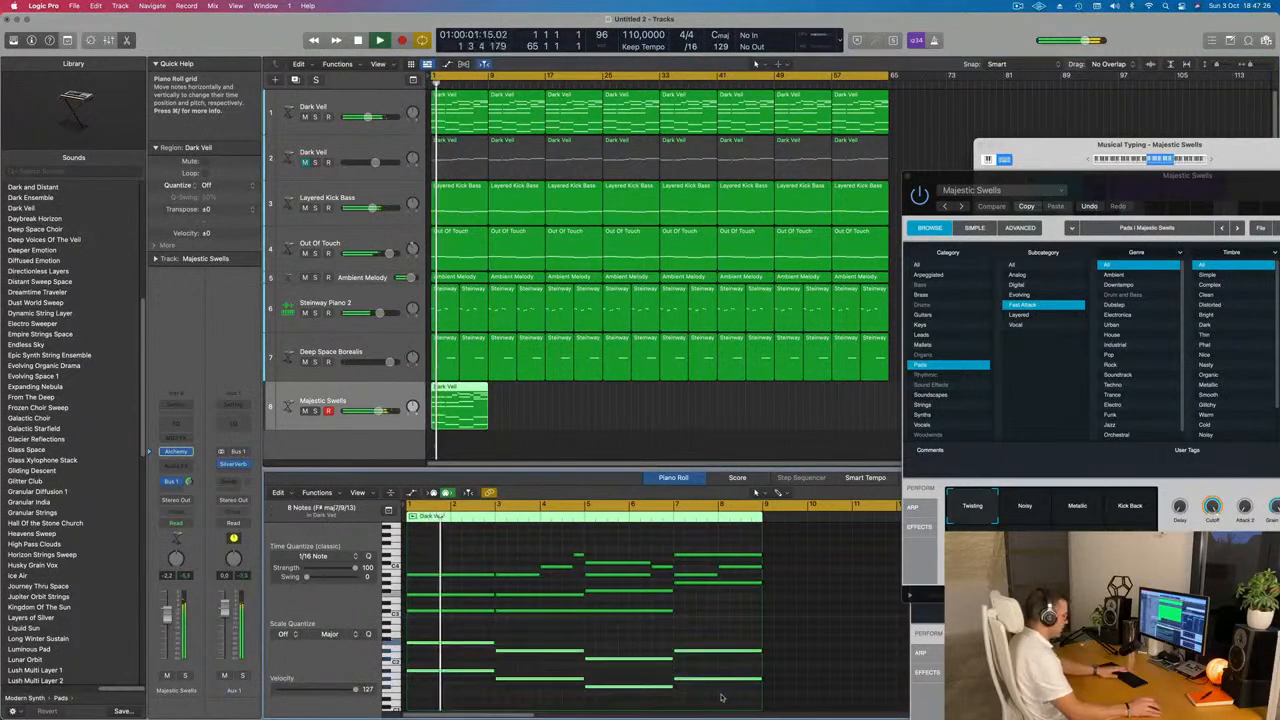
key(Delete)
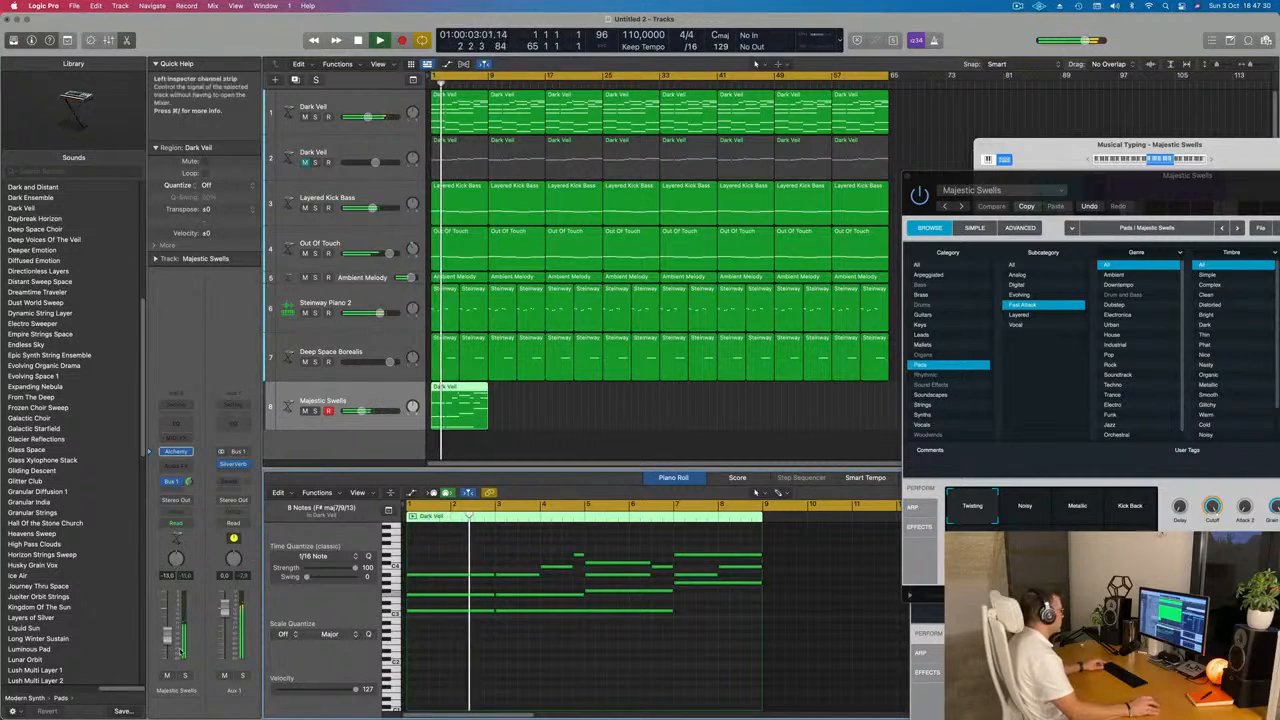
- Repeat the trimmed Dark Veil region seven times along the Majestic Swells track, filling it to bar 65
scroll(543, 429, down, 1)
drag(523, 411, 414, 427)
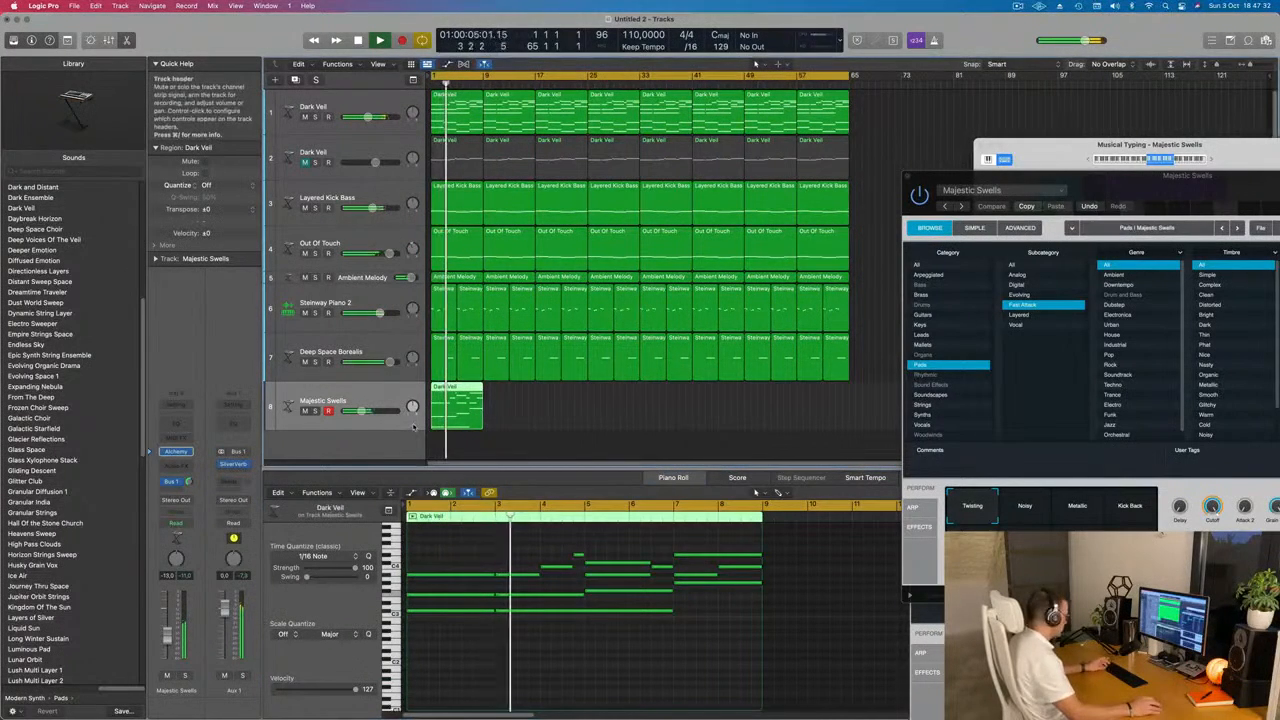
key(super+r)
key(super+r)
key(super+r)
key(super+r)
key(super+r)
key(super+r)
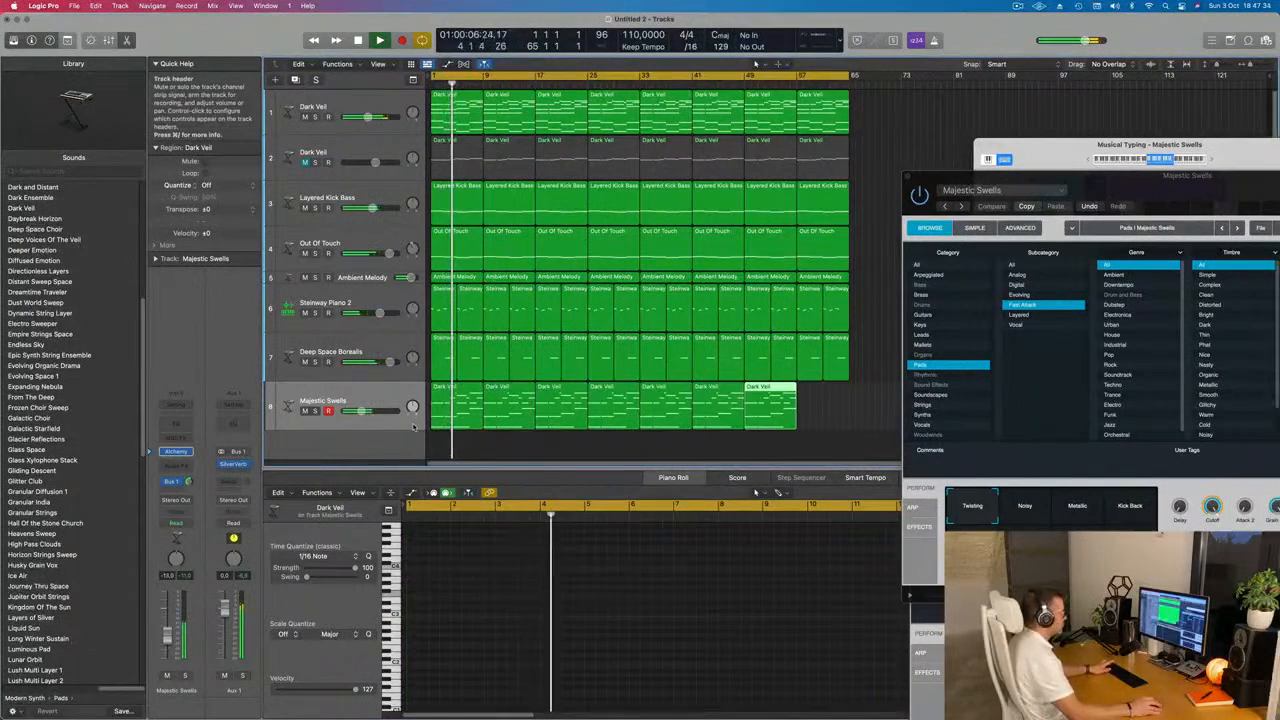
key(super+r)
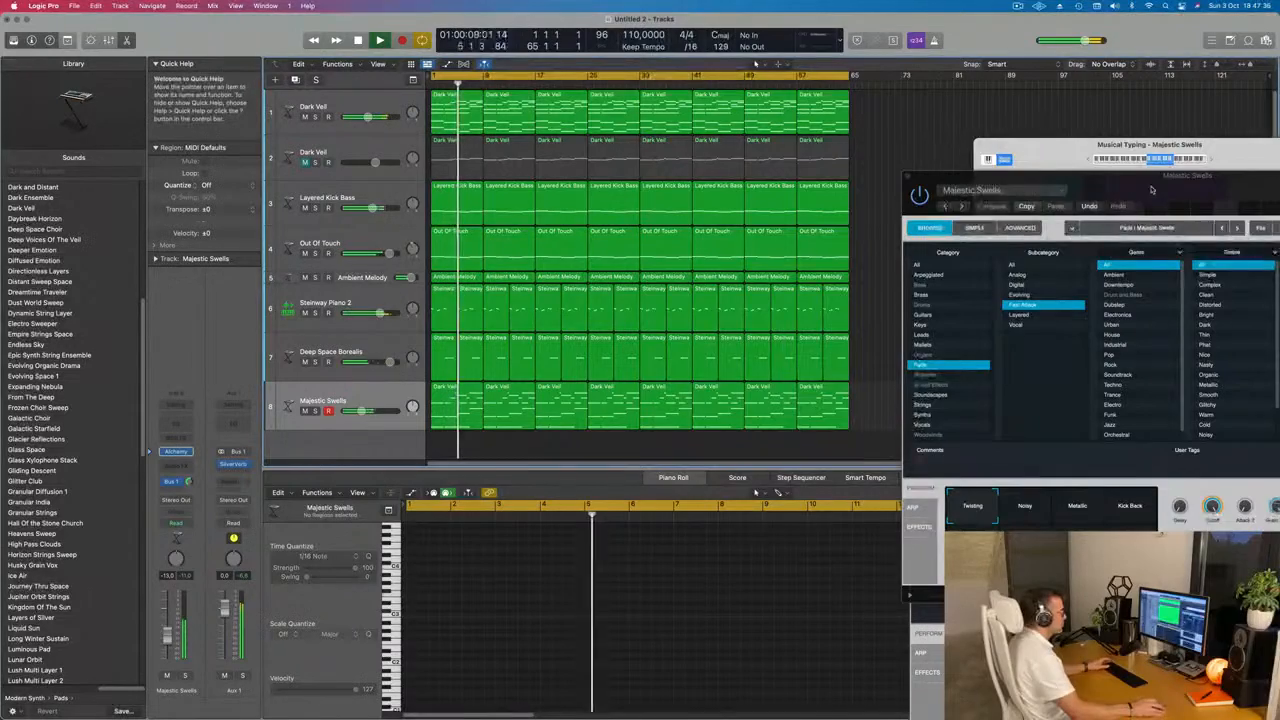
- Try Alchemy's Otherworldly Oceans preset on track 8, then load Perfect Pad 03 in its place
drag(1151, 189, 759, 135)
drag(890, 140, 923, 147)
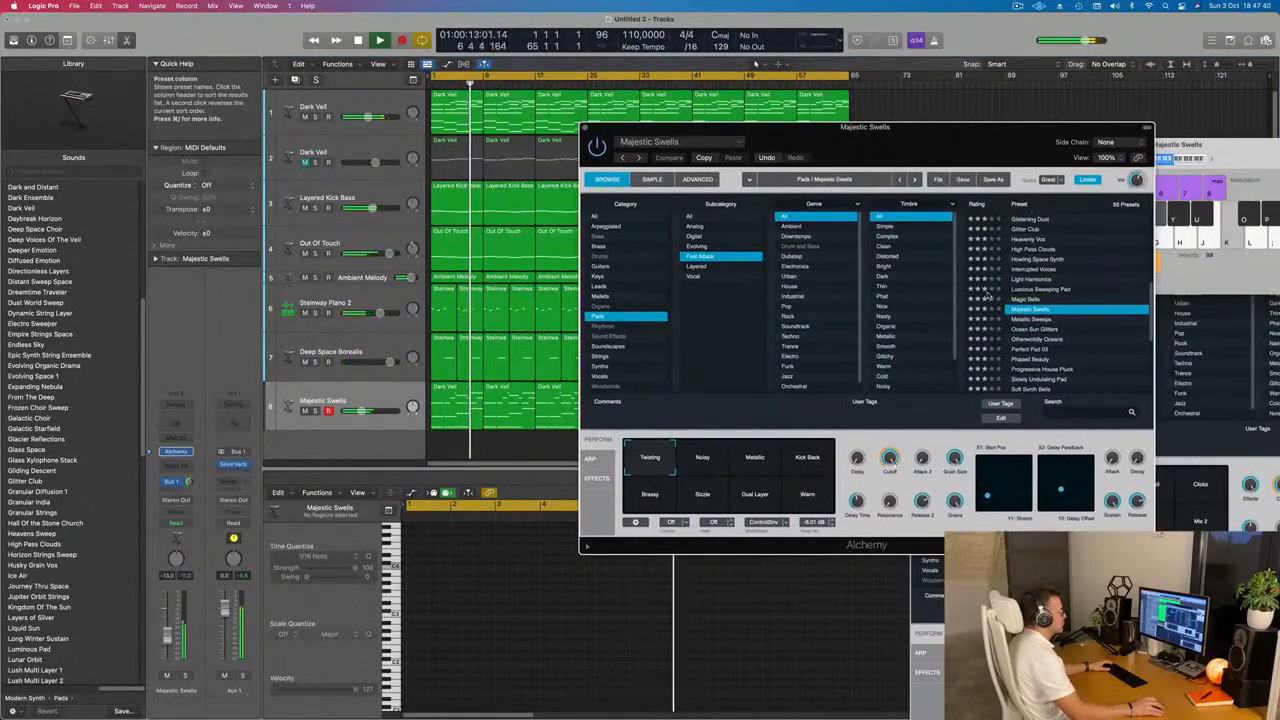
click(1030, 340)
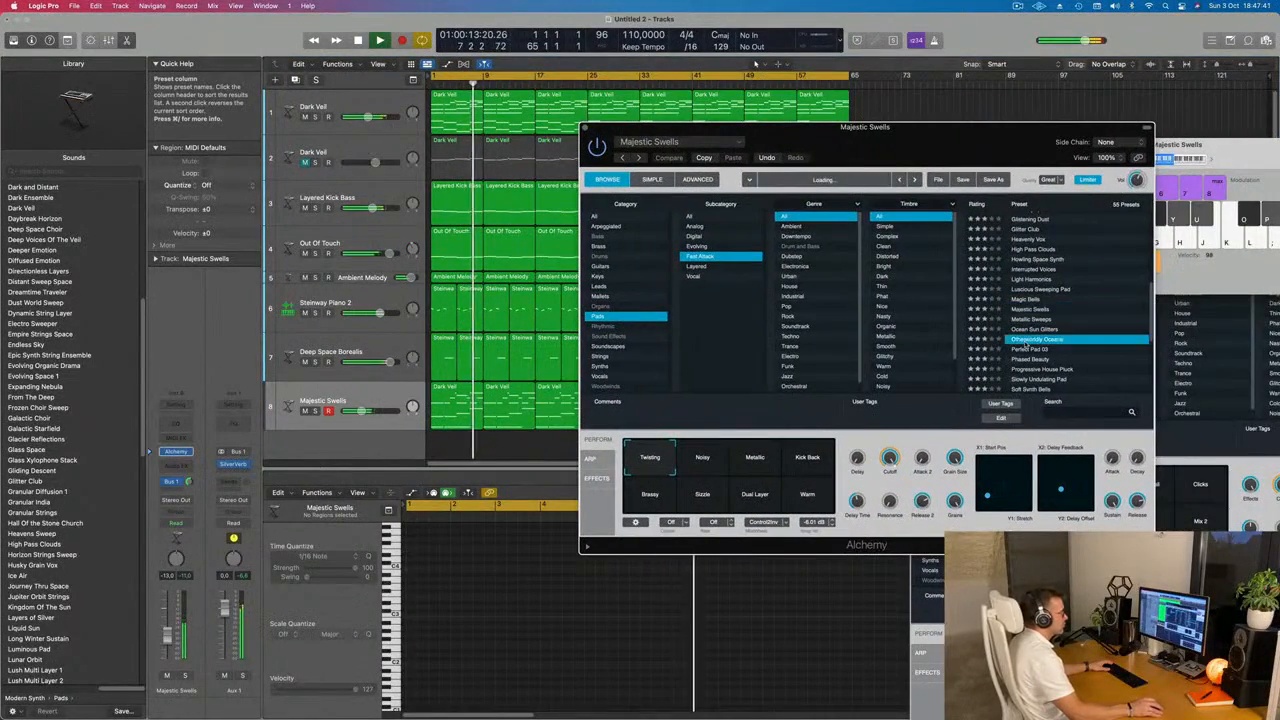
click(1030, 350)
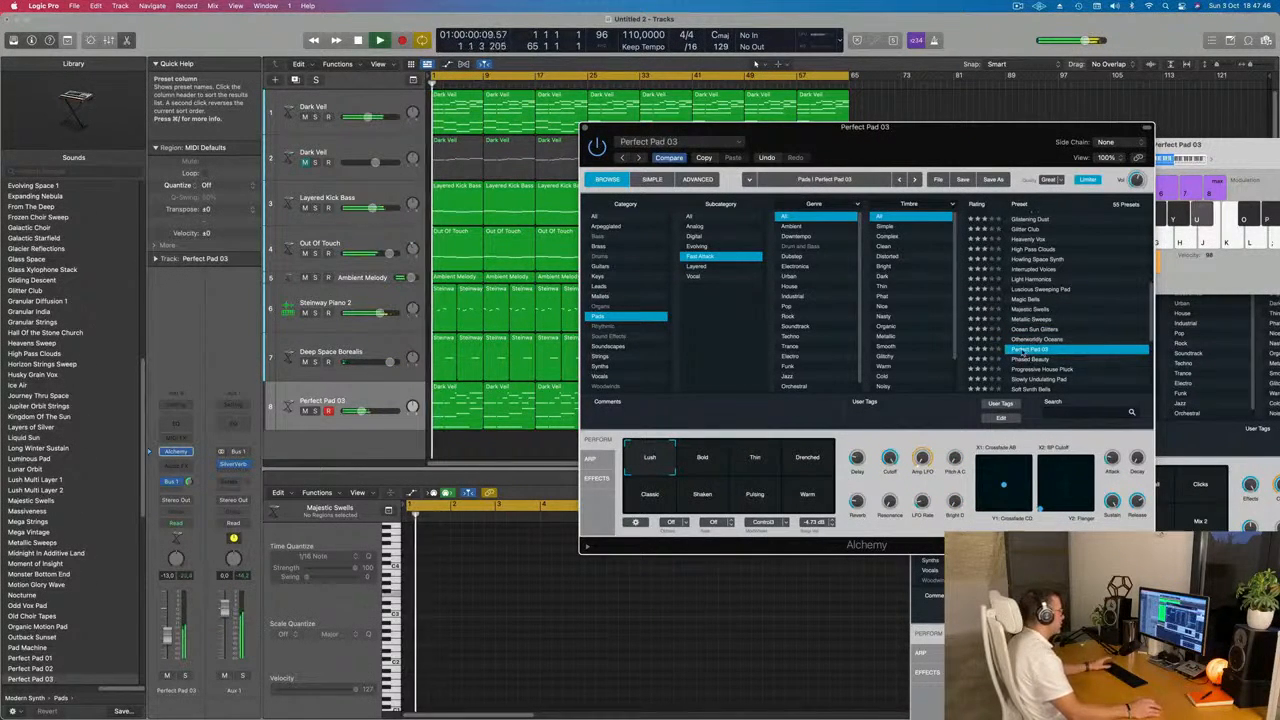
- Select the Bold variation of Perfect Pad 03 after trying Thin, and set the channel volume to -6.0 dB
drag(167, 633, 167, 630)
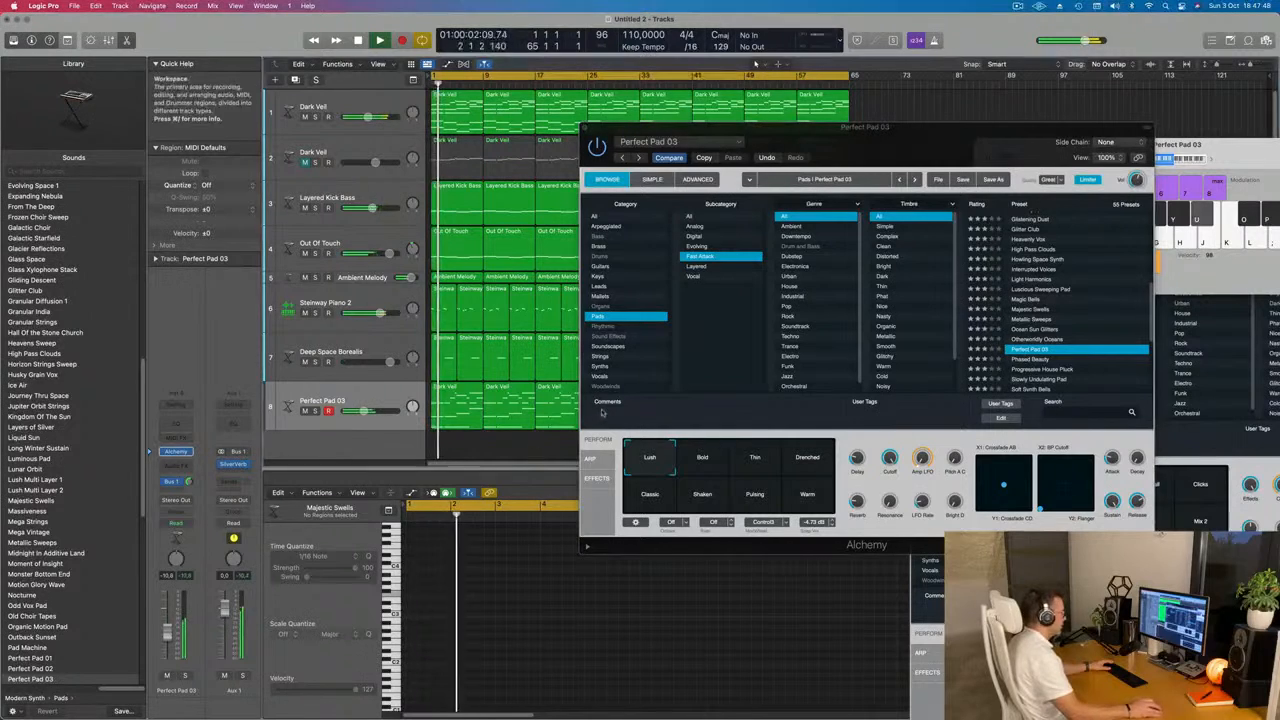
click(754, 457)
click(702, 458)
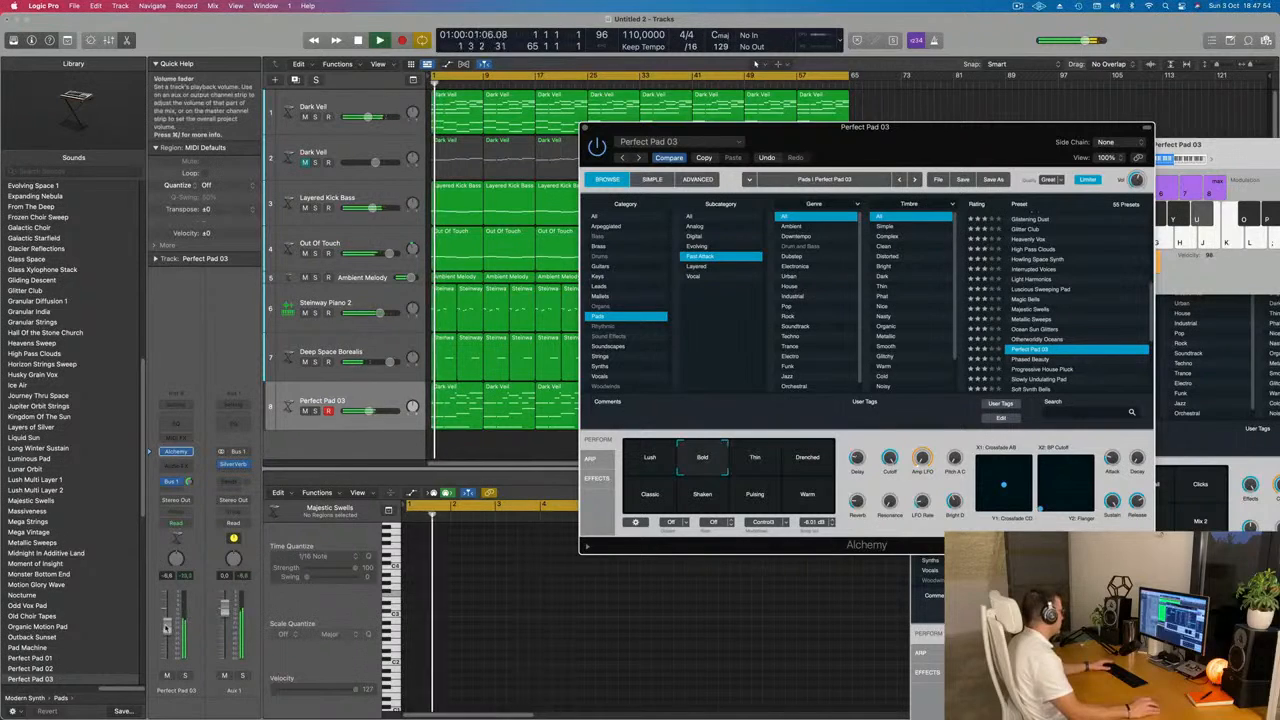
click(167, 627)
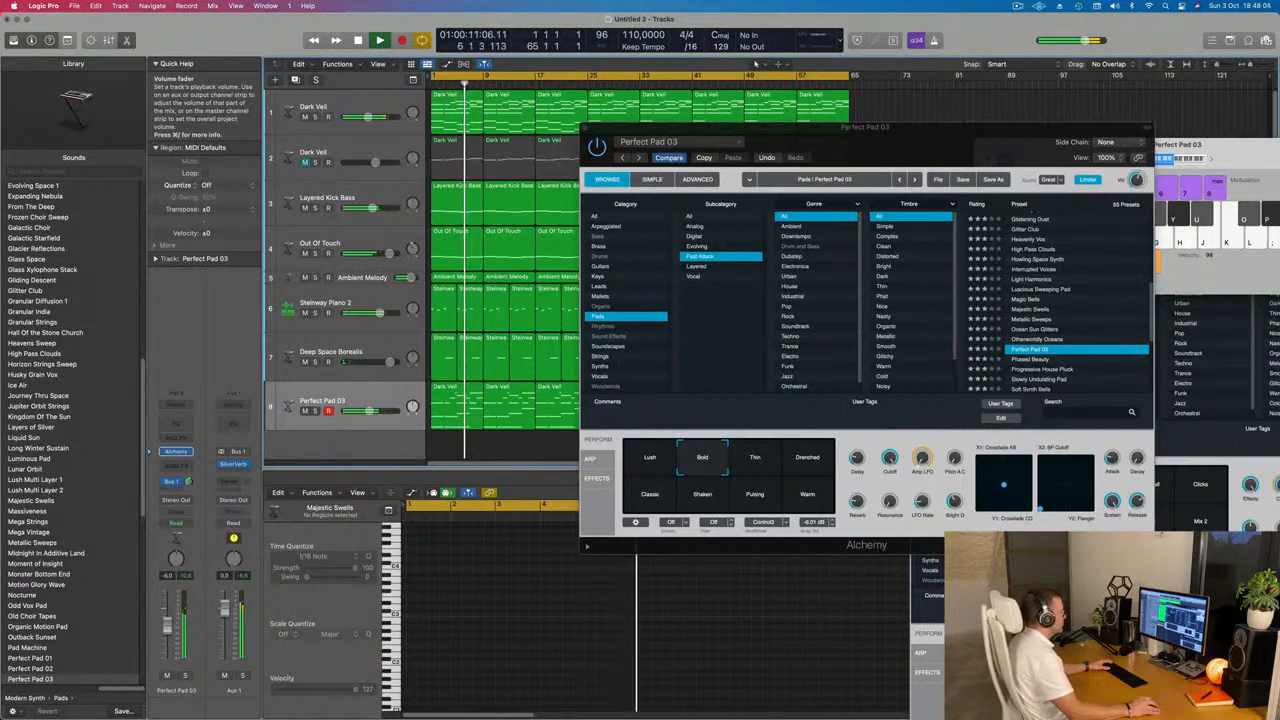
- Compare the Pulsing and Drenched variations of Perfect Pad 03 against Bold during playback, returning to Bold
click(753, 500)
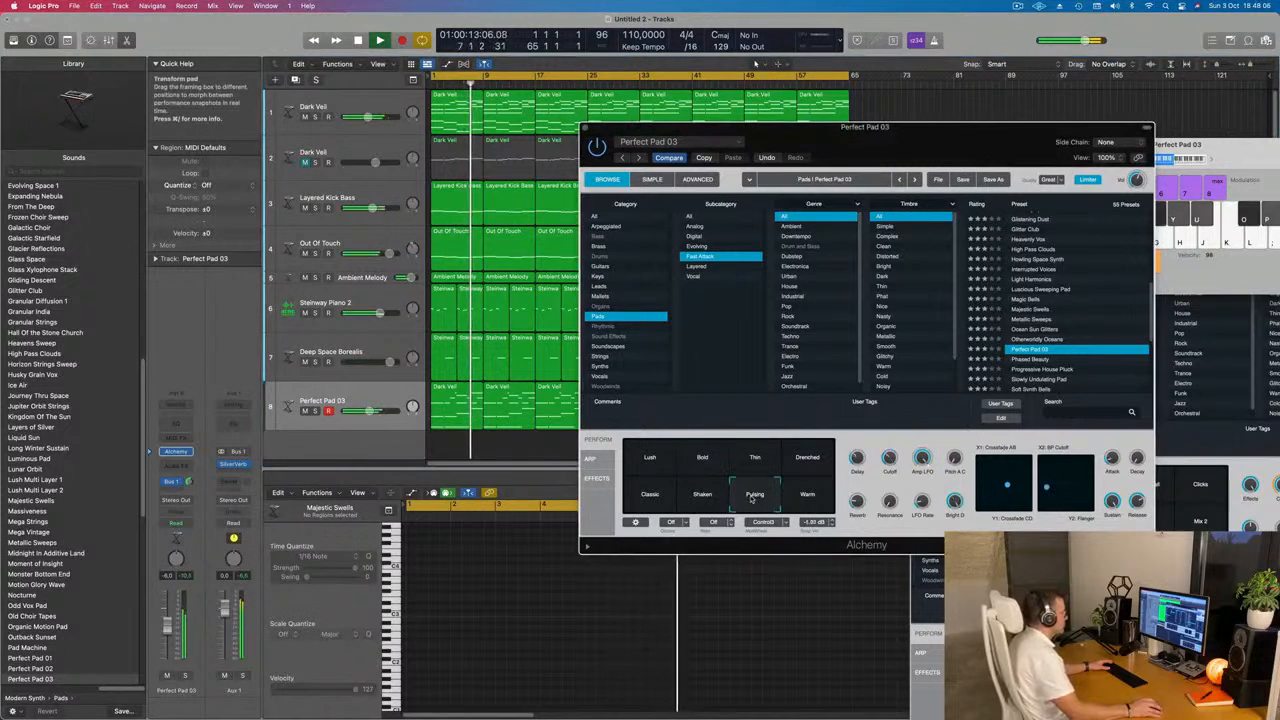
click(705, 468)
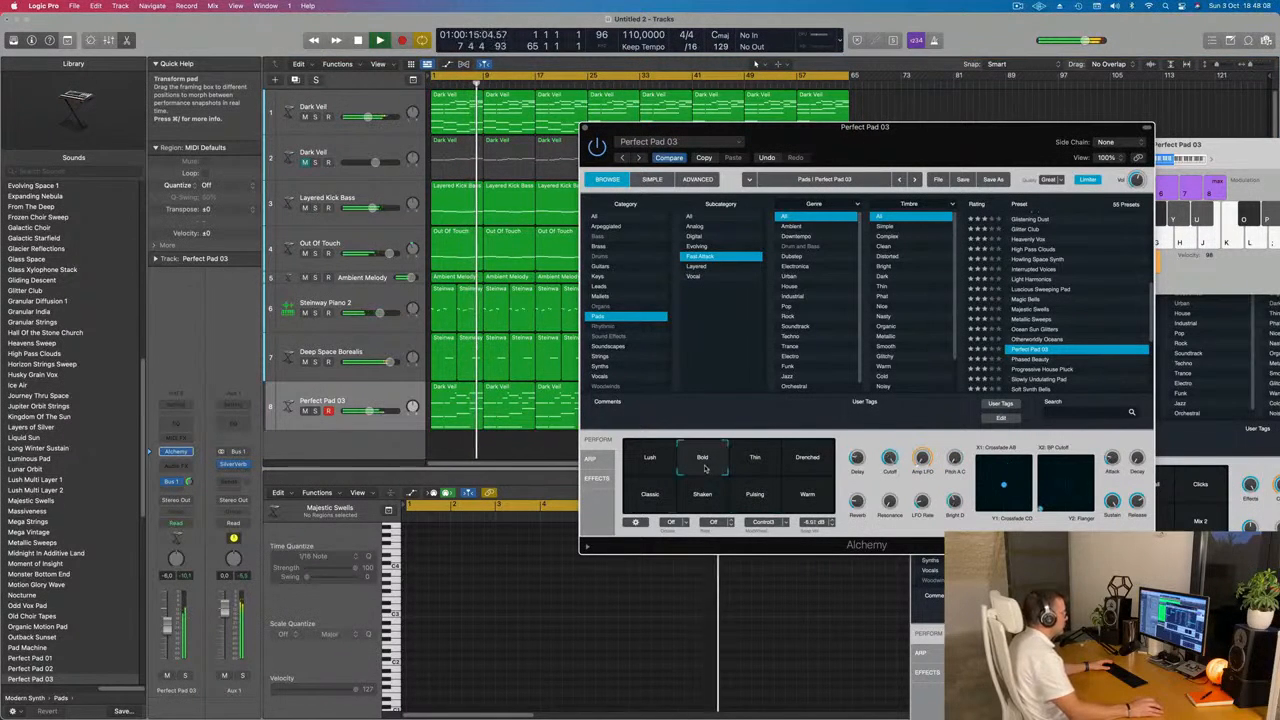
click(807, 460)
click(700, 460)
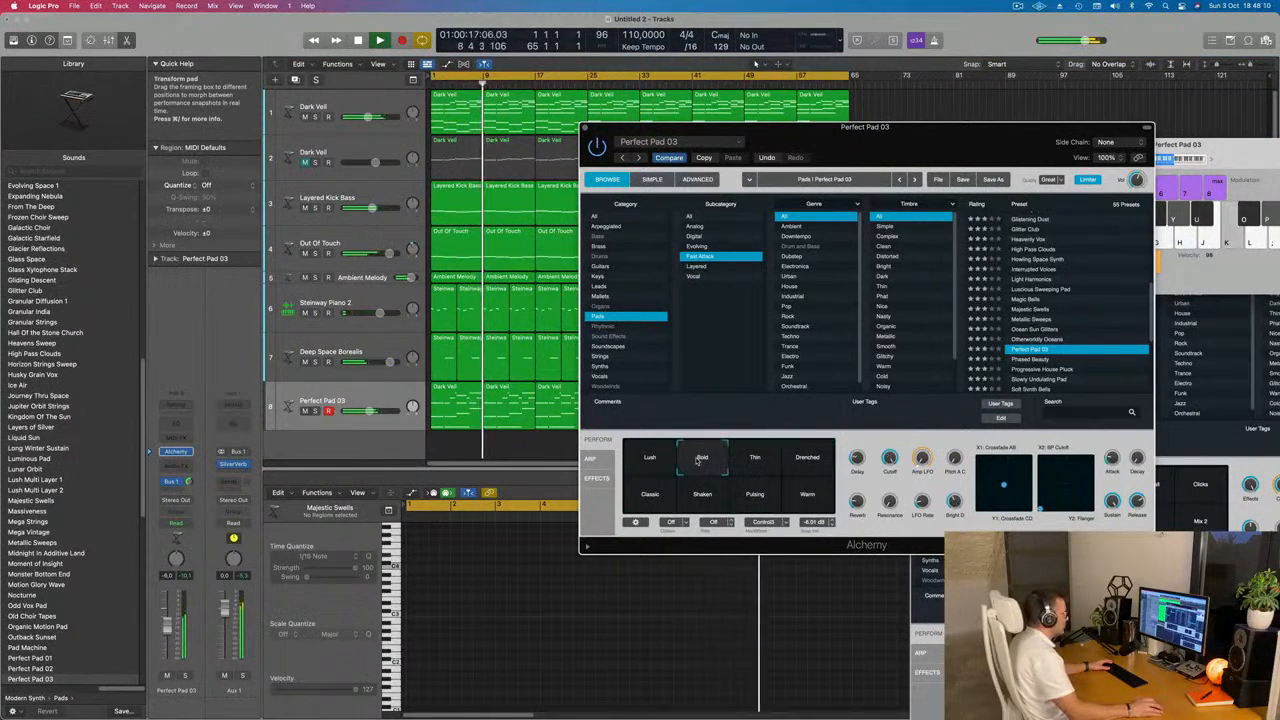
- Close the Alchemy windows for Perfect Pad 03, Deep Space Borealis and Out Of Touch, repositioning Musical Typing to reach them
drag(913, 140, 783, 318)
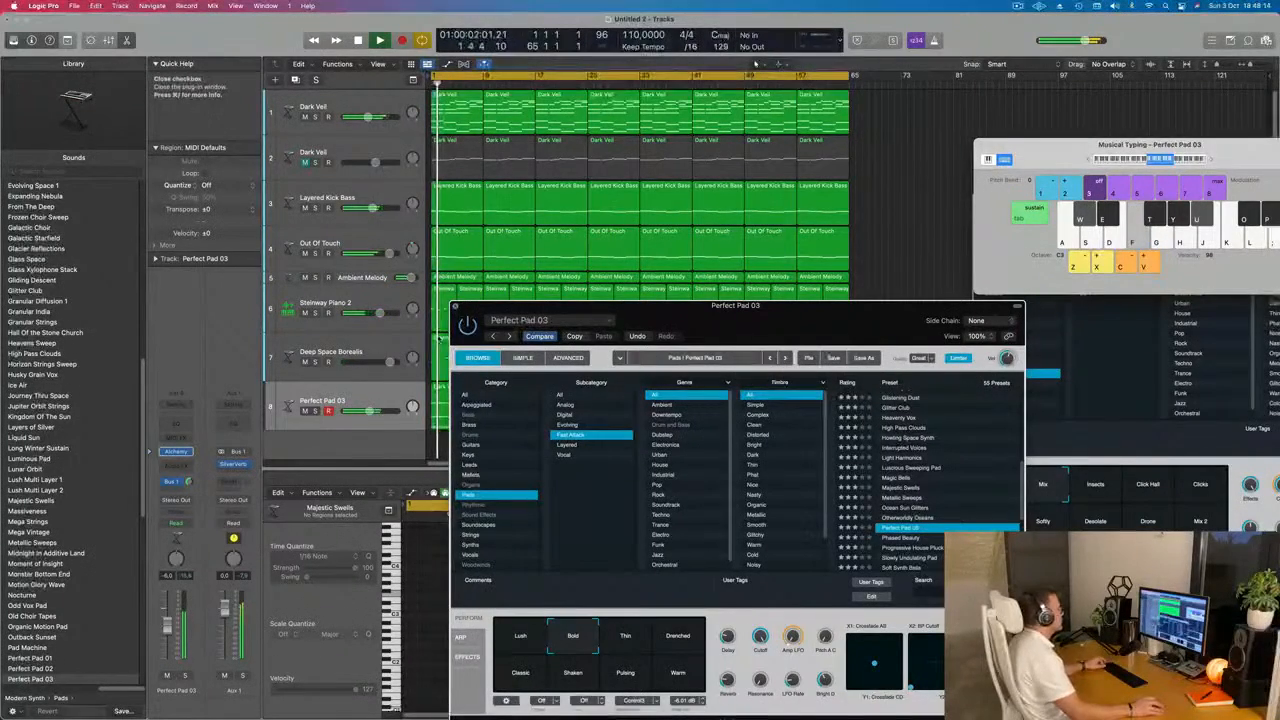
click(455, 305)
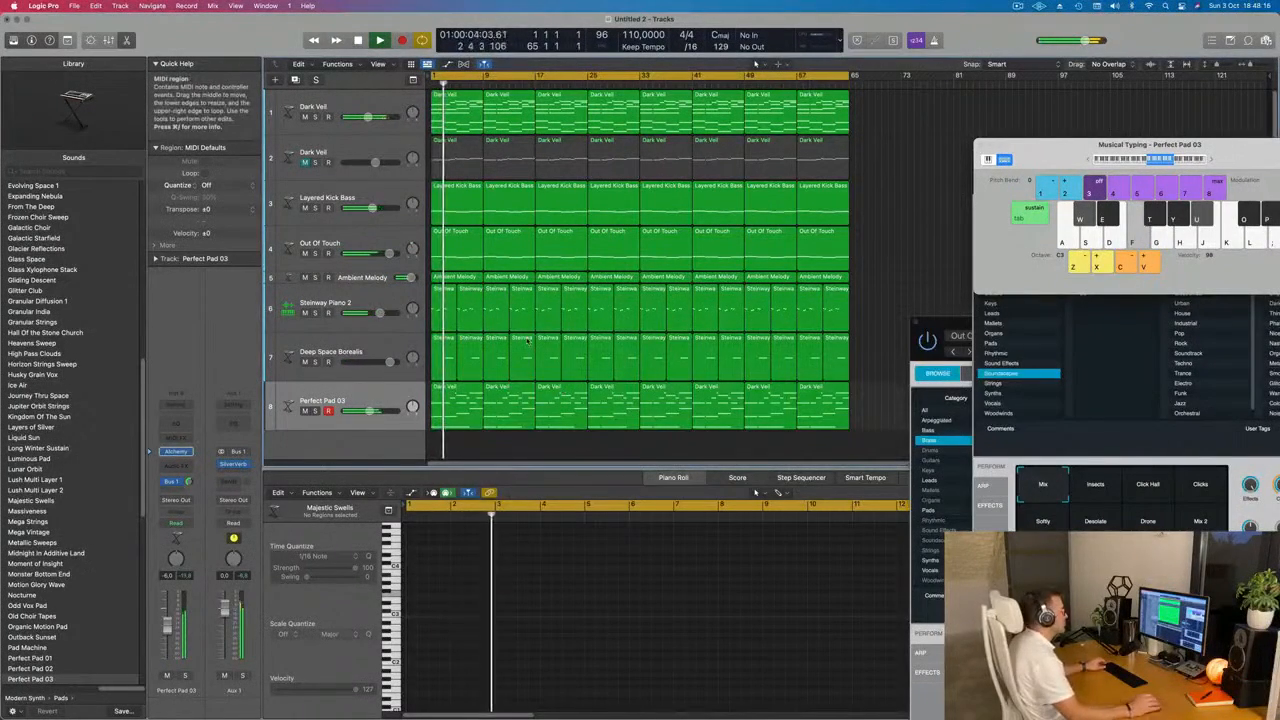
drag(1051, 155, 656, 73)
drag(1029, 173, 800, 182)
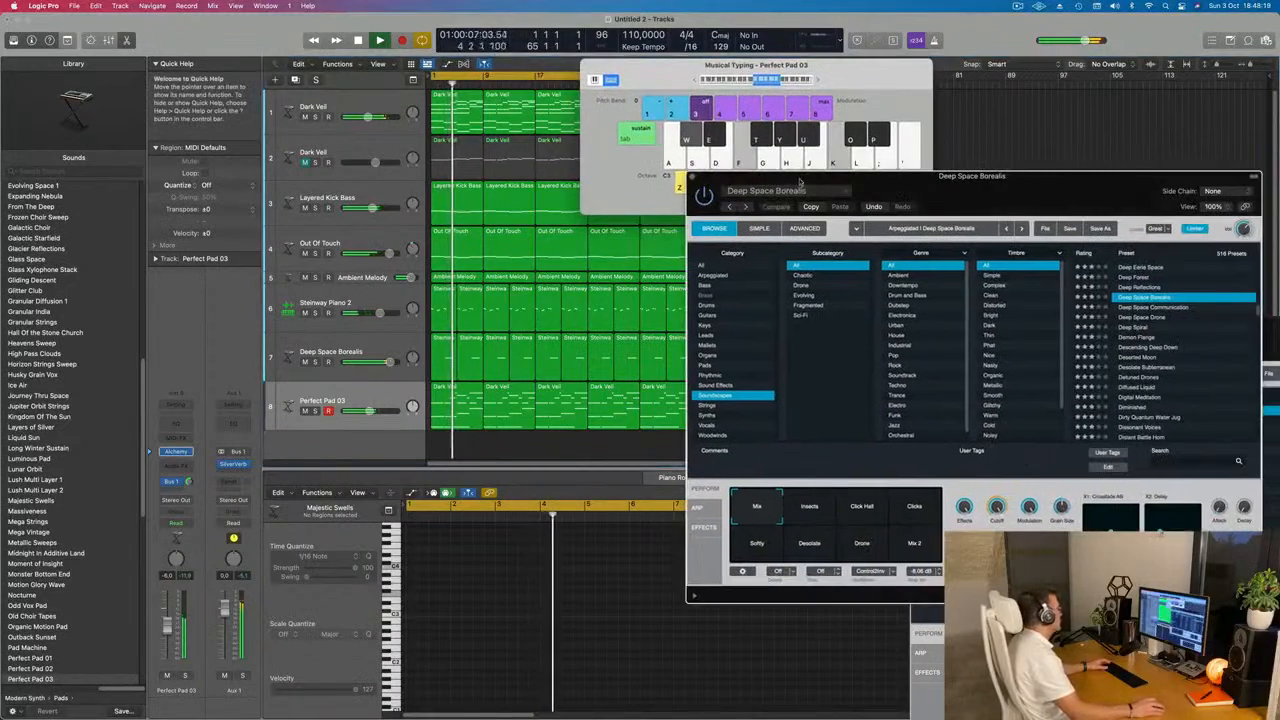
click(693, 179)
drag(1019, 316, 785, 216)
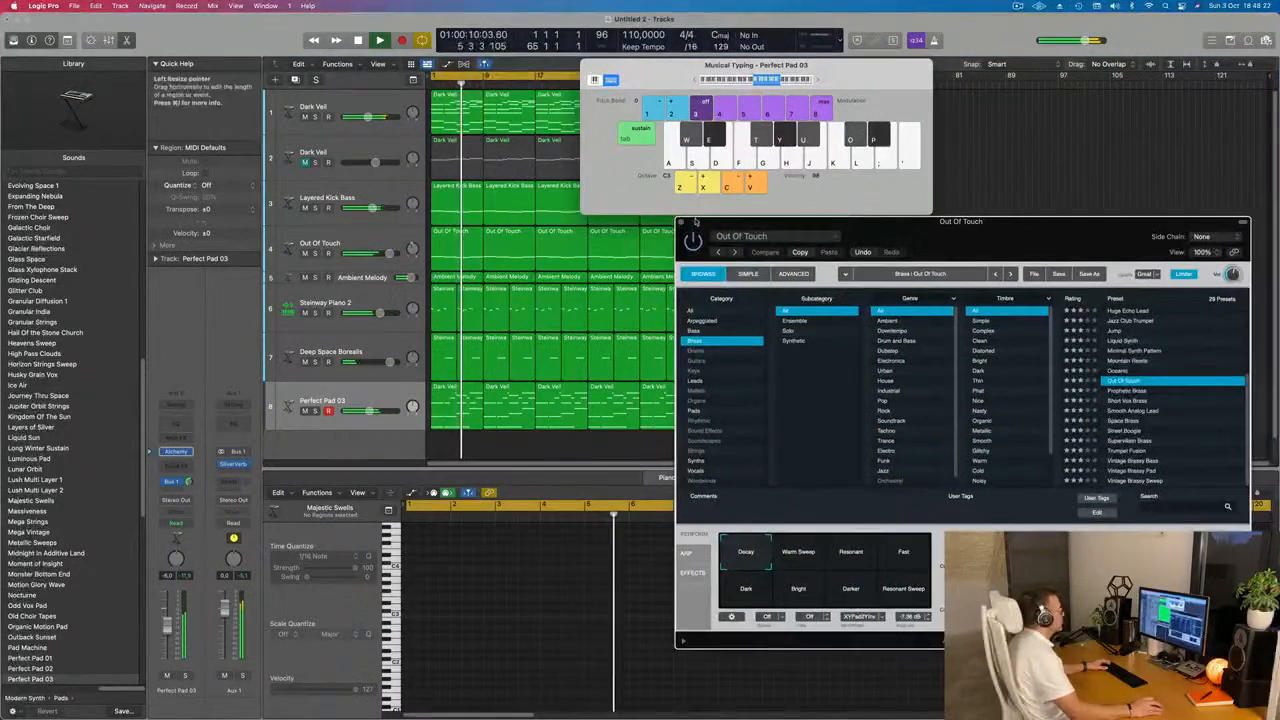
click(693, 222)
drag(755, 66, 1059, 112)
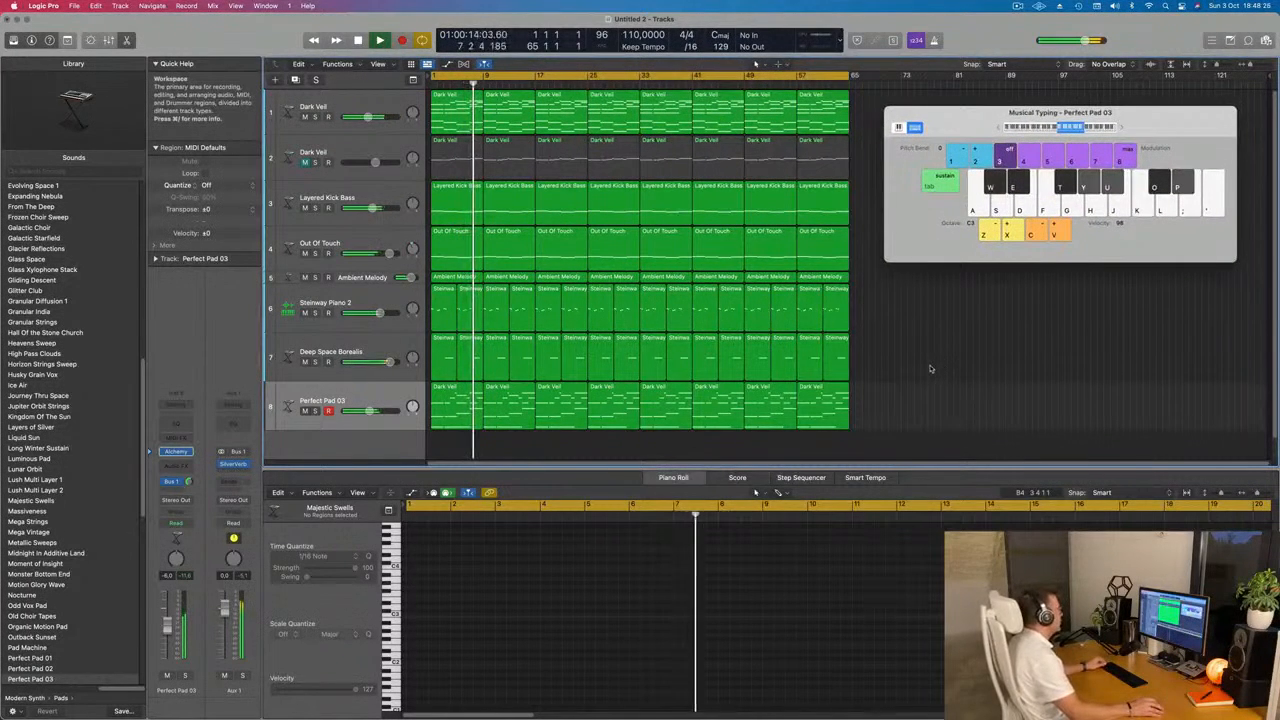
- Set the Deep Space Borealis track's volume to -1.2 dB and move the Musical Typing window further away from the regions
click(378, 347)
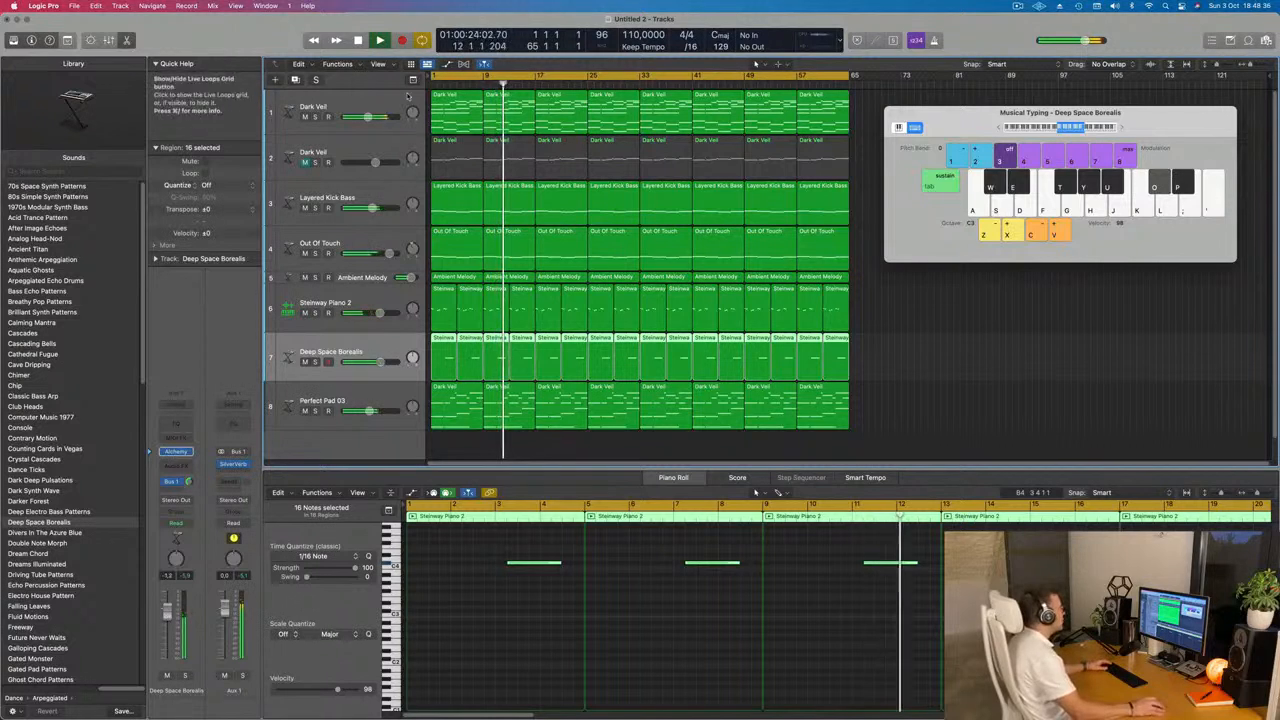
drag(1016, 116, 1092, 194)
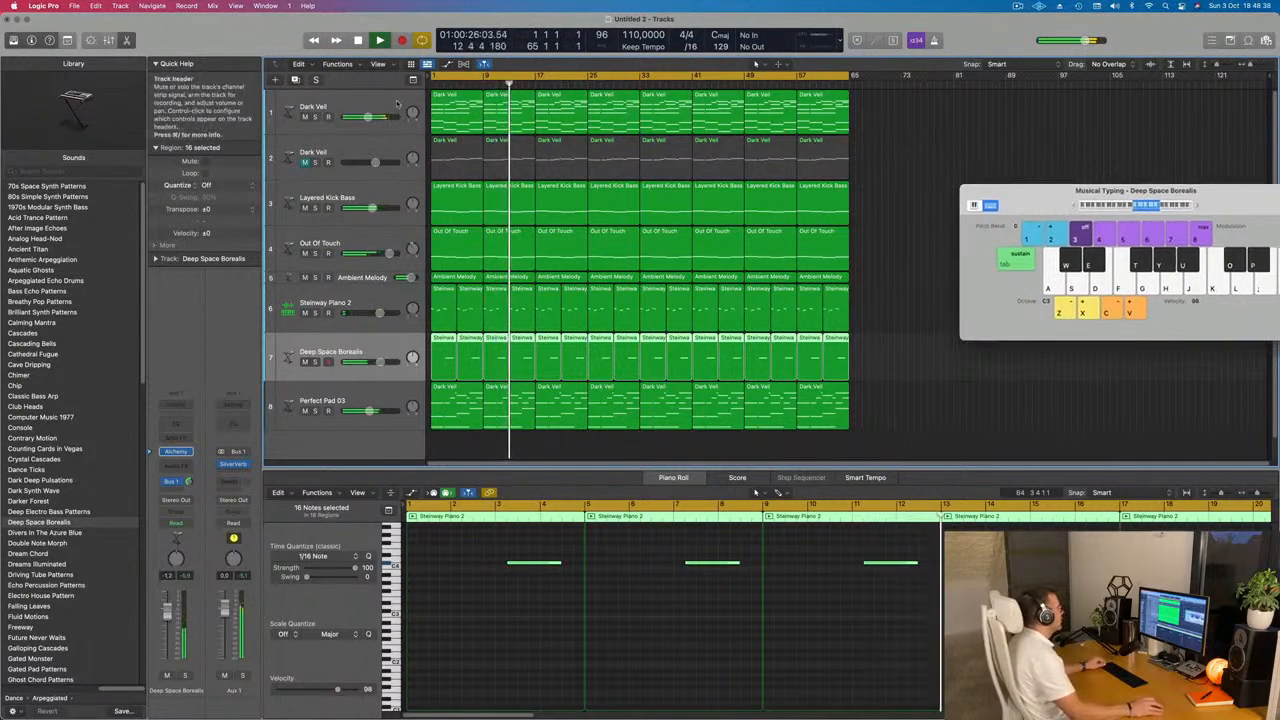
- Show the secondary ruler and move the project end marker back to just after bar 65
click(383, 67)
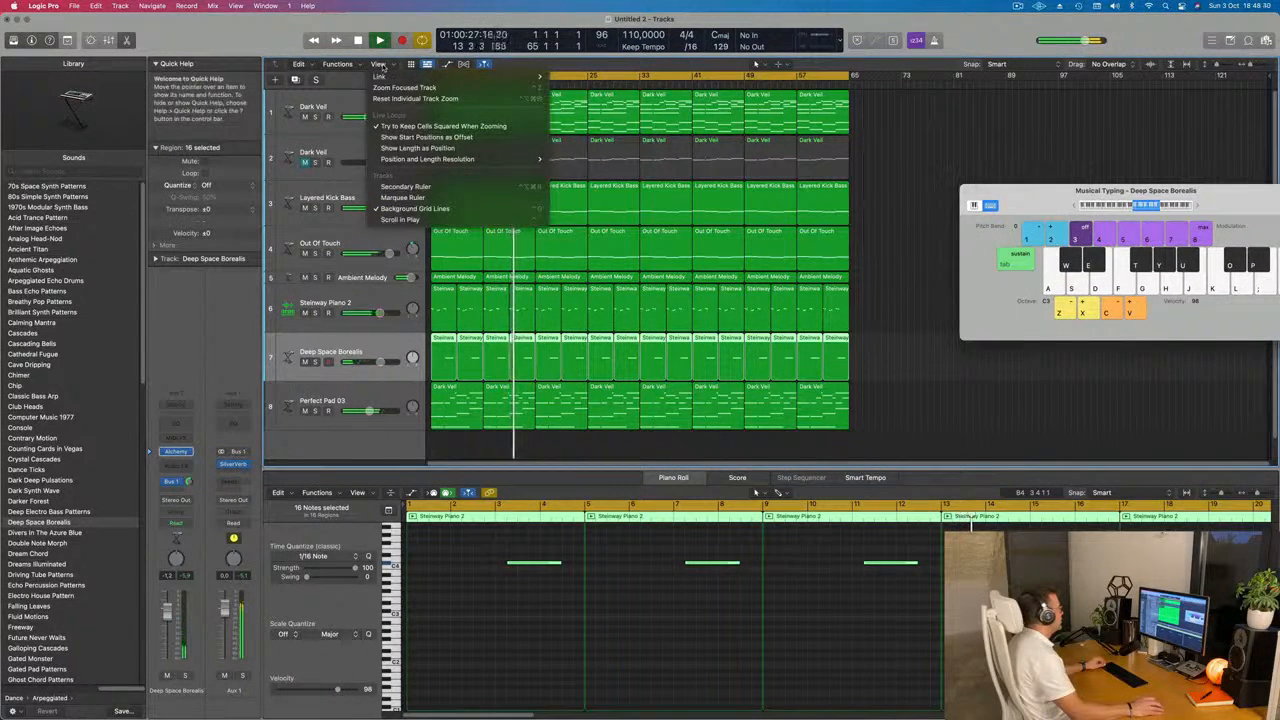
click(385, 185)
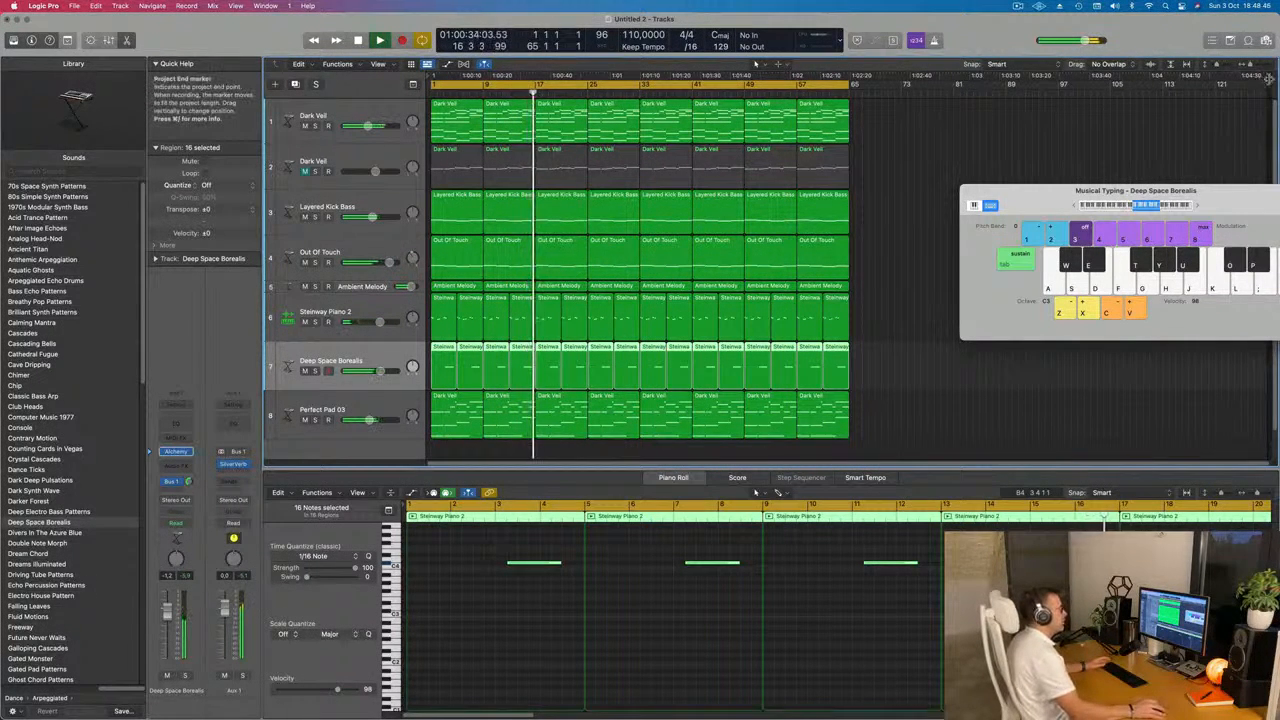
drag(1268, 89, 861, 130)
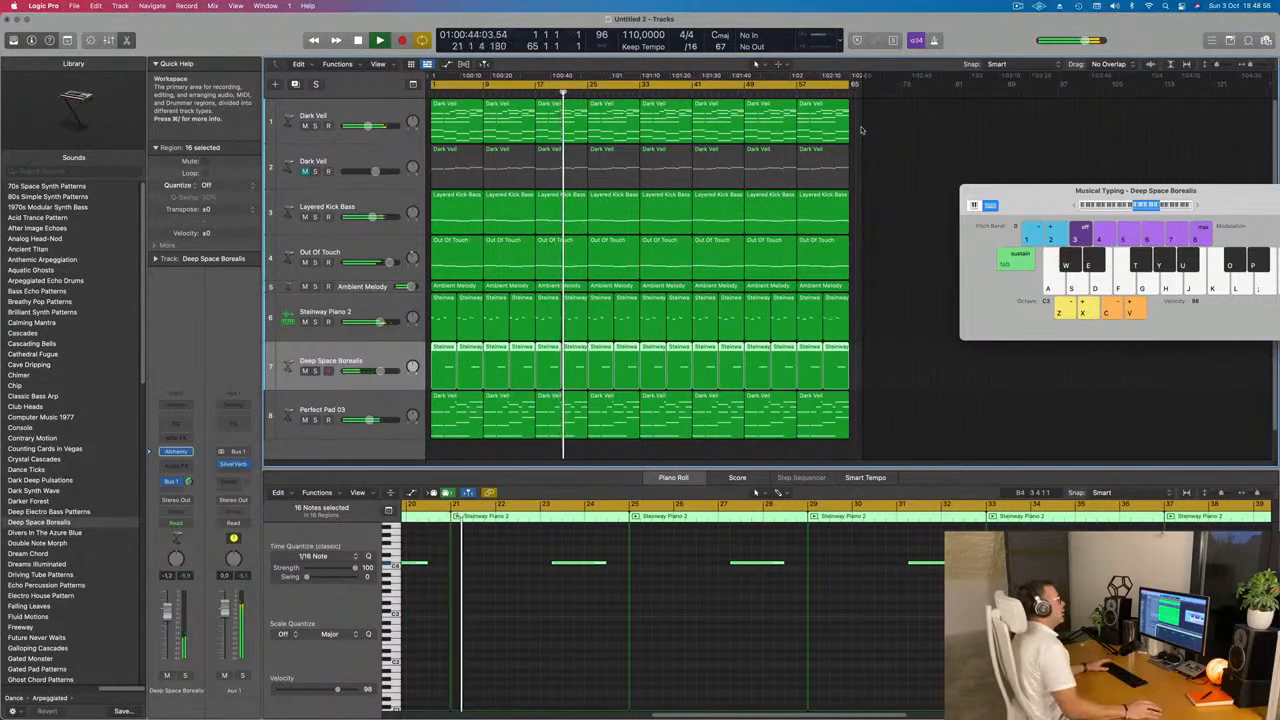
click(1016, 5)
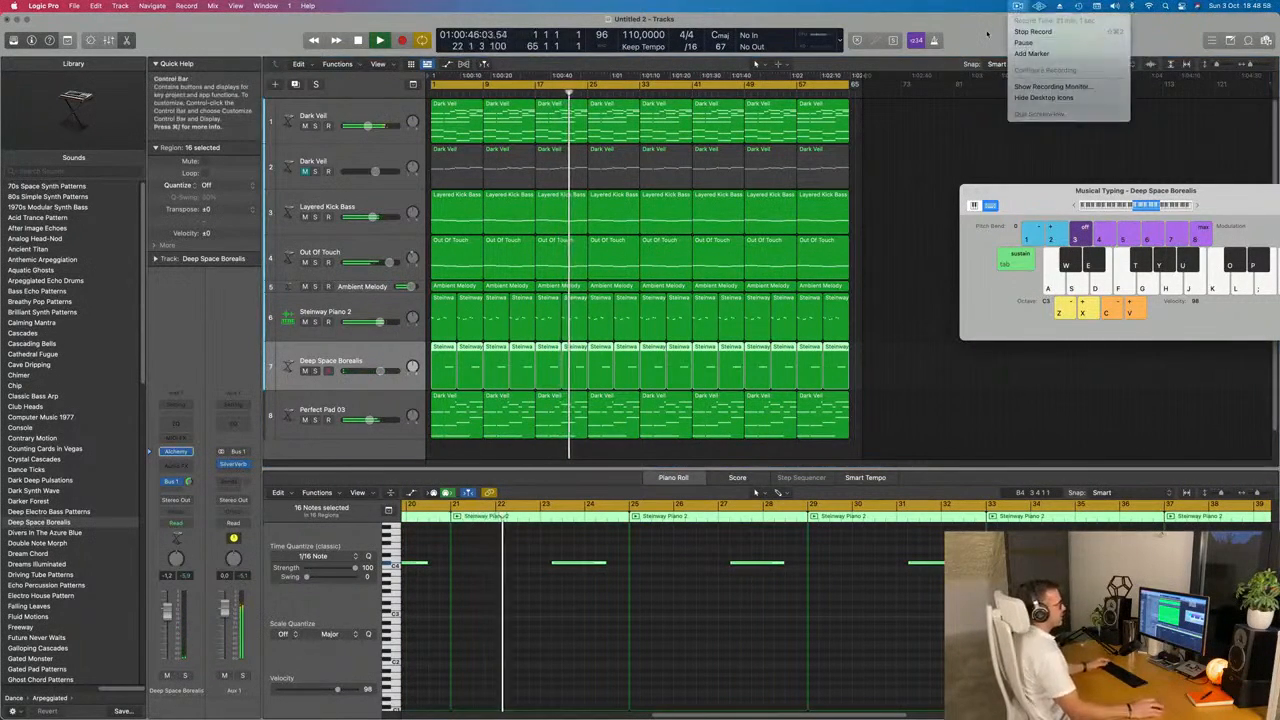
click(987, 34)
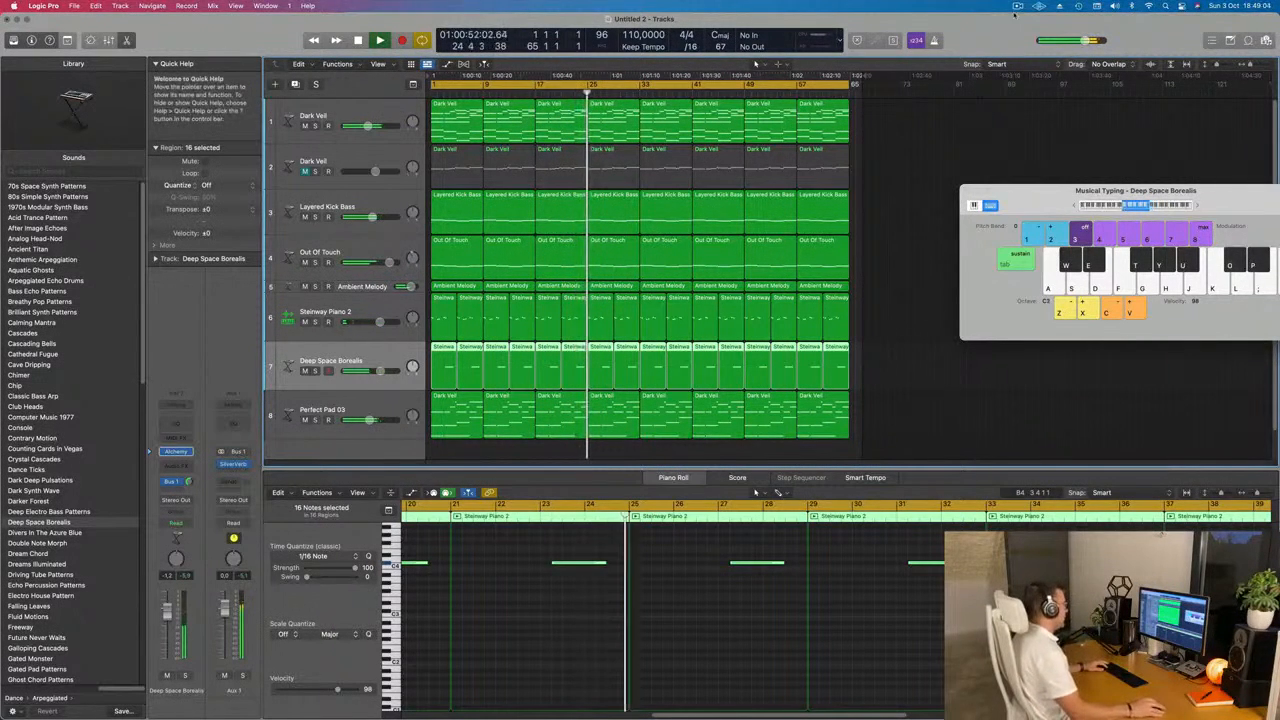
- Play the arrangement from the beginning and delete the first two Dark Veil regions on the Perfect Pad 03 track
key(z)
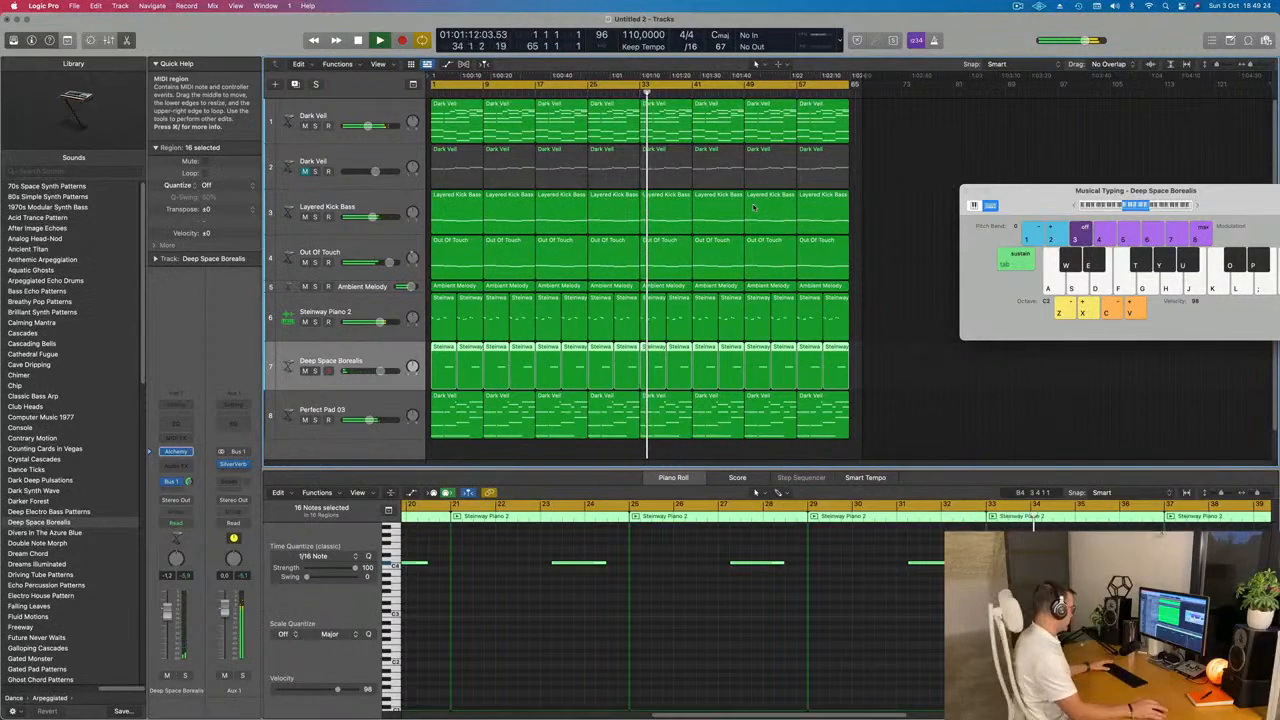
key(Return)
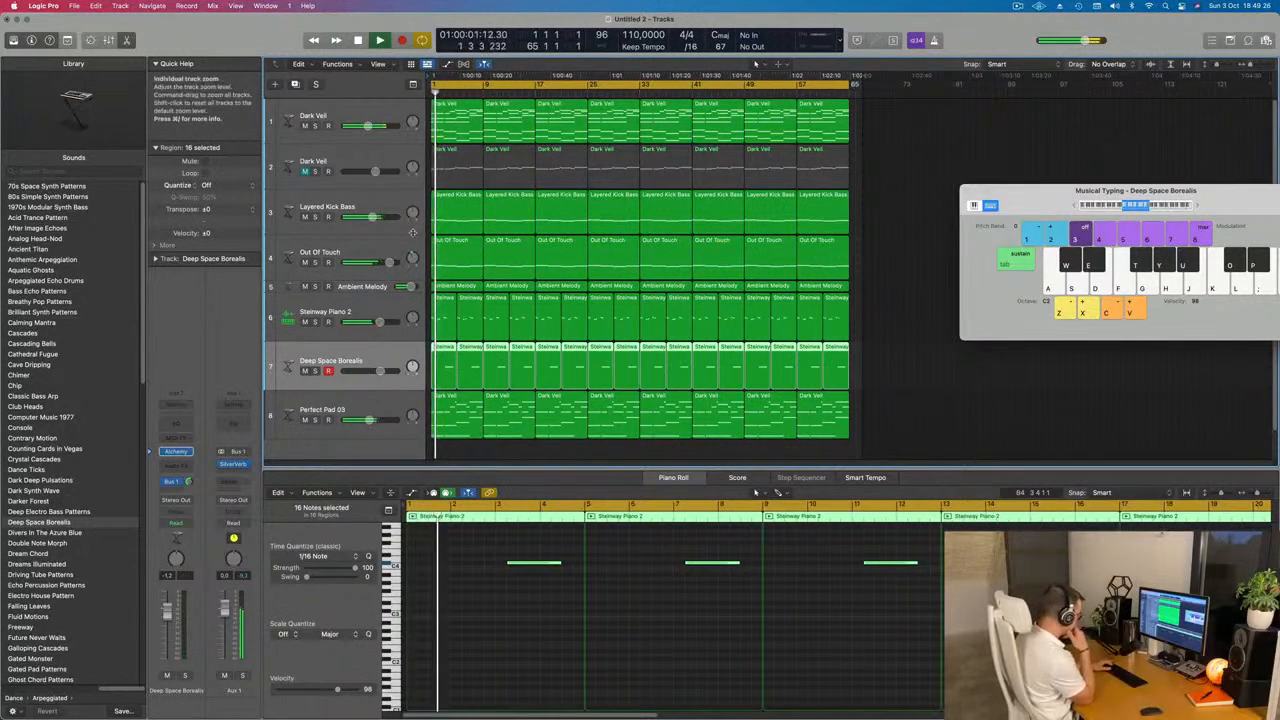
key(space)
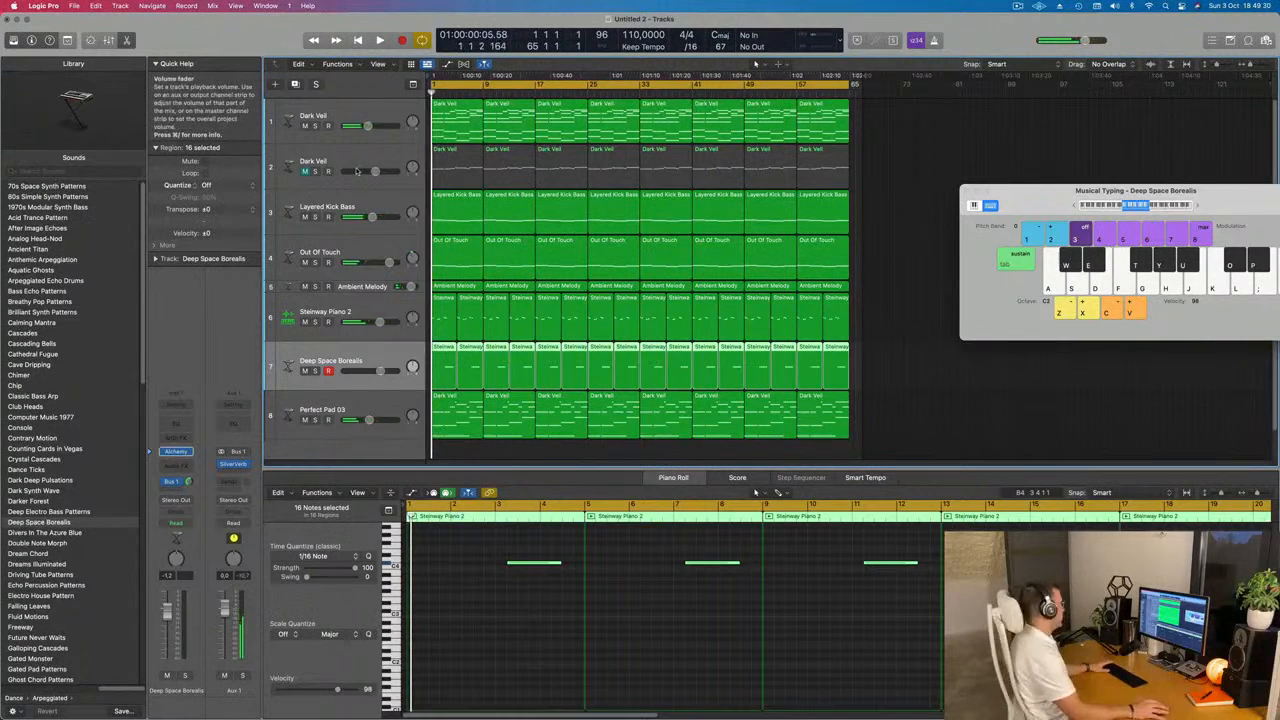
key(space)
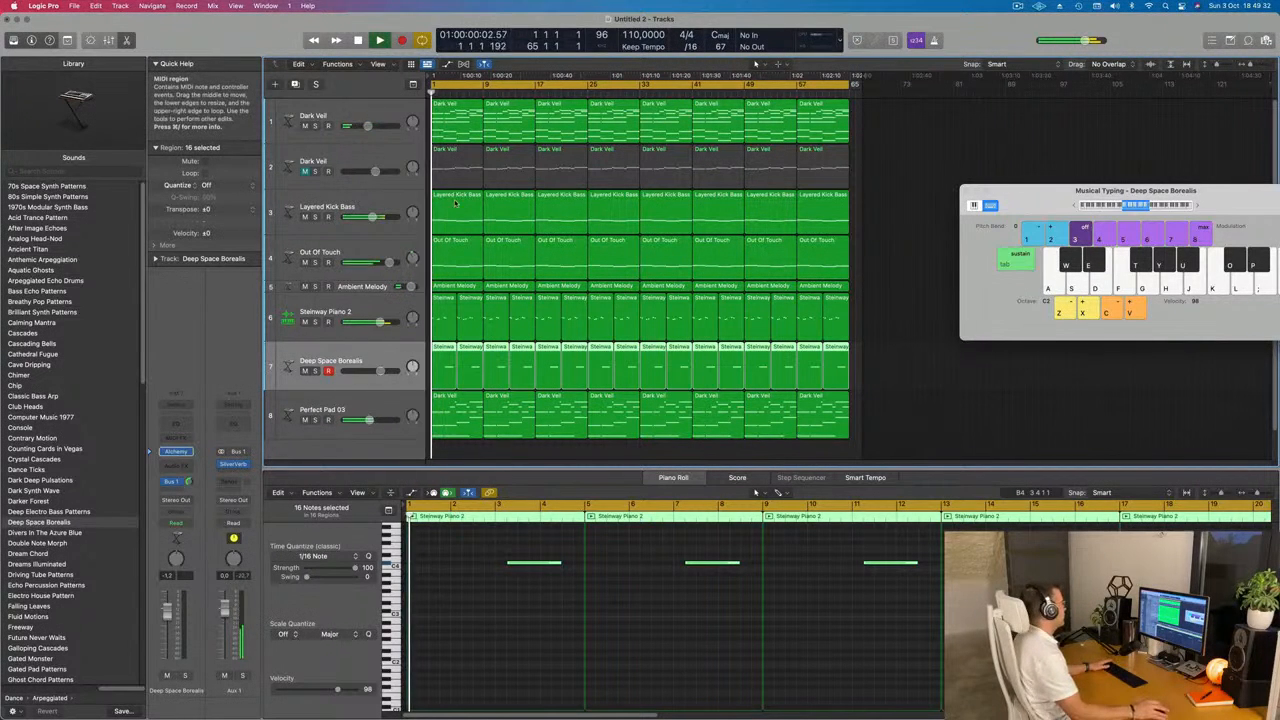
click(473, 437)
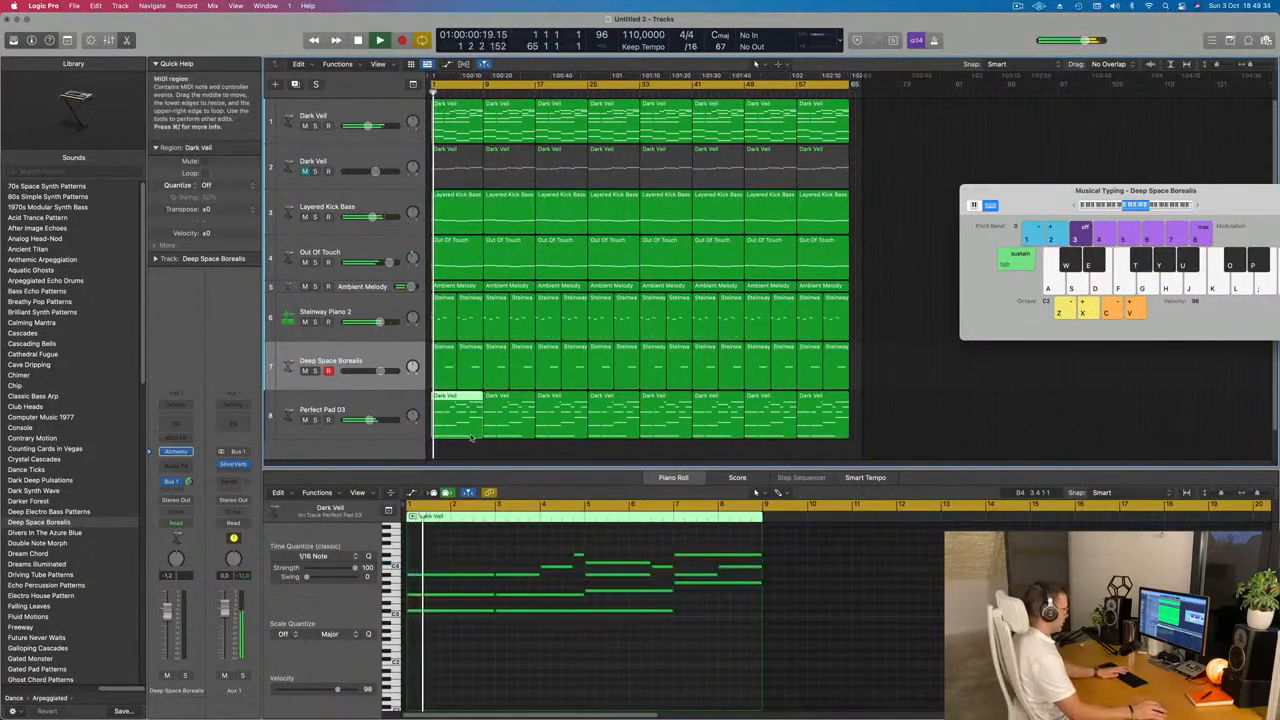
key(Delete)
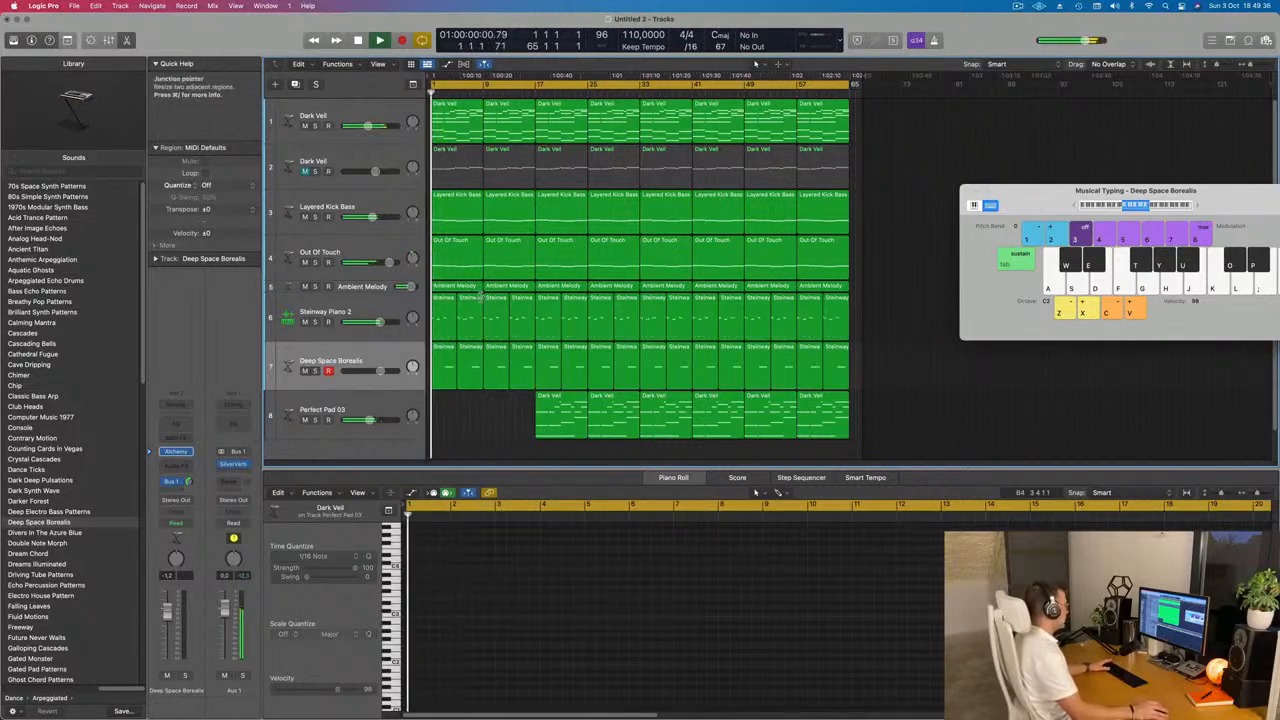
- Check the Out Of Touch track by briefly soloing it, and delete its first region, covering bars 1 to 9
click(449, 266)
key(space)
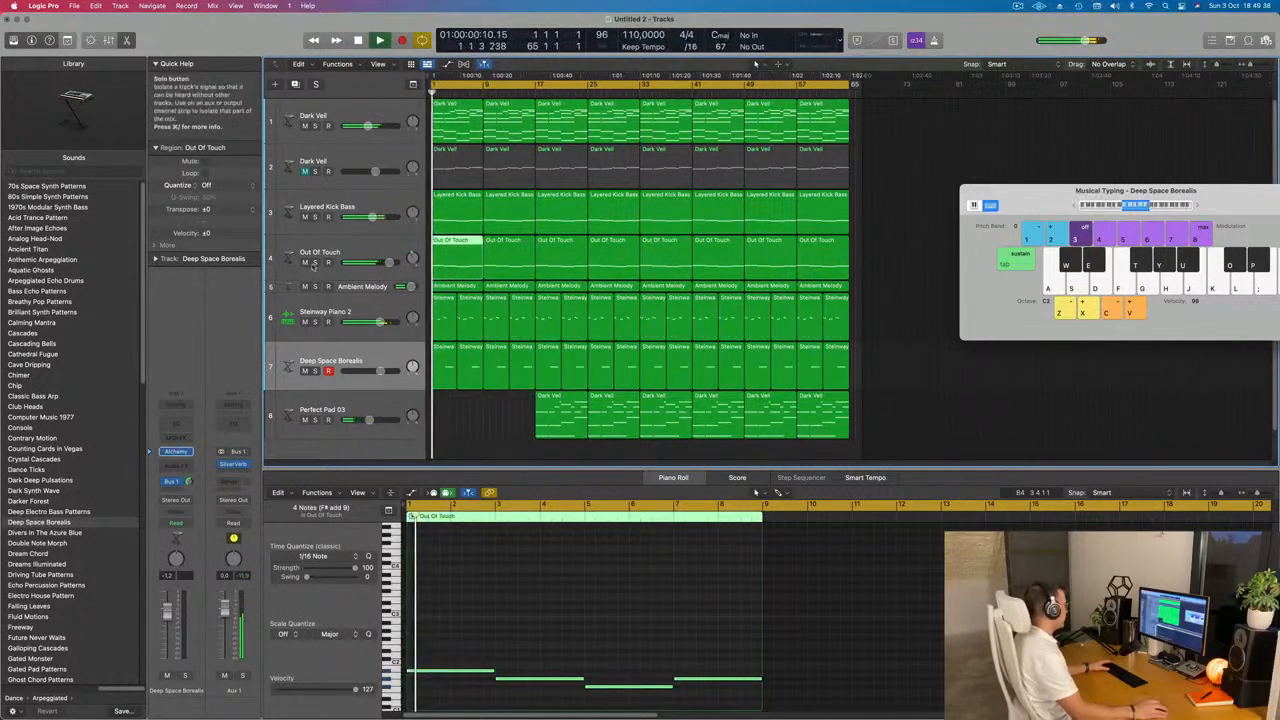
click(314, 264)
click(314, 264)
key(space)
key(space)
key(Delete)
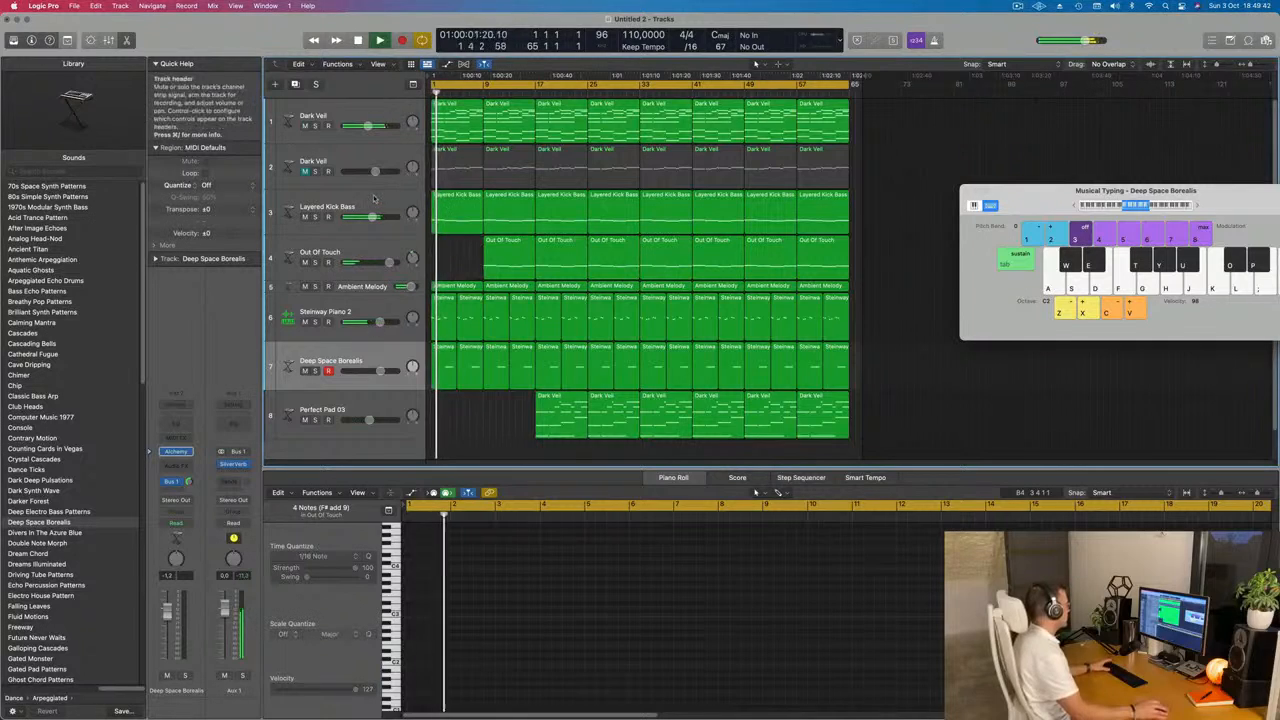
- Briefly solo the Layered Kick Bass track and delete its first region, covering bars 1 to 9
click(315, 217)
click(315, 217)
click(447, 222)
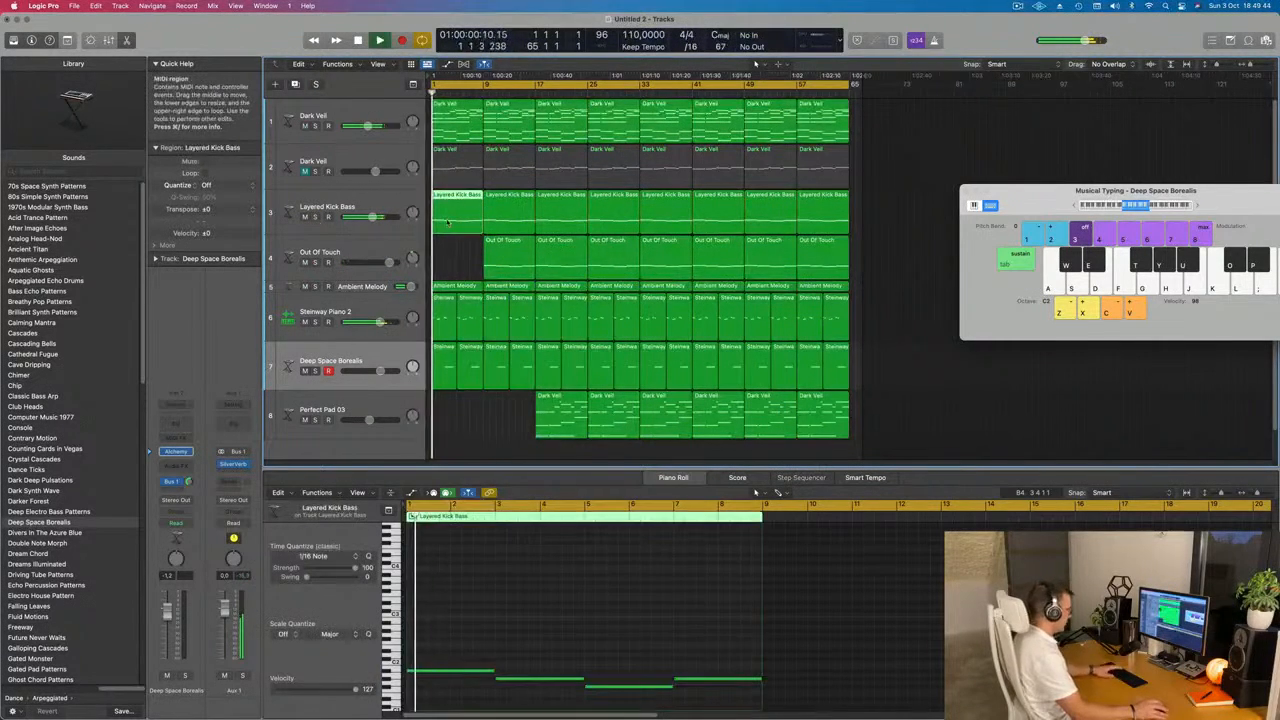
key(Delete)
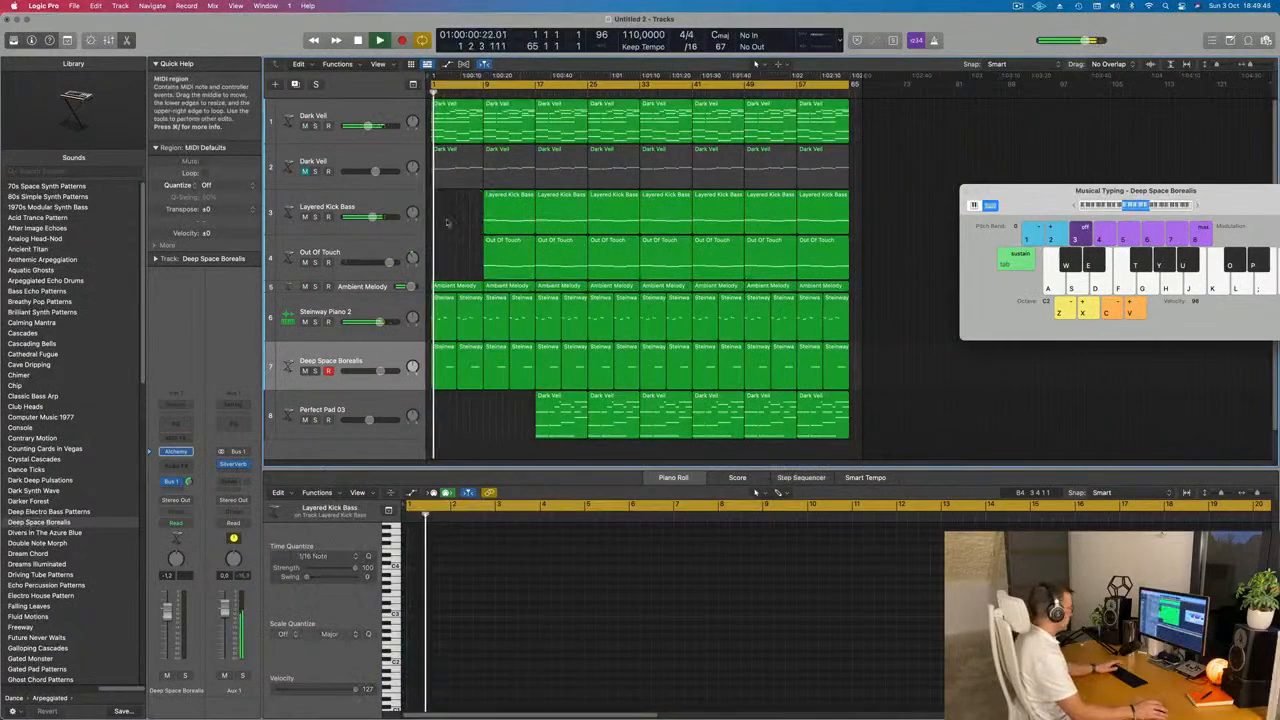
- Briefly solo the Ambient Melody track and delete its first region, covering bars 1 to 9
click(370, 290)
click(315, 287)
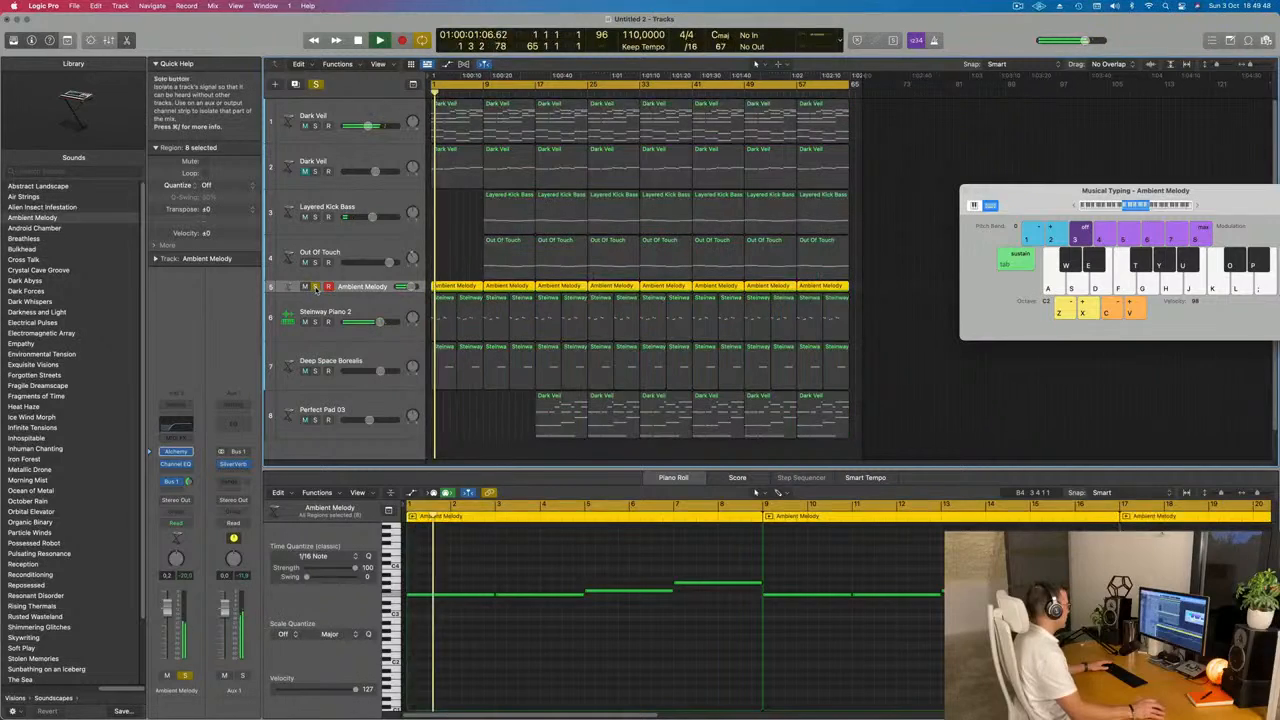
click(315, 287)
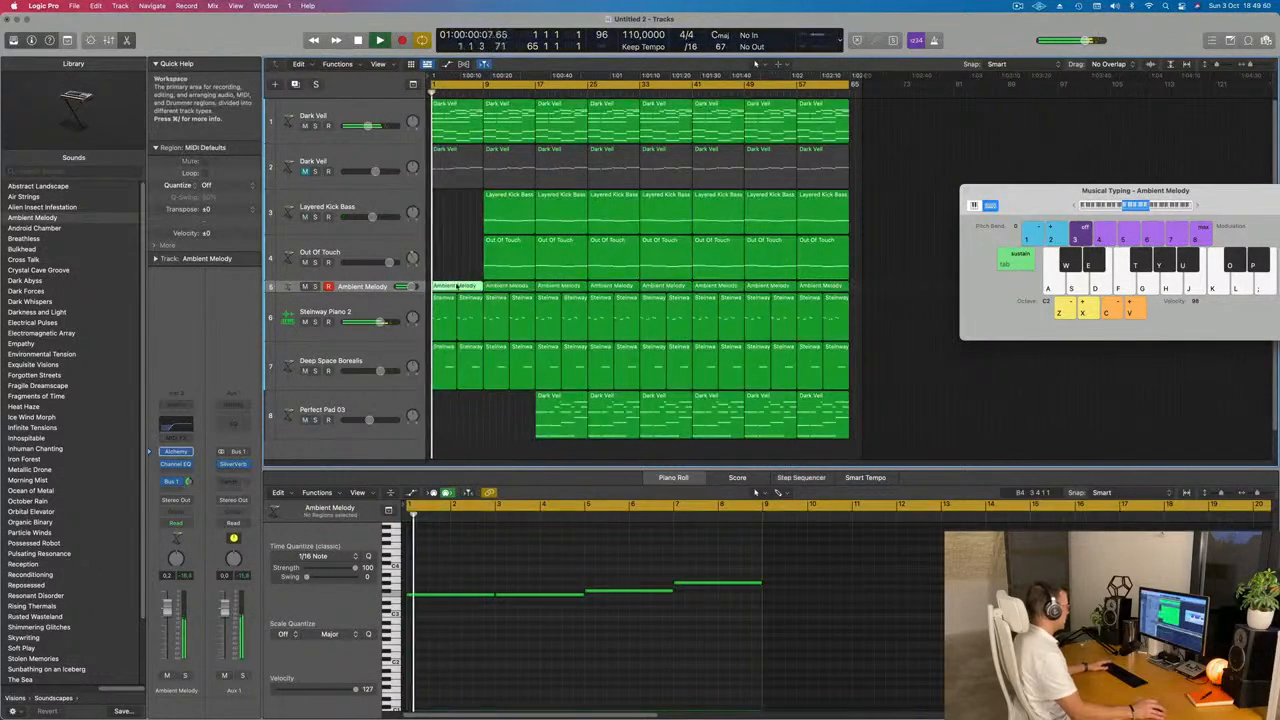
click(451, 262)
- Audition the thinned-out intro and open the Alchemy instrument of the first Dark Veil track
scroll(451, 262, up, 5)
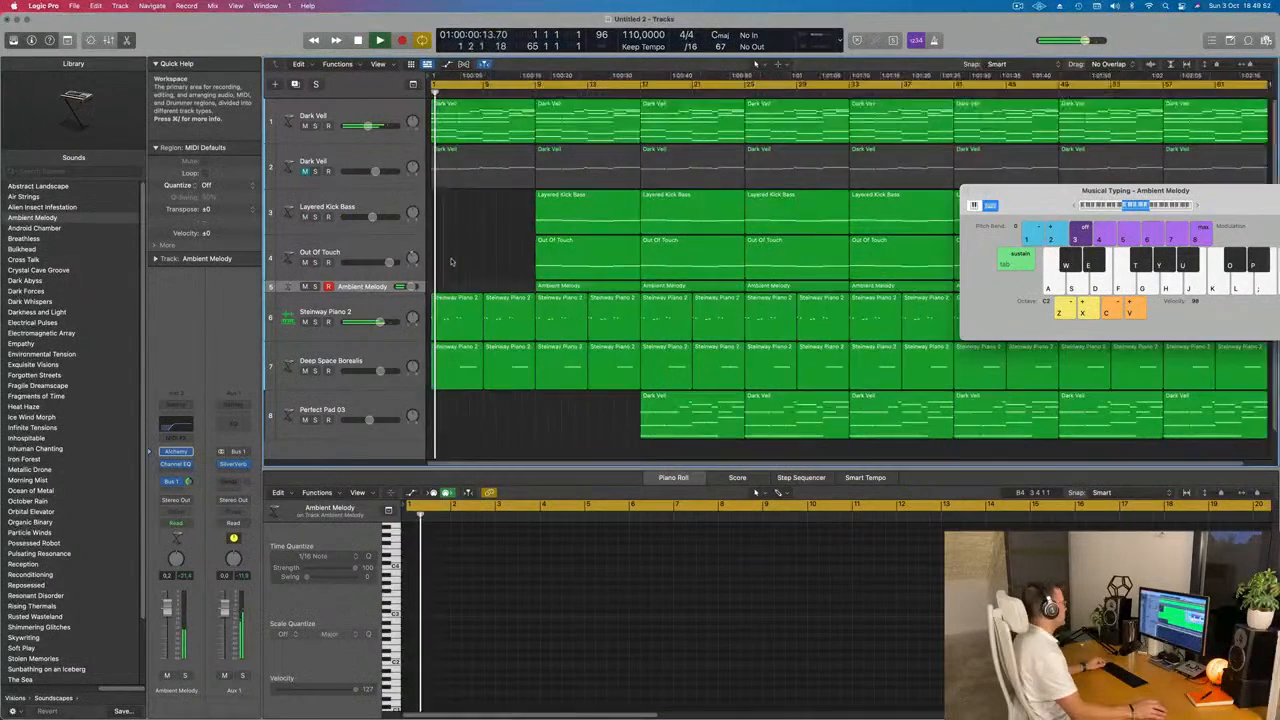
scroll(517, 203, down, 2)
click(391, 113)
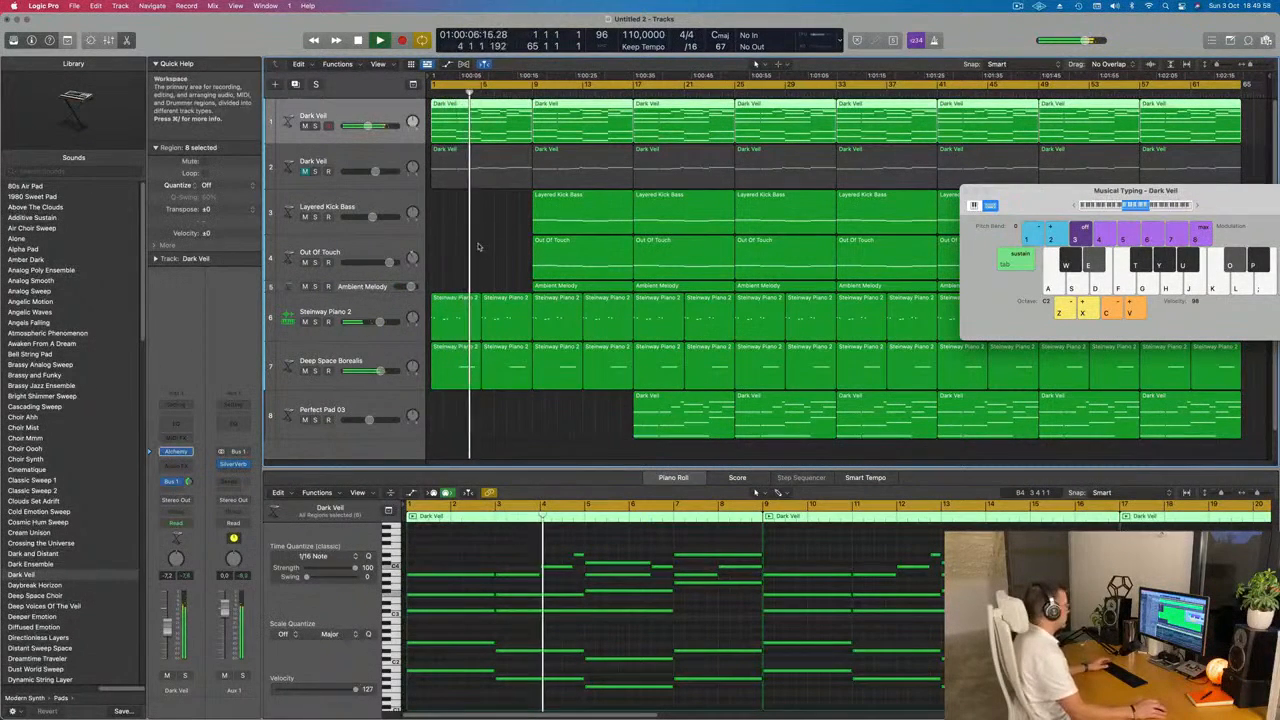
key(Return)
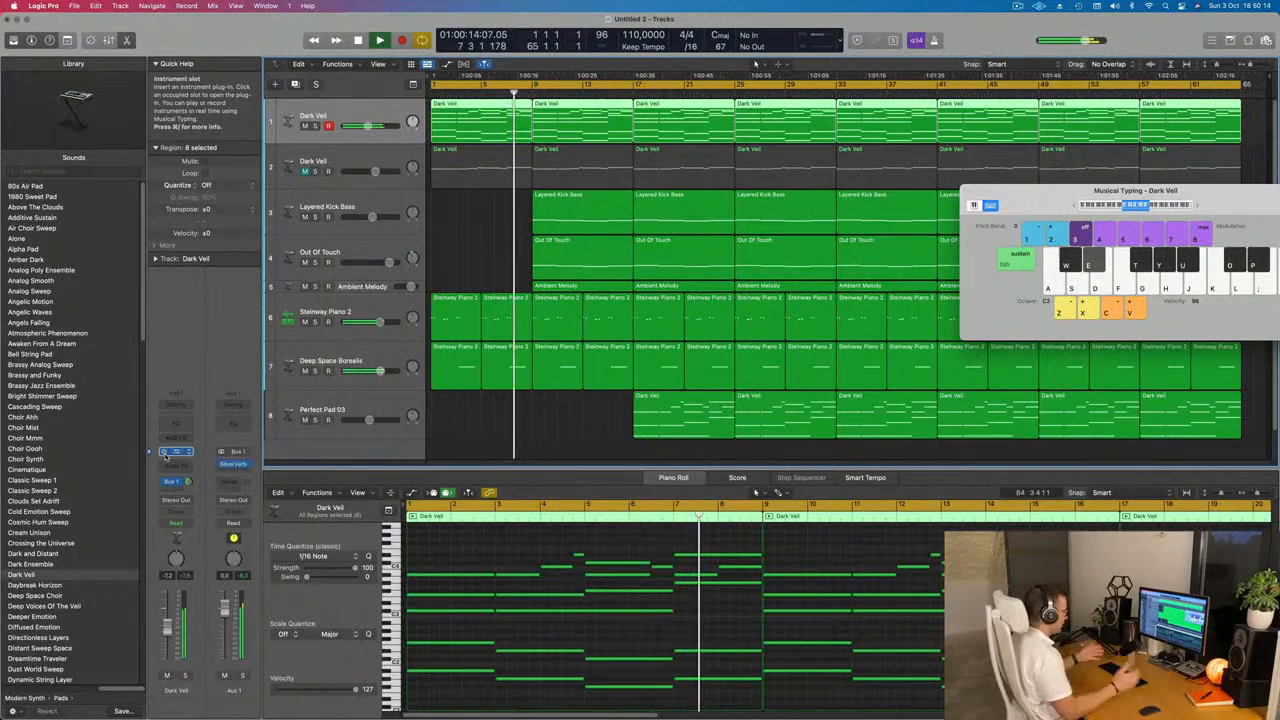
key(space)
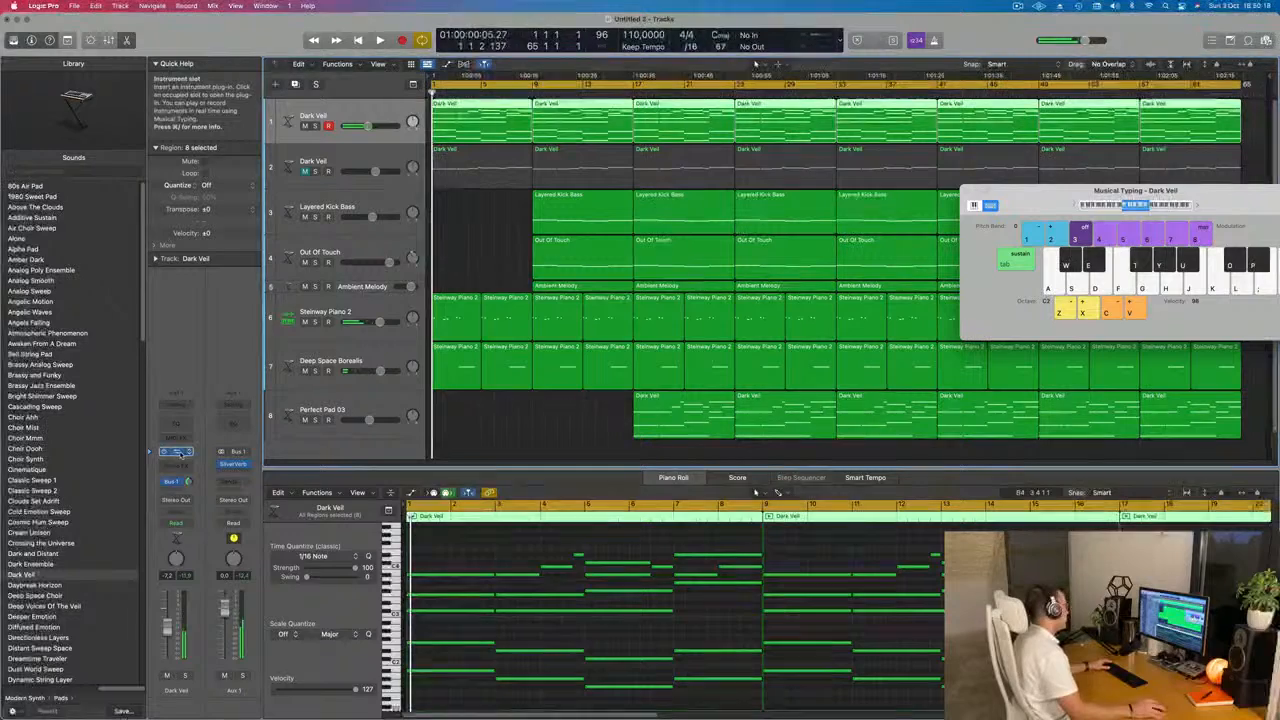
click(176, 452)
drag(495, 276, 940, 207)
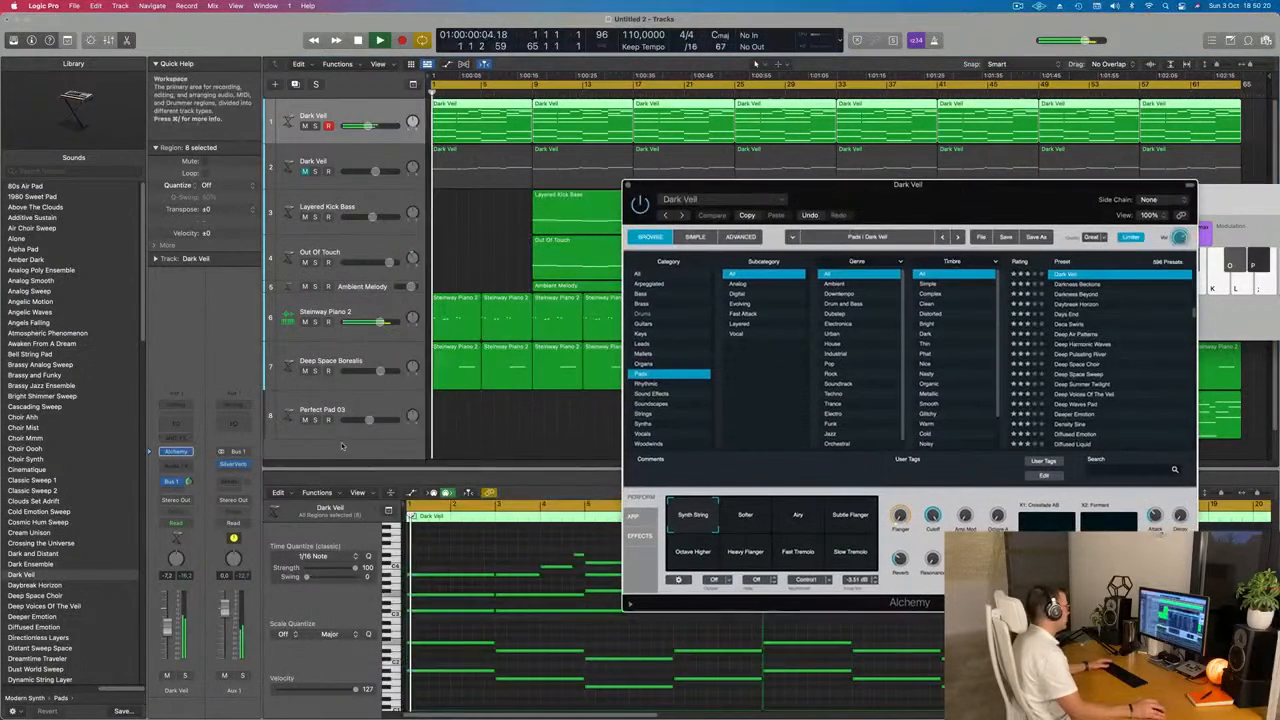
- Set the first Dark Veil track's automation mode to Touch and move Alchemy's Cutoff knob during playback
key(space)
click(175, 523)
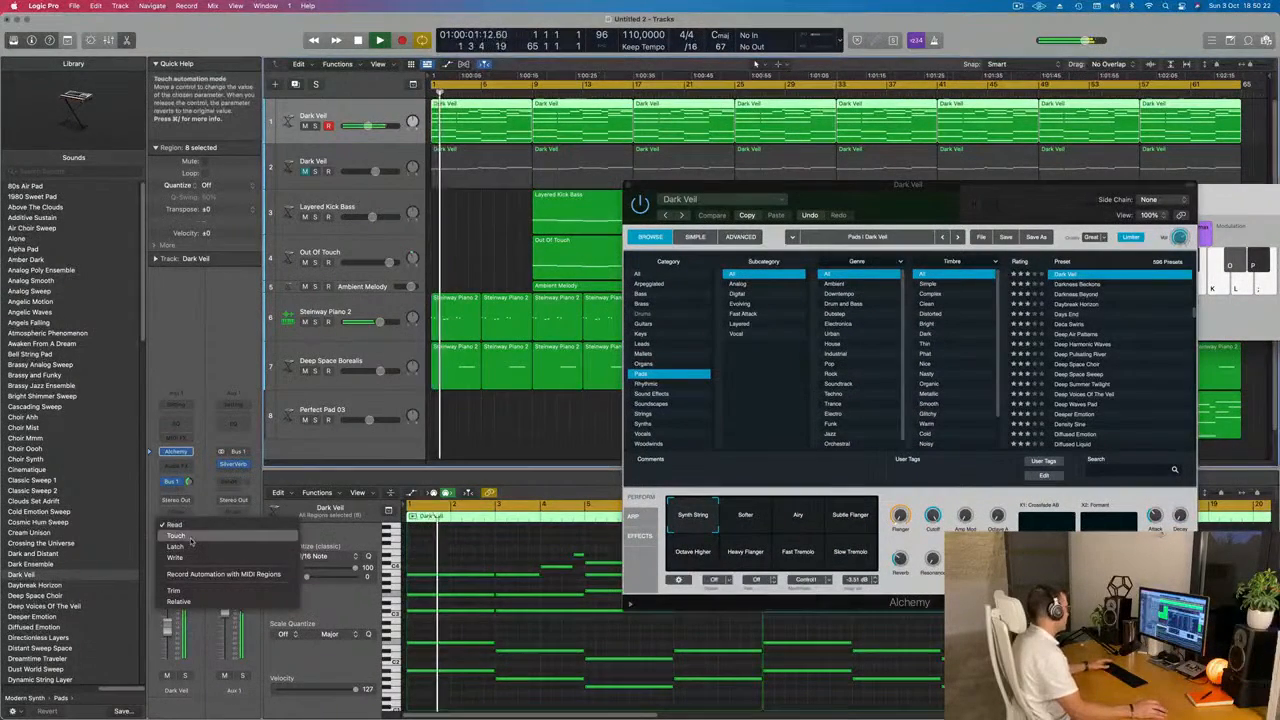
click(180, 536)
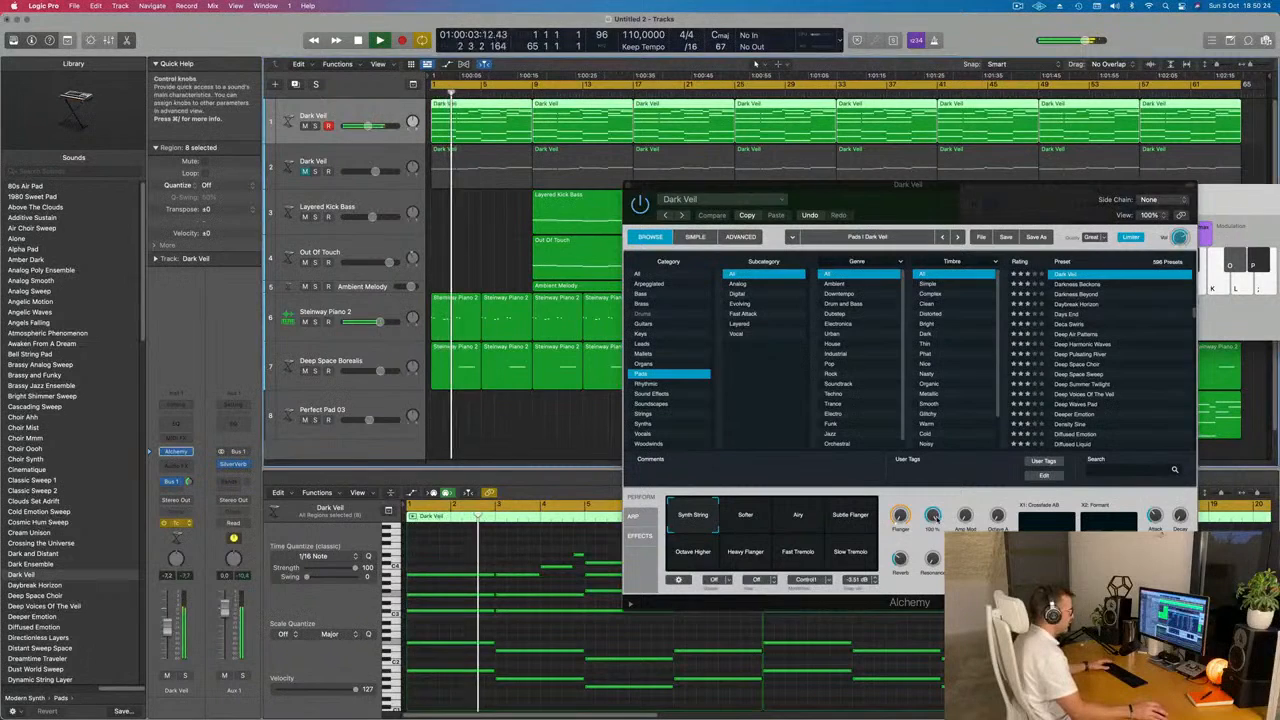
drag(936, 517, 935, 558)
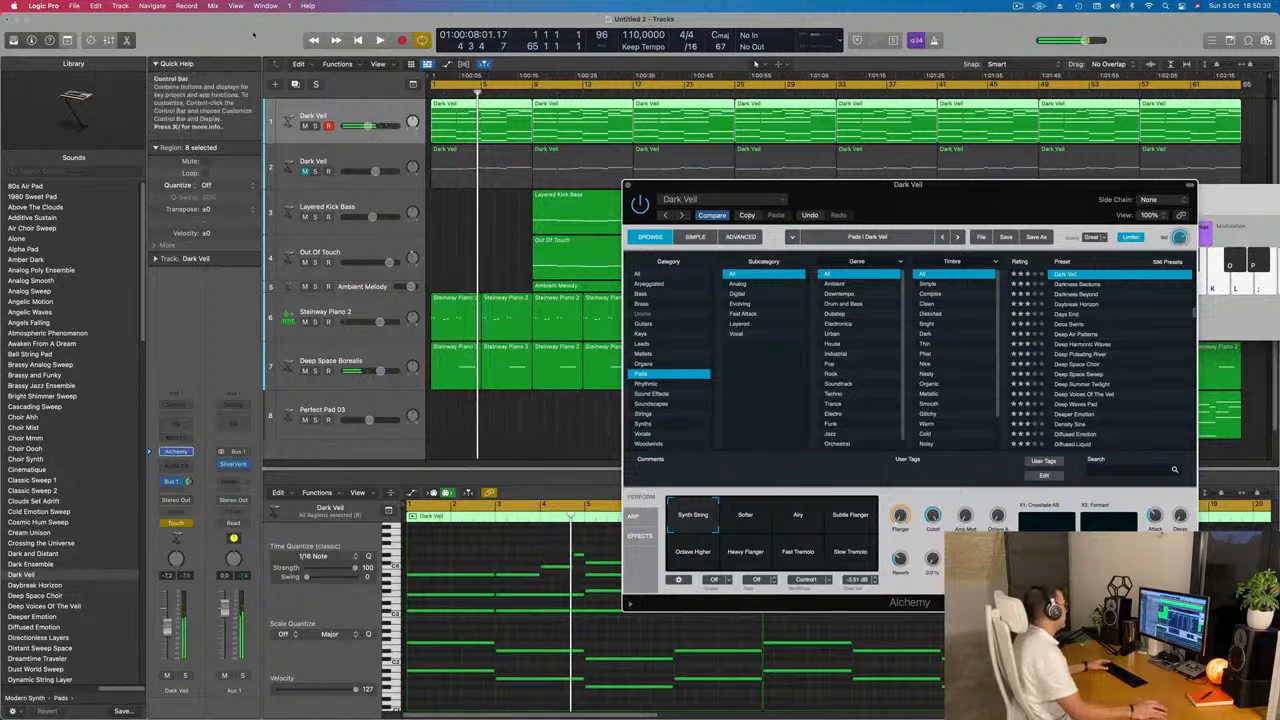
- Enlarge the first Dark Veil track vertically and display the tracks' automation, with the toolbar shown
drag(281, 58, 284, 57)
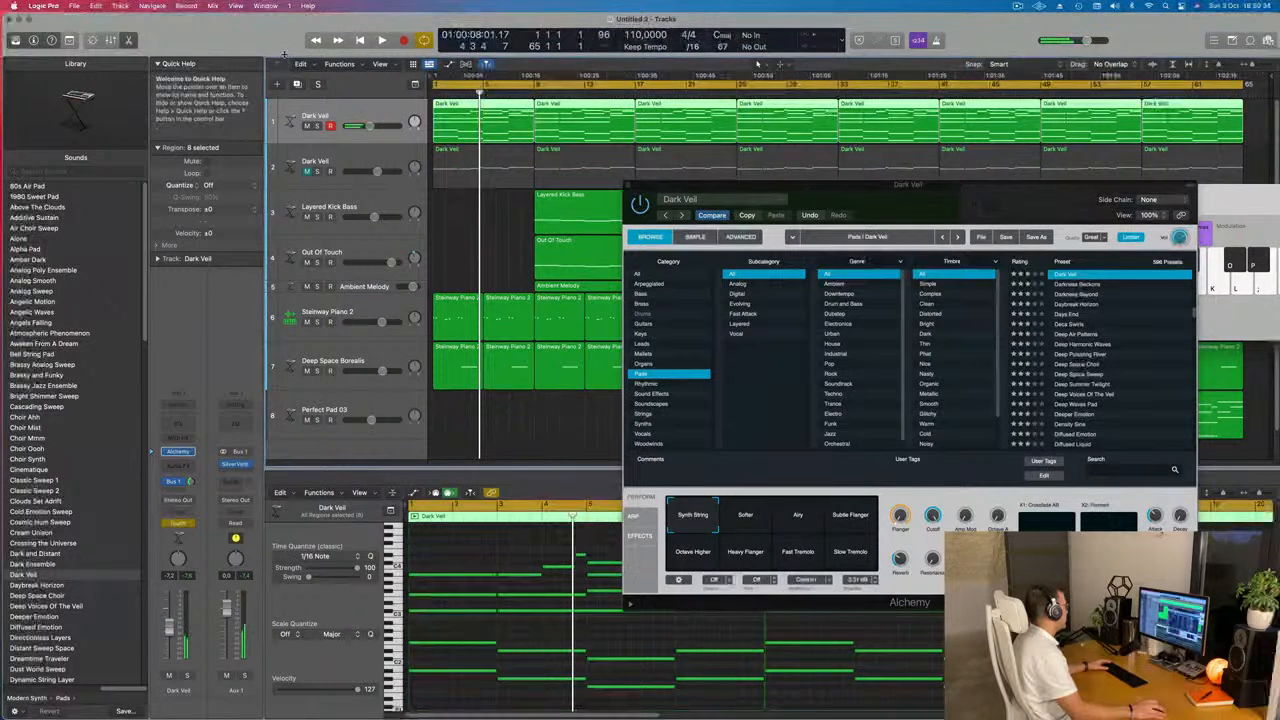
drag(284, 57, 280, 169)
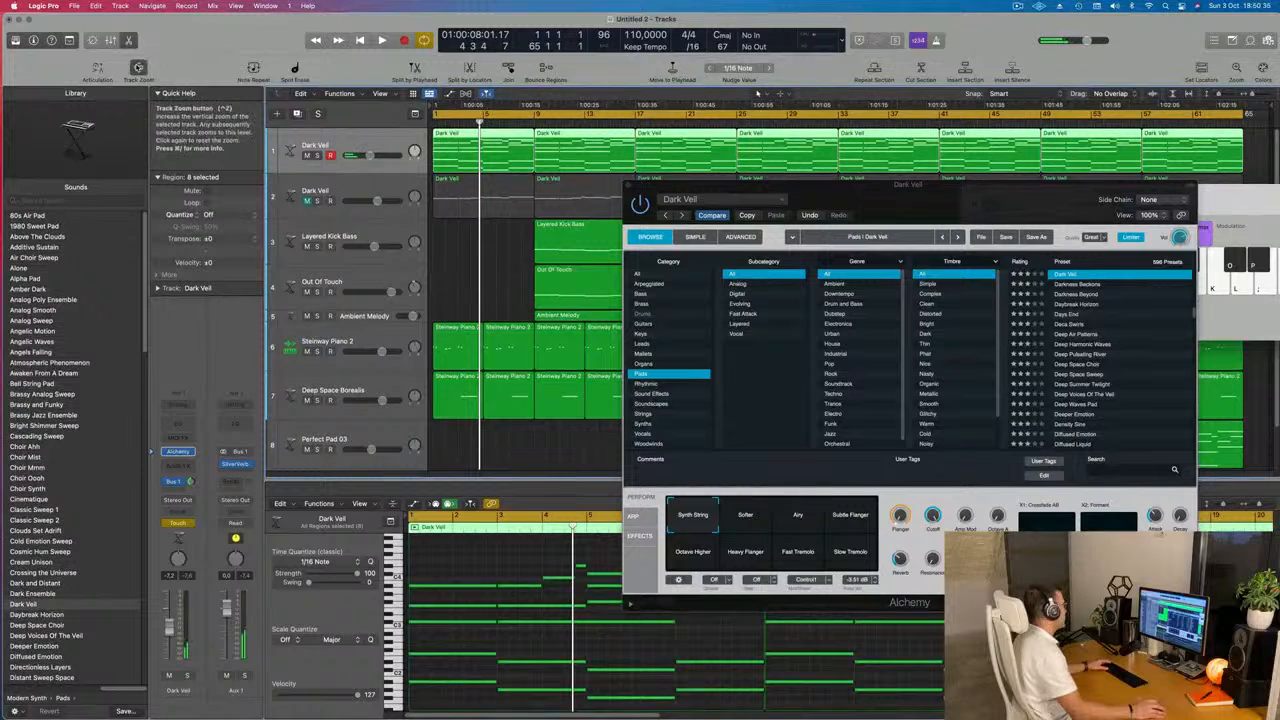
drag(347, 186, 357, 244)
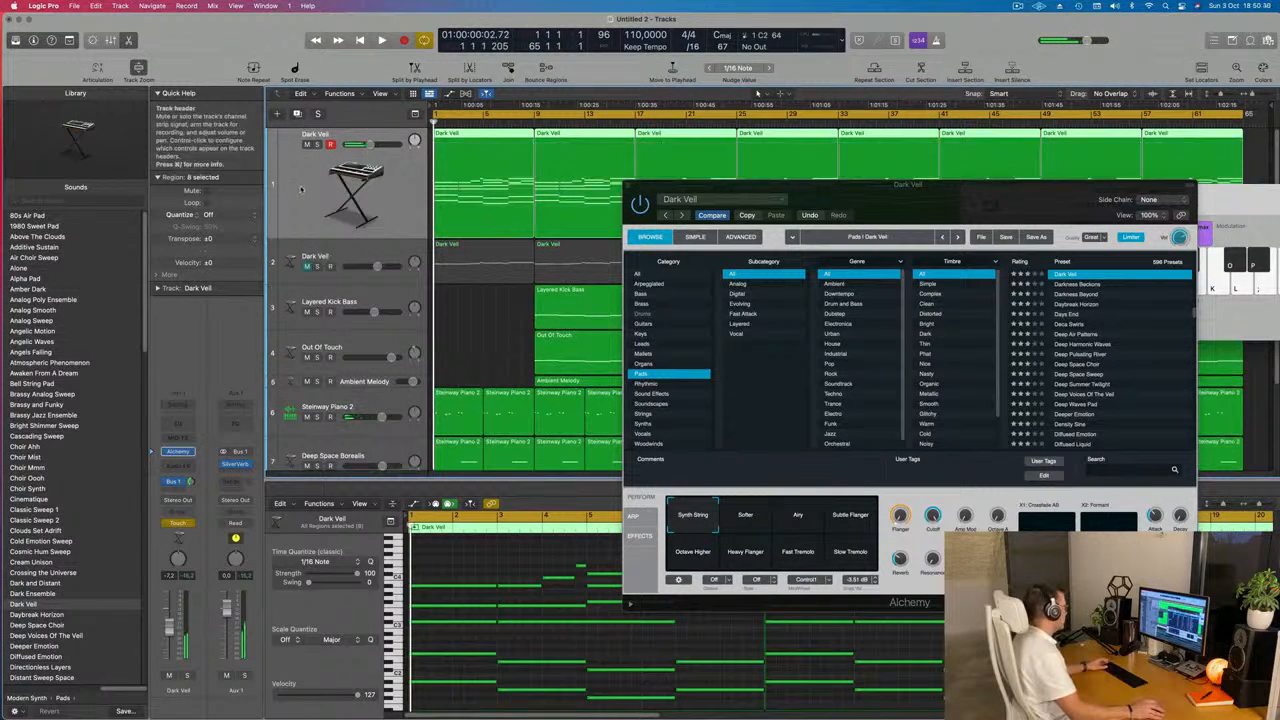
key(super+k)
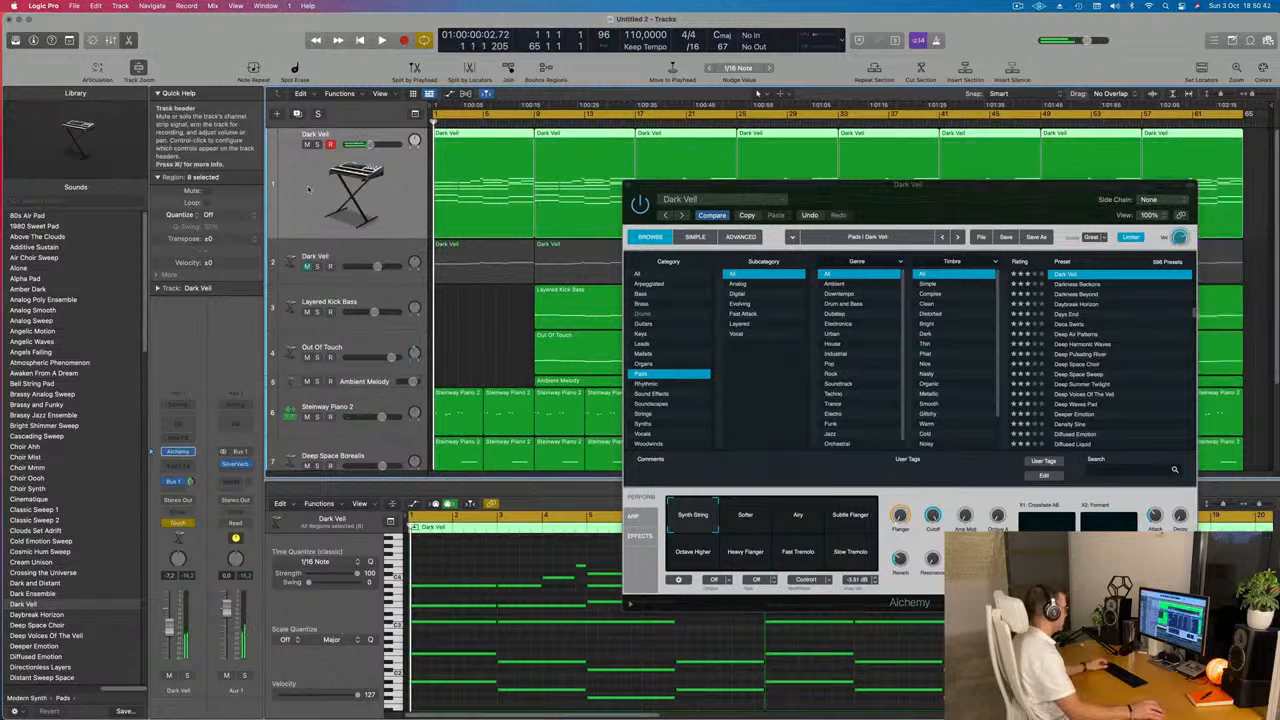
key(a)
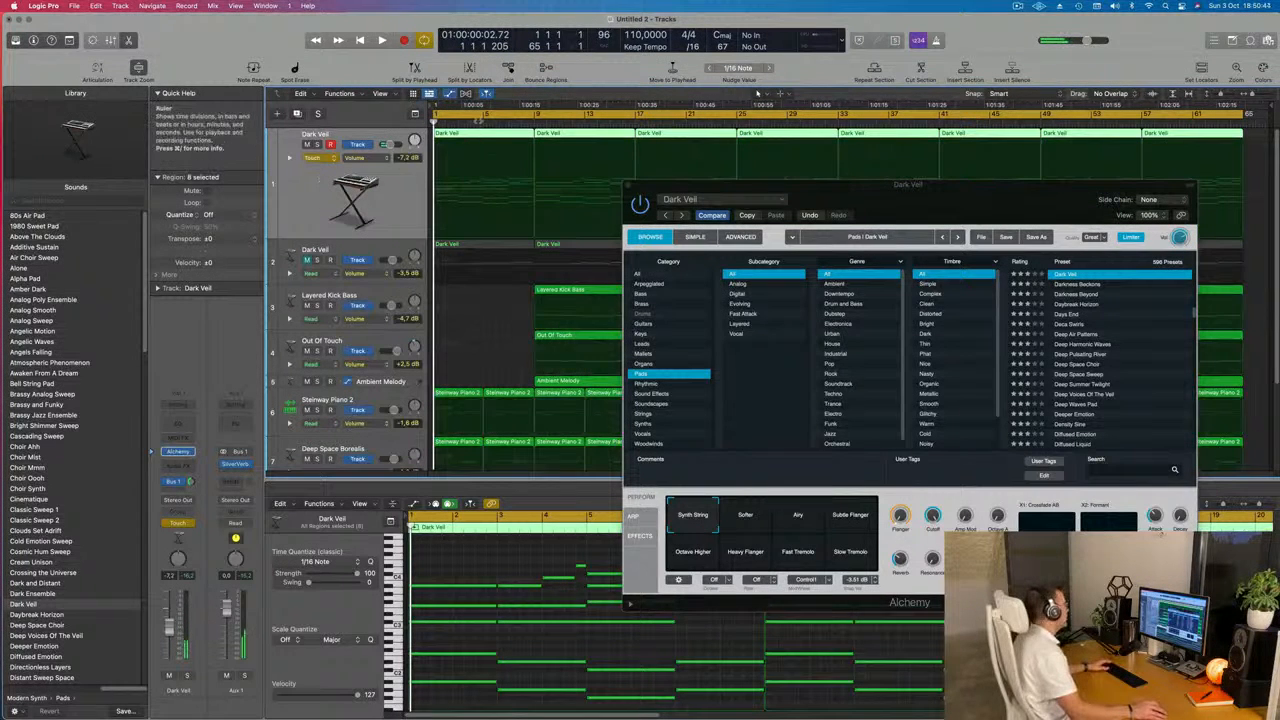
- Display the Alchemy Cutoff automation on the first Dark Veil track and set its automation mode to Read
click(364, 158)
click(393, 263)
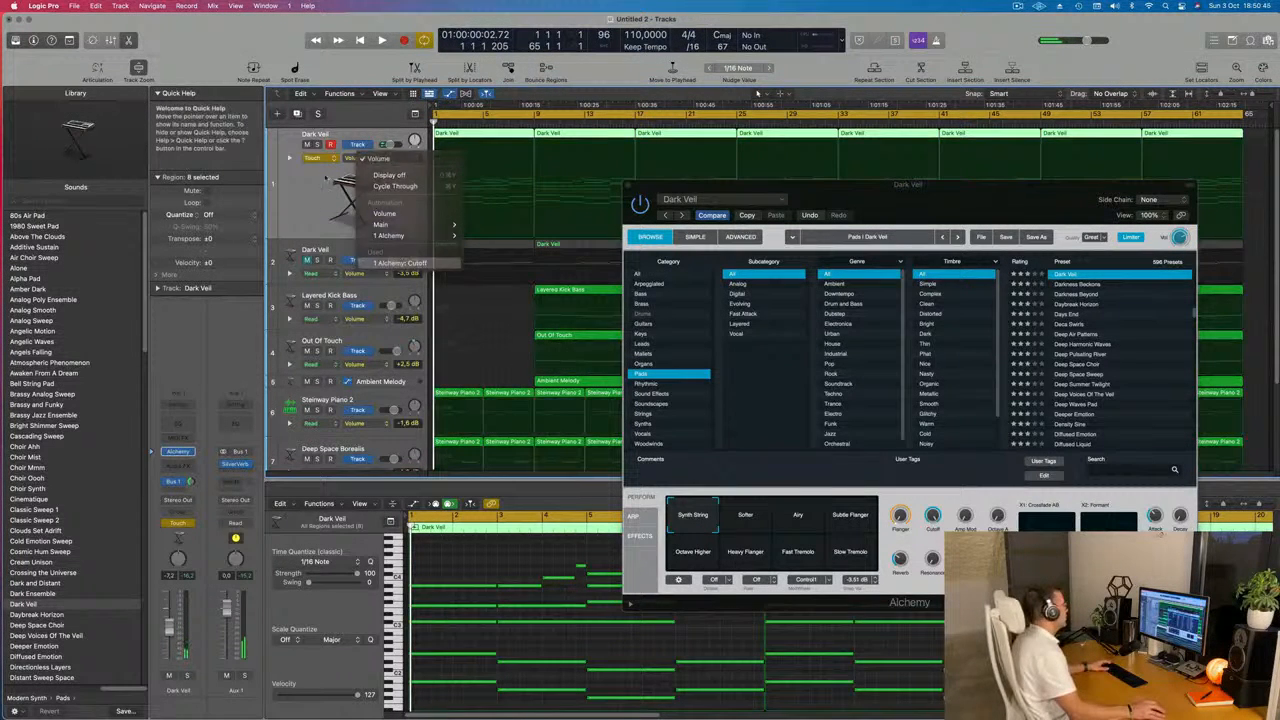
click(318, 158)
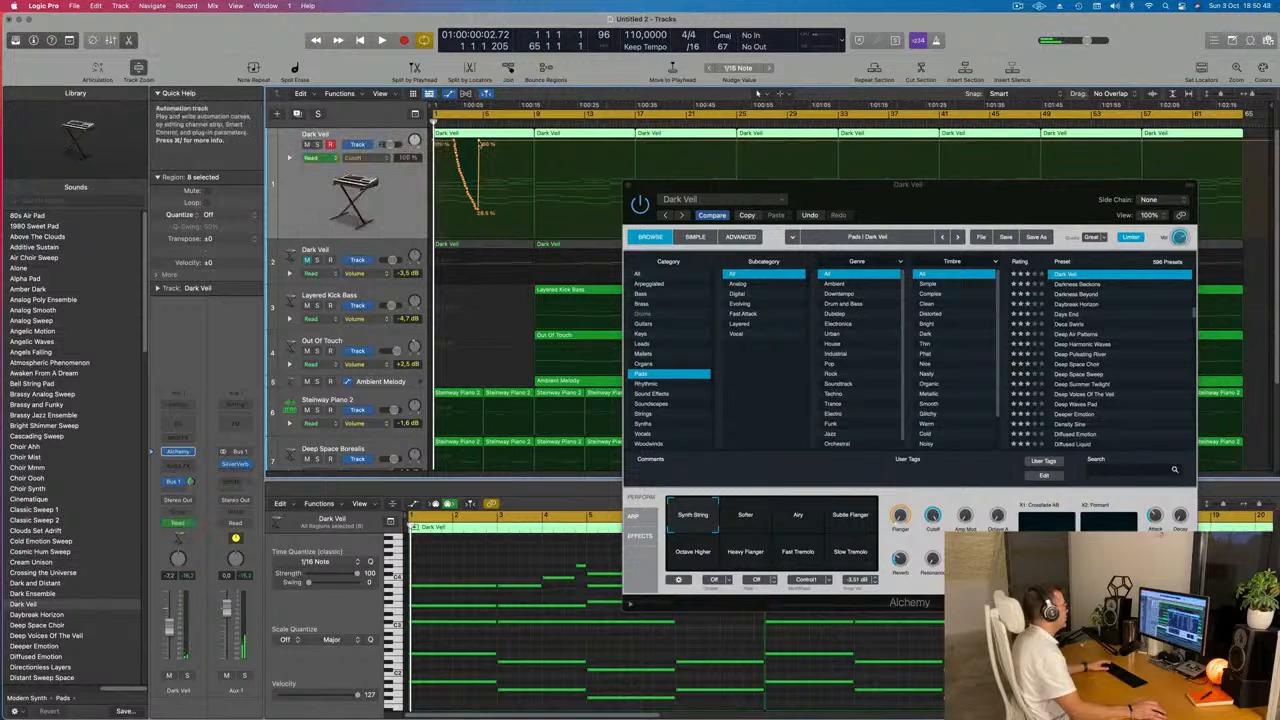
- Draw a Cutoff automation rise on the first Dark Veil track from 22.2% at bar 1 to 62.1% at bar 9, and close Alchemy
click(438, 144)
drag(438, 144, 438, 202)
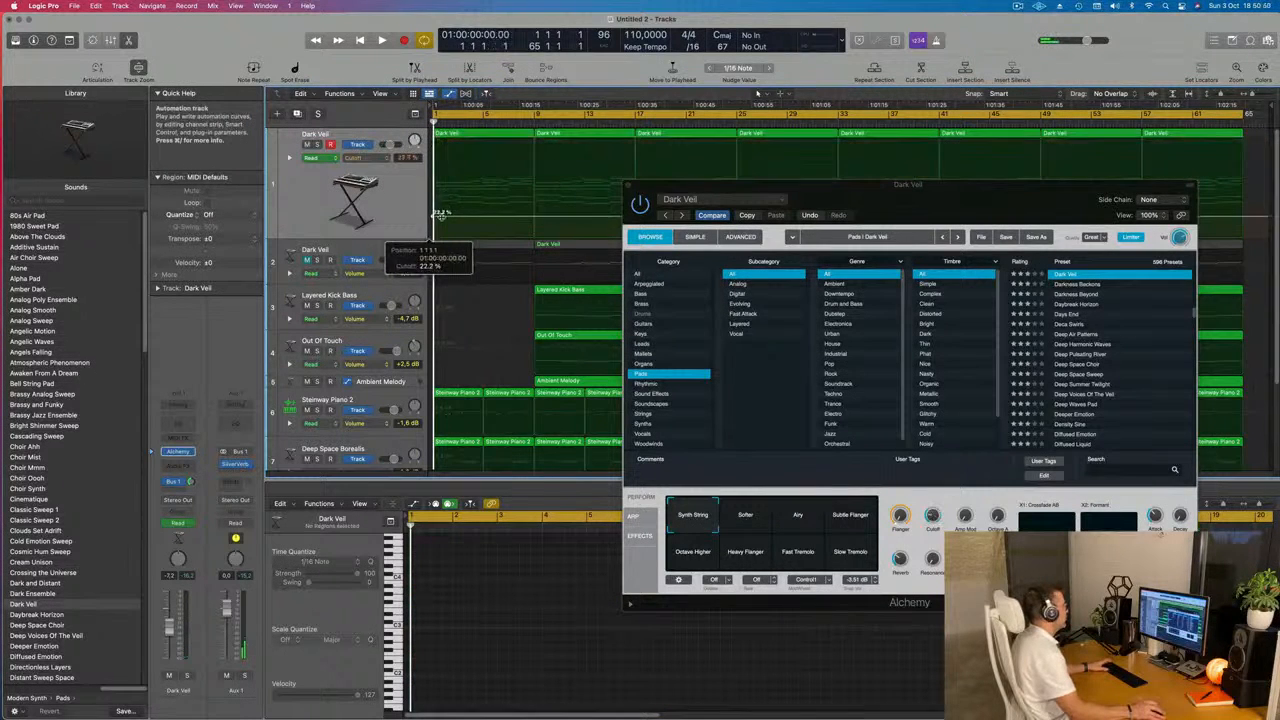
key(space)
click(535, 208)
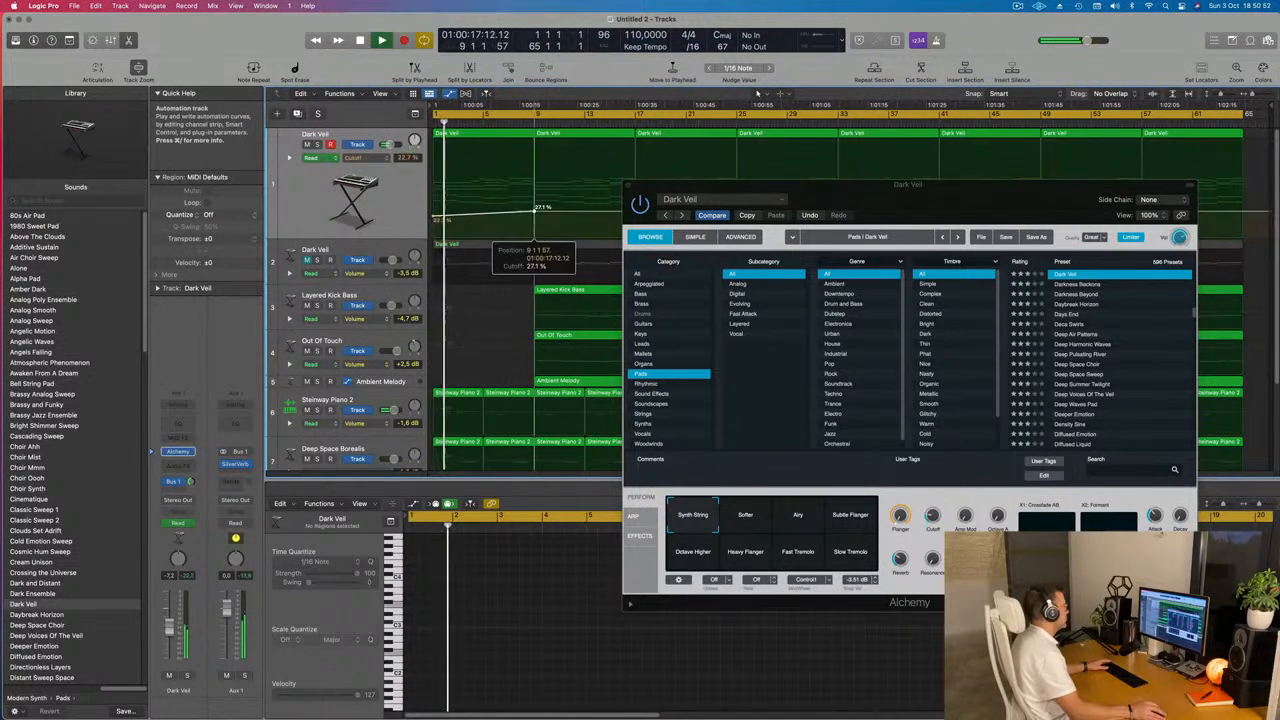
drag(535, 208, 540, 172)
drag(670, 185, 513, 200)
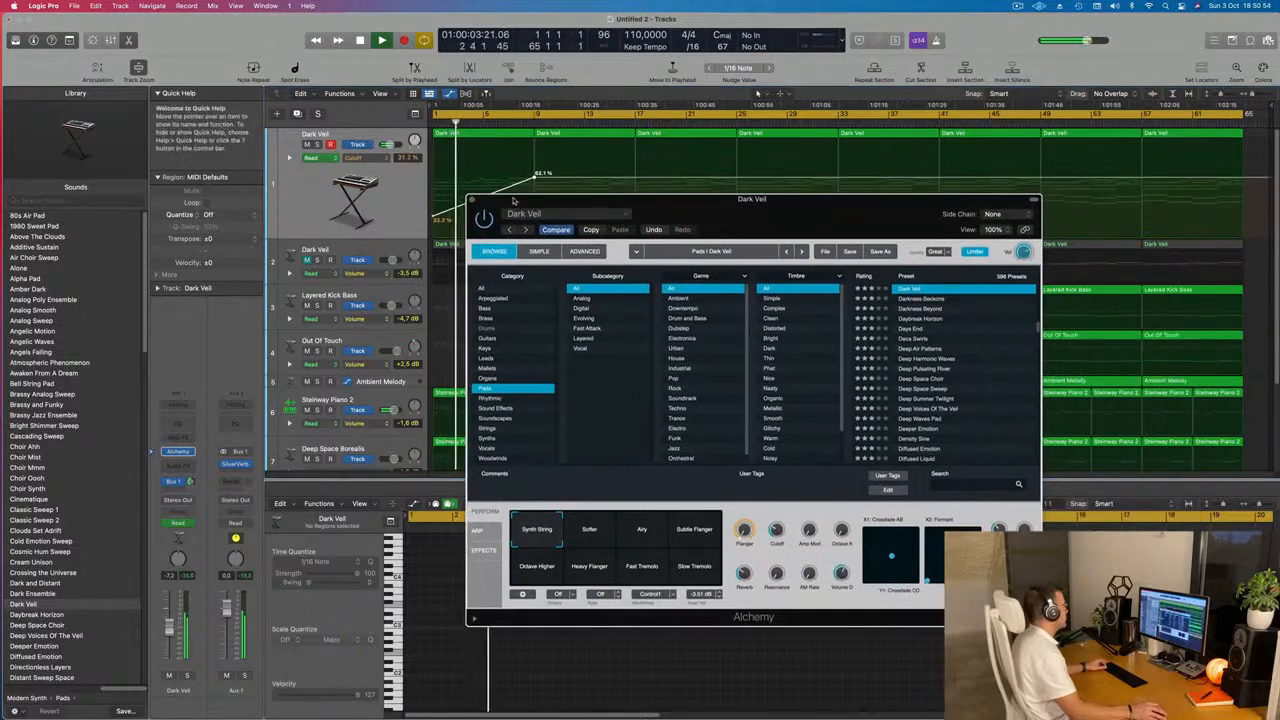
click(472, 199)
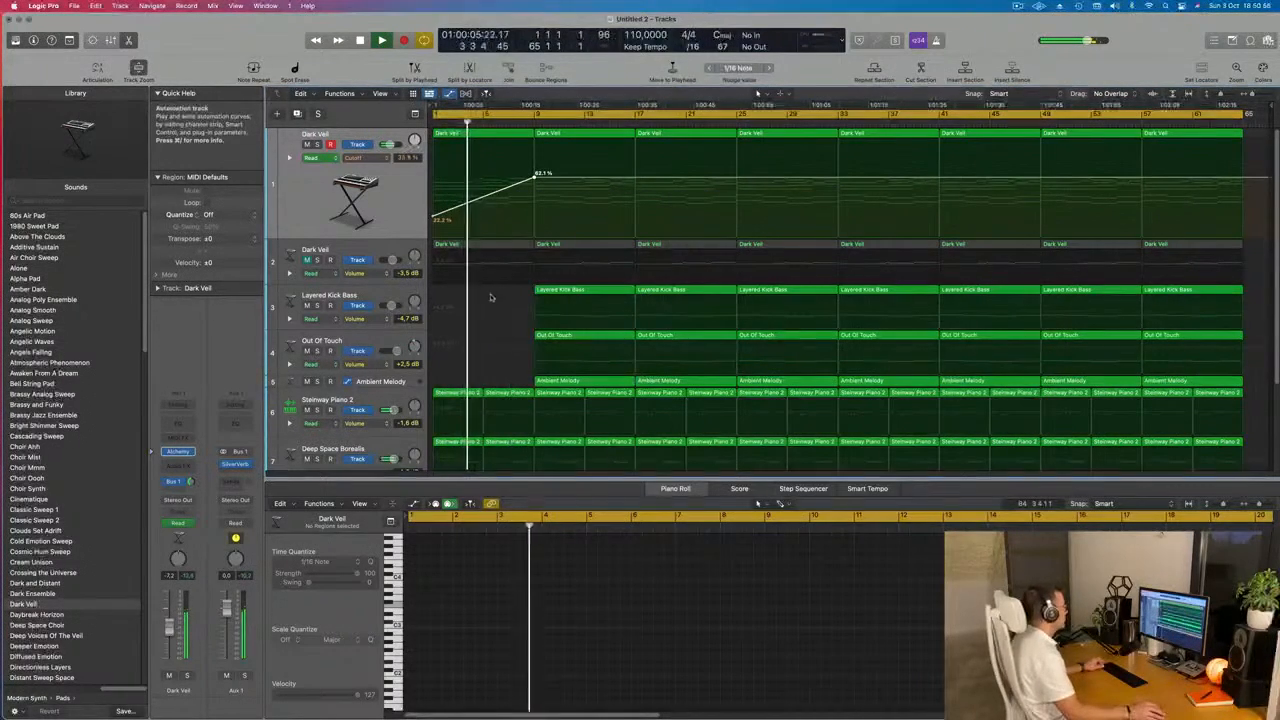
- Select the Steinway Piano 2 track and play the song from the beginning while checking its channel volume
scroll(480, 297, down, 4)
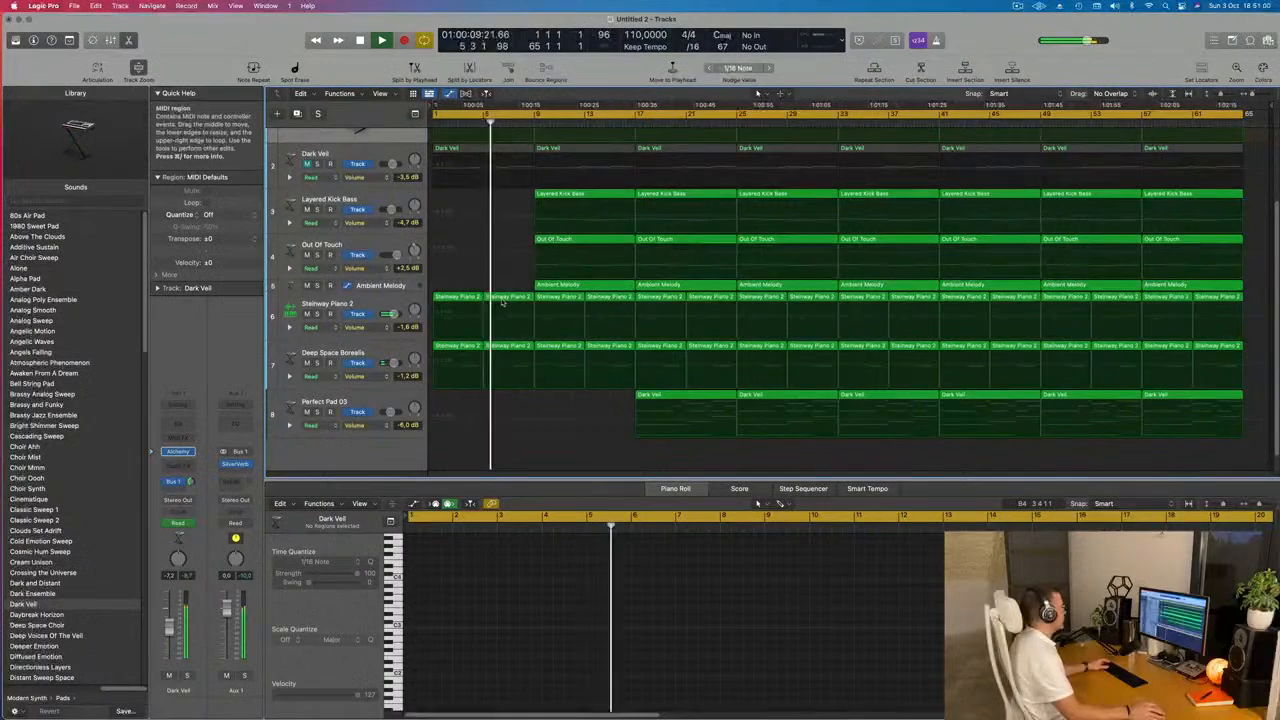
key(z)
scroll(503, 306, up, 3)
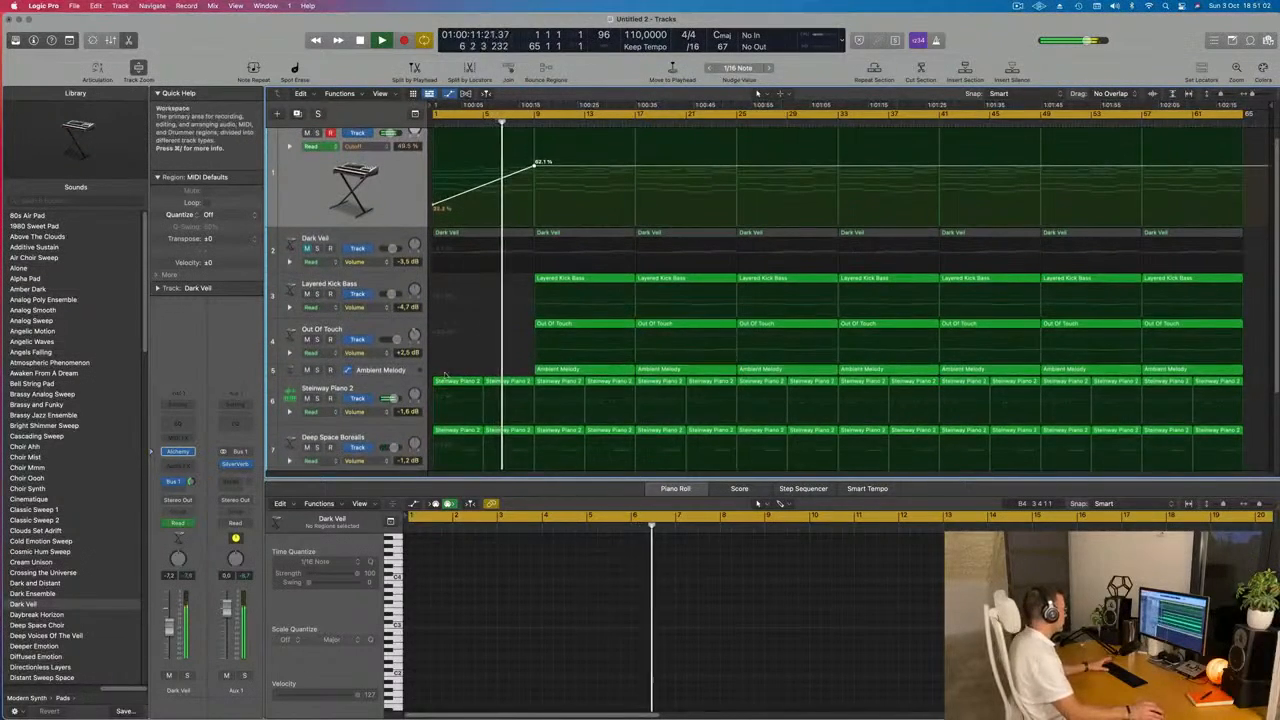
key(Return)
click(372, 388)
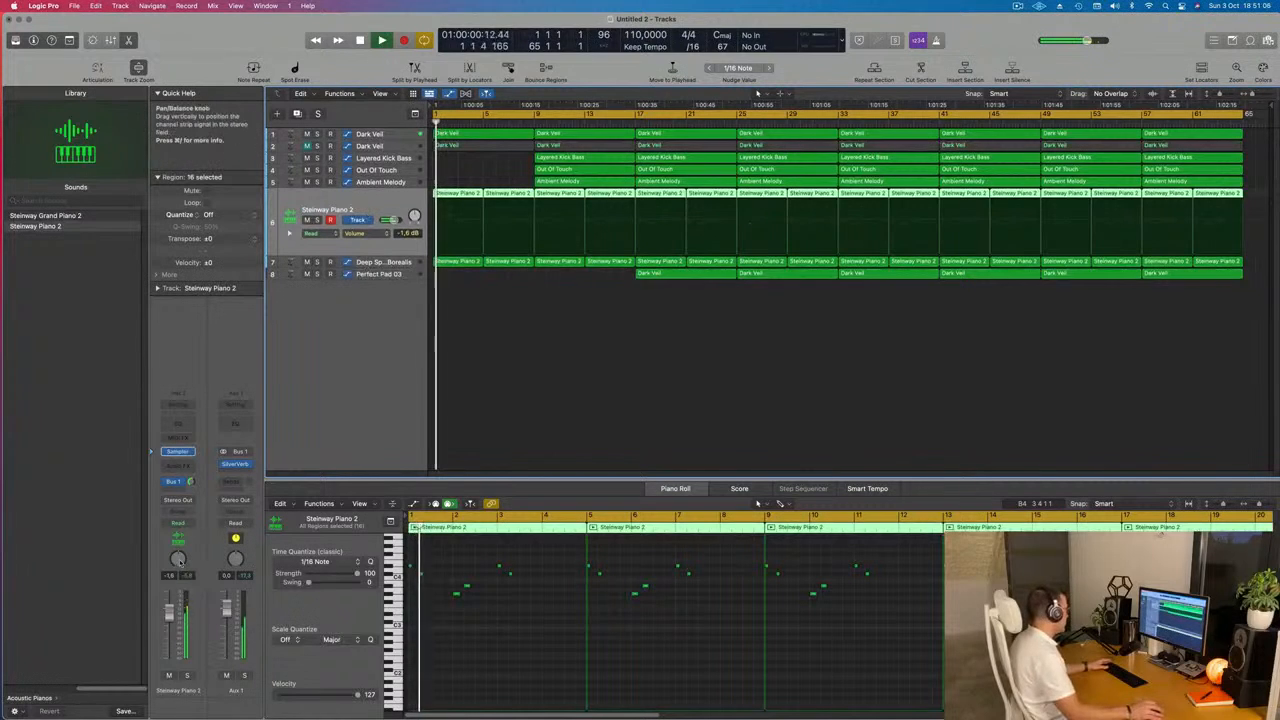
drag(170, 611, 170, 613)
key(Return)
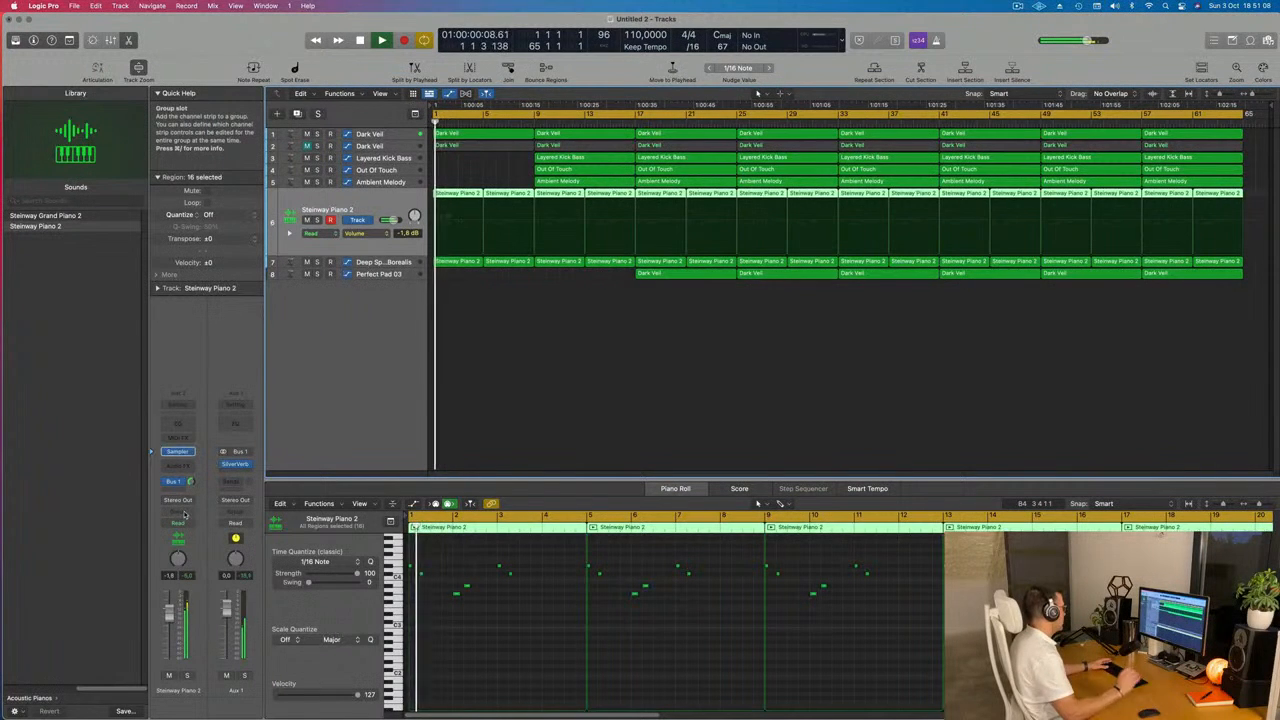
key(Return)
- Insert a stereo Modulation Delay after the SilverVerb on the Aux 1 channel
click(238, 465)
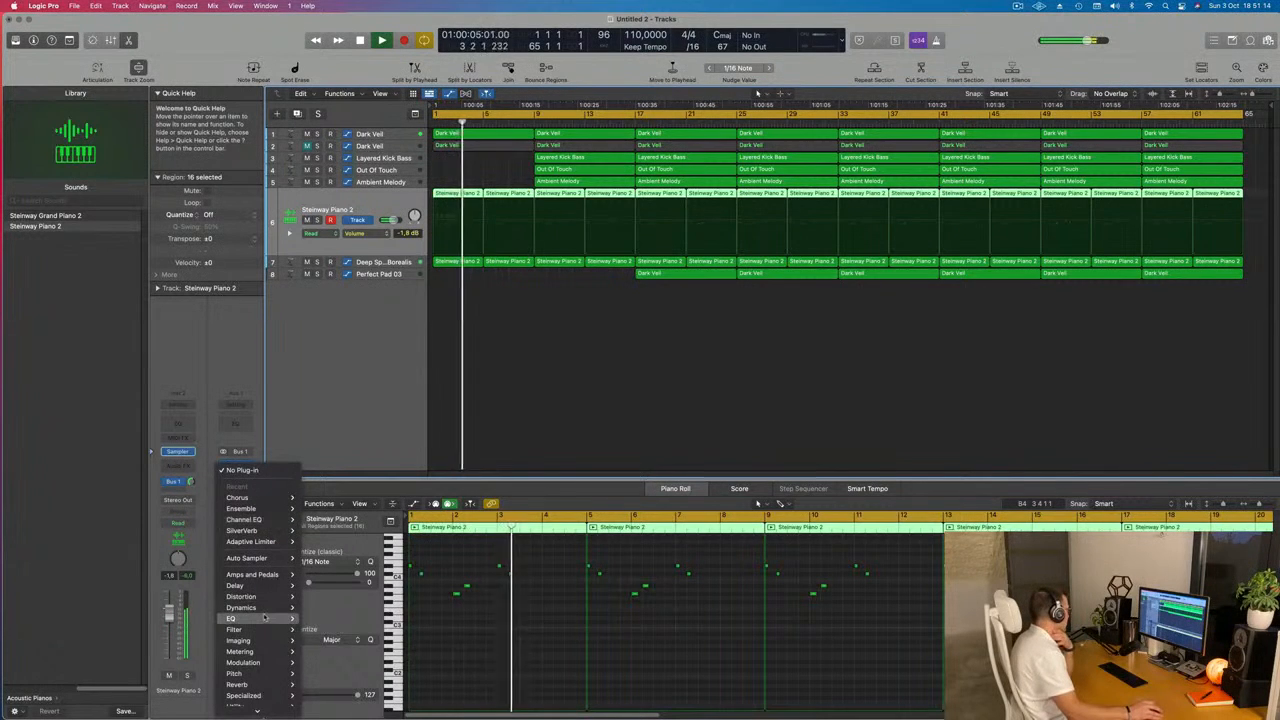
mouse_move(269, 609)
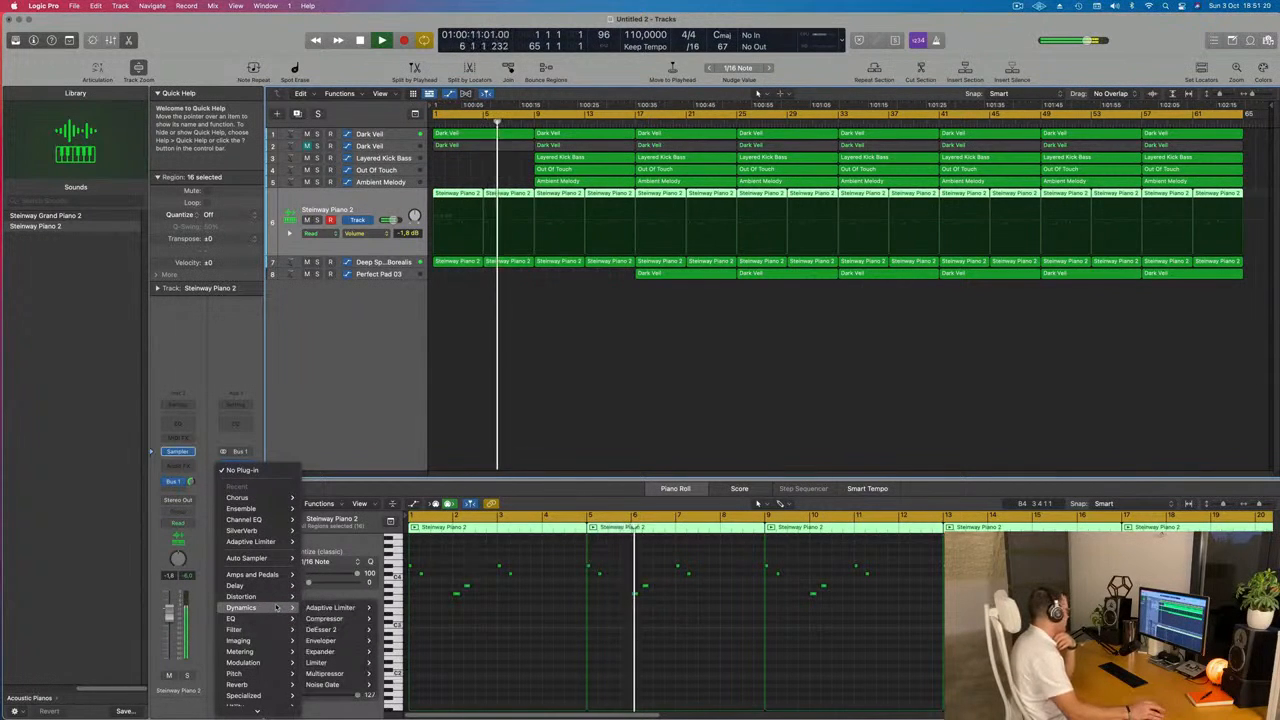
mouse_move(268, 662)
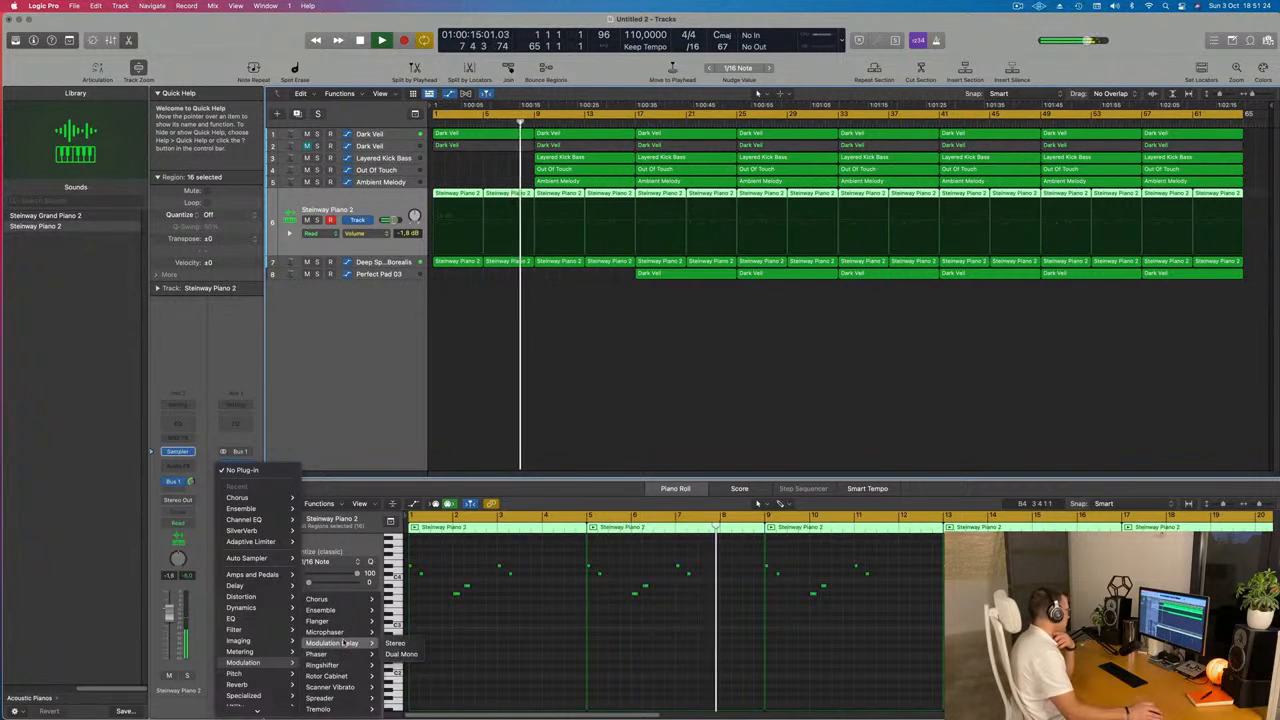
mouse_move(340, 643)
click(396, 643)
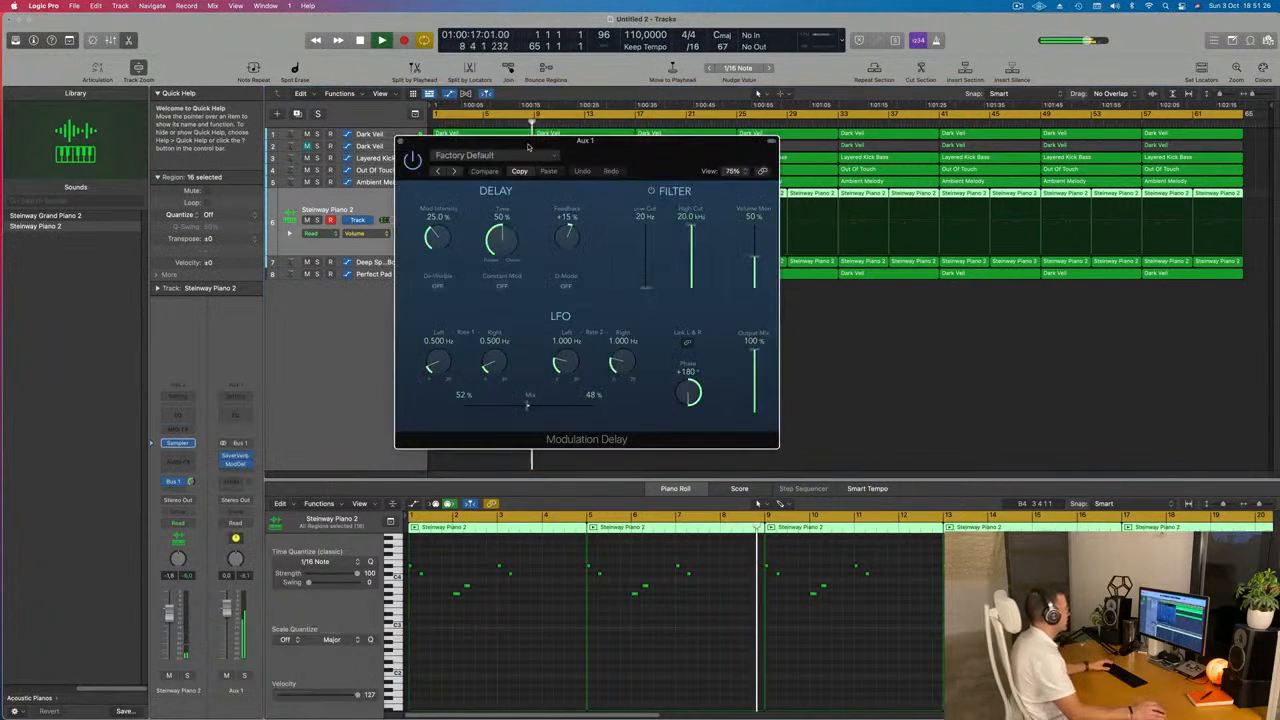
- Audition Modulation Delay presets during playback, stepping through Big Chorus, Dimensional Flange Room, Dual-Phase, Resonator High and Slow Flanger
drag(787, 226, 675, 227)
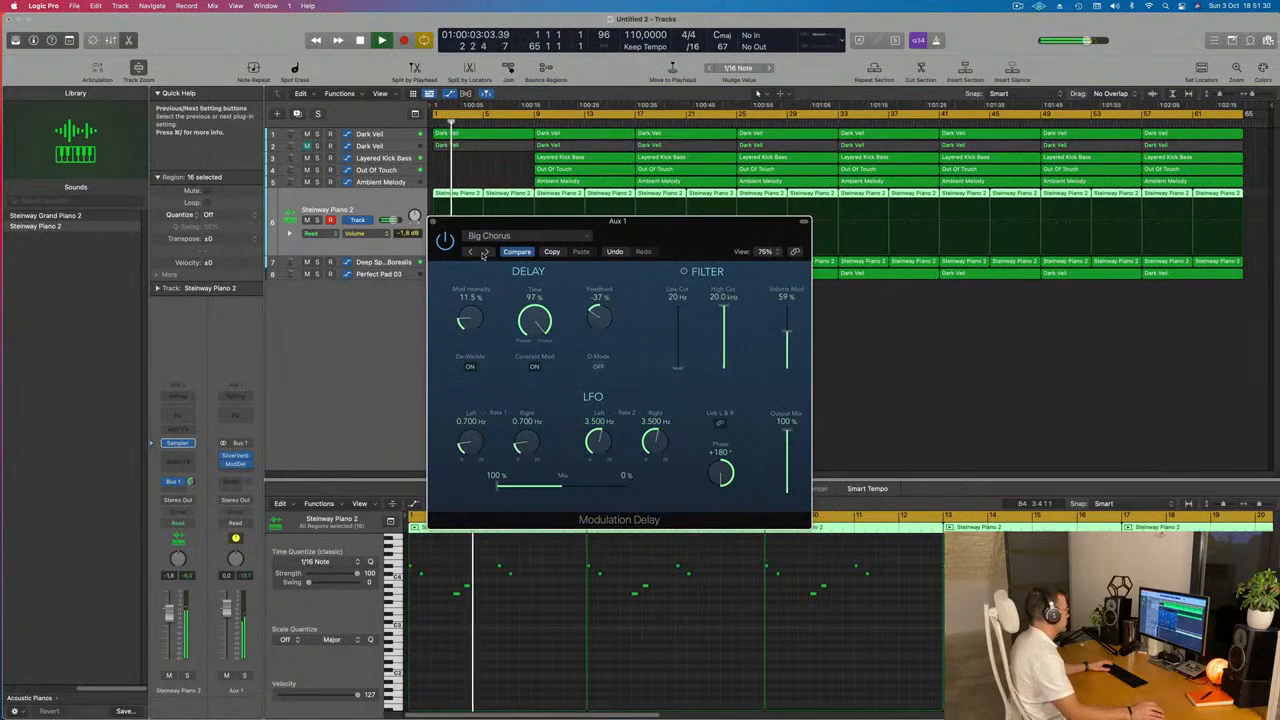
drag(691, 226, 729, 251)
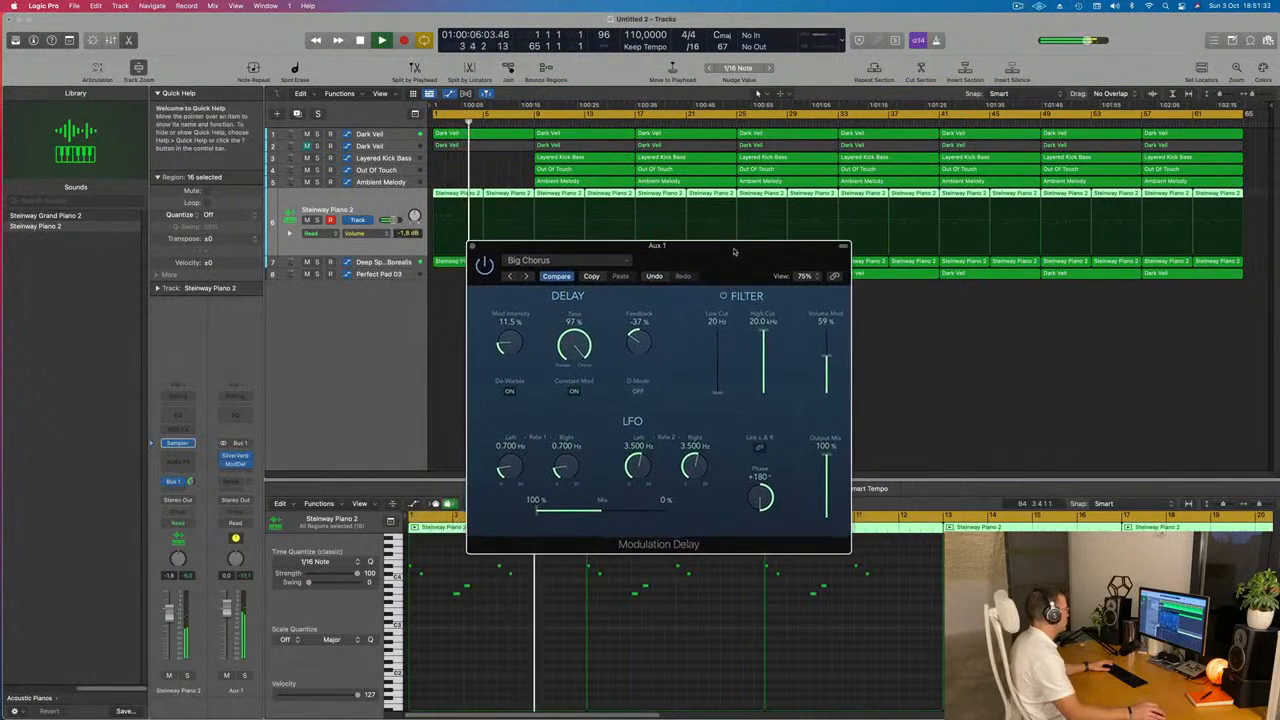
click(527, 277)
key(space)
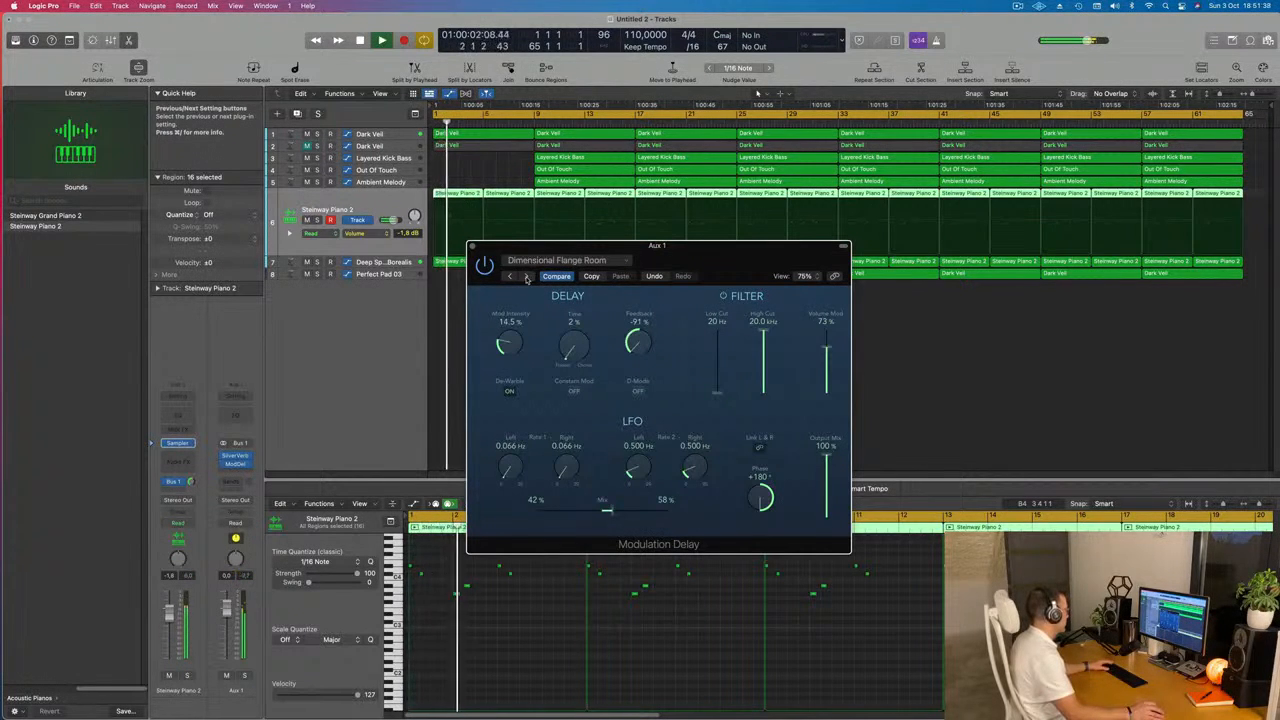
click(527, 277)
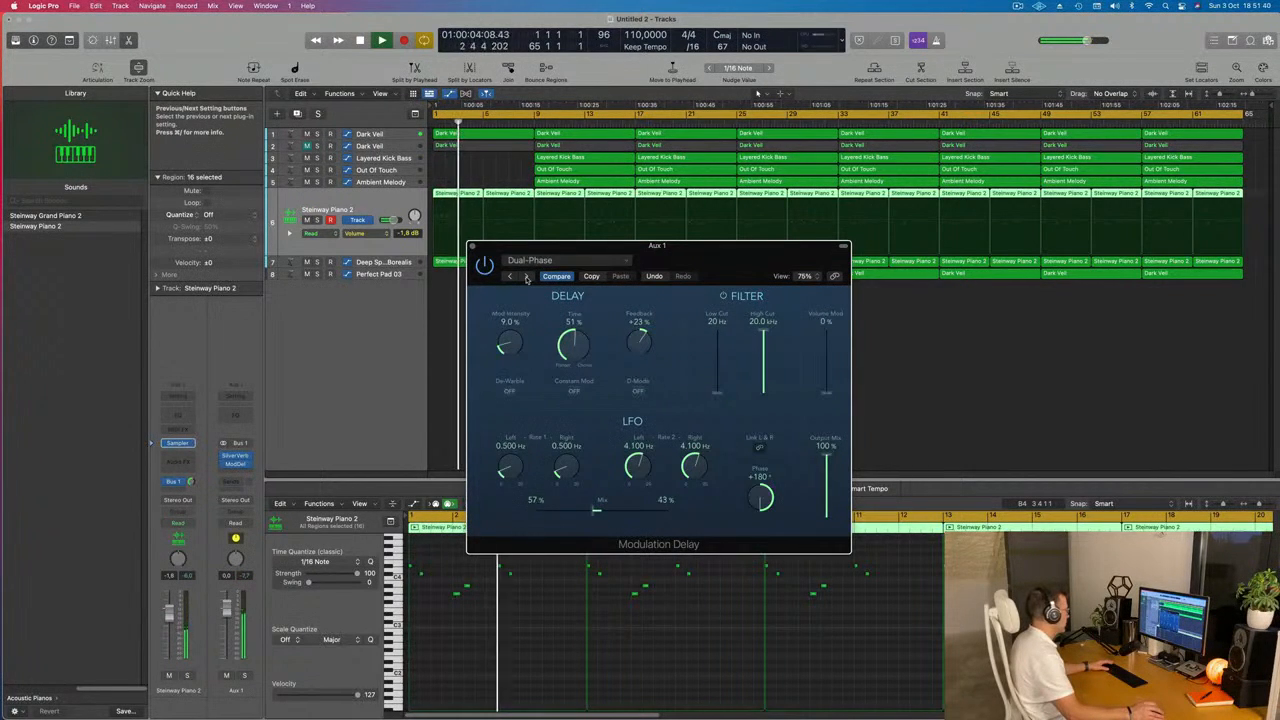
drag(527, 277, 561, 280)
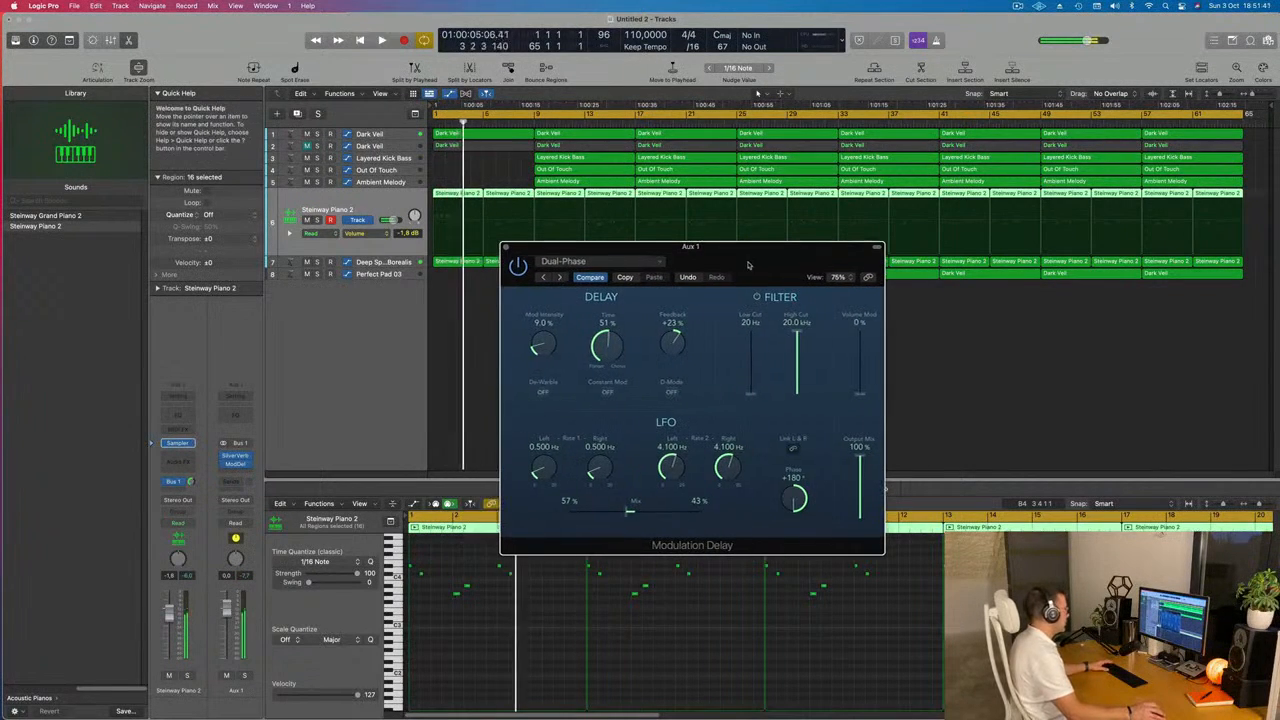
click(561, 278)
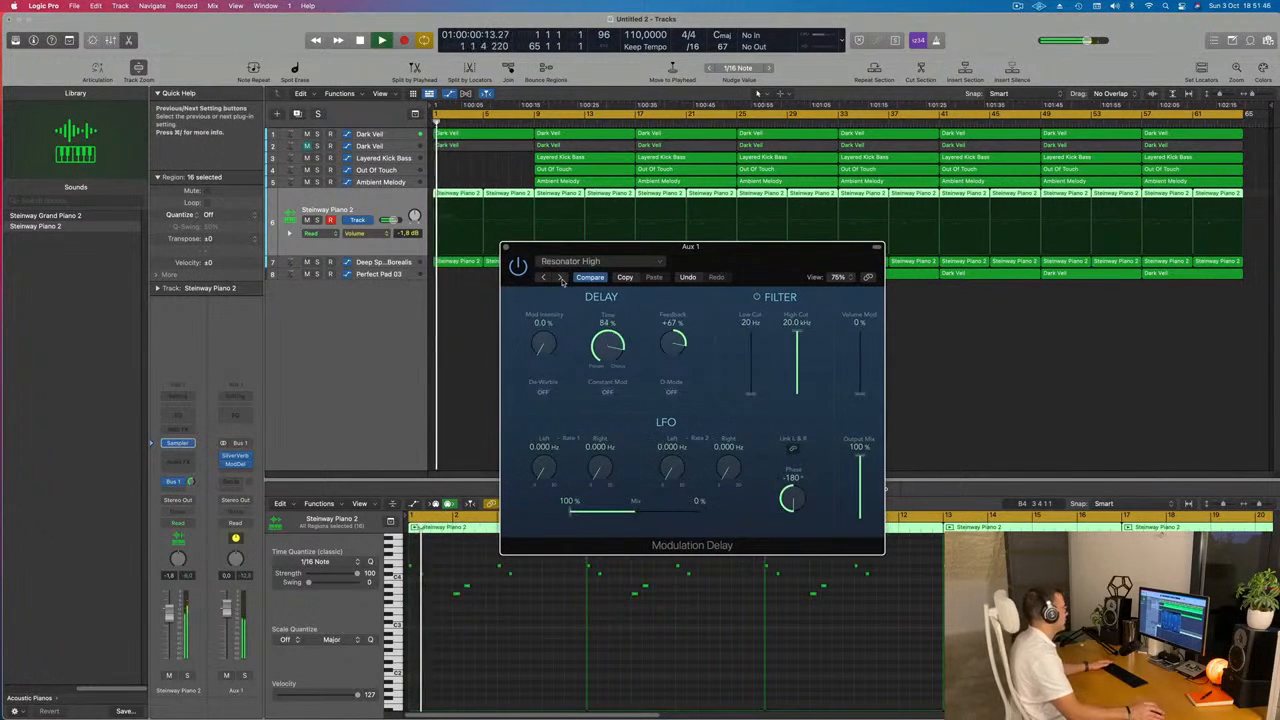
click(561, 278)
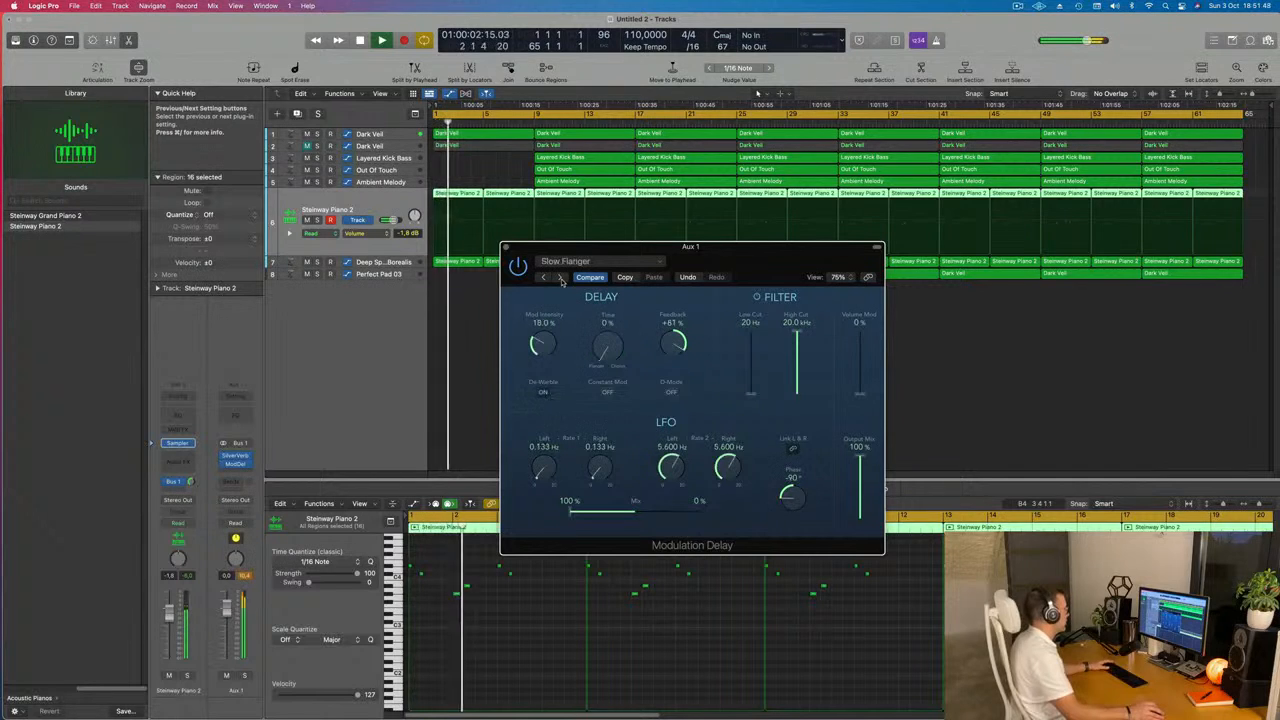
- Load the Big Chorus preset in the Modulation Delay, listen to it and close the plug-in
click(568, 261)
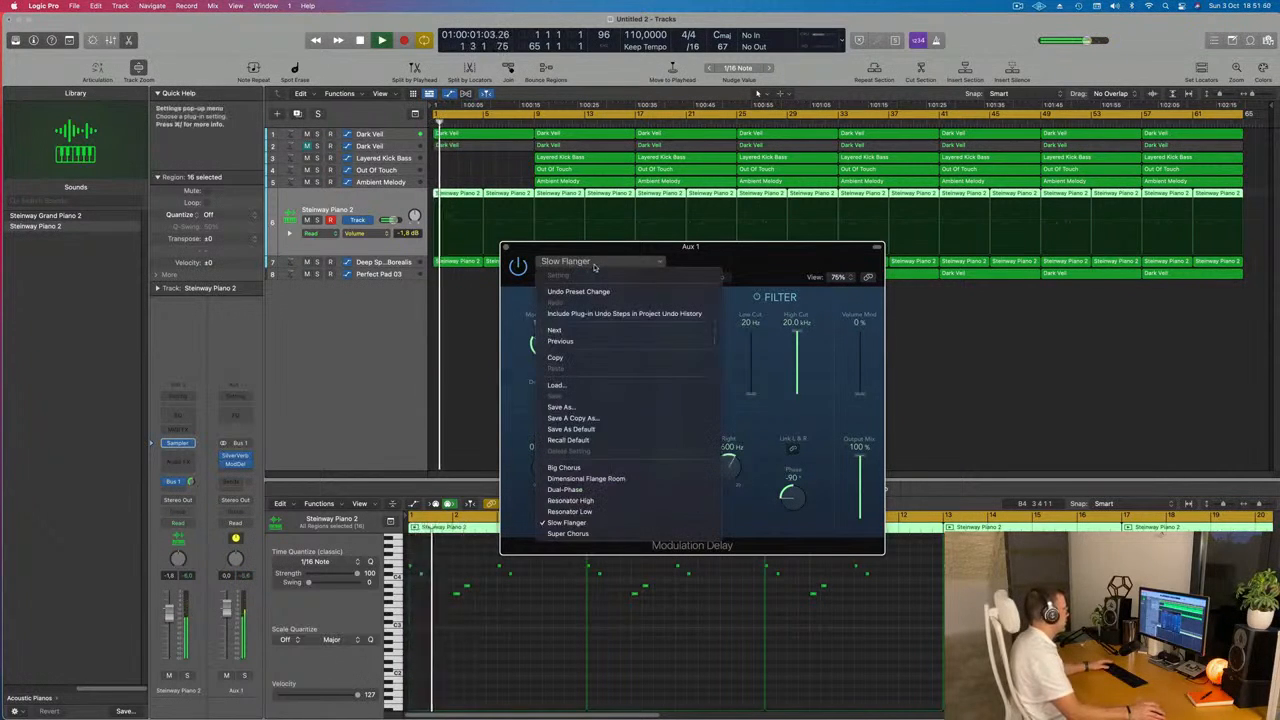
click(563, 467)
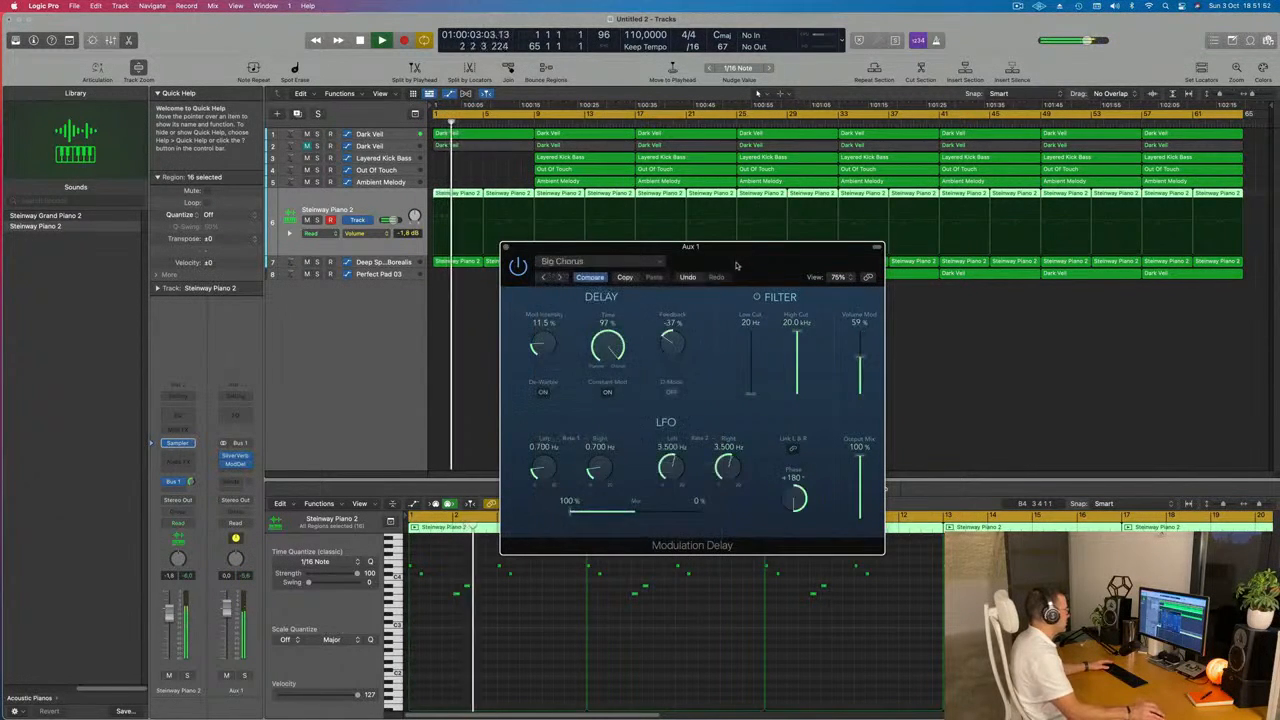
drag(745, 258, 868, 236)
key(space)
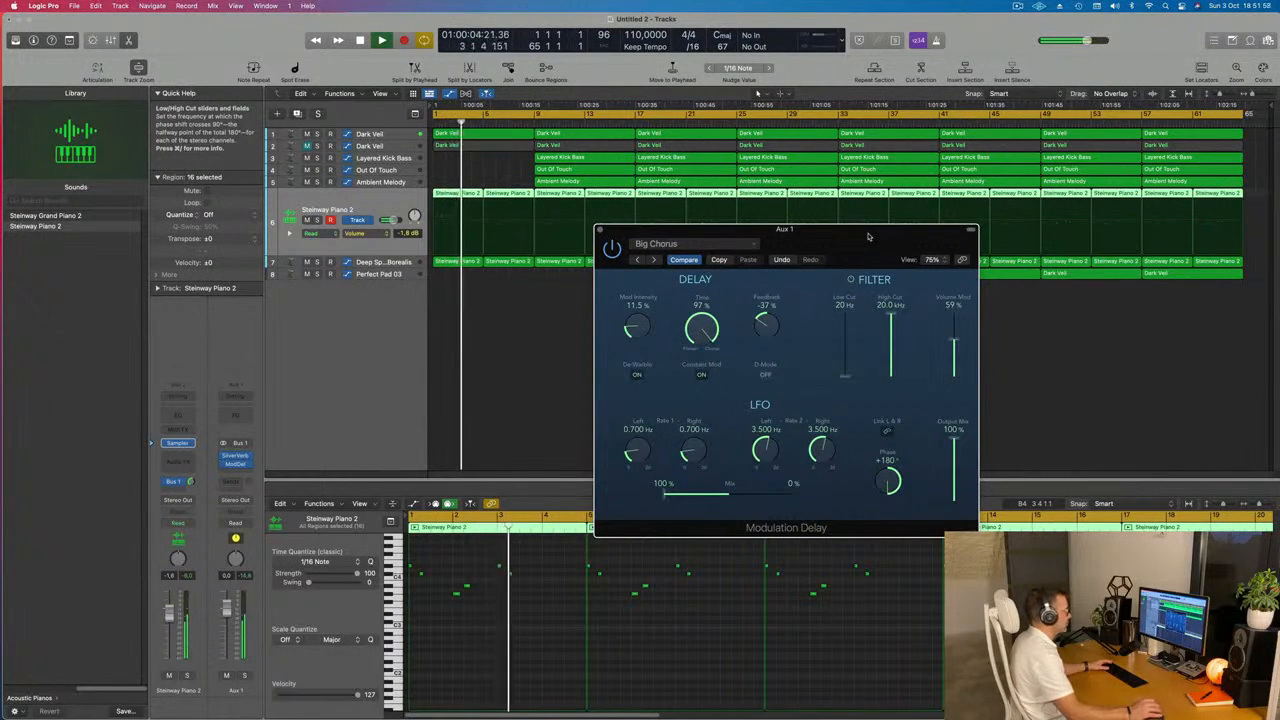
drag(868, 237, 786, 248)
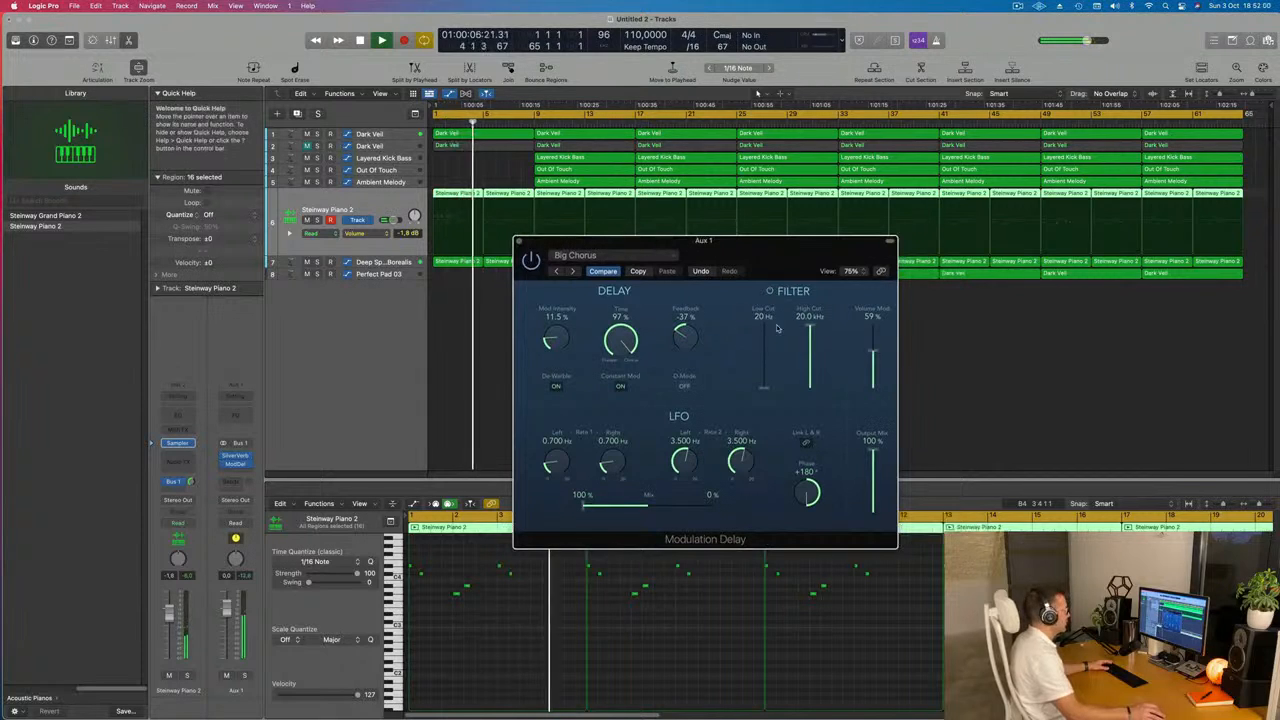
click(518, 242)
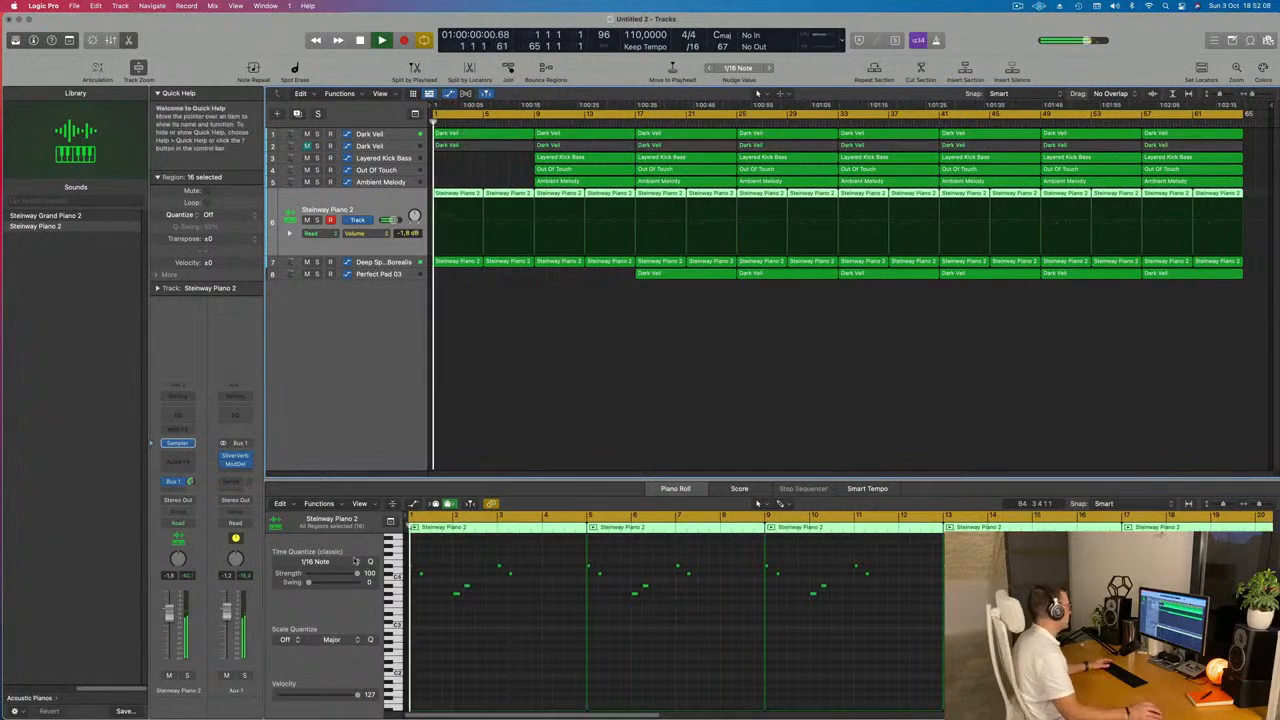
- Reopen the Modulation Delay on Aux 1, set its Output Mix to 70% and close it
click(235, 464)
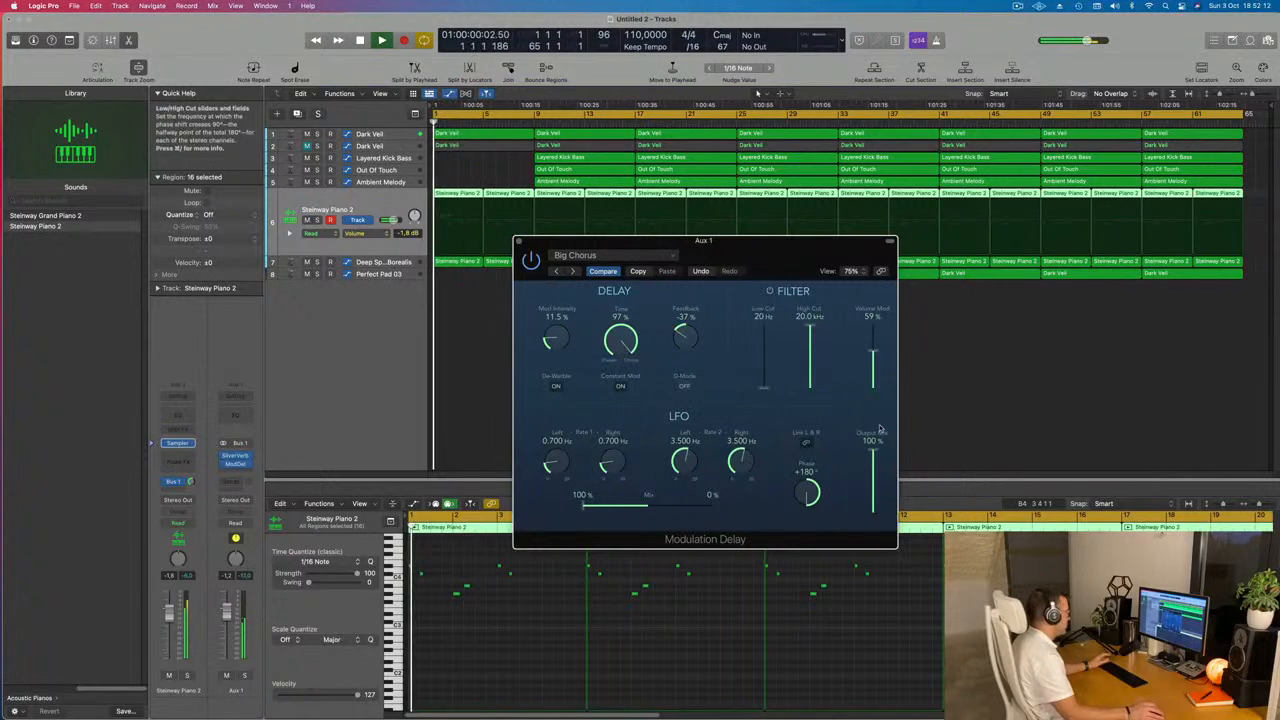
drag(874, 449, 873, 458)
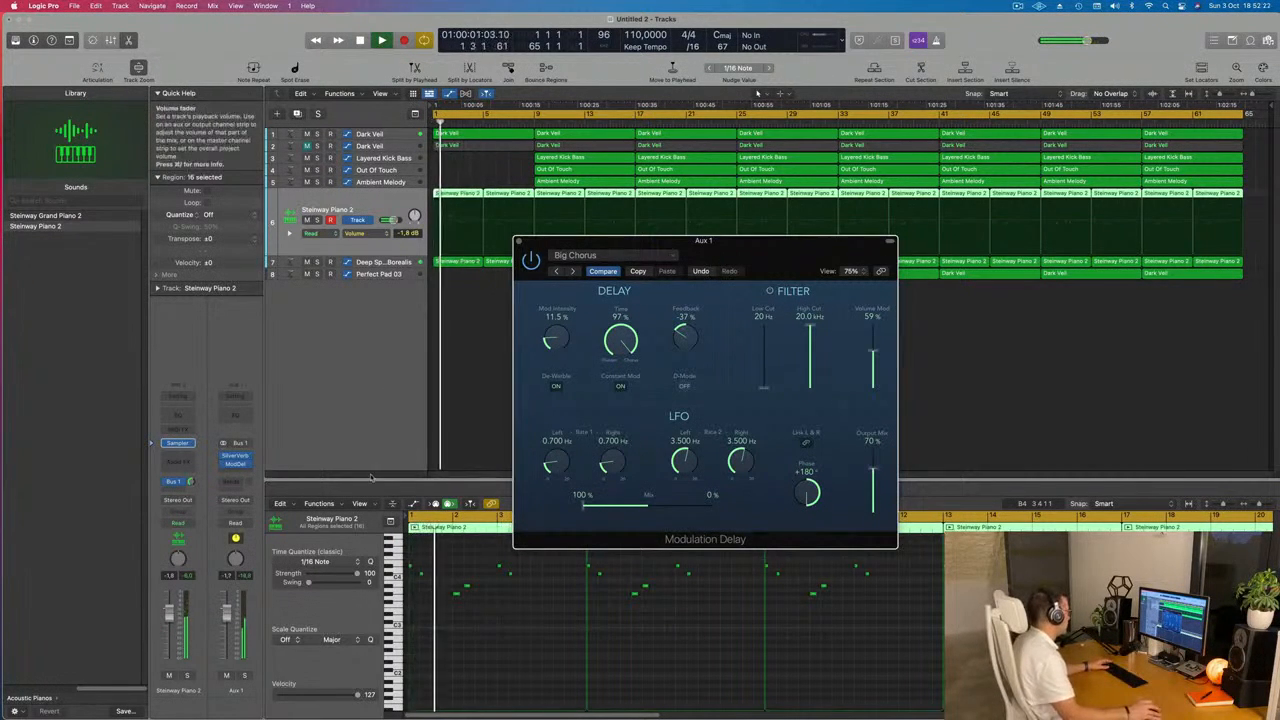
click(518, 242)
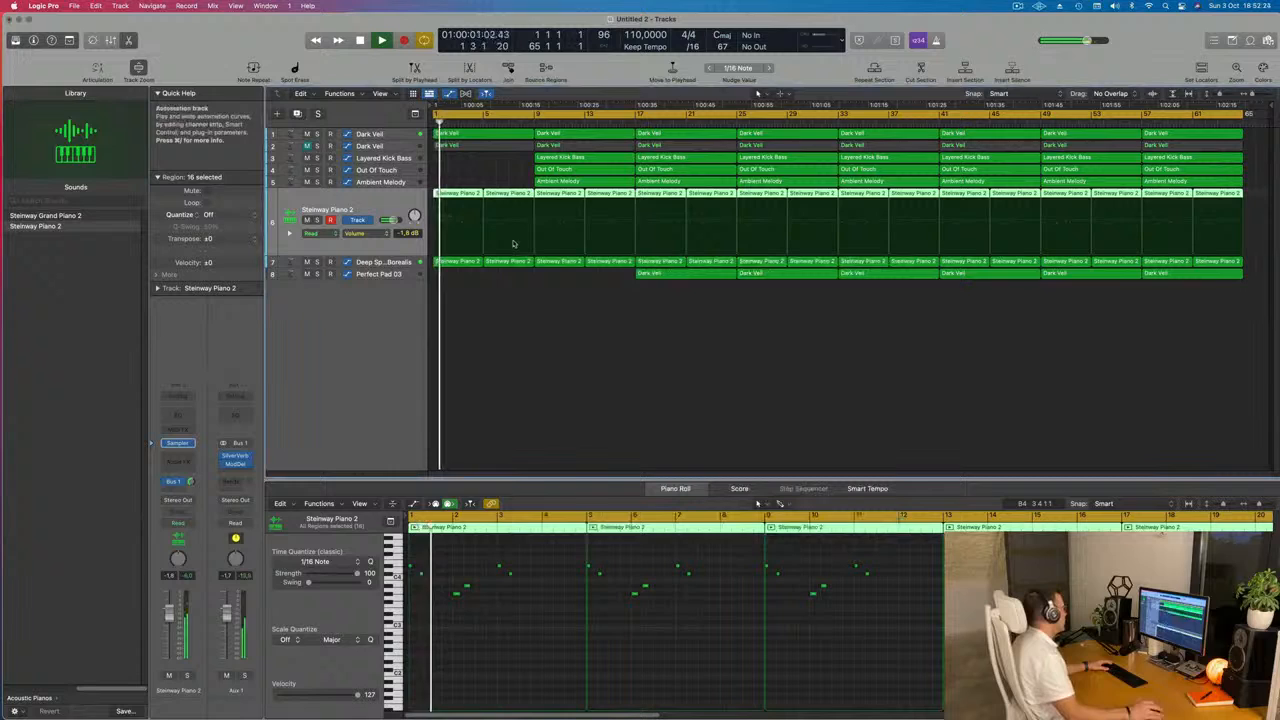
- Duplicate the Deep Space Borealis track and move the first Steinway Piano 2 region from the original onto the new track
click(403, 262)
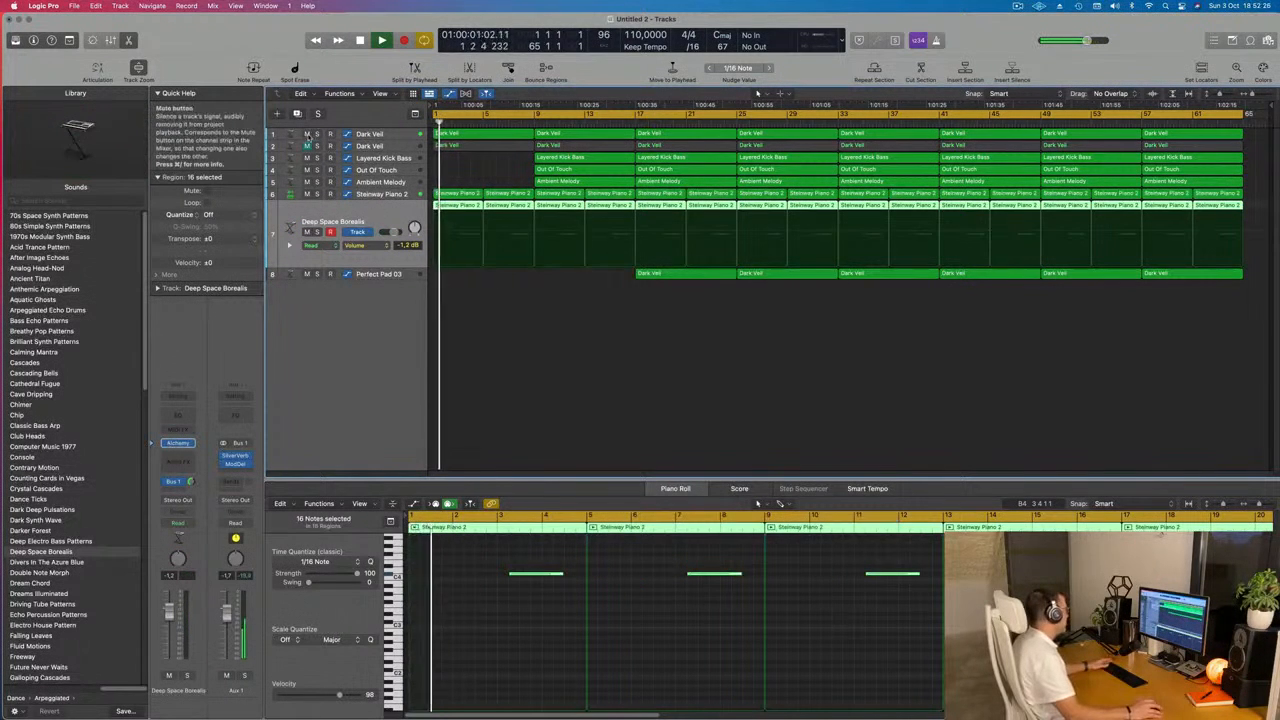
click(297, 113)
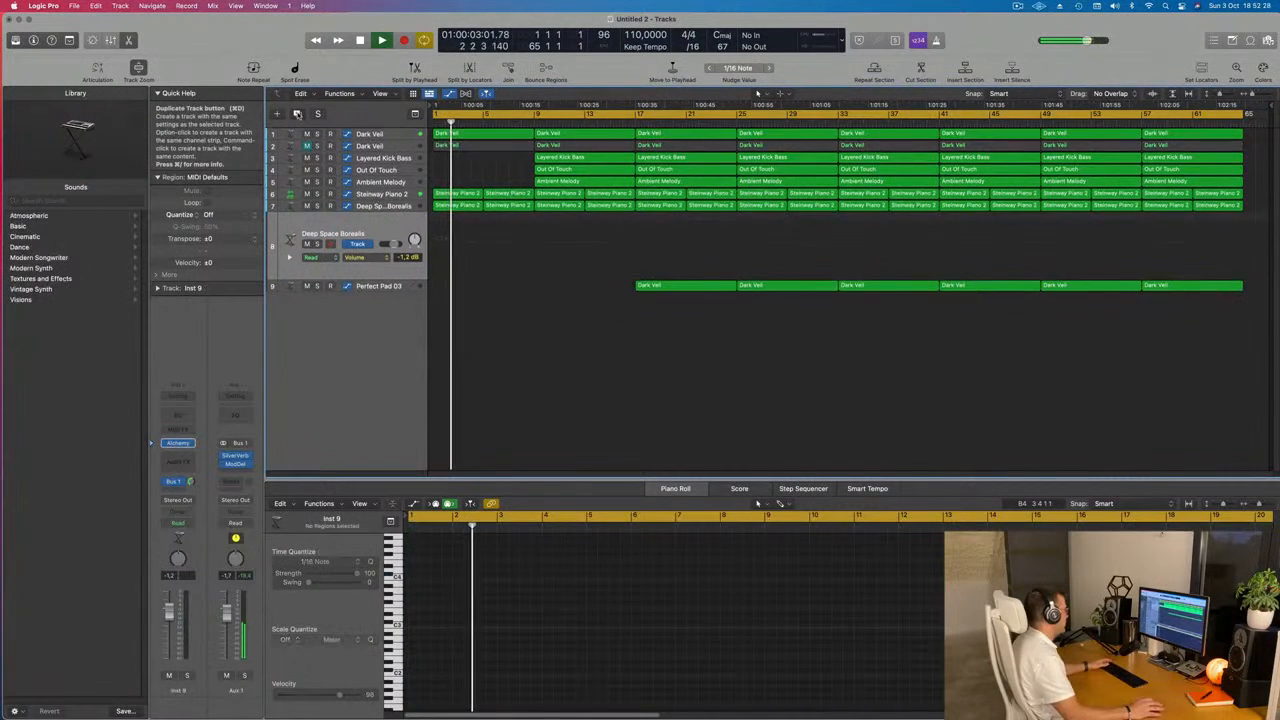
click(463, 206)
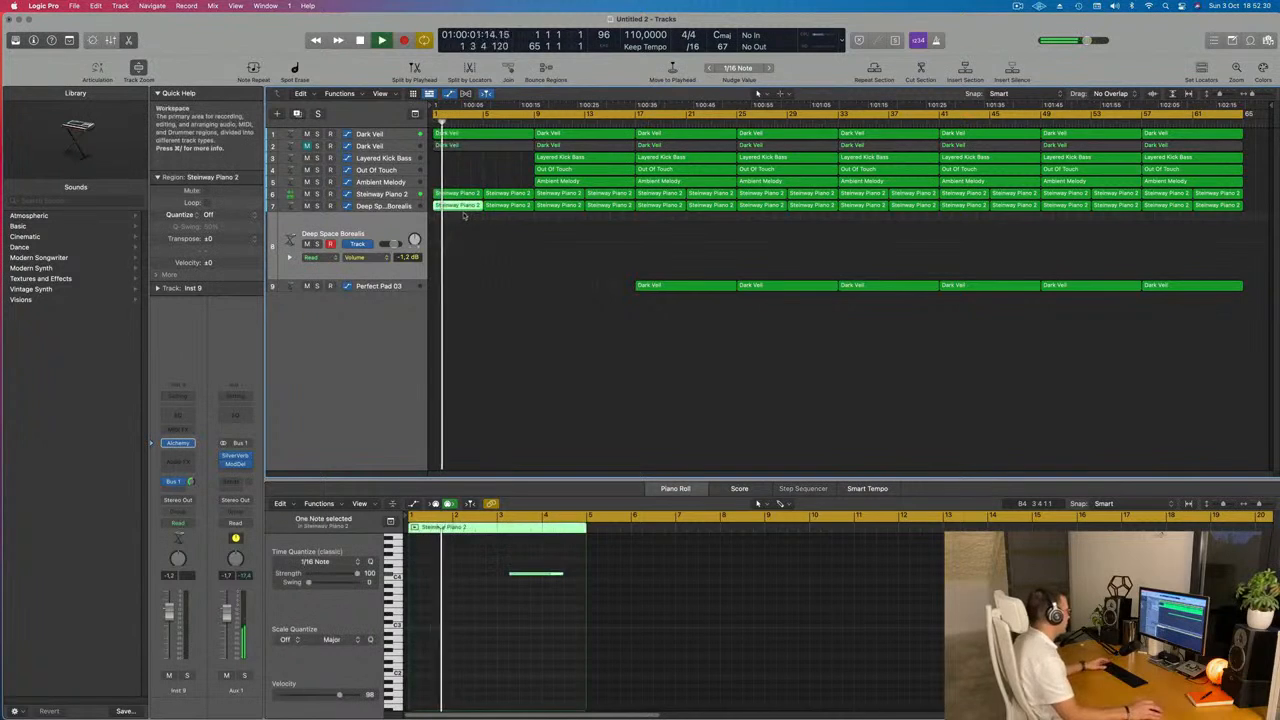
drag(460, 207, 458, 220)
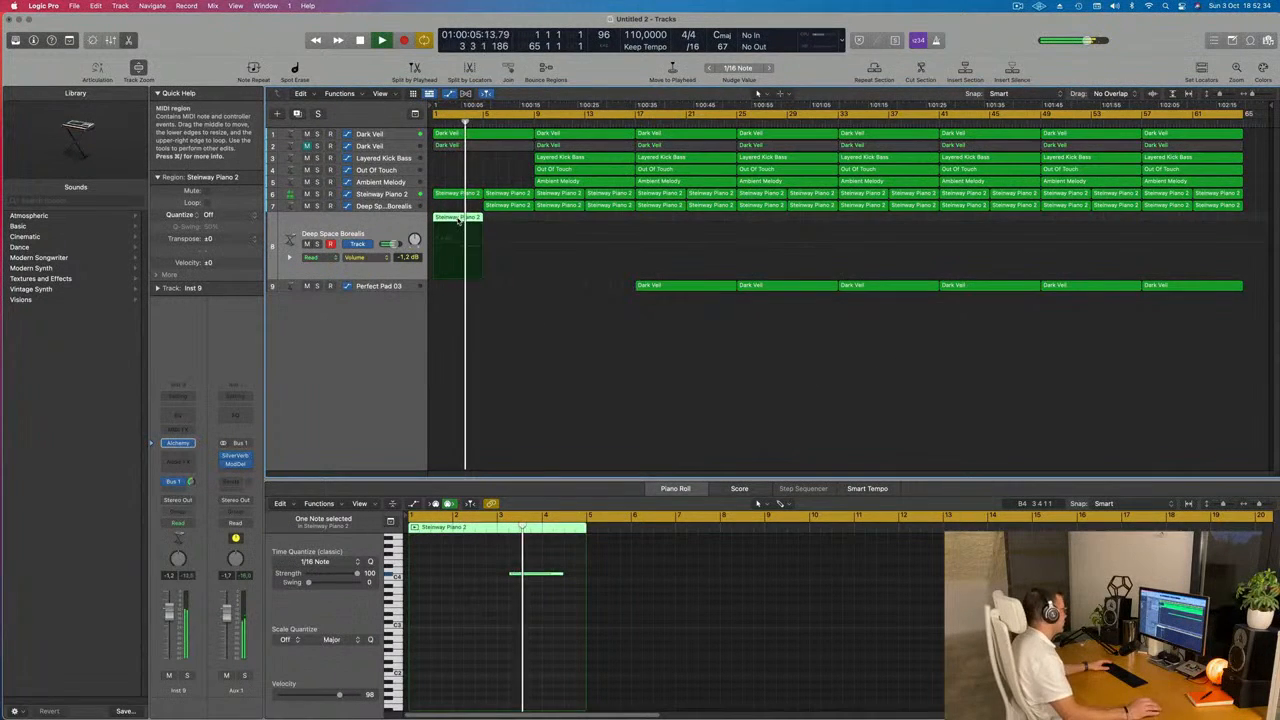
- Open Alchemy on the duplicated Deep Space Borealis track and audition the Deserted Moon soundscape preset during playback
key(Return)
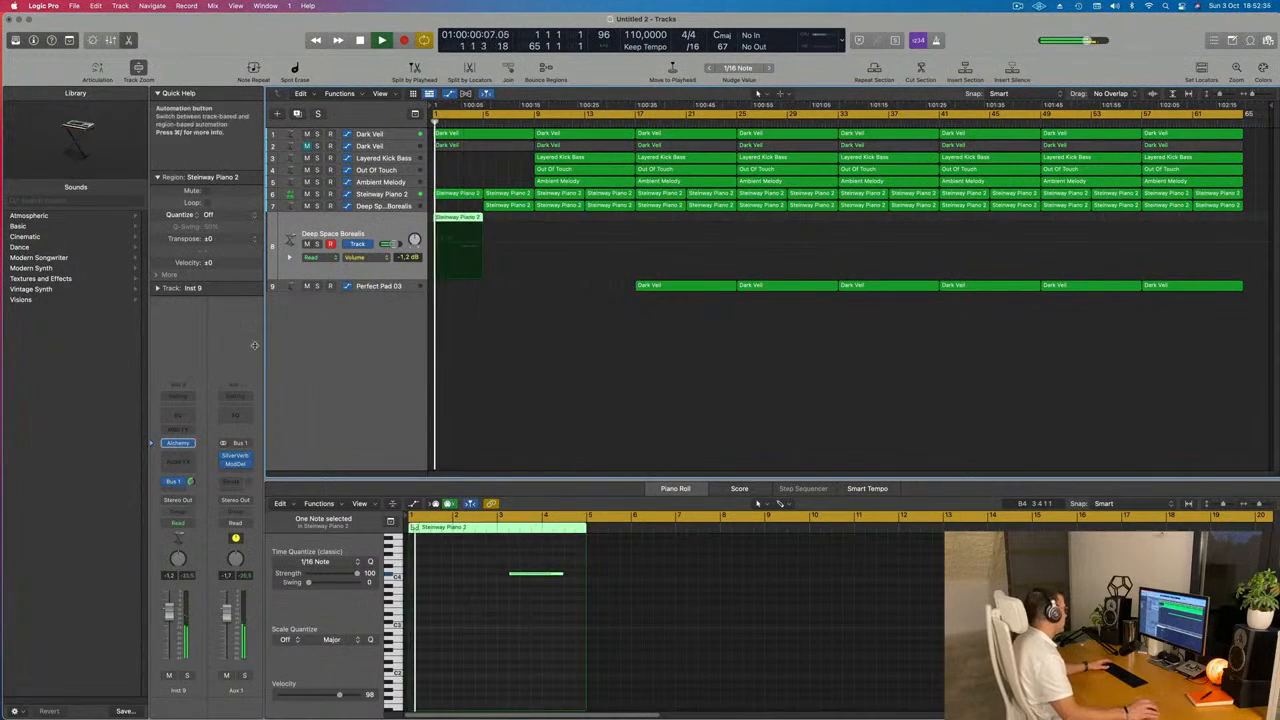
click(178, 443)
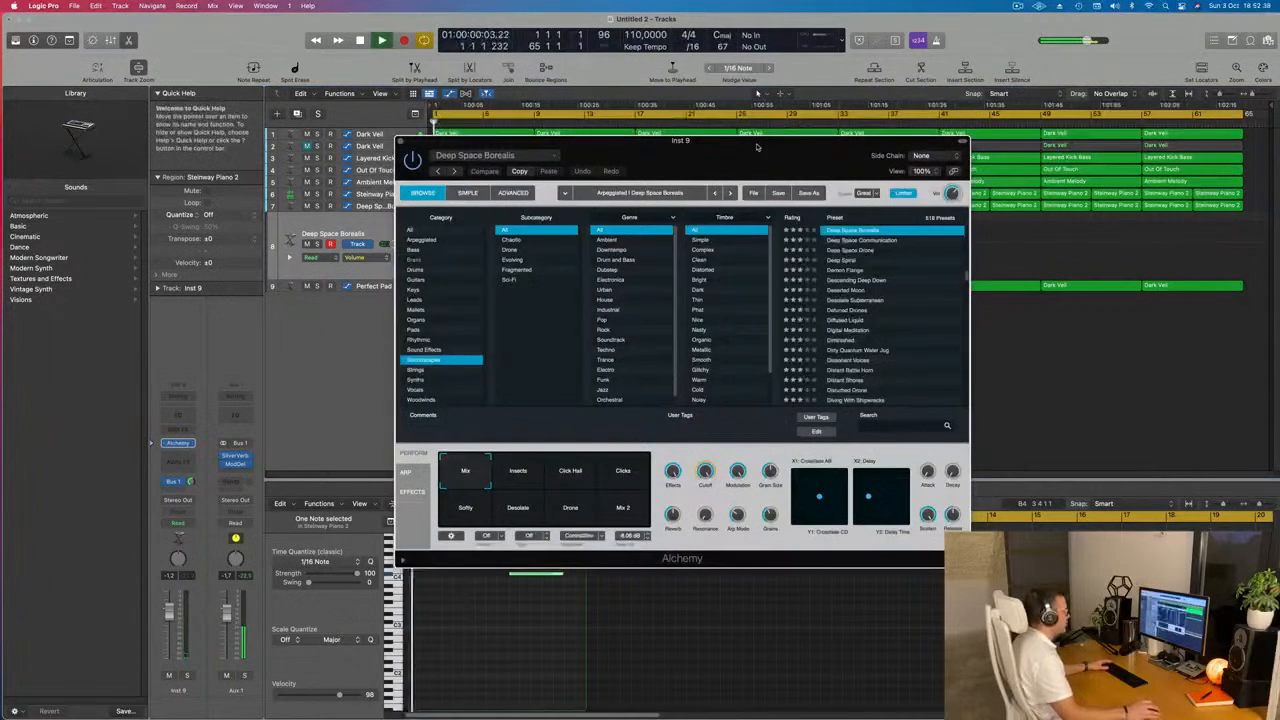
drag(758, 150, 786, 172)
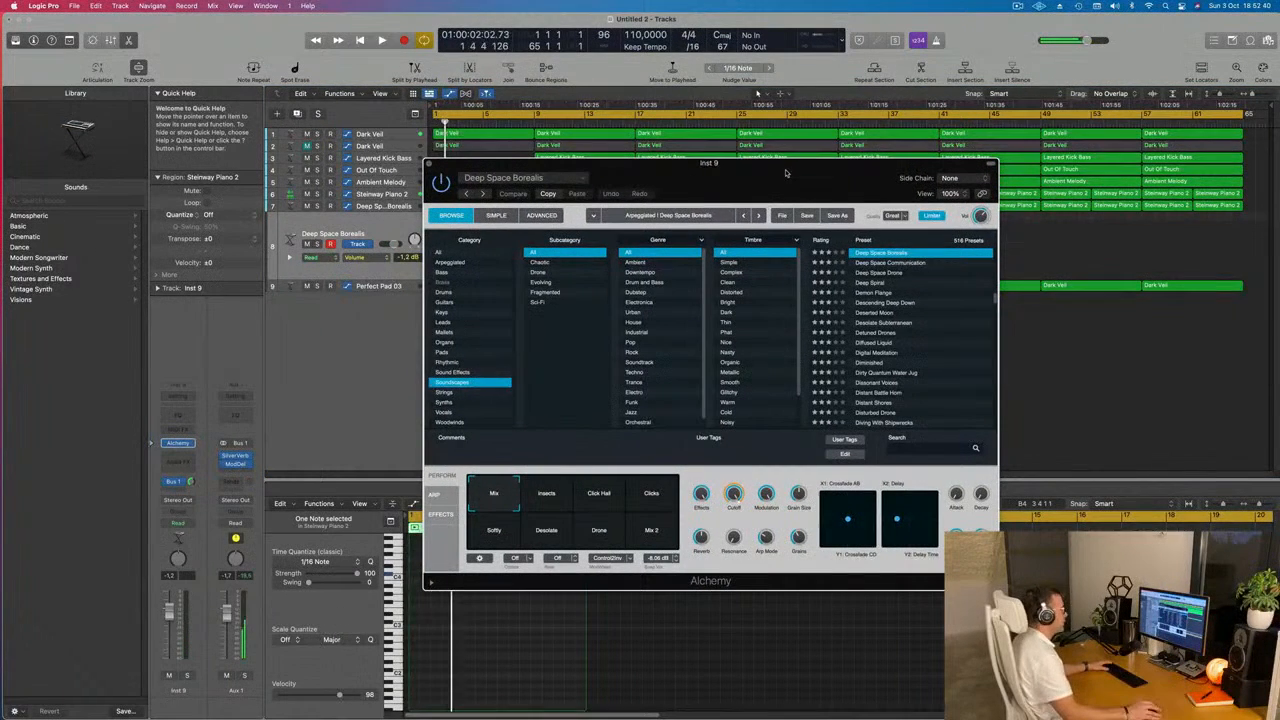
key(space)
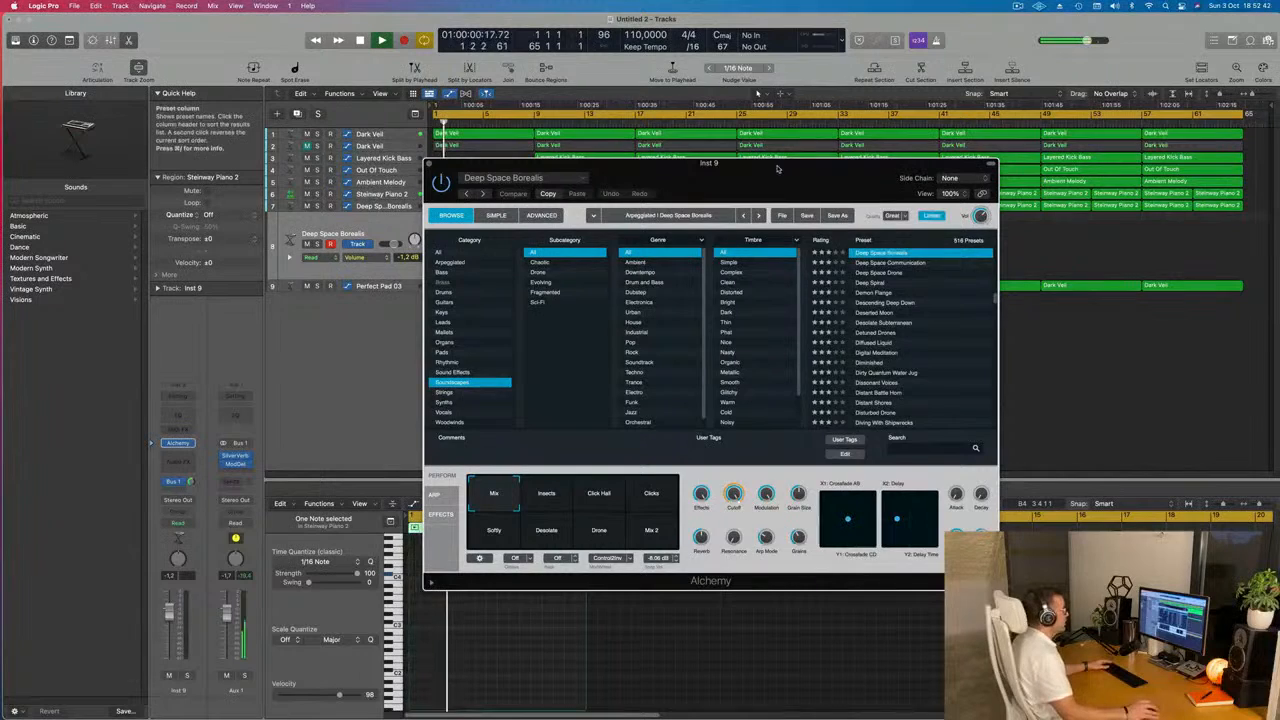
drag(777, 168, 944, 182)
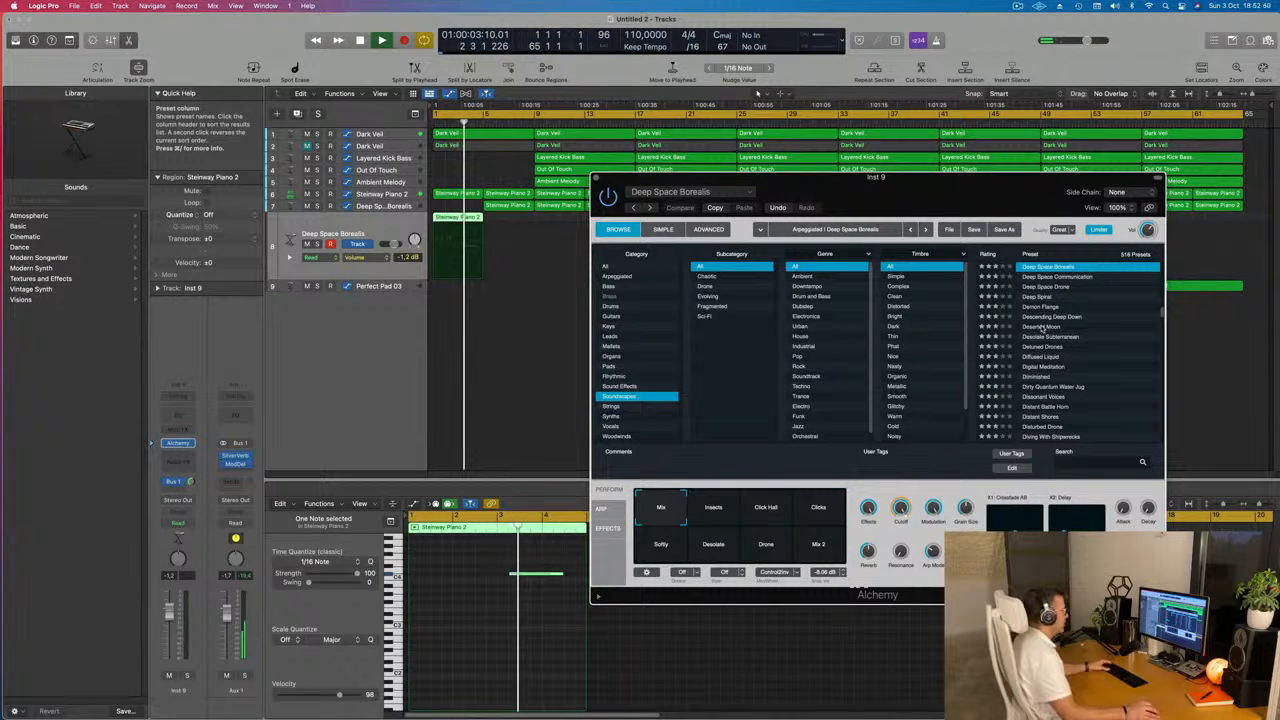
drag(979, 187, 896, 211)
key(space)
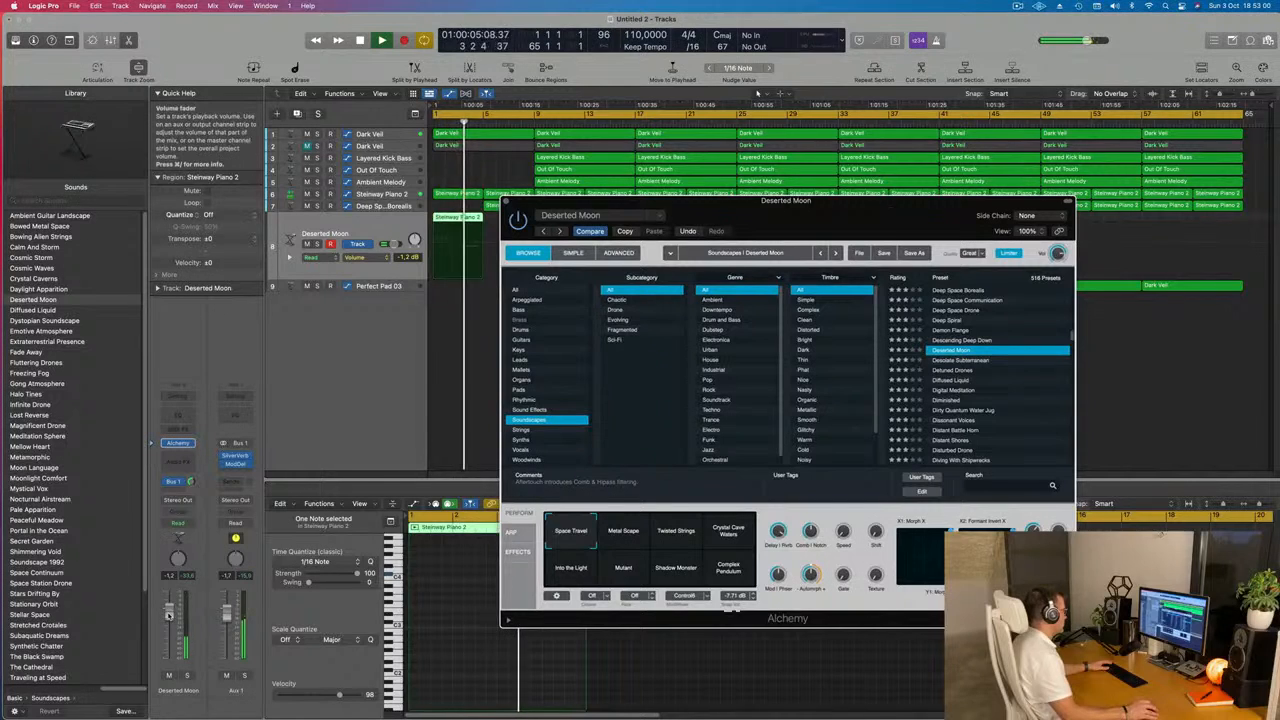
- Audition the Digital Meditation and Dissonant Voices presets in Alchemy from the start of the song
key(space)
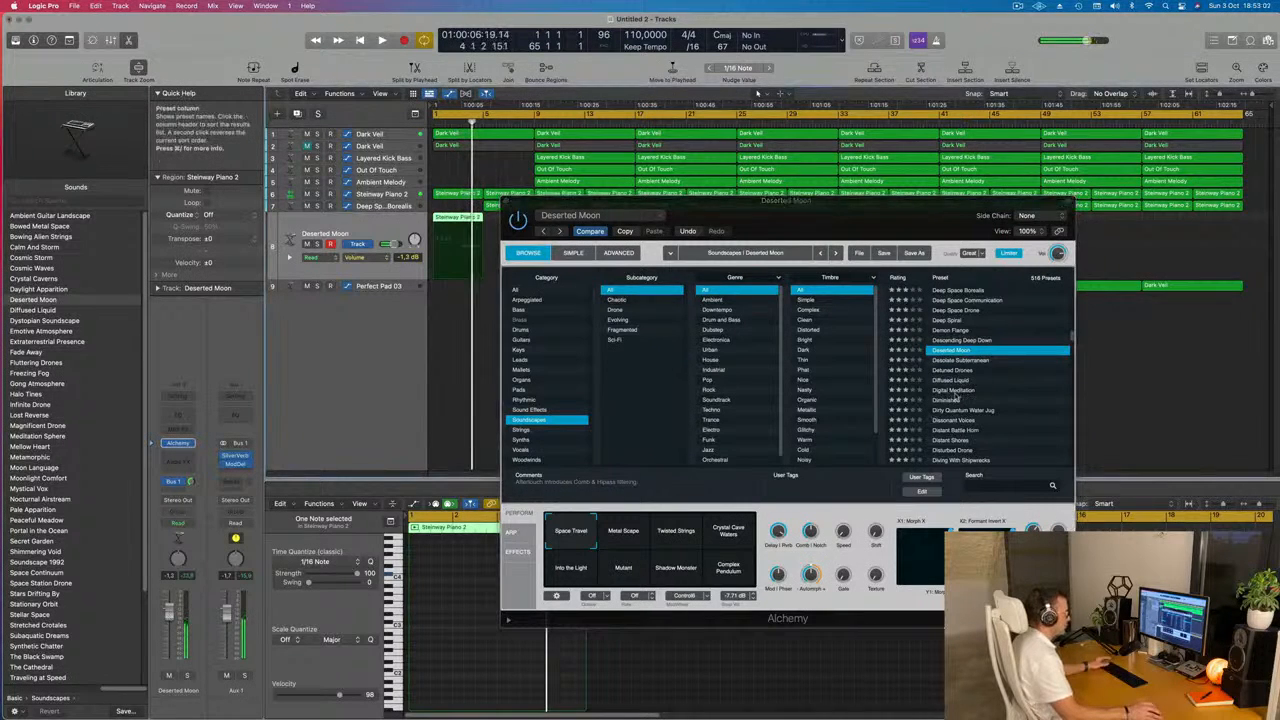
click(955, 392)
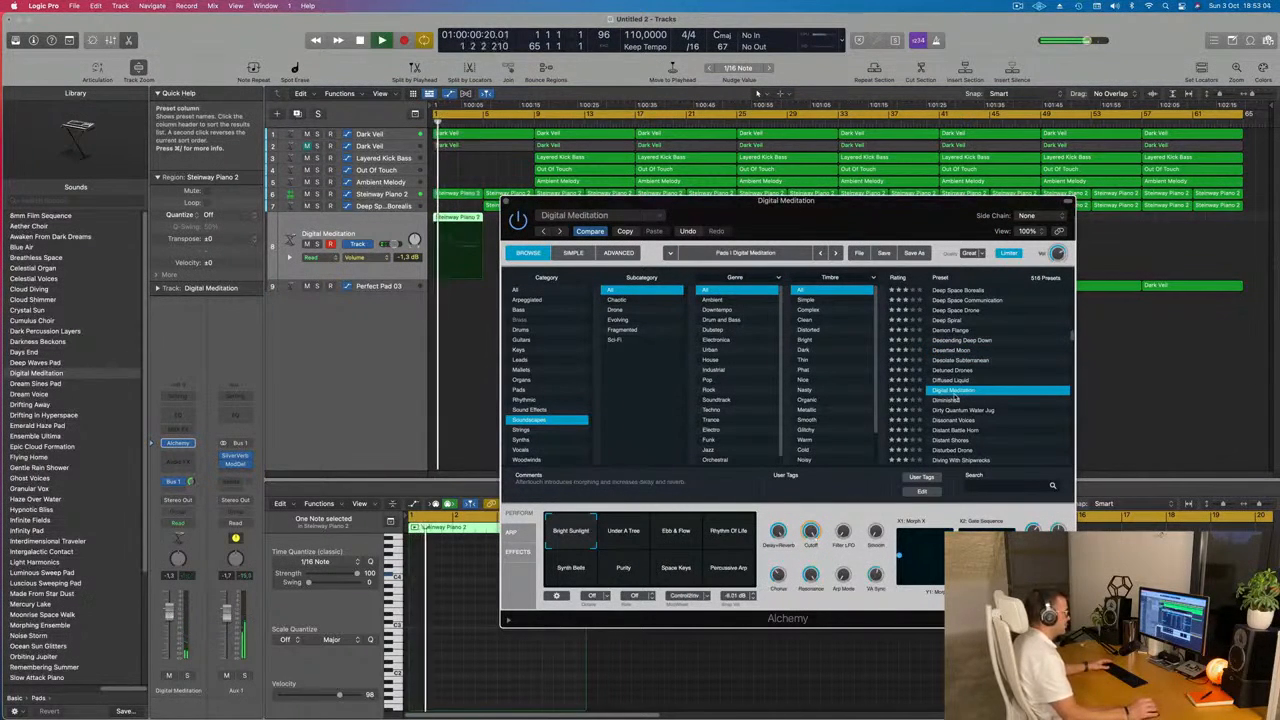
scroll(987, 400, down, 3)
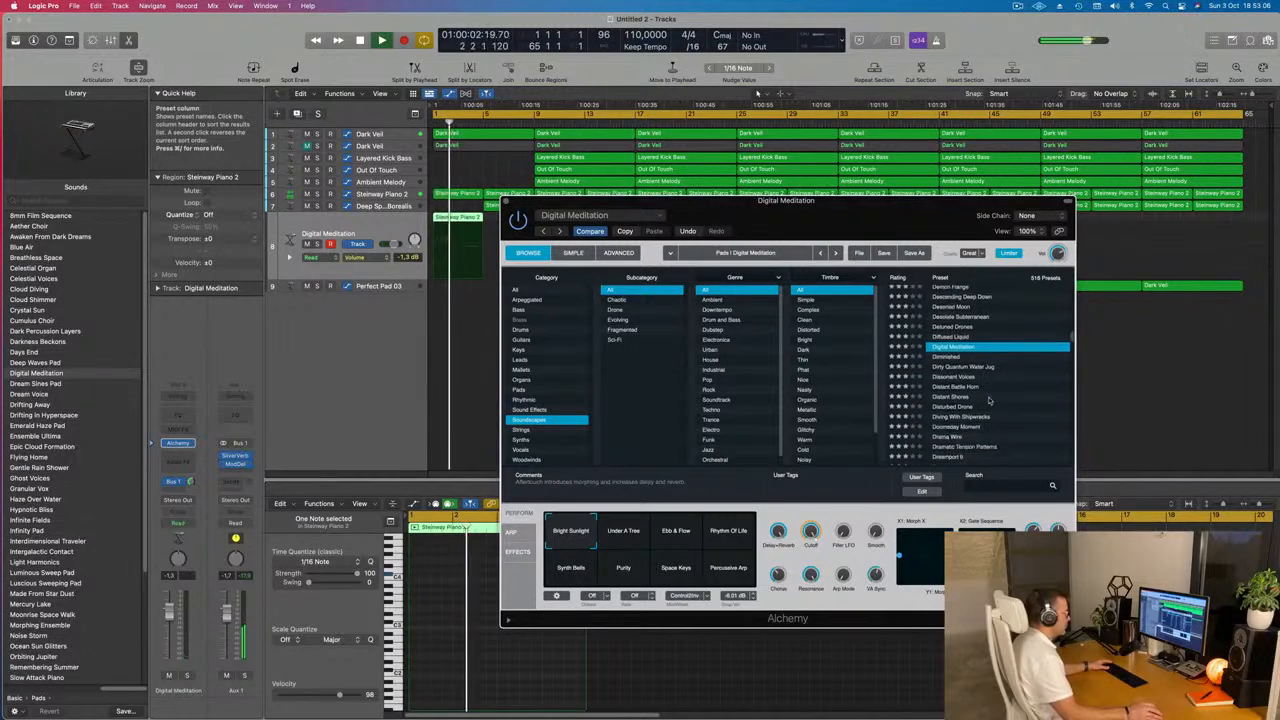
click(962, 366)
drag(878, 208, 934, 212)
key(Return)
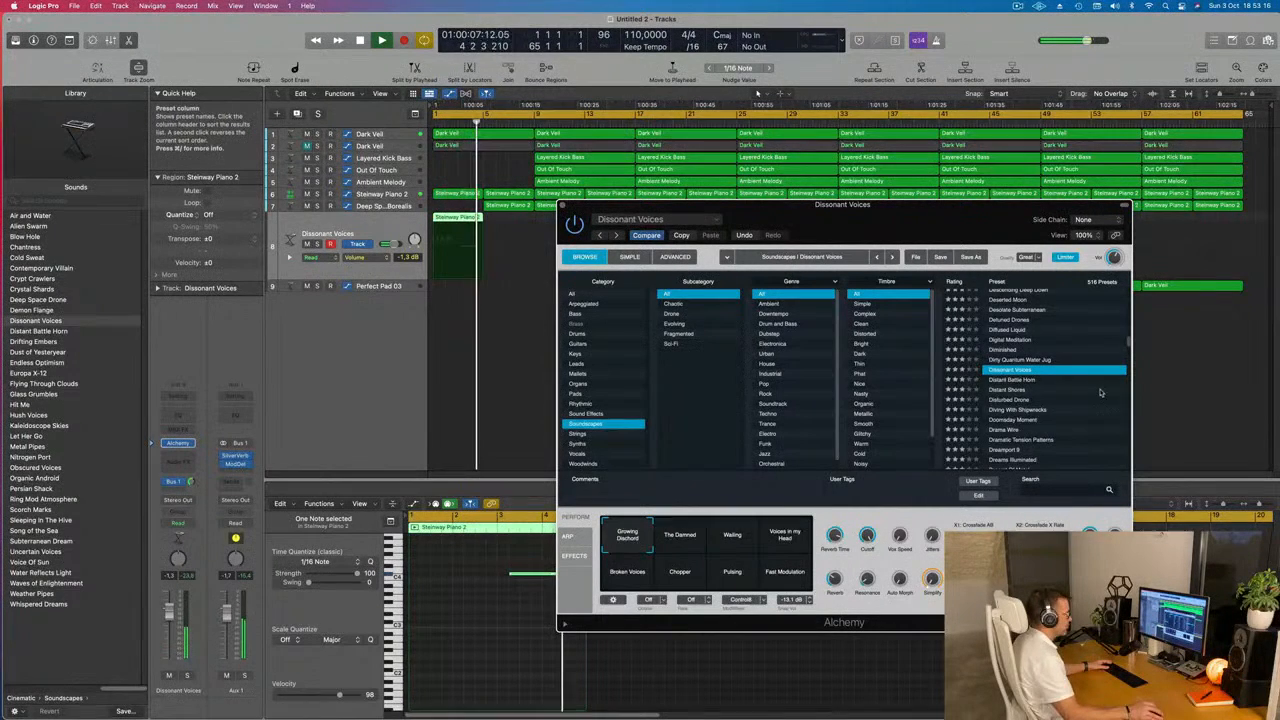
- Browse further down the Alchemy presets and try Dust Storm and Dystopian Soundscape during playback
scroll(1096, 393, down, 2)
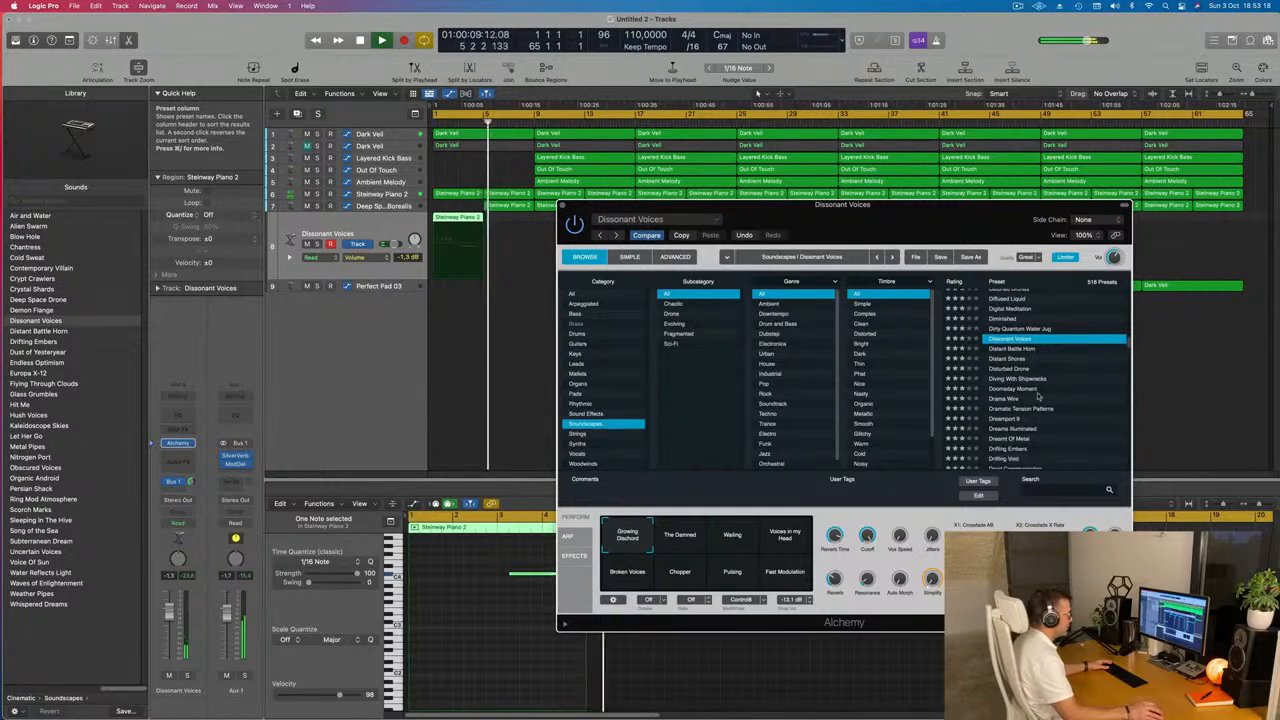
scroll(1060, 390, down, 3)
scroll(1050, 400, down, 3)
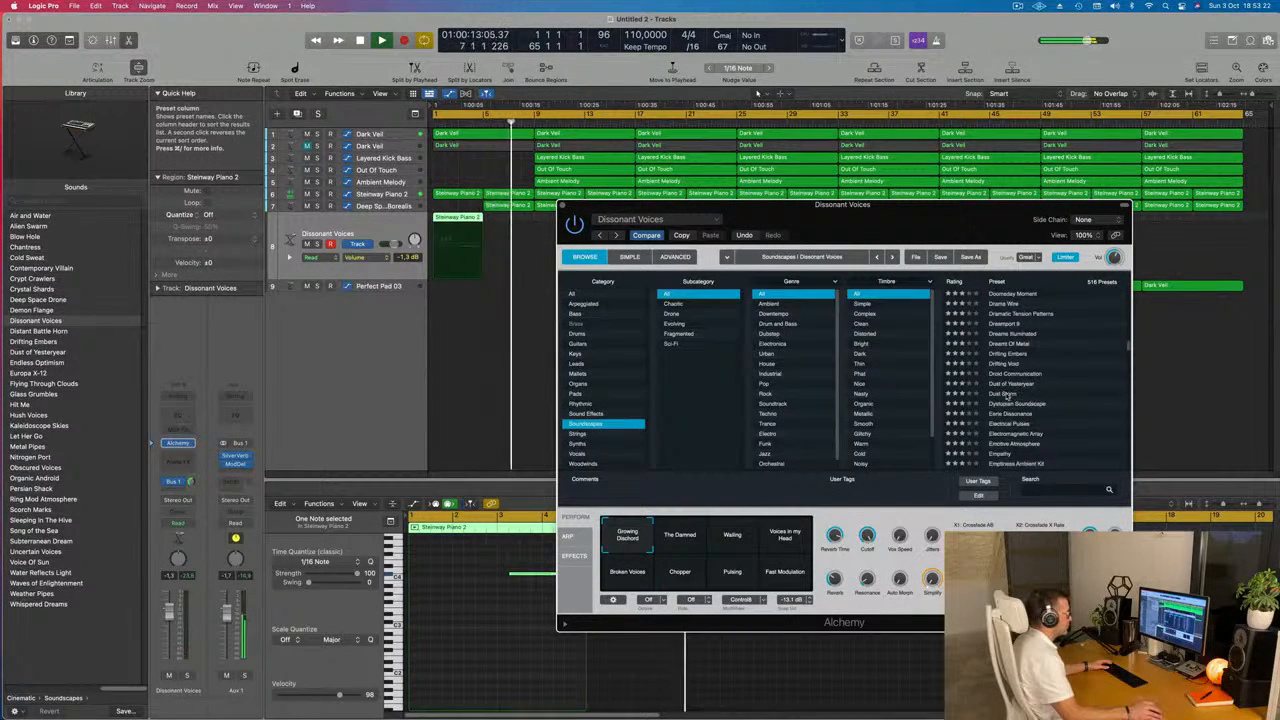
click(1008, 395)
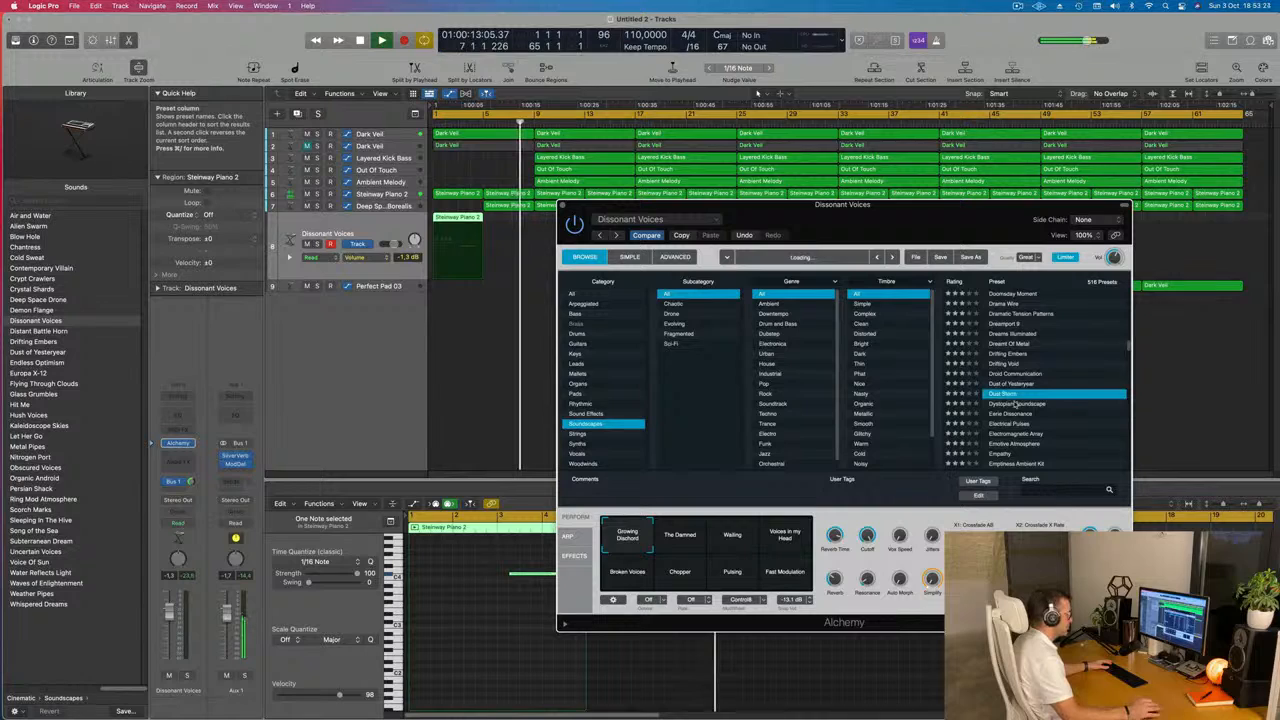
click(1015, 403)
drag(948, 241, 882, 357)
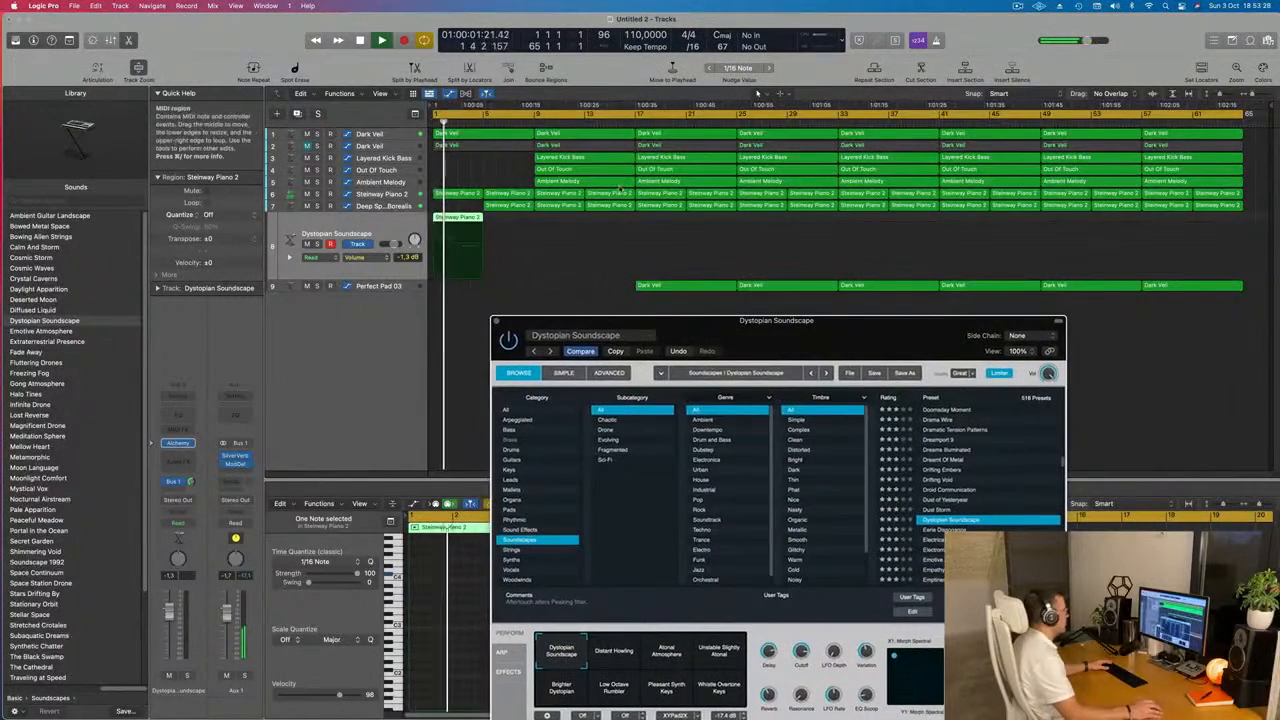
- Delete the Layered Kick Bass, Out Of Touch and Ambient Melody regions that start at bar 9
drag(525, 154, 563, 180)
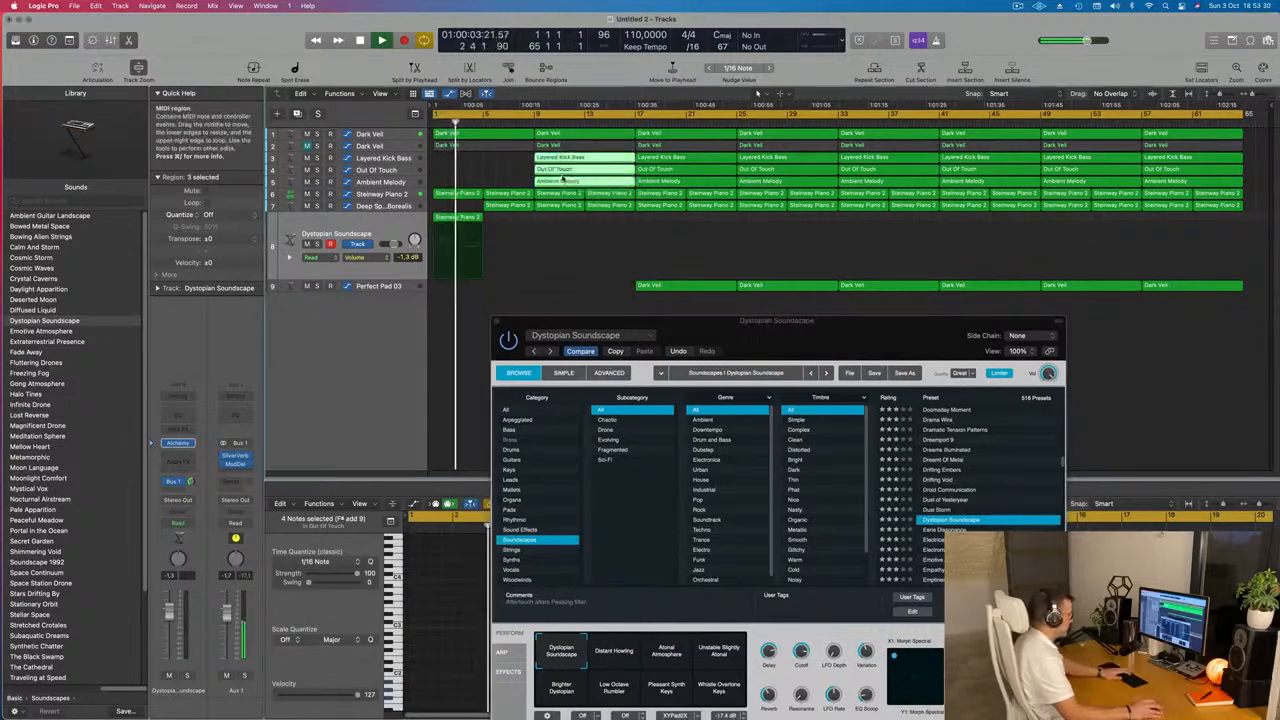
key(Delete)
click(380, 207)
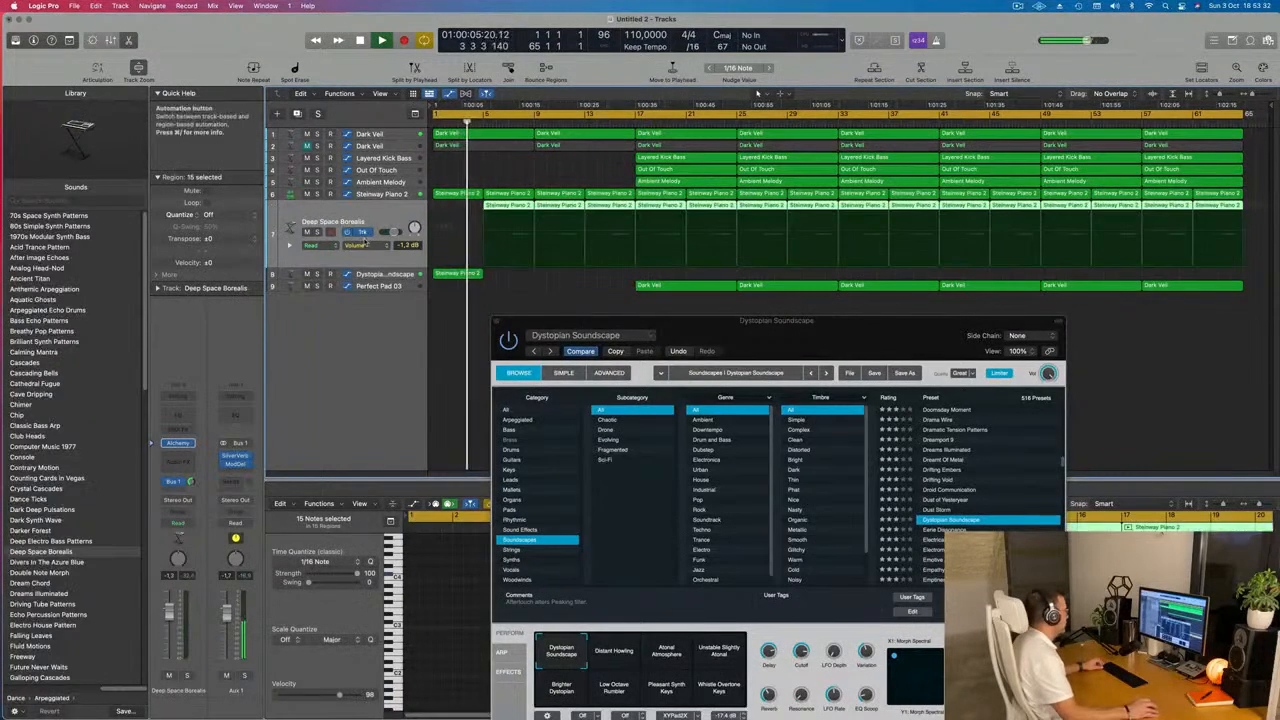
- Load the Empathy preset in the duplicated track's Alchemy and choose its Purity performance snapshot
drag(772, 330, 960, 225)
scroll(1210, 395, down, 5)
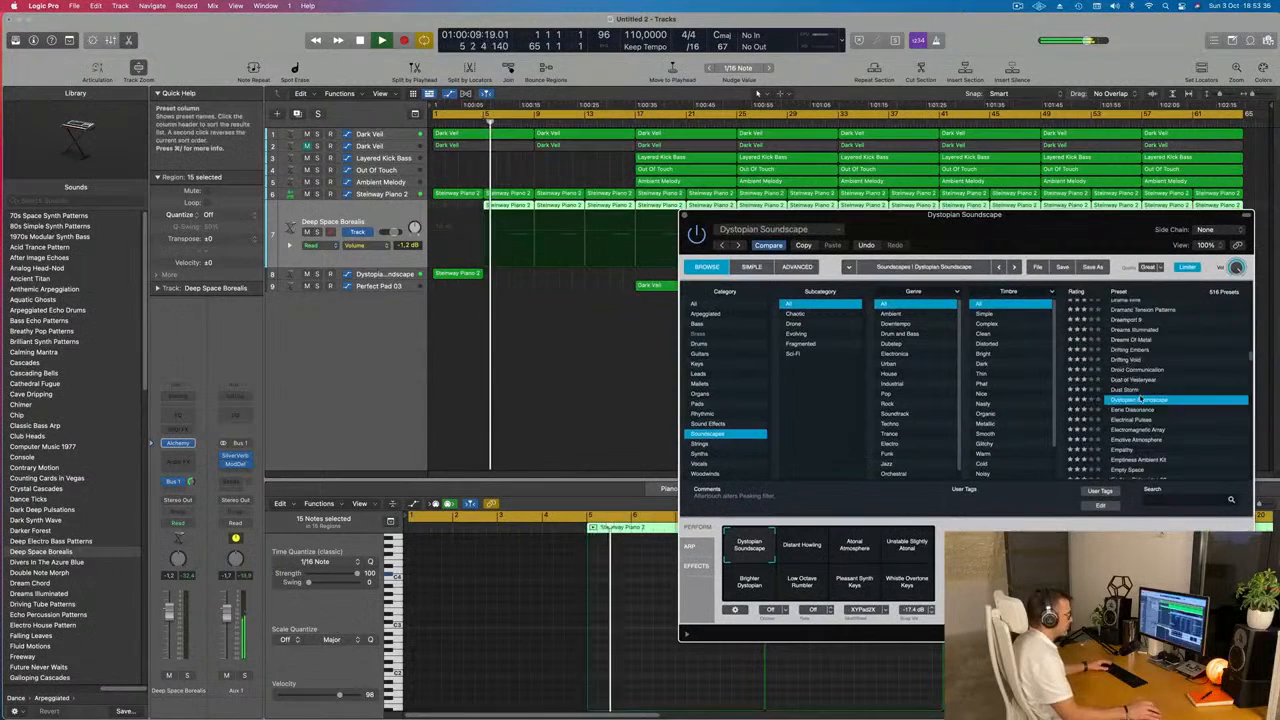
click(1124, 374)
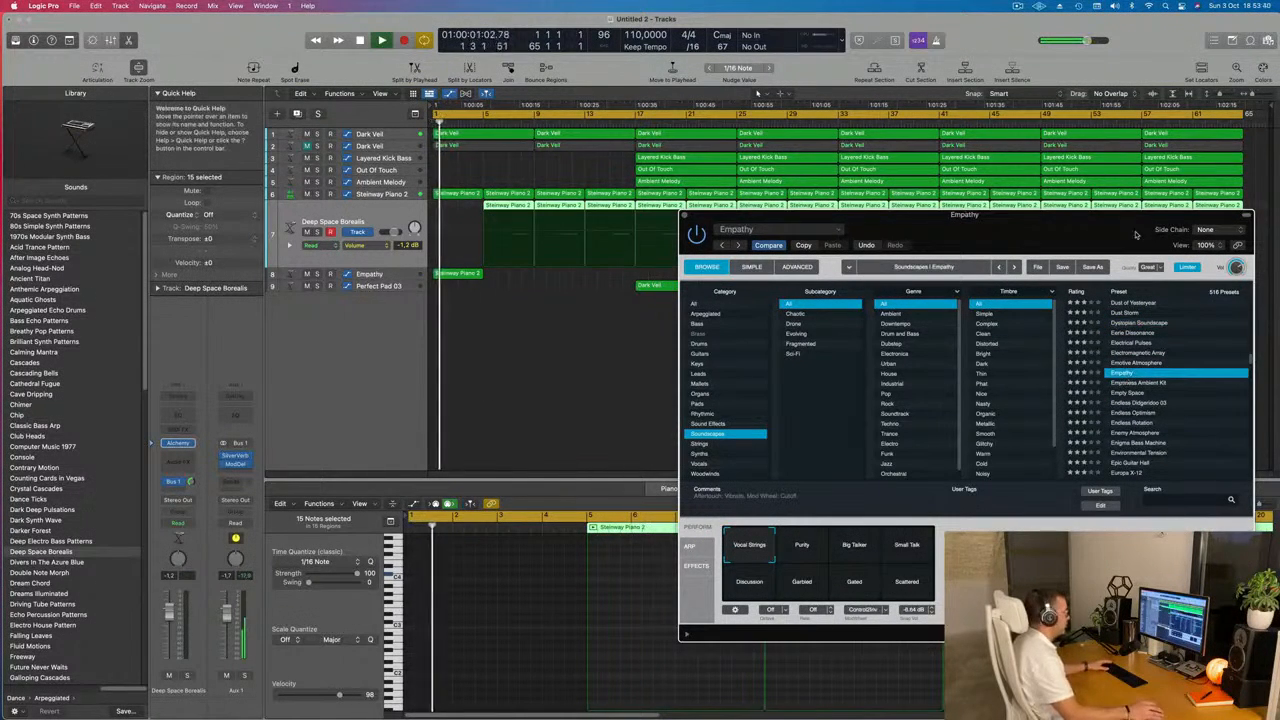
drag(1092, 233, 968, 228)
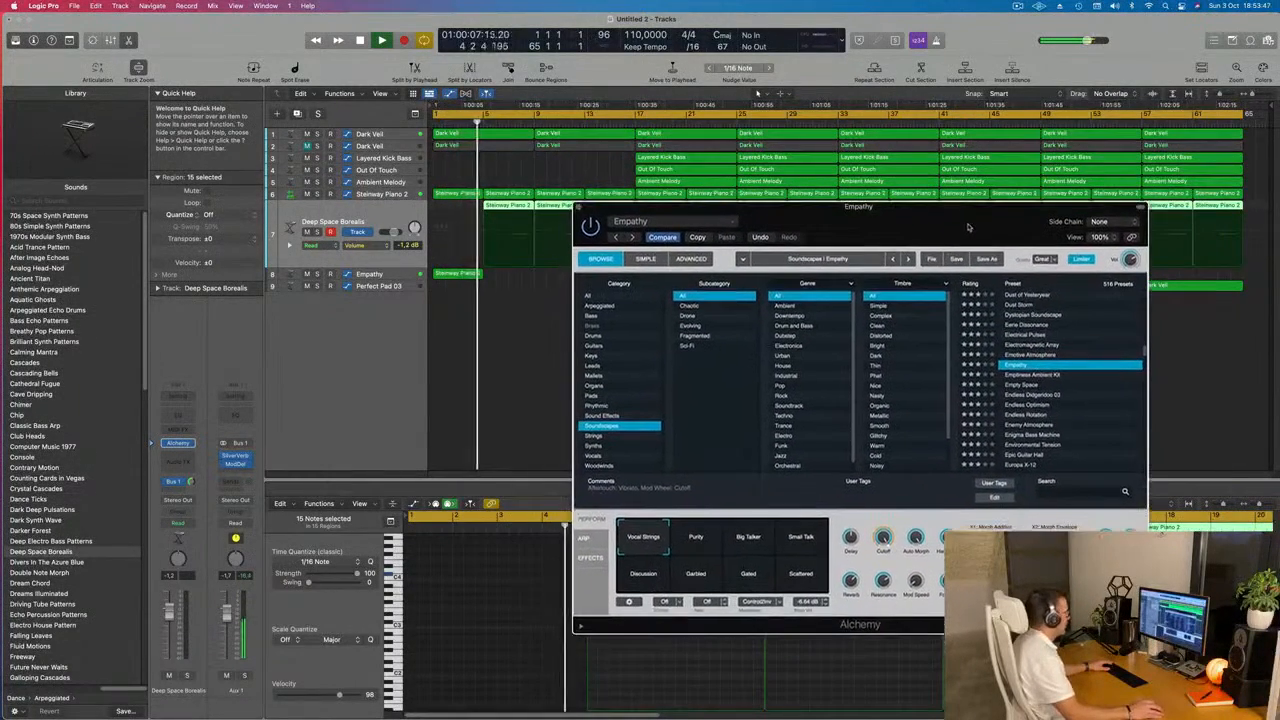
click(698, 540)
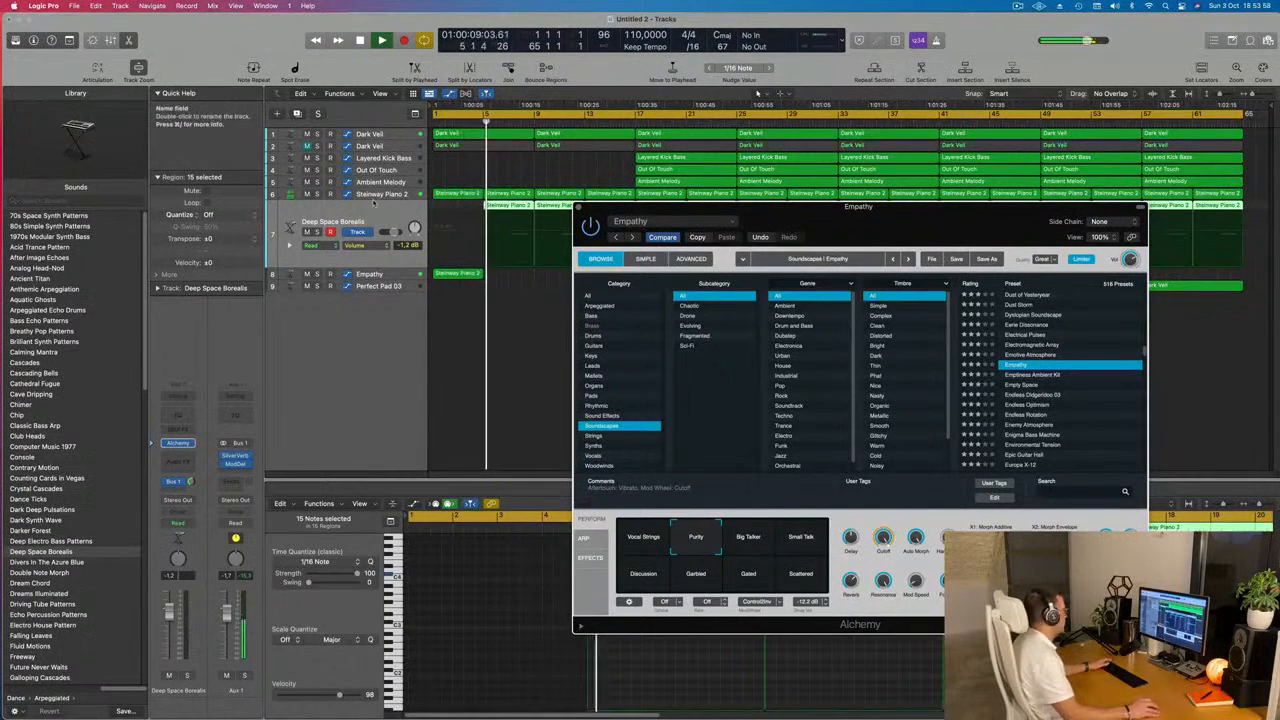
- Transpose the note in the Empathy track's Steinway Piano 2 region down one octave and close Alchemy
key(Return)
click(578, 207)
key(space)
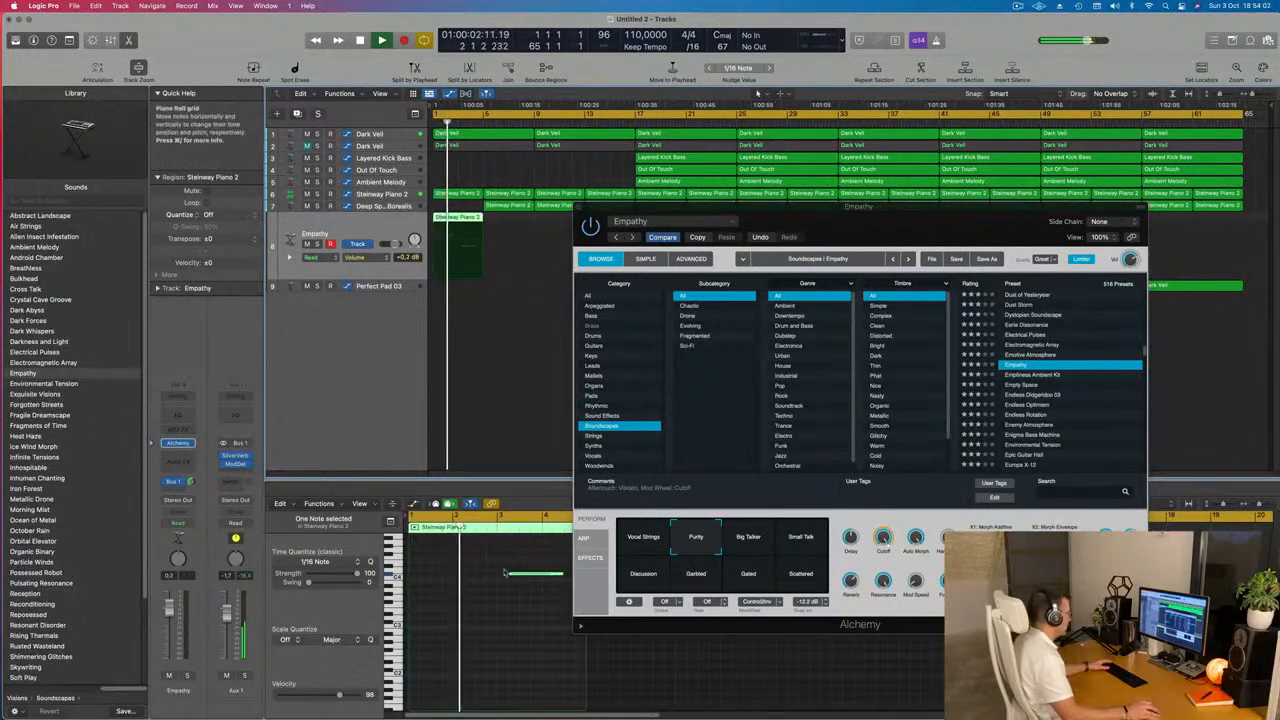
click(529, 598)
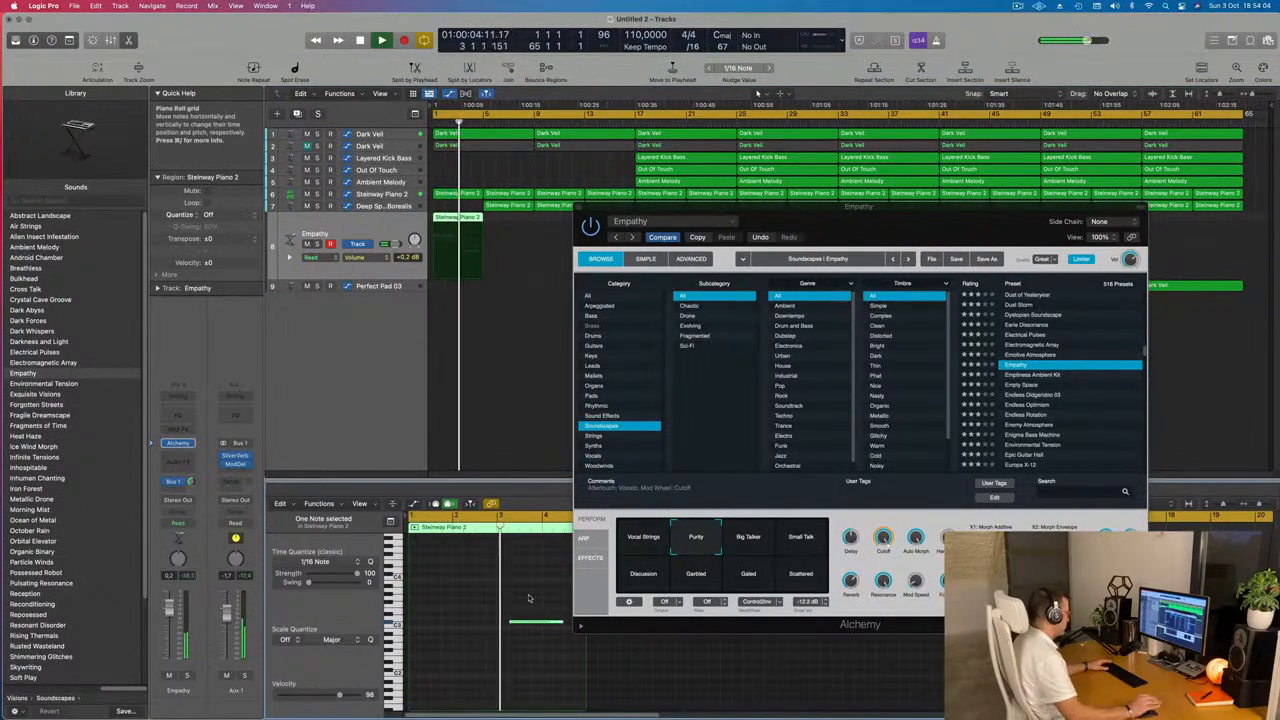
drag(818, 208, 571, 352)
click(387, 336)
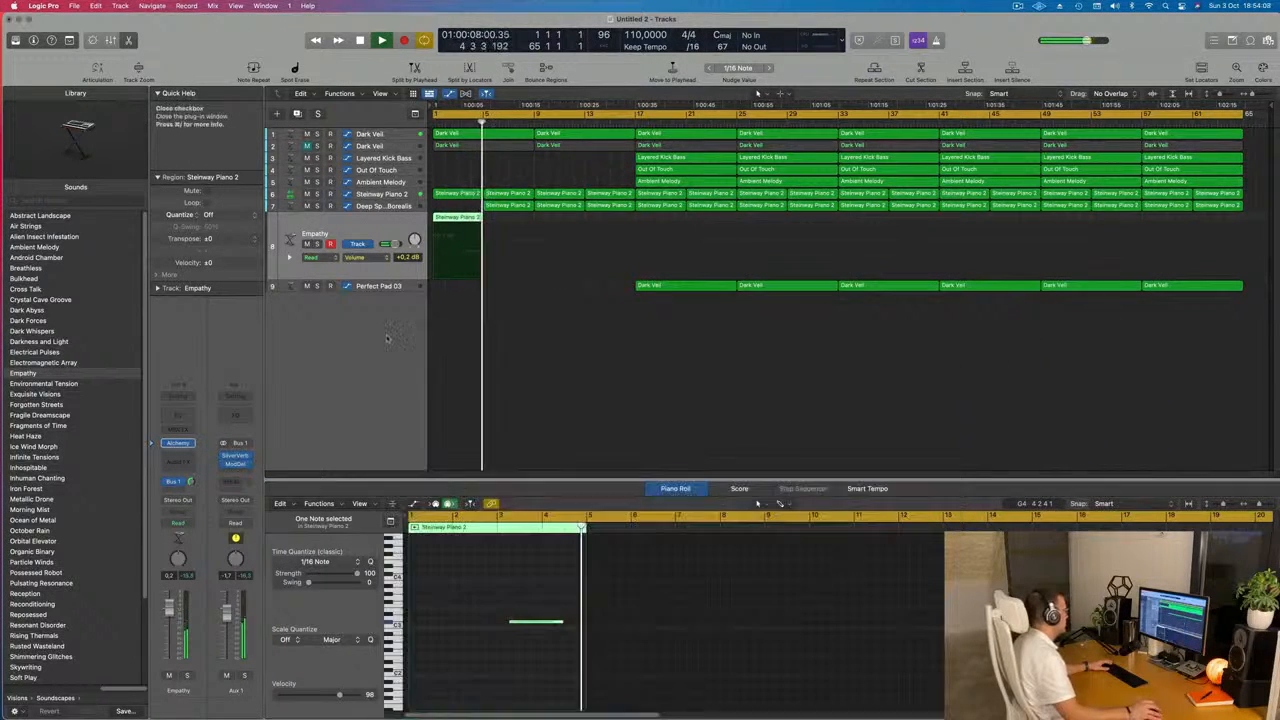
- Repeat the Empathy track's Steinway Piano 2 region three times to fill the track up to bar 17
key(space)
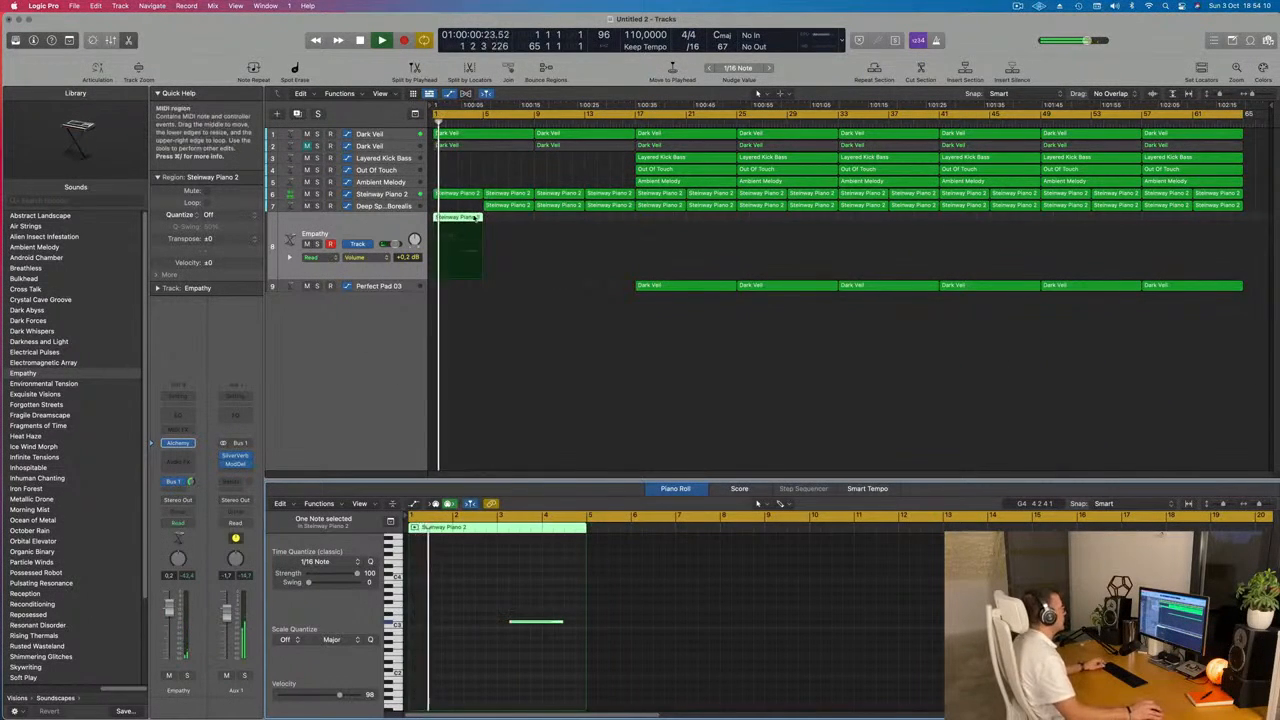
click(470, 222)
click(470, 222)
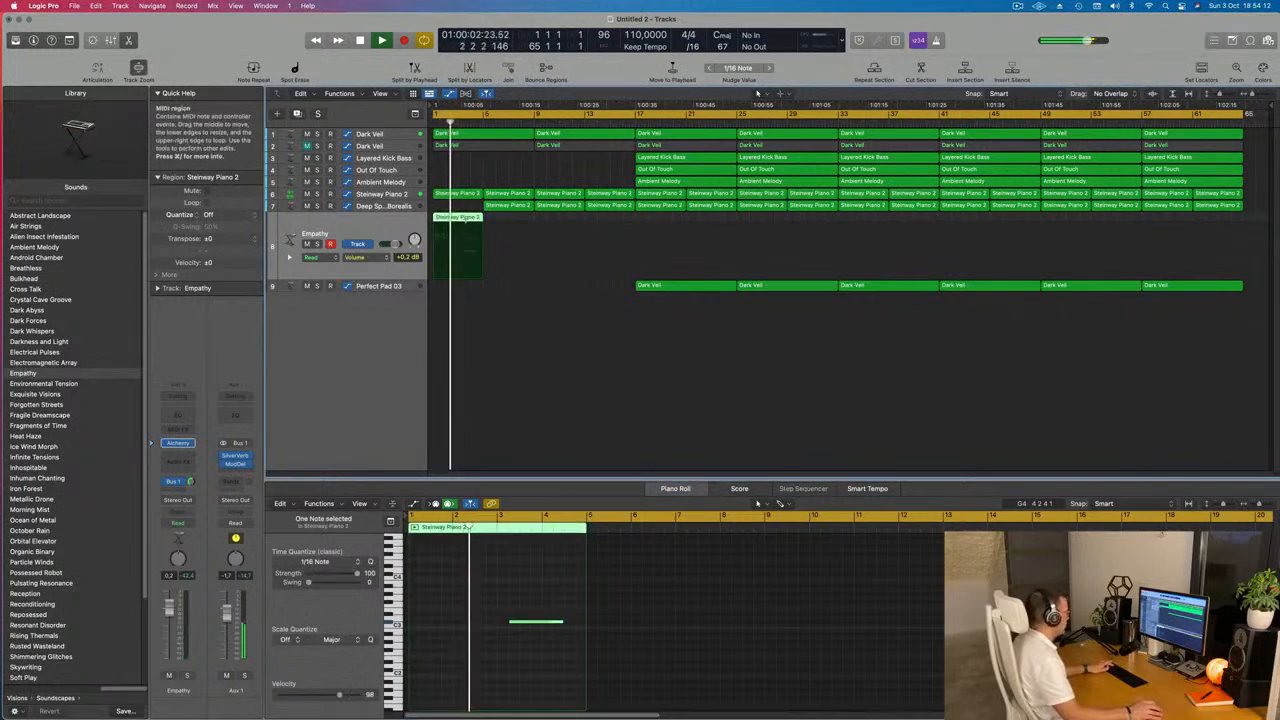
key(super+r)
key(super+r)
key(super+r)
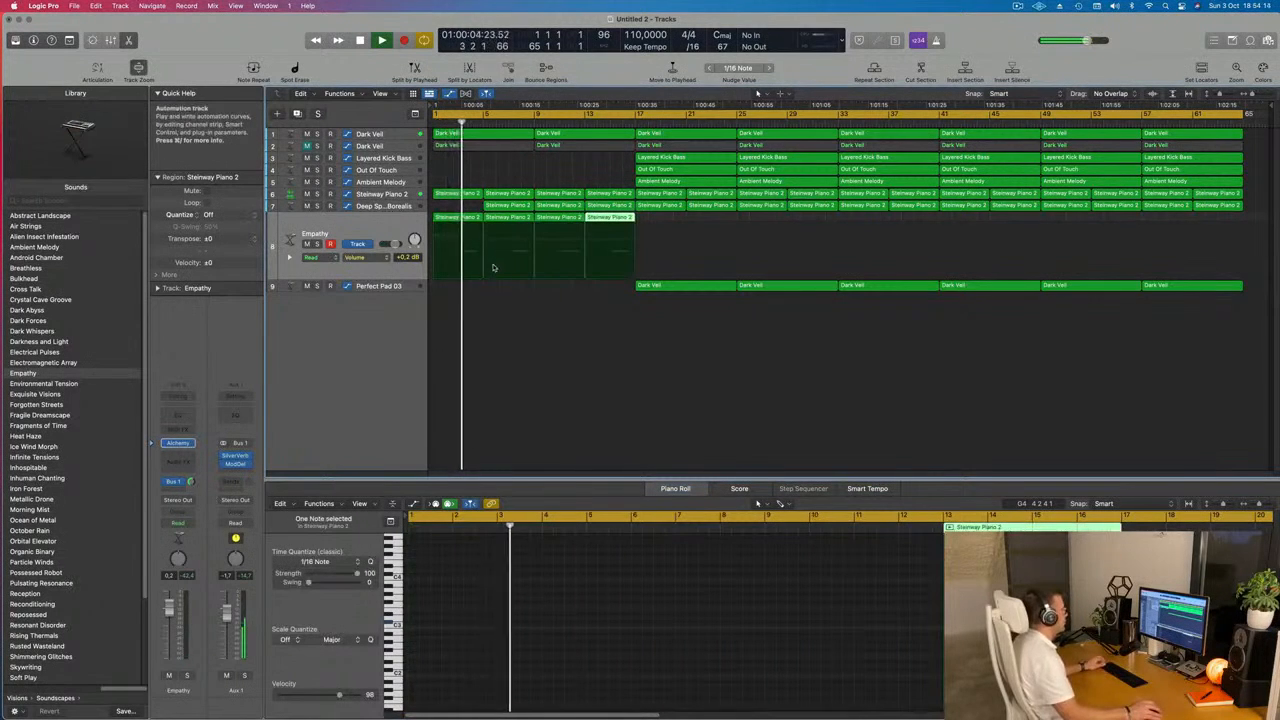
- Lower the Empathy track's volume to about -2.6 dB
click(497, 328)
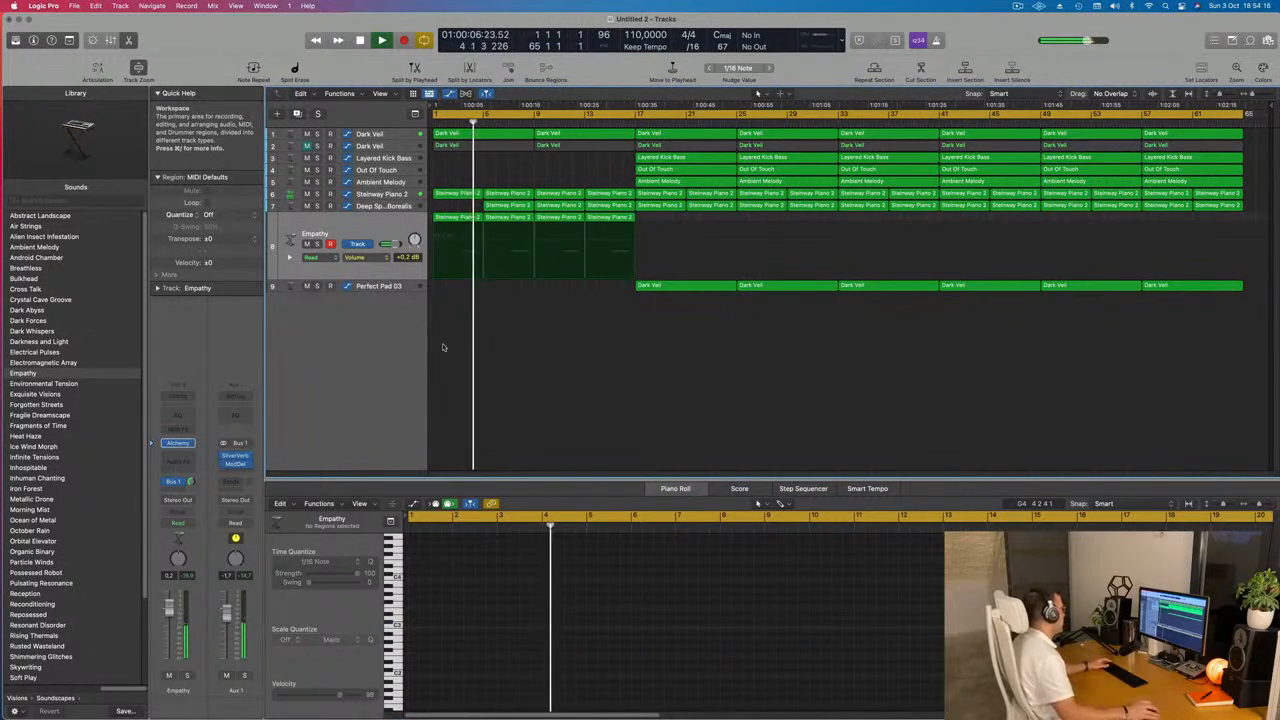
click(348, 267)
drag(170, 608, 170, 618)
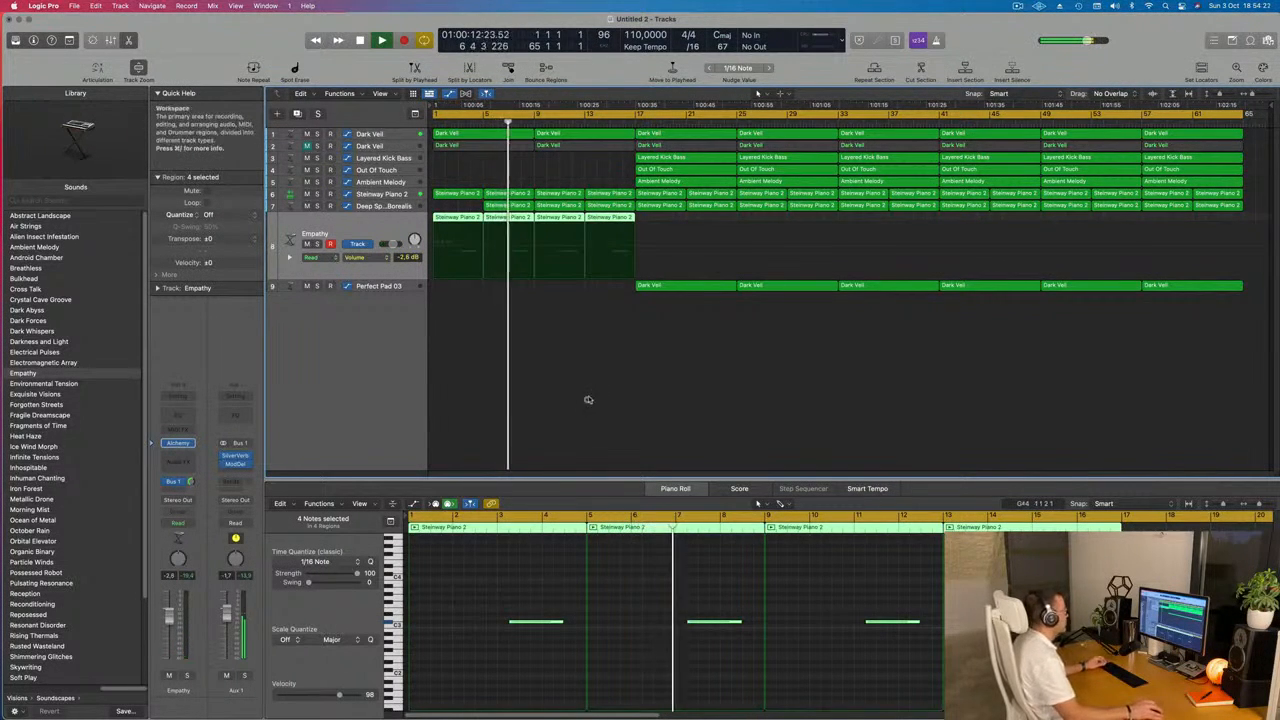
- Add a Cutoff automation point just before bar 17 on the first Dark Veil track and raise it to about 95.4%
click(391, 133)
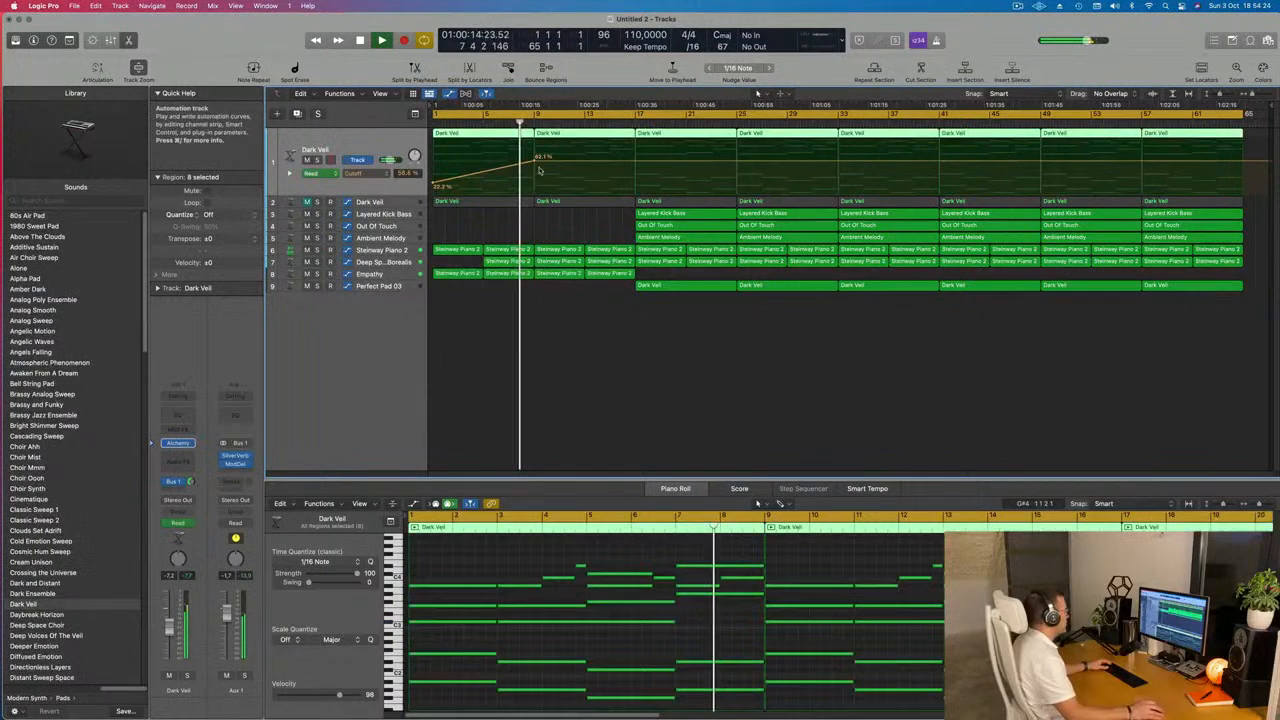
click(560, 261)
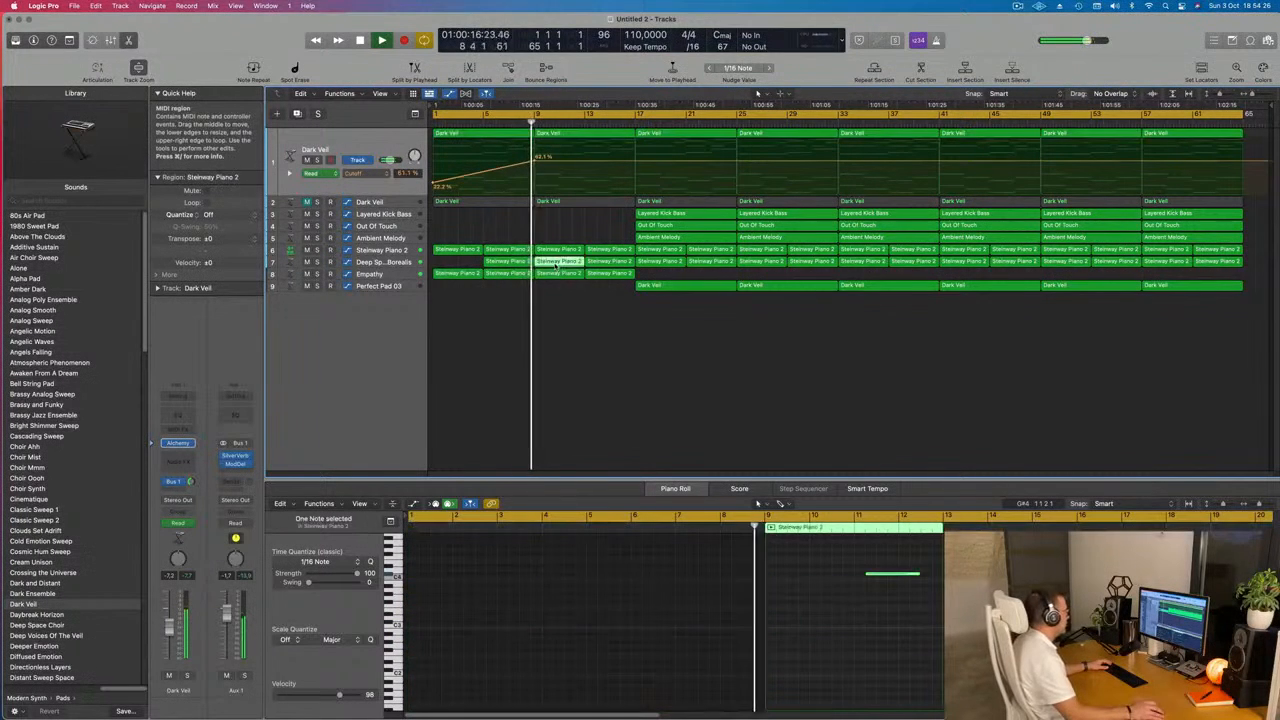
click(633, 161)
drag(633, 161, 634, 147)
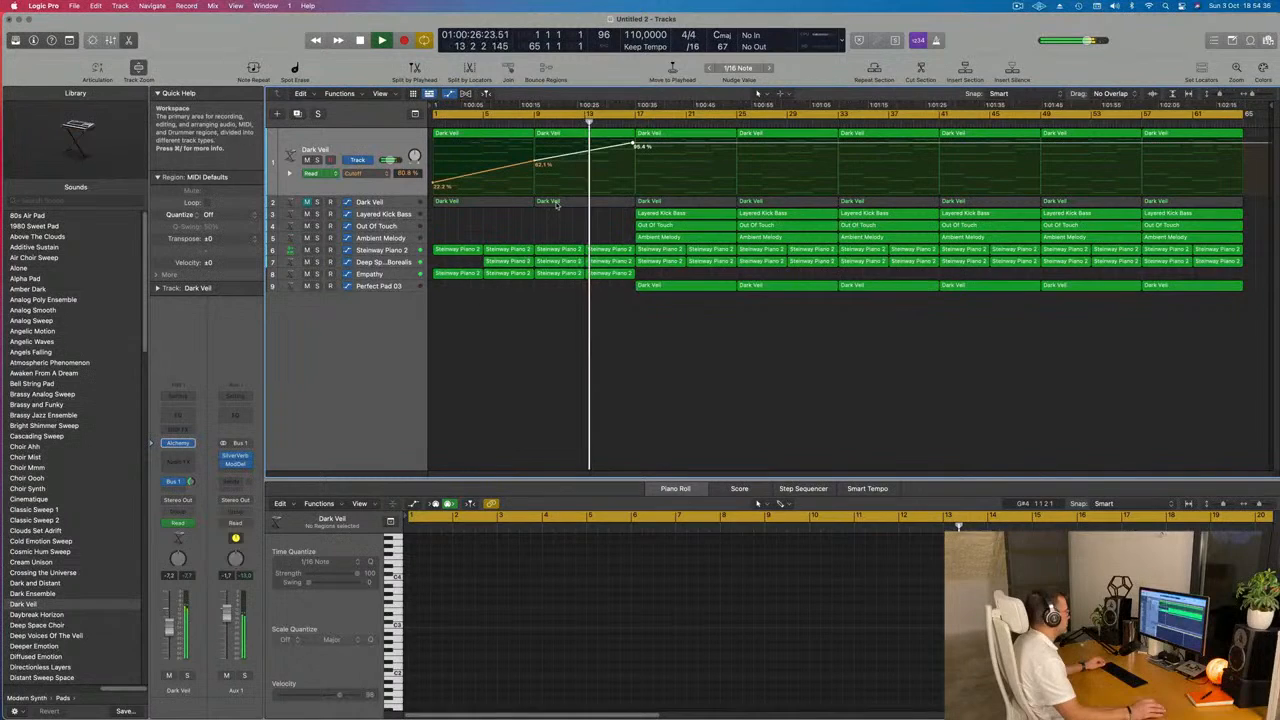
- Delete the four Steinway Piano 2 regions between bars 17 and 33 on the Steinway Piano 2 track
click(393, 250)
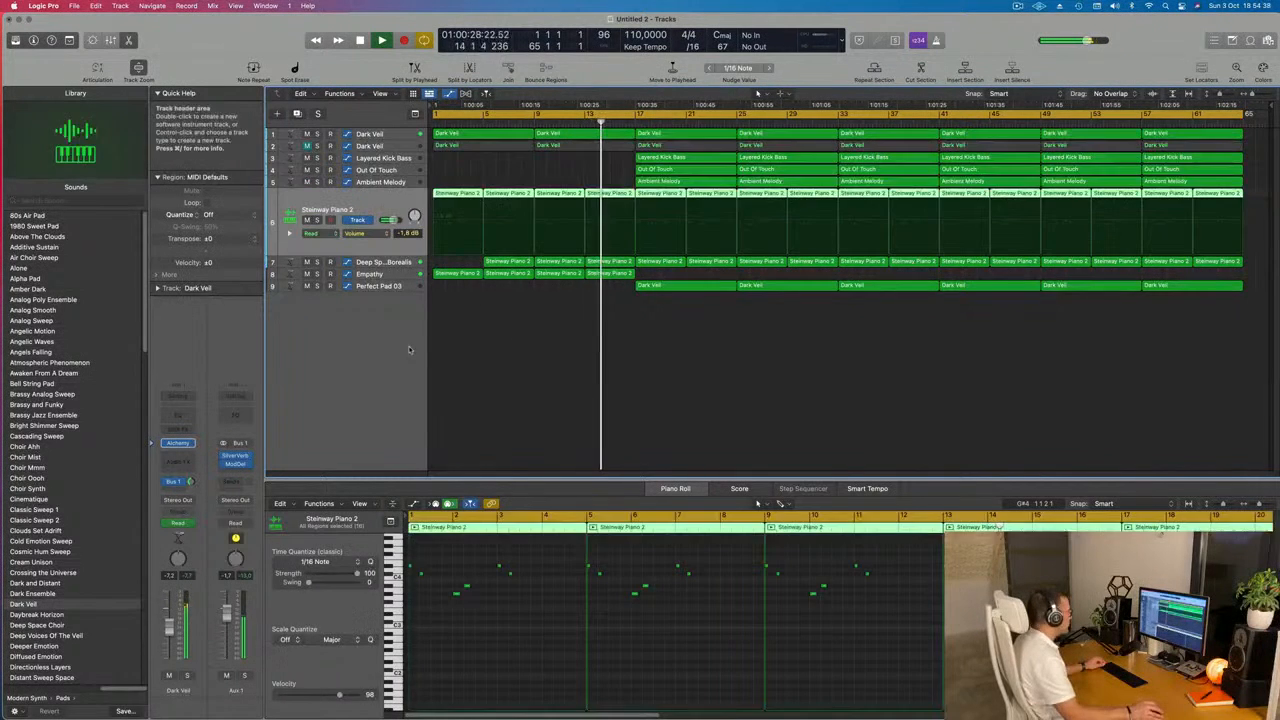
click(661, 195)
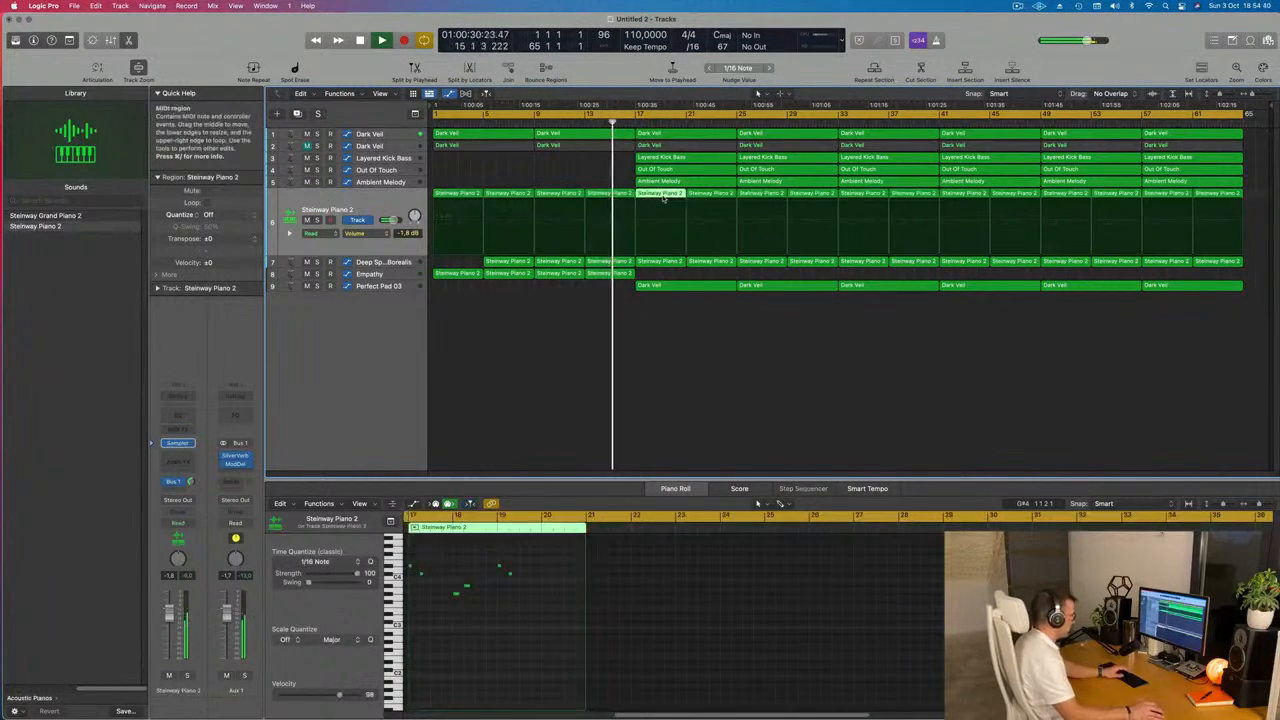
key(Delete)
click(708, 195)
key(Delete)
click(760, 195)
key(Delete)
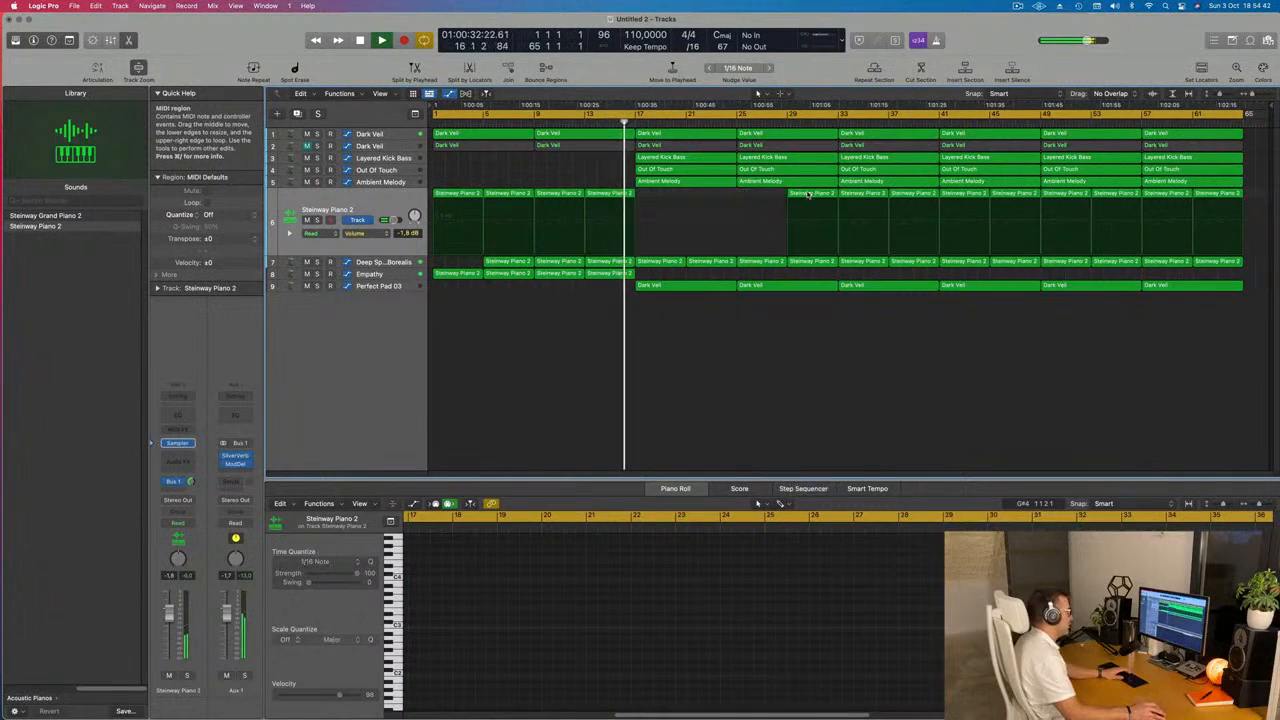
click(808, 194)
key(Delete)
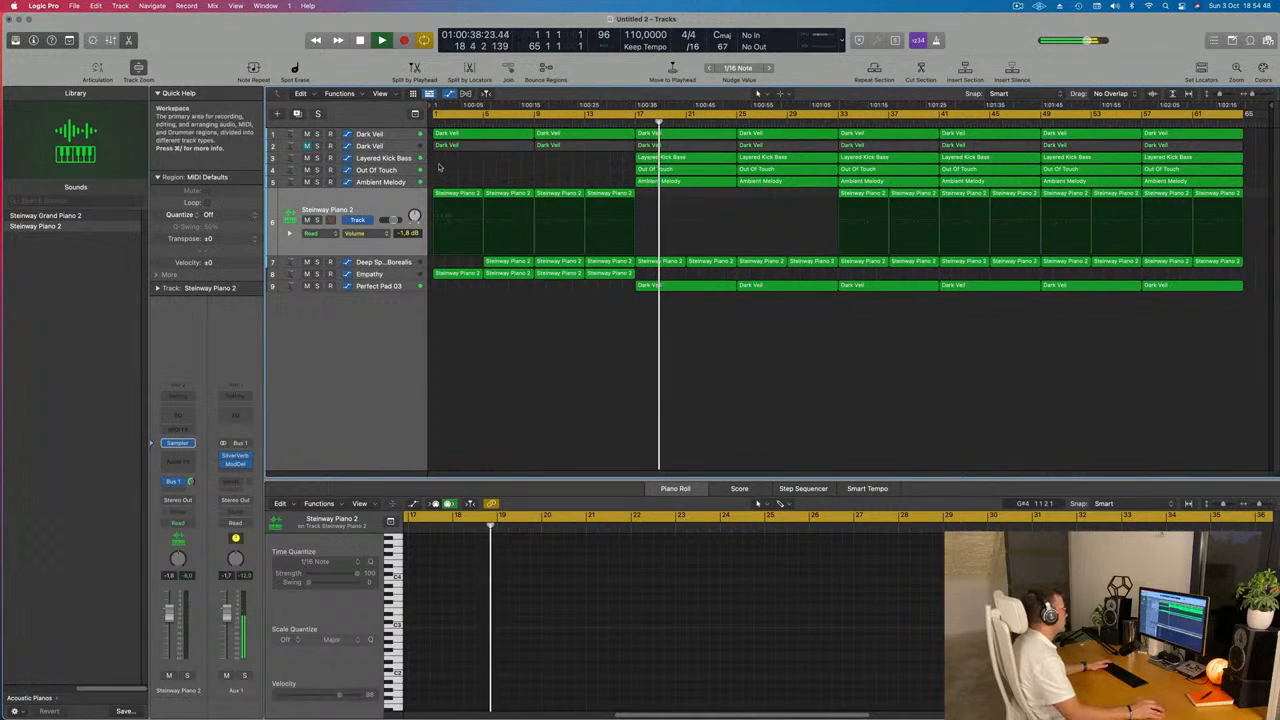
- Reshape the first Dark Veil track's Cutoff automation to peak at 100% at bar 15 and drop to about 0% just before bar 17
key(space)
click(405, 134)
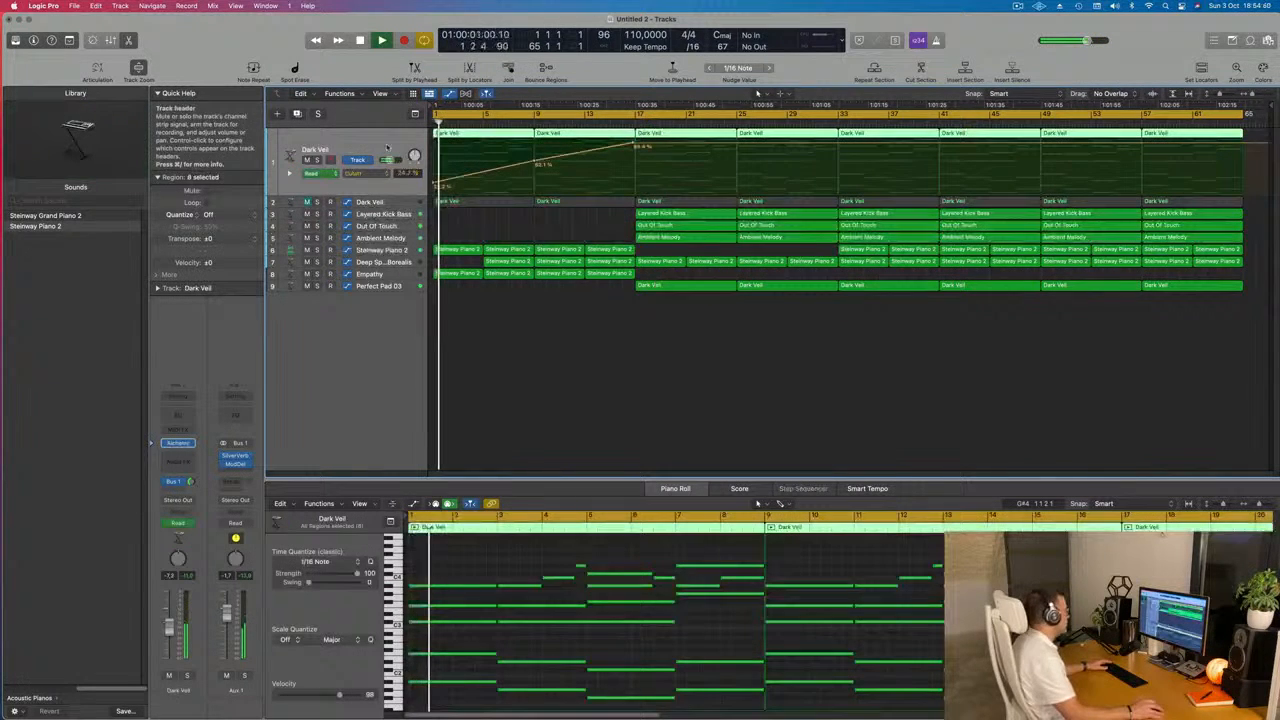
click(618, 147)
drag(633, 143, 633, 193)
drag(618, 145, 611, 140)
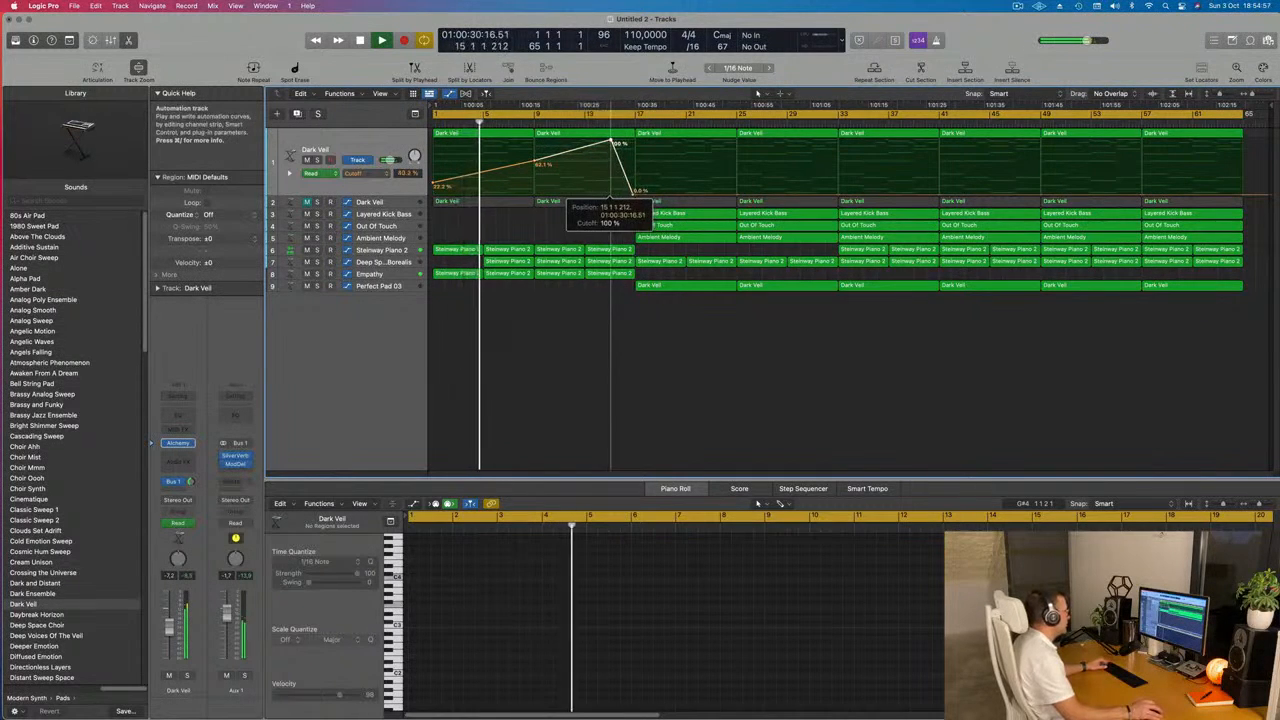
- Rename all regions in the arrangement after their tracks
key(super+a)
right_click(703, 221)
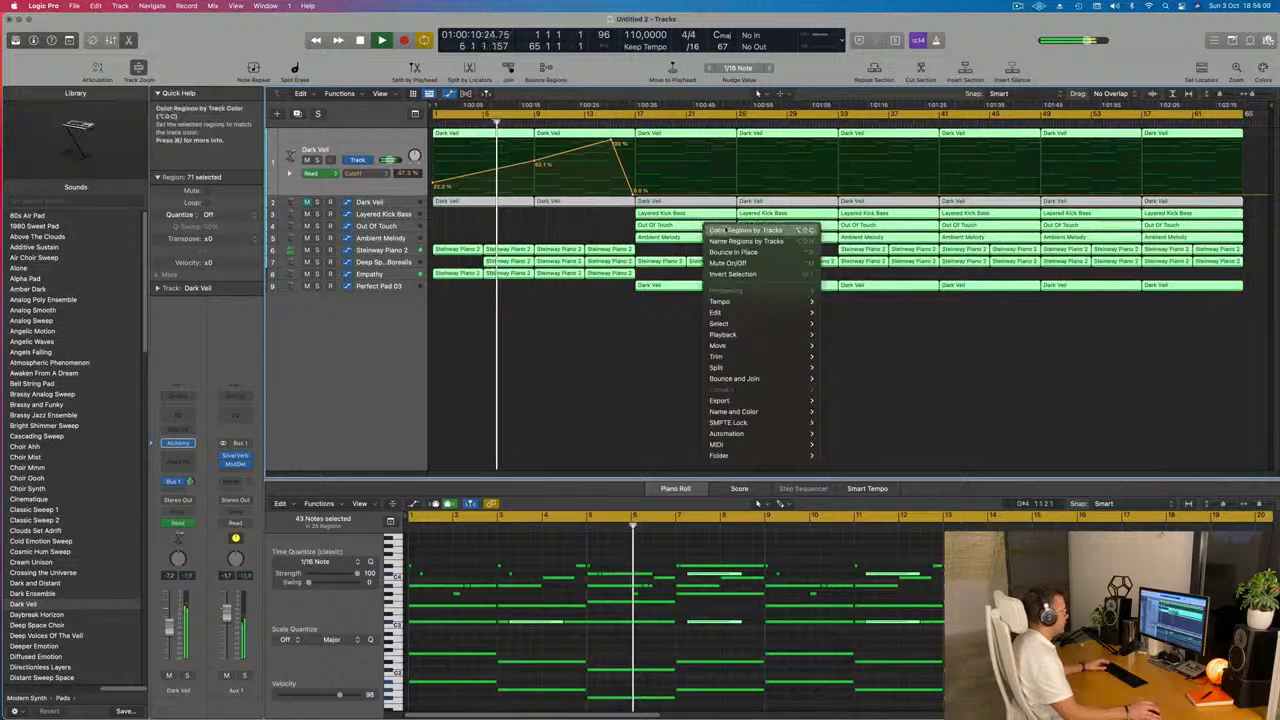
click(750, 240)
click(615, 383)
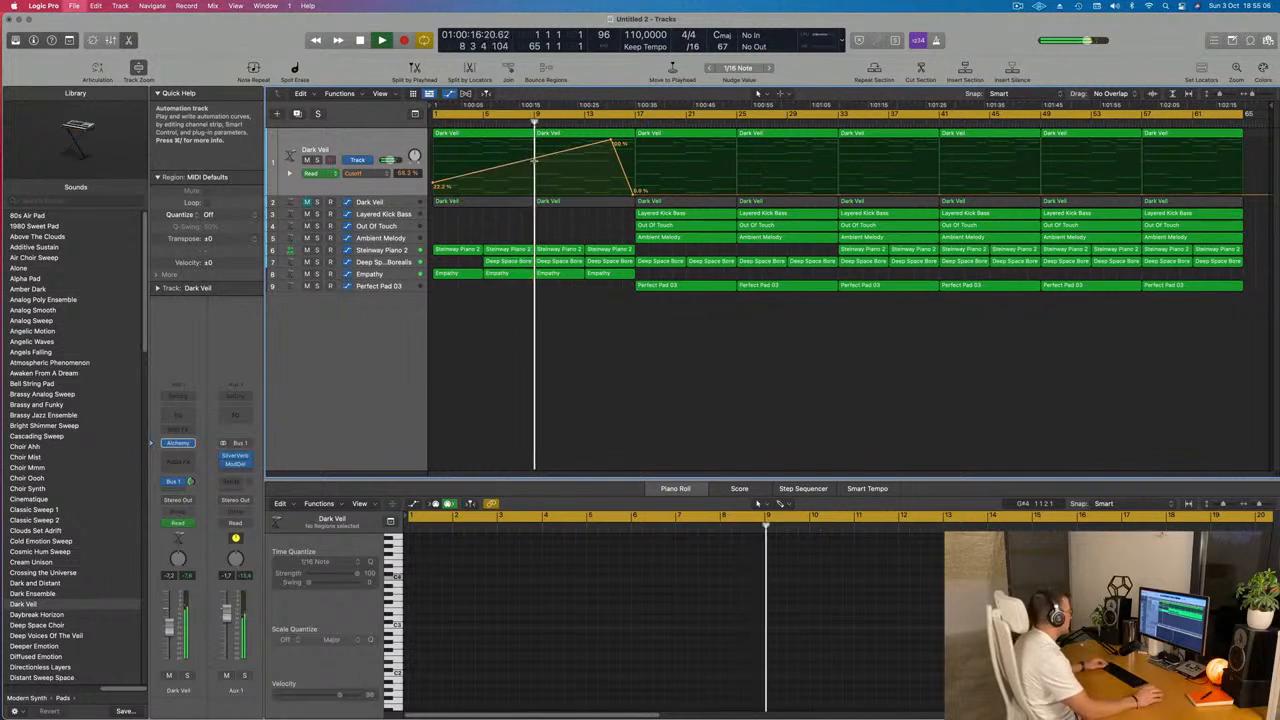
key(super+s)
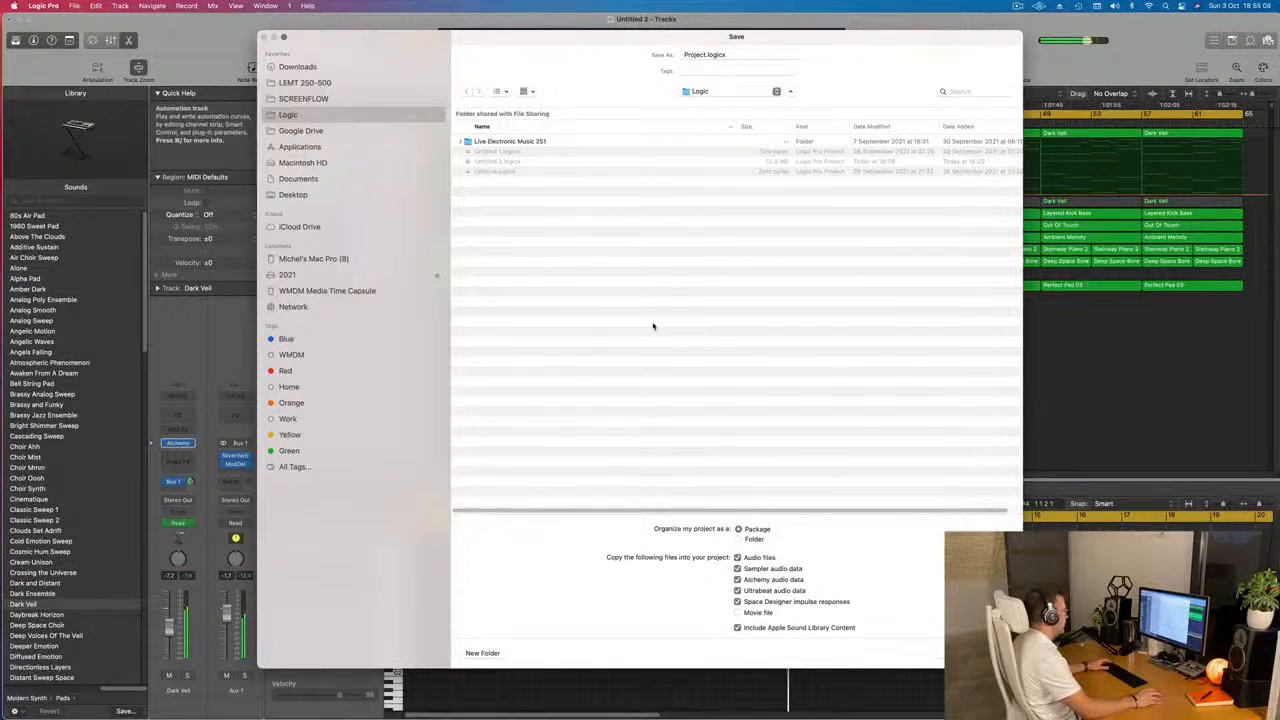
key(Escape)
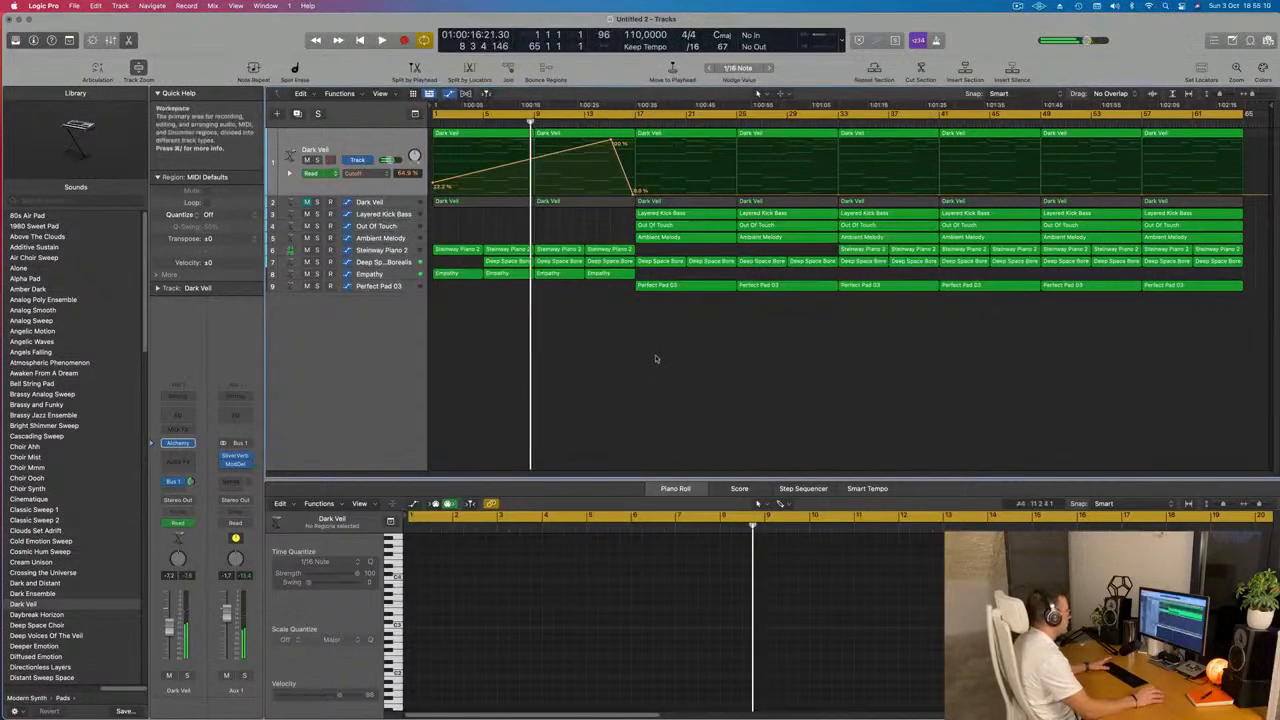
key(Return)
key(space)
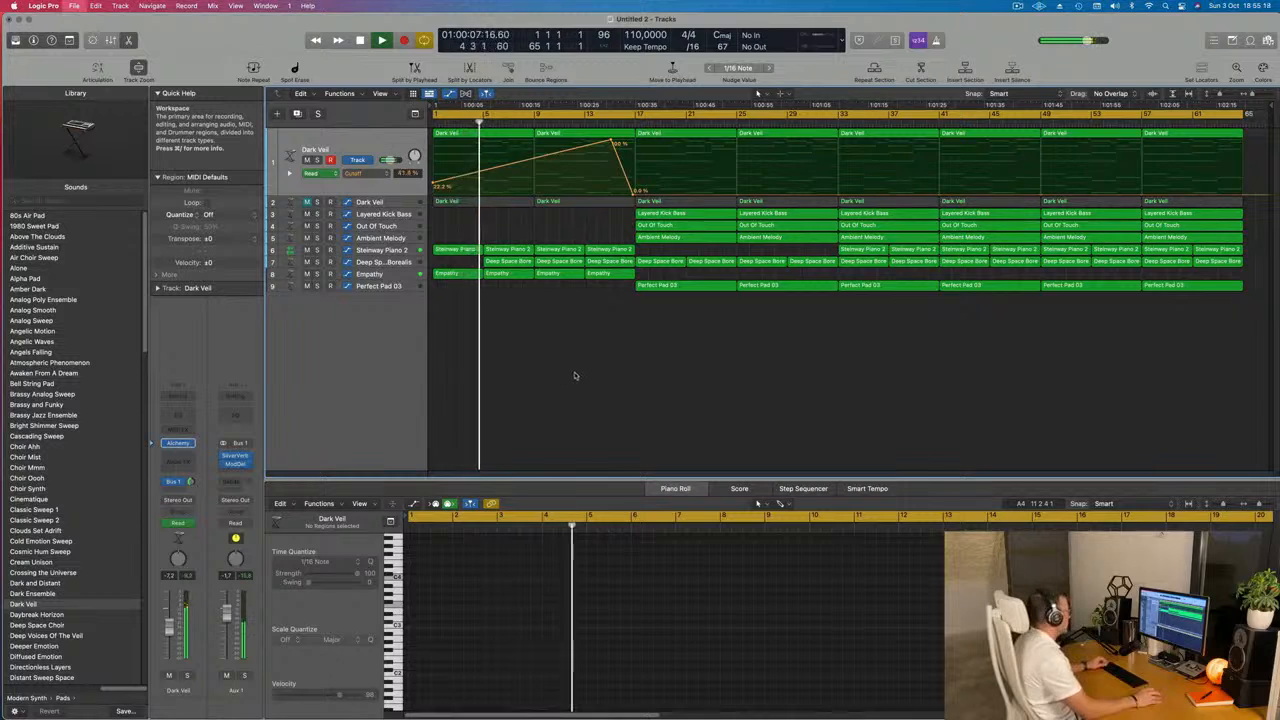
key(super+s)
key(Escape)
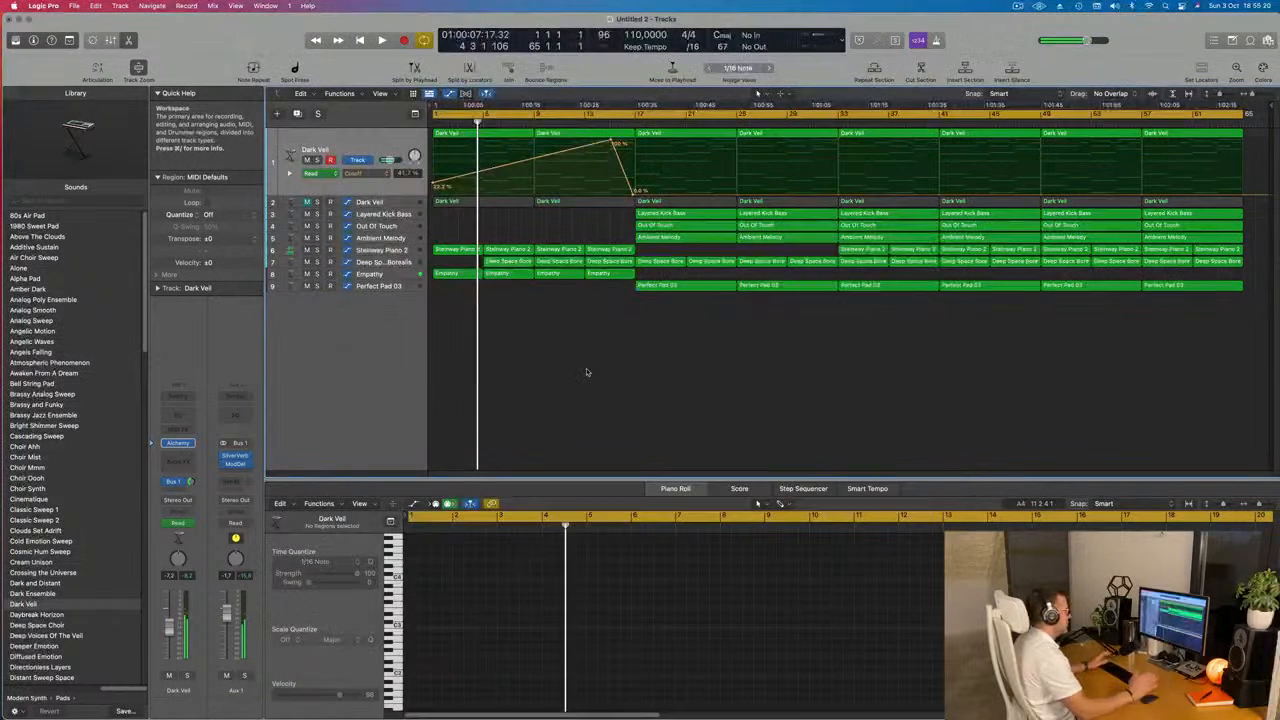
key(Return)
key(space)
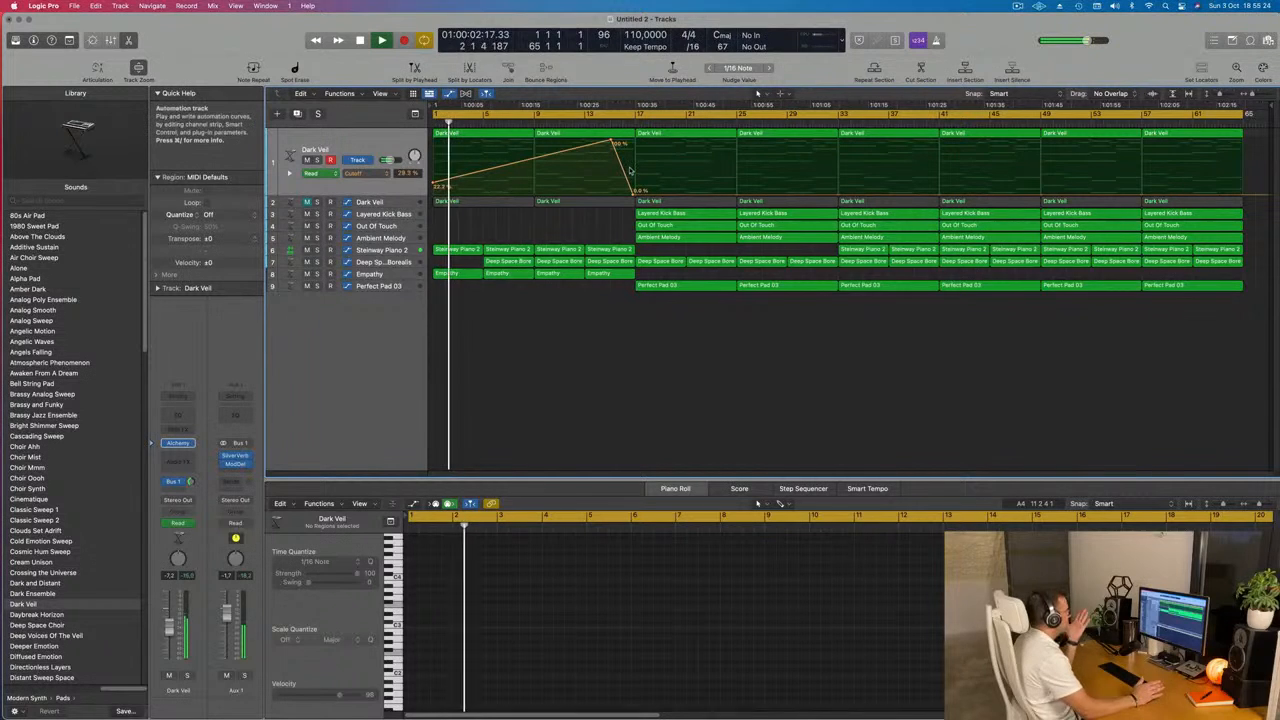
- Audition the arrangement from bar 14 and select four notes in the Steinway Piano 2 region at bar 13
click(594, 122)
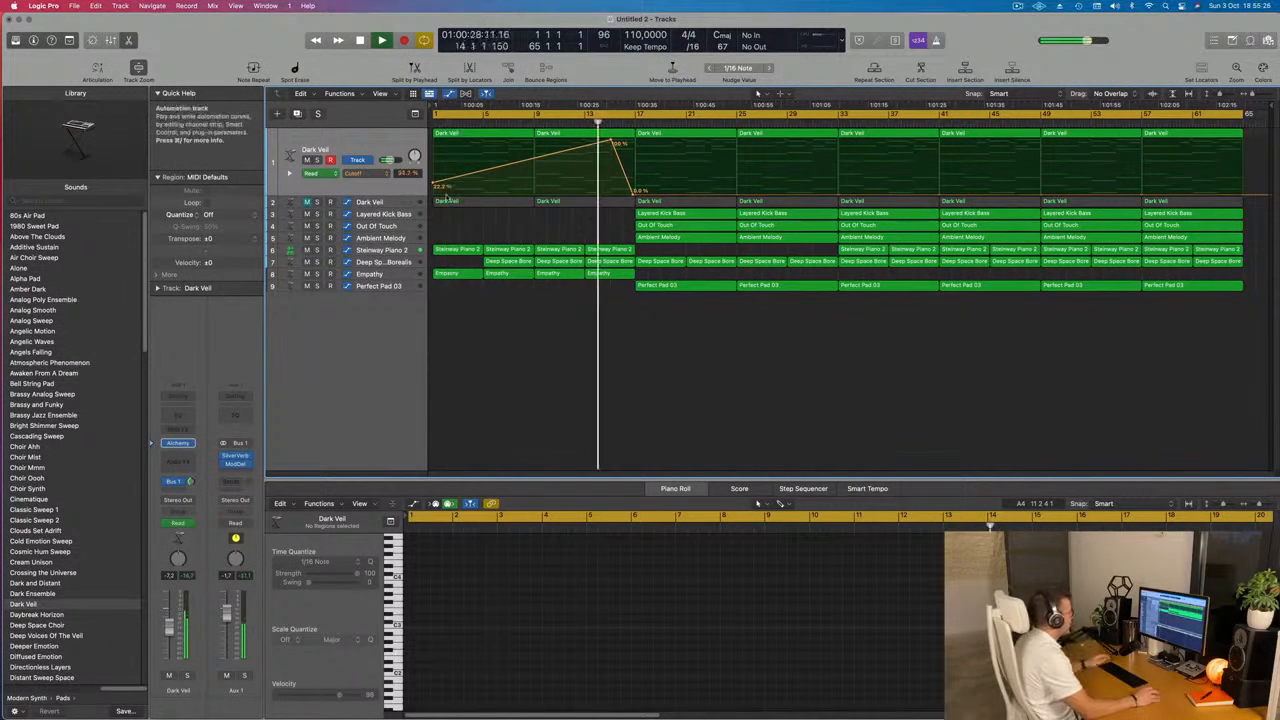
click(400, 274)
click(600, 312)
click(615, 205)
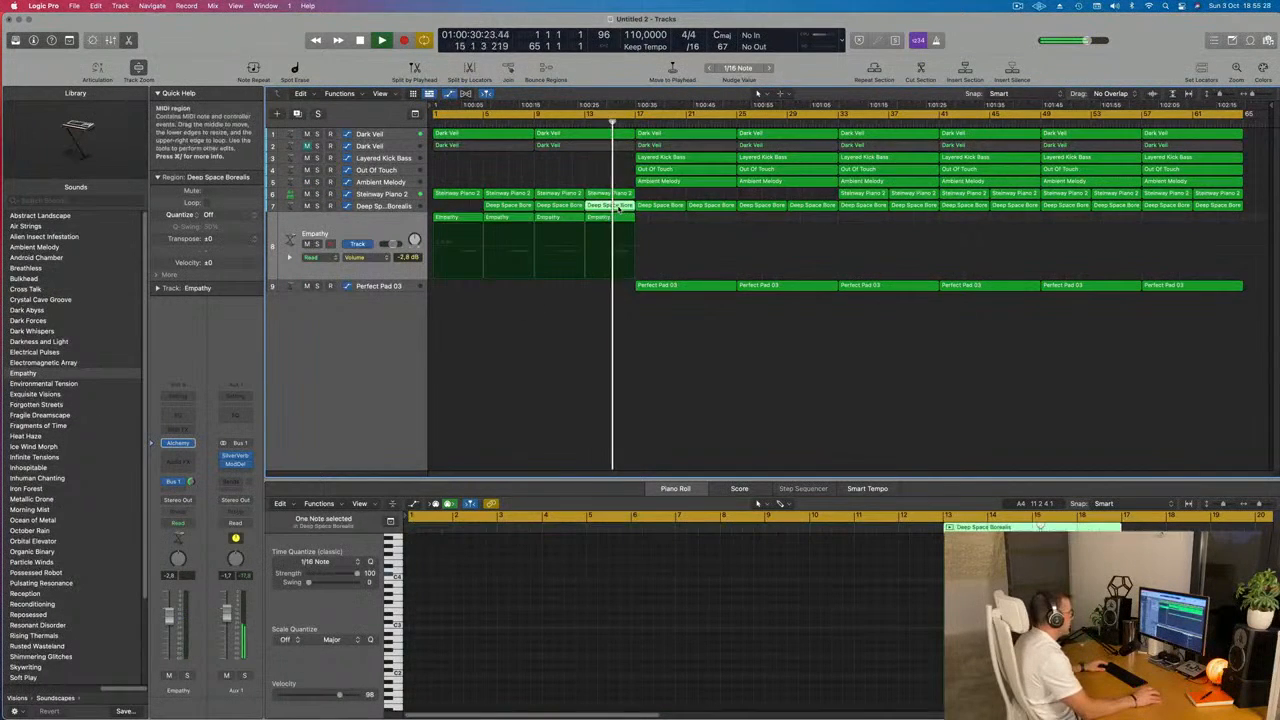
click(611, 194)
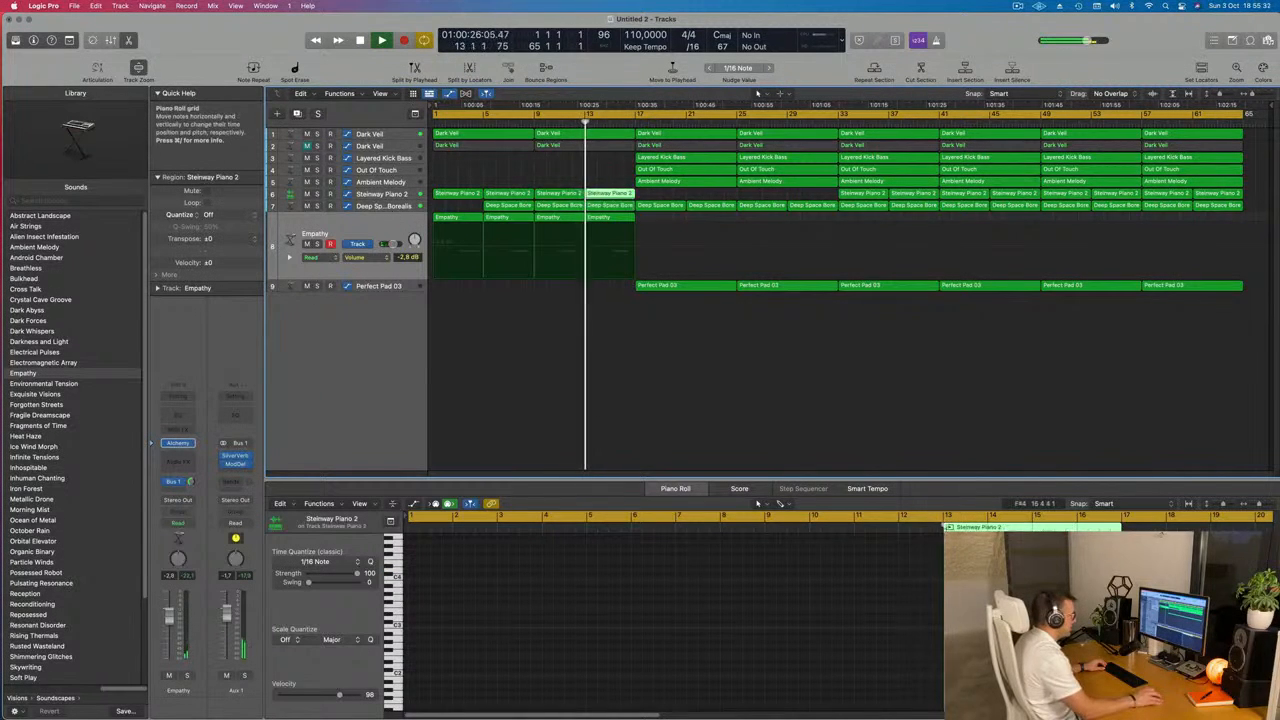
drag(1118, 553, 969, 617)
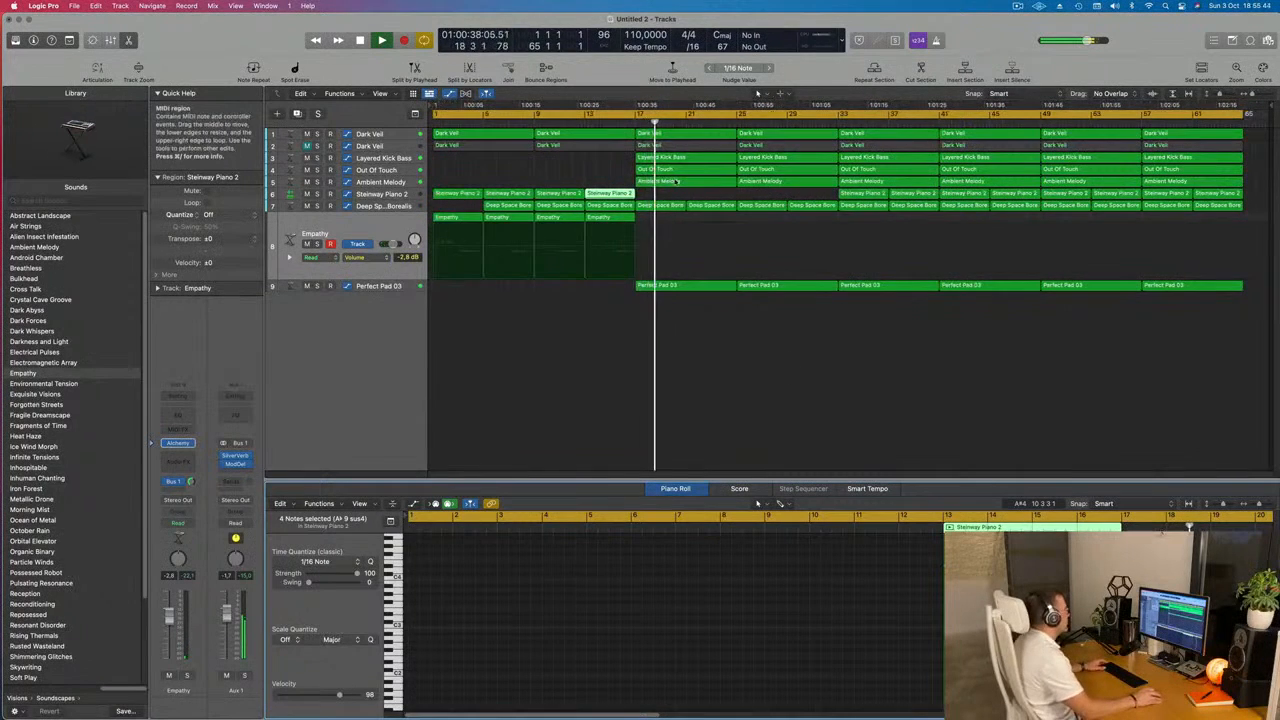
- Compare the section from bar 17 with the Layered Kick Bass track muted and unmuted, replaying from just before that bar
click(397, 159)
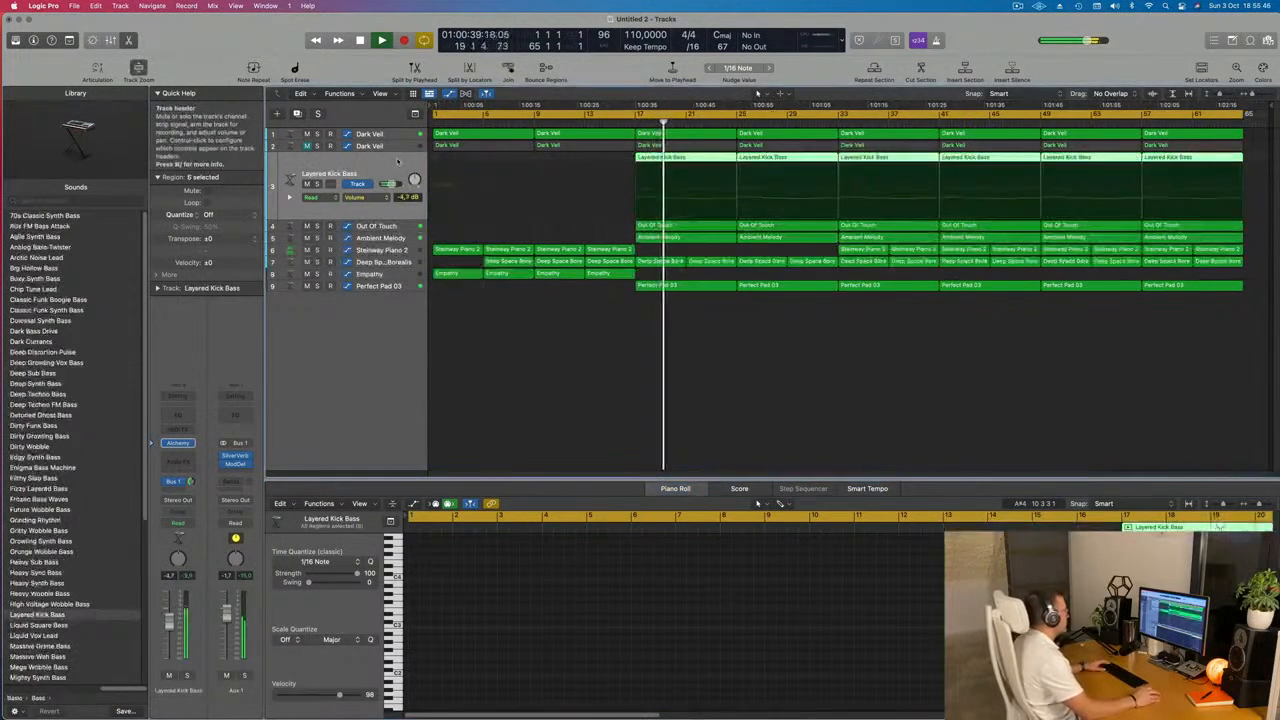
click(307, 184)
click(307, 184)
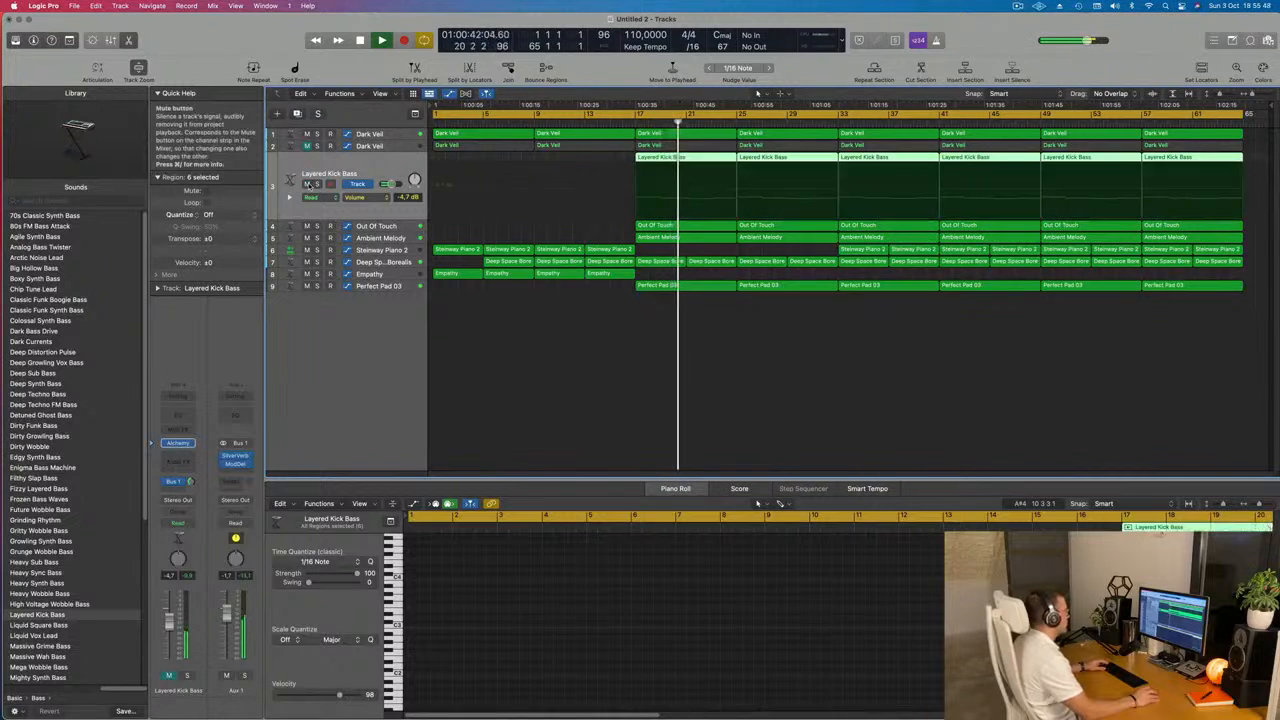
click(623, 122)
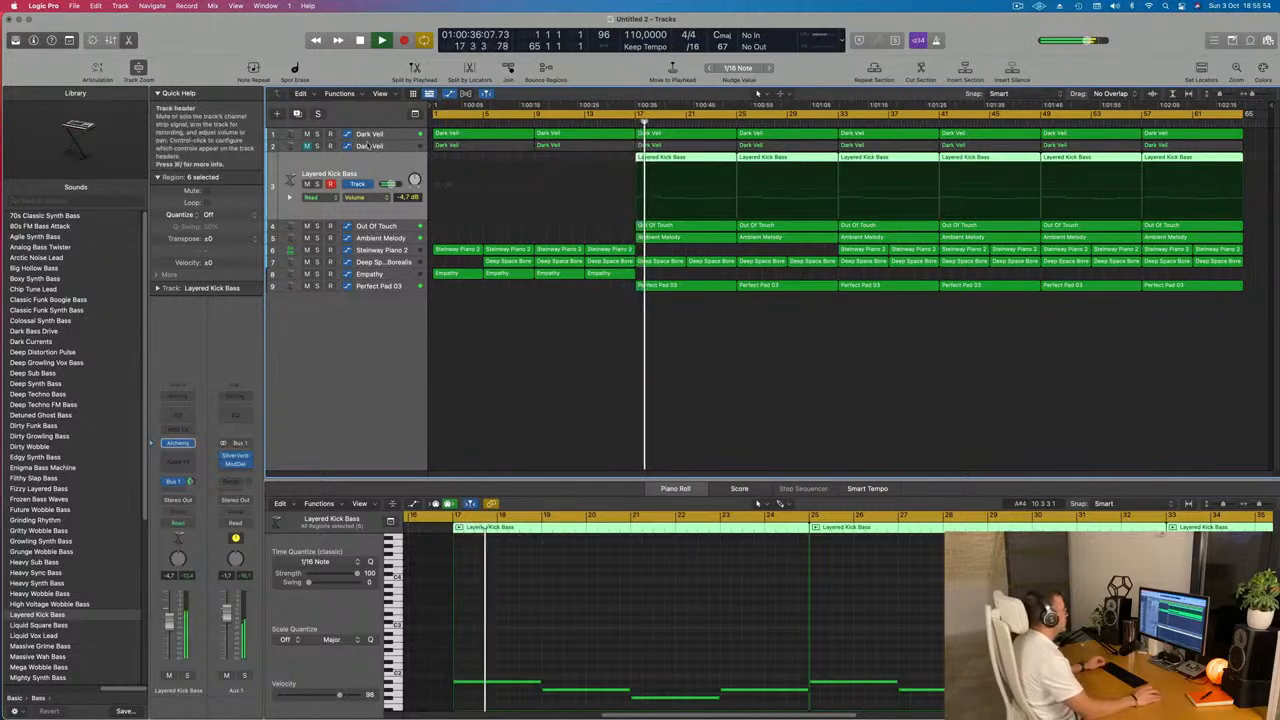
- Unmute the second Dark Veil track, delete its two regions before bar 17, and replay the transition into bar 17
click(369, 147)
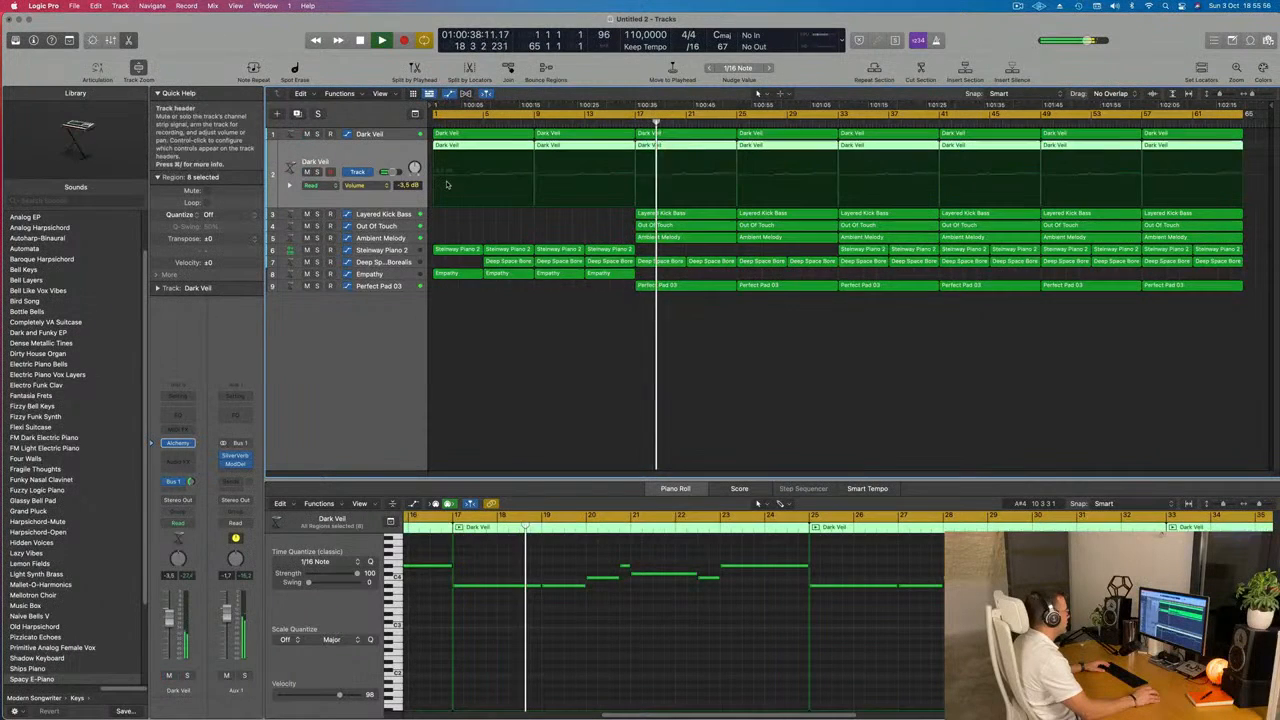
click(497, 222)
click(490, 147)
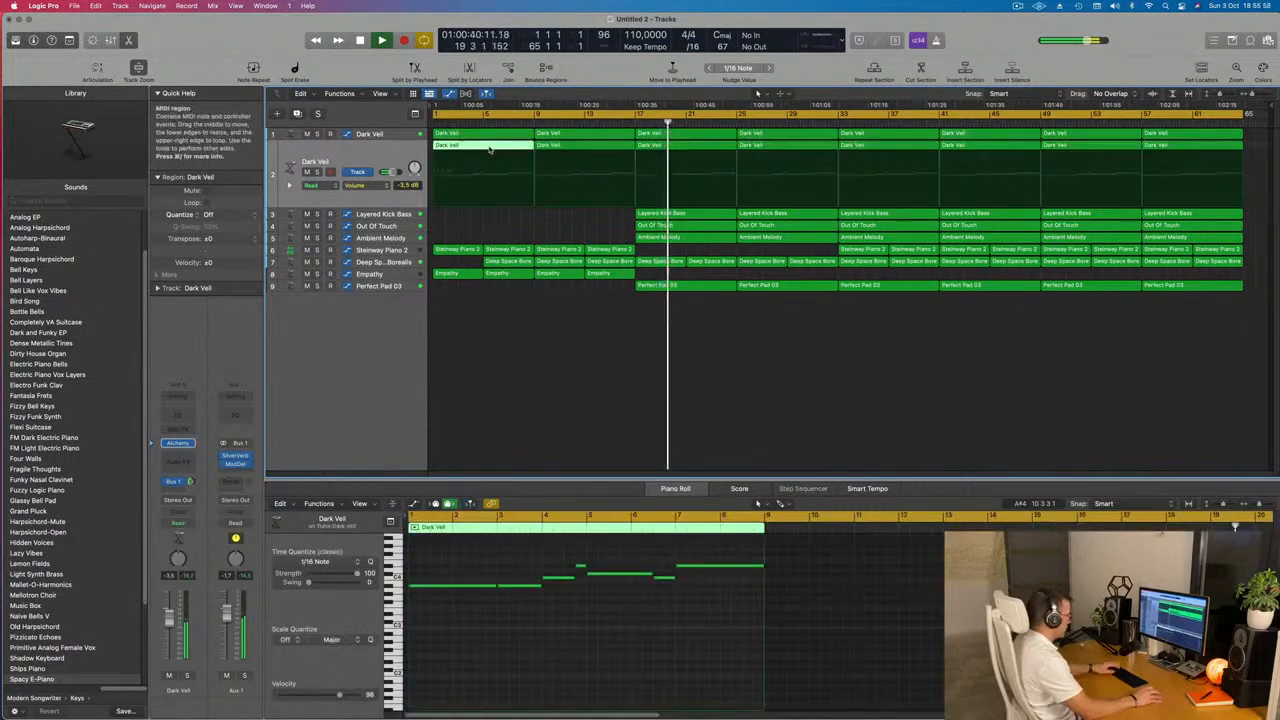
key(Delete)
click(602, 150)
key(Delete)
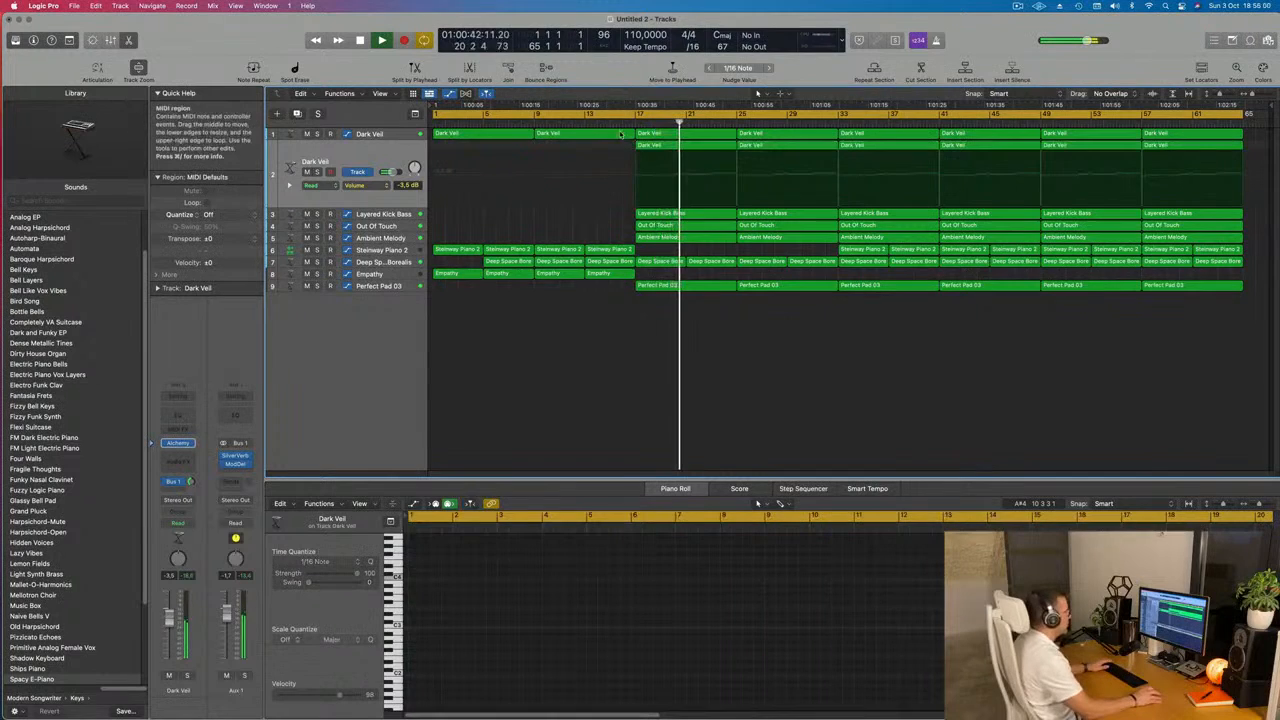
click(620, 121)
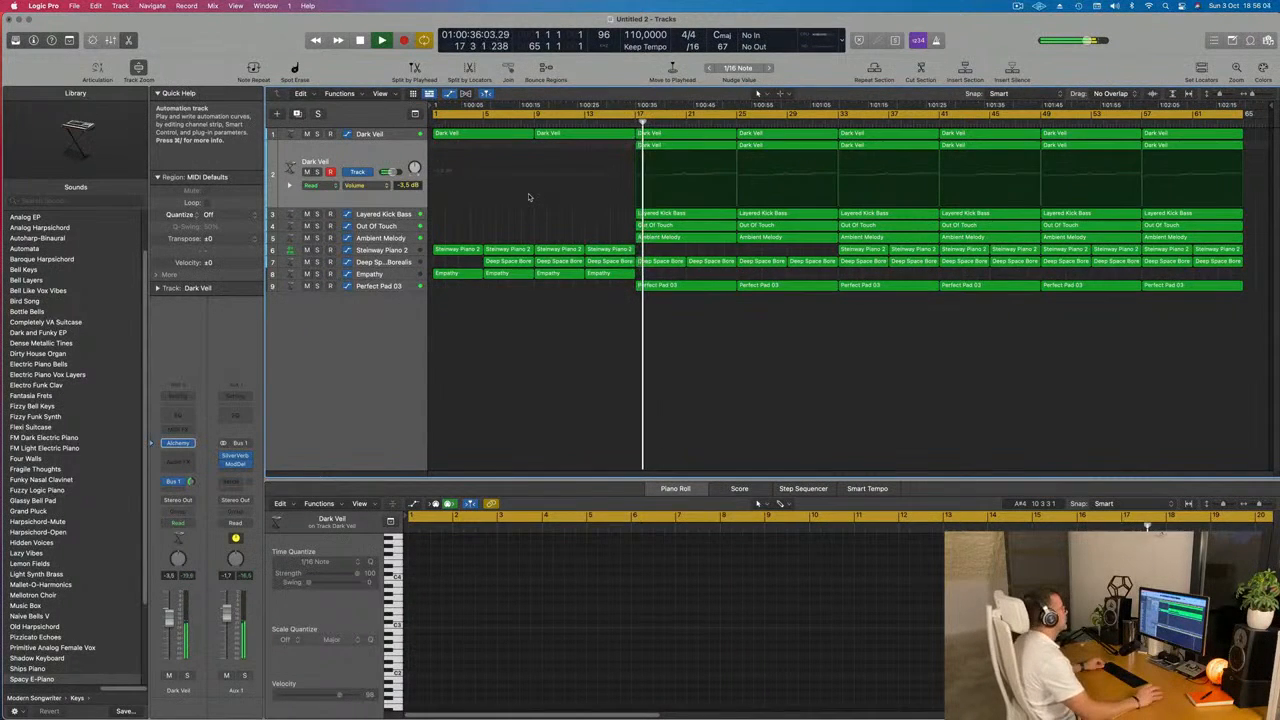
- Duplicate the Steinway Piano 2 track and copy the first Dark Veil track's region at bars 17 to 25 onto the duplicate
scroll(532, 211, up, 5)
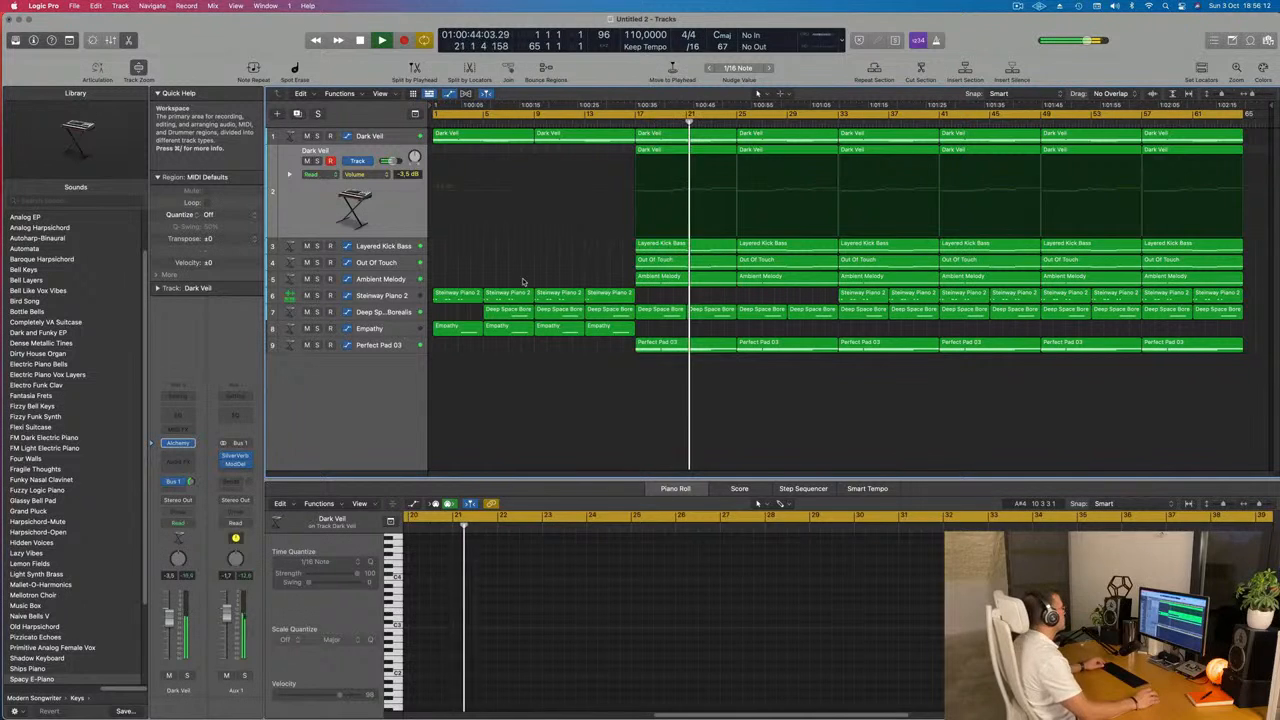
click(388, 297)
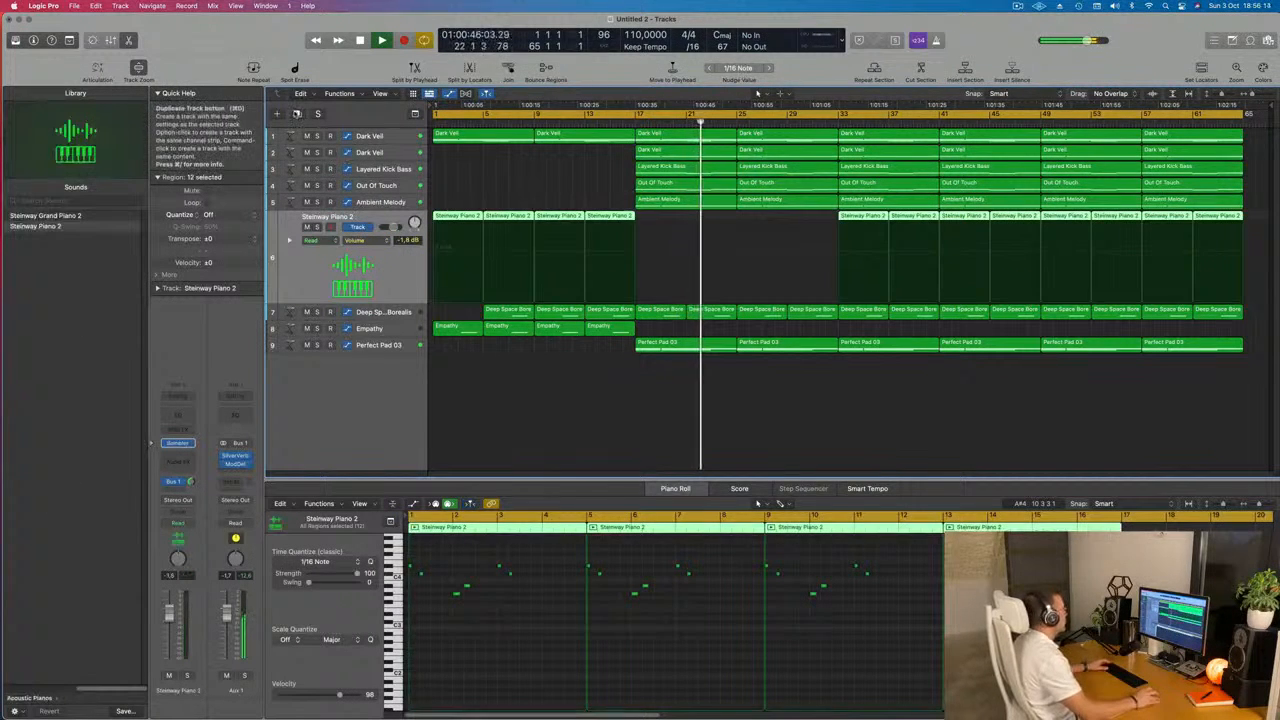
click(296, 113)
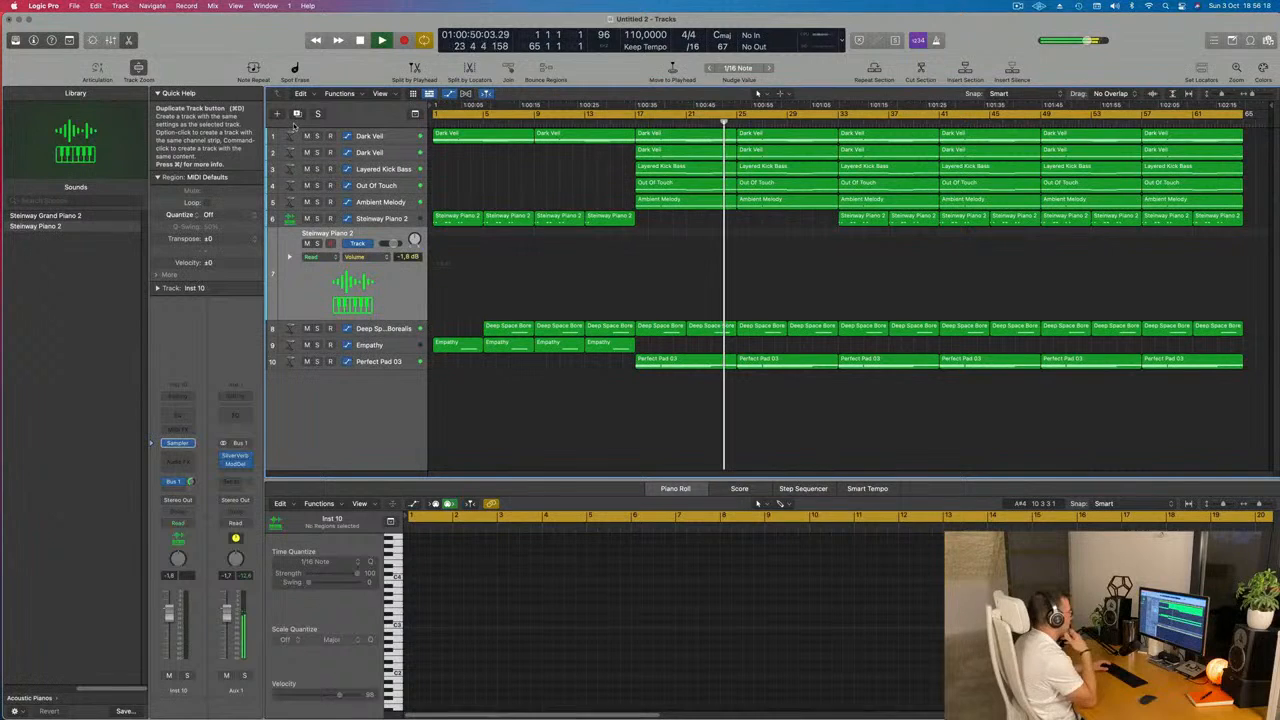
click(680, 166)
click(680, 151)
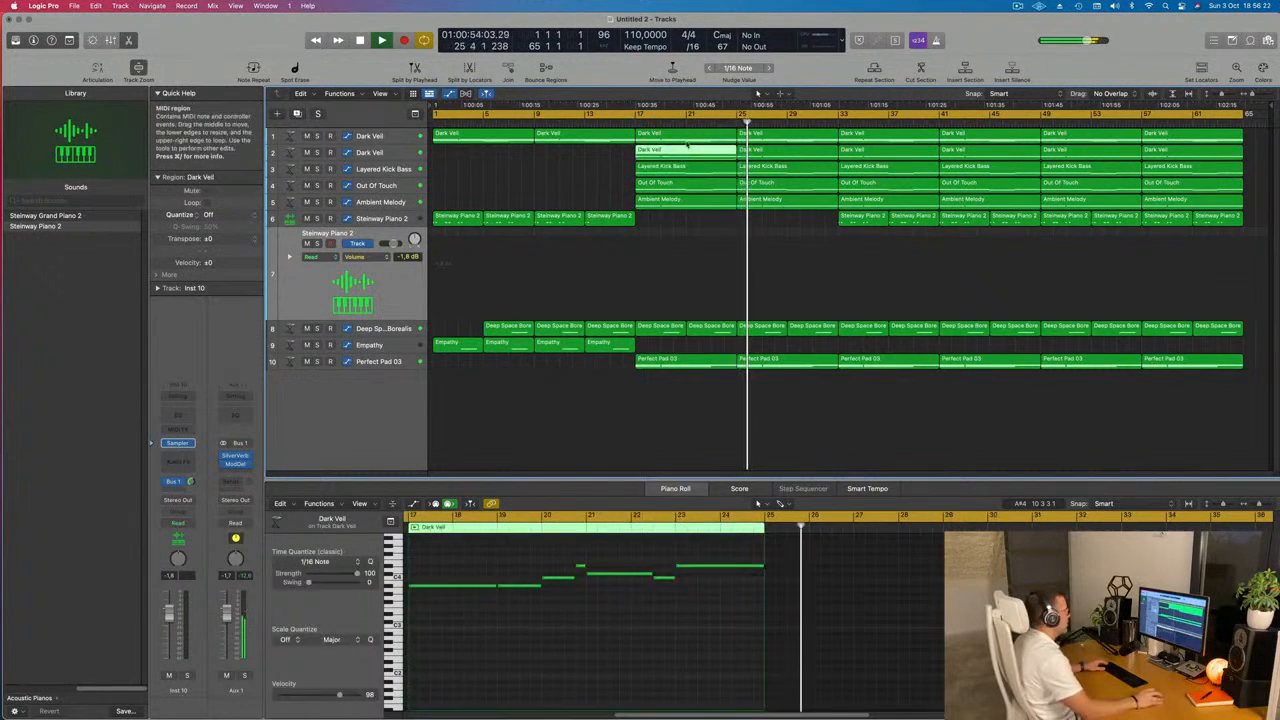
click(687, 136)
drag(687, 136, 688, 256)
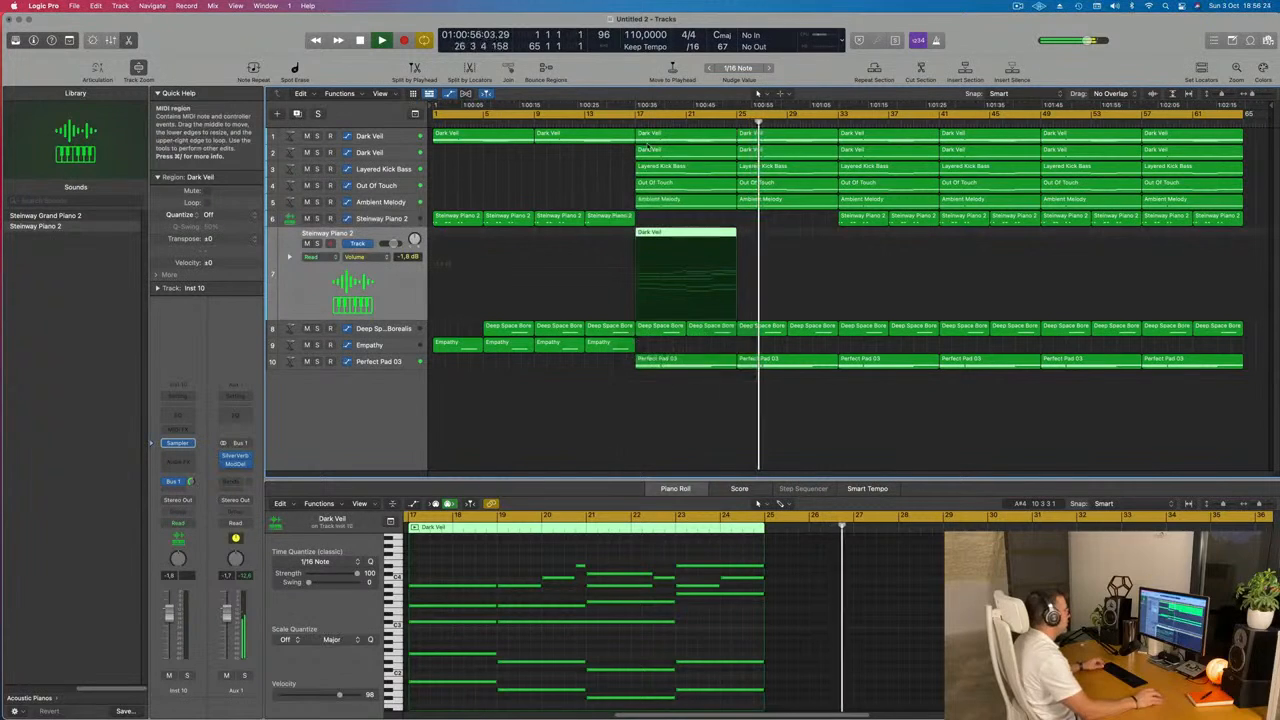
- Play from just before bar 17 and lower the duplicated Steinway Piano 2 track's volume to about -9.4 dB
click(623, 121)
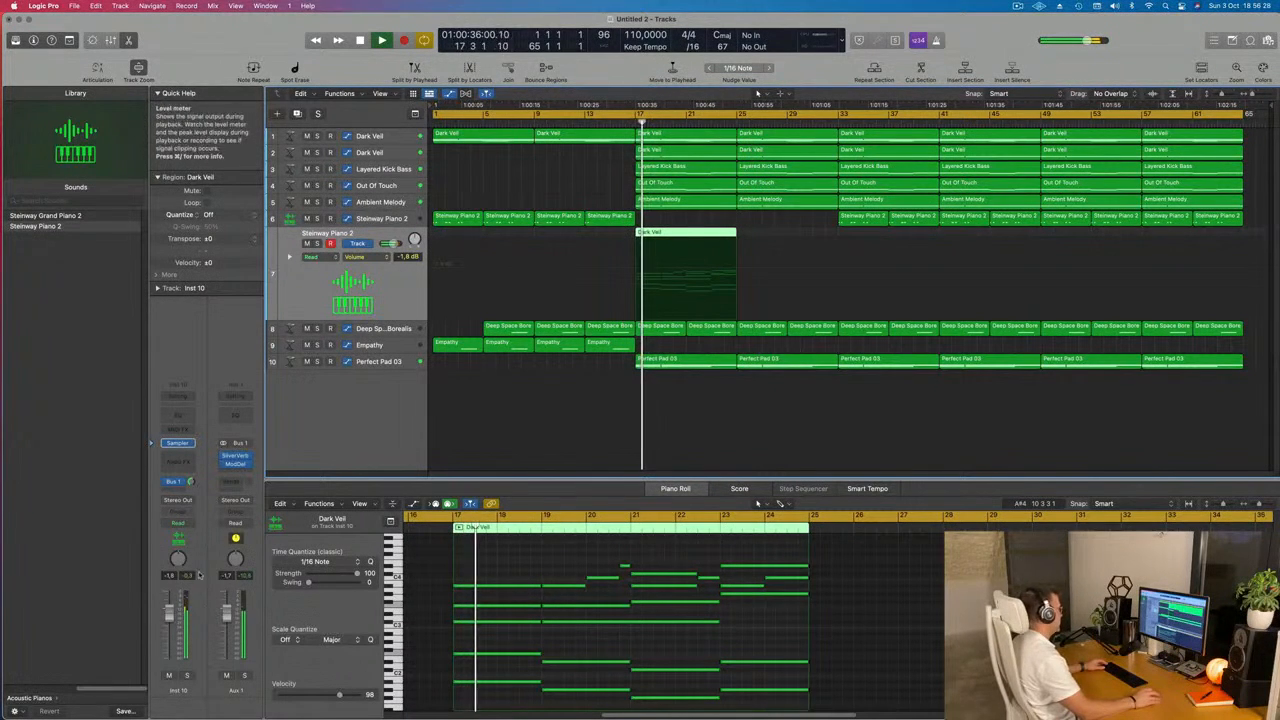
drag(169, 612, 169, 646)
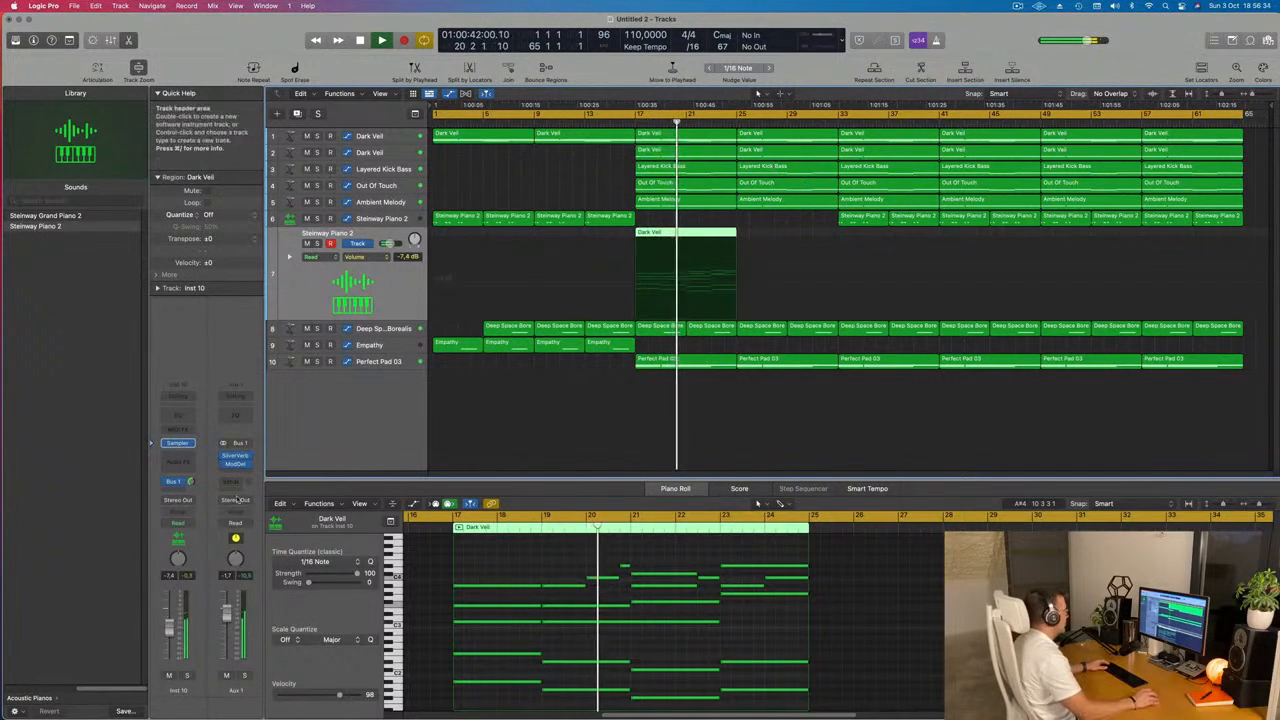
drag(170, 632, 170, 630)
- Set the cycle range to bars 17 to 25 and restart playback from its beginning
scroll(600, 600, down, 4)
key(Return)
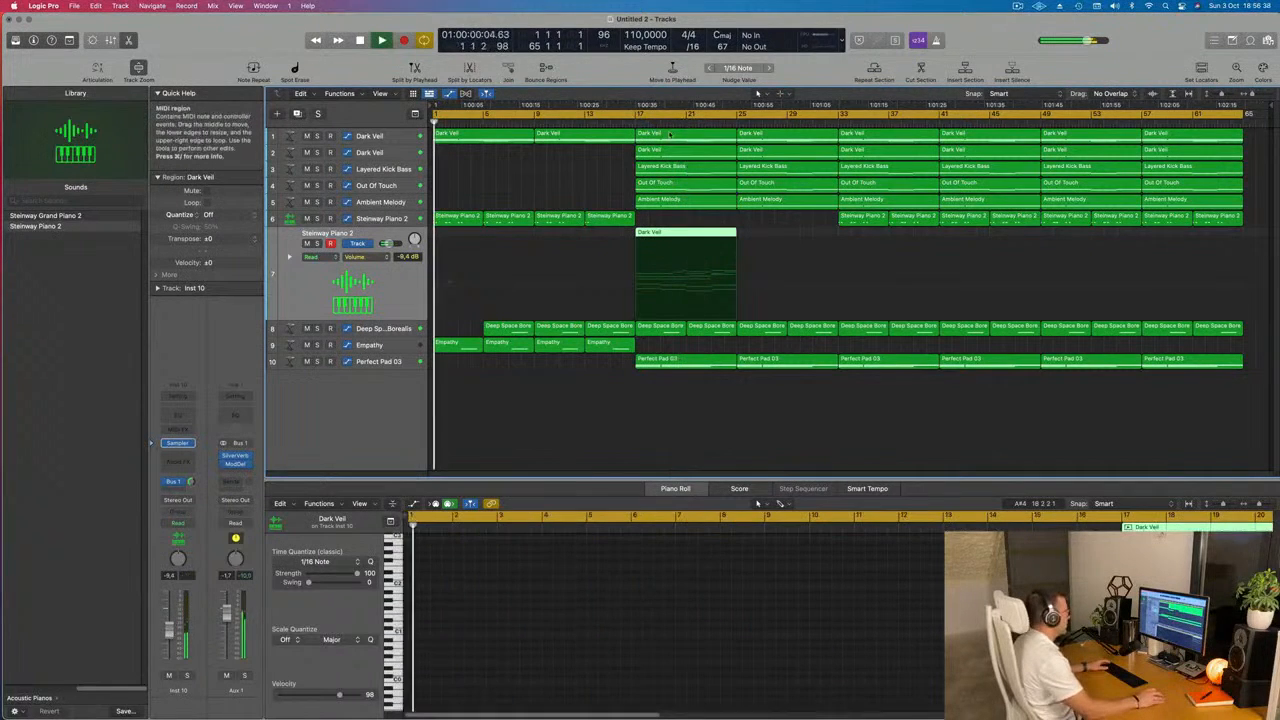
click(643, 115)
drag(640, 115, 738, 121)
key(Return)
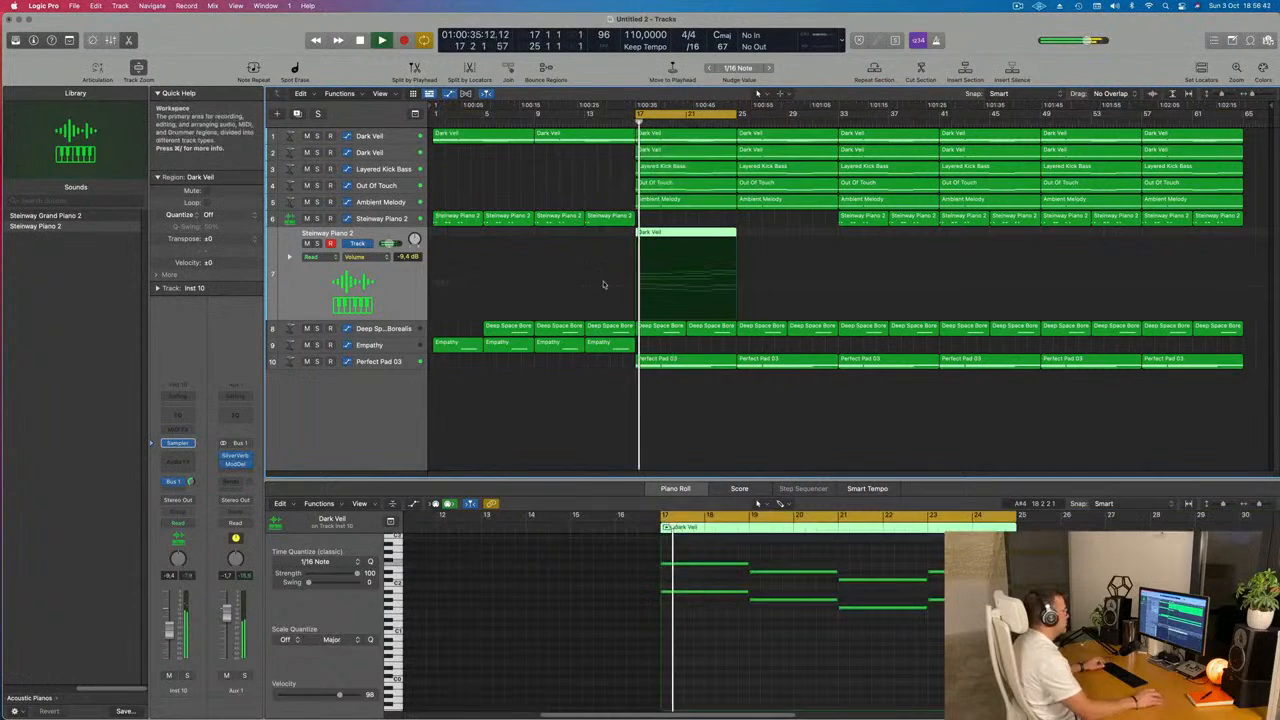
- Delete the upper notes from the Dark Veil region on the duplicated piano track, keeping only the low notes, and replay the loop
scroll(683, 600, up, 5)
scroll(700, 600, down, 2)
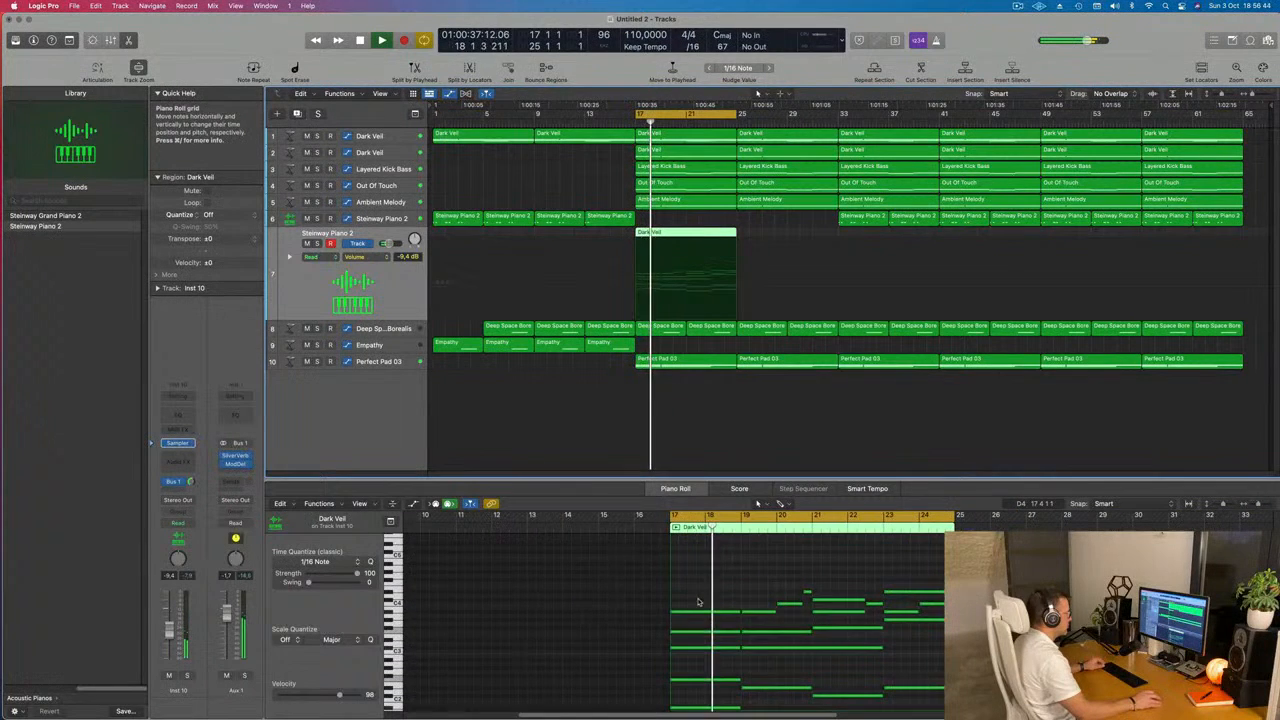
drag(705, 586, 905, 668)
key(Delete)
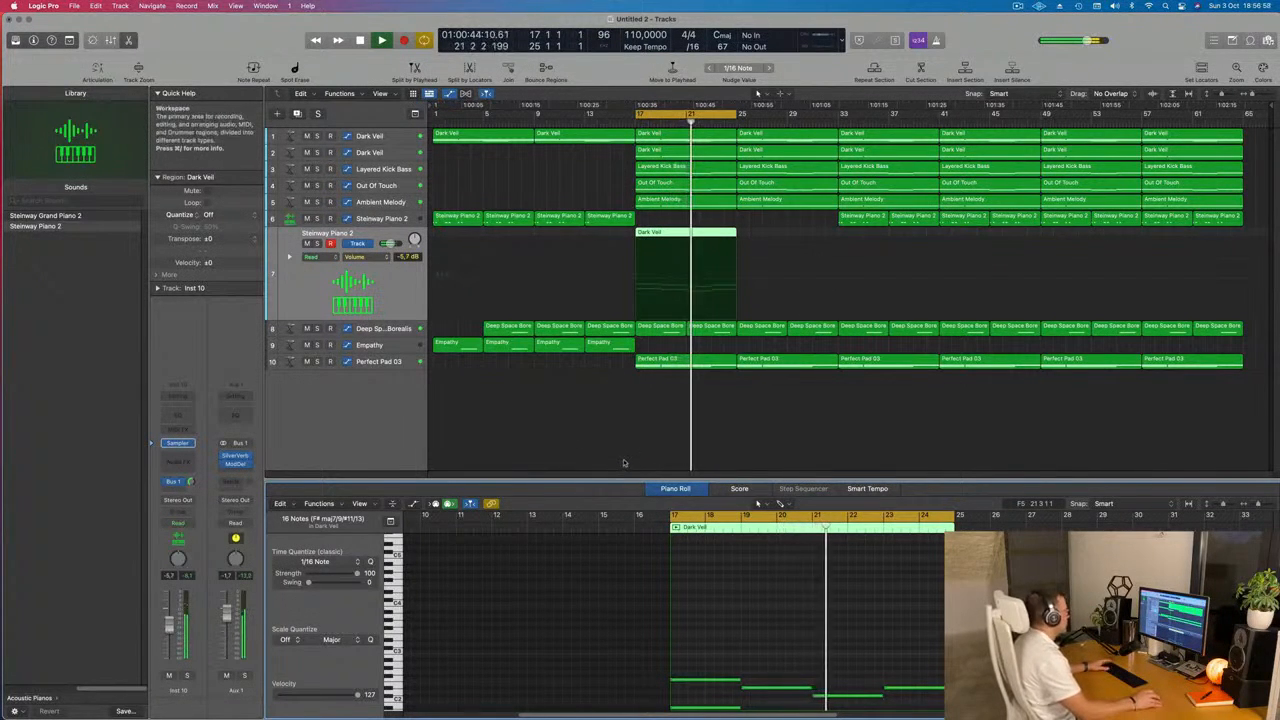
key(space)
key(space)
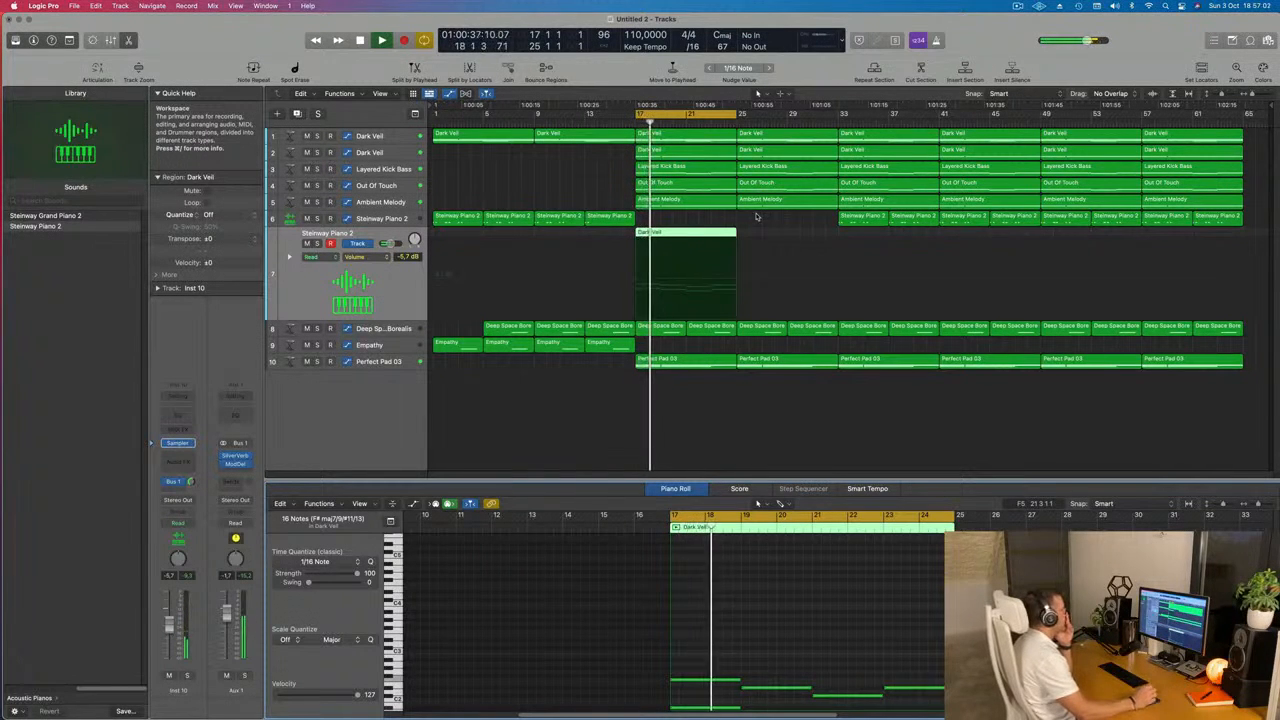
- Listen to the Ambient Melody track in solo, turn solo off, and select the second Dark Veil track
click(390, 203)
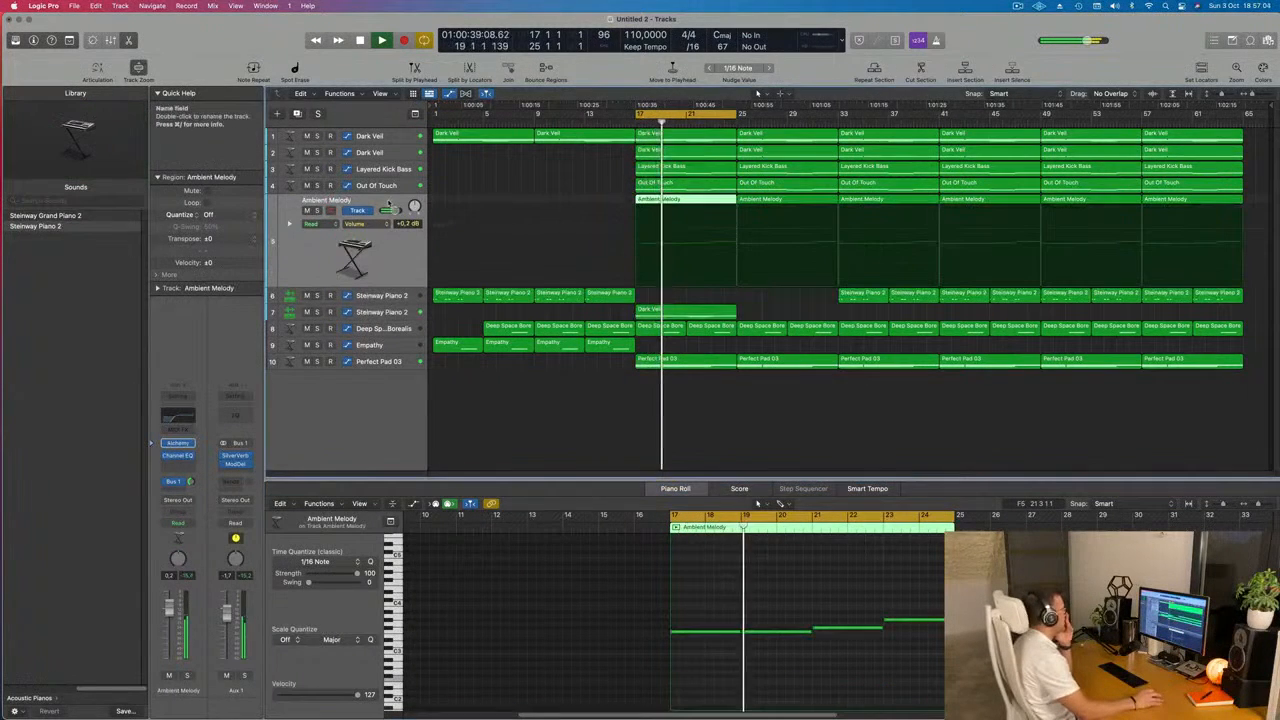
click(317, 211)
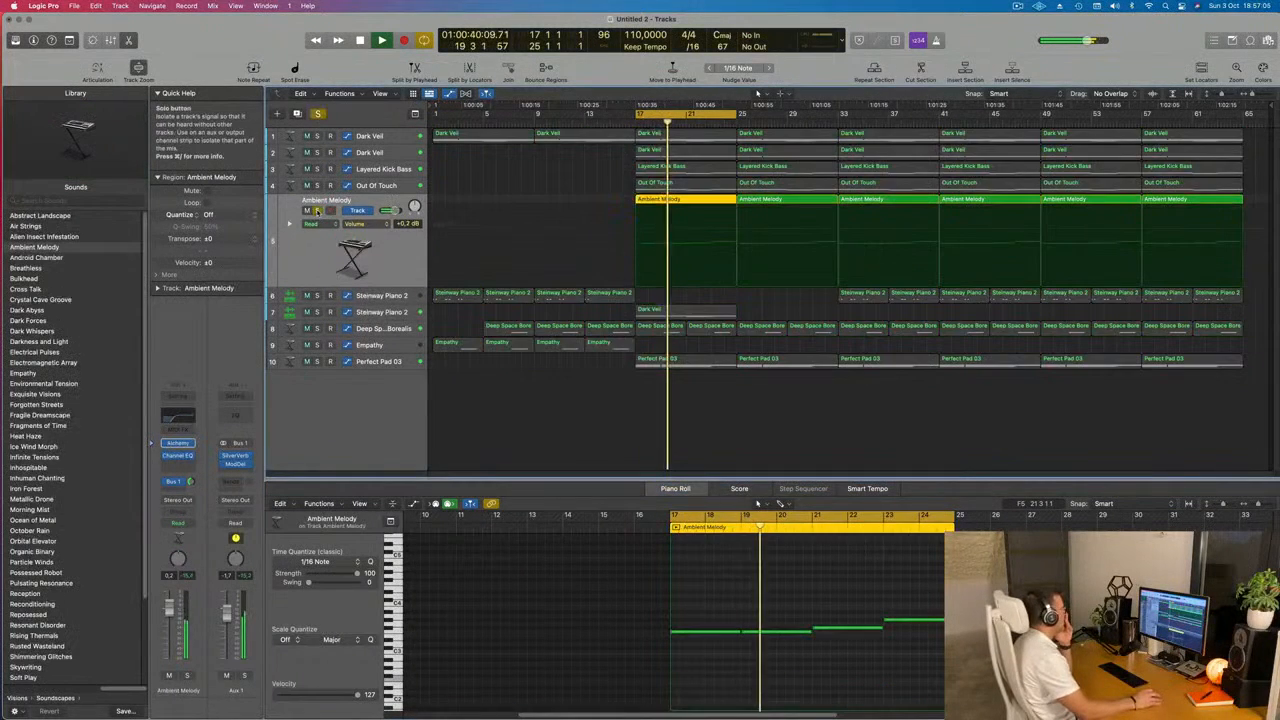
click(317, 211)
key(Up)
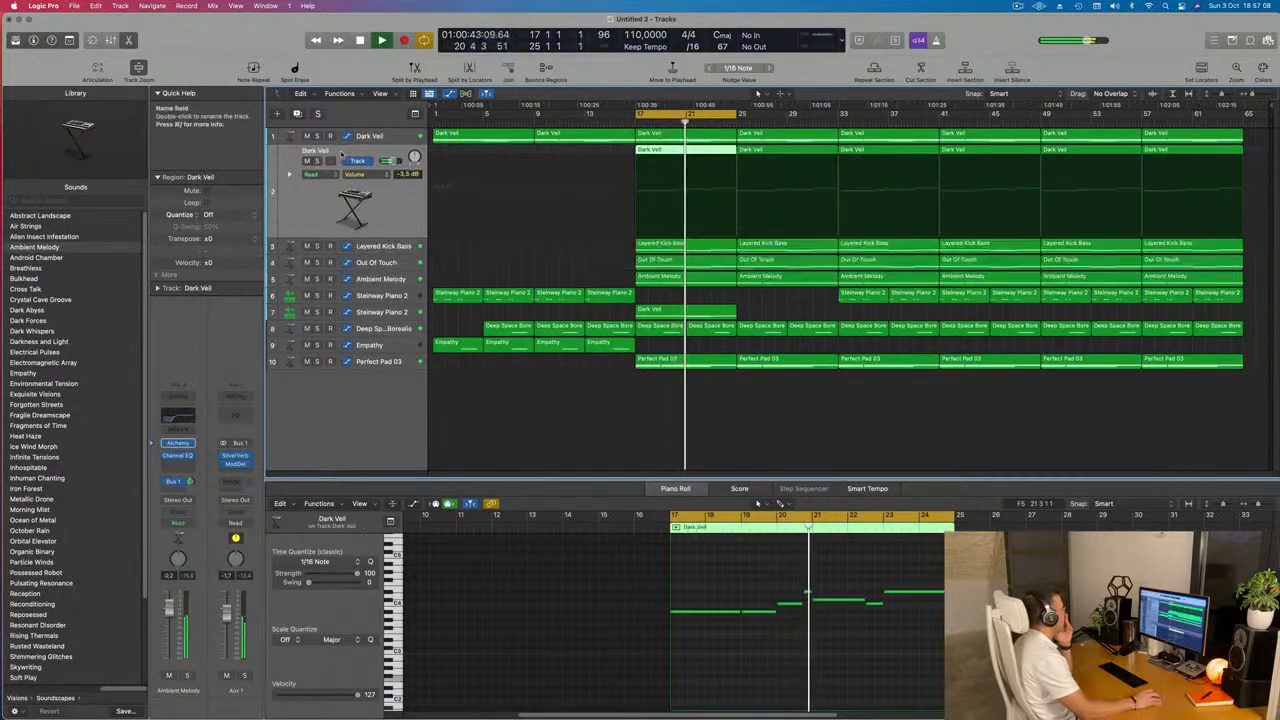
- Listen to the second and the first Dark Veil tracks in solo one after the other, turning solo off each time
click(318, 161)
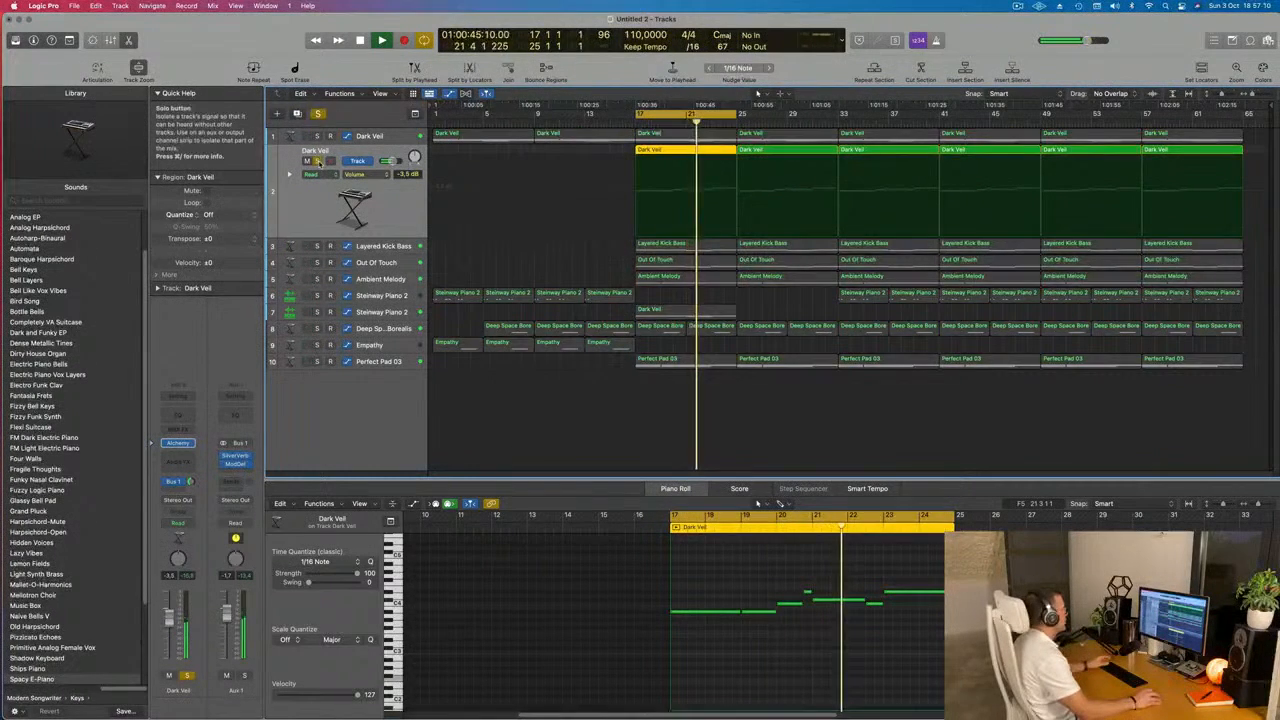
click(318, 161)
click(317, 136)
click(317, 136)
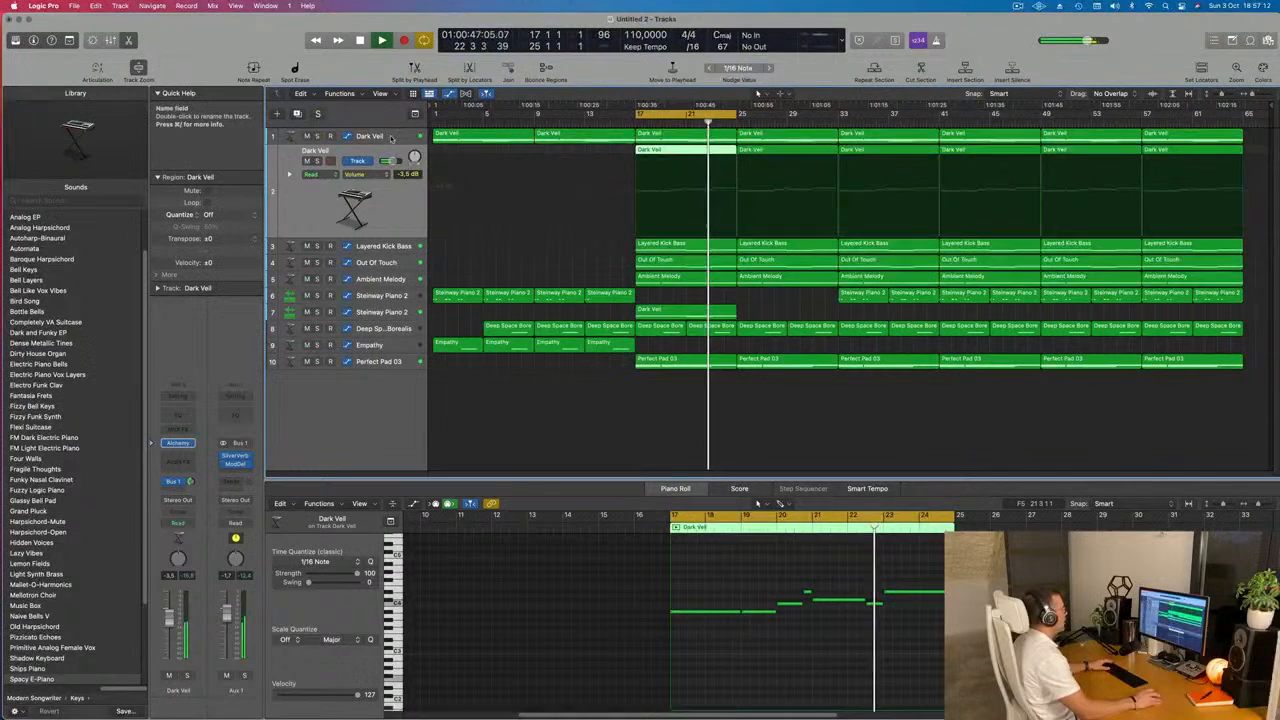
- On the first Dark Veil track, place the cutoff automation's 0 % point just before bar 17 and add a 100 % point at bar 17
click(402, 138)
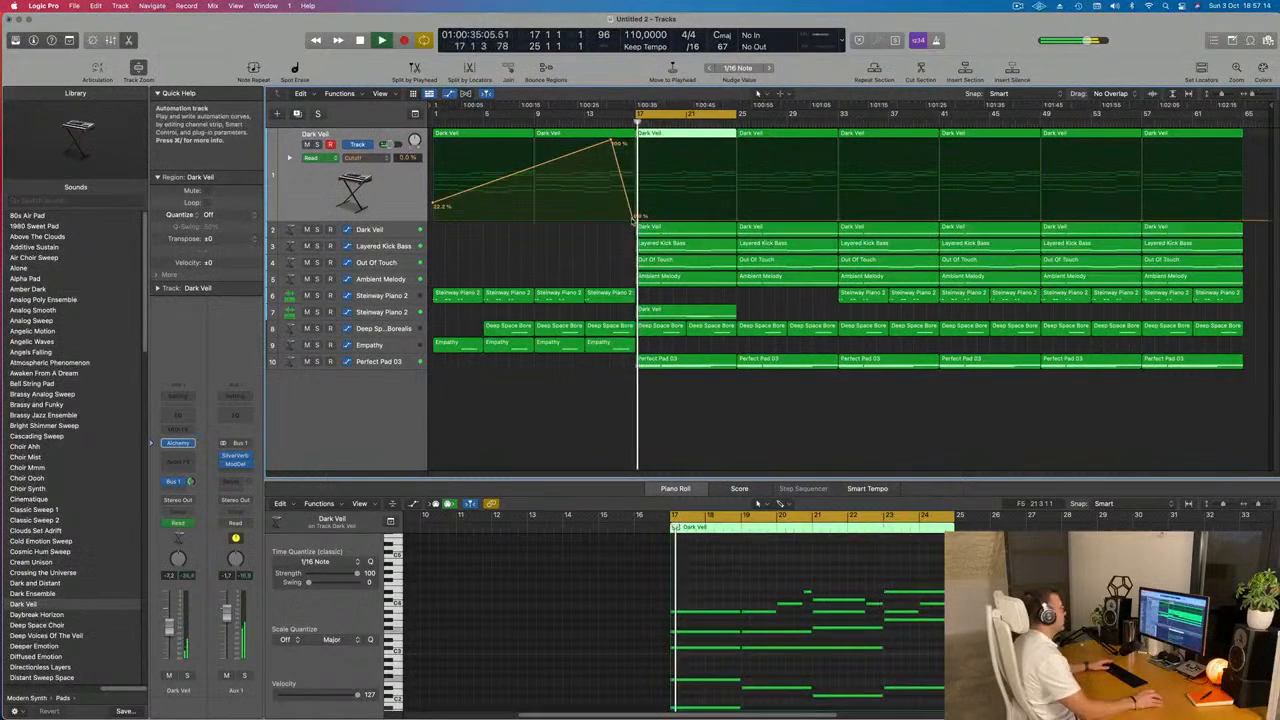
drag(633, 218, 636, 219)
key(space)
key(space)
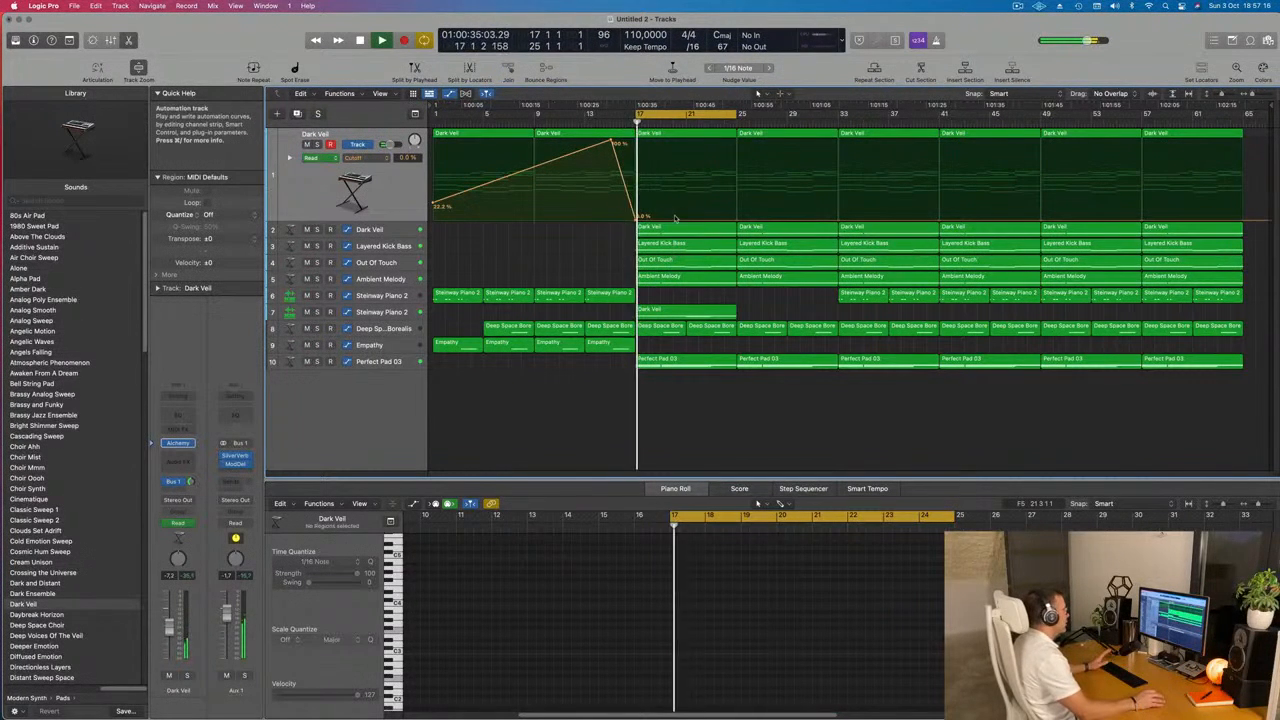
click(645, 143)
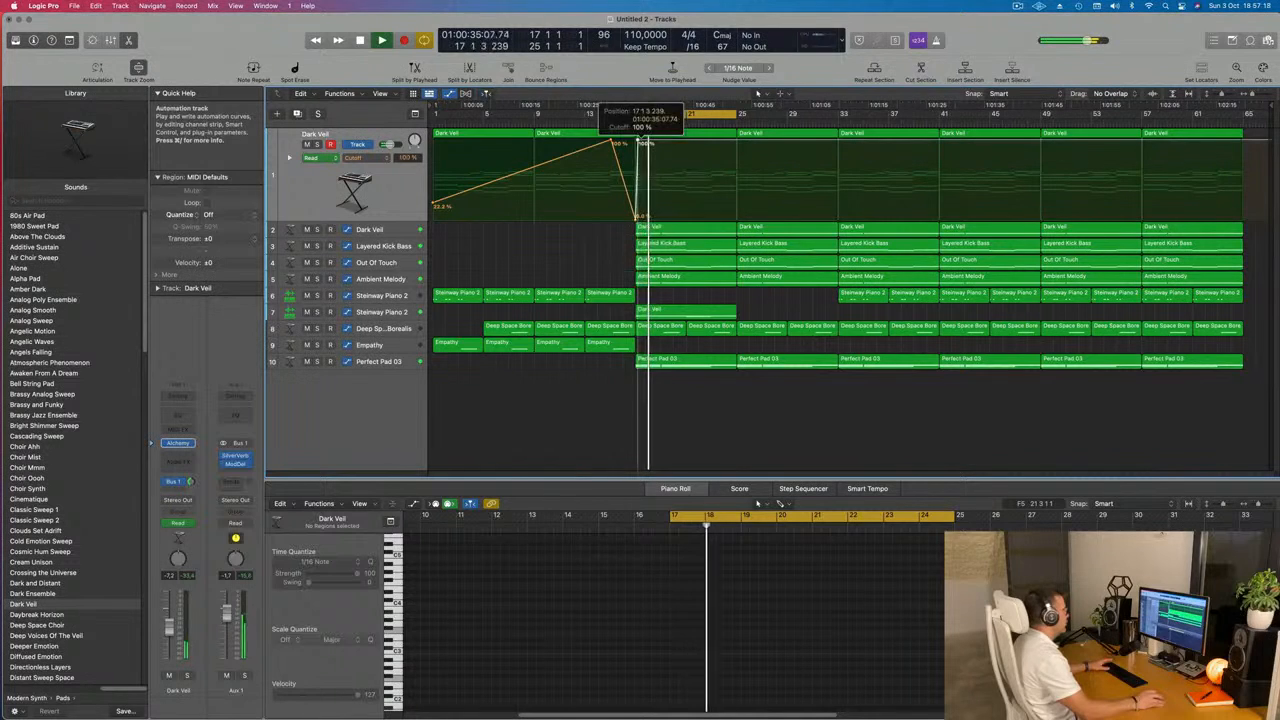
key(space)
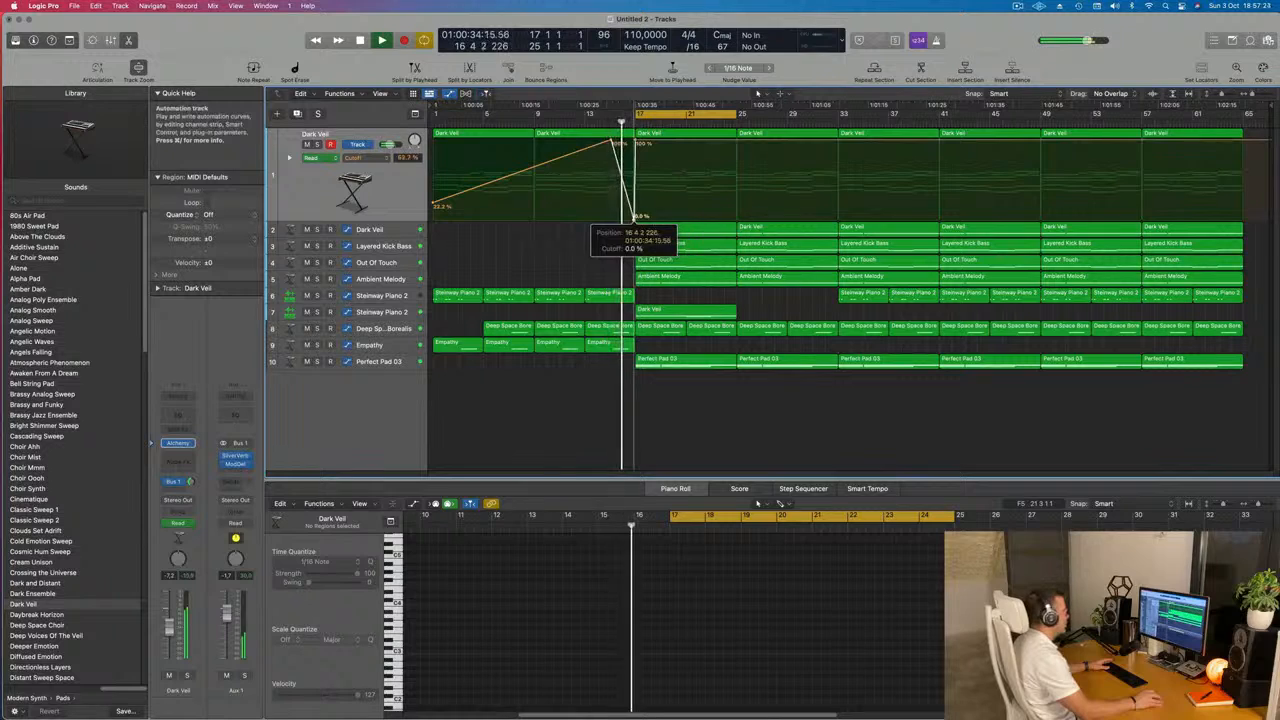
scroll(622, 225, up, 10)
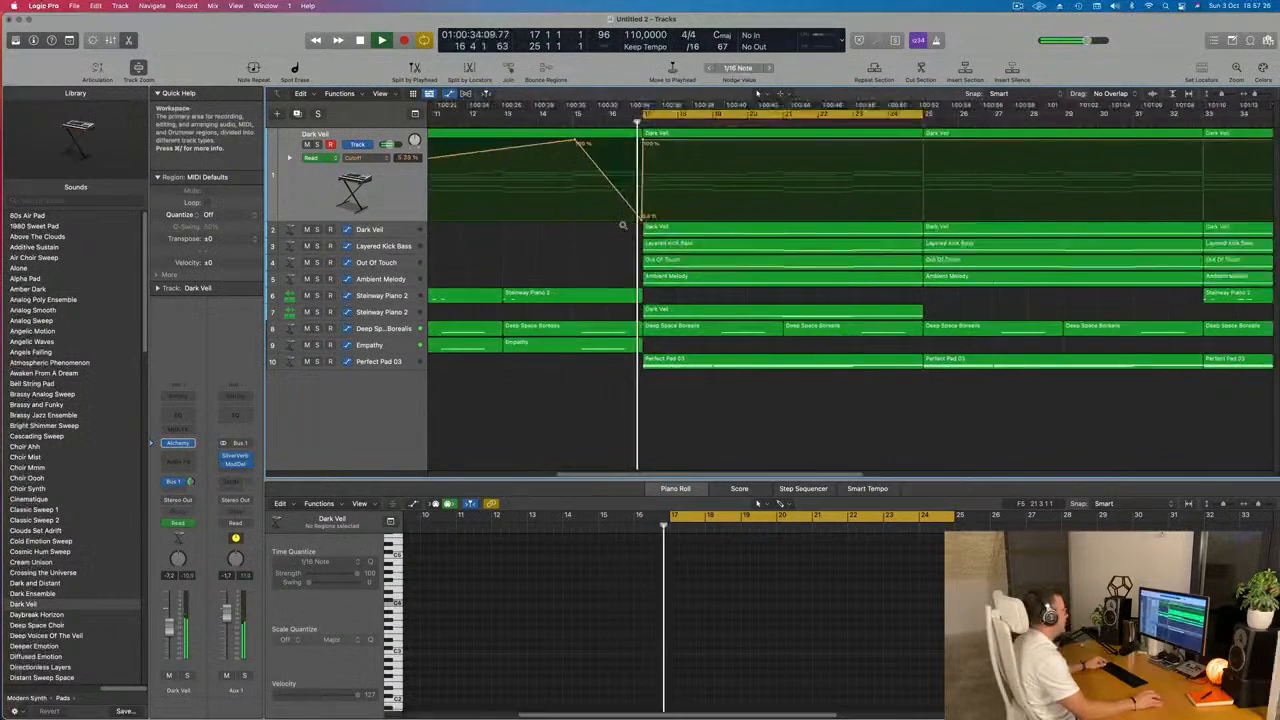
scroll(622, 225, down, 8)
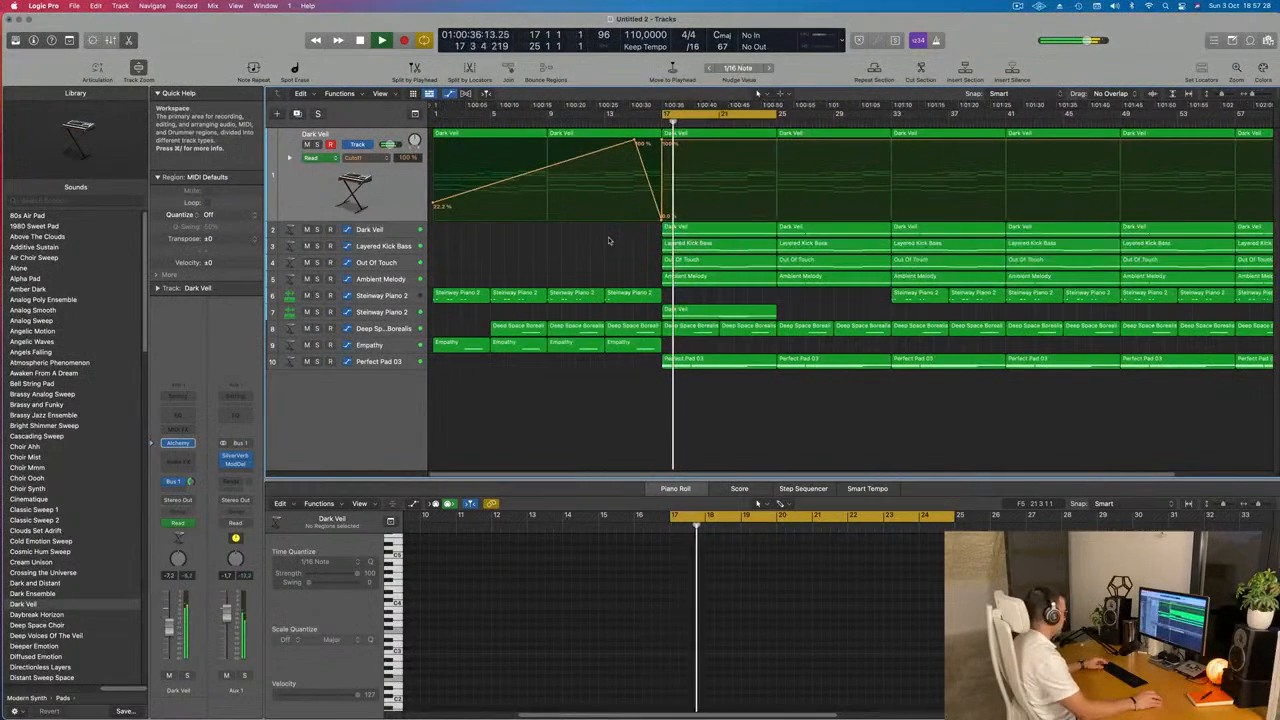
- Save the project and resume playback of the loop
key(super+s)
key(Escape)
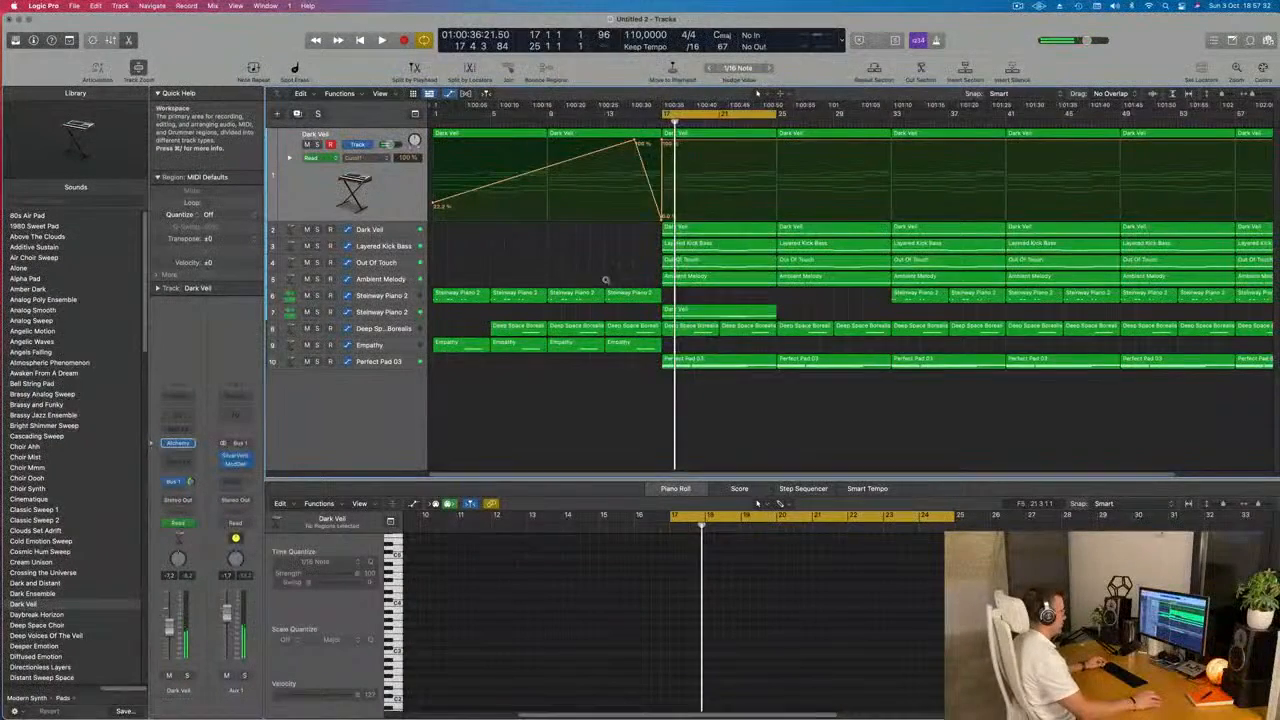
scroll(604, 284, down, 2)
key(space)
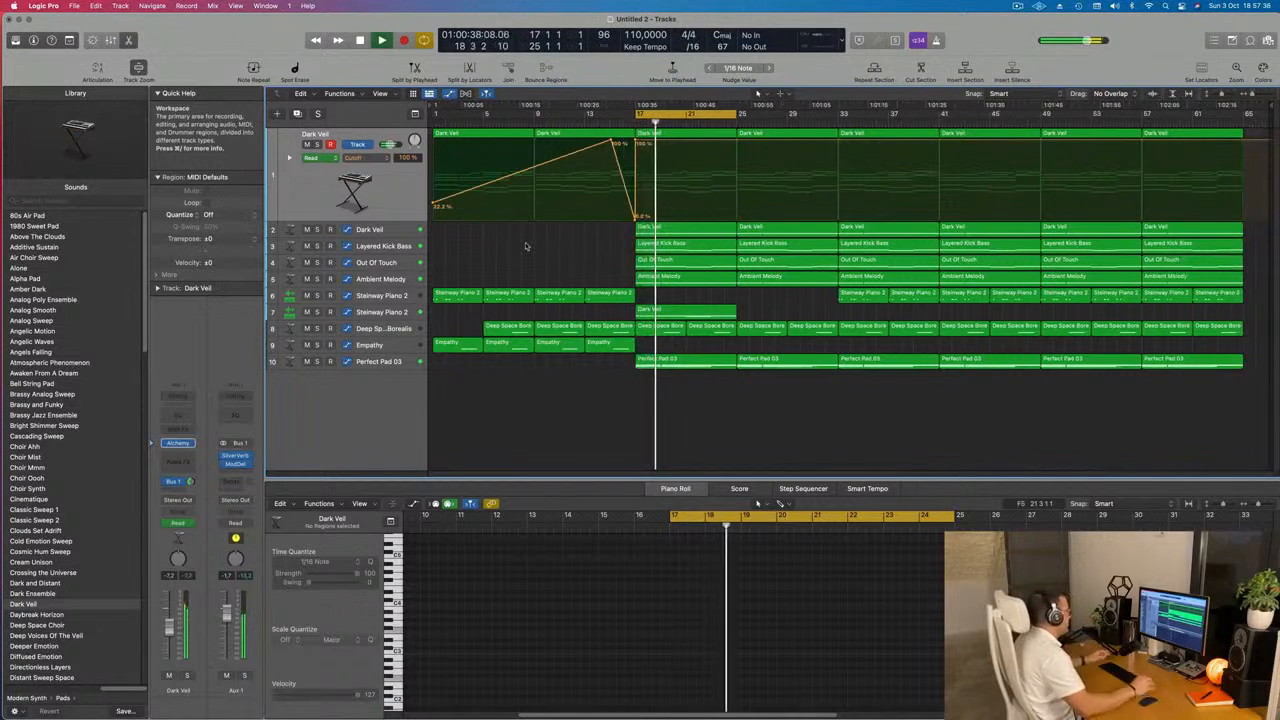
- Audition the low Steinway Piano 2 layer in solo, turn solo off, and repeat its Dark Veil region once from bar 25
click(403, 319)
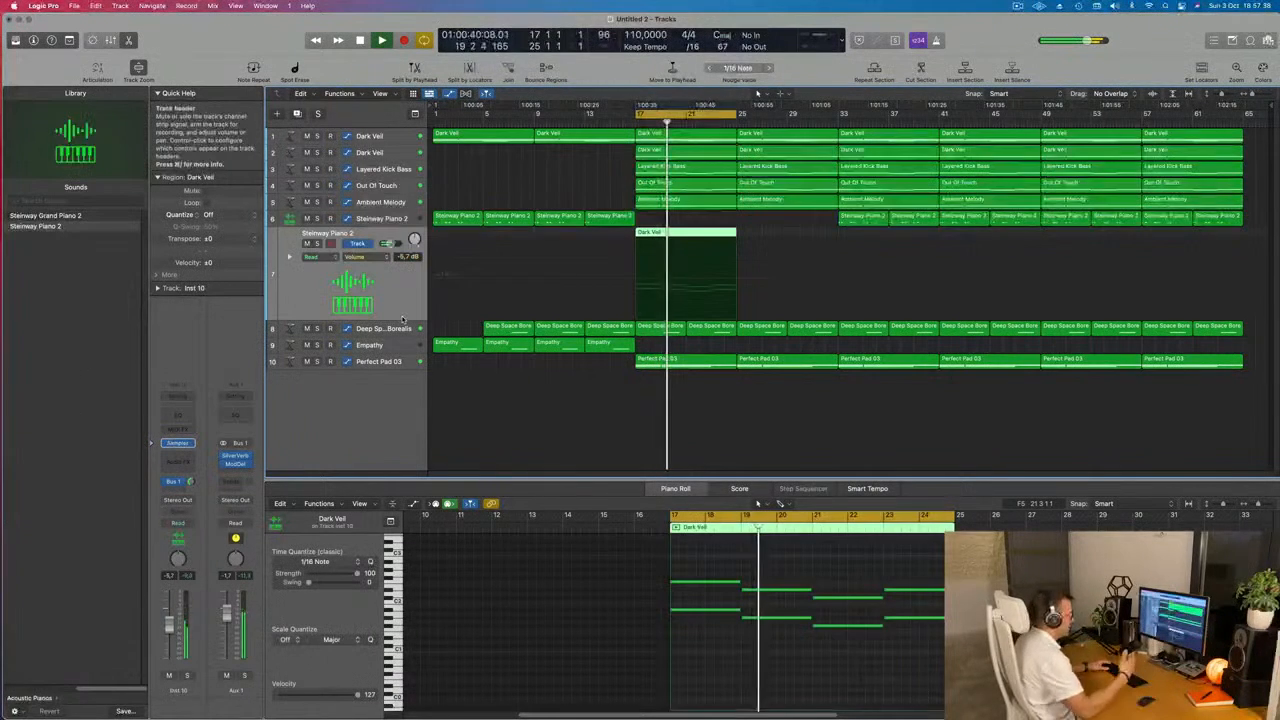
click(399, 279)
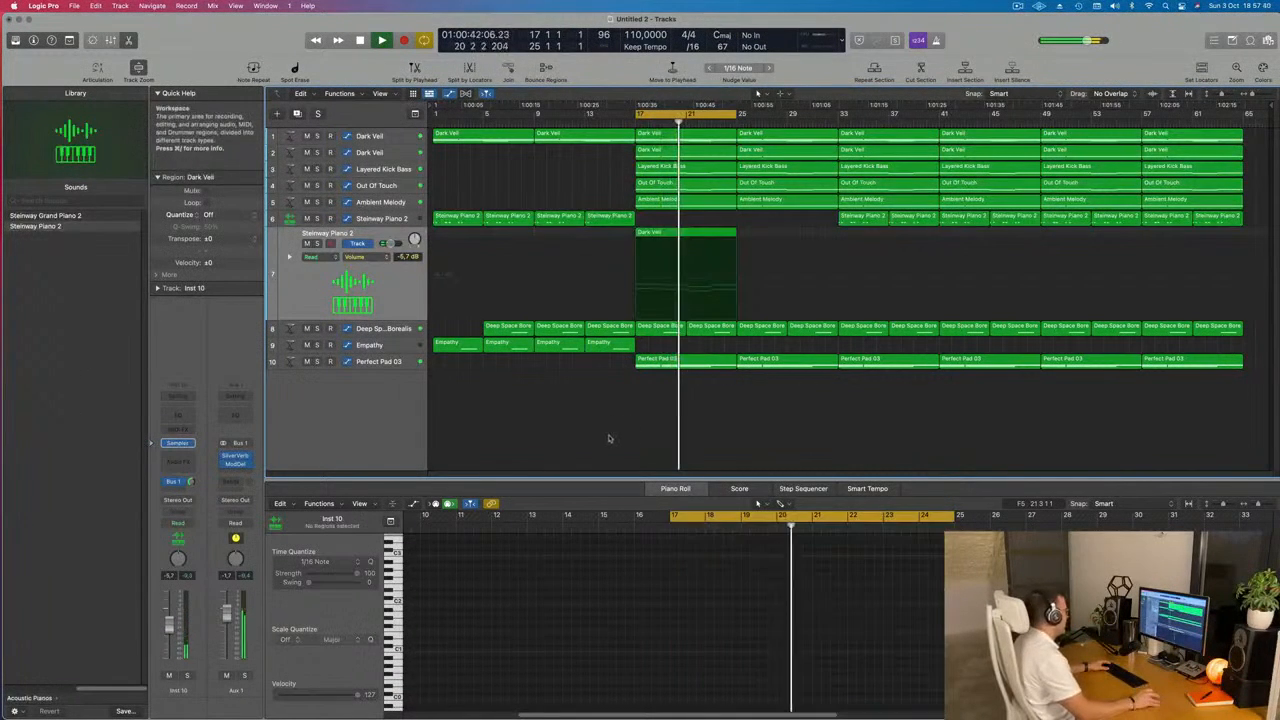
click(317, 244)
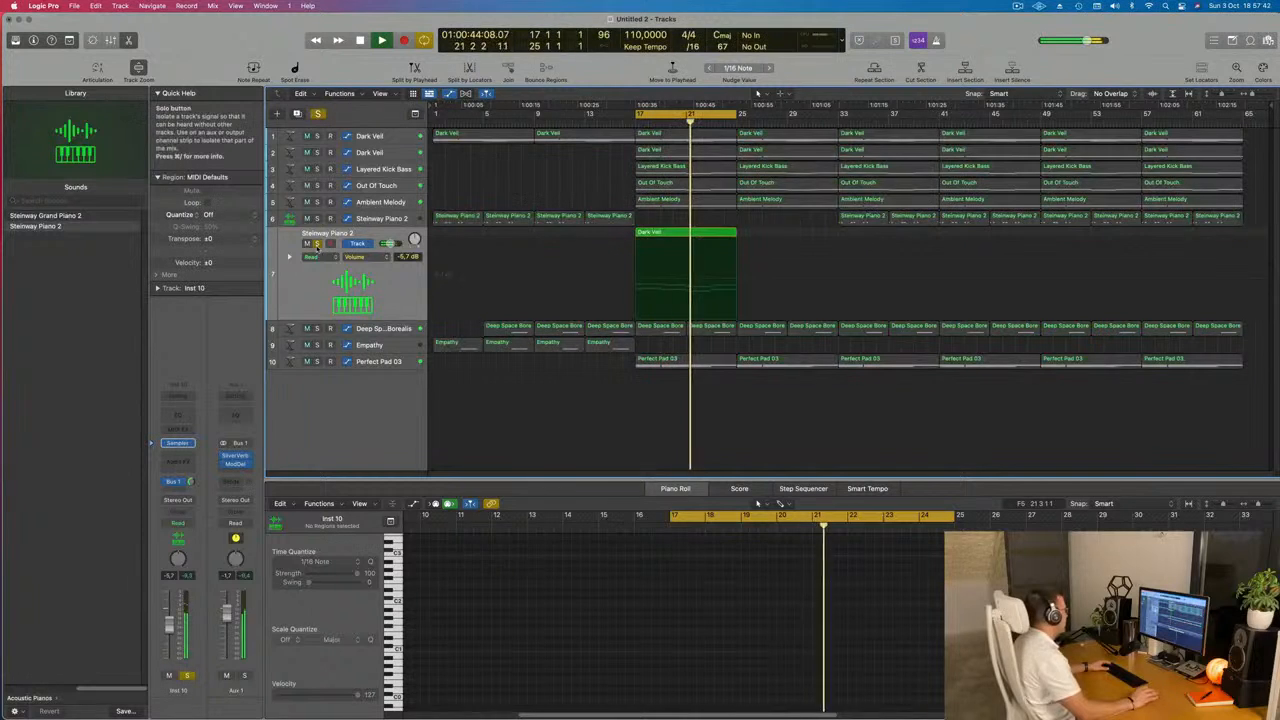
click(317, 244)
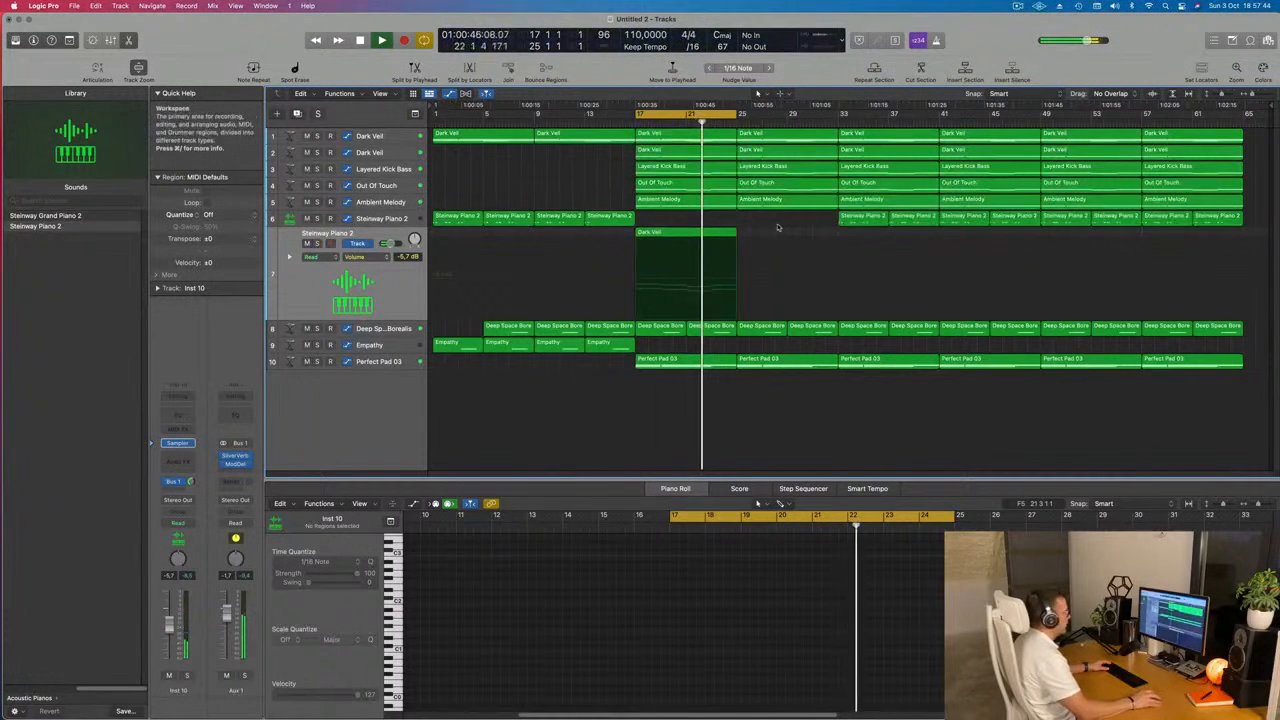
click(688, 244)
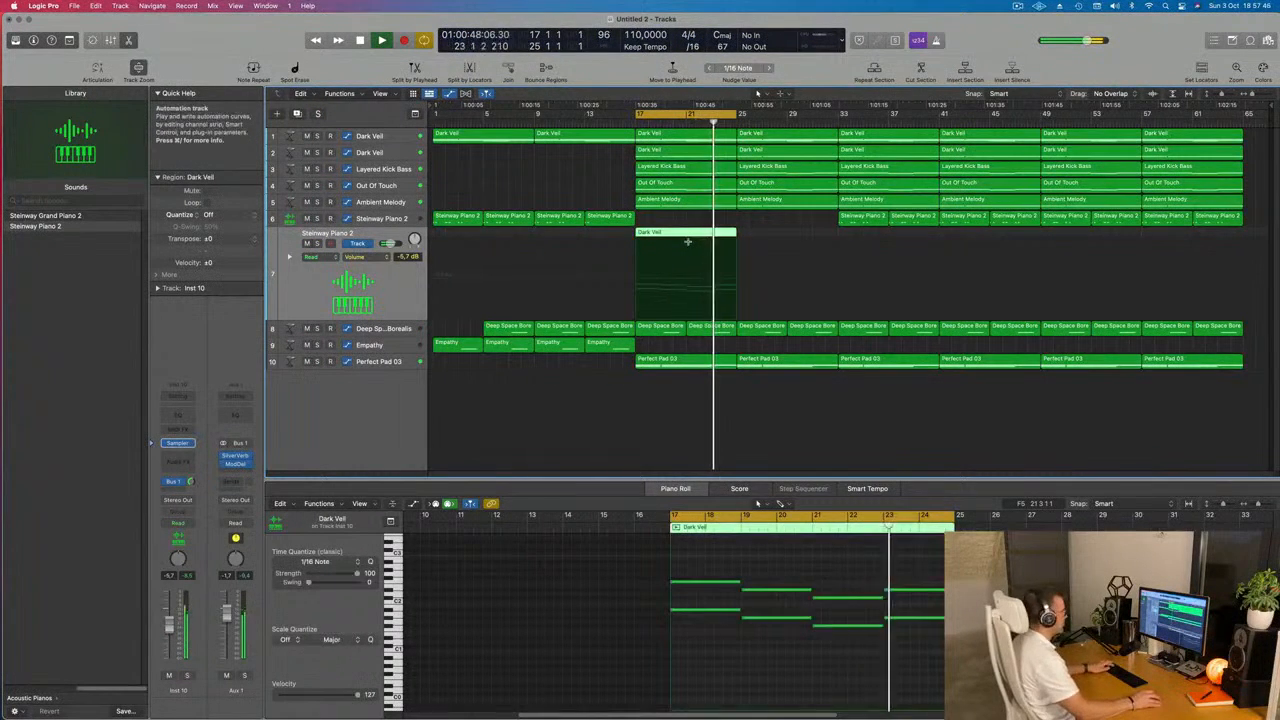
key(super+r)
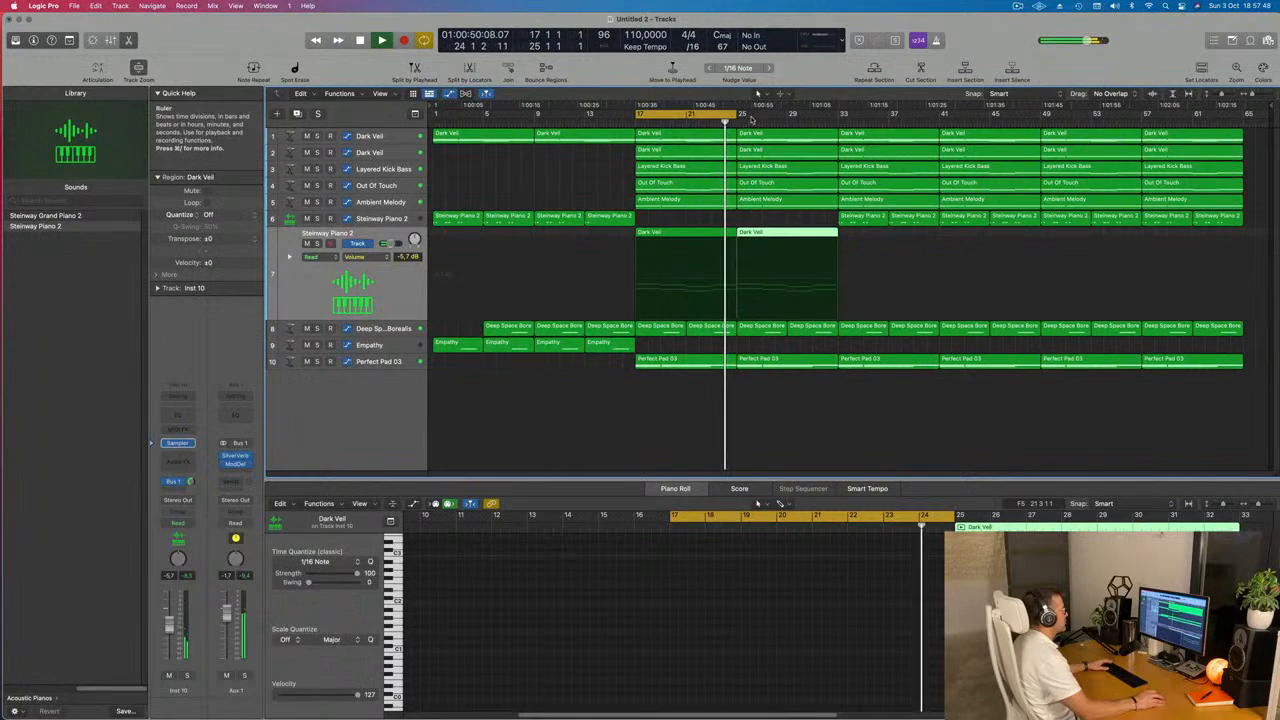
- Duplicate the original Steinway Piano 2 track as an empty track directly below it and restart the loop
click(382, 219)
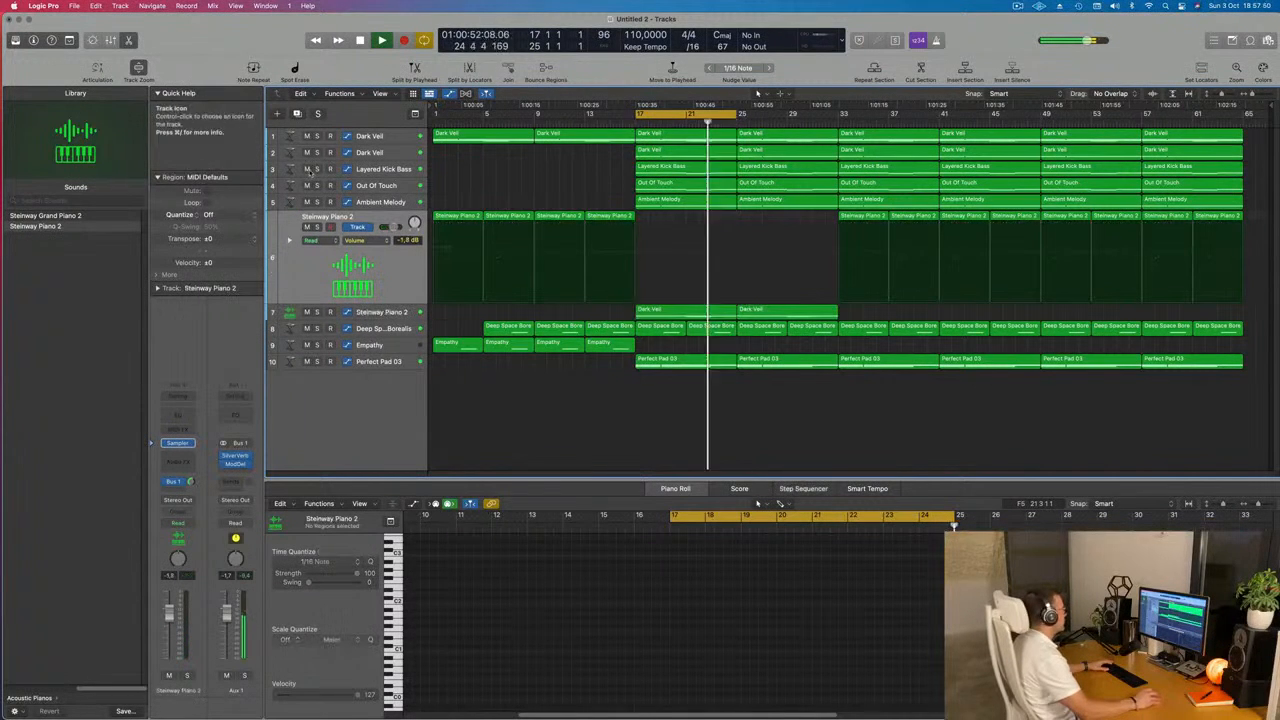
click(297, 113)
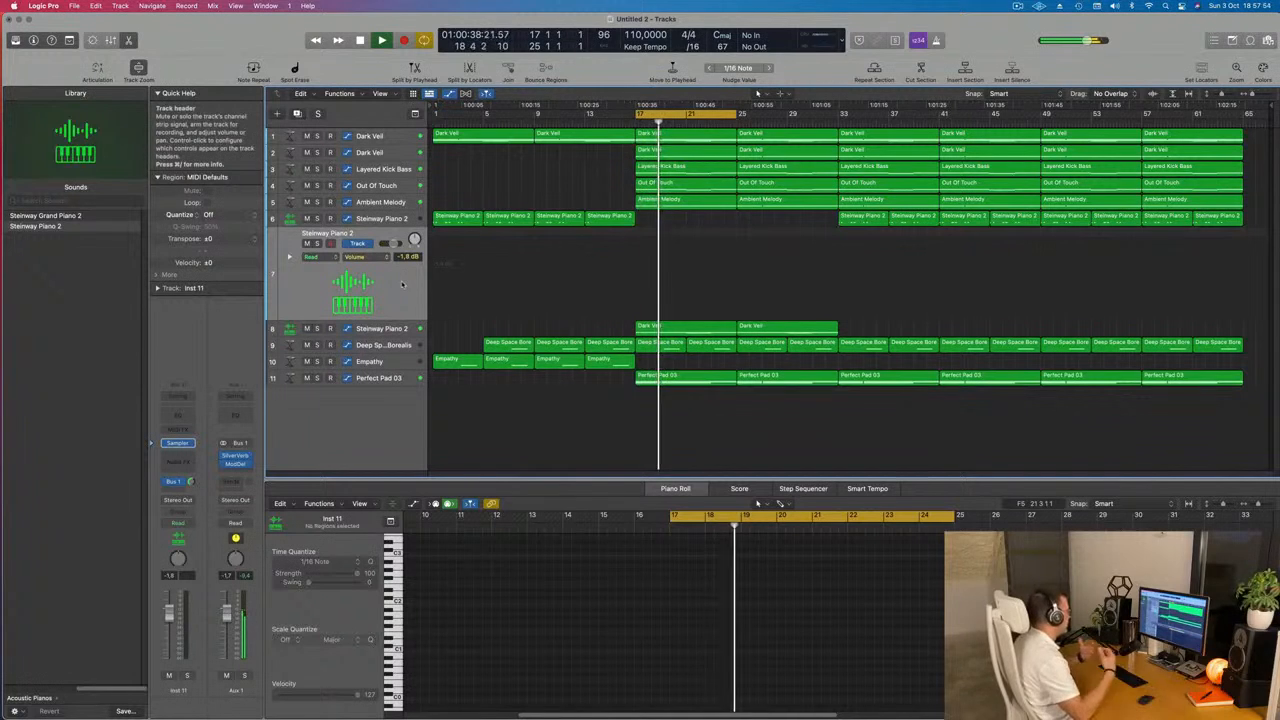
key(space)
key(space)
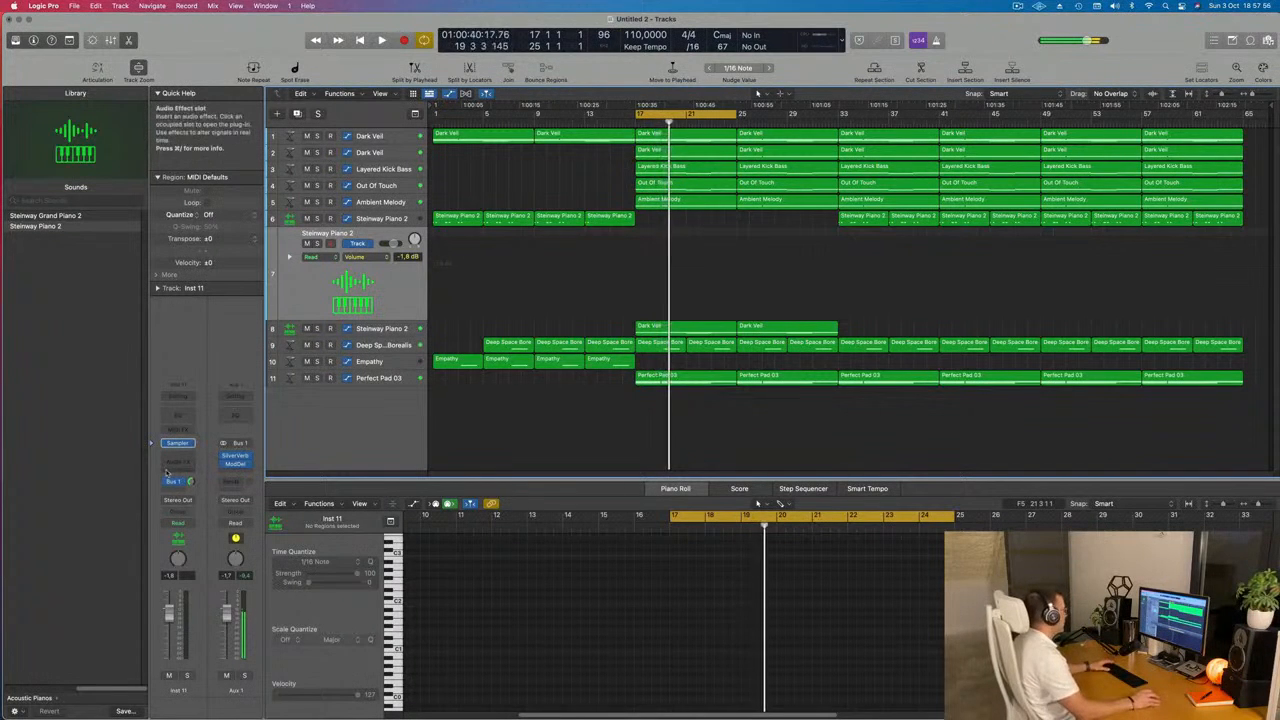
- Open Musical Typing for the new piano track, reposition its window, and try out a few notes at octave C3 over the loop
key(super+k)
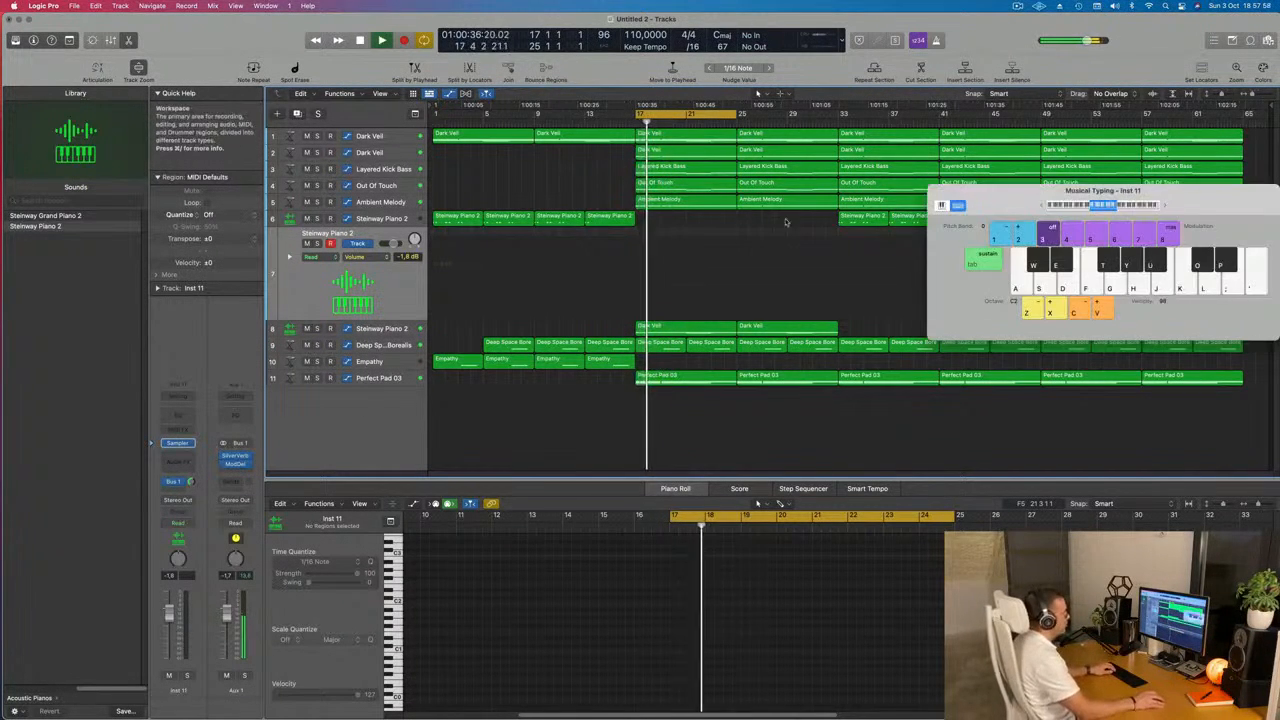
drag(1166, 213, 968, 213)
click(967, 212)
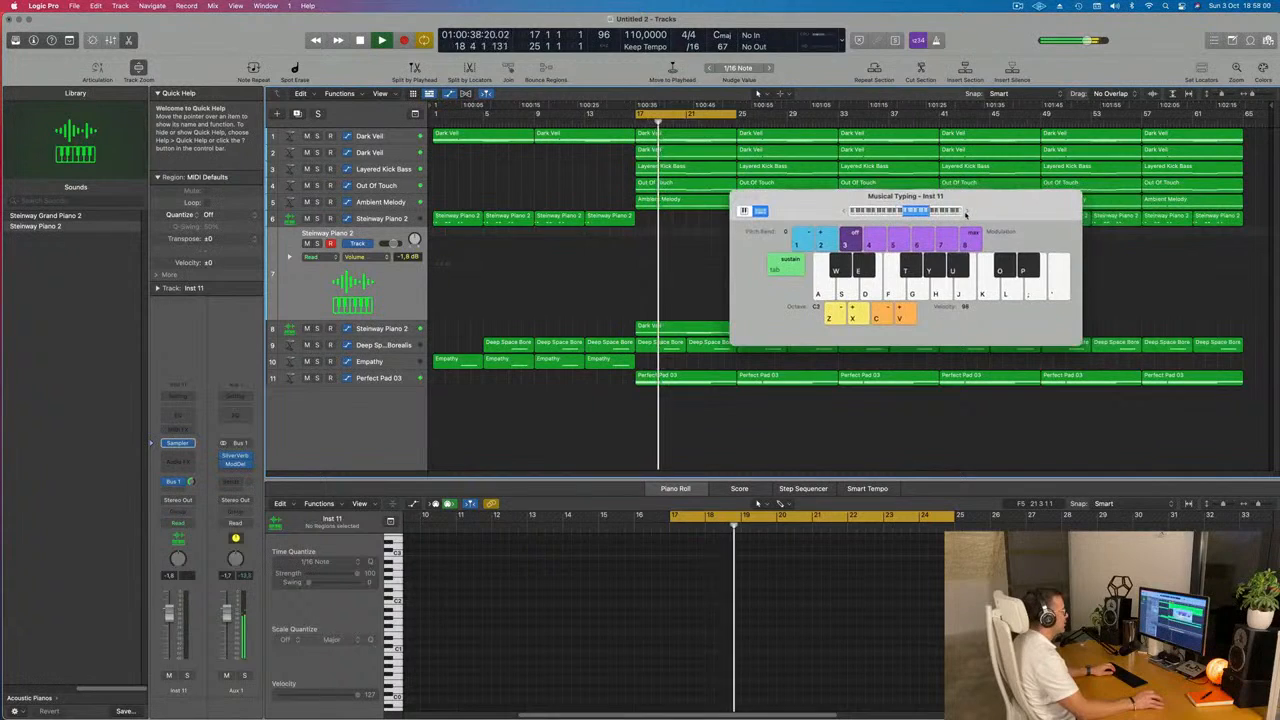
key(h)
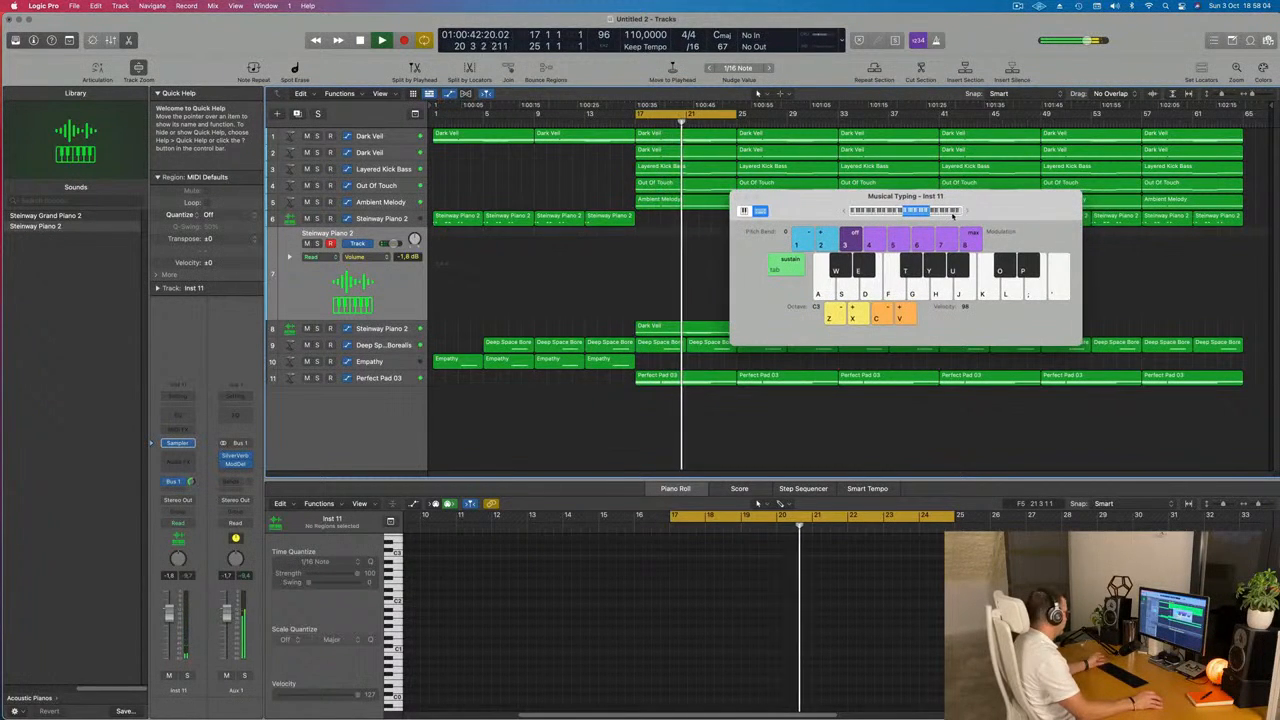
key(e)
key(w)
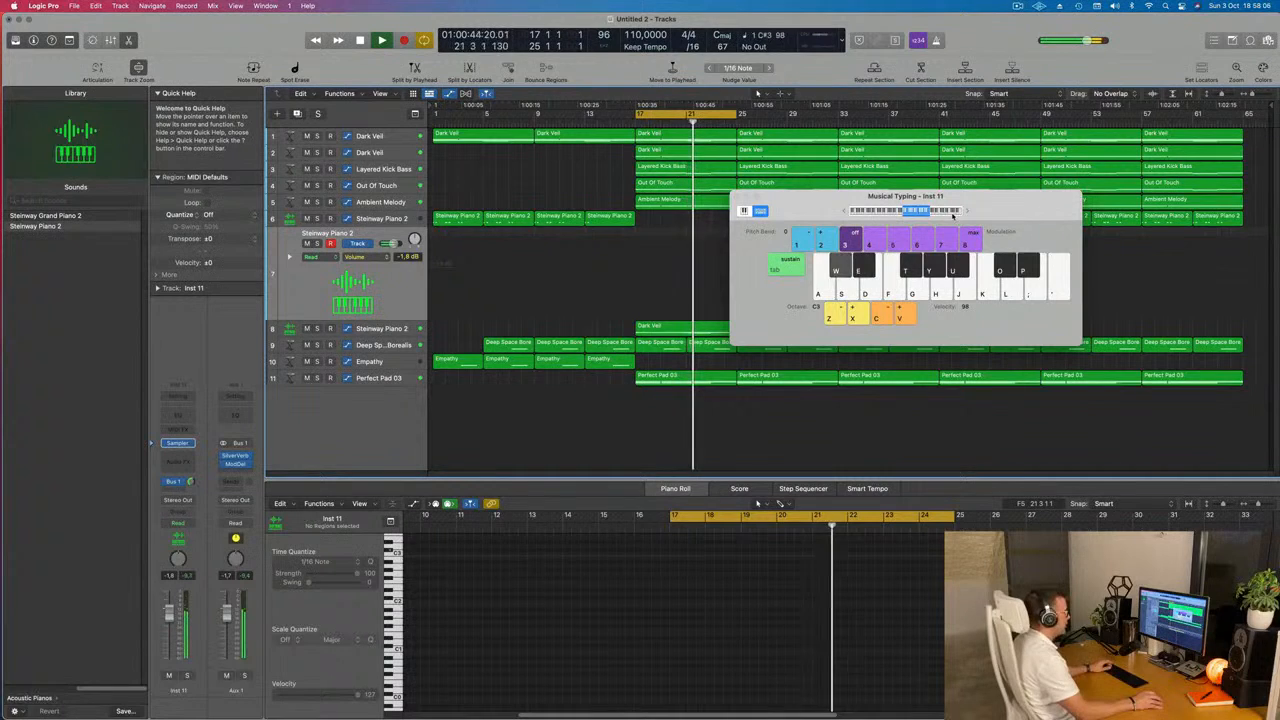
key(e)
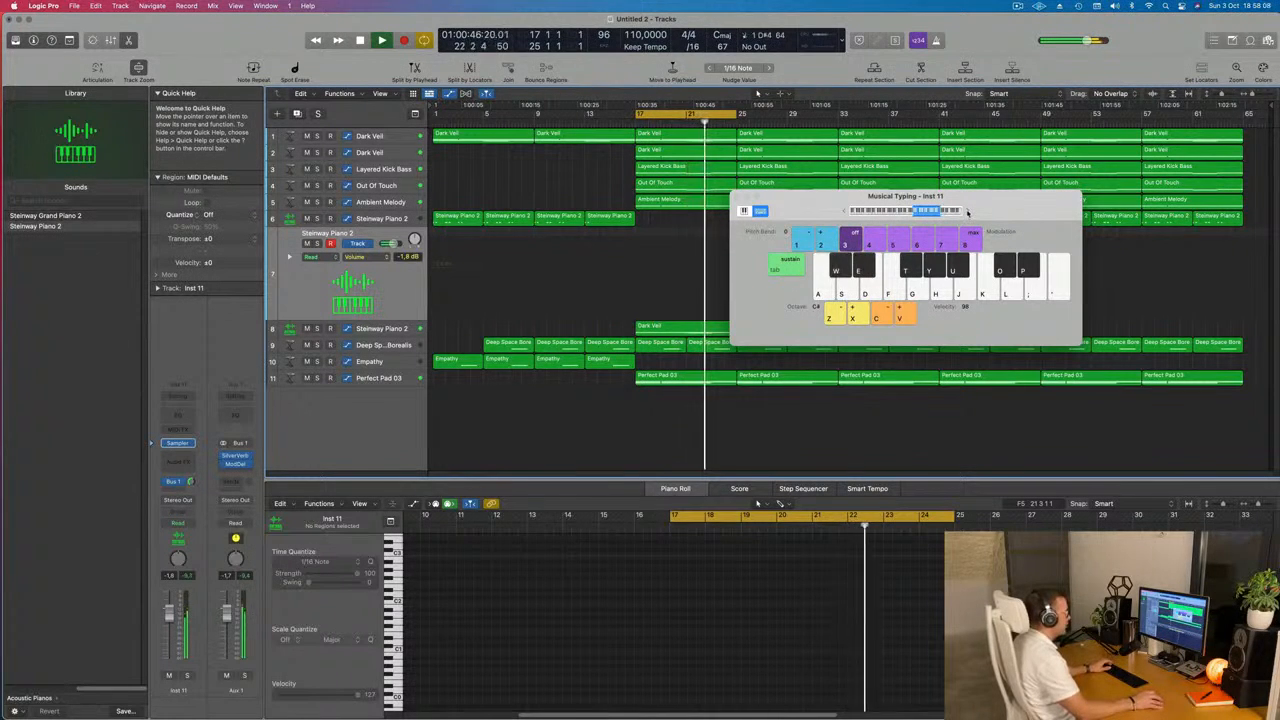
- Raise the Musical Typing octave to C5 and try out melody notes over the playing loop
click(967, 212)
key(e)
key(w)
key(e)
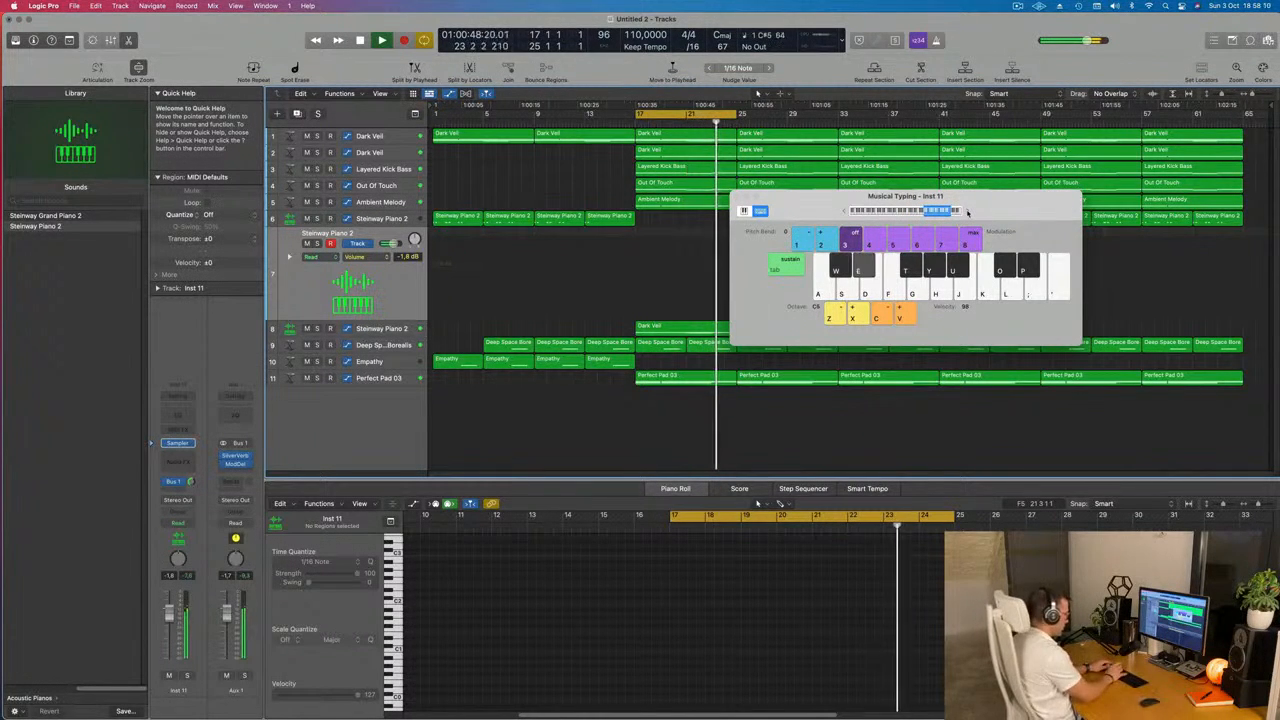
key(e)
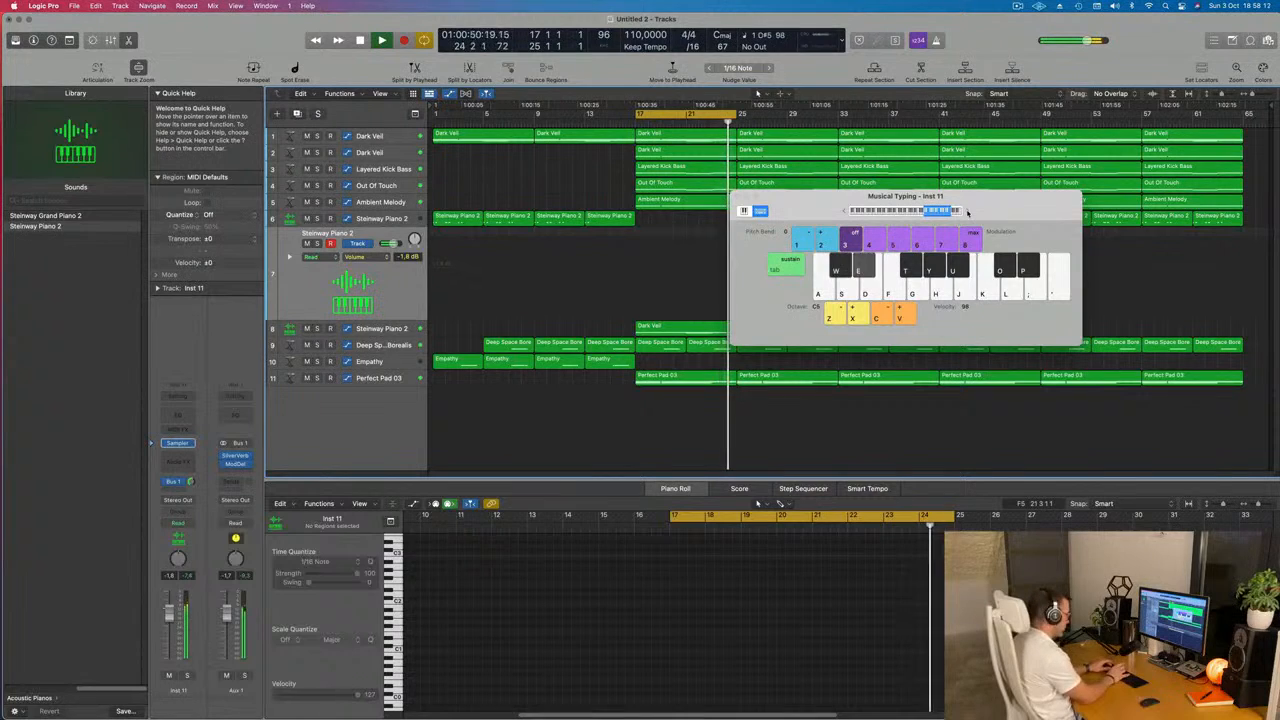
key(p)
key(u)
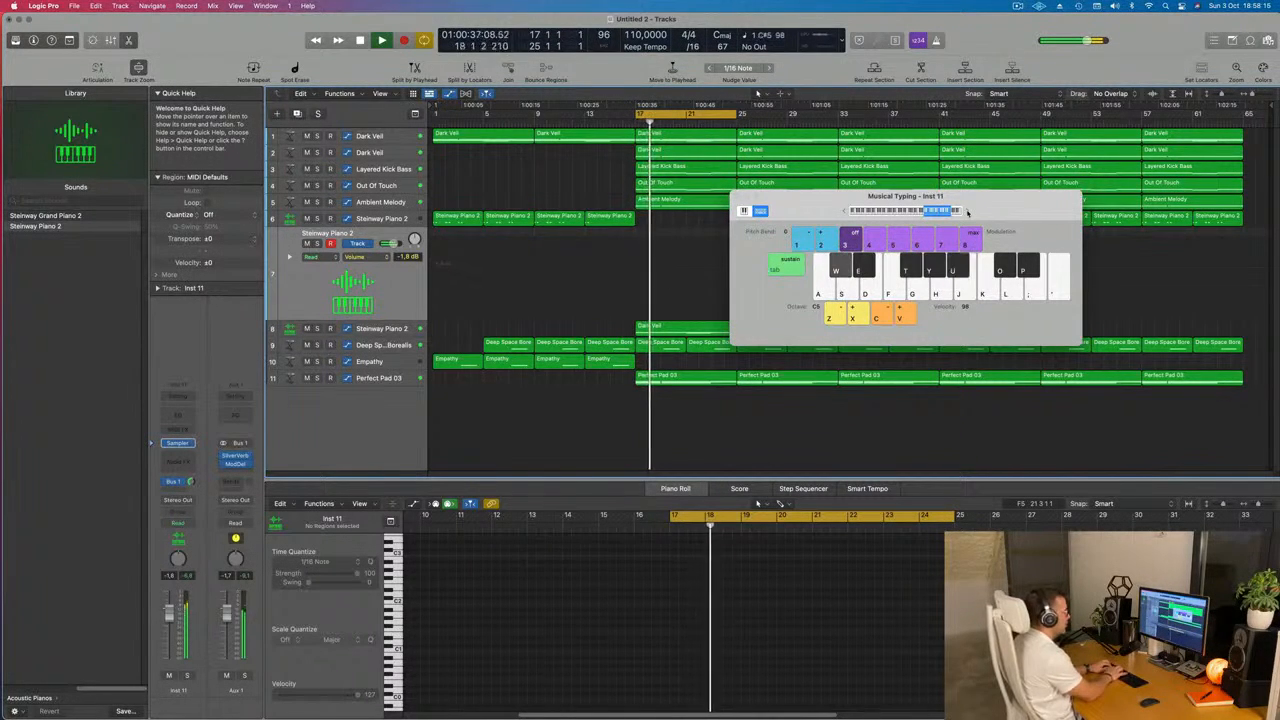
key(w)
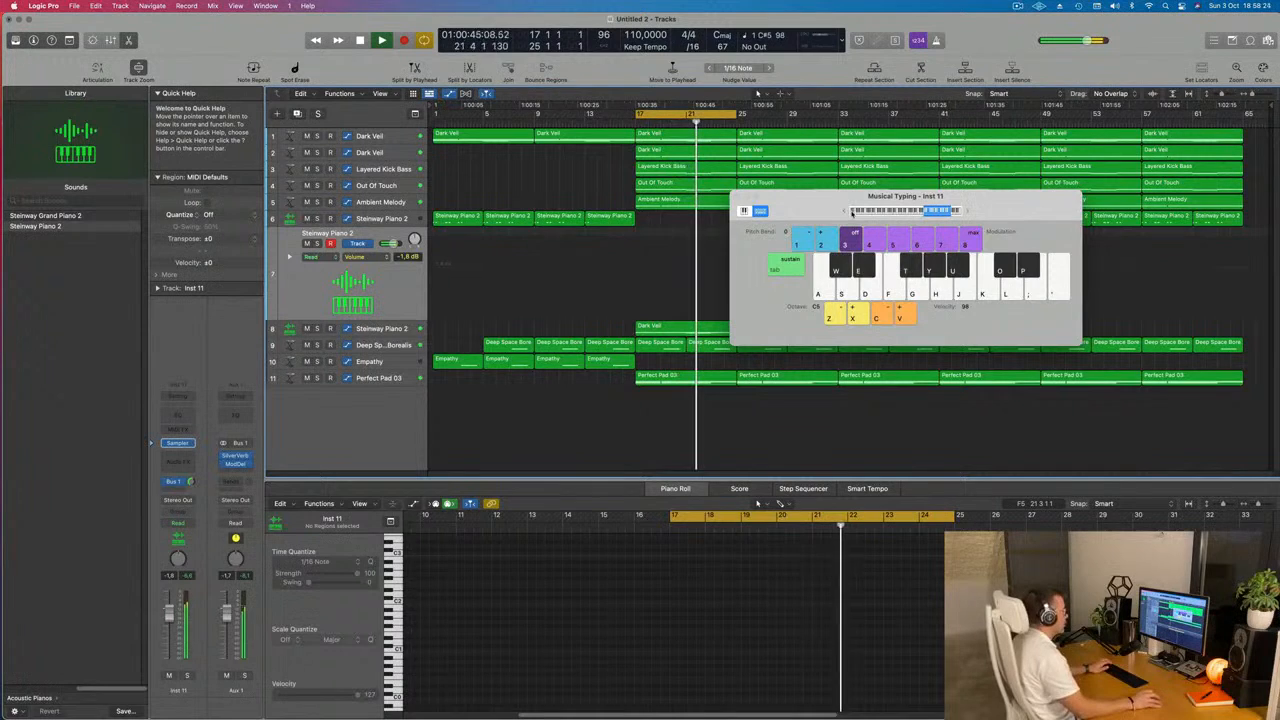
- Lower the Musical Typing octave to C4 and try out notes for the piano melody
key(z)
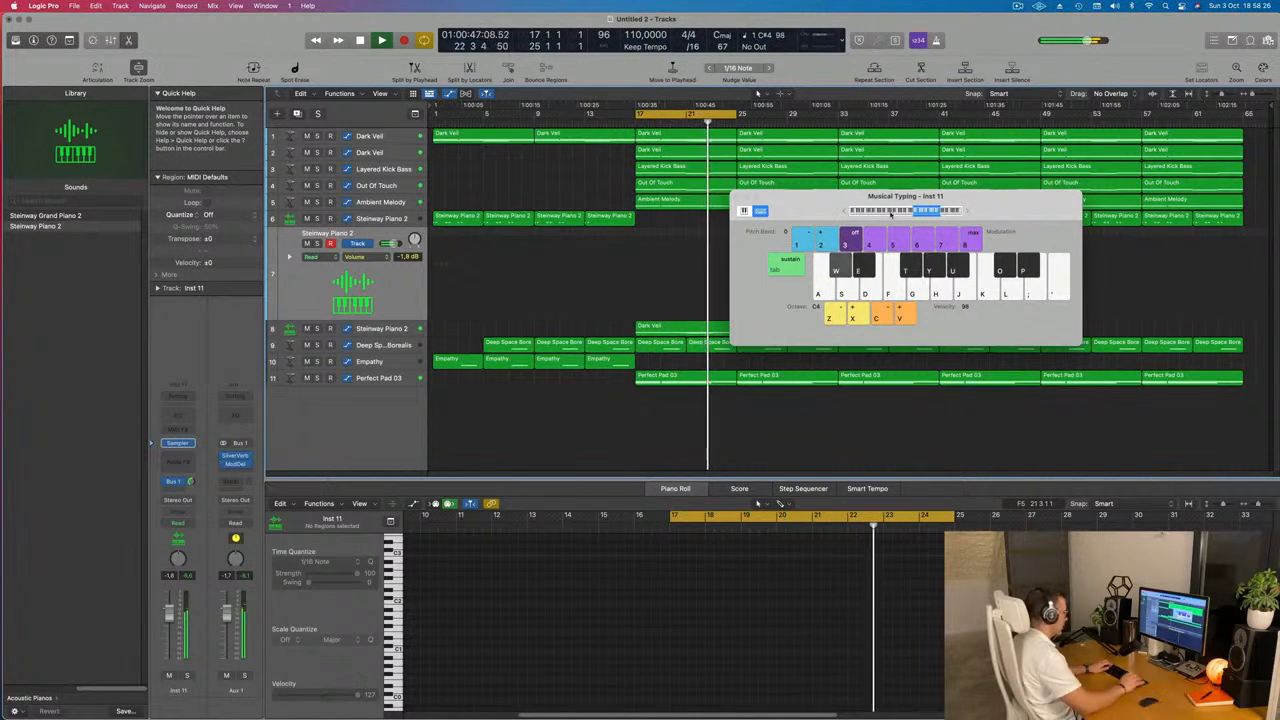
key(e)
key(o)
key(i)
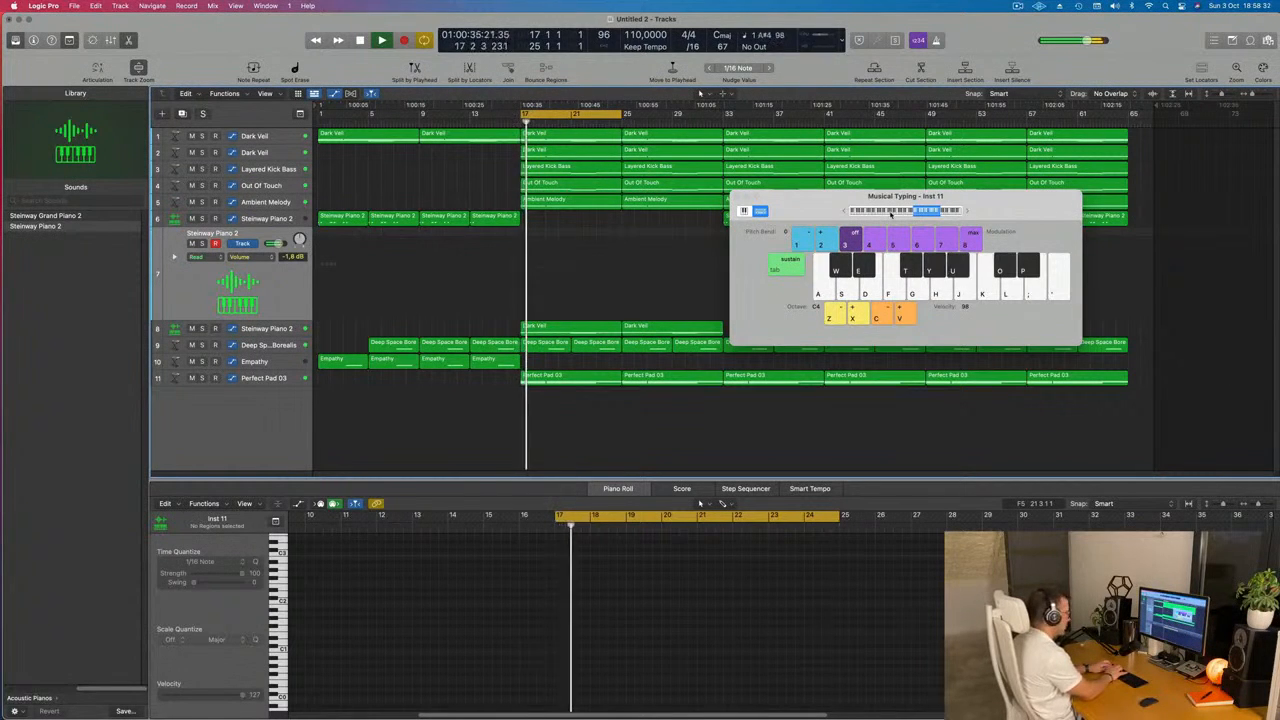
- Record a first take of the high piano melody over bars 17 to 24 at octave C4
key(r)
key(o)
key(u)
key(o)
key(o)
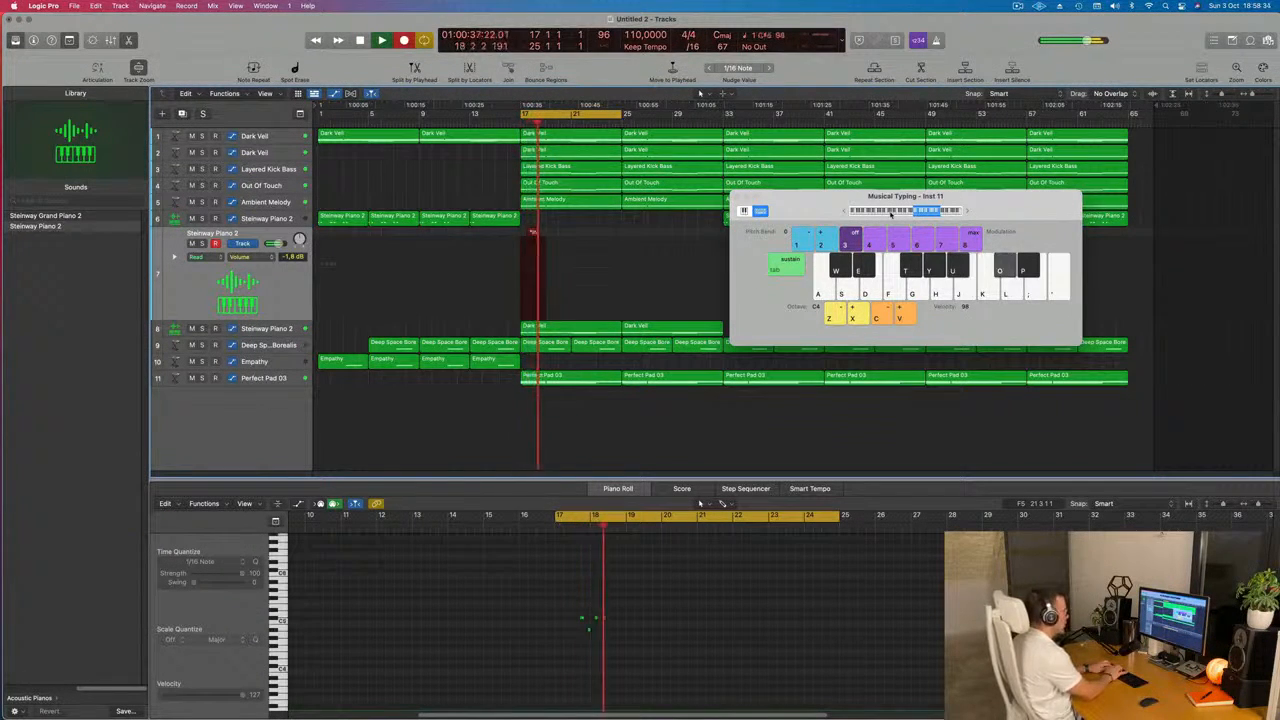
key(u)
key(o)
key(u)
key(o)
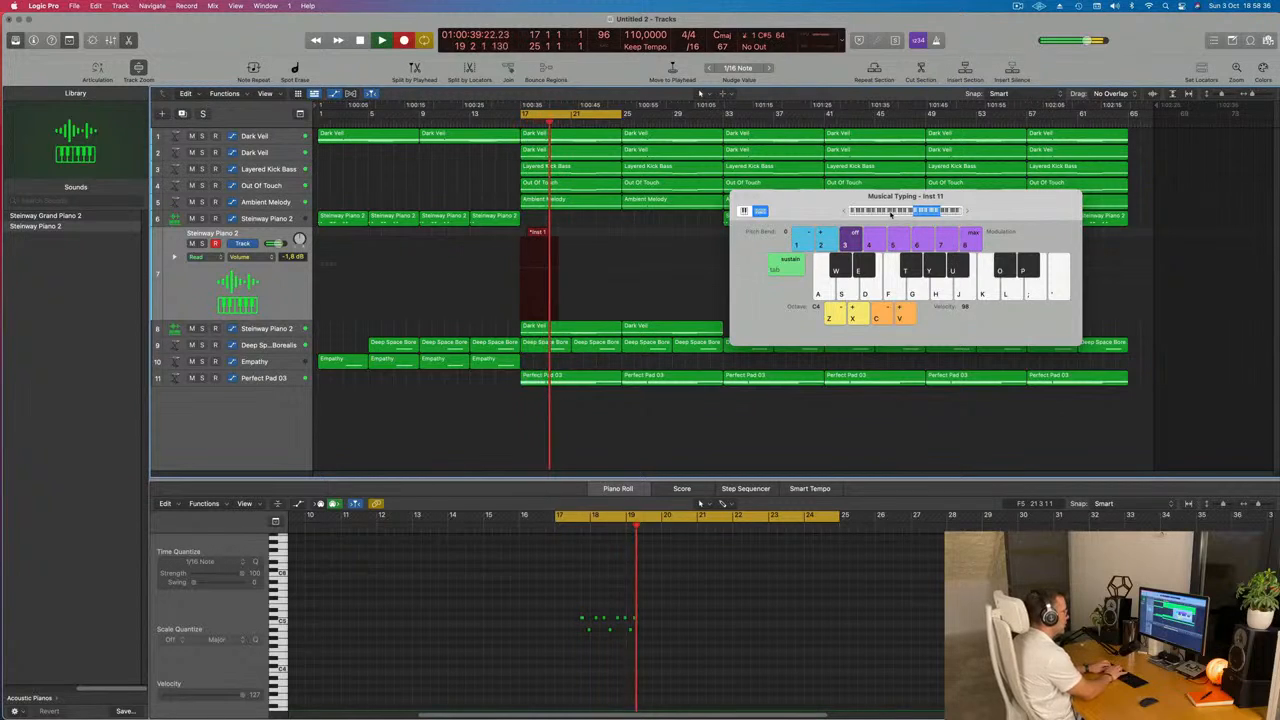
key(o)
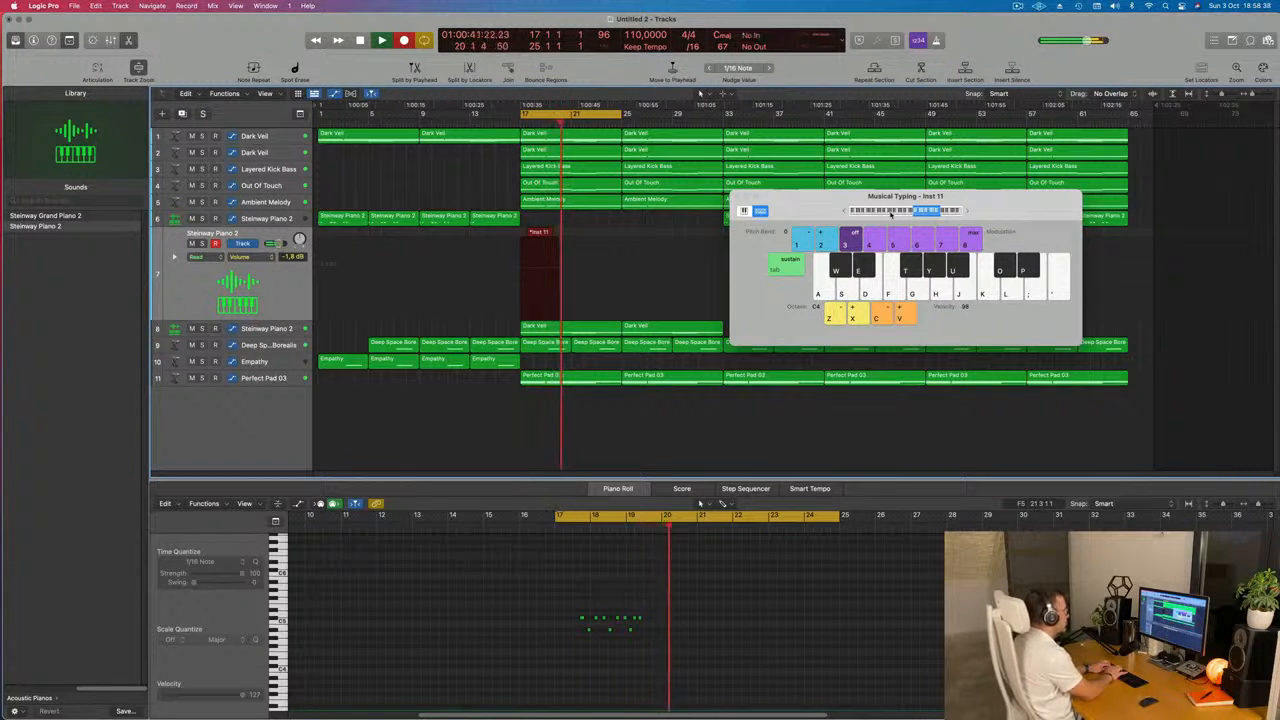
key(o)
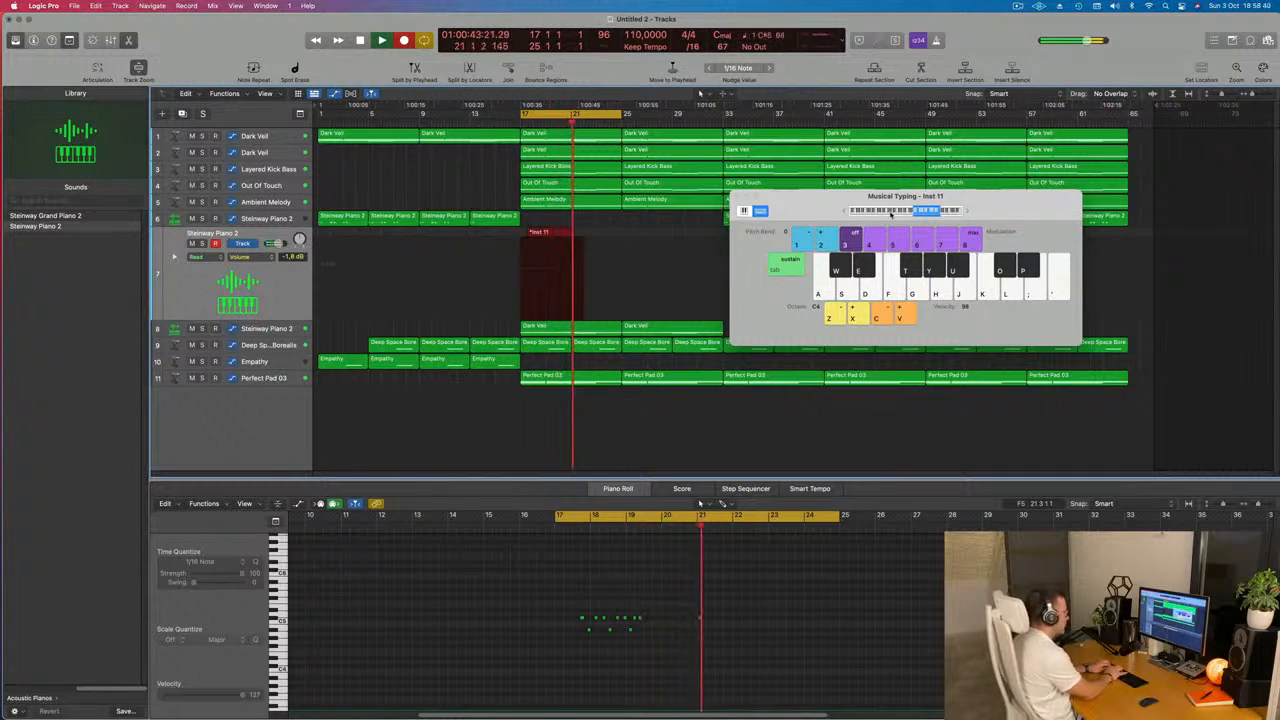
key(o)
key(o)
key(u)
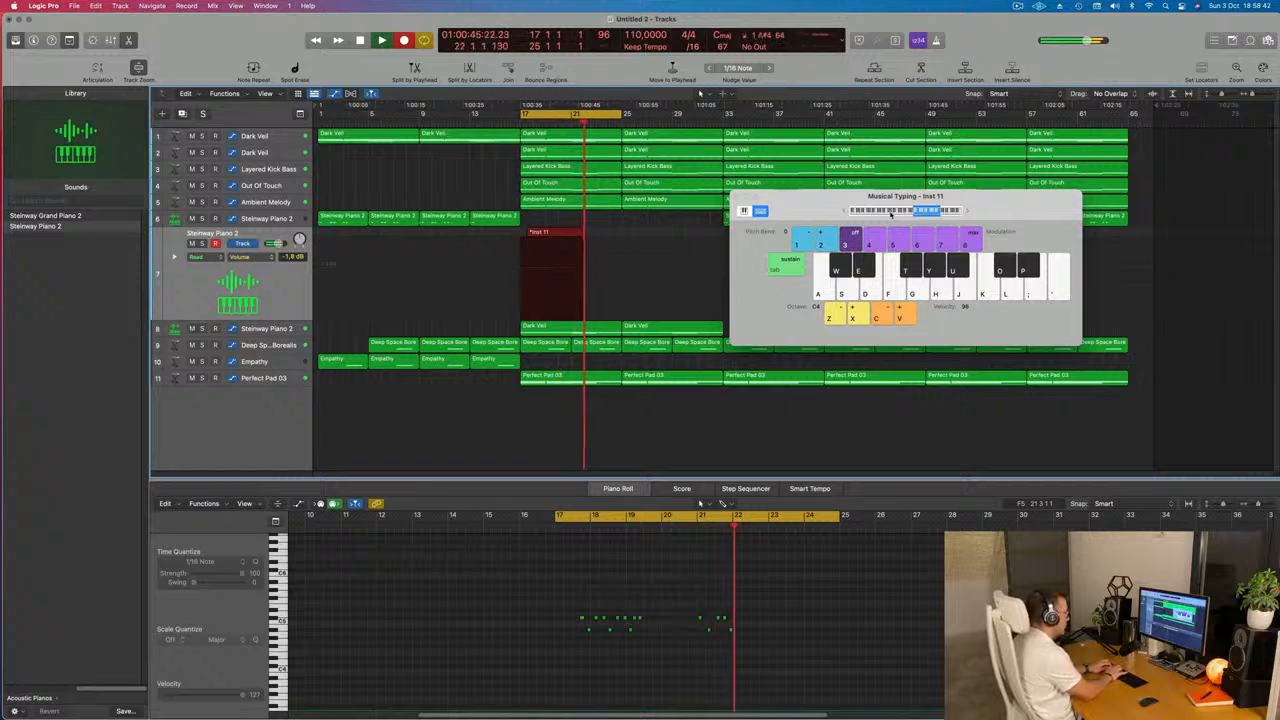
key(w)
key(o)
key(u)
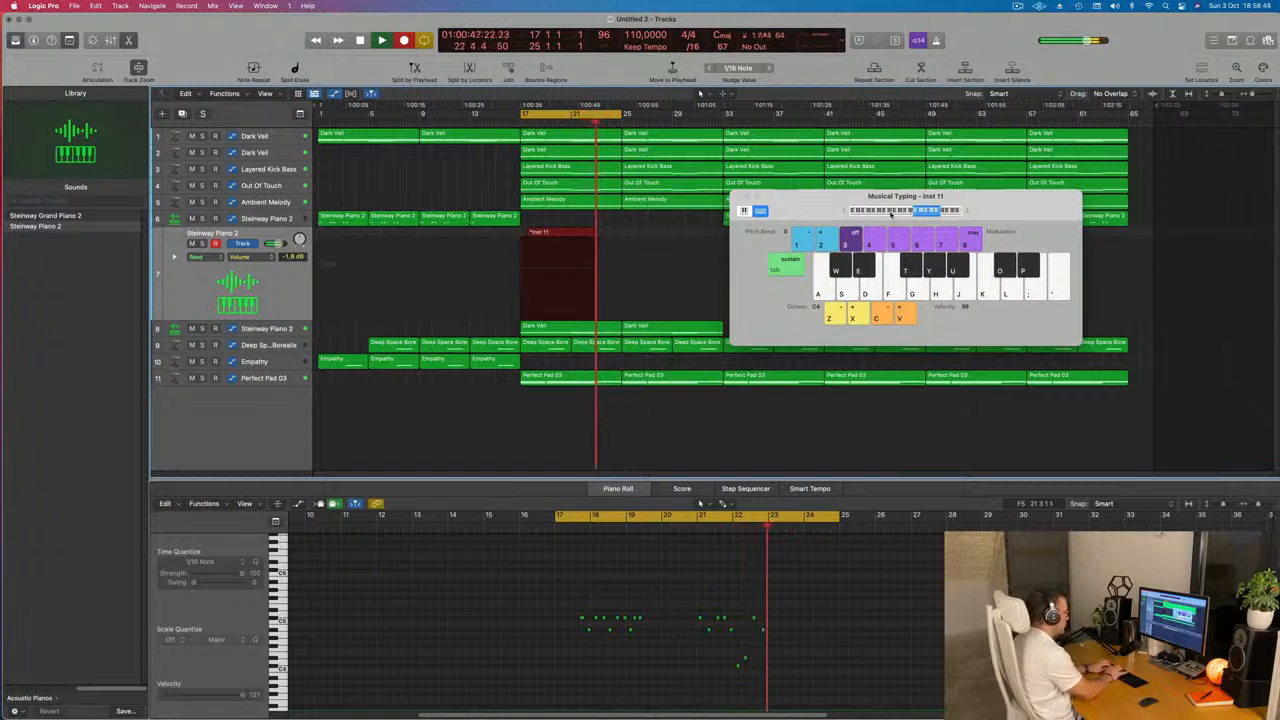
key(o)
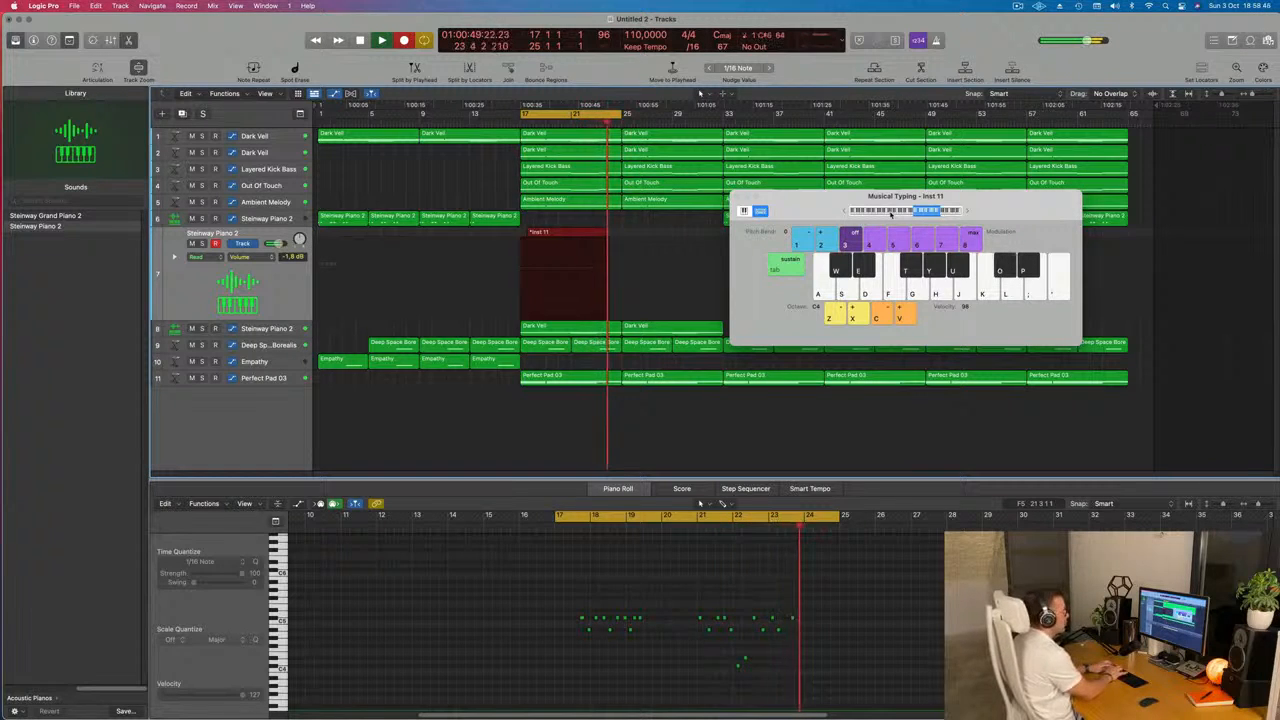
key(t)
key(y)
key(y)
key(y)
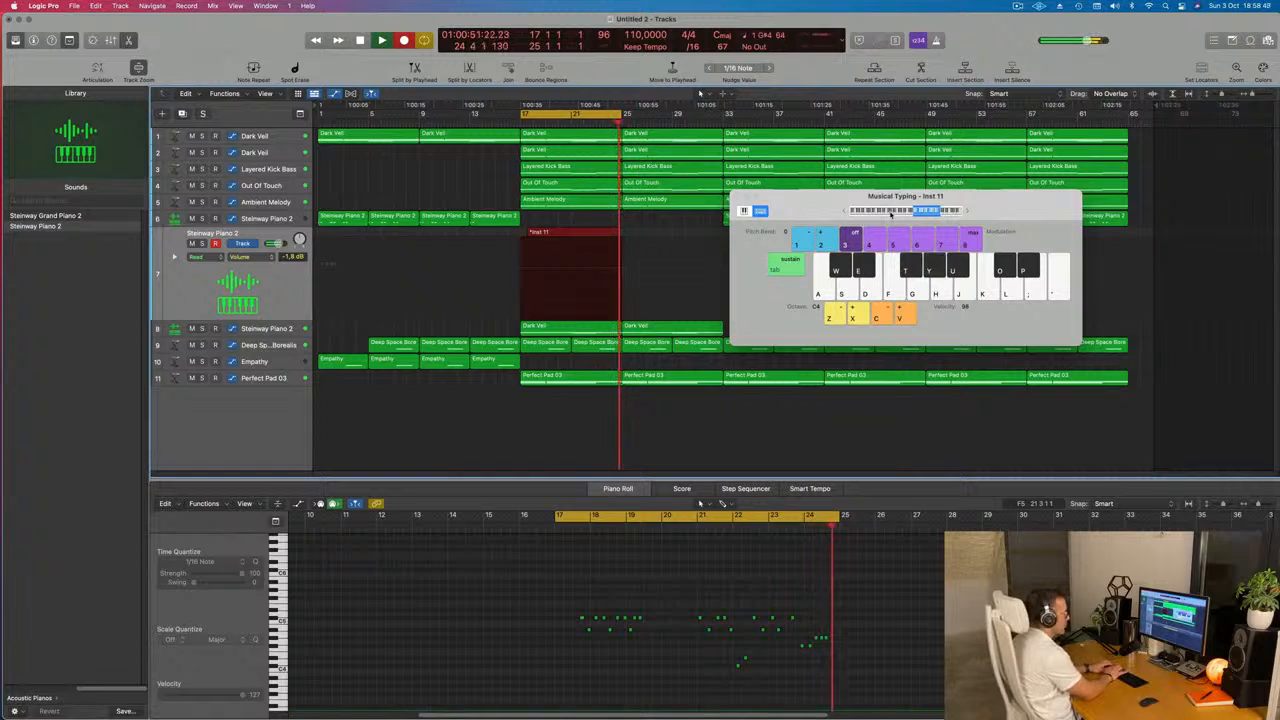
- Overdub more melody notes from bar 17 on the second pass of the loop and stop recording
key(o)
key(u)
key(o)
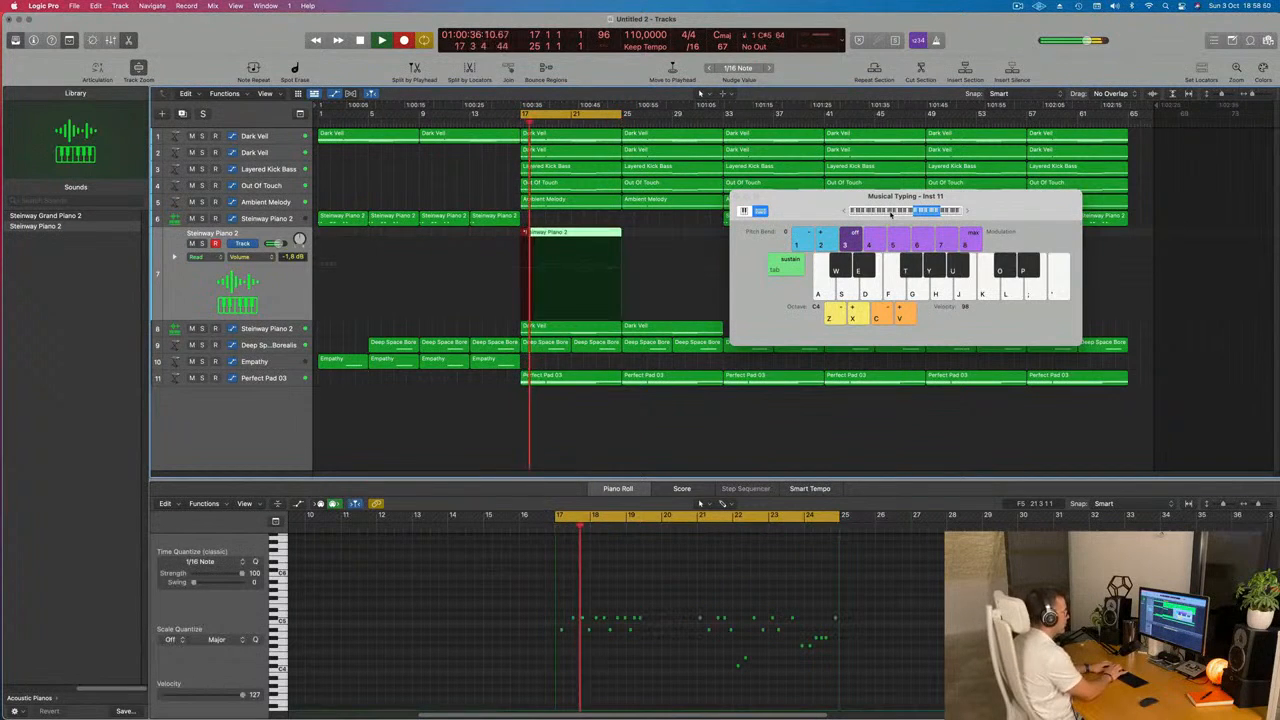
key(u)
key(o)
key(u)
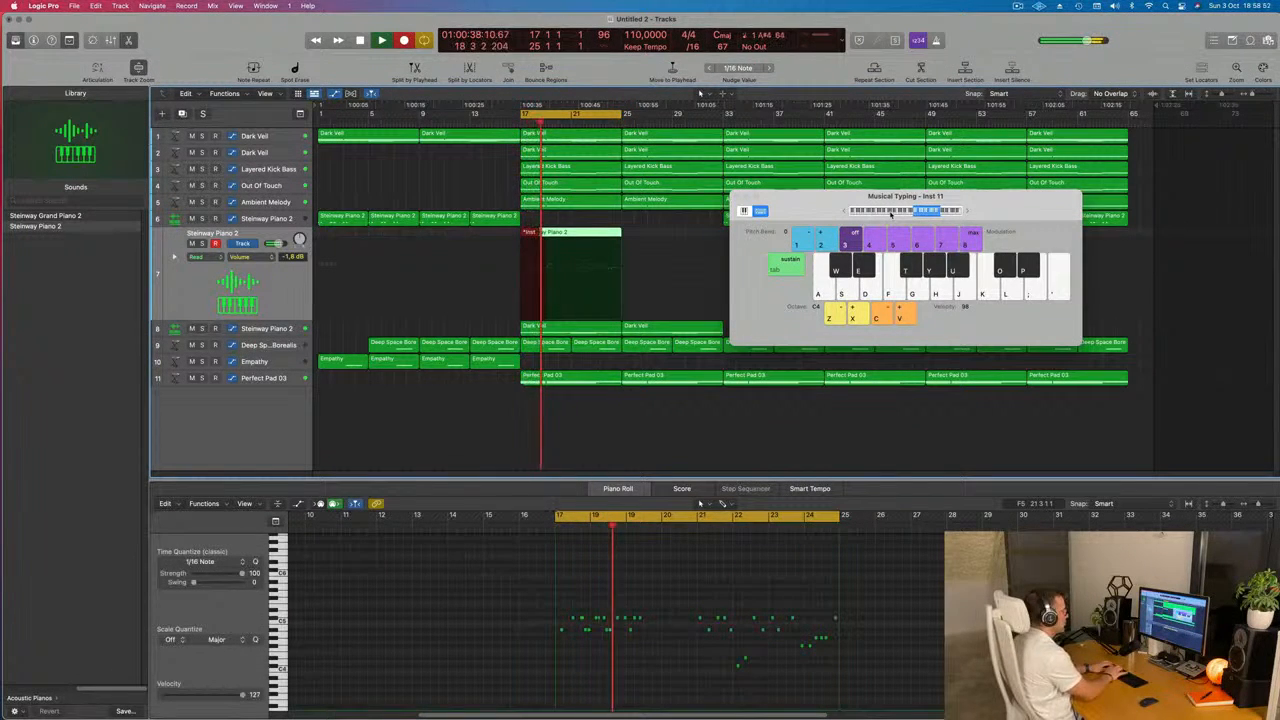
key(o)
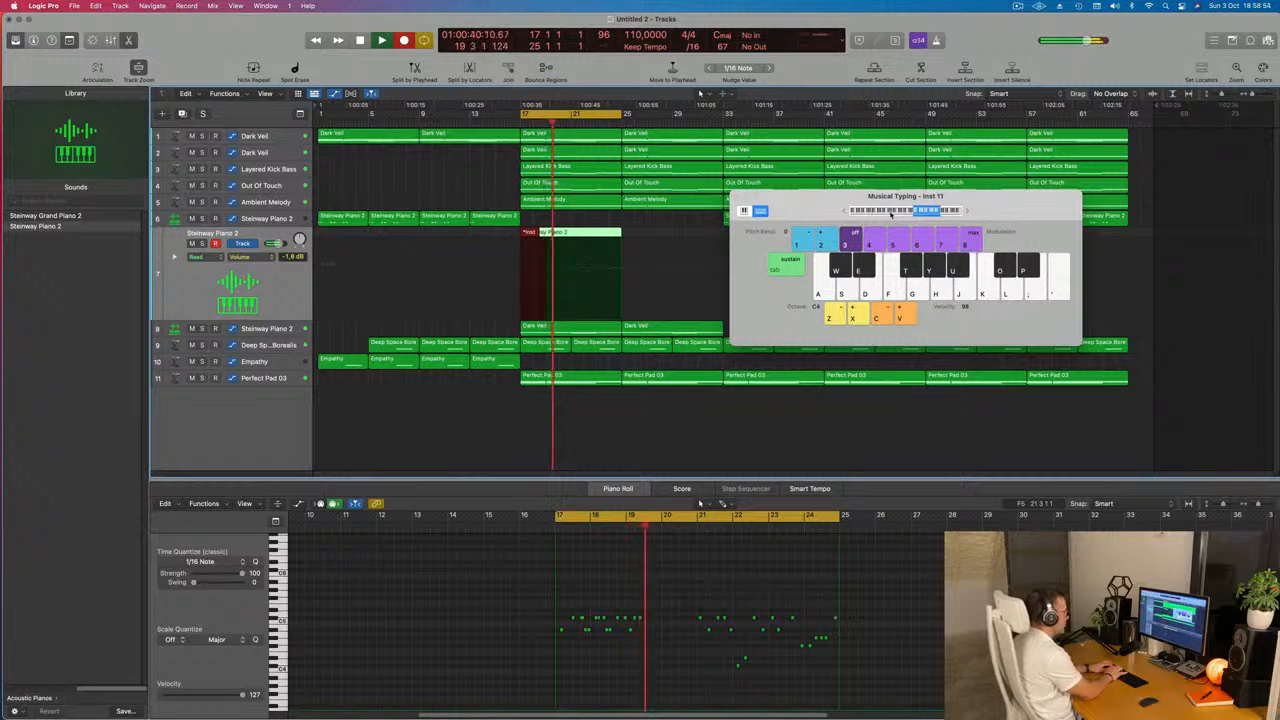
key(o)
key(o)
key(o)
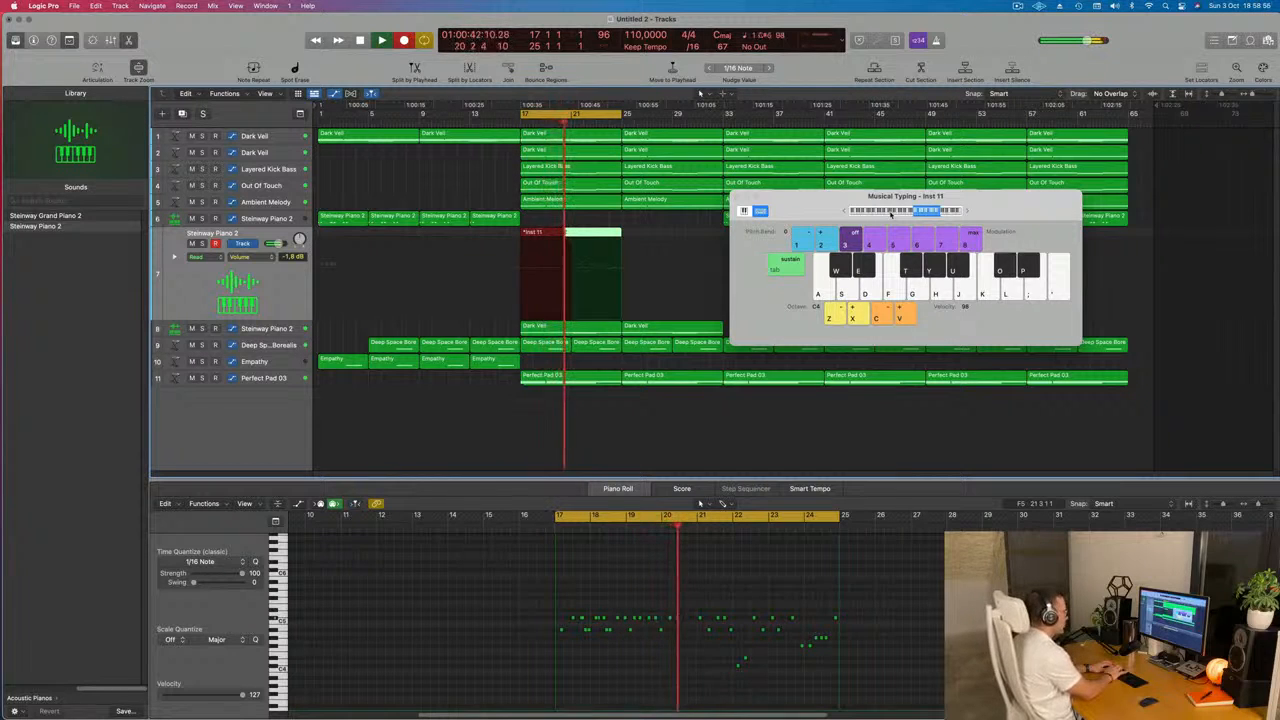
key(u)
key(o)
key(space)
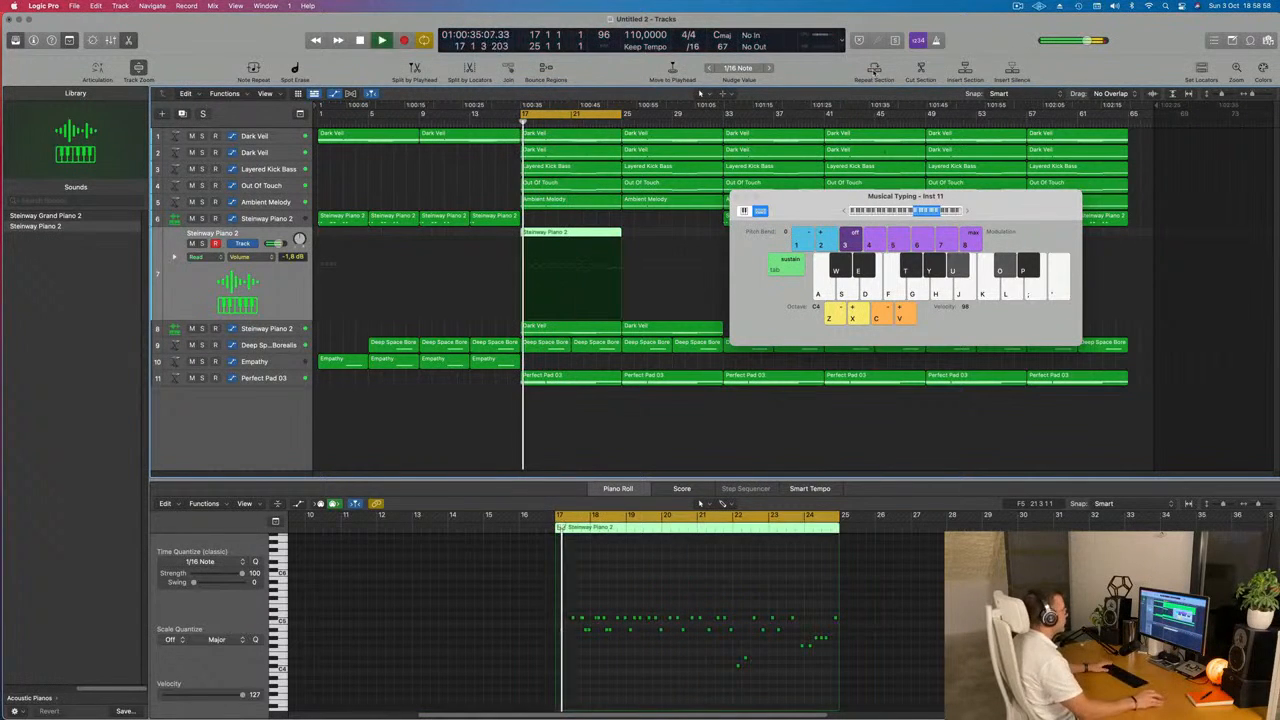
- Delete the recorded melody region from the expanded Steinway Piano 2 track
click(648, 229)
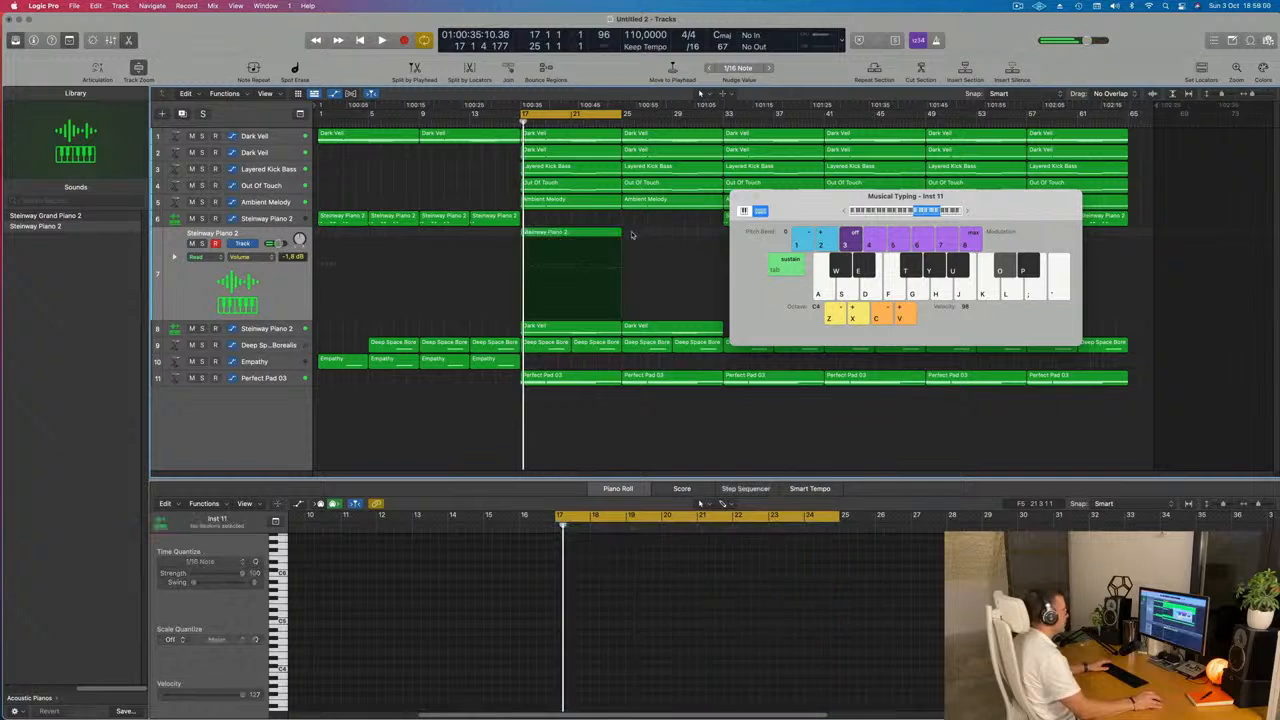
click(605, 237)
key(Delete)
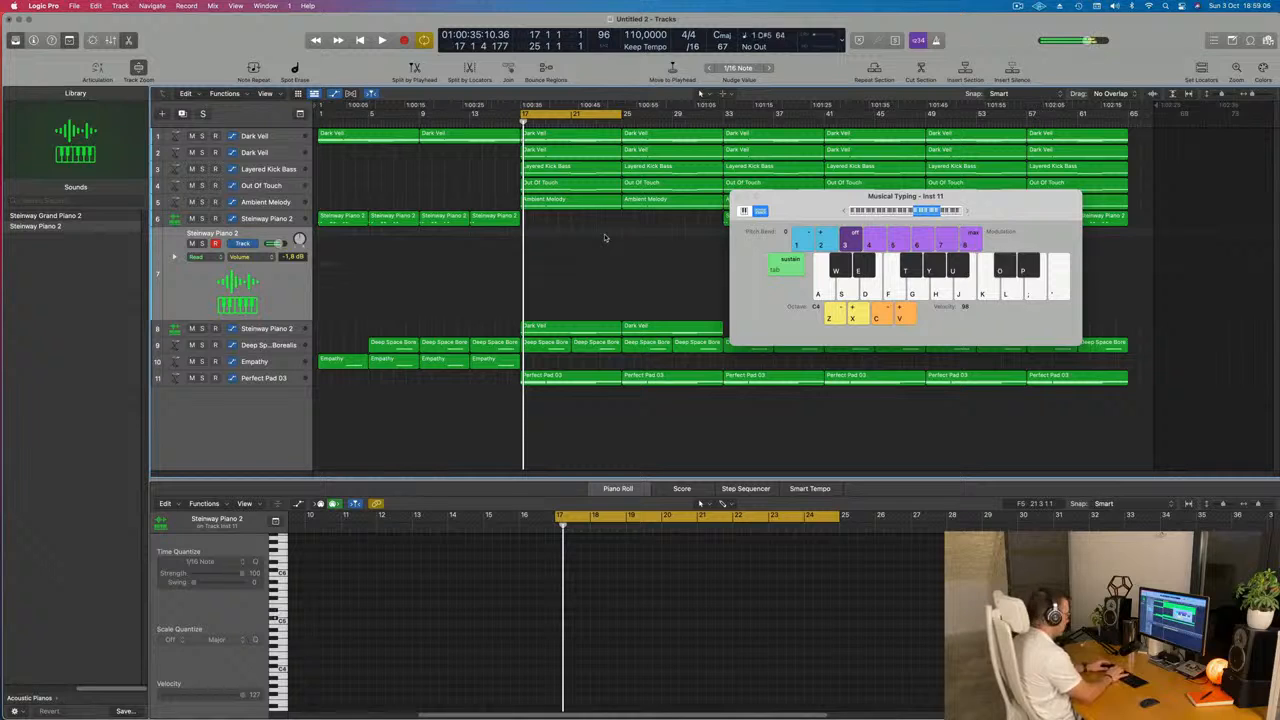
- Record a new high piano melody take on the same track at octave C4, playing through bar 24, and stop recording
key(r)
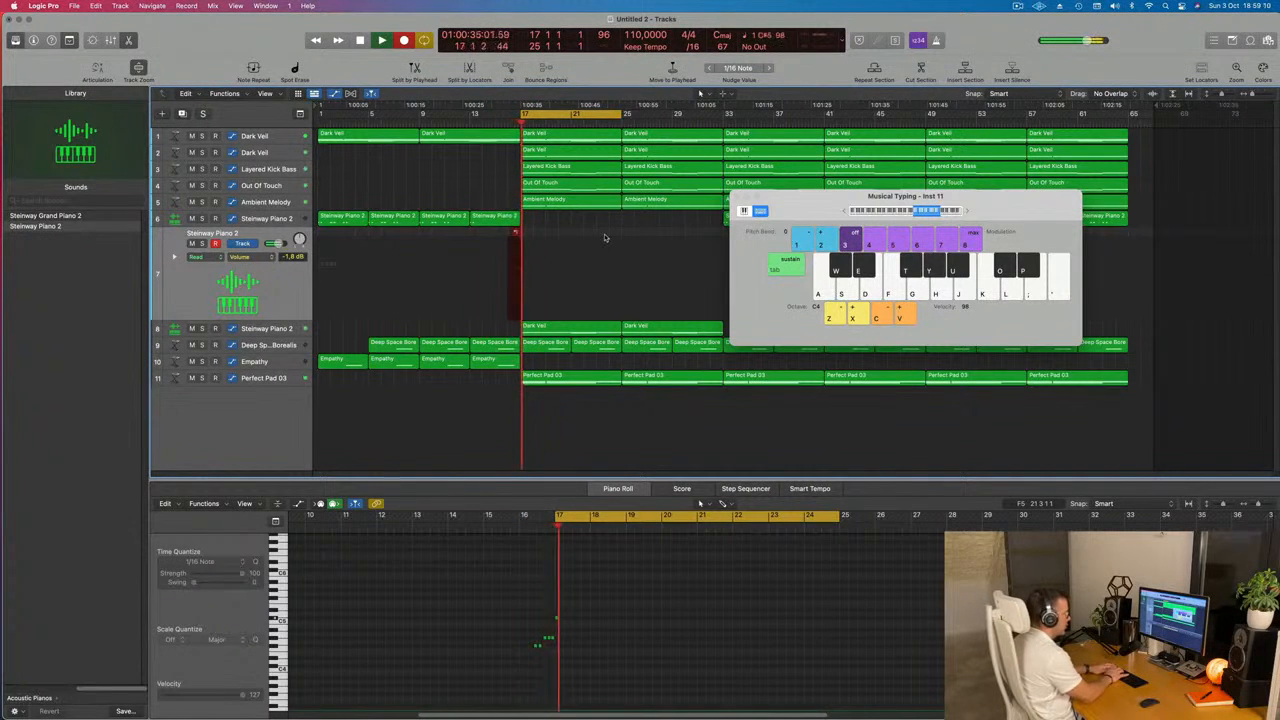
key(y)
key(o)
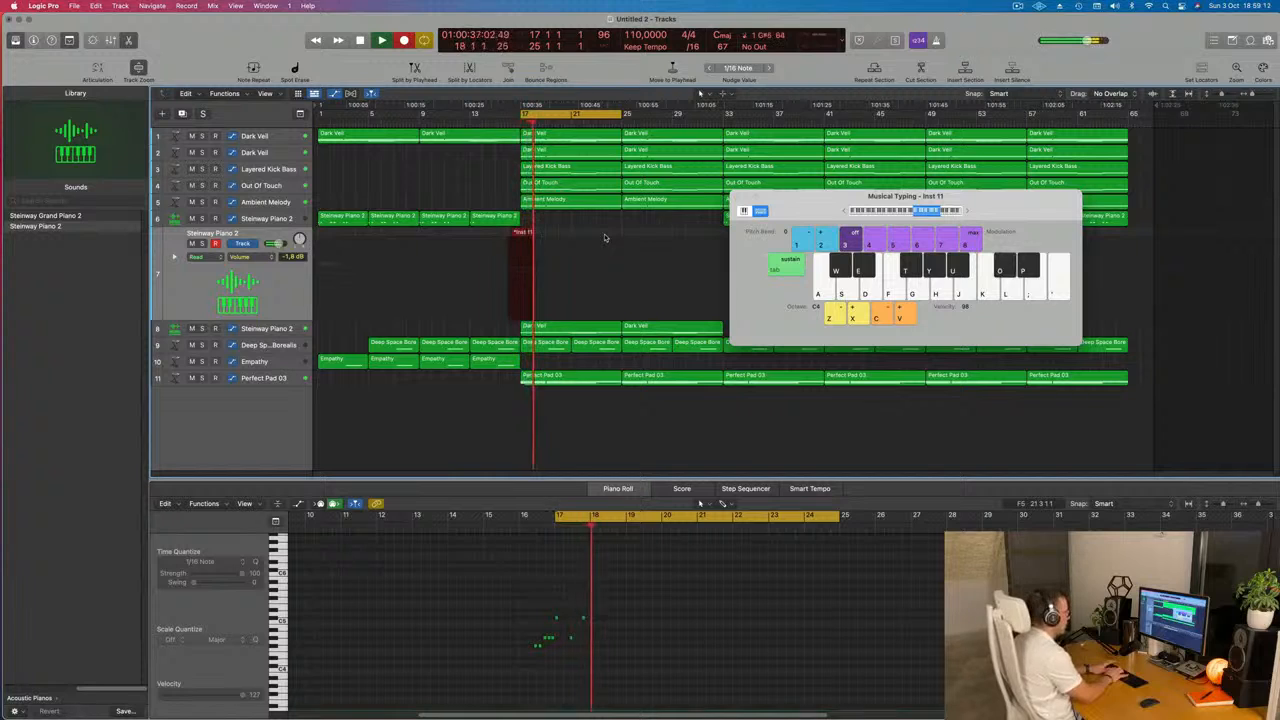
key(y)
key(o)
key(y)
key(o)
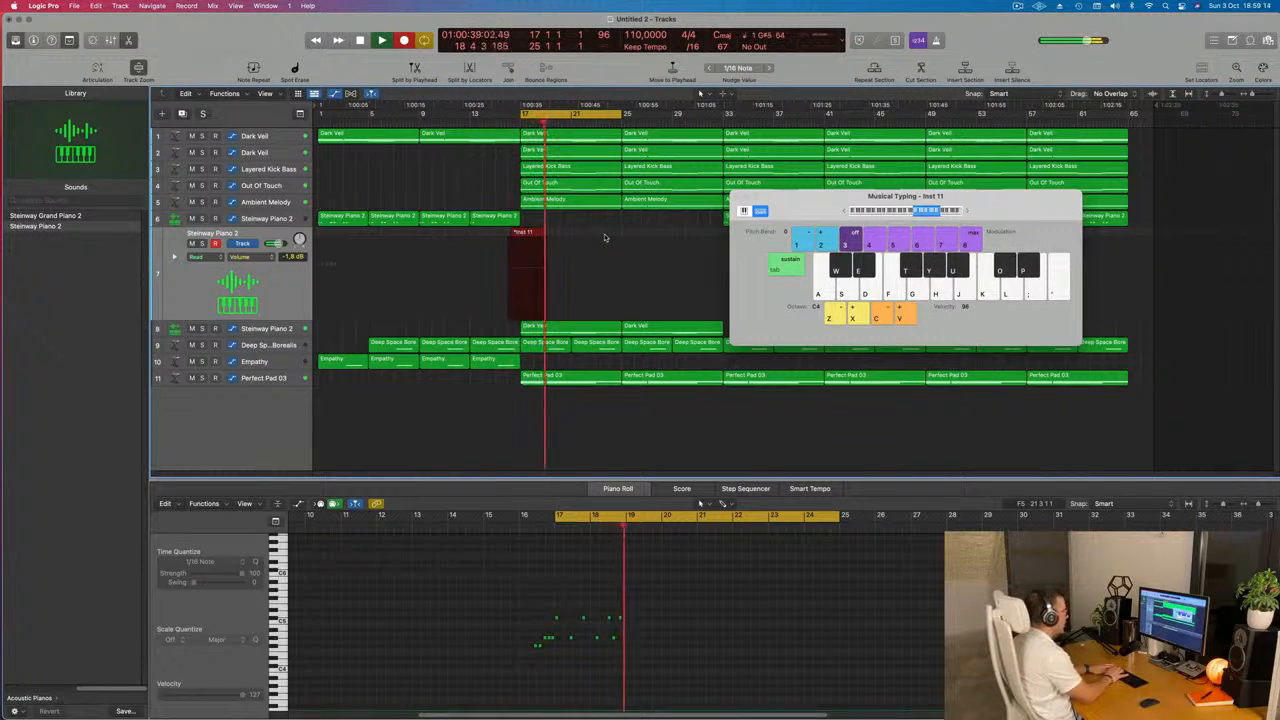
key(o)
key(y)
key(y)
key(y)
key(t)
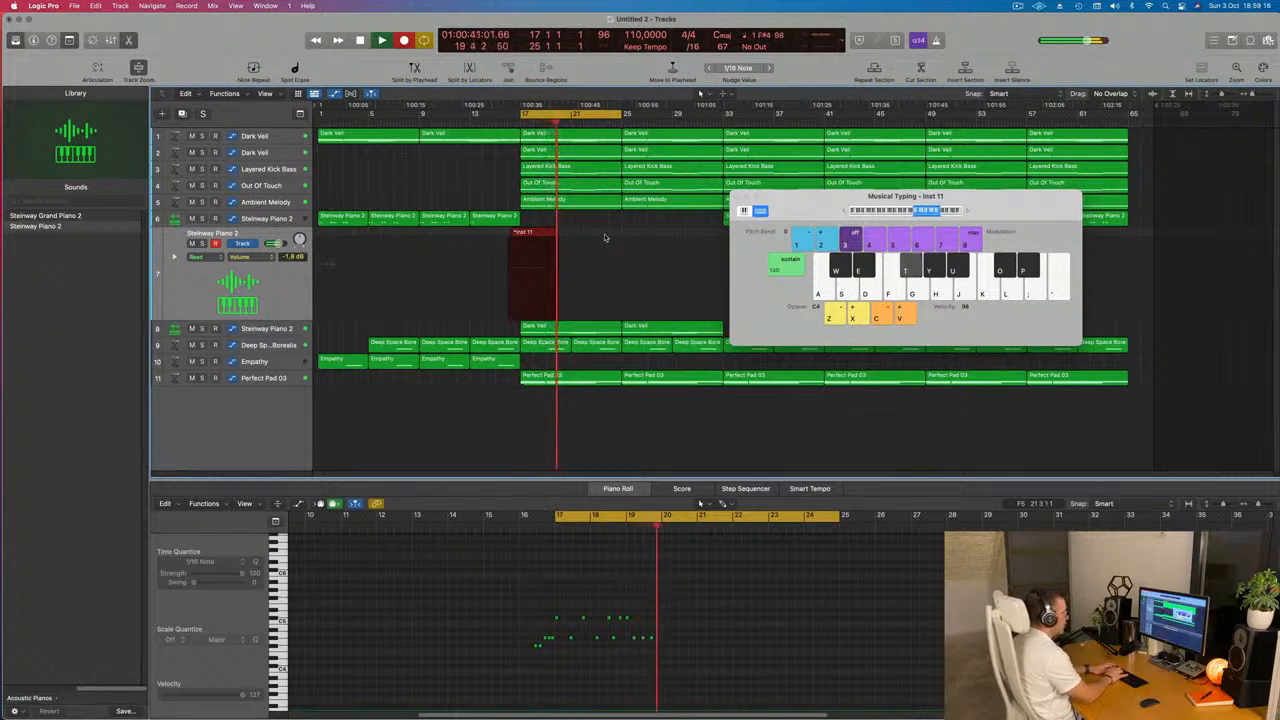
key(t)
key(y)
key(u)
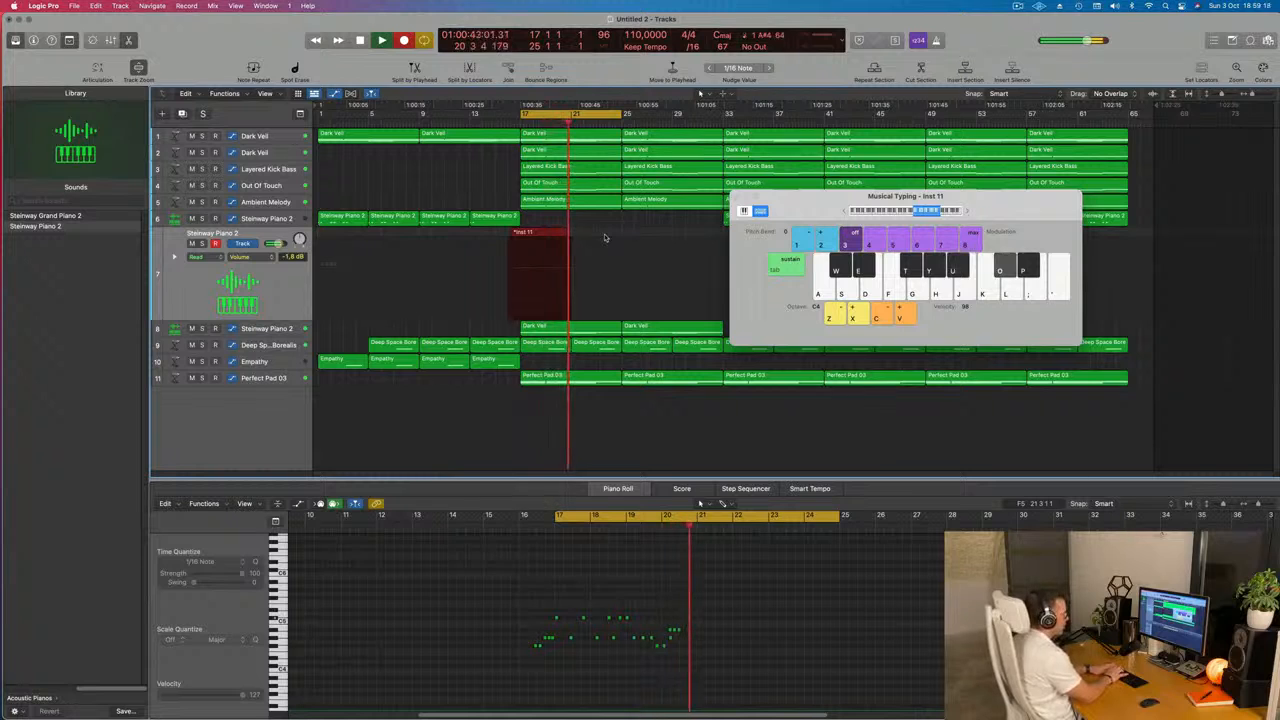
key(o)
key(y)
key(o)
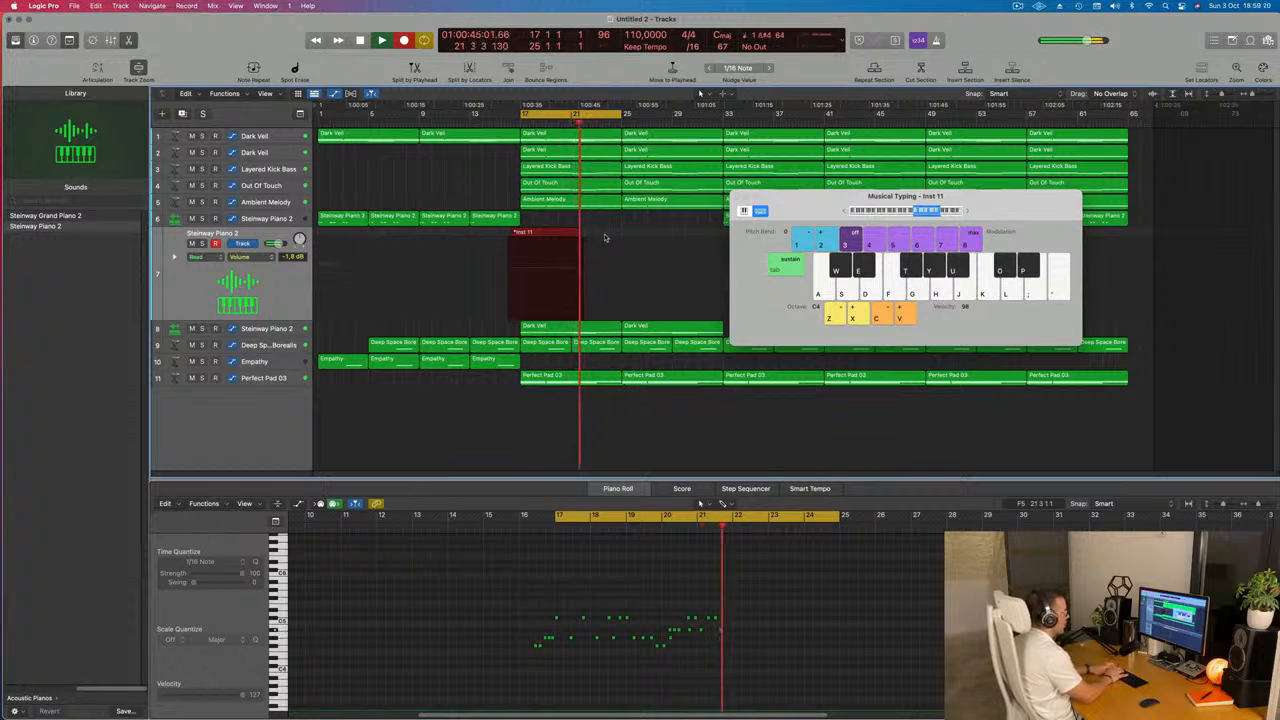
key(u)
key(o)
key(o)
key(o)
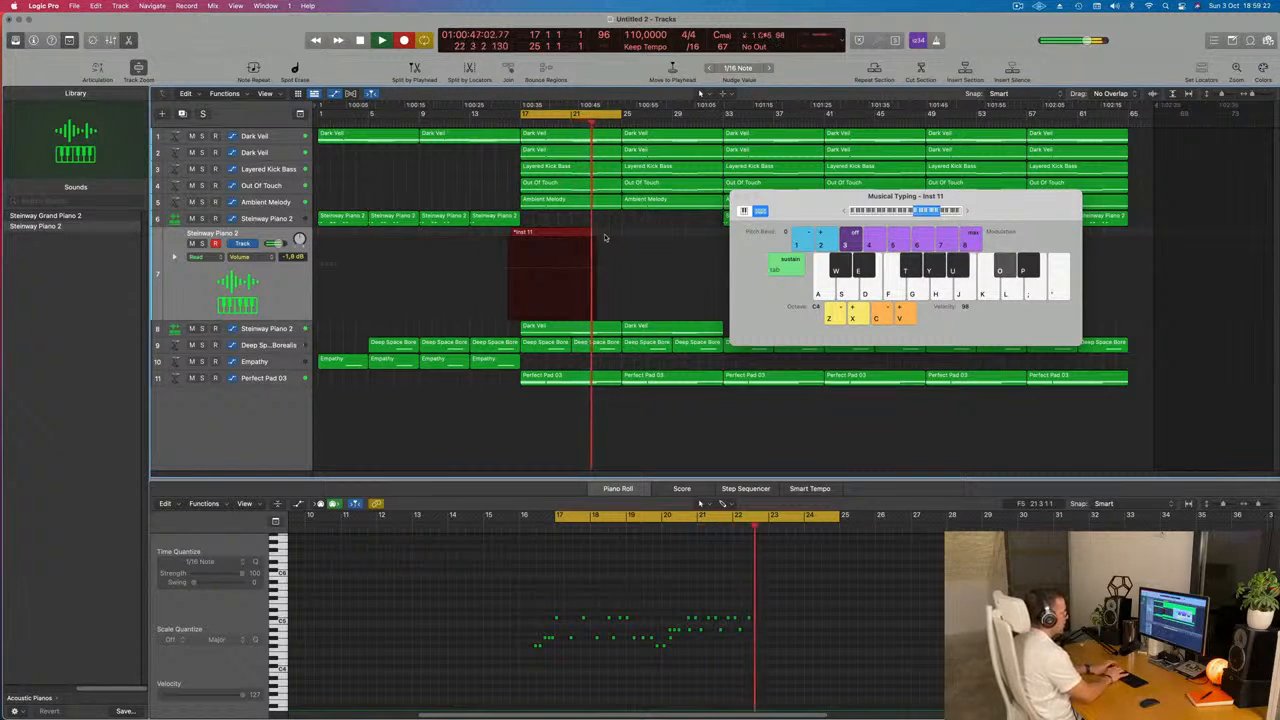
key(u)
key(o)
key(o)
key(u)
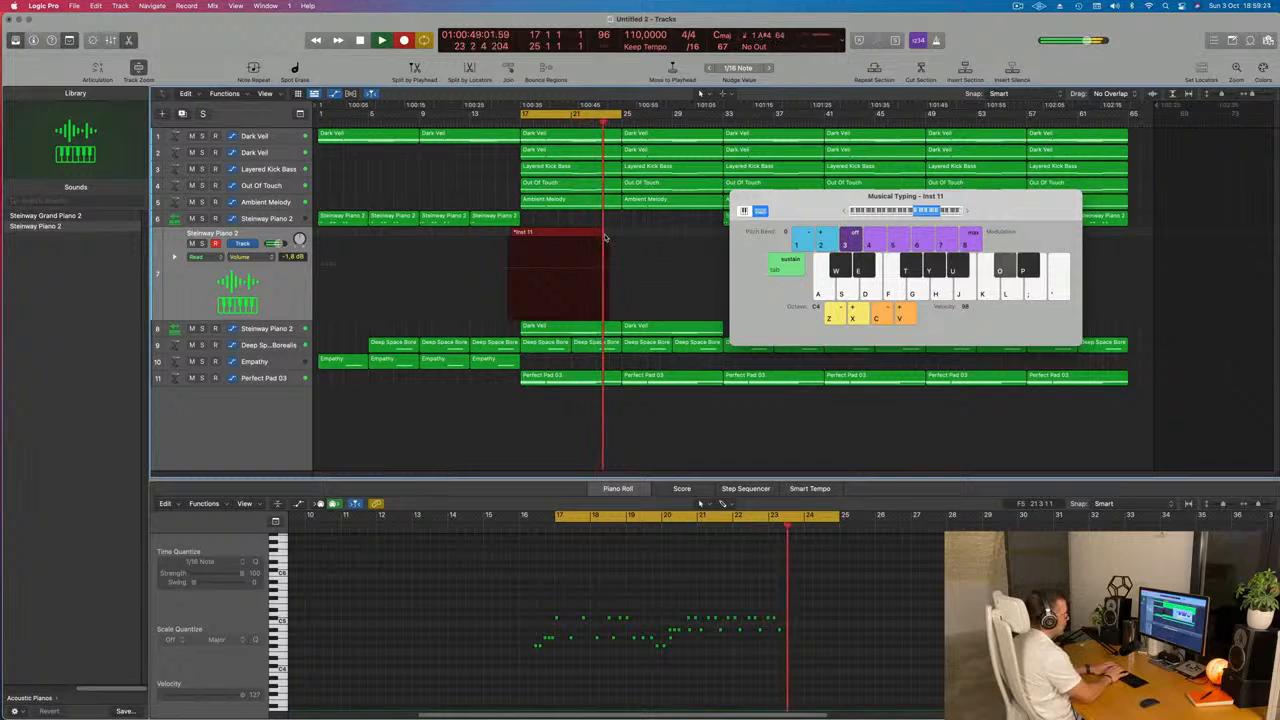
key(o)
key(o)
key(o)
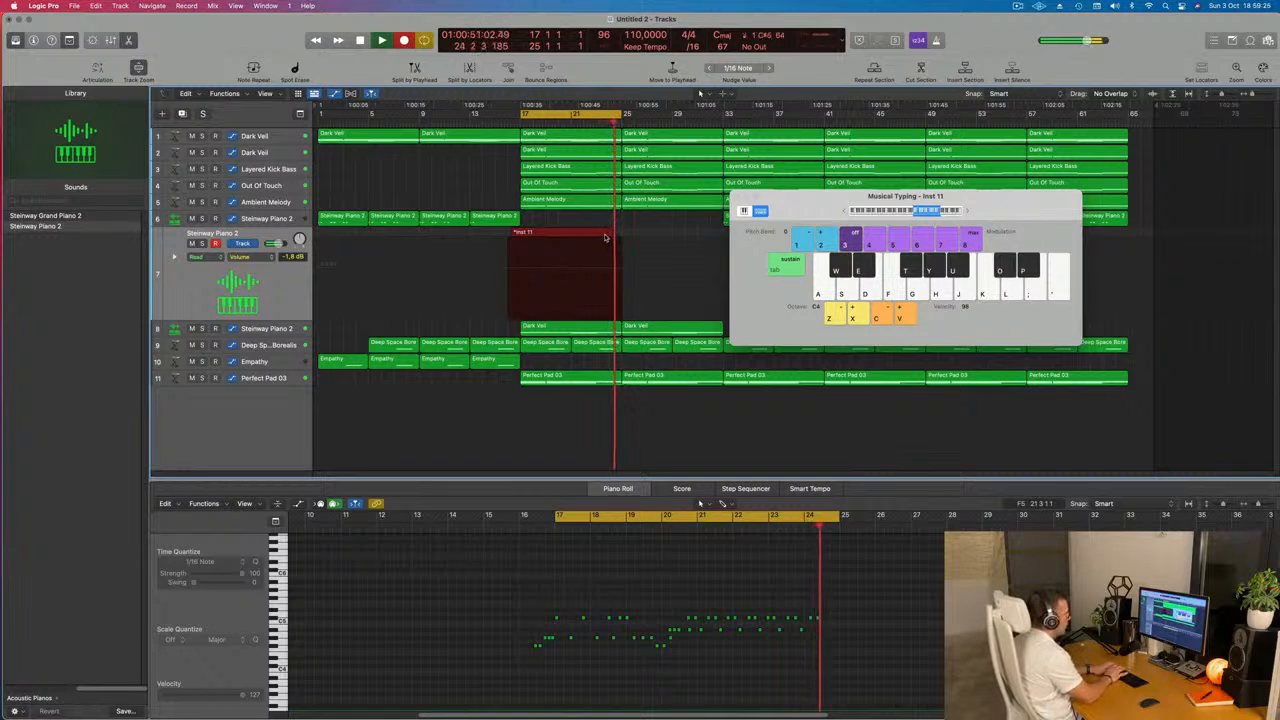
key(u)
key(o)
key(space)
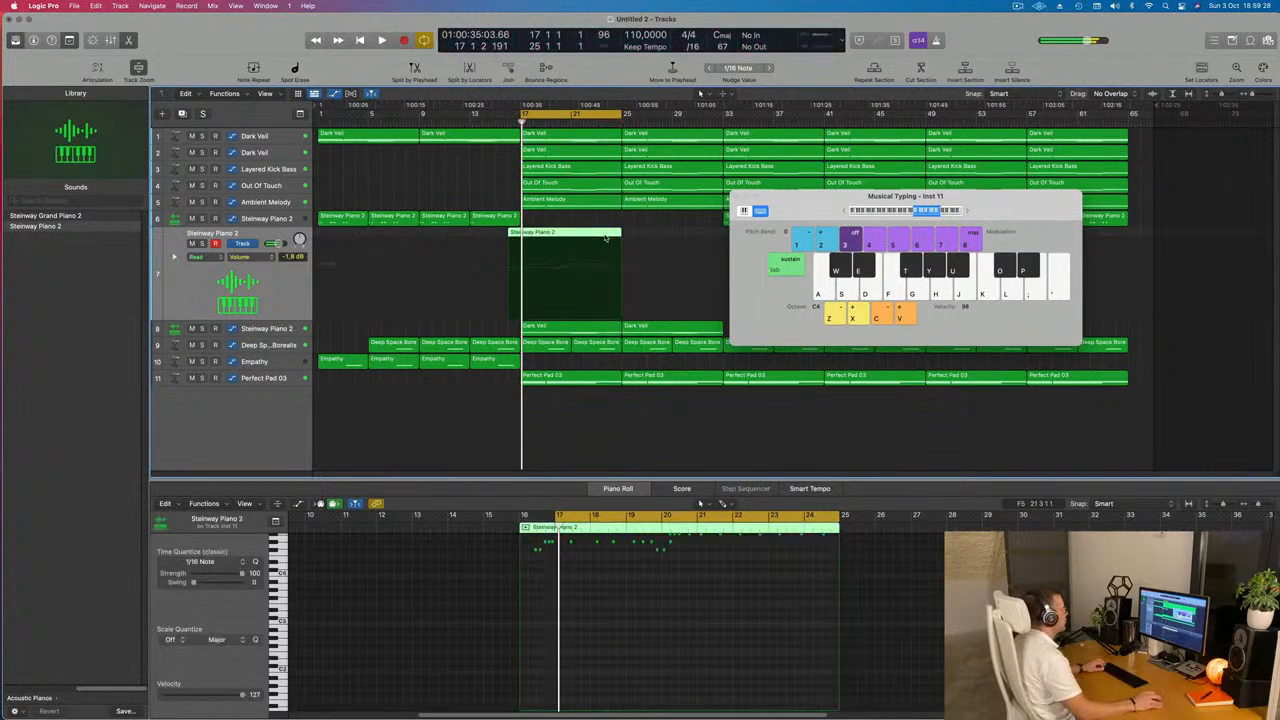
- Split the new take at bar 22, discard the part before the split and move the remaining region to bar 17
click(581, 232)
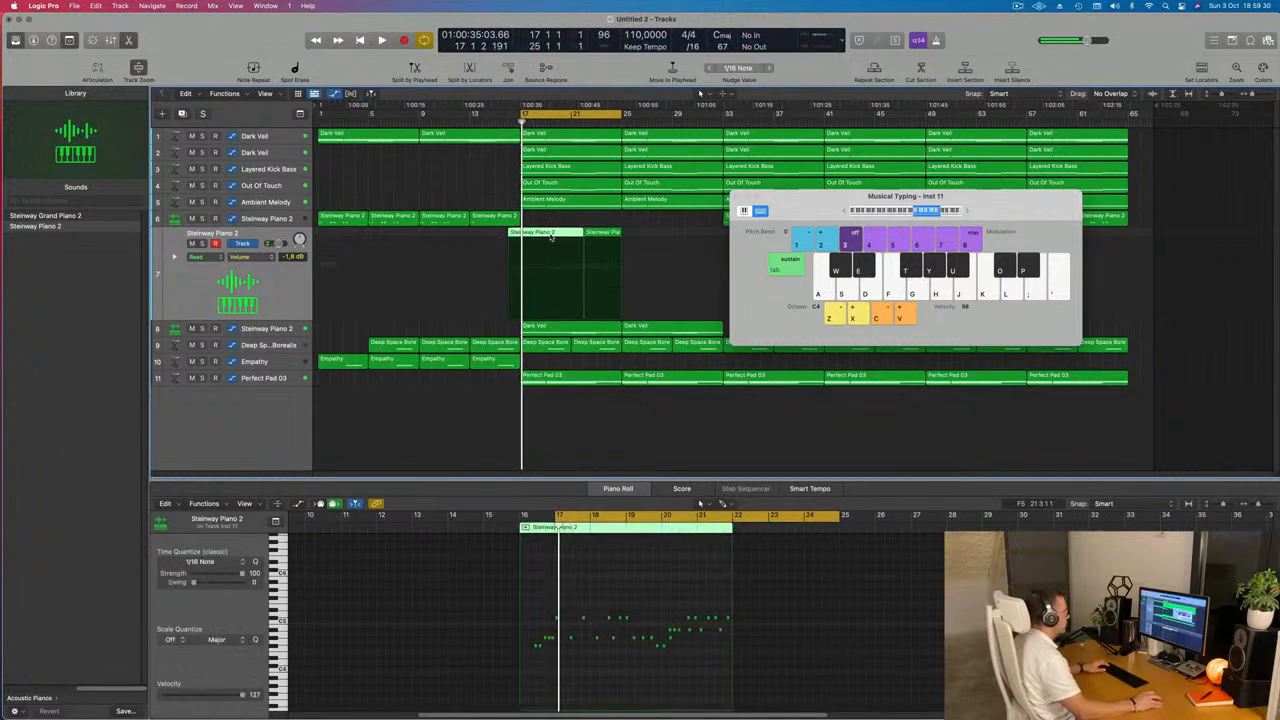
key(Delete)
drag(600, 234, 536, 236)
- Play back the shortened phrase and remove its first two notes in the Piano Roll
click(612, 663)
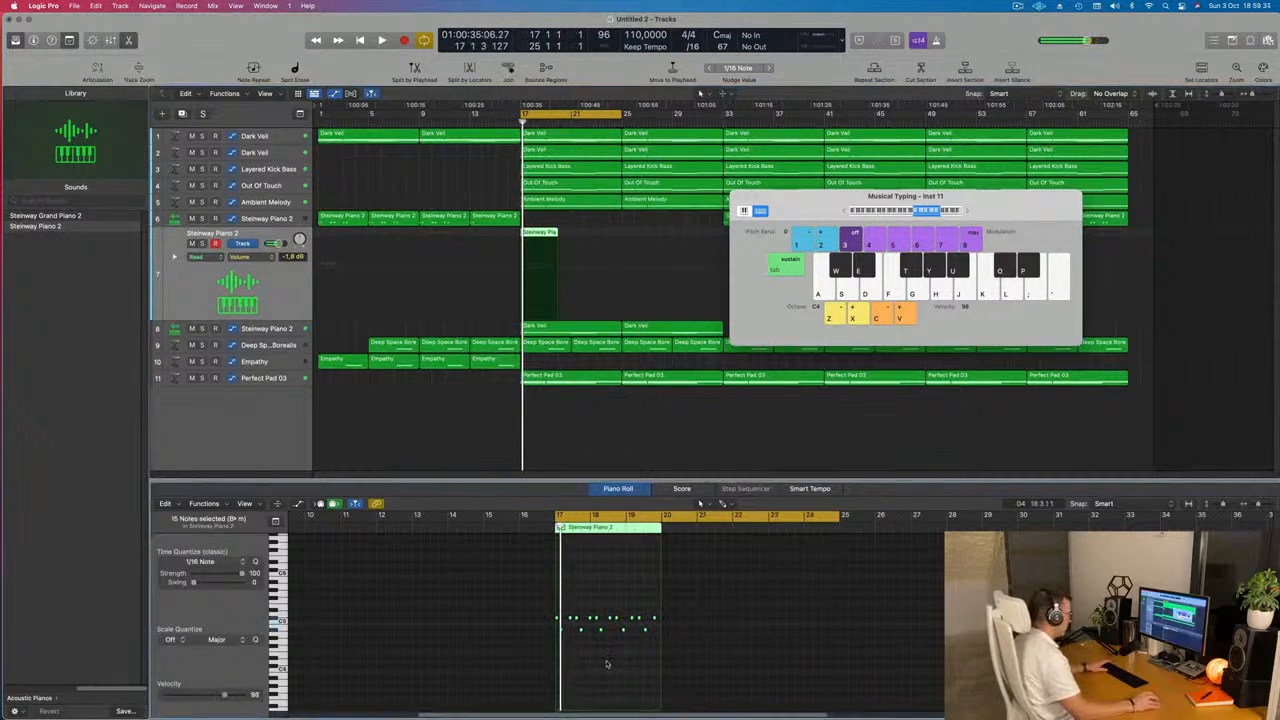
key(space)
key(super+Right)
key(super+Right)
key(super+Right)
key(super+Right)
key(super+Right)
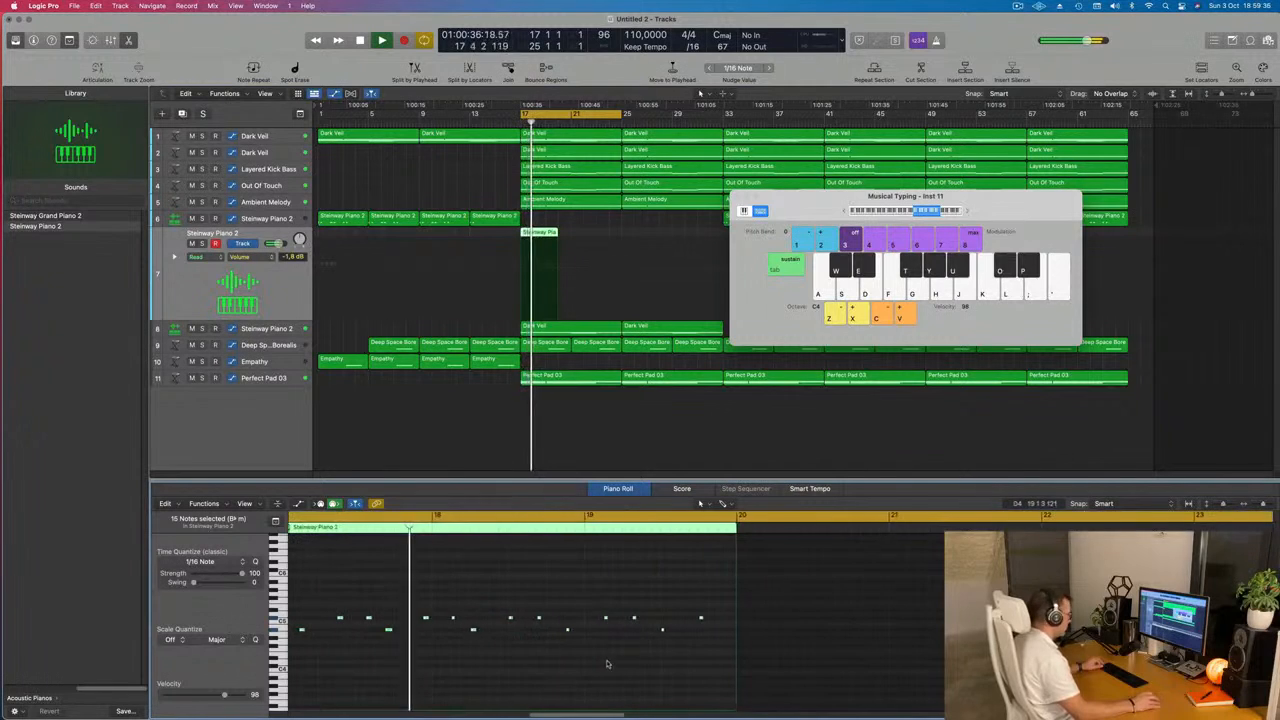
key(super+Right)
scroll(573, 668, left, 5)
key(space)
key(space)
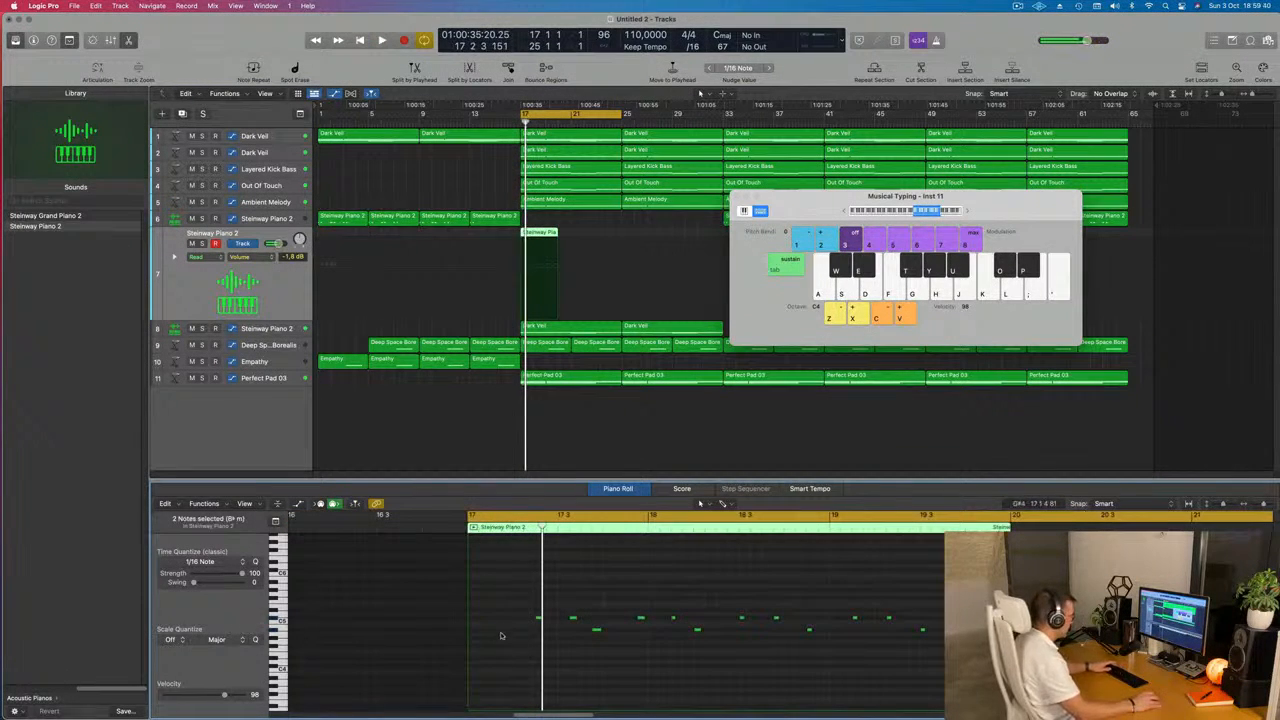
- Move the first five remaining notes of the phrase together so they start at bar 17
drag(513, 600, 680, 703)
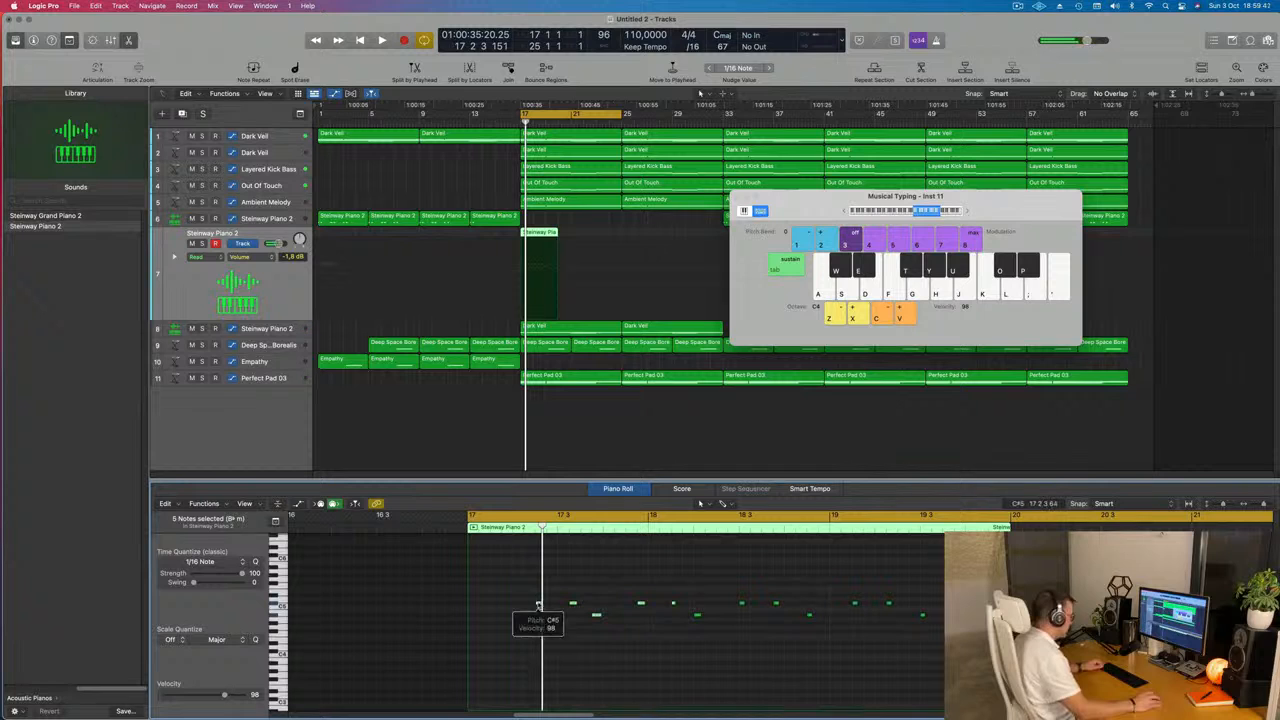
drag(538, 605, 471, 608)
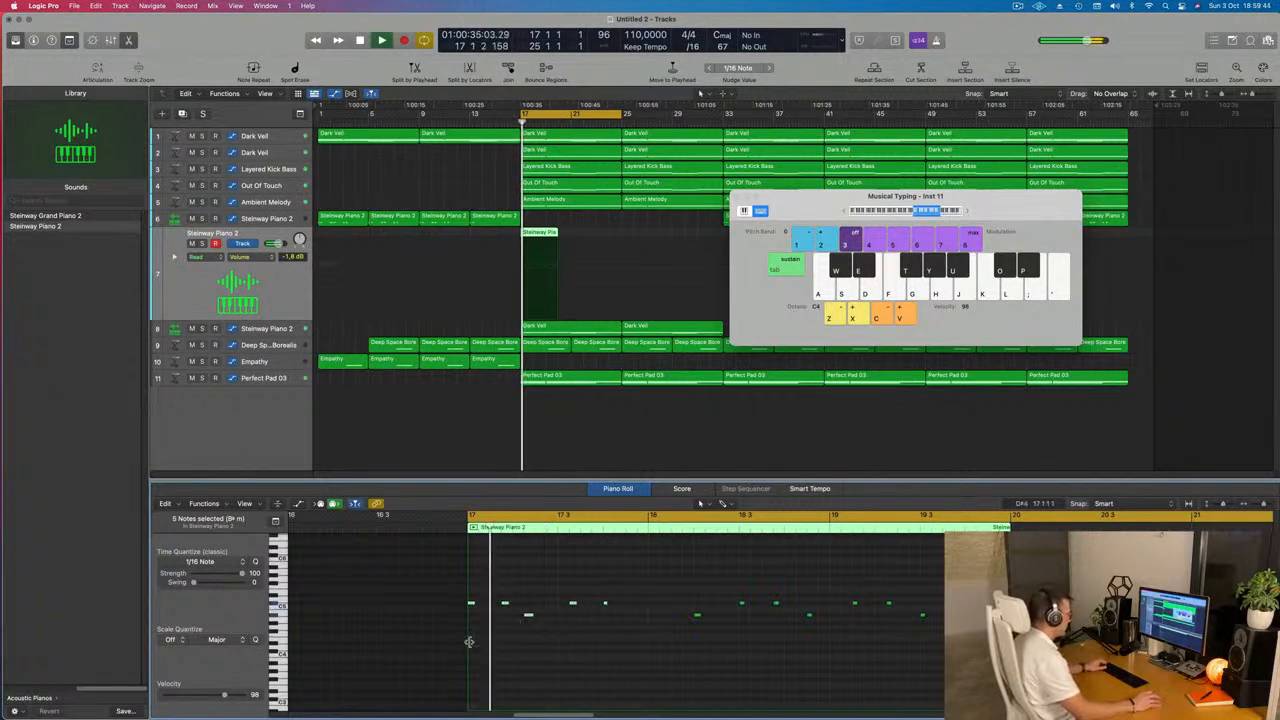
- Move the second note earlier to position 17 1 4 1 and shift the A#4 note after it slightly later
scroll(509, 662, up, 3)
click(499, 603)
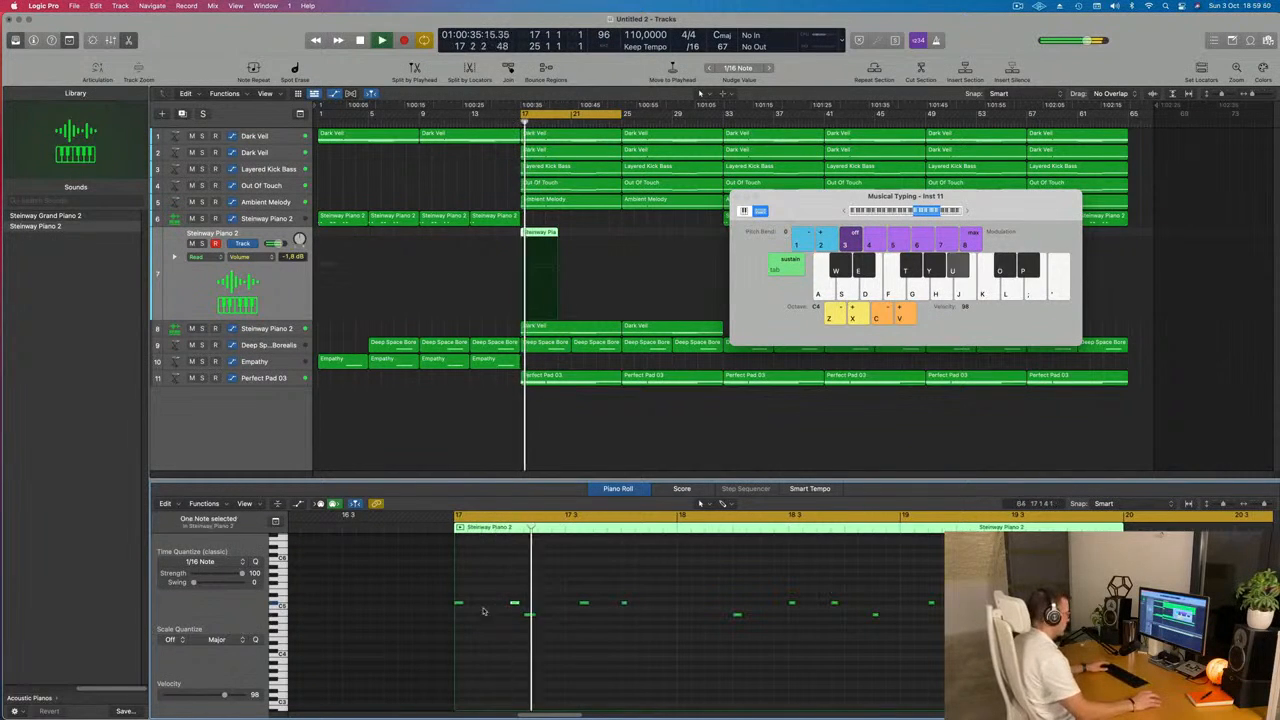
drag(514, 604, 498, 607)
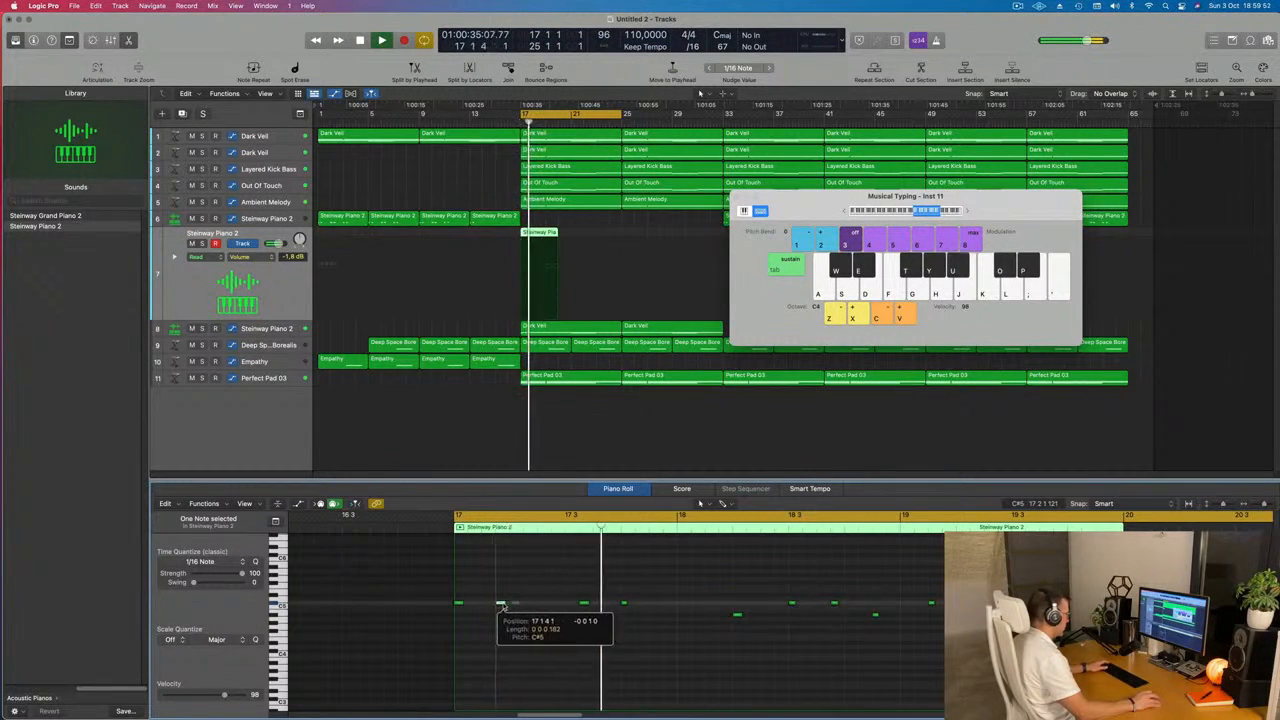
key(space)
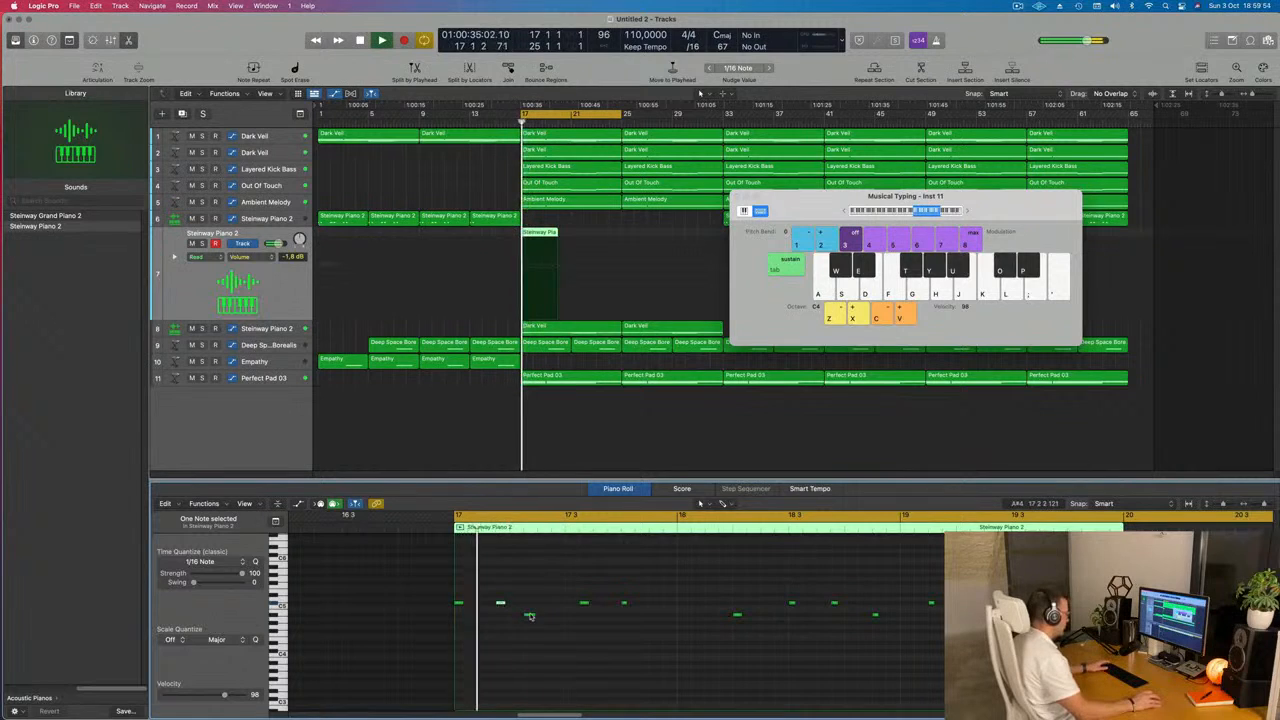
drag(530, 615, 542, 621)
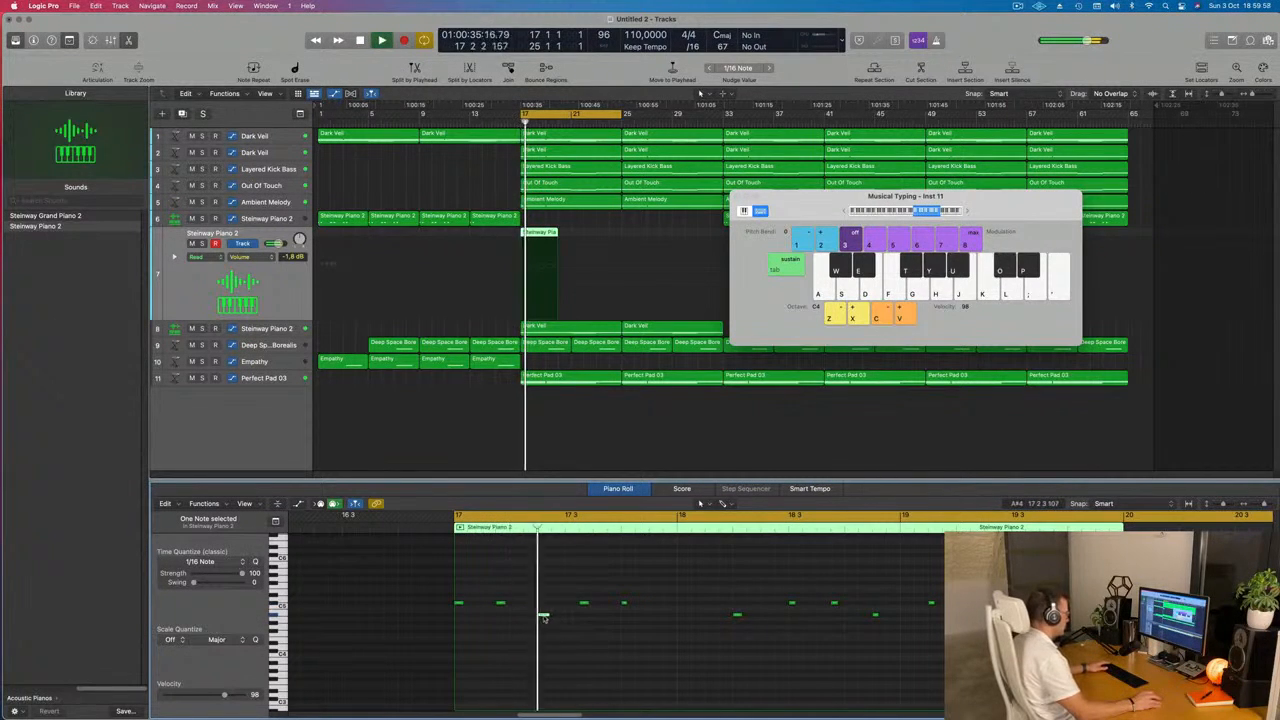
- Try earlier positions for the phrase's second and third notes and a slightly later position for its first four notes
drag(543, 615, 487, 605)
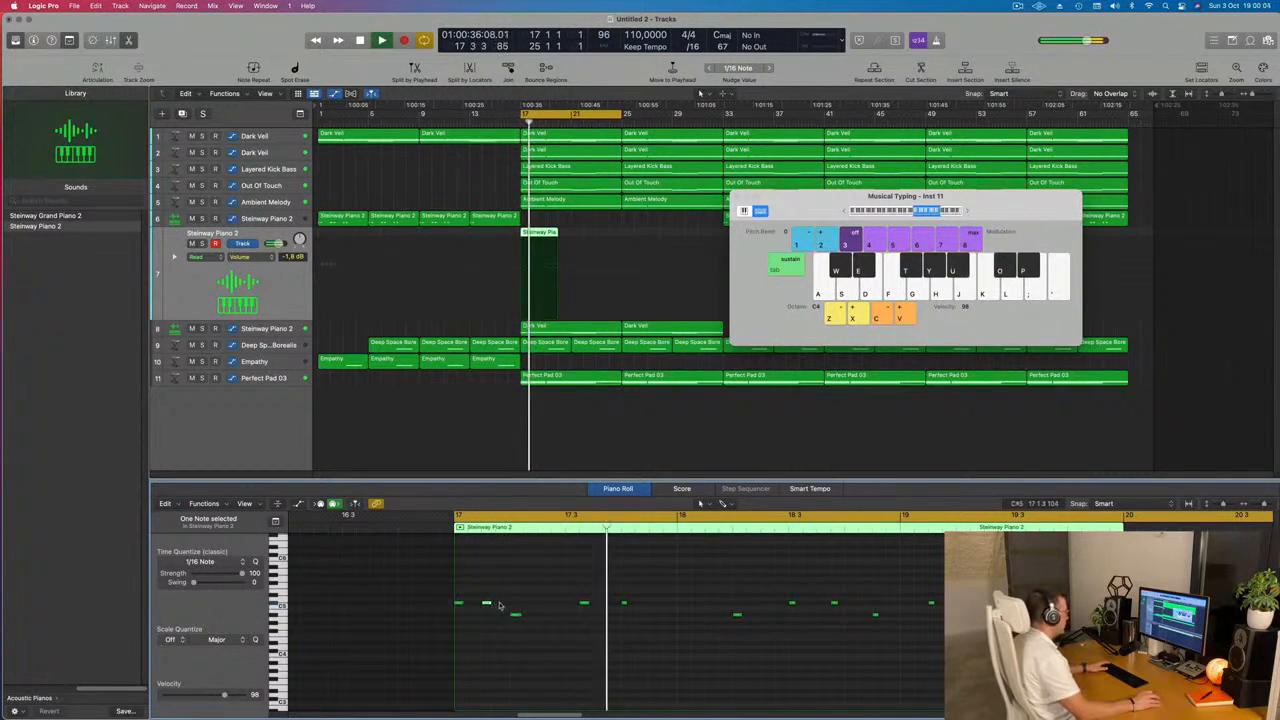
drag(488, 604, 529, 618)
key(space)
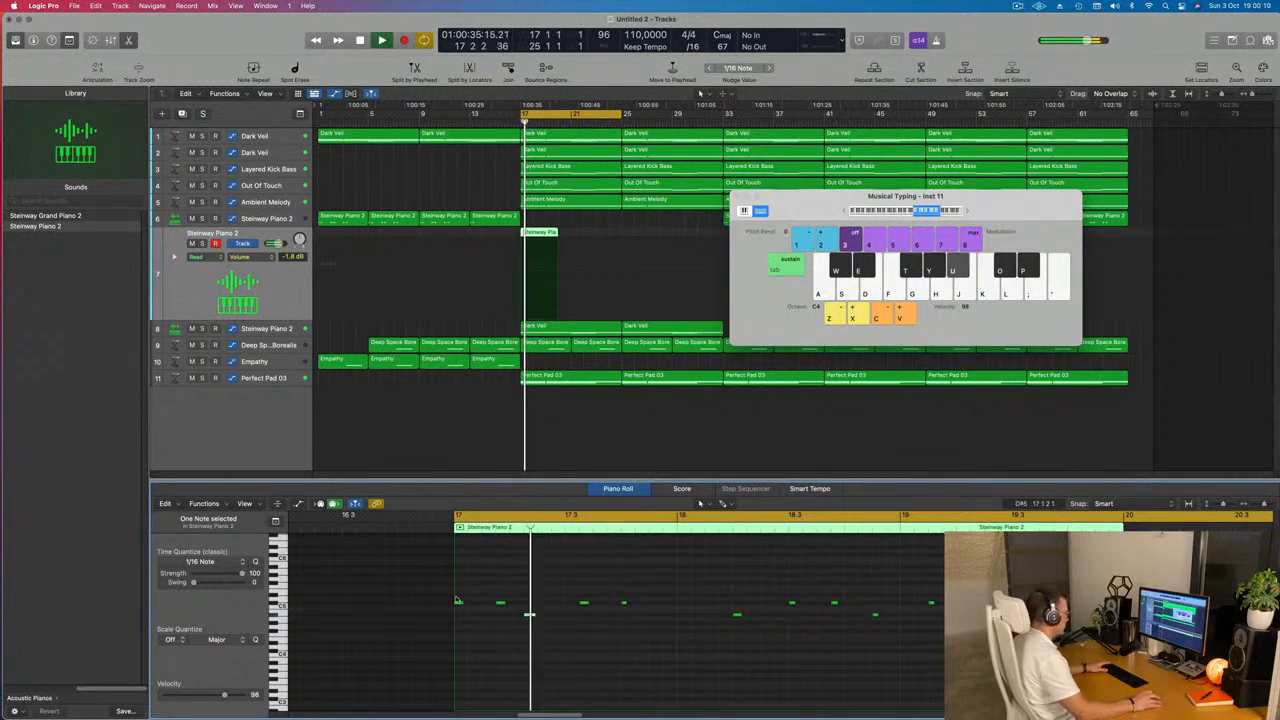
drag(458, 599, 610, 637)
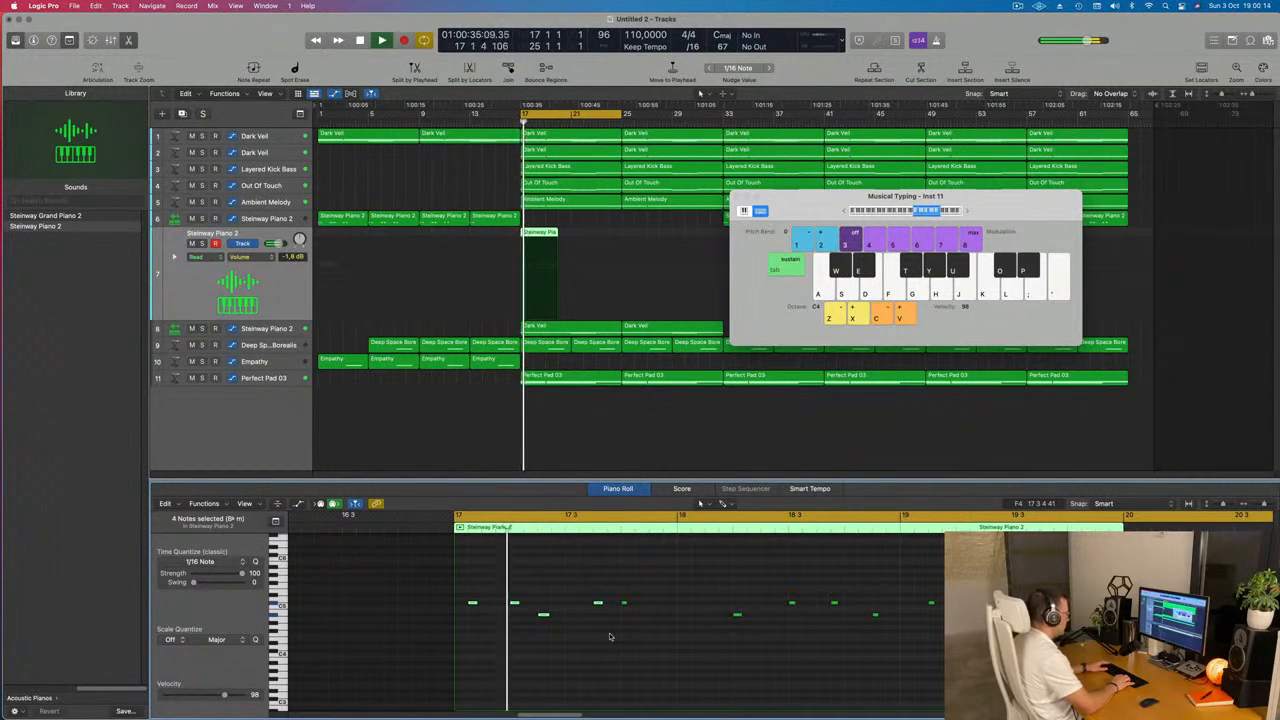
- Delete the piano region at bar 17 and record a new take repeating the pattern C#5, C#5, A#4 across bars 17 to 24
click(529, 237)
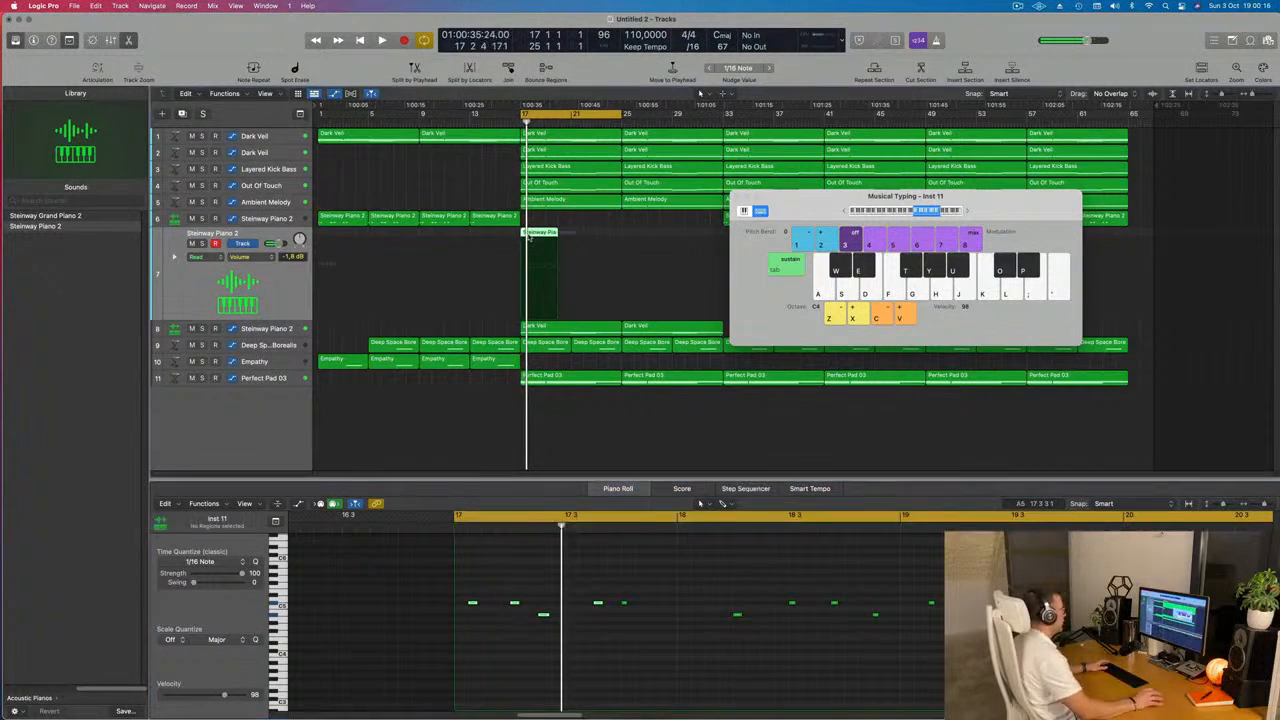
key(Delete)
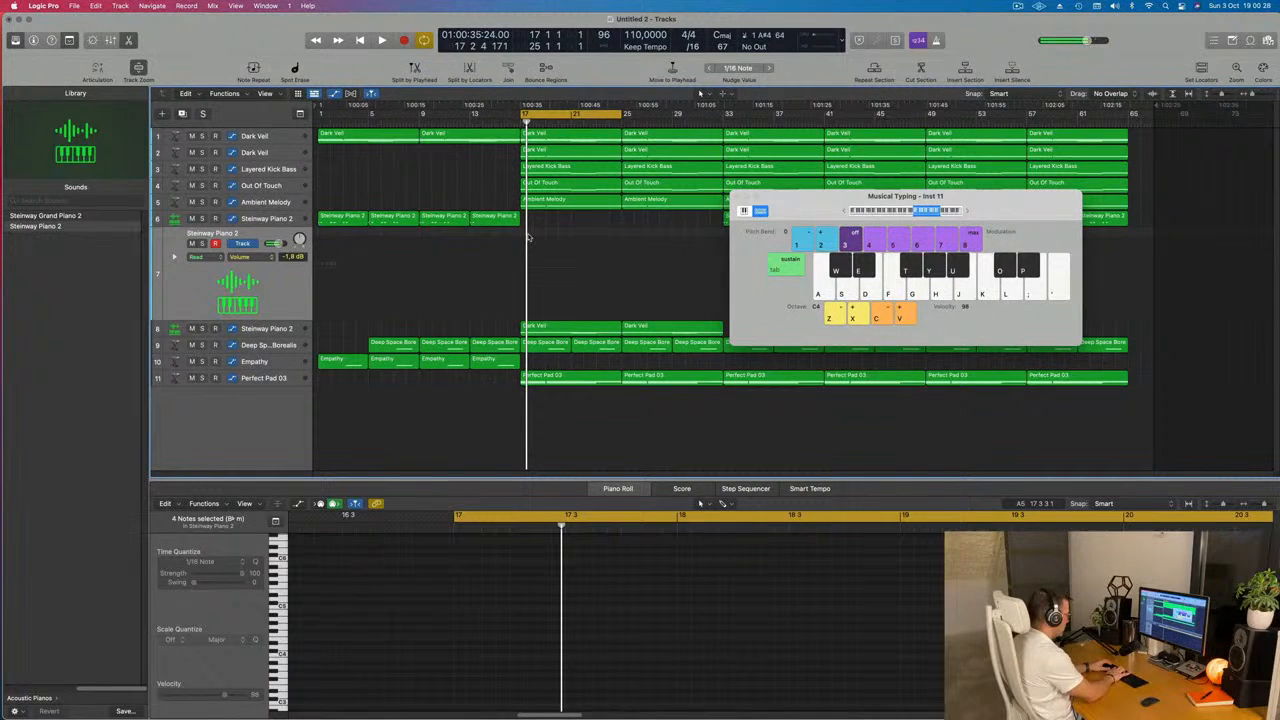
key(r)
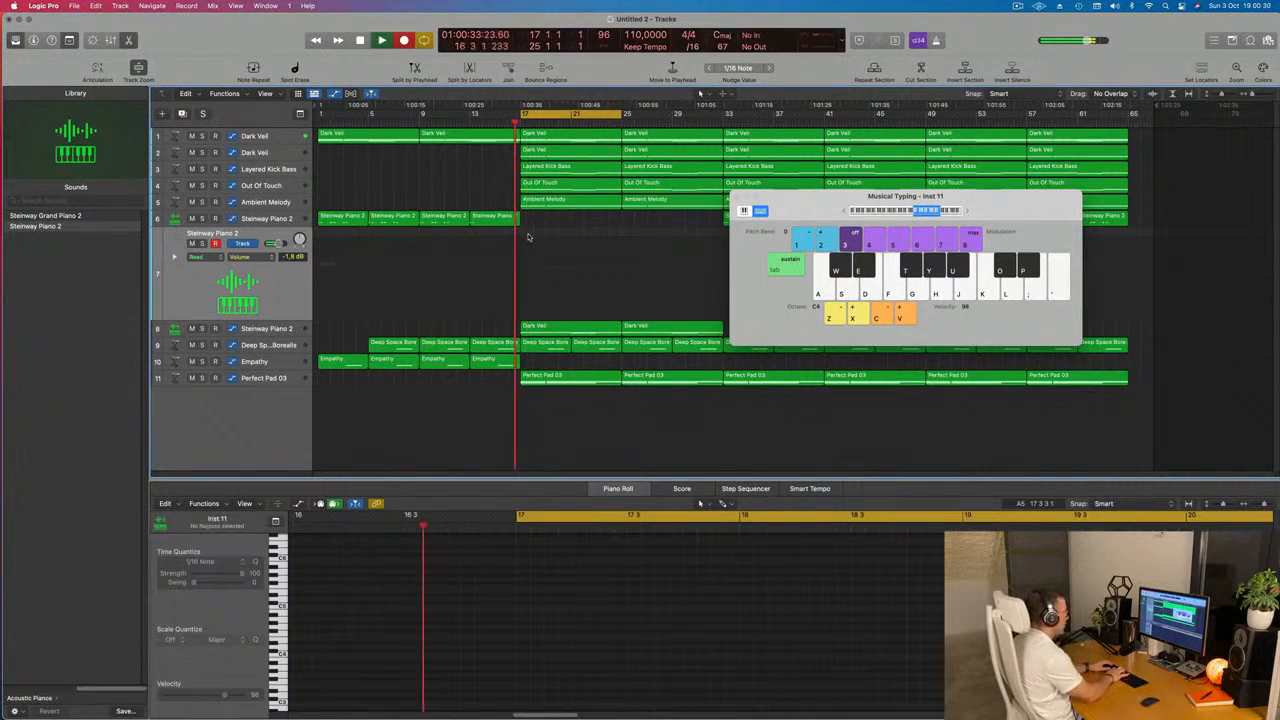
key(o)
key(o)
key(u)
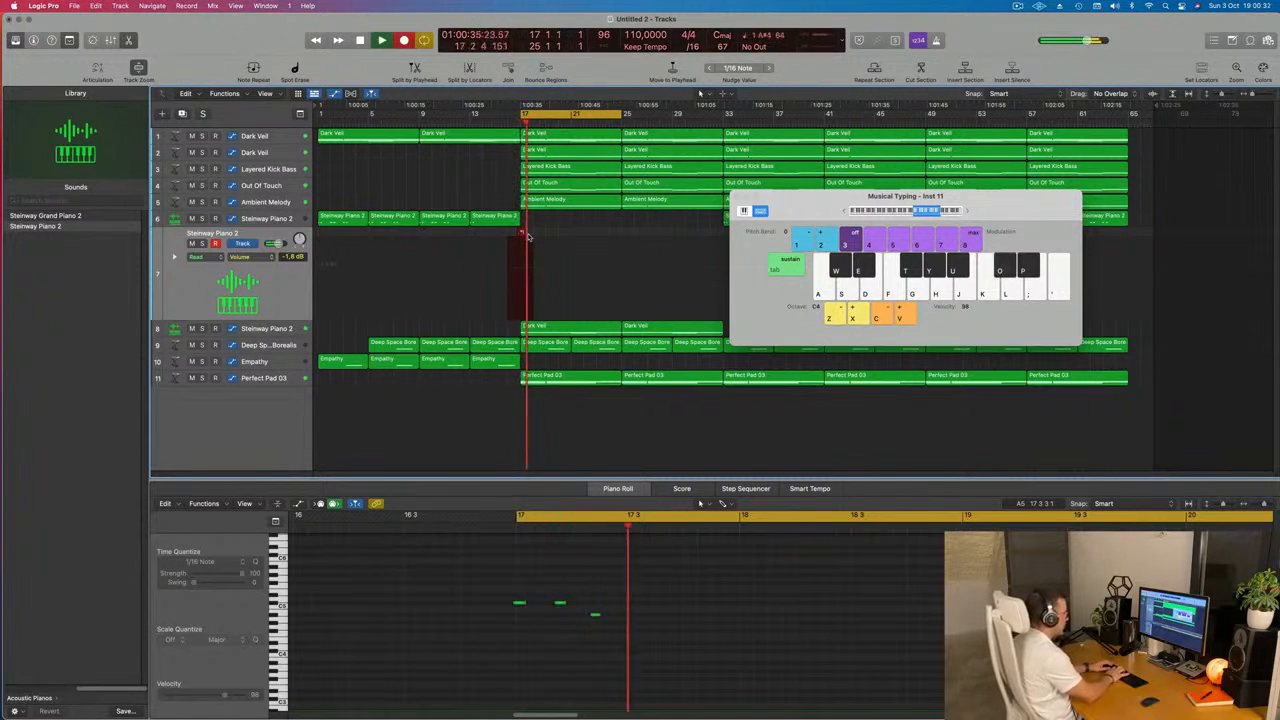
key(o)
key(o)
key(u)
key(o)
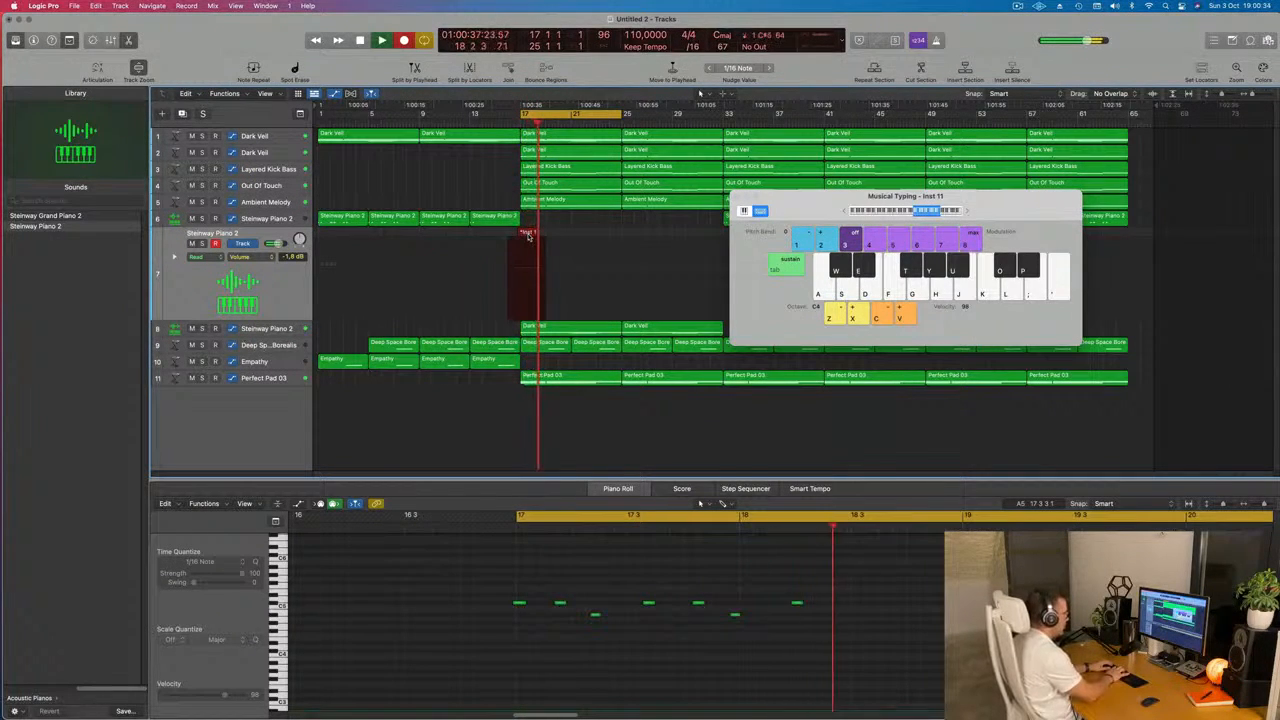
key(o)
key(u)
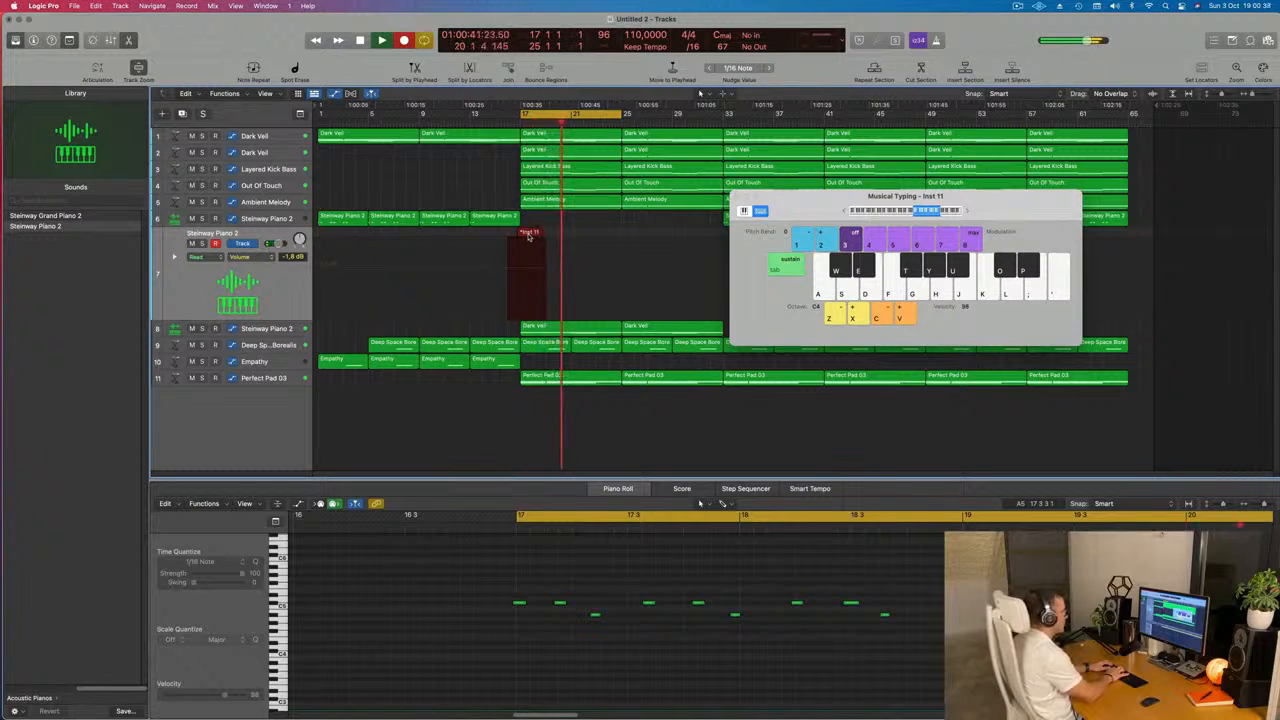
key(o)
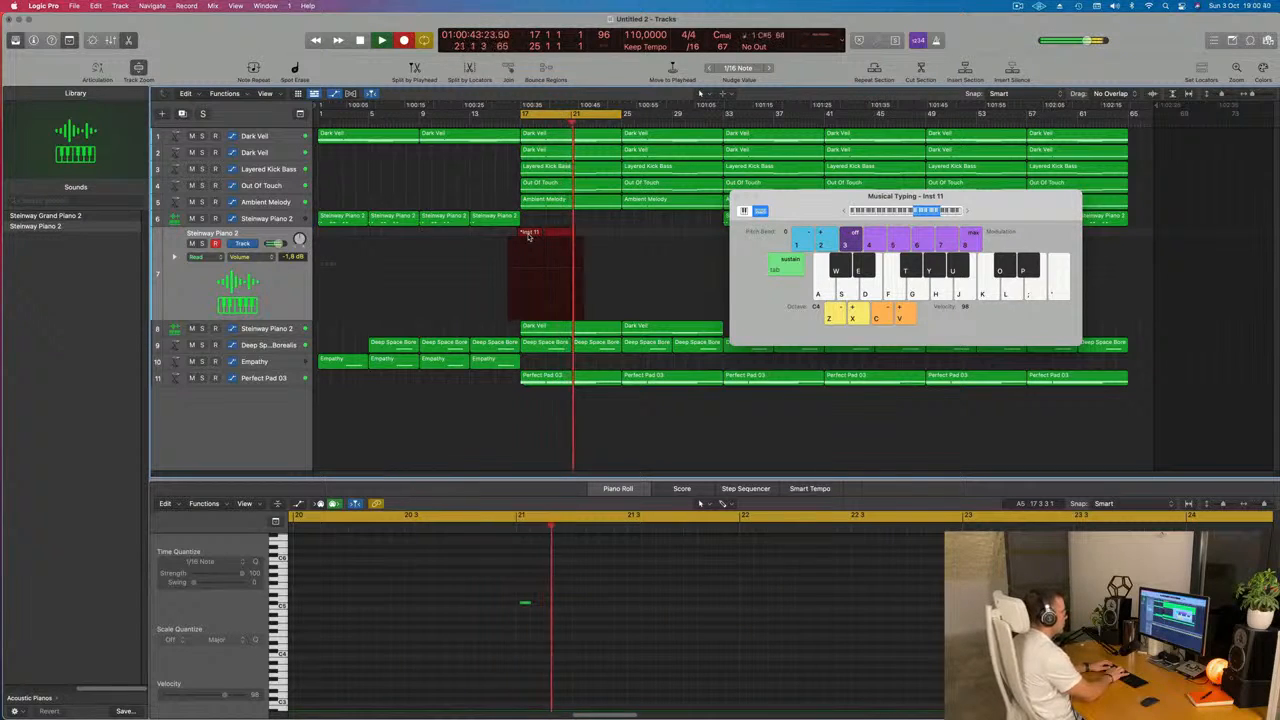
key(o)
key(u)
key(o)
key(o)
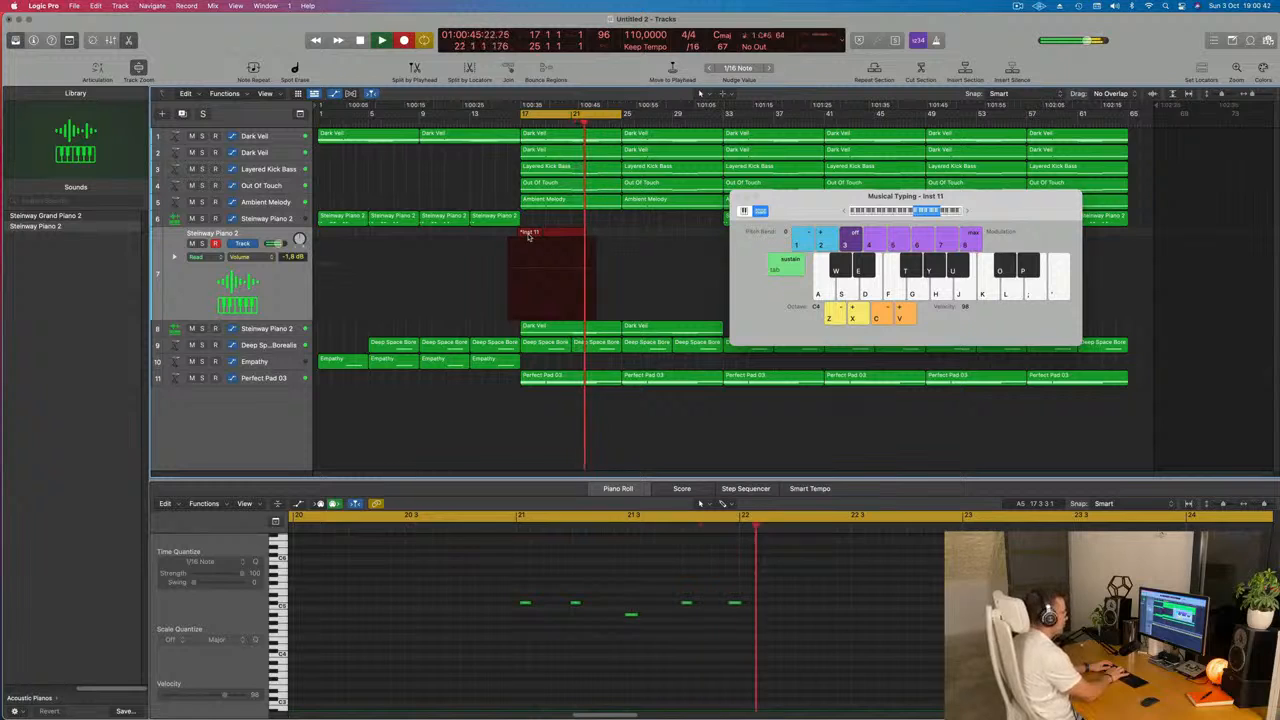
key(u)
key(o)
key(o)
key(u)
key(o)
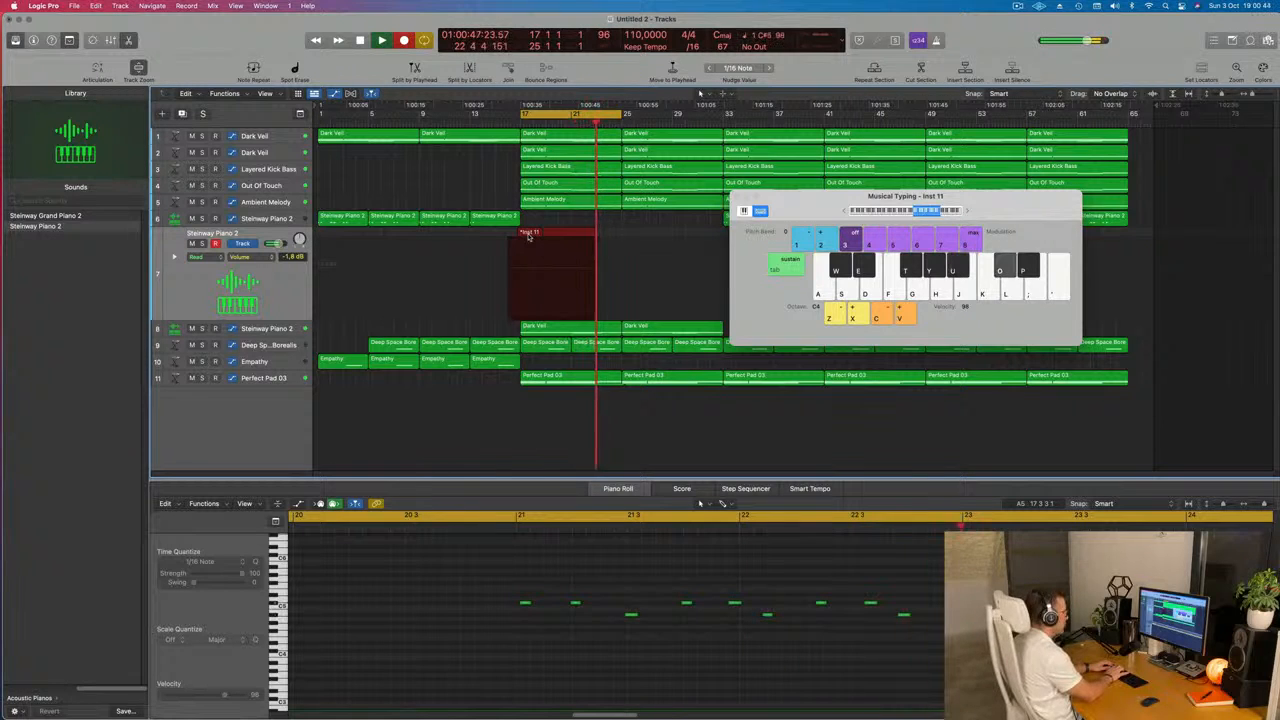
key(u)
key(o)
key(o)
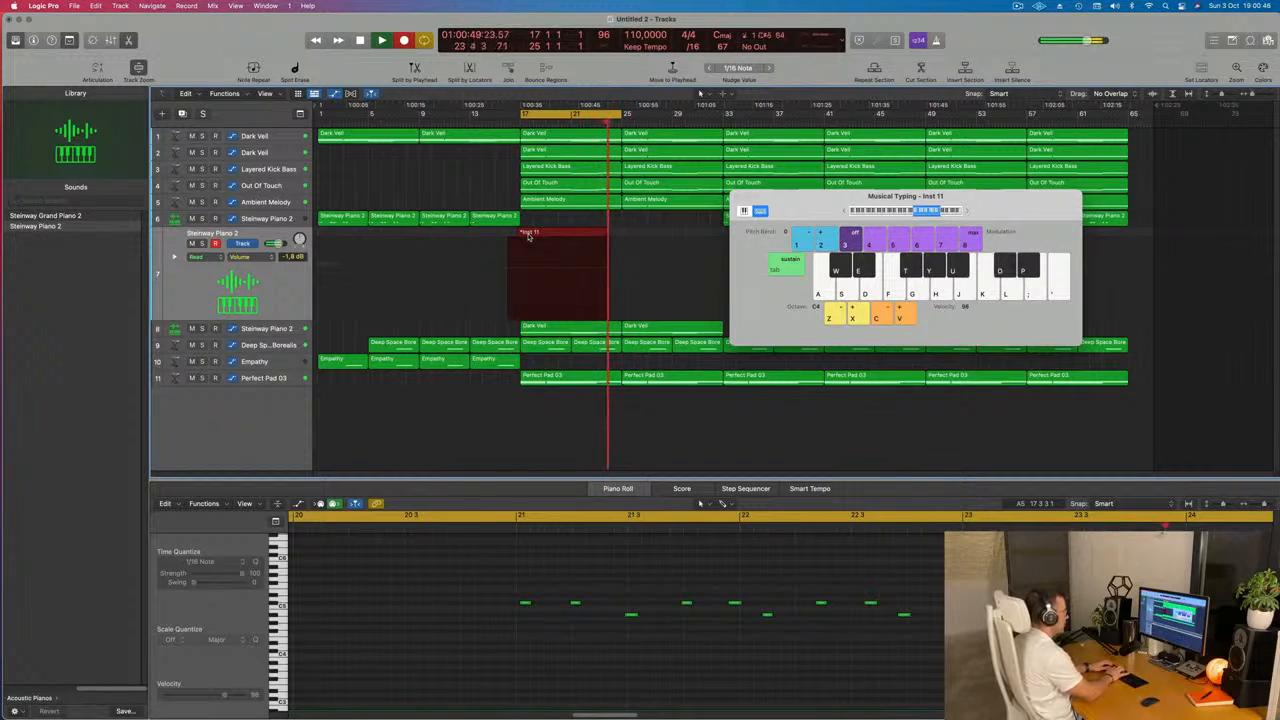
key(o)
key(o)
key(u)
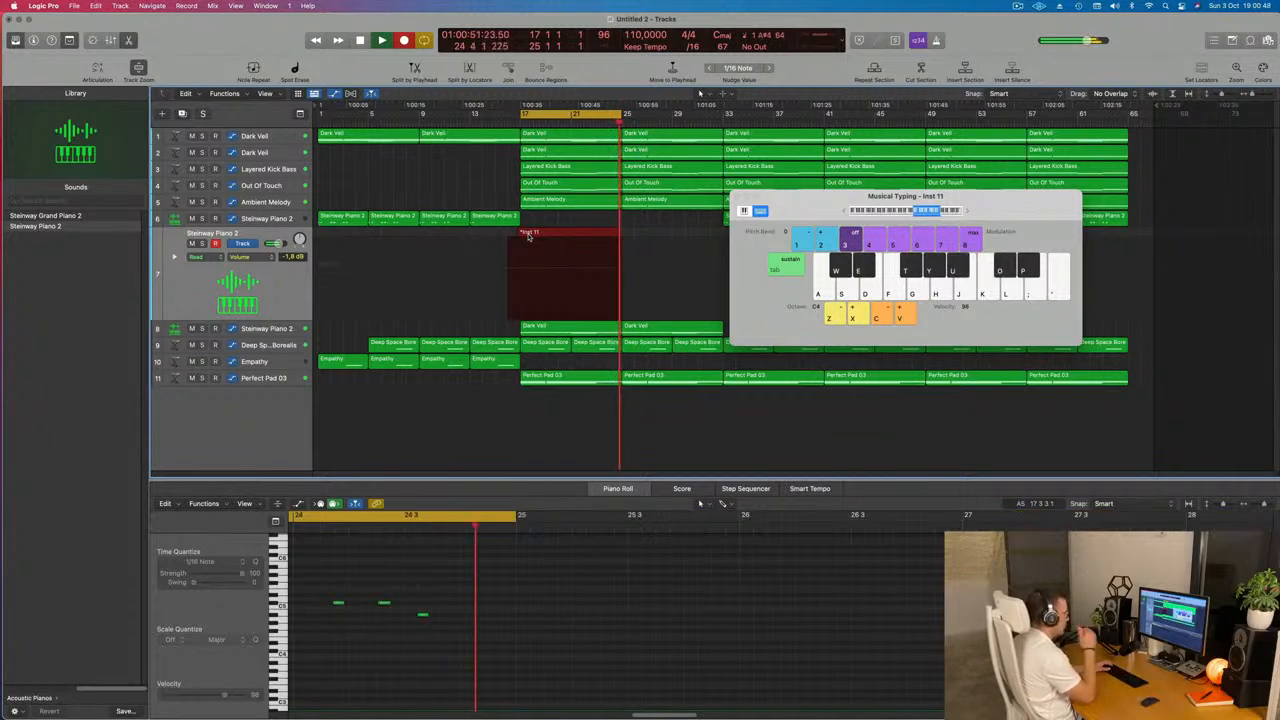
key(space)
- Split the new piano take at bar 21, discard the first half and move the second half to bar 17
key(space)
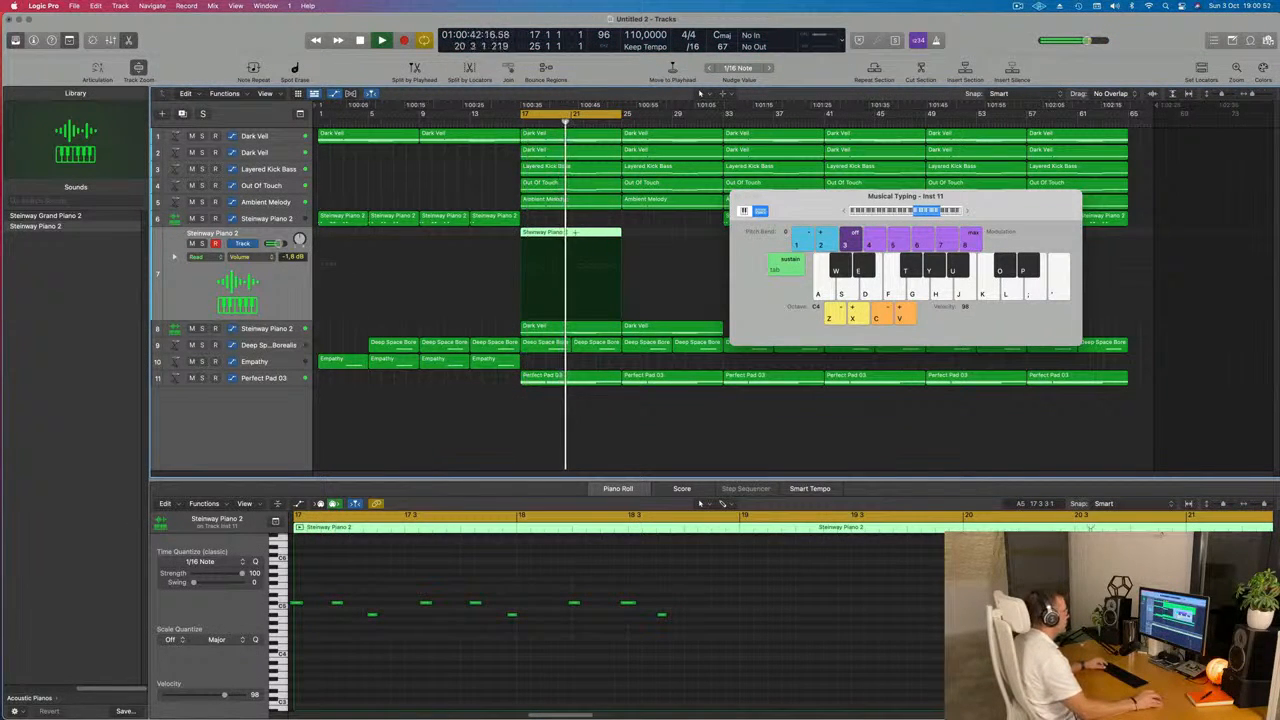
super+double_click(572, 232)
click(559, 234)
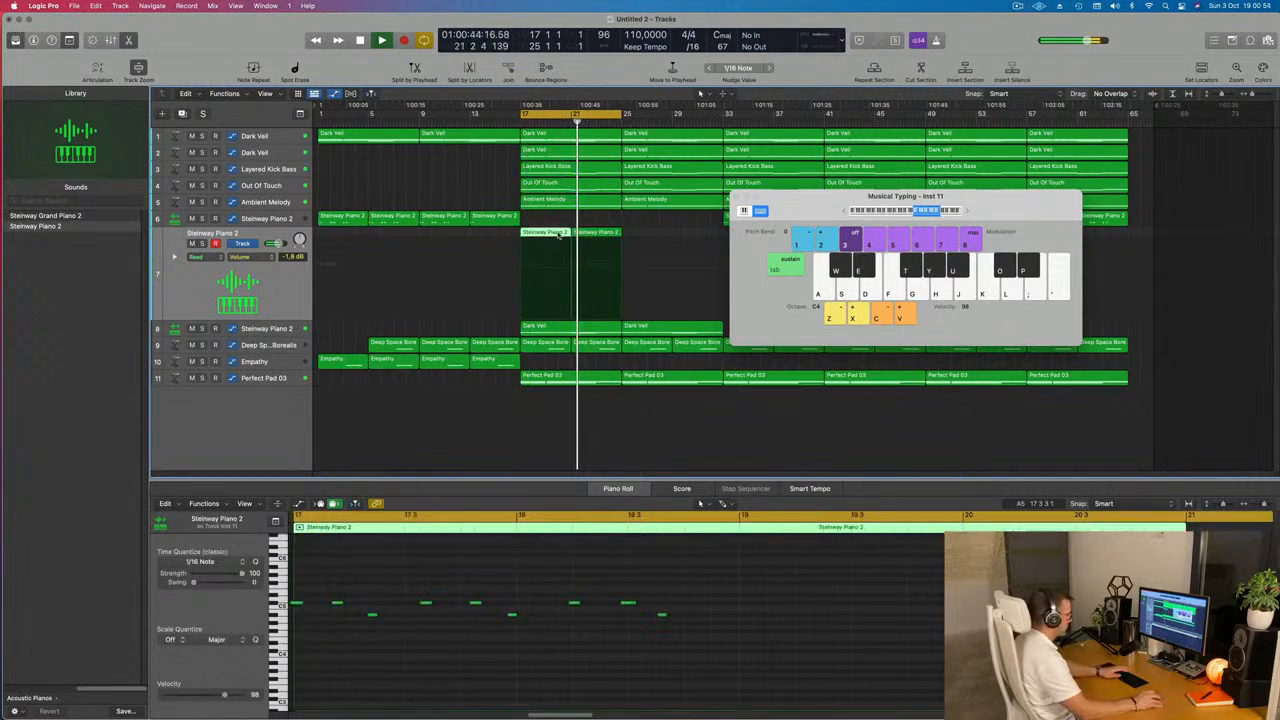
drag(559, 234, 558, 242)
key(space)
key(space)
- Quantize all notes of the moved phrase to 1/16 notes and play back the result
click(484, 583)
key(space)
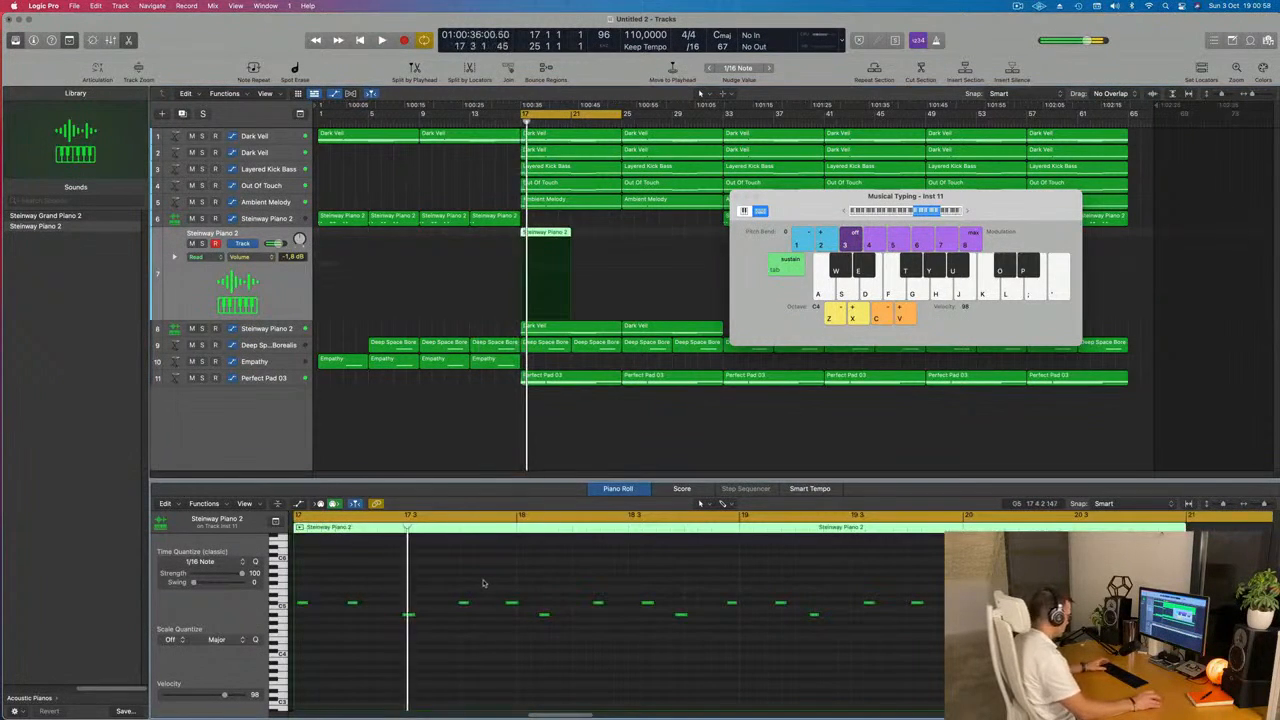
key(space)
key(super+a)
key(q)
key(space)
key(space)
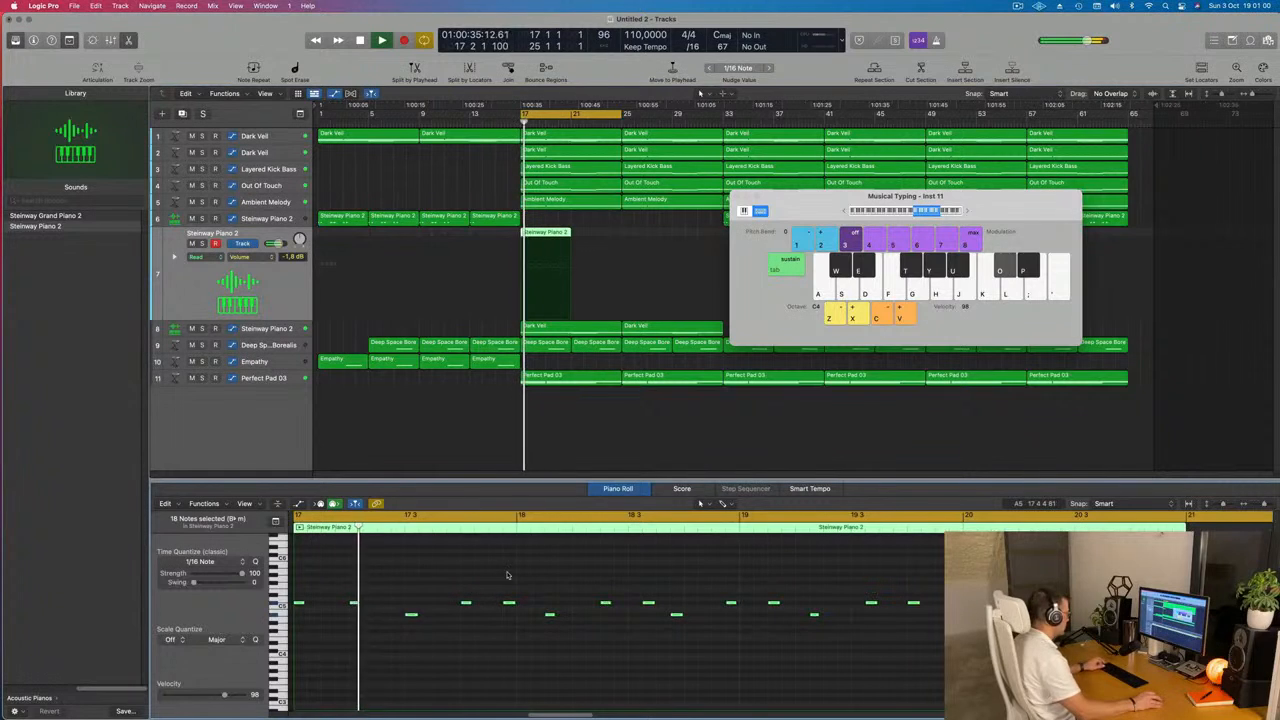
scroll(468, 587, down, 1)
key(space)
key(space)
- Nudge the third note, the first A#4, a 1/16 note earlier, checking its timing with playback
drag(424, 600, 409, 631)
key(space)
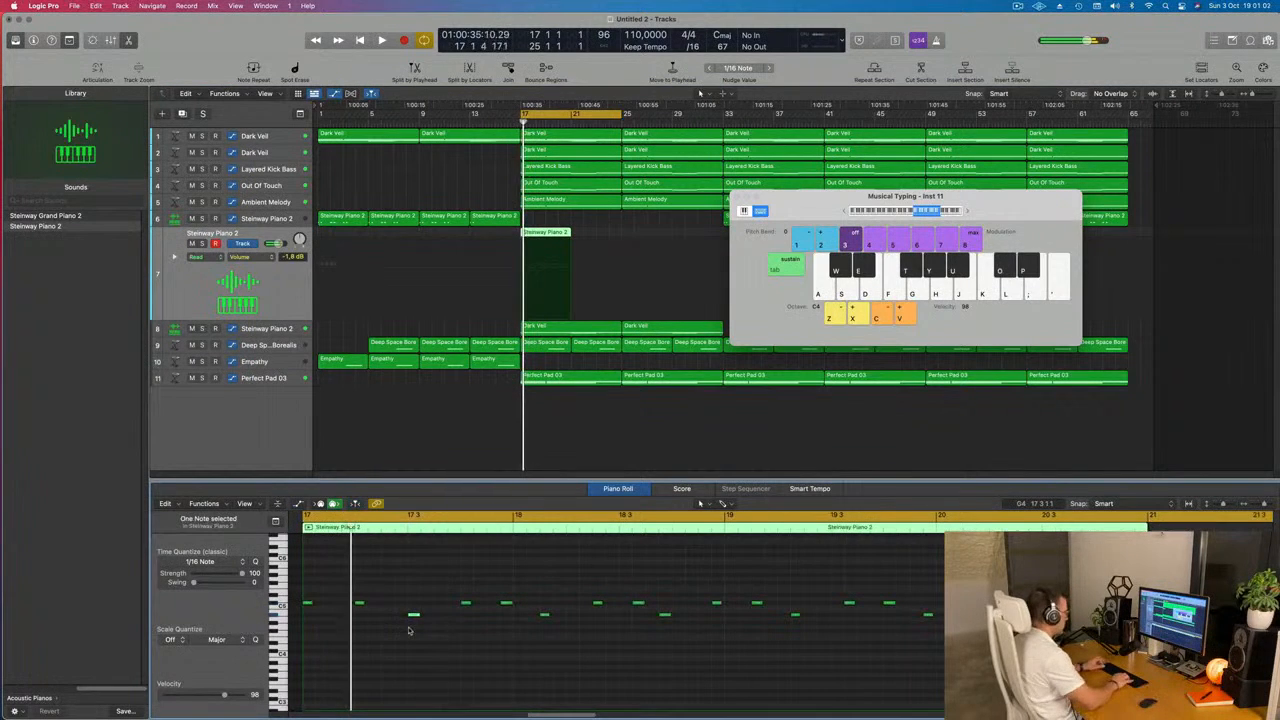
key(space)
key(alt+Left)
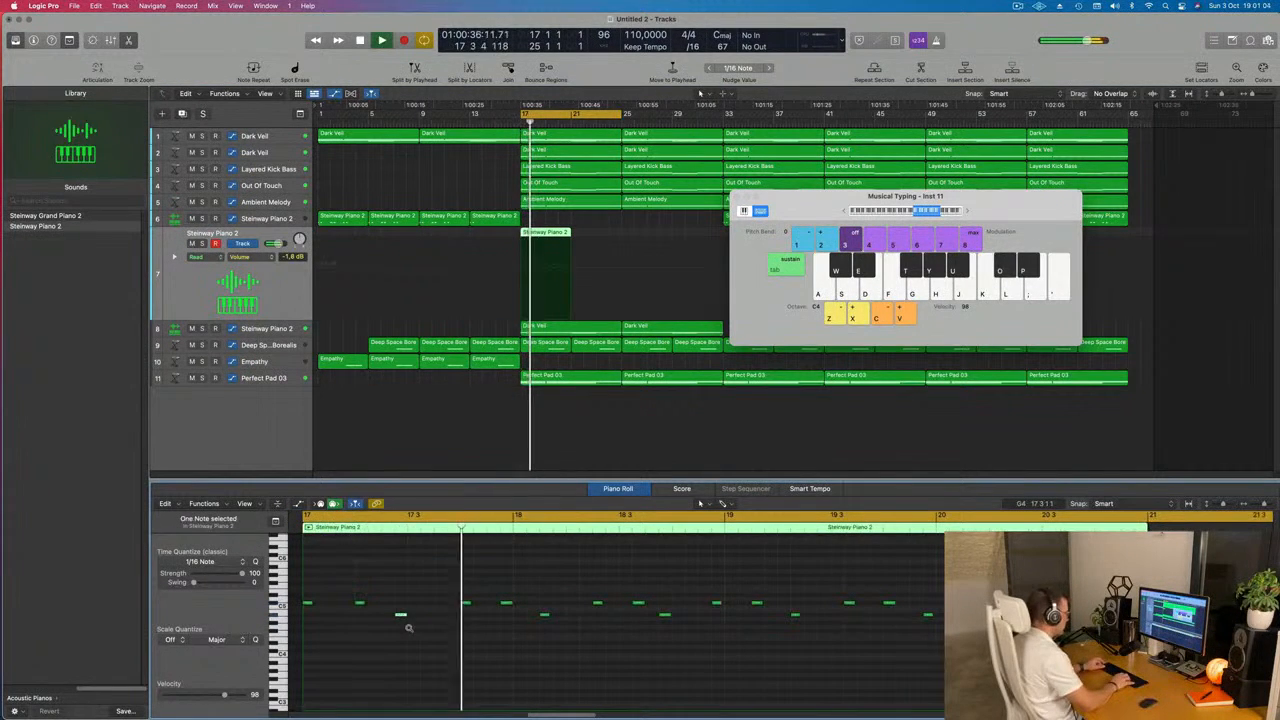
key(alt+Left)
key(space)
key(space)
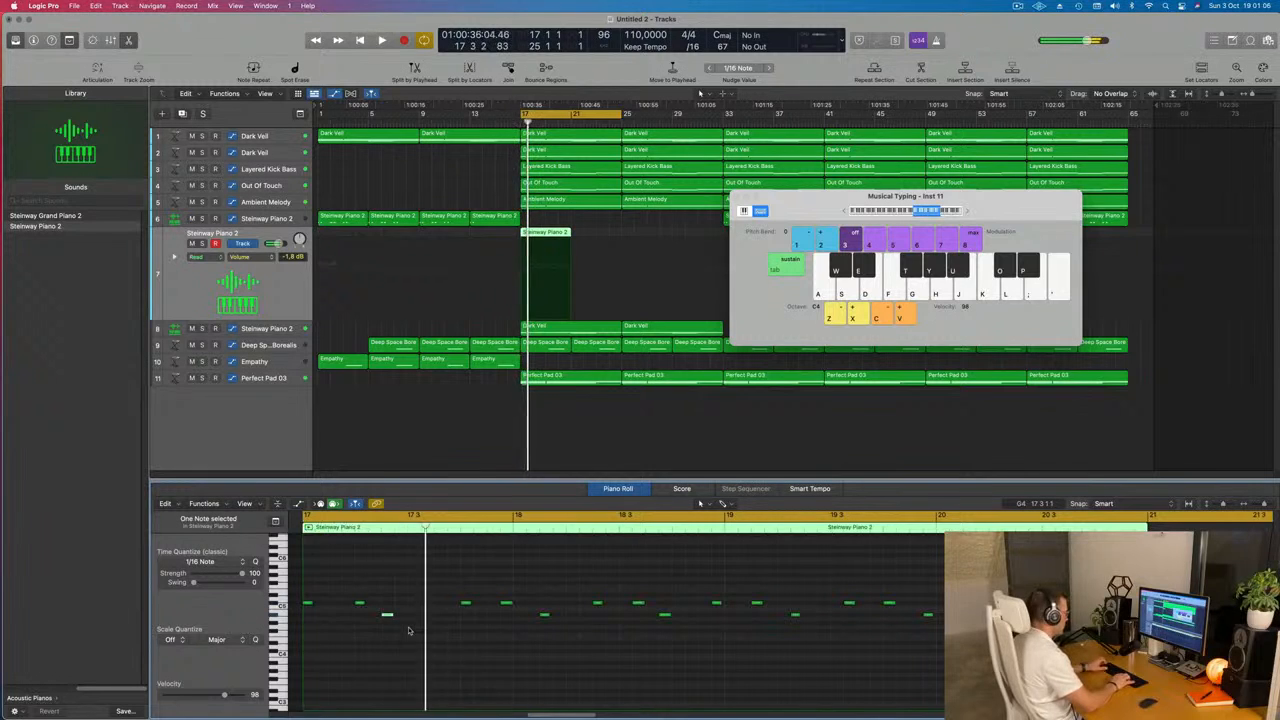
key(alt+Right)
key(space)
key(space)
key(space)
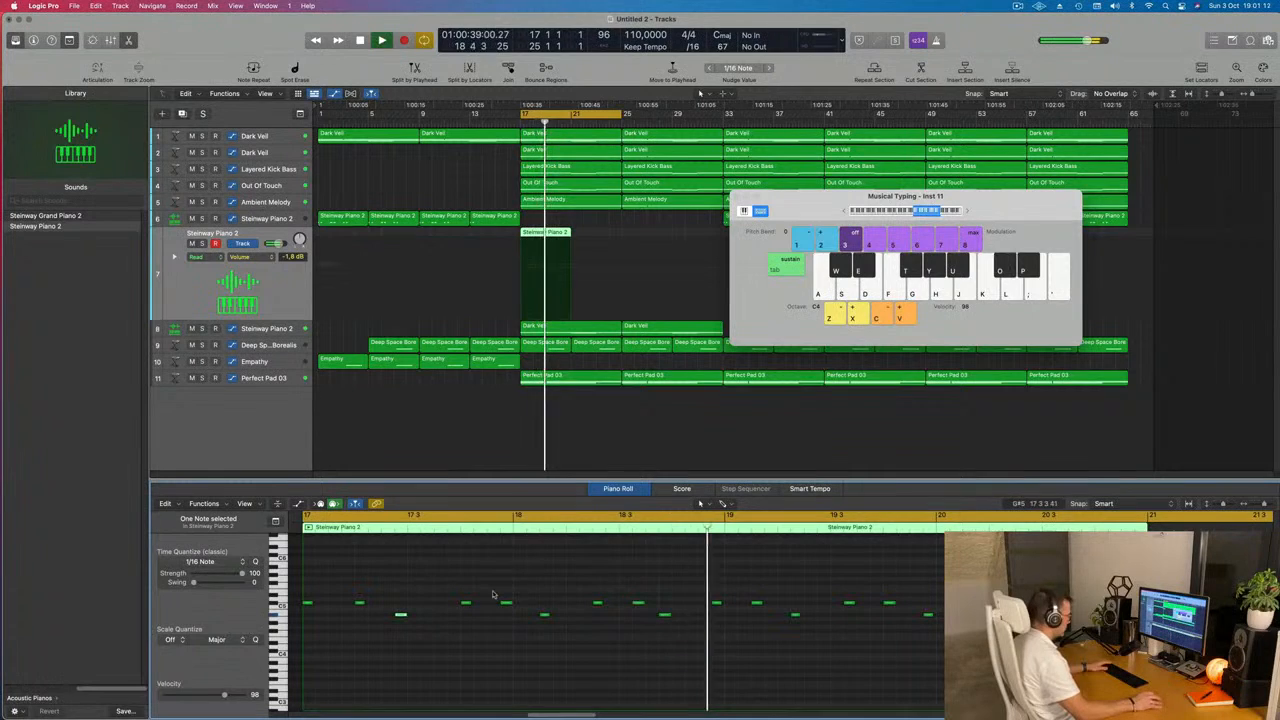
key(space)
key(space)
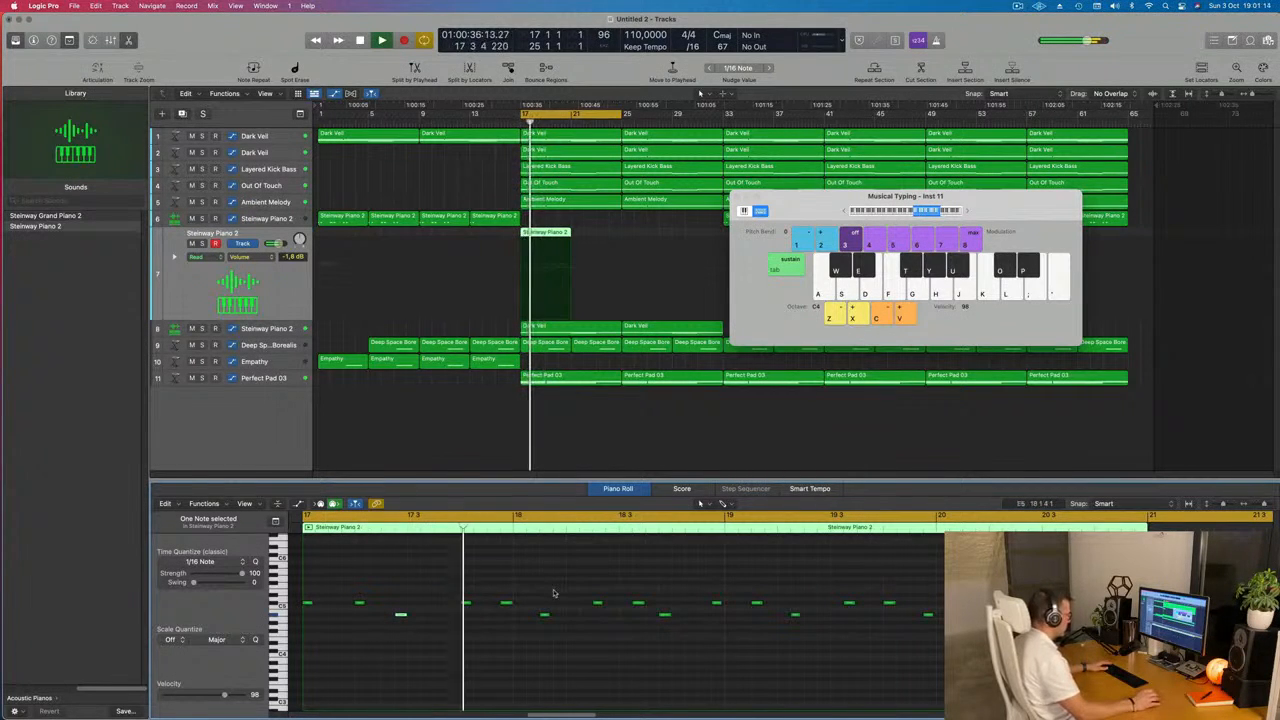
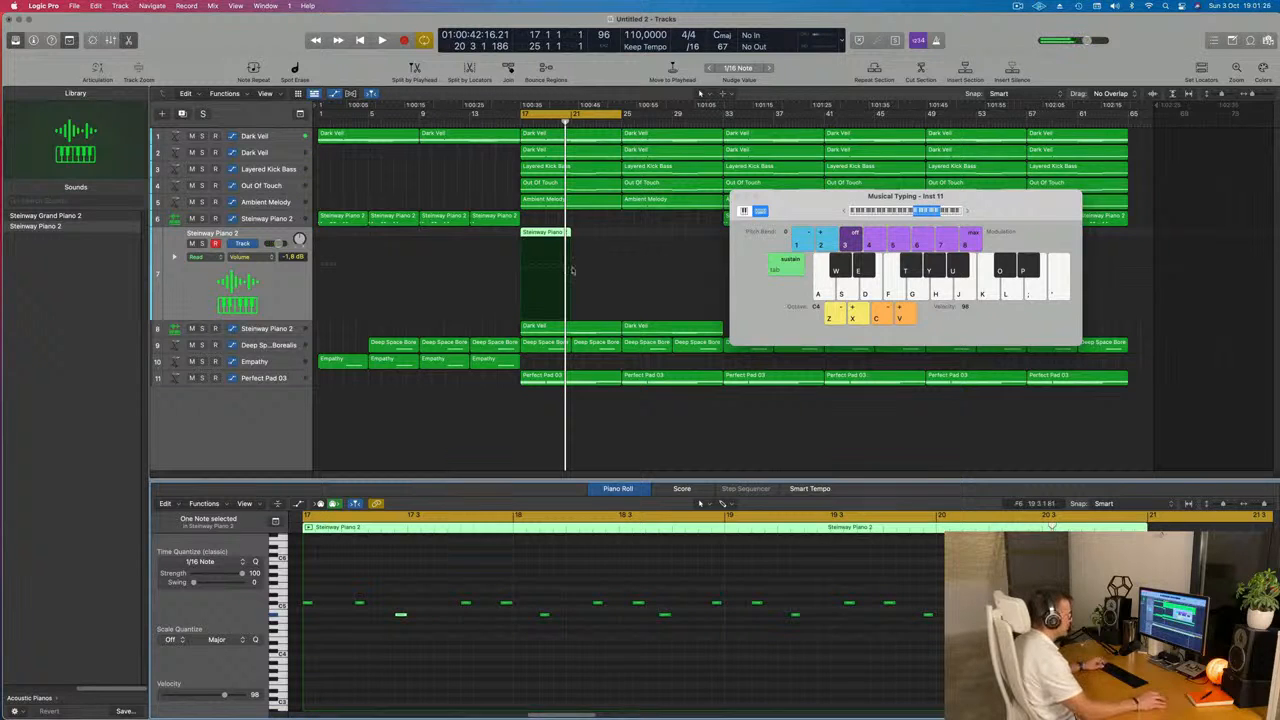
- Play the phrase once more from bar 17 and move the Musical Typing window clear of the piano region
scroll(573, 270, up, 10)
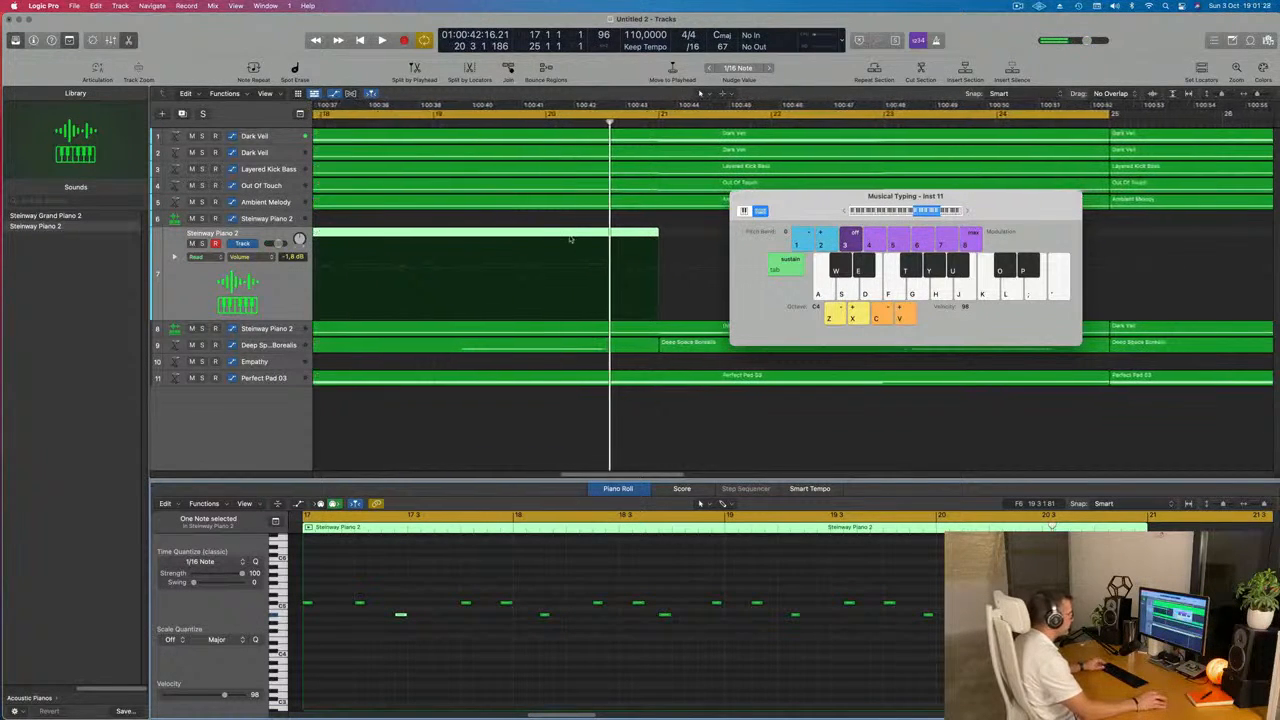
click(725, 516)
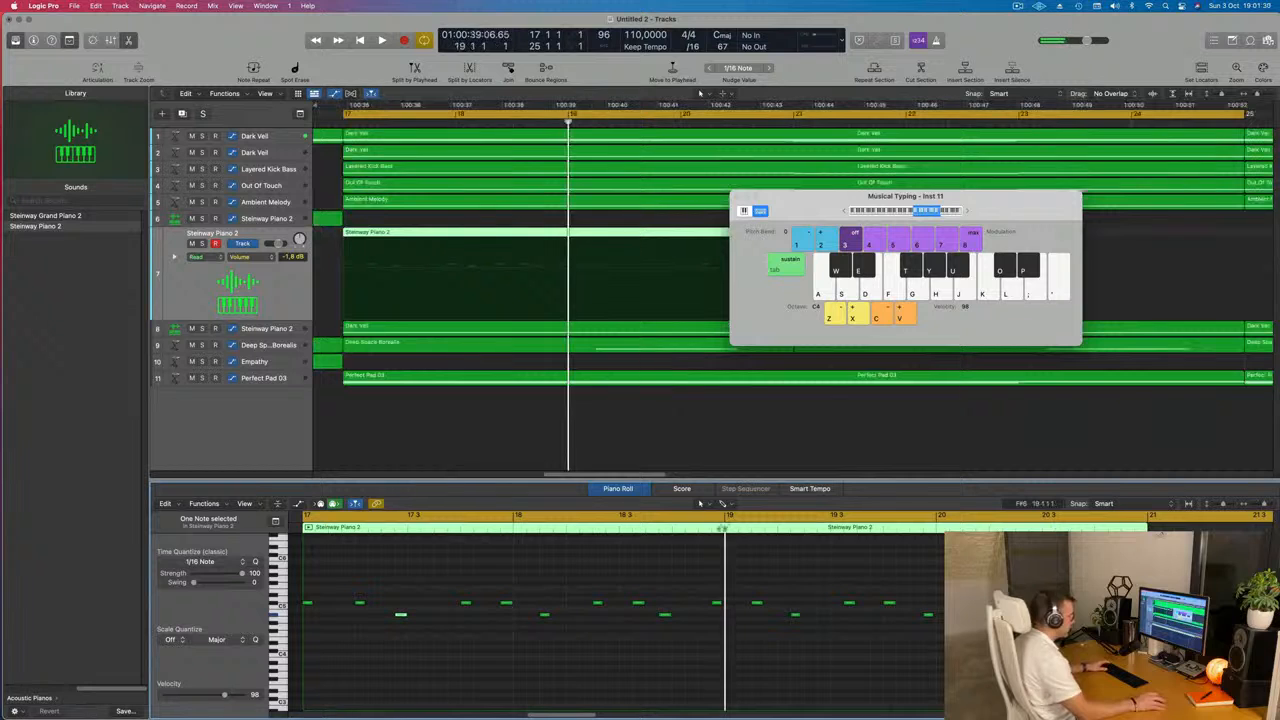
key(space)
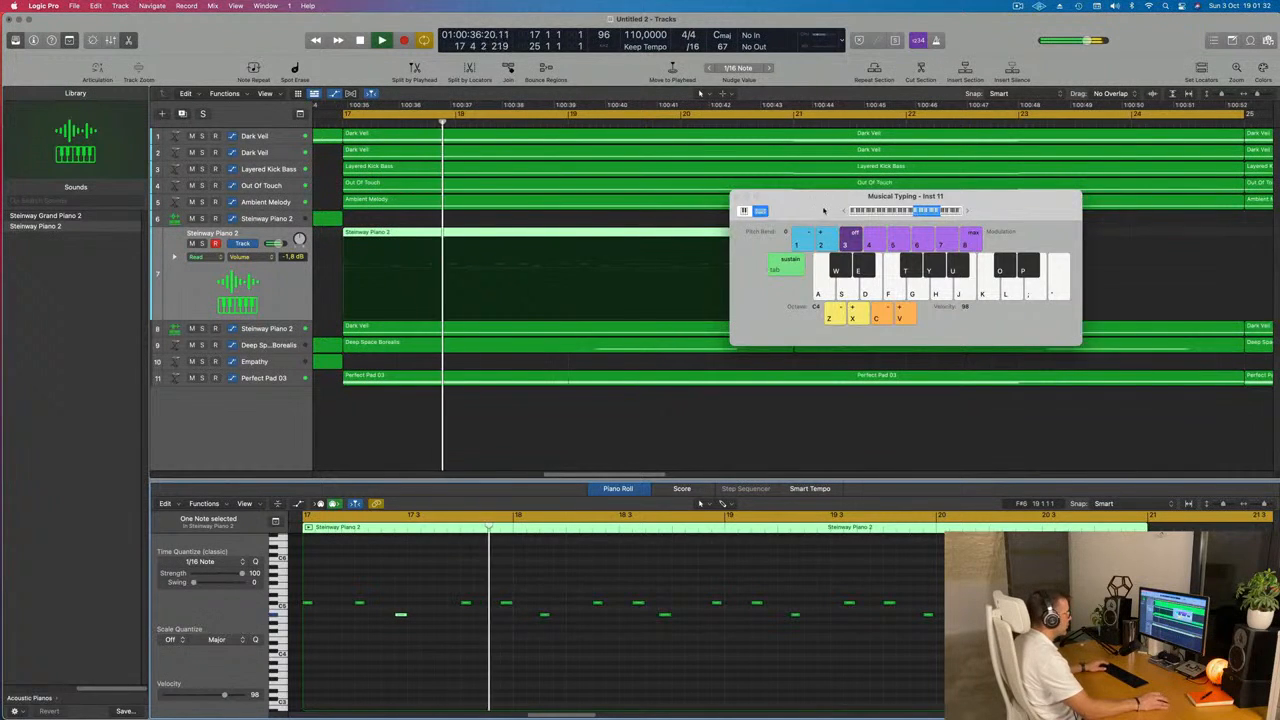
drag(824, 210, 1264, 218)
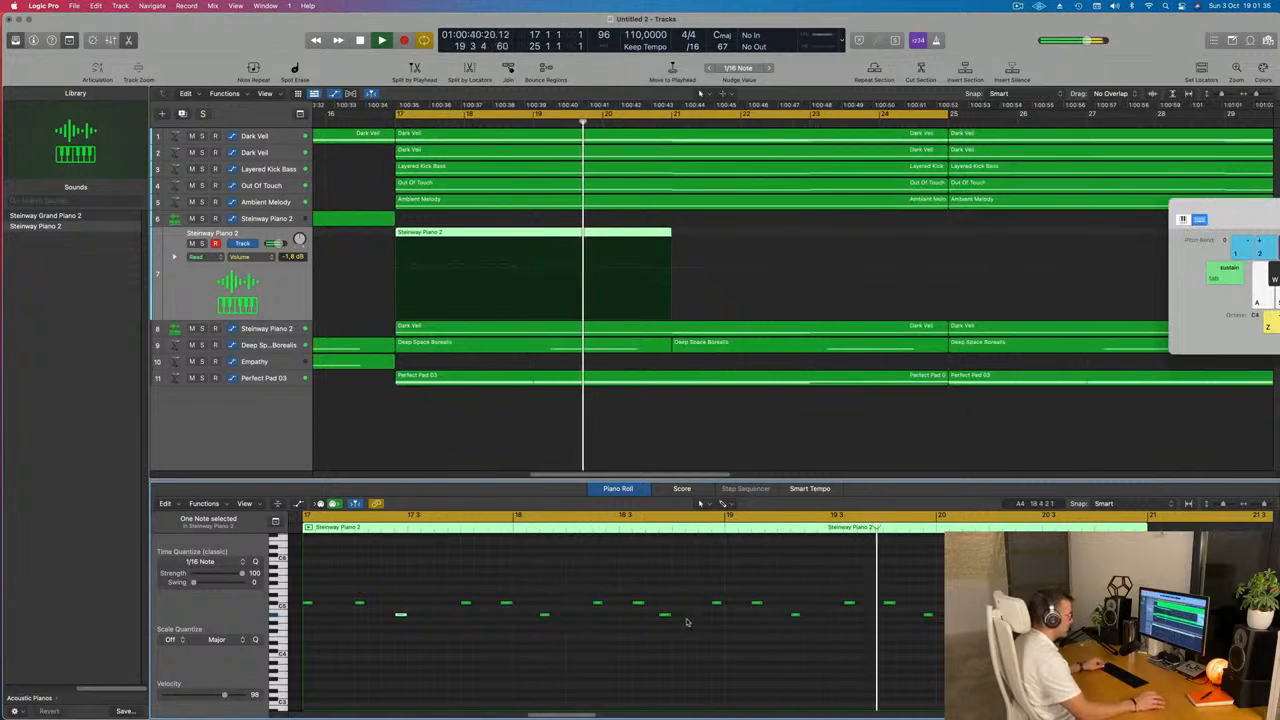
key(space)
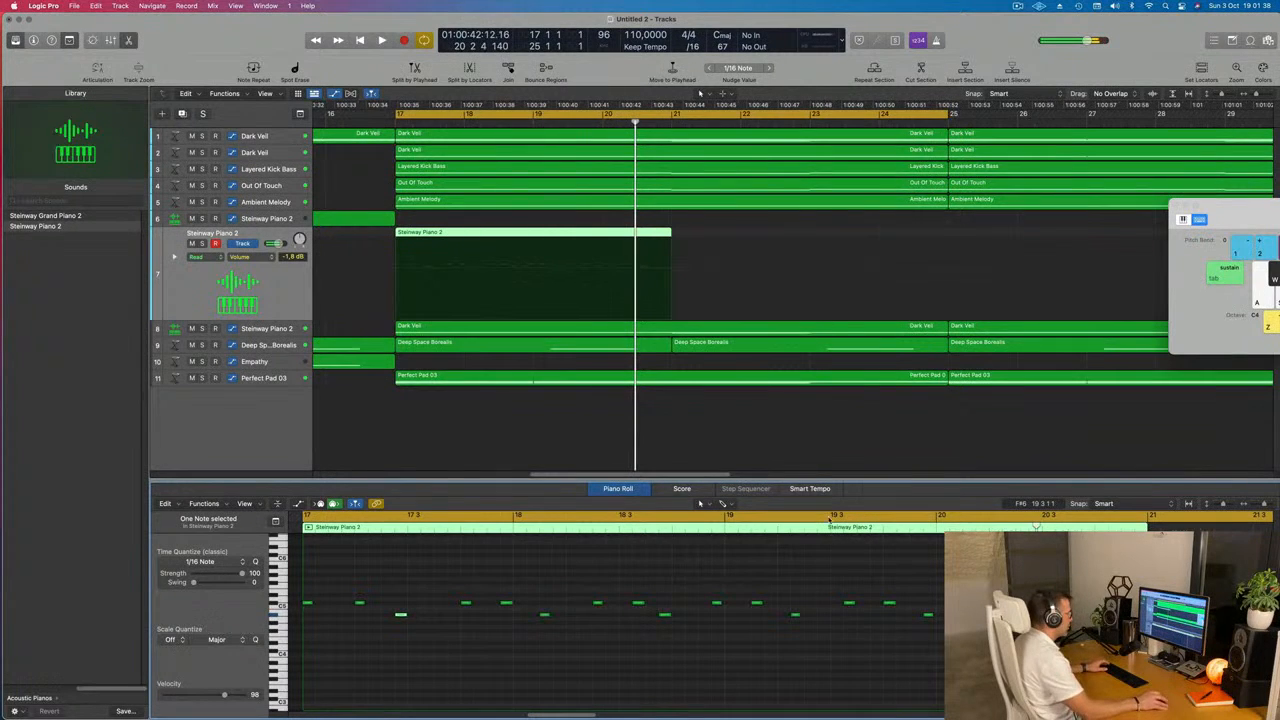
- Split the piano region at 19.3 and at the playhead just before 20.3, and delete everything after the playhead
key(super+Right)
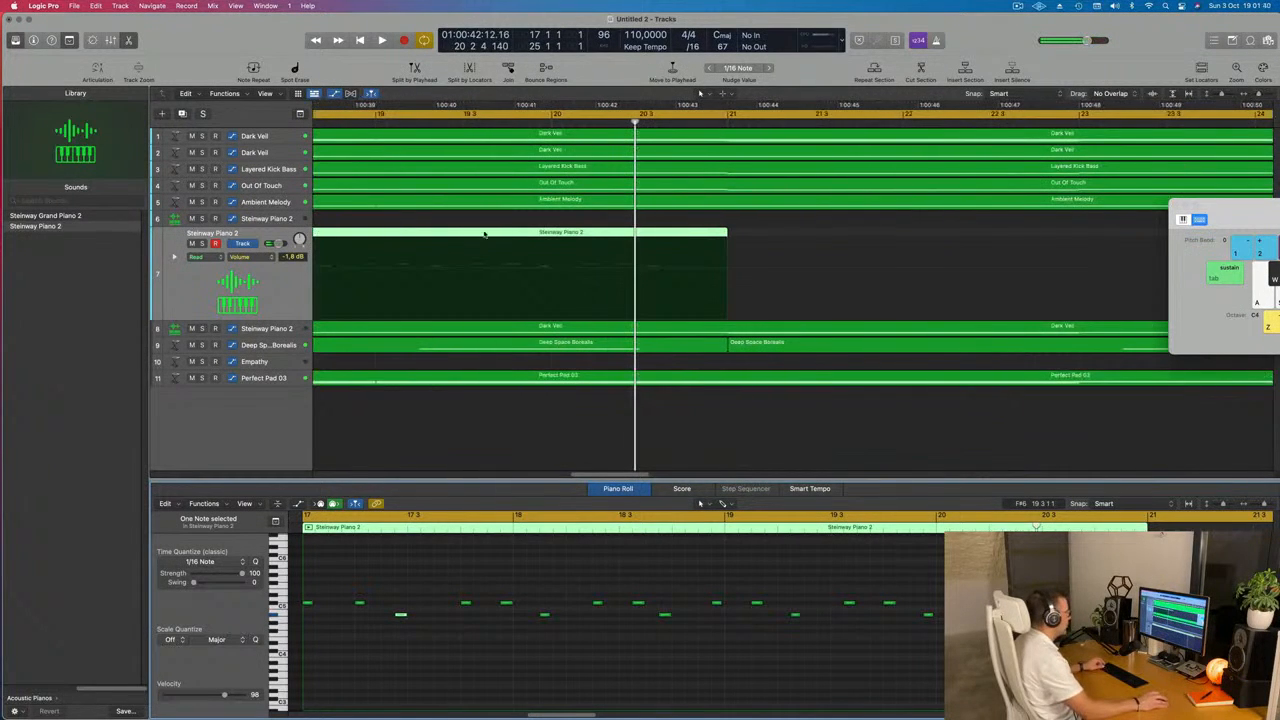
super+double_click(462, 232)
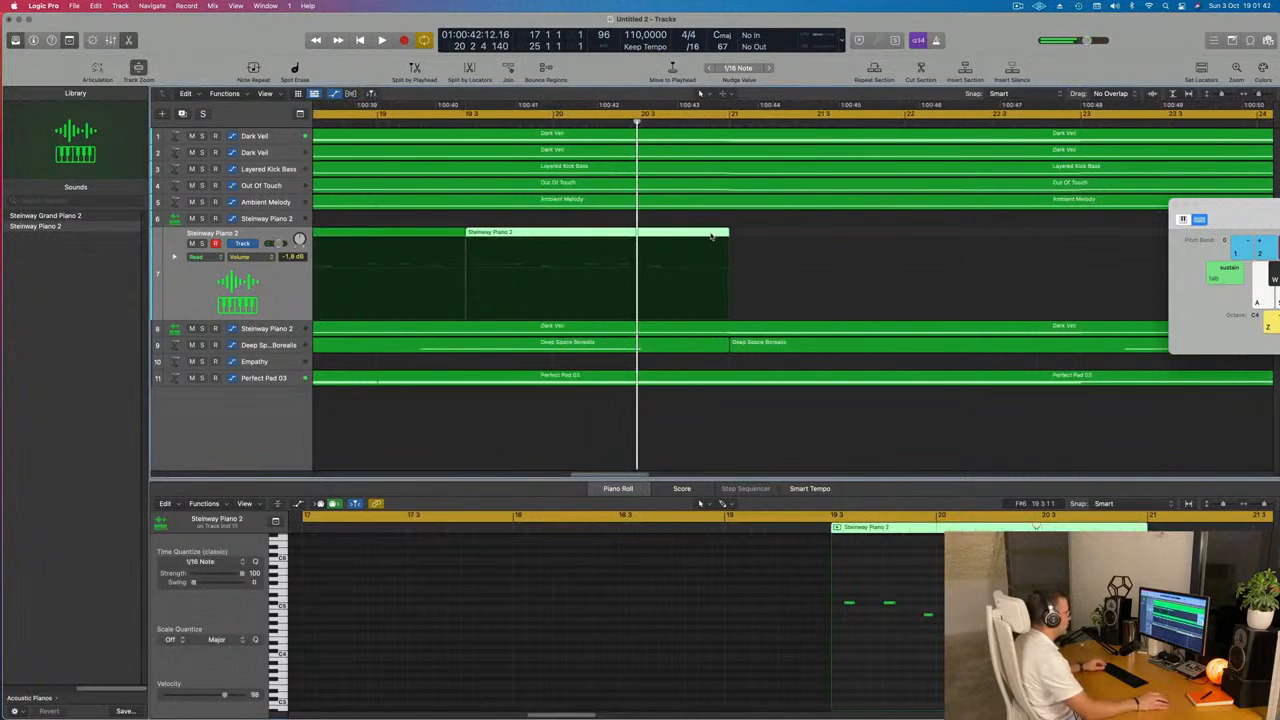
super+double_click(640, 232)
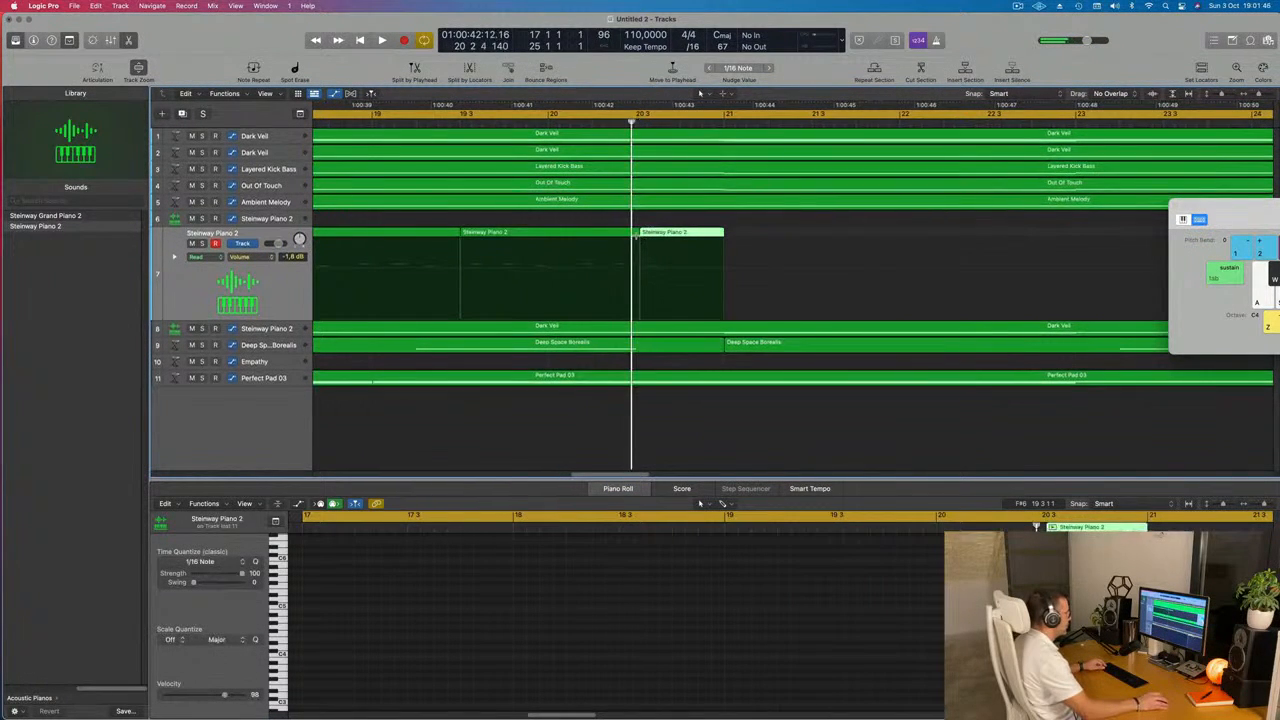
super+double_click(635, 235)
drag(768, 231, 648, 257)
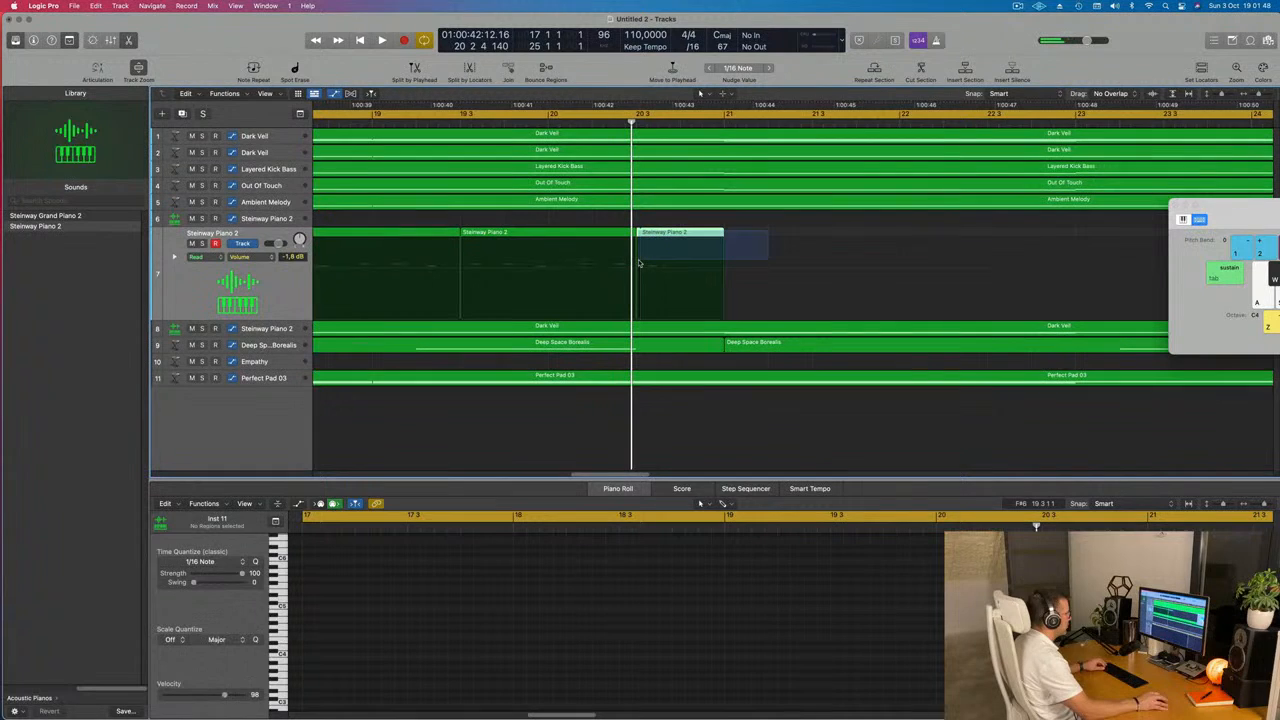
key(Delete)
- Delete the first part of the split piano region, from bar 17 to 19.3
key(super+Left)
key(super+Left)
key(super+Left)
key(super+Left)
key(super+Left)
key(super+Left)
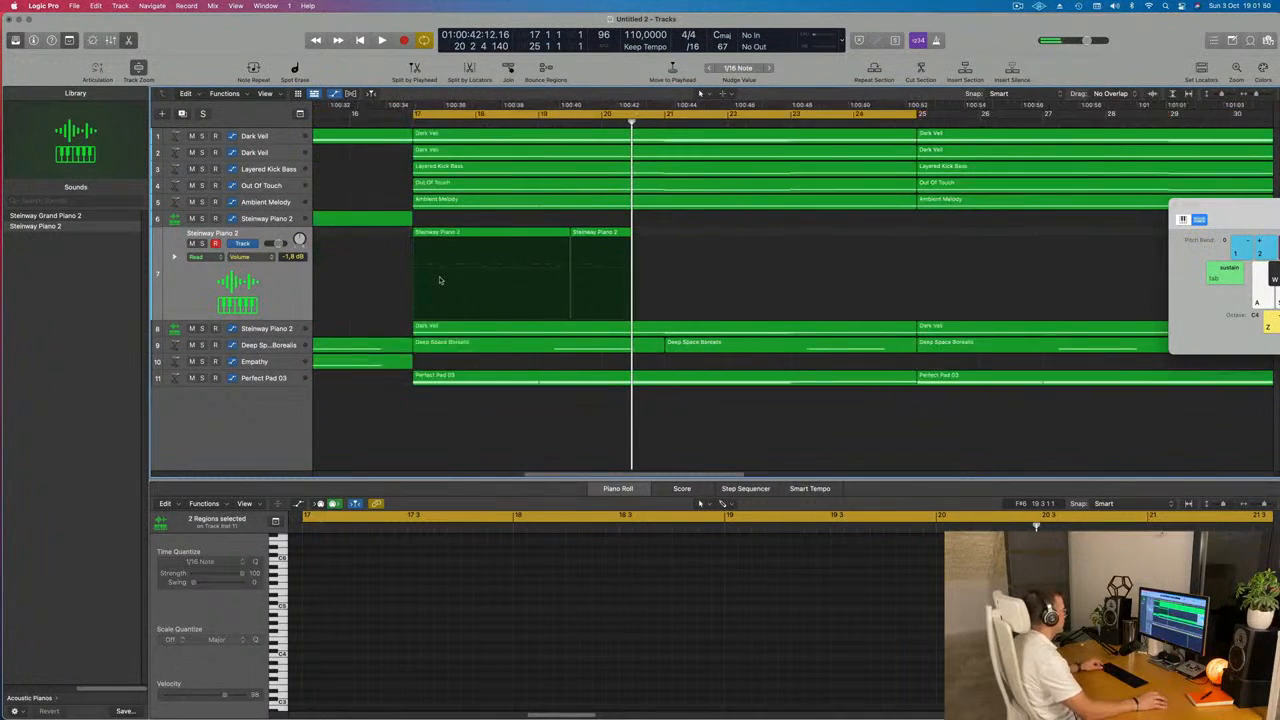
click(537, 235)
key(Delete)
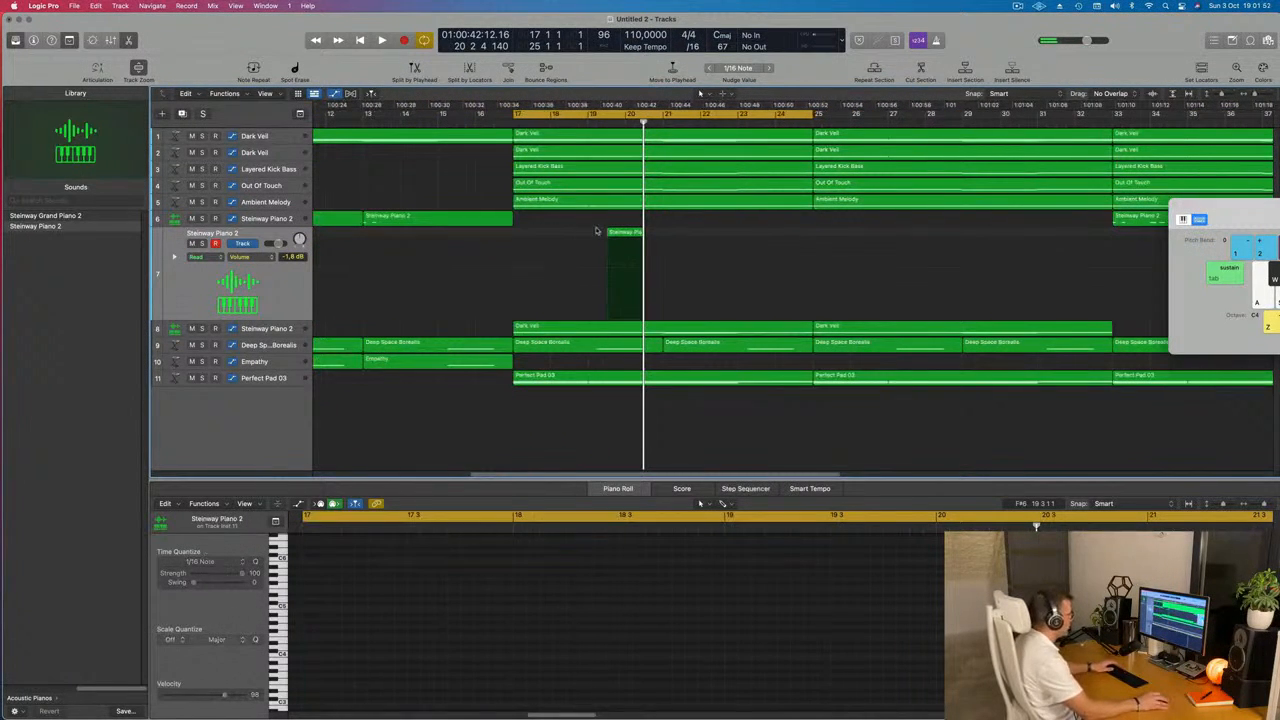
- Move the trimmed piano region to start at bar 17 and listen to it repeatedly with the other tracks
drag(637, 233, 544, 233)
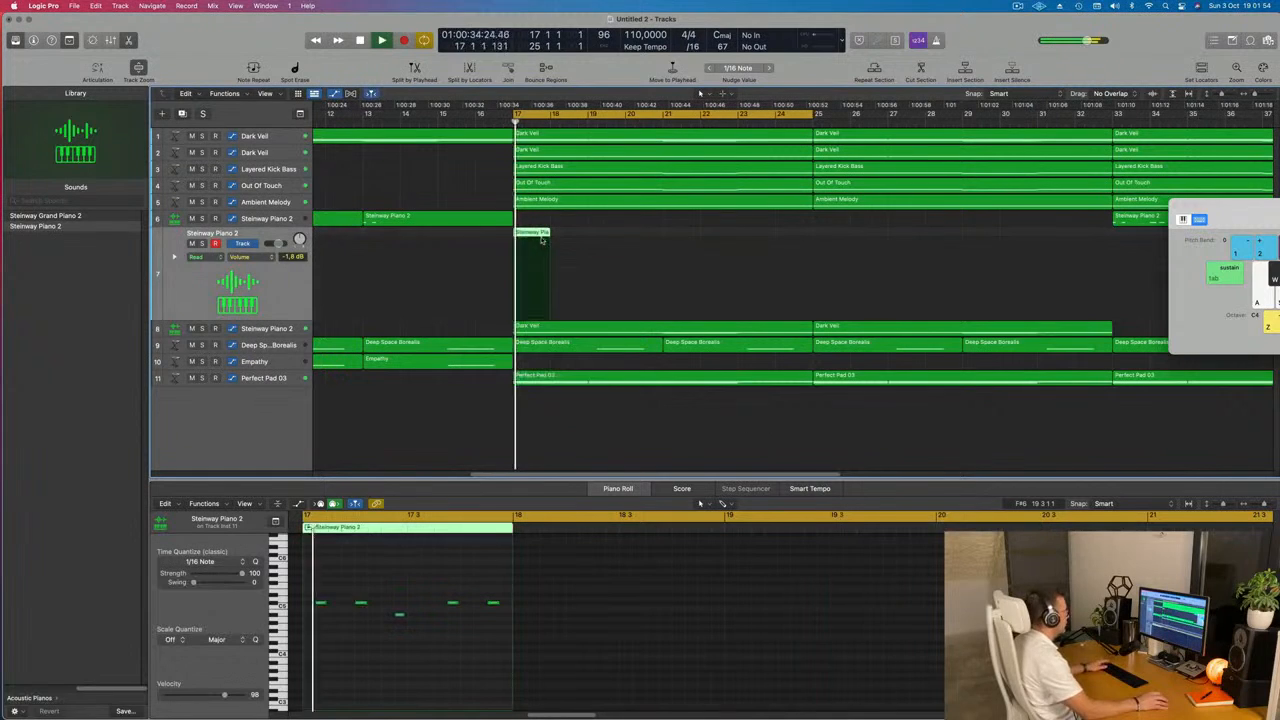
key(space)
scroll(450, 605, up, 4)
key(space)
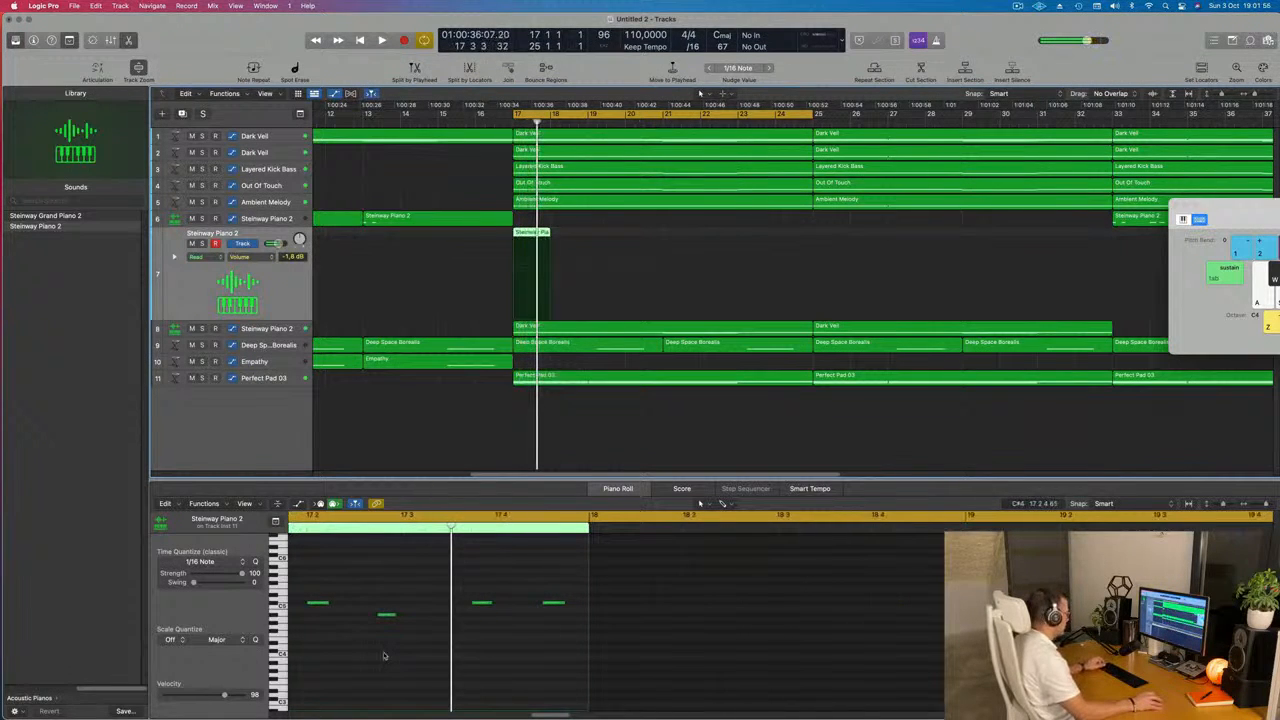
scroll(386, 655, down, 5)
key(space)
scroll(424, 657, up, 3)
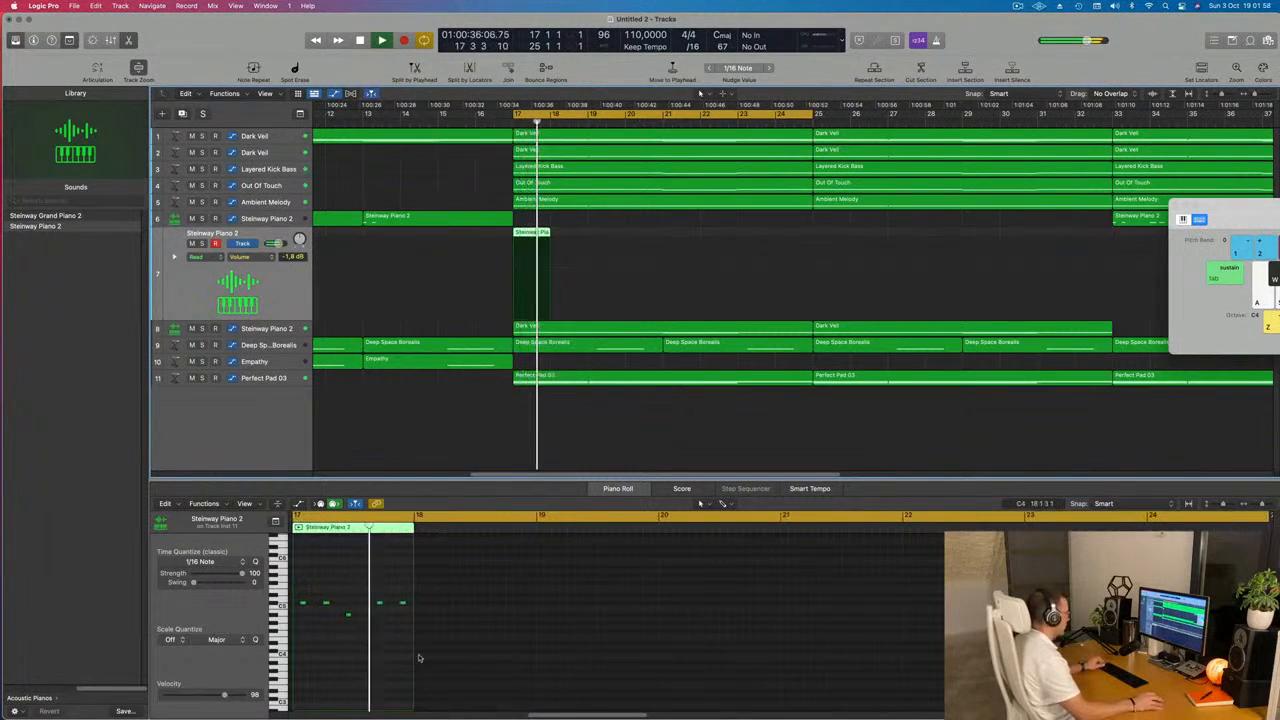
key(space)
key(space)
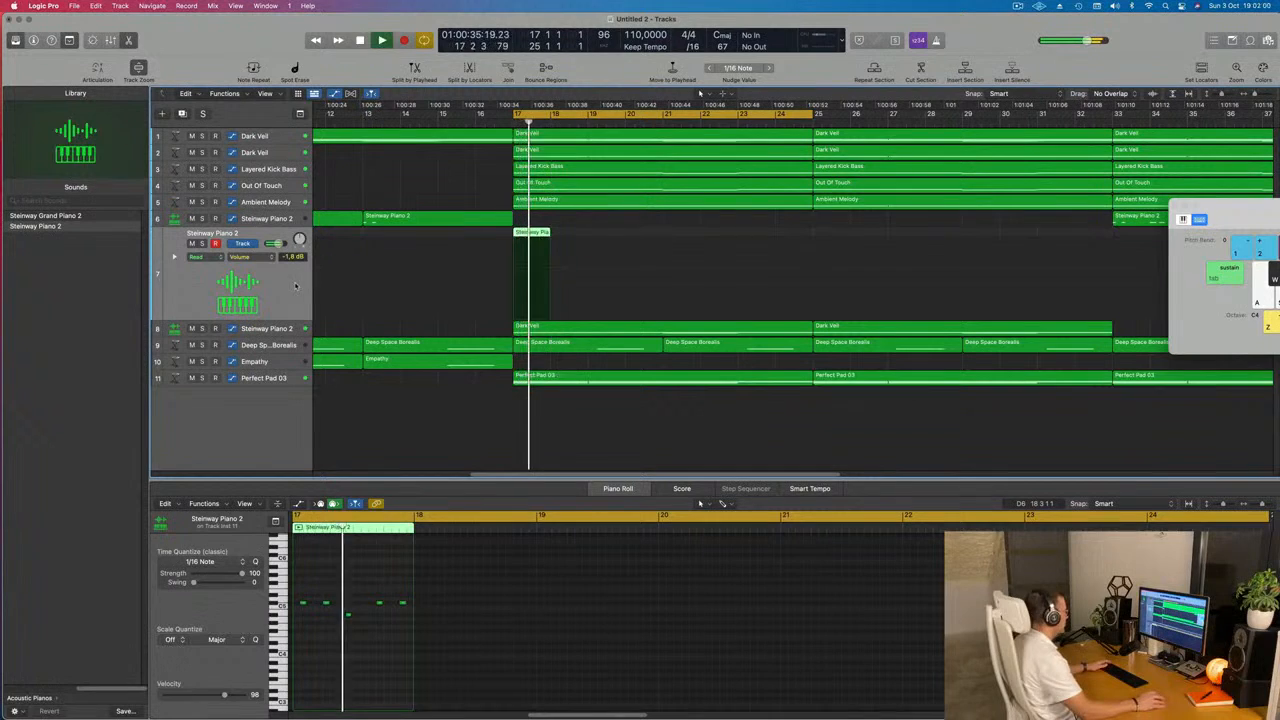
key(space)
key(space)
key(space)
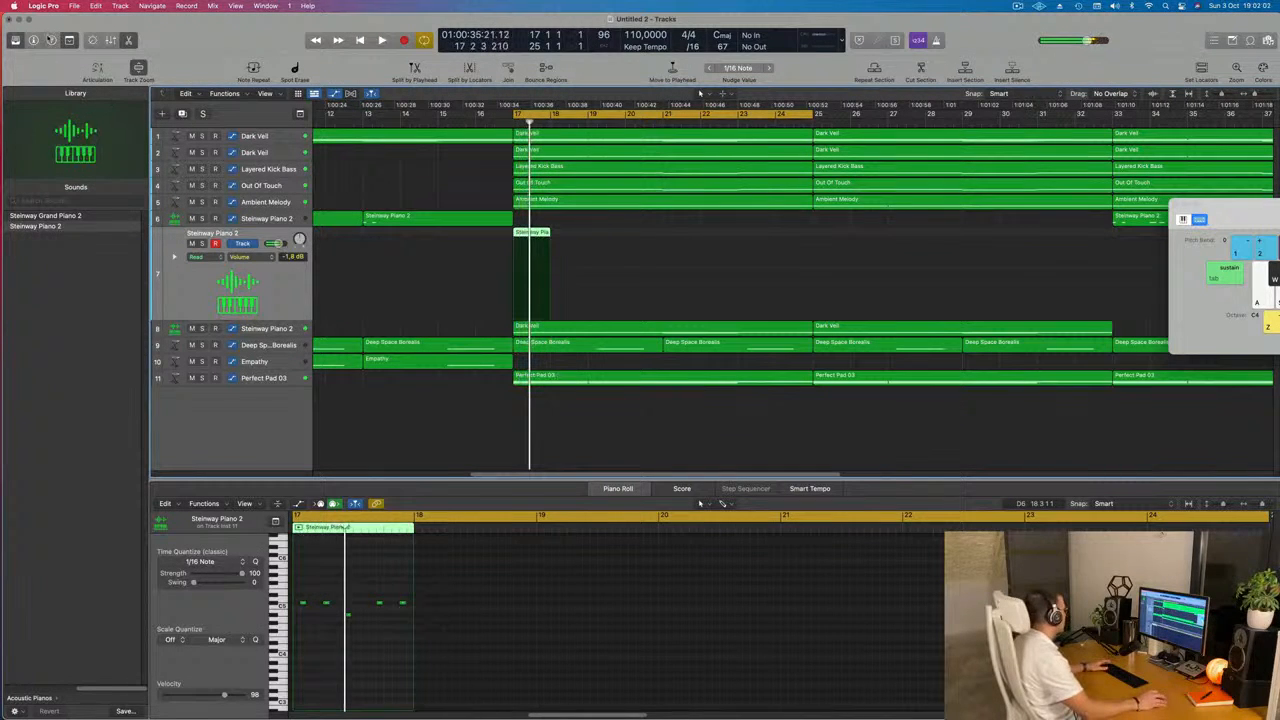
- Show the channel strip inspector and lower the selected piano track's volume to -5.0 dB while checking it in playback
click(33, 40)
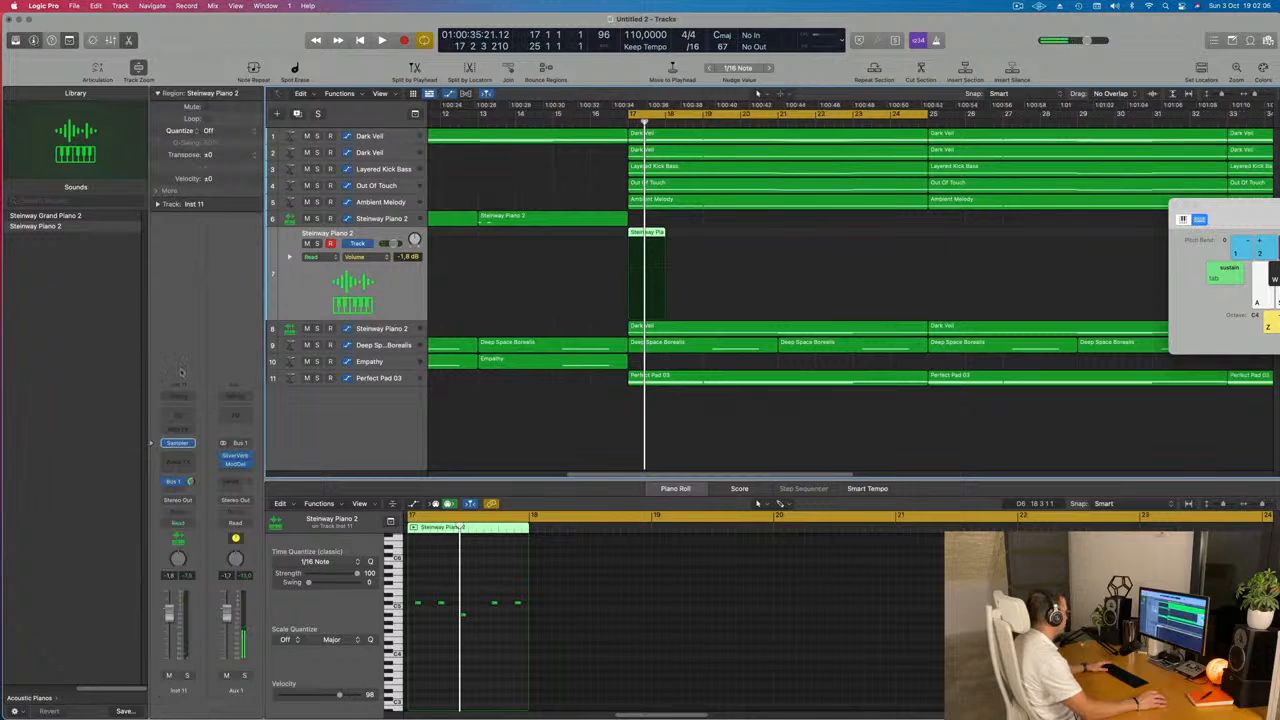
key(space)
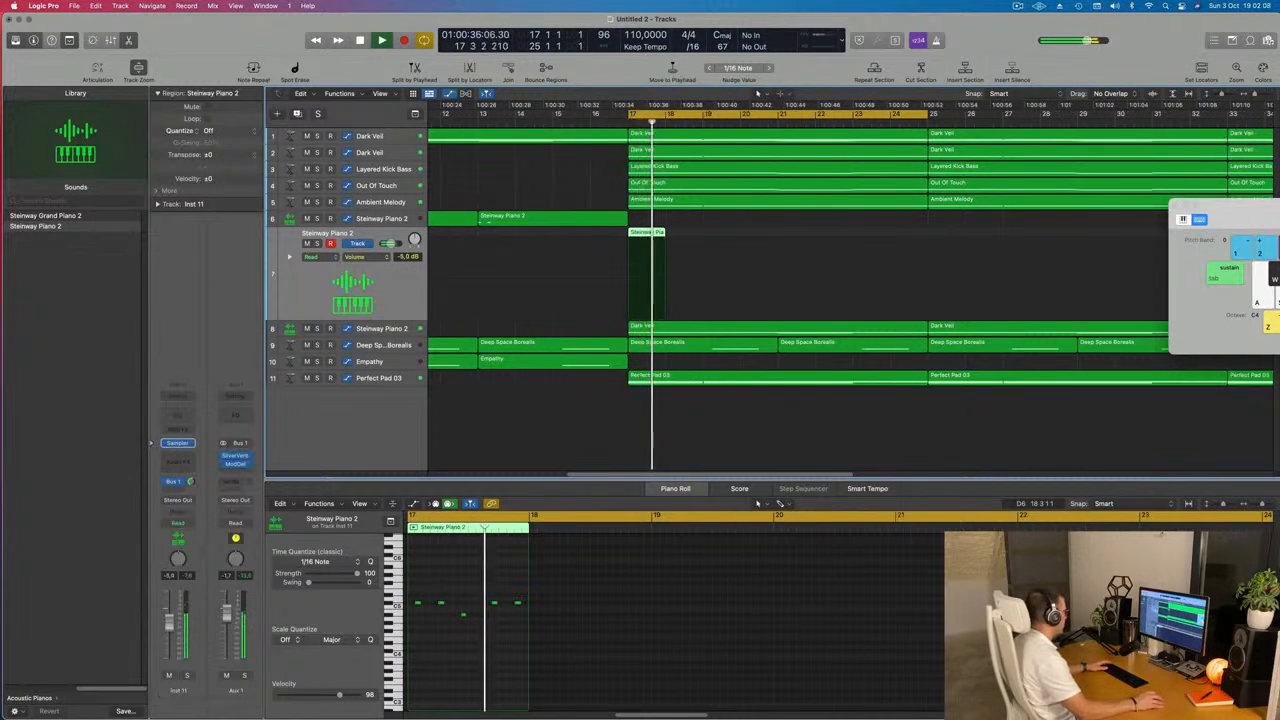
key(space)
key(space)
- Select all five notes in the piano region and try 1/16-note shifts earlier and later, auditioning each position from bar 17
scroll(452, 638, up, 5)
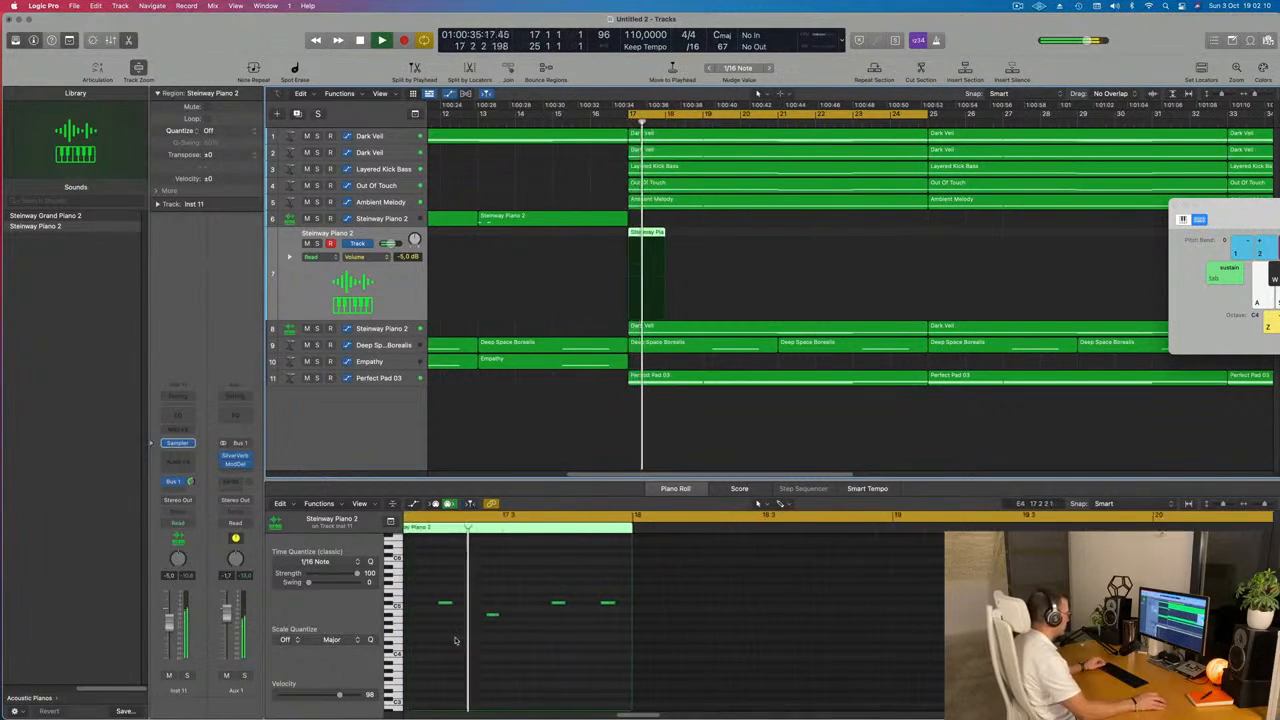
scroll(455, 640, left, 4)
key(space)
drag(475, 585, 700, 657)
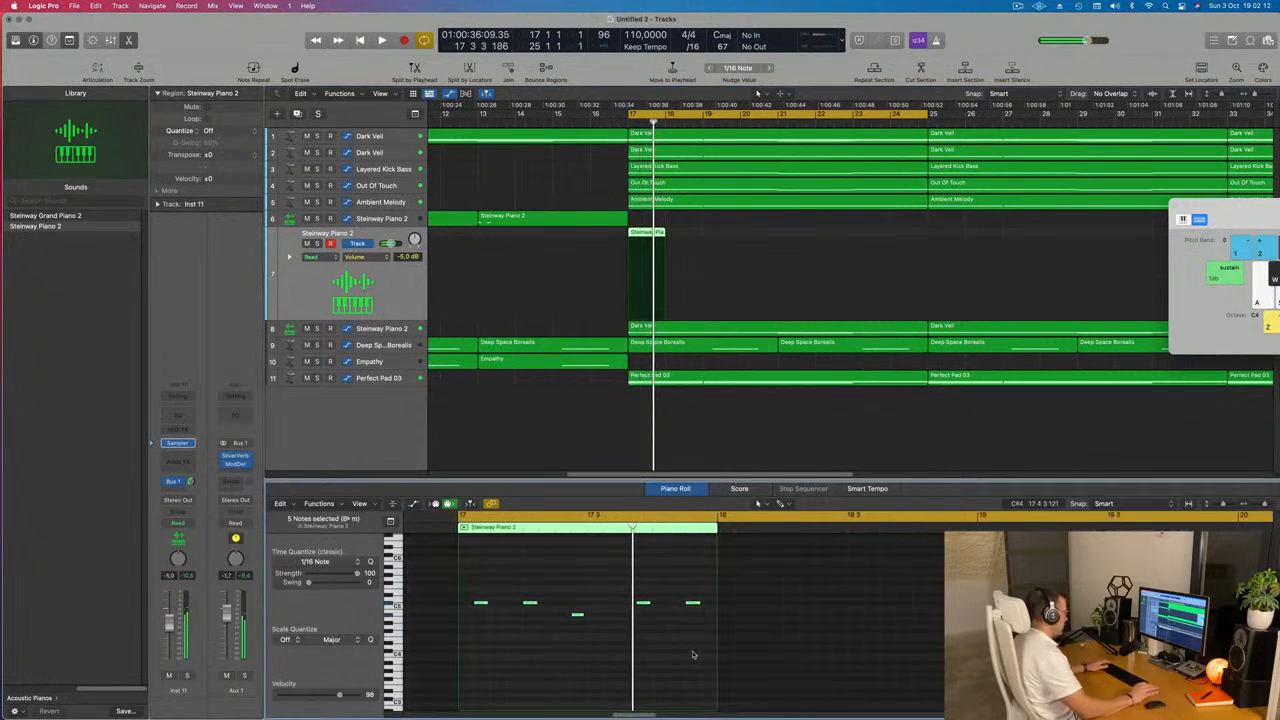
key(space)
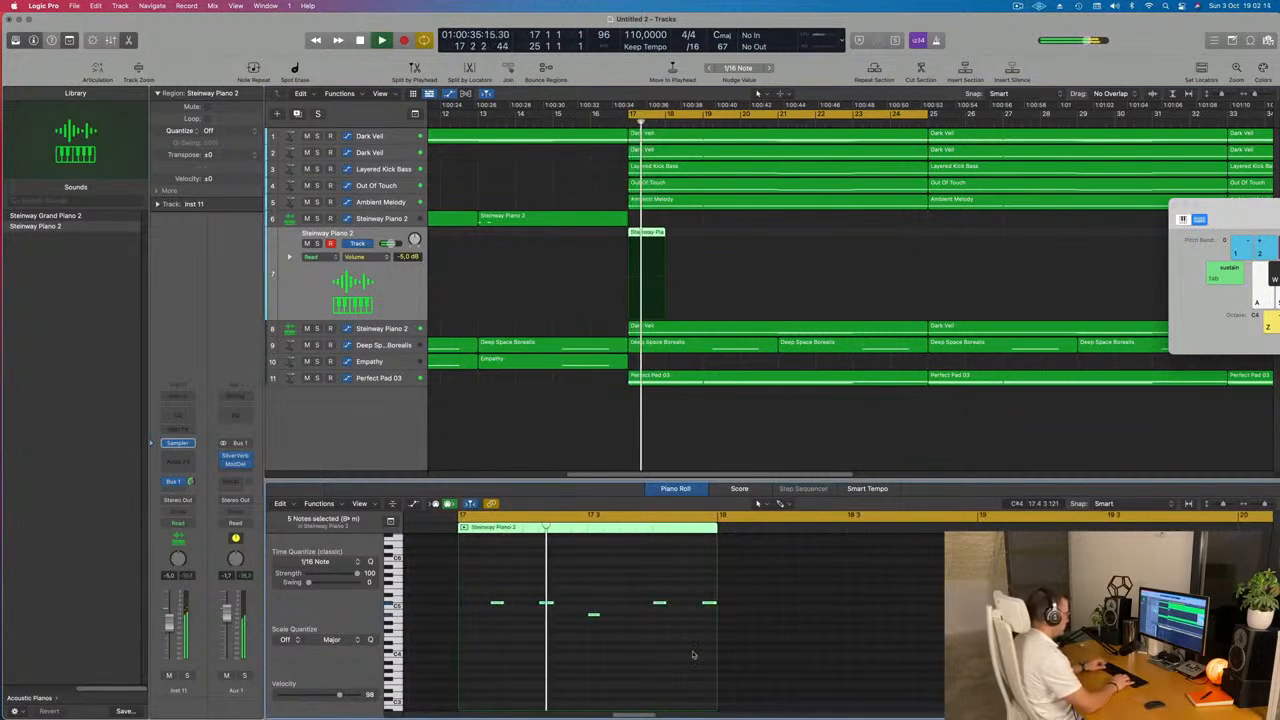
key(alt+Left)
key(alt+Left)
key(space)
key(space)
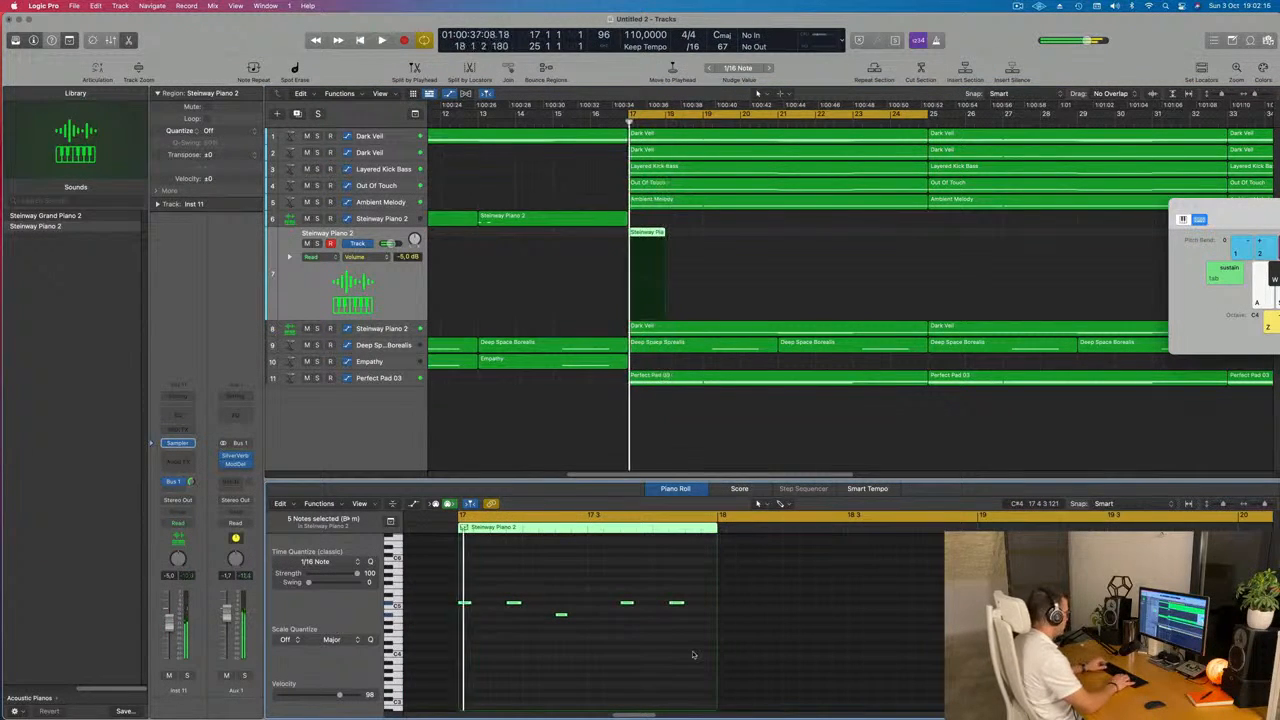
key(alt+Right)
key(space)
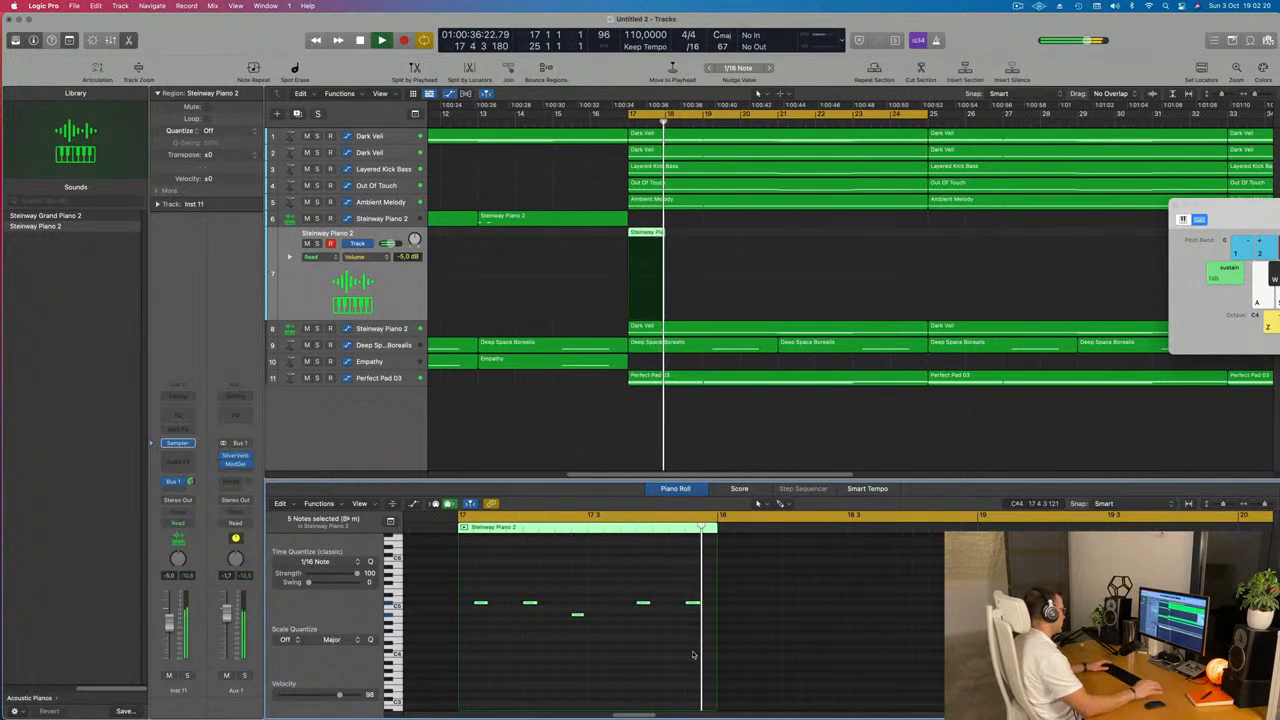
key(space)
key(space)
key(space)
key(space)
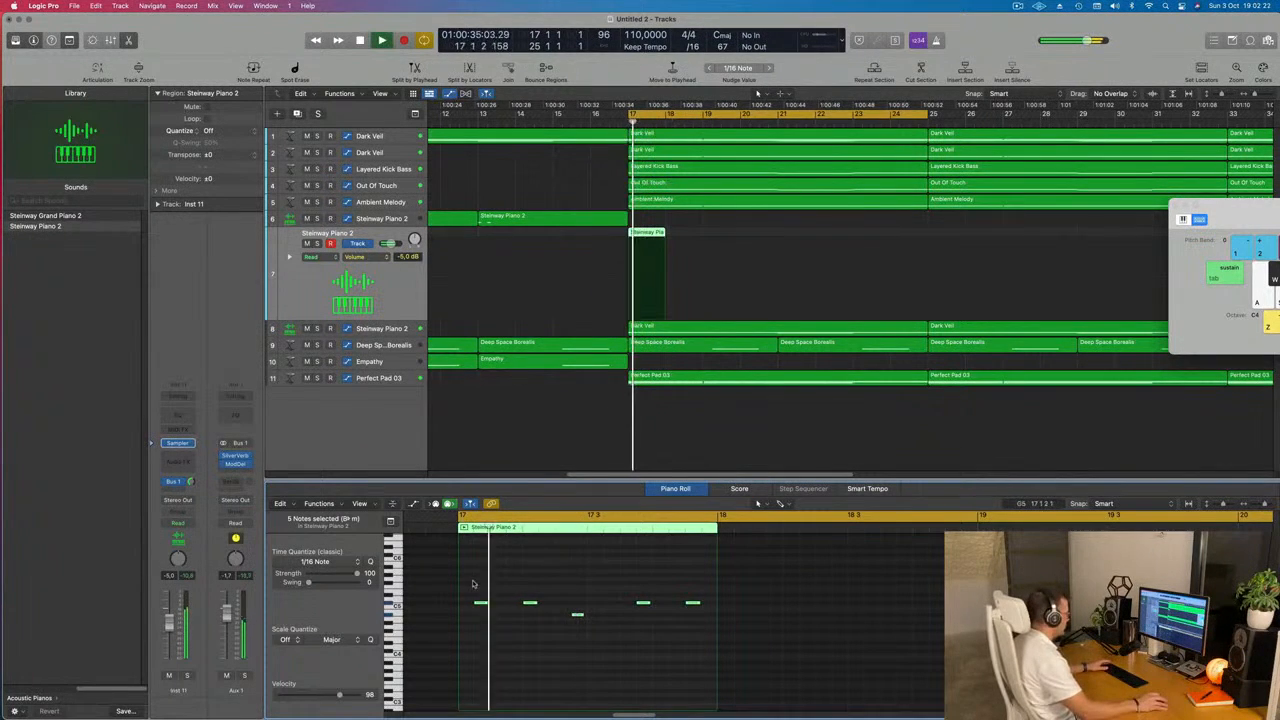
- Try nudging only the first note of the phrase a 1/16 note later and compare the timing in playback
drag(472, 587, 500, 617)
key(space)
key(space)
key(alt+Right)
key(space)
key(space)
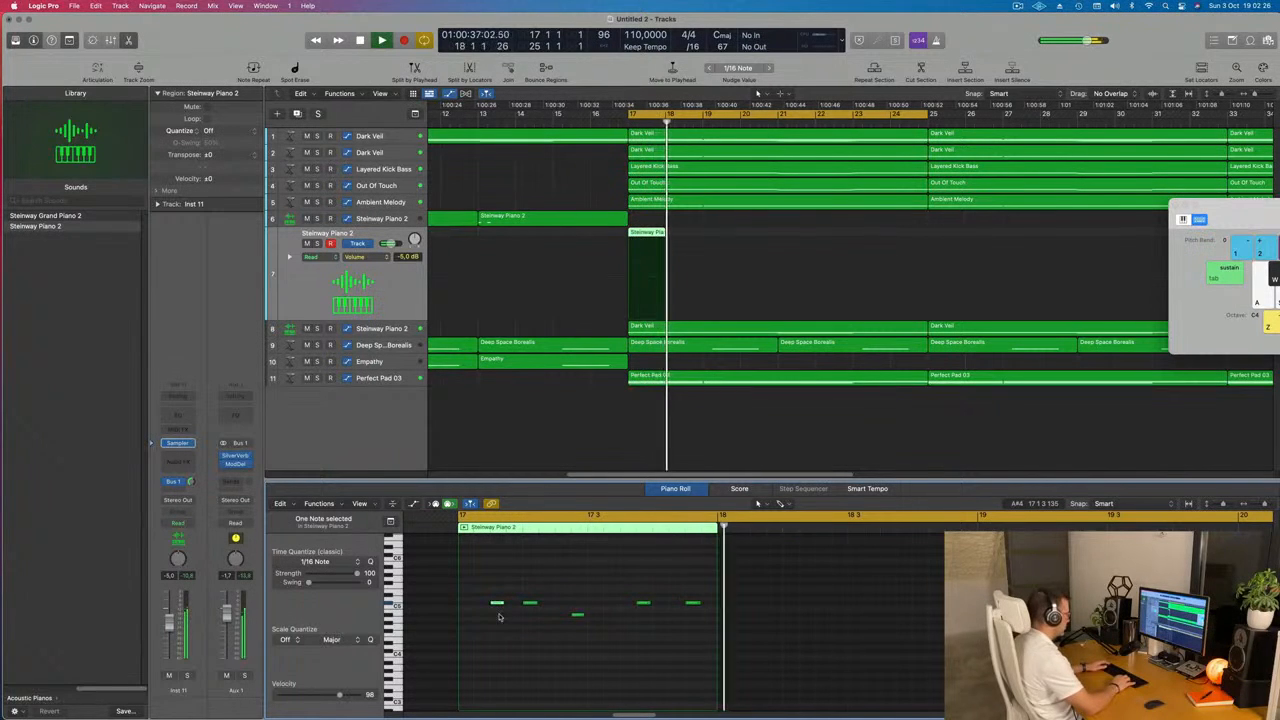
key(space)
key(space)
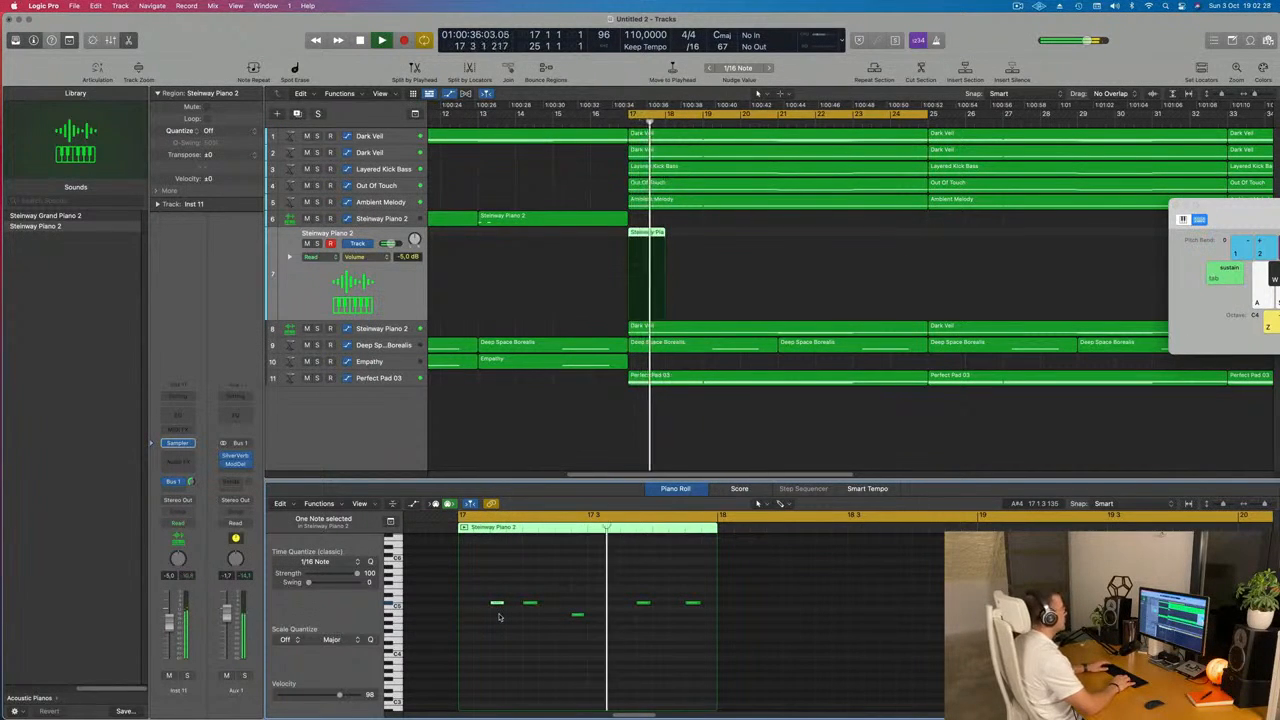
key(space)
key(space)
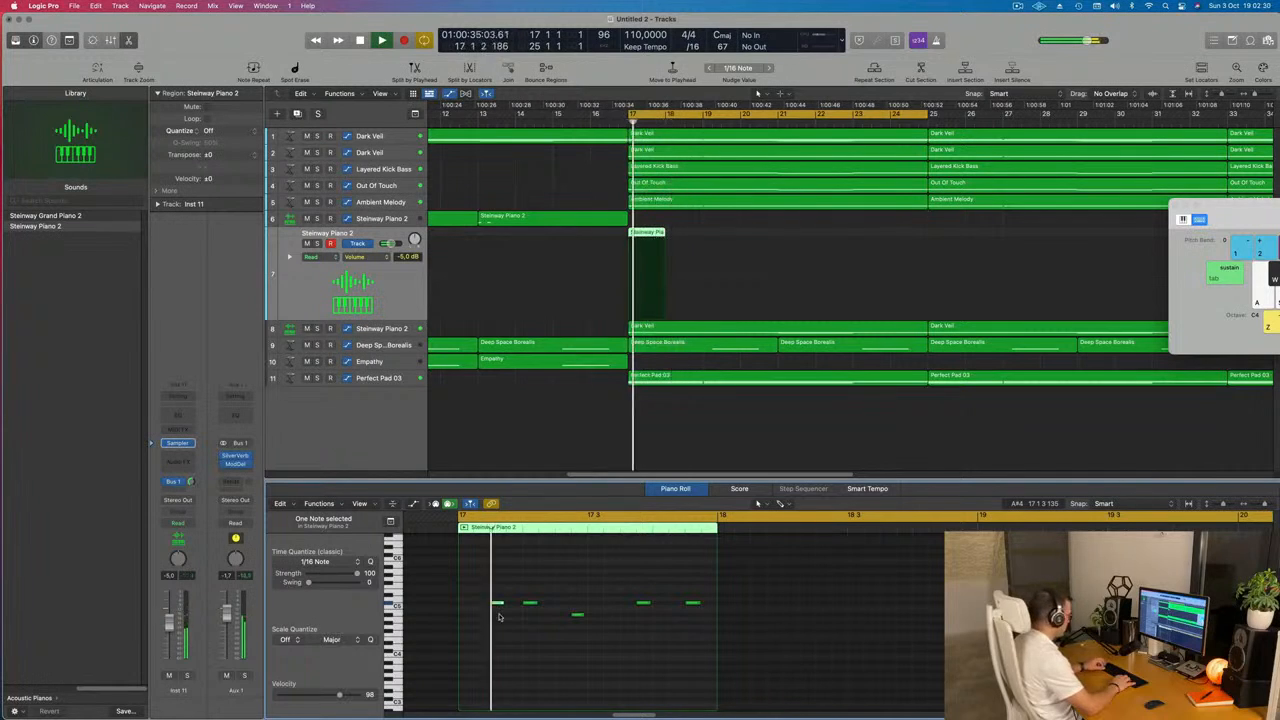
key(space)
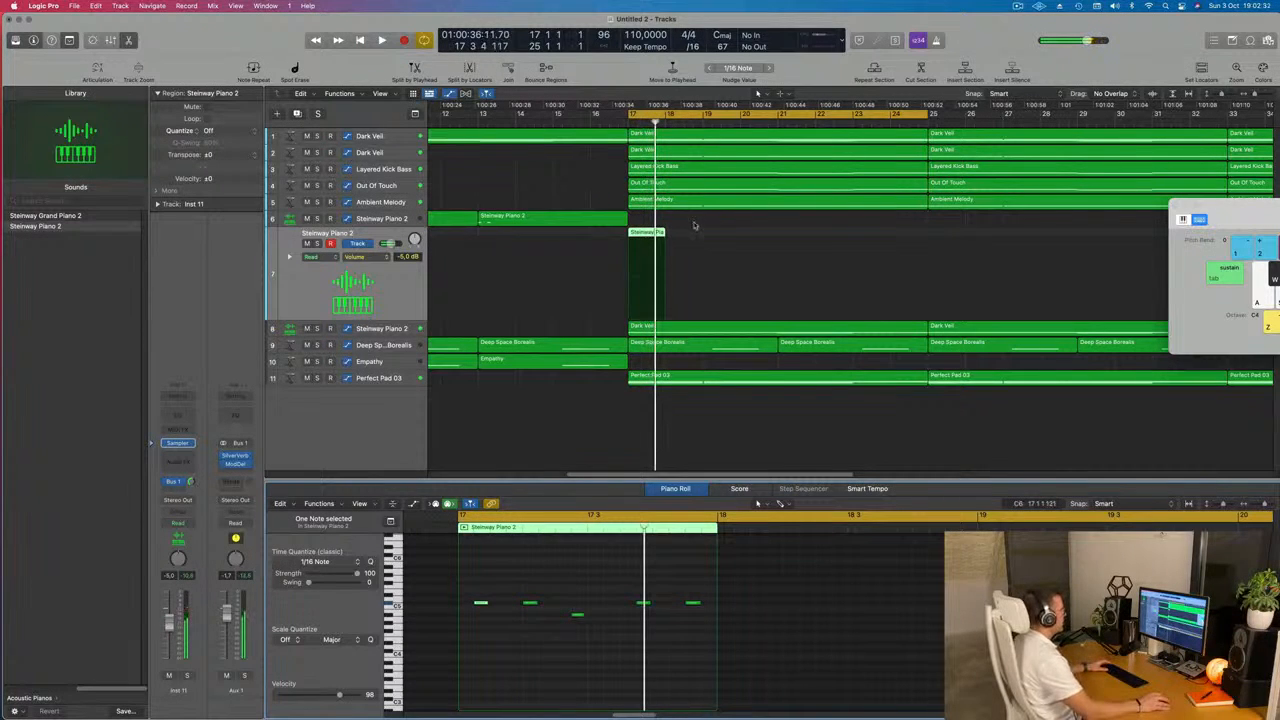
- Delete the piano region at bar 17 and play the section with the whole arrangement in view
key(Delete)
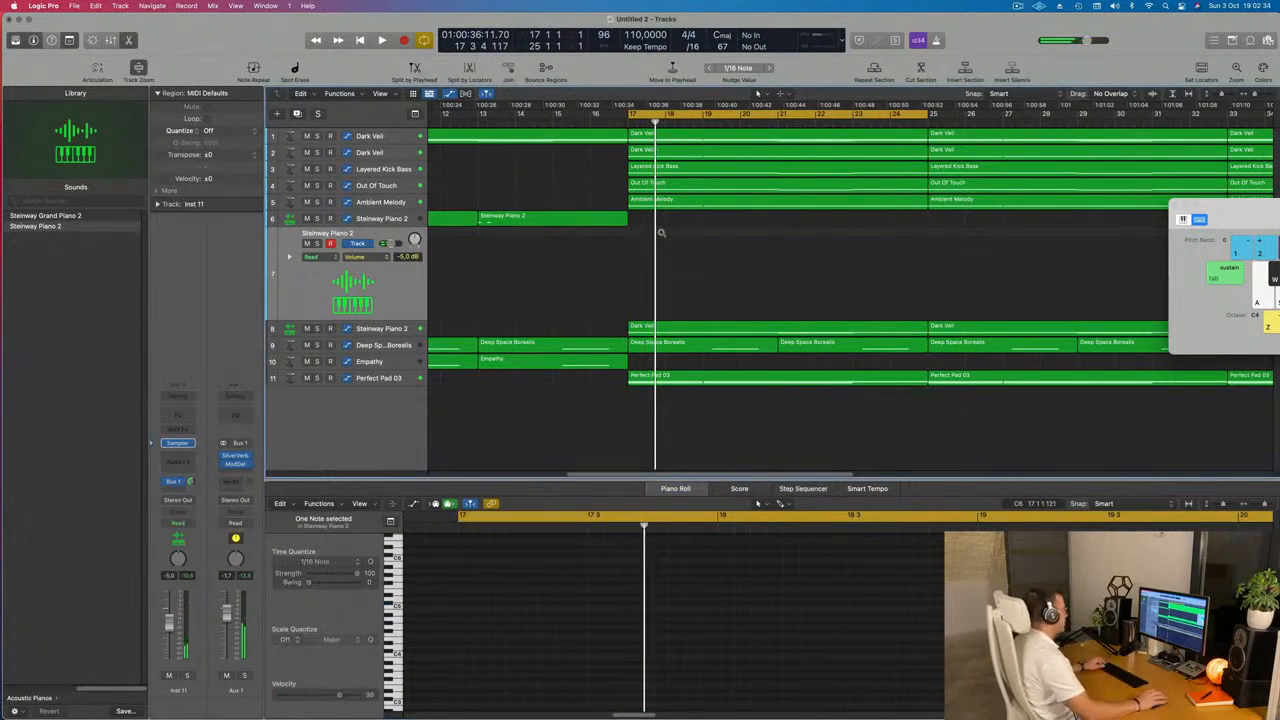
key(z)
key(space)
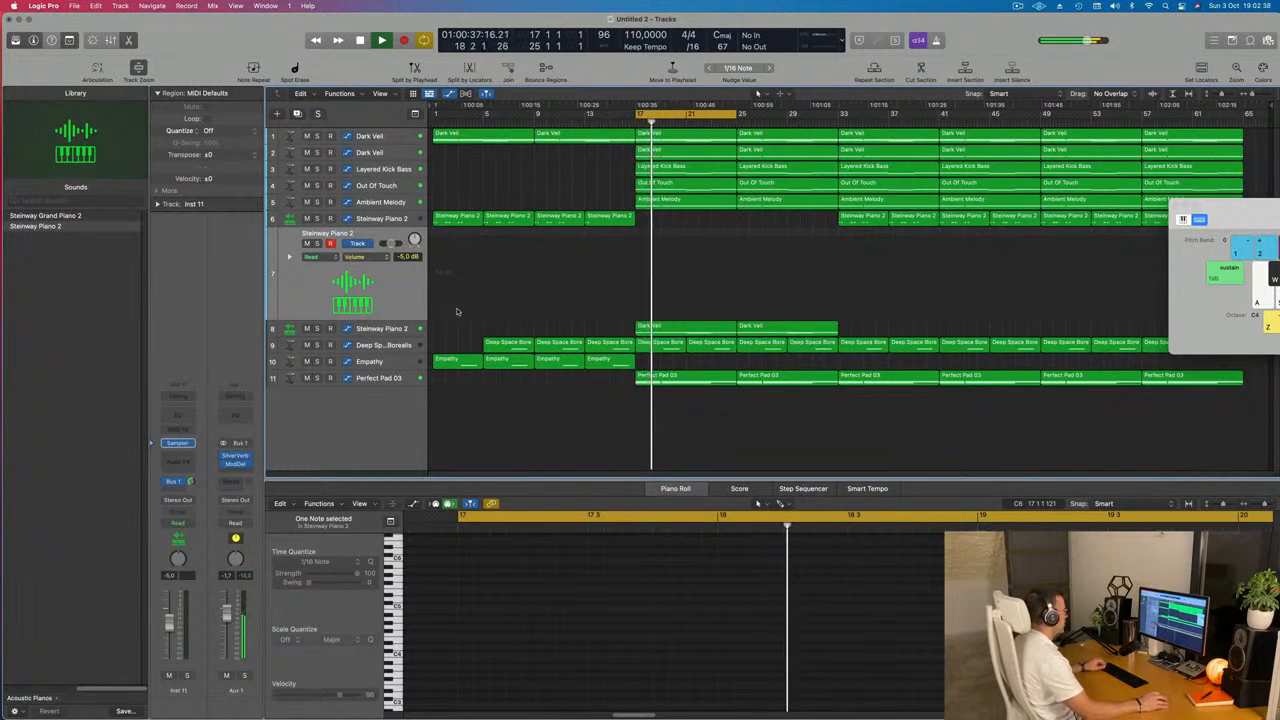
- Listen briefly in solo to the Steinway Piano 2 track holding the Dark Veil regions, with the full mix restored after
click(397, 330)
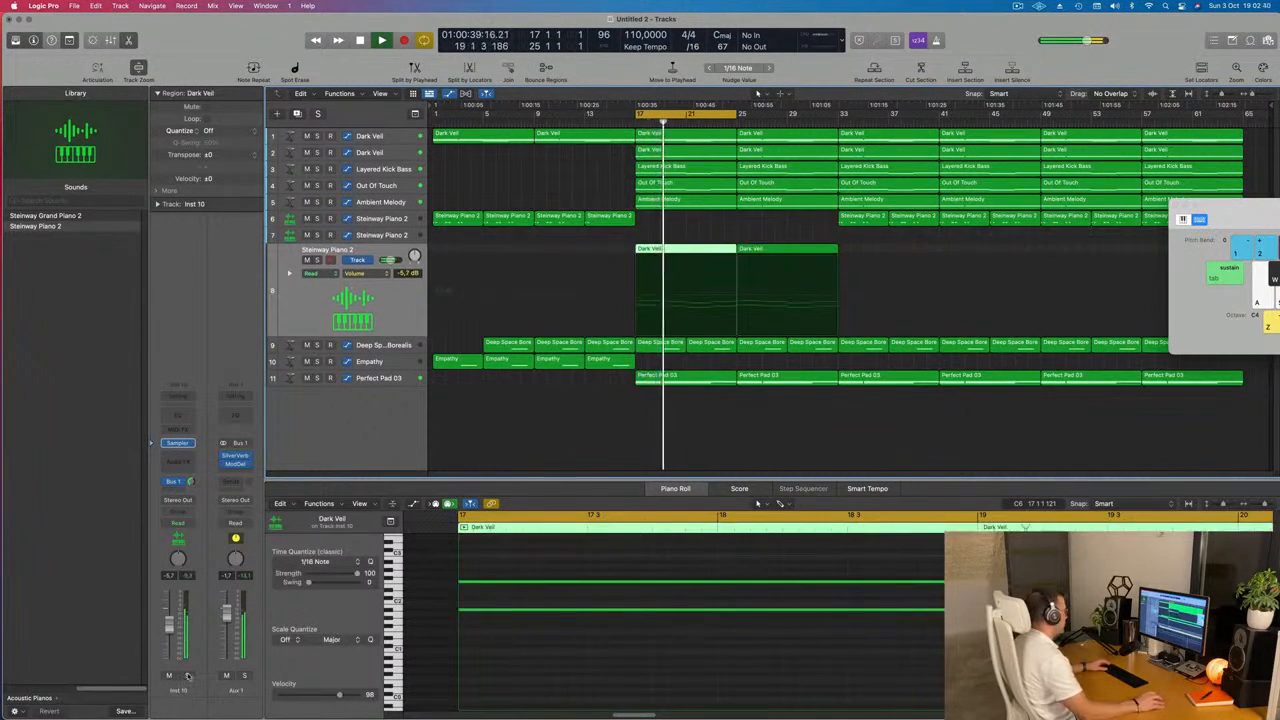
click(187, 676)
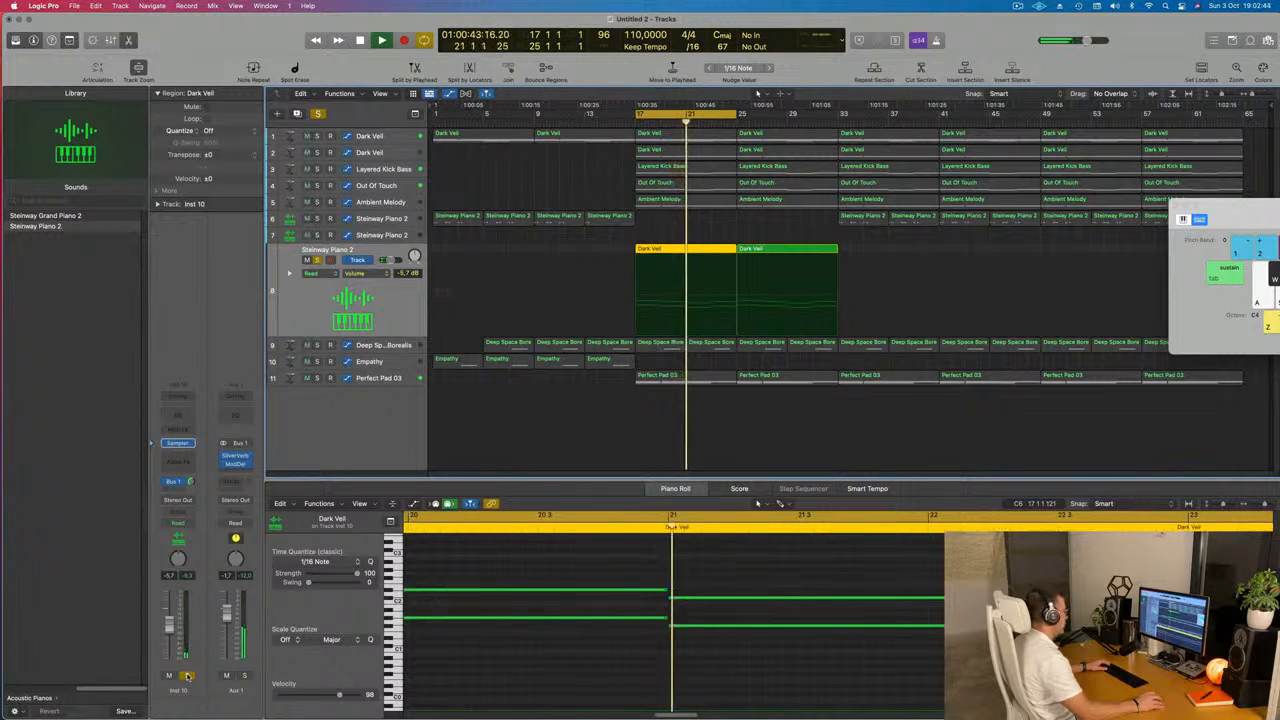
click(187, 676)
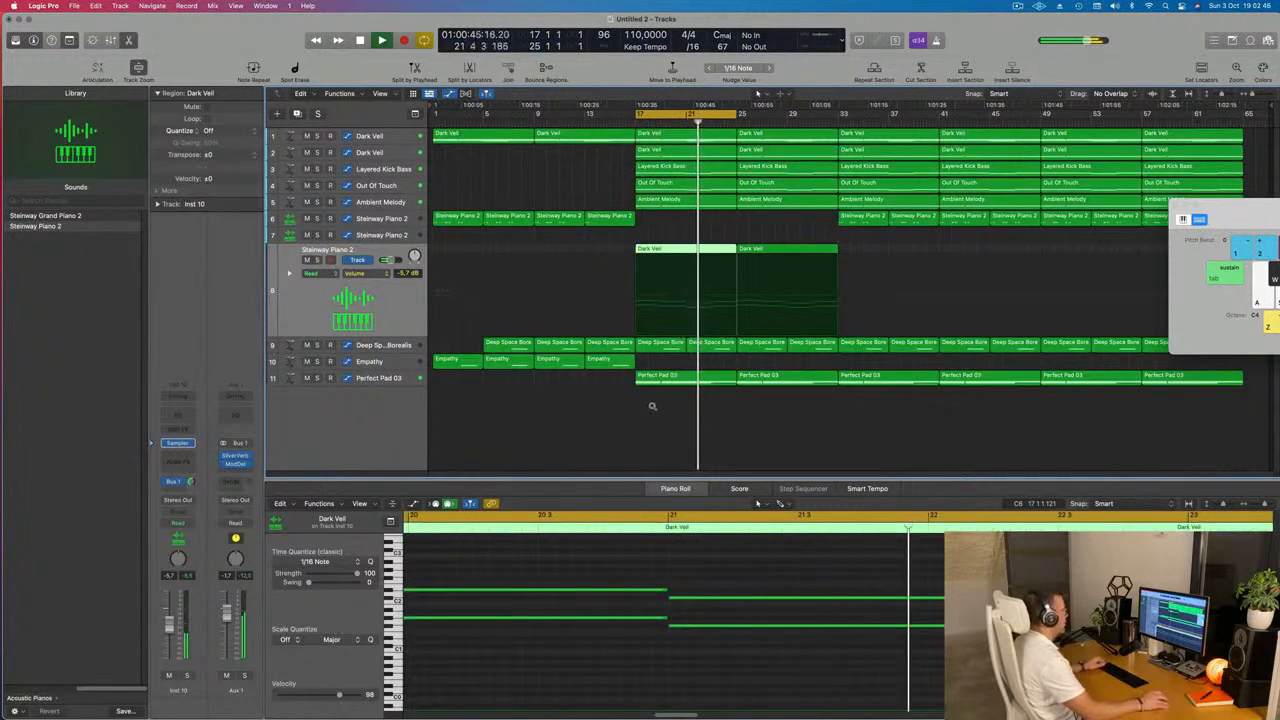
key(space)
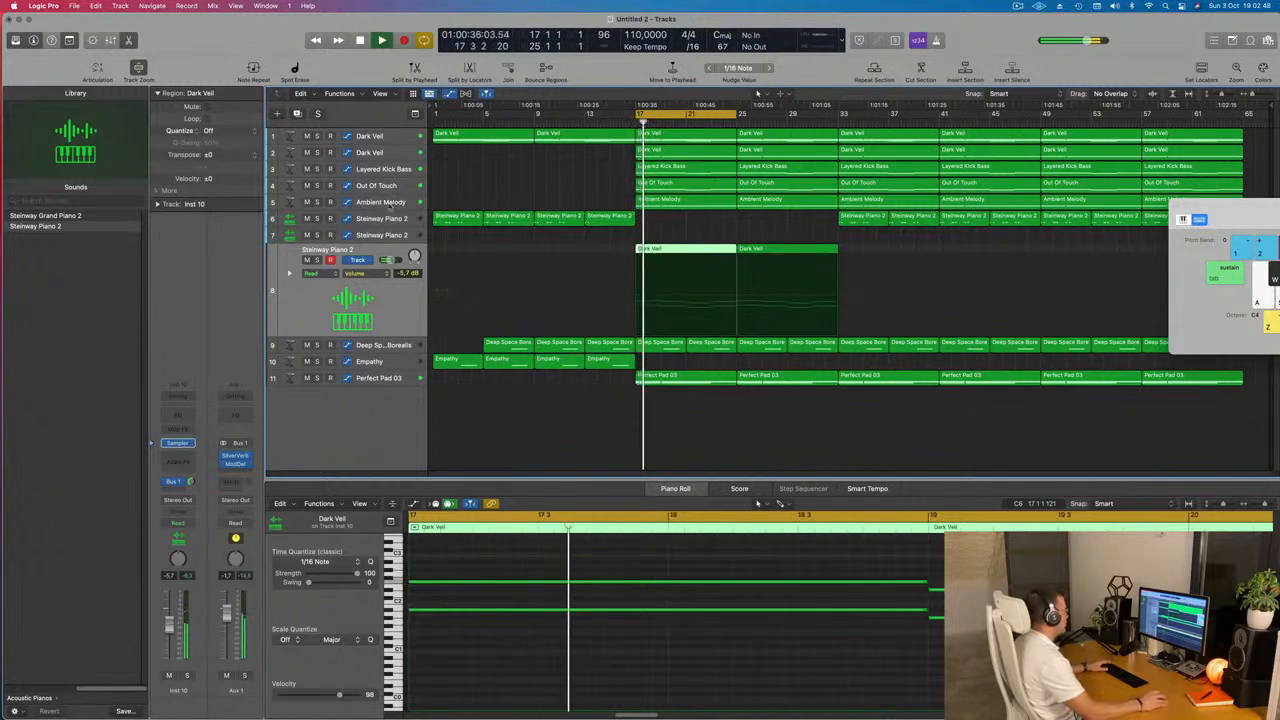
- Audition the Ambient Melody track by toggling its solo during playback
click(345, 202)
click(318, 211)
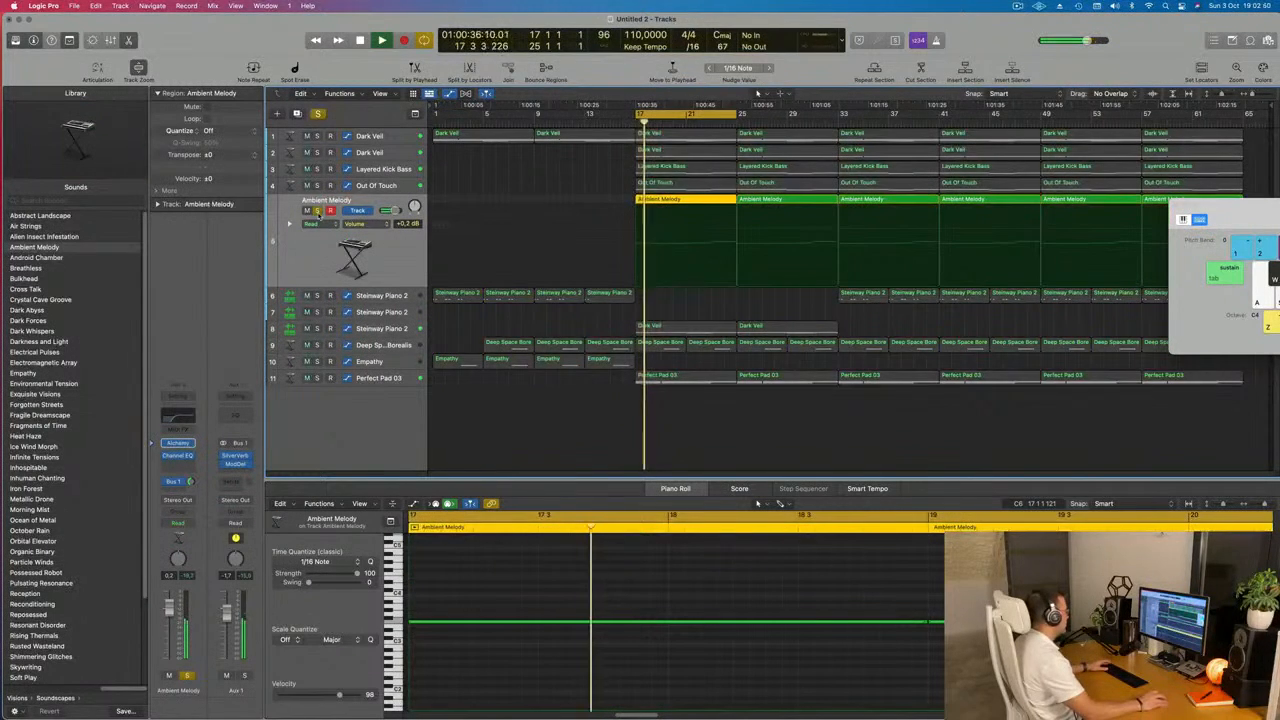
click(318, 211)
click(318, 211)
click(318, 211)
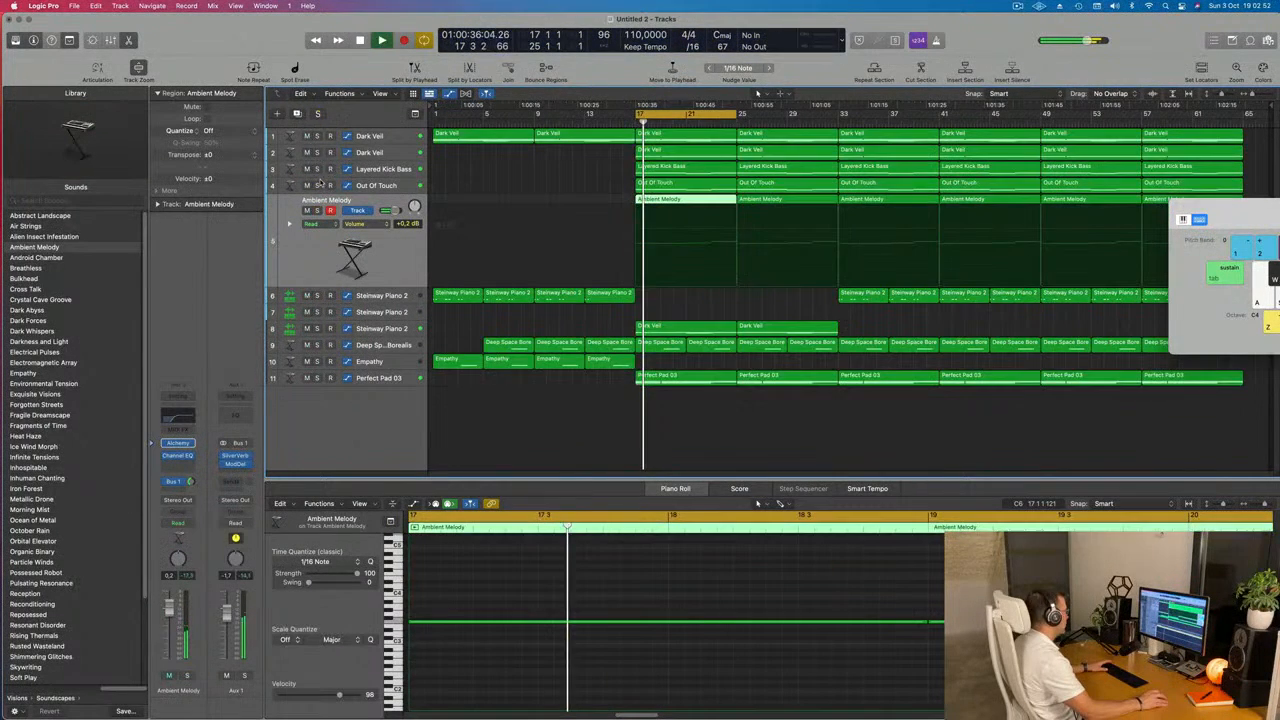
- Check the Layered Kick Bass track in solo and move it to the end of the track list
click(318, 170)
click(318, 170)
click(374, 171)
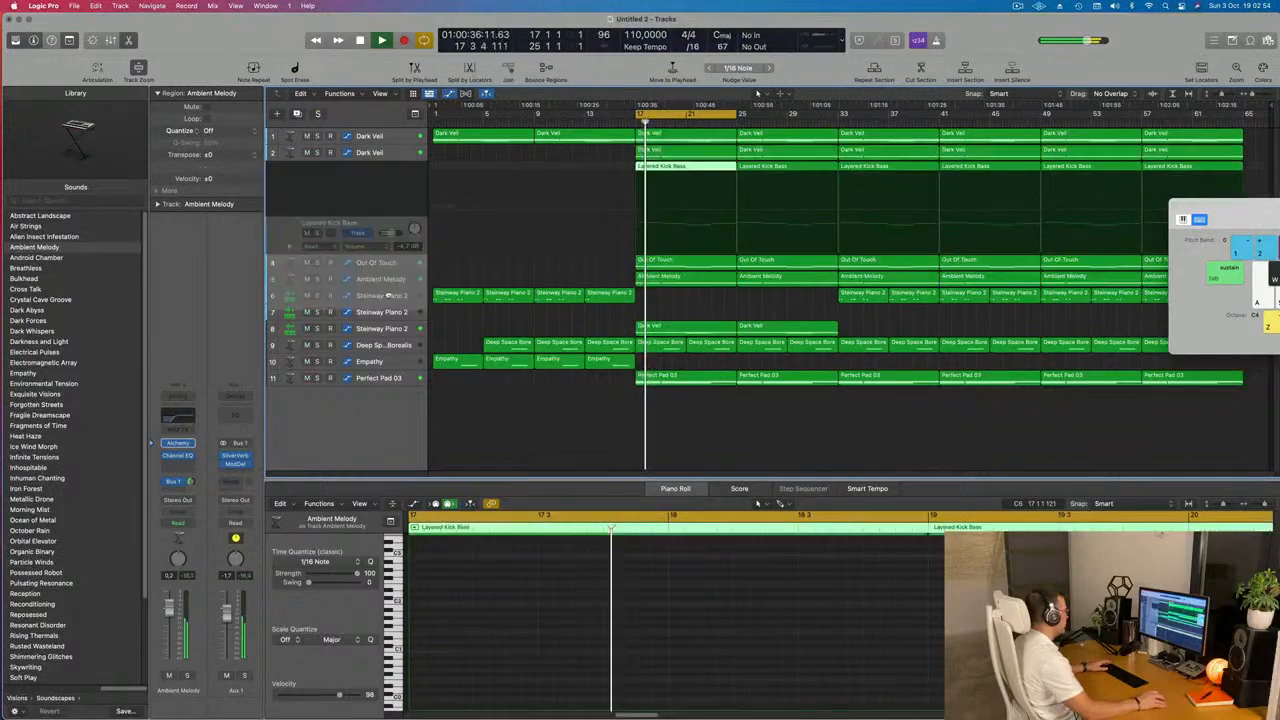
drag(389, 295, 391, 420)
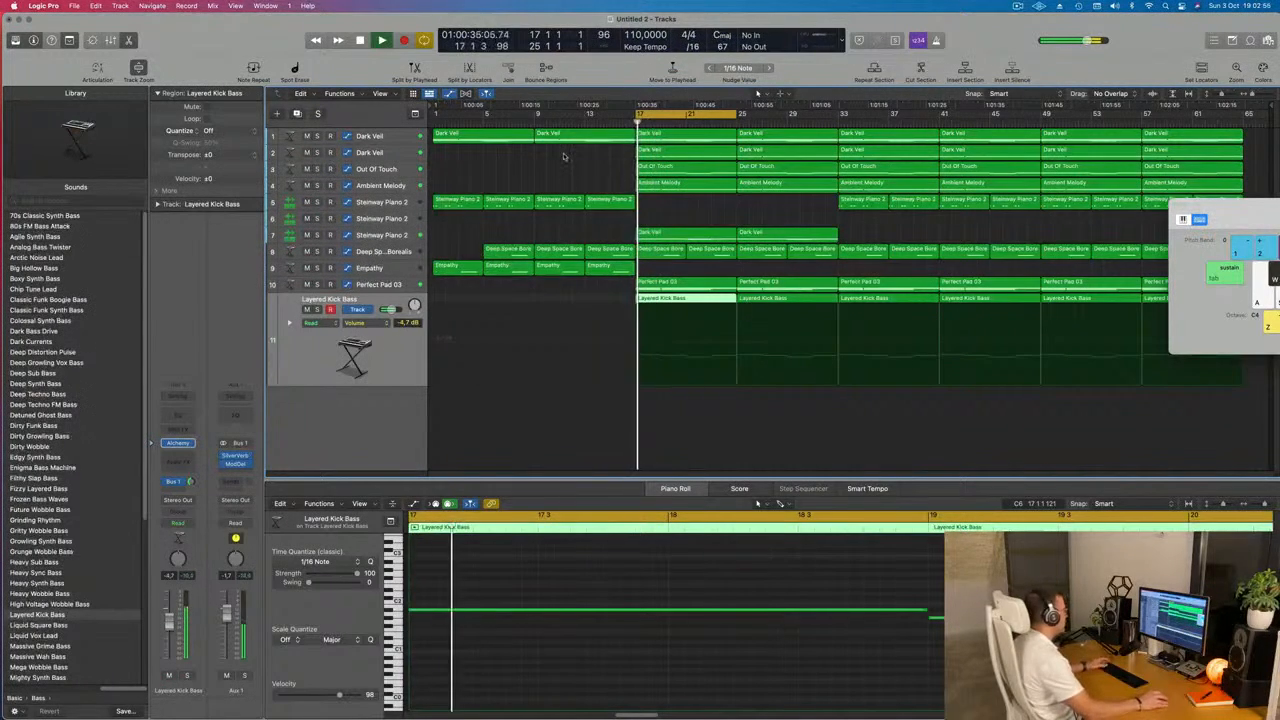
- Rename the first Dark Veil track as Main Pad
click(372, 135)
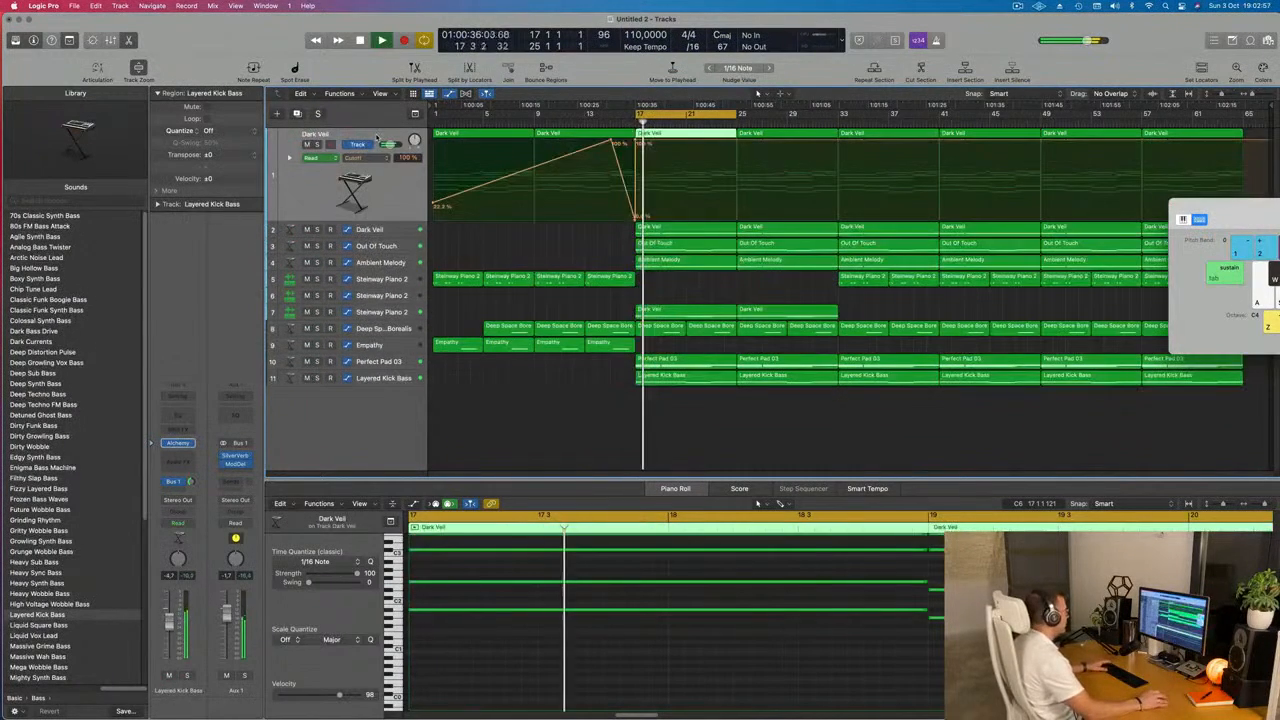
double_click(318, 135)
text(Main Pad)
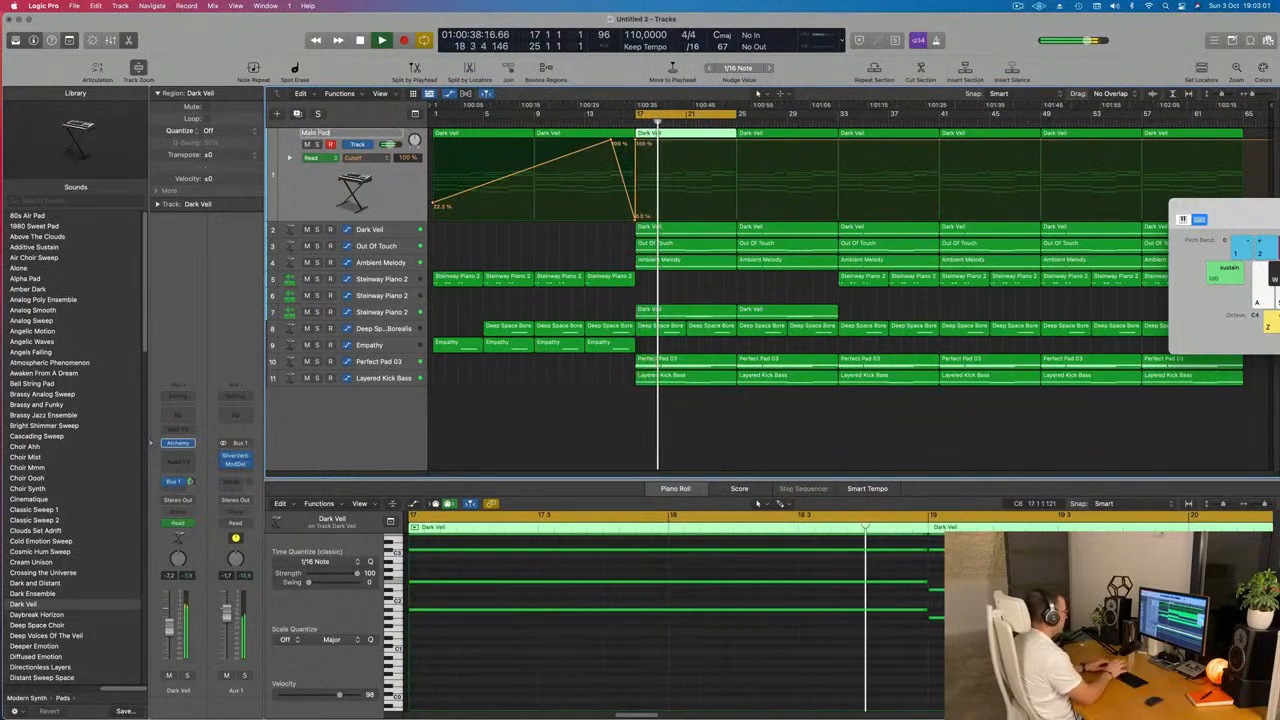
key(Return)
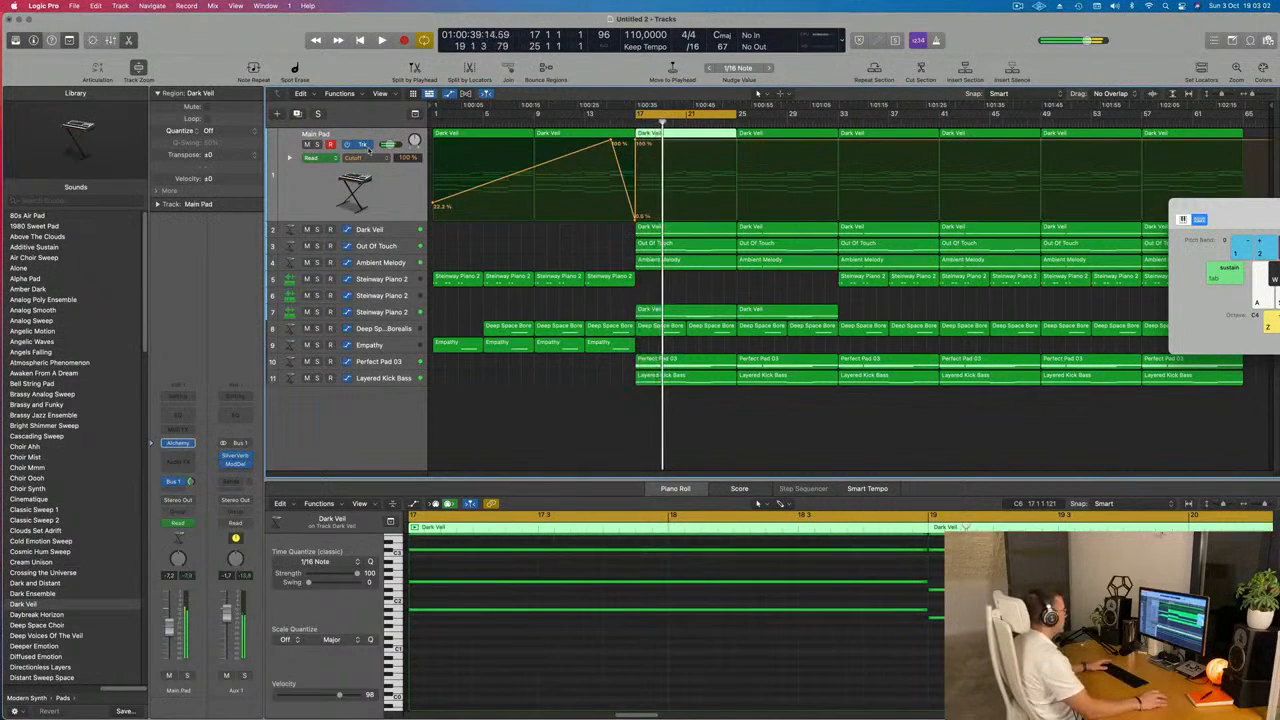
- Extend the cycle range to bar 33 and shape Main Pad's Cutoff automation to dip to about 39% at bar 25 and reach 100% at bar 33
click(738, 143)
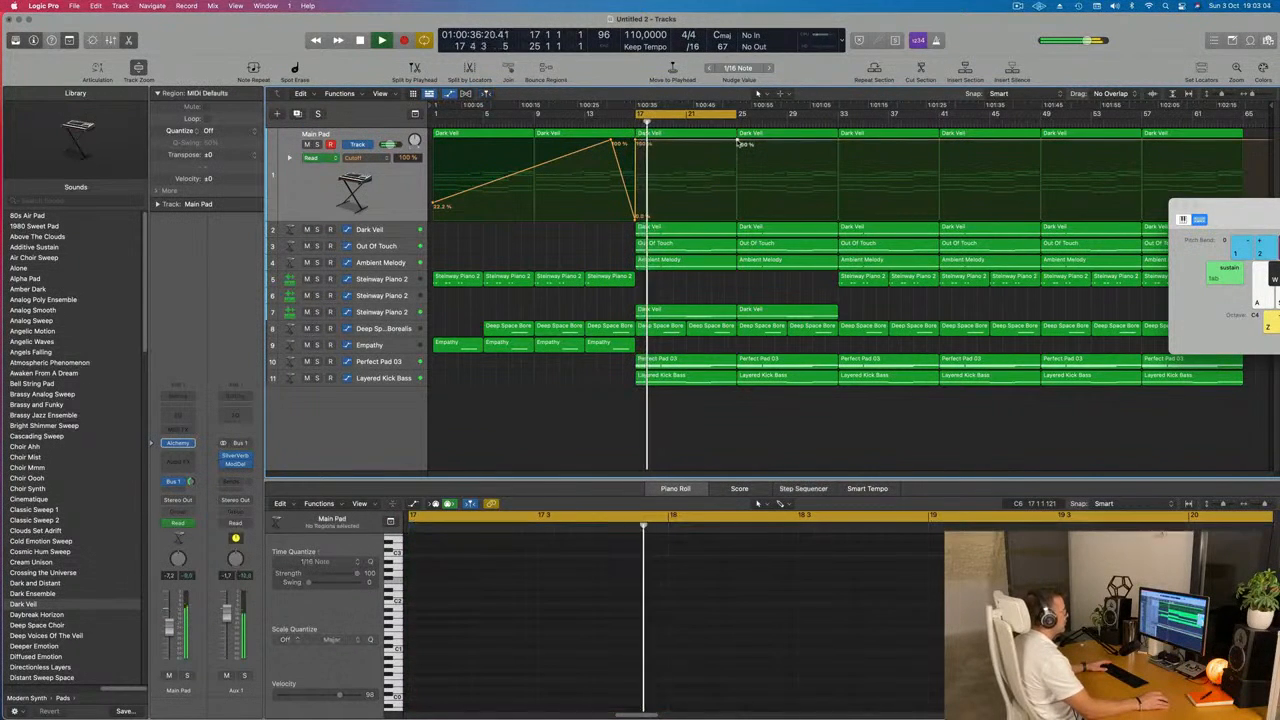
drag(740, 114, 840, 124)
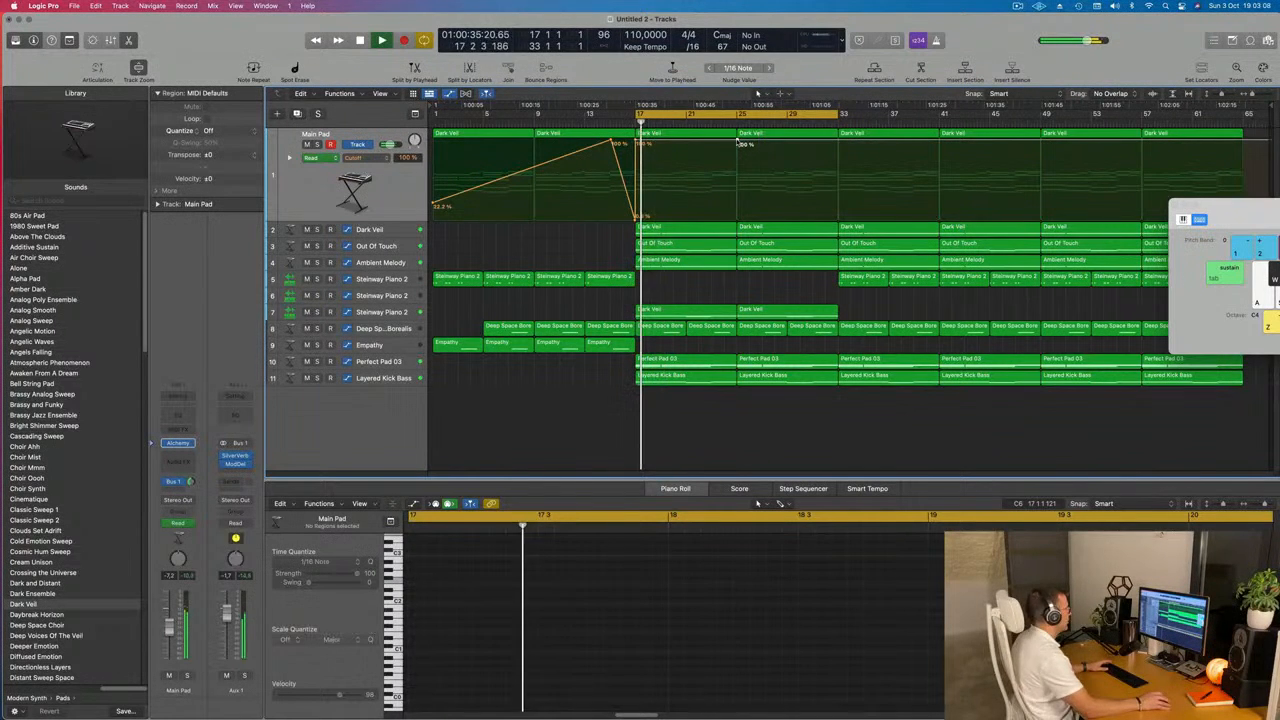
drag(738, 143, 840, 130)
click(838, 190)
click(838, 190)
click(839, 190)
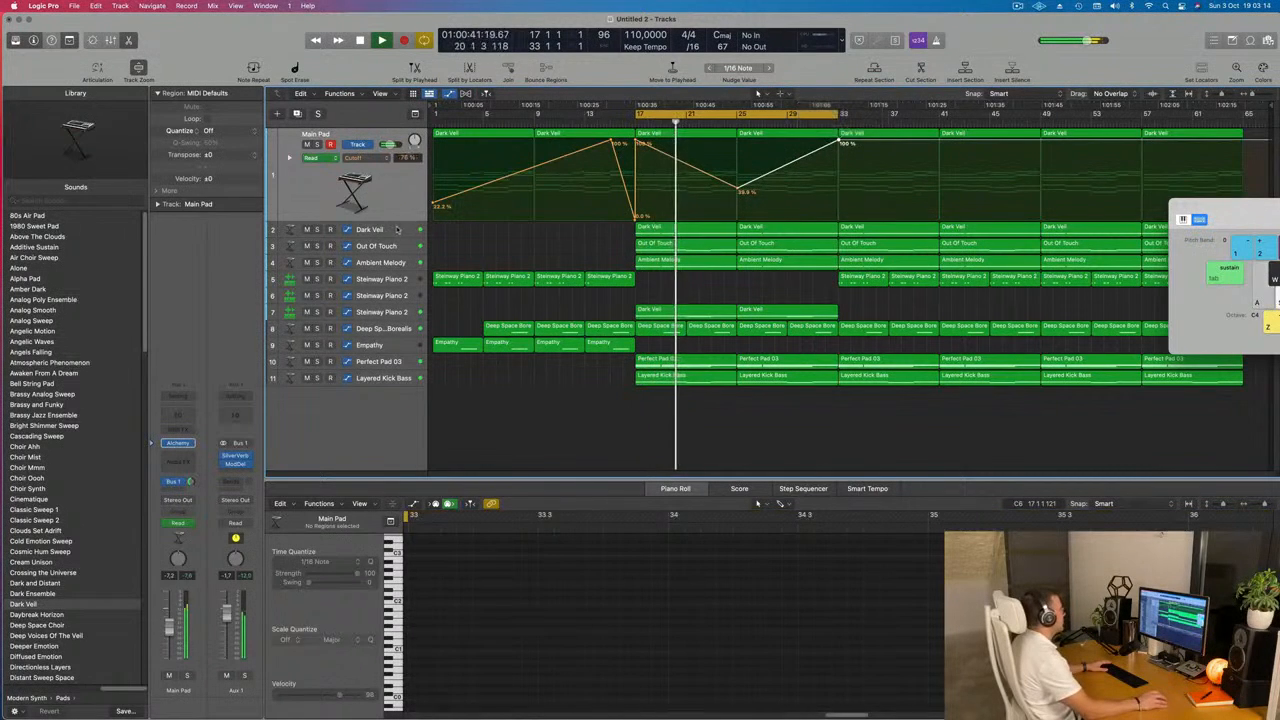
- Solo the remaining Dark Veil track and open its Alchemy instrument
click(396, 229)
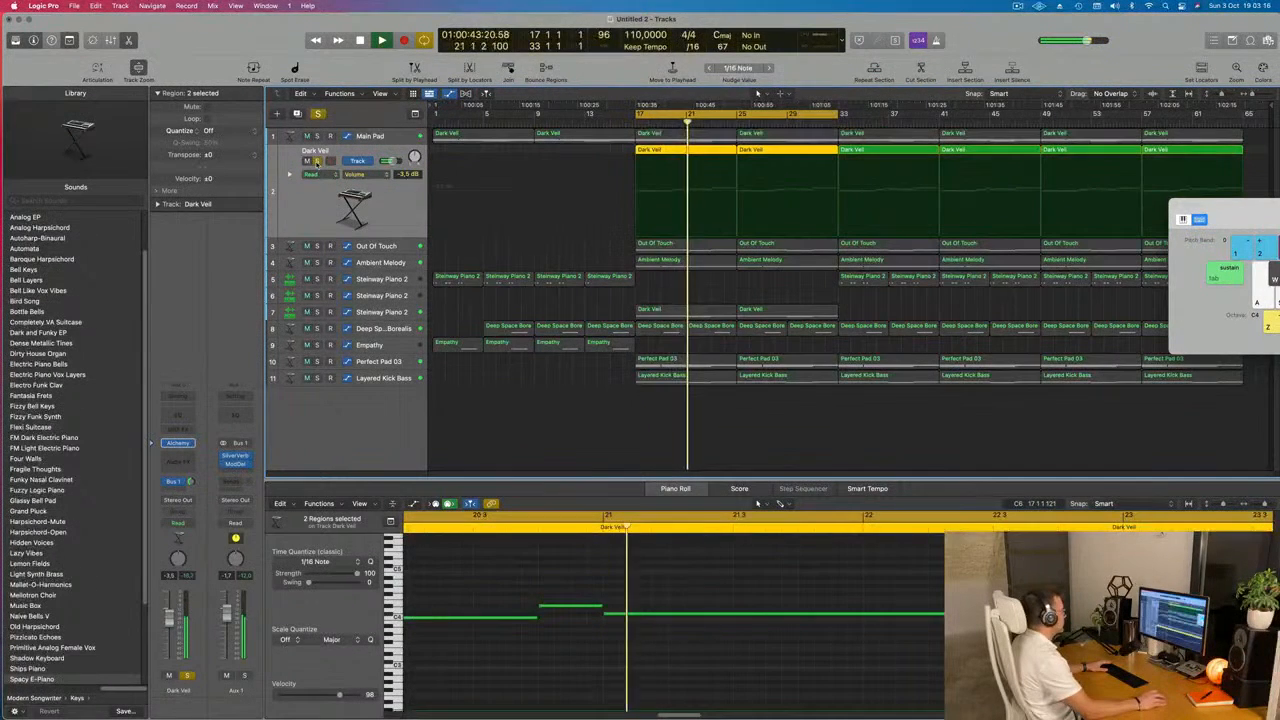
click(181, 444)
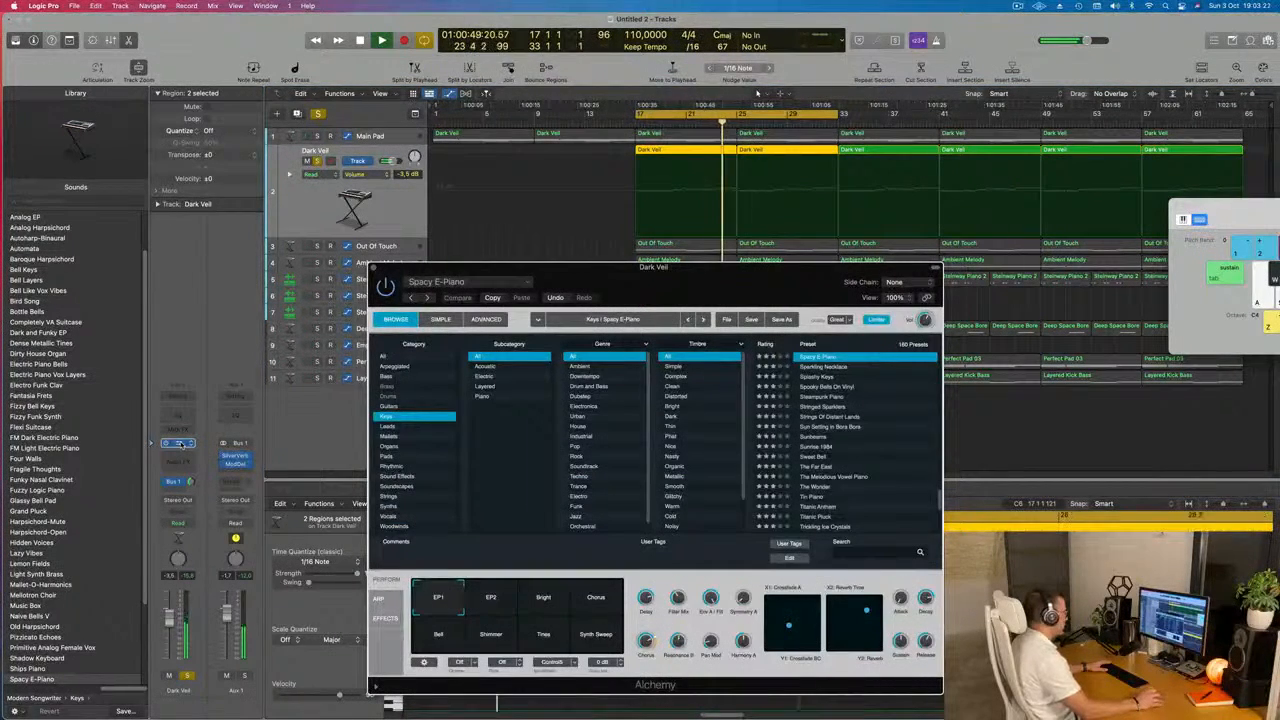
- Rename the soloed Dark Veil track as Space Piano and the Out Of Touch track as Brassy
drag(840, 281, 1249, 402)
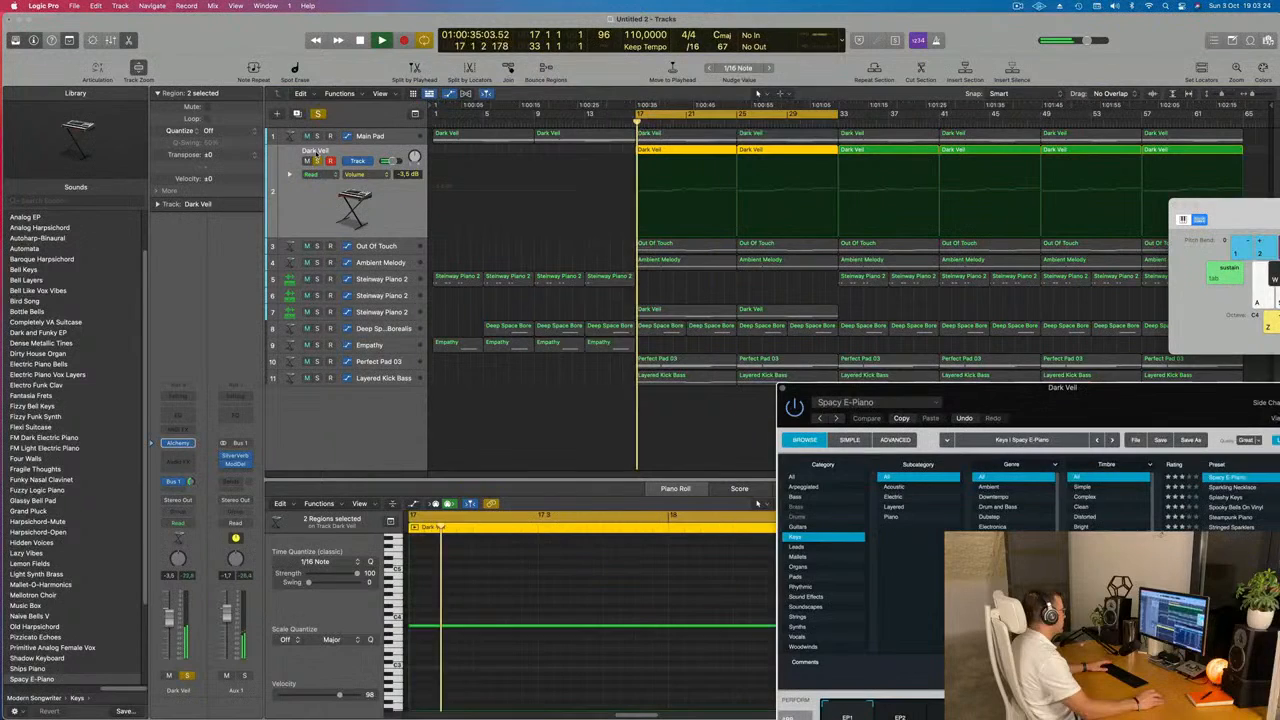
text(Space Piano)
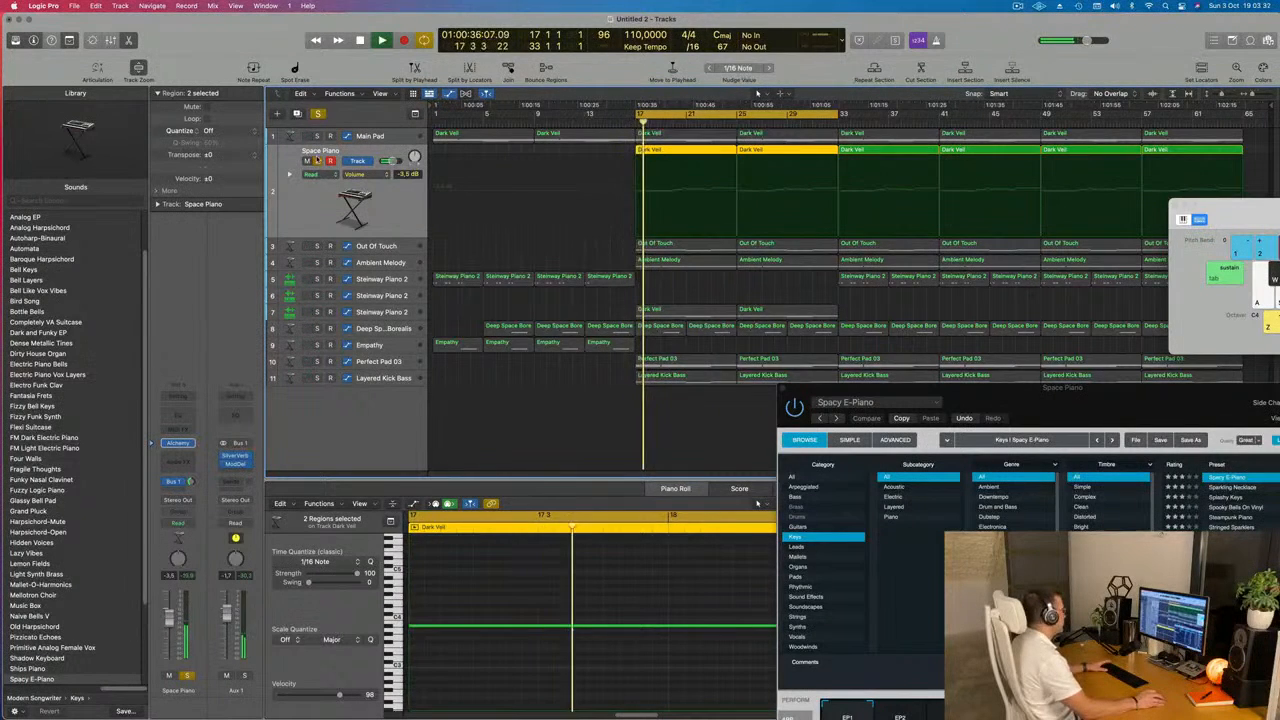
click(388, 248)
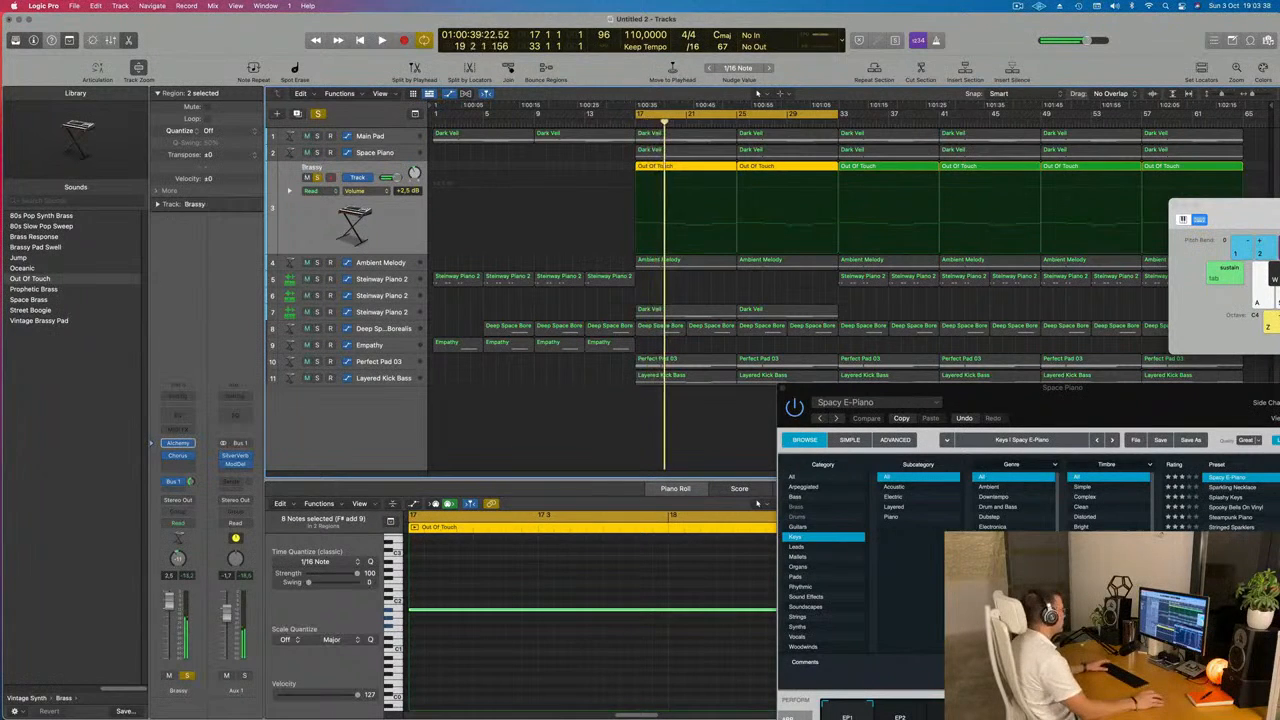
- Switch the solo from Brassy to Ambient Melody and listen to that track on its own
click(384, 262)
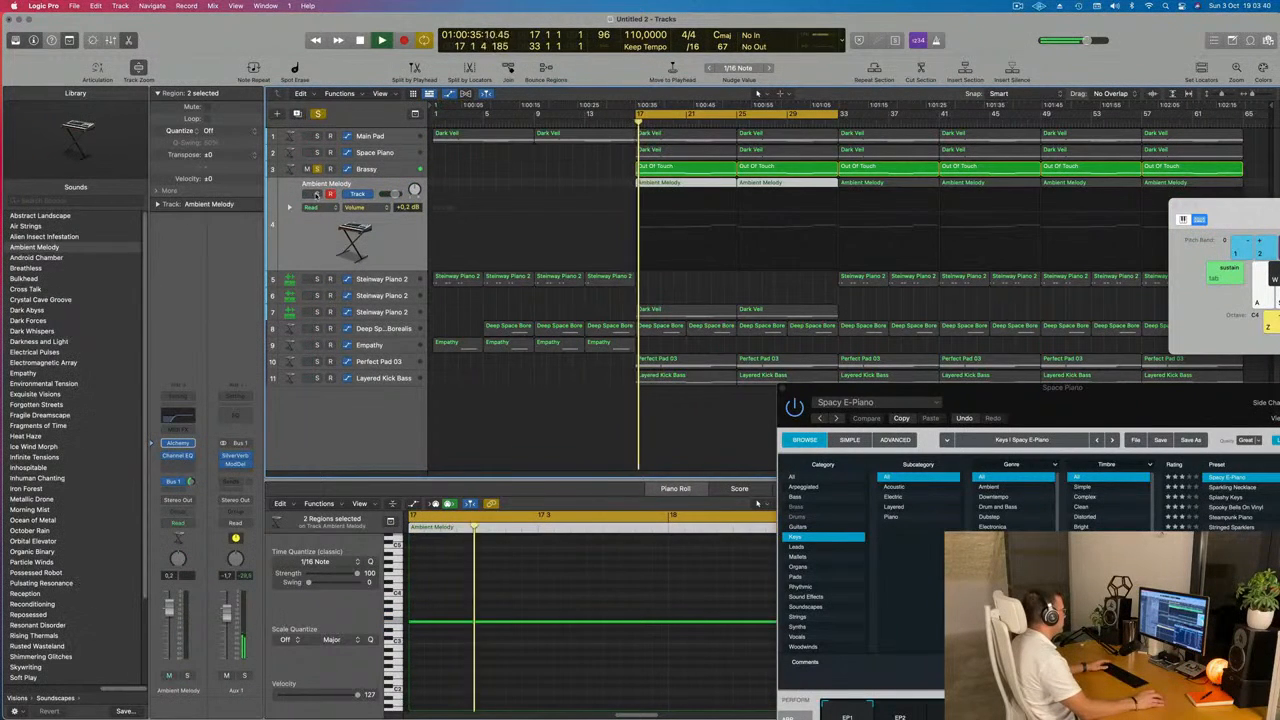
click(317, 194)
key(Return)
click(317, 169)
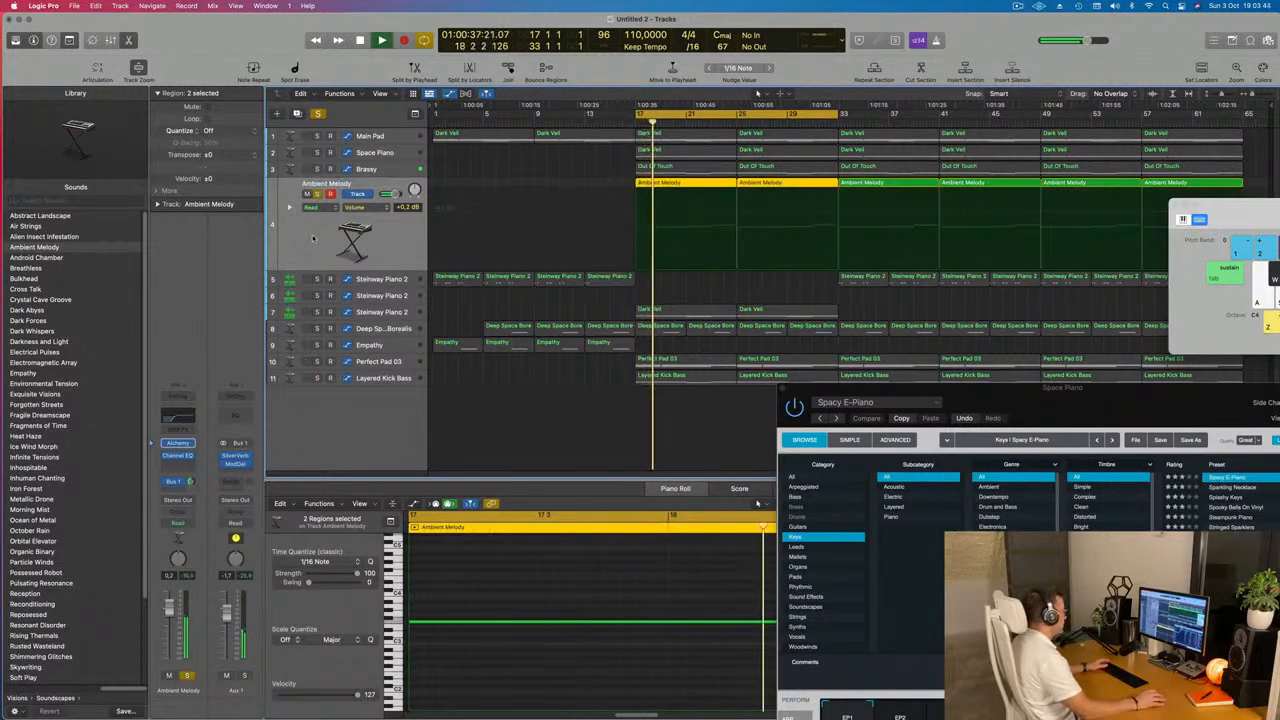
- Rename the first Steinway Piano 2 track as Main Piano and the third one as Low Piano, clearing Ambient Melody's solo
click(376, 284)
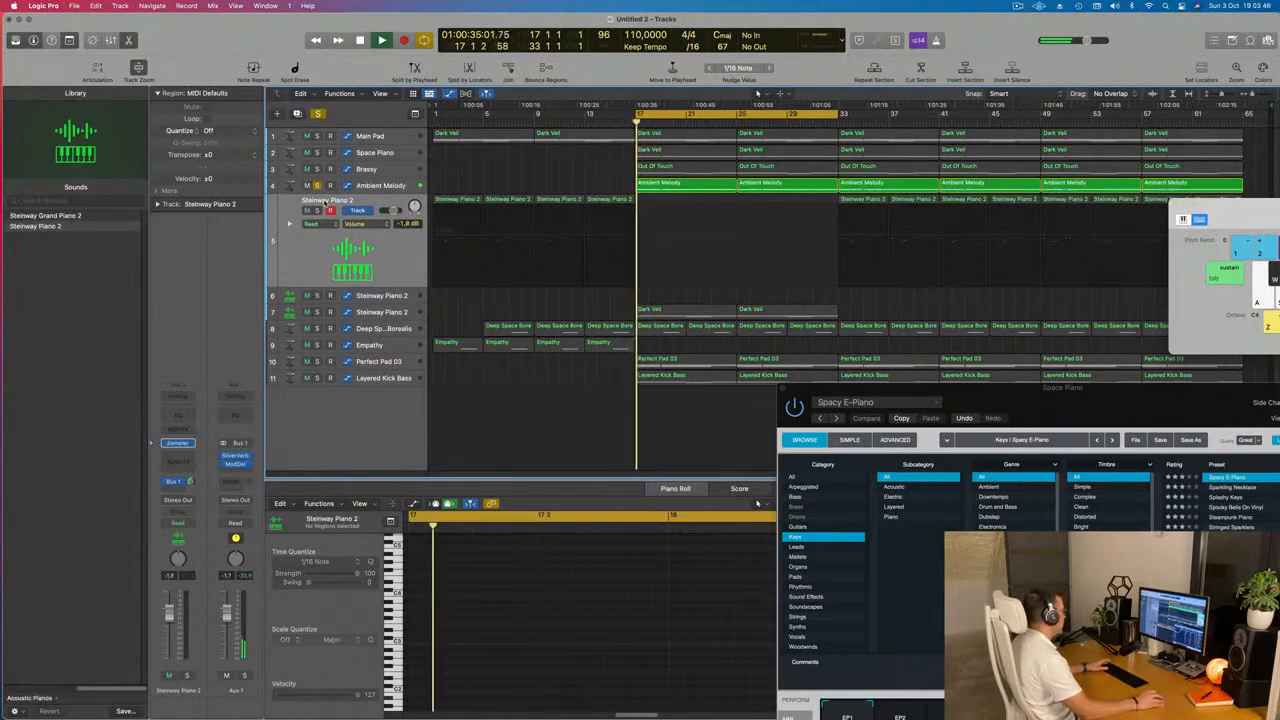
text(Main)
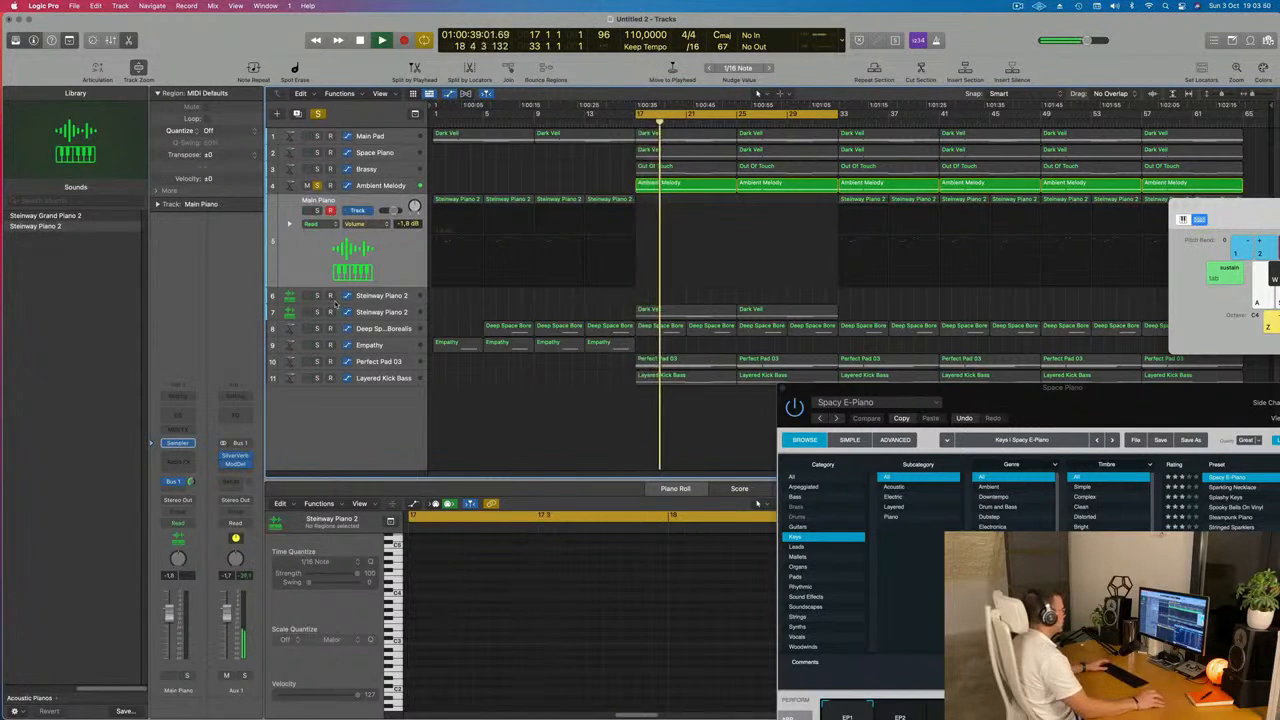
click(386, 312)
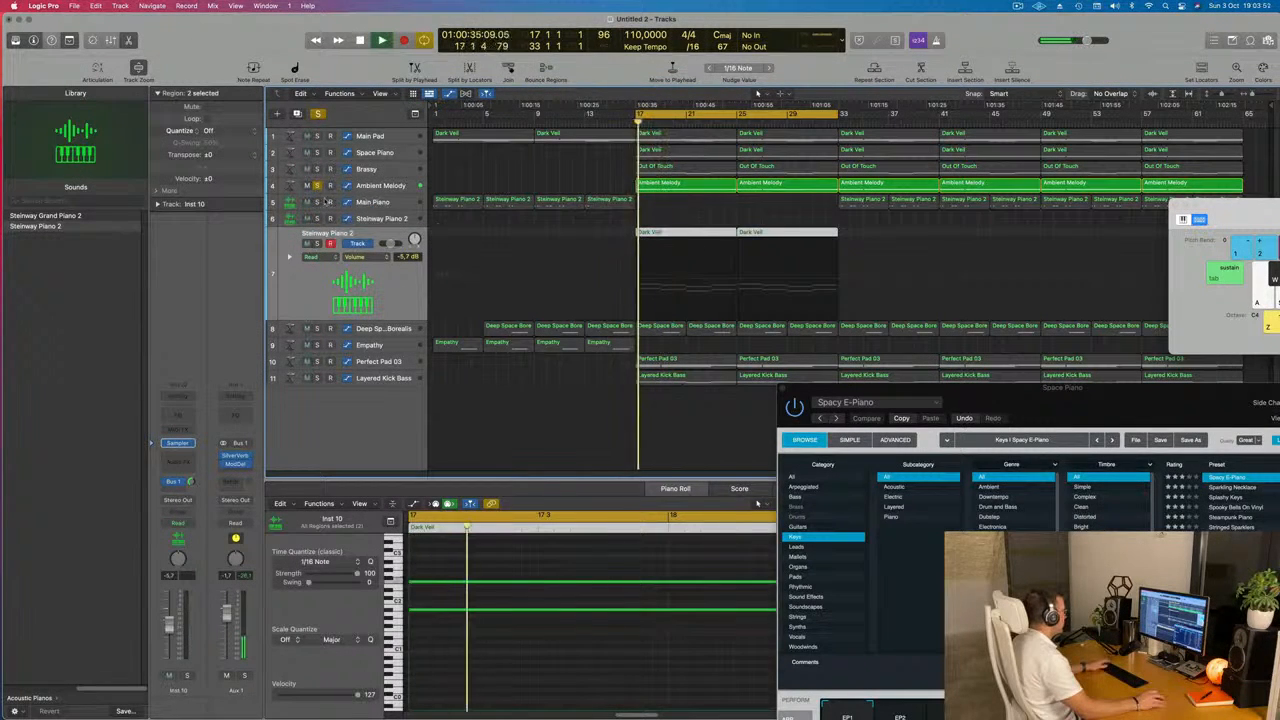
click(317, 186)
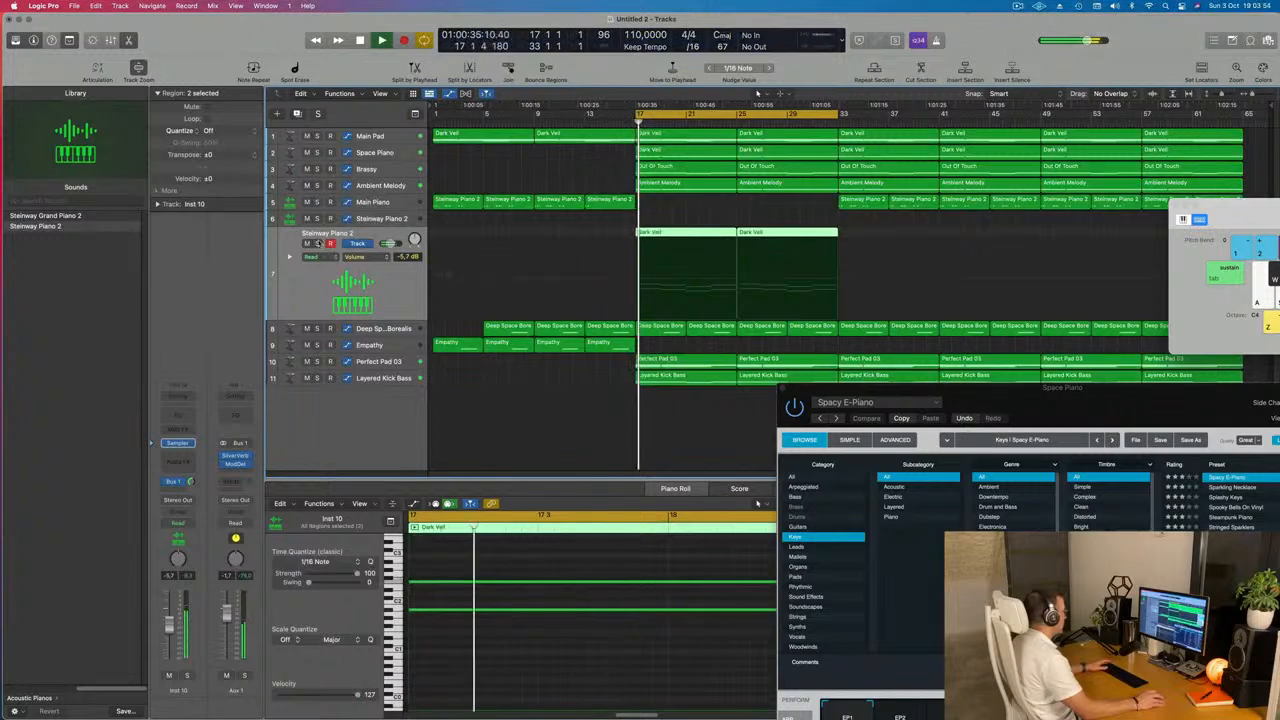
click(317, 243)
click(317, 243)
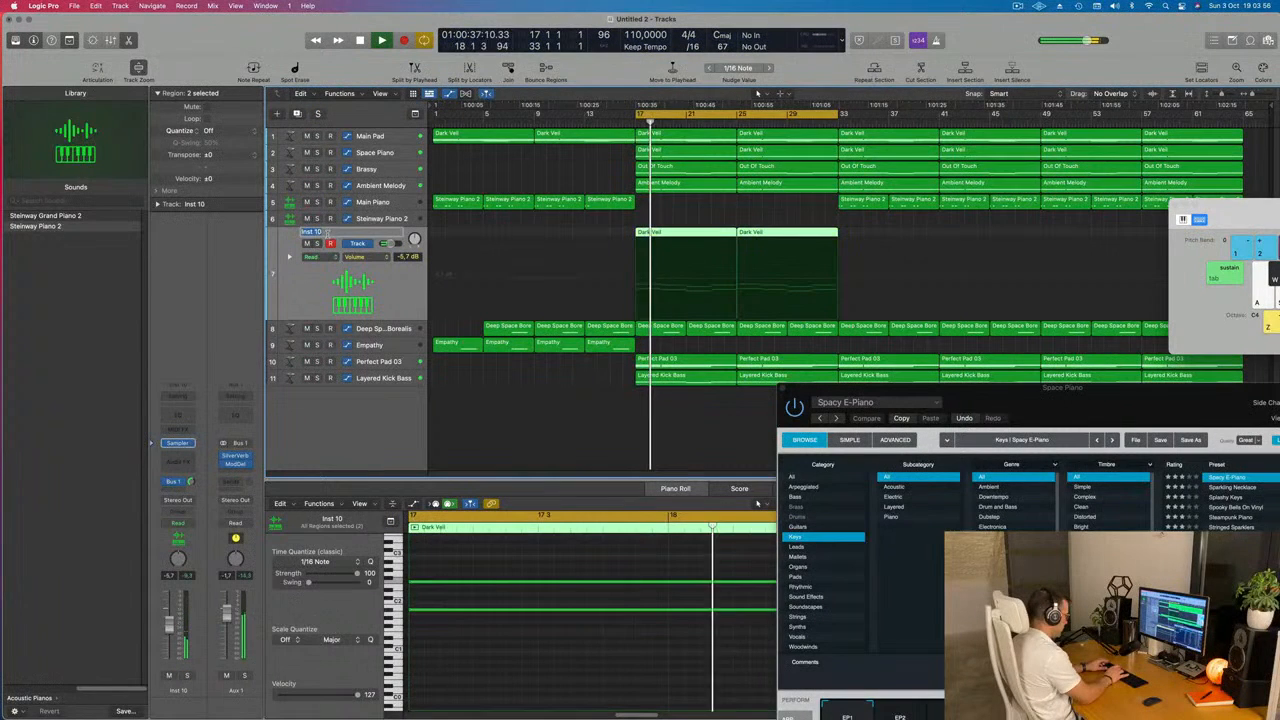
text(Low Piano)
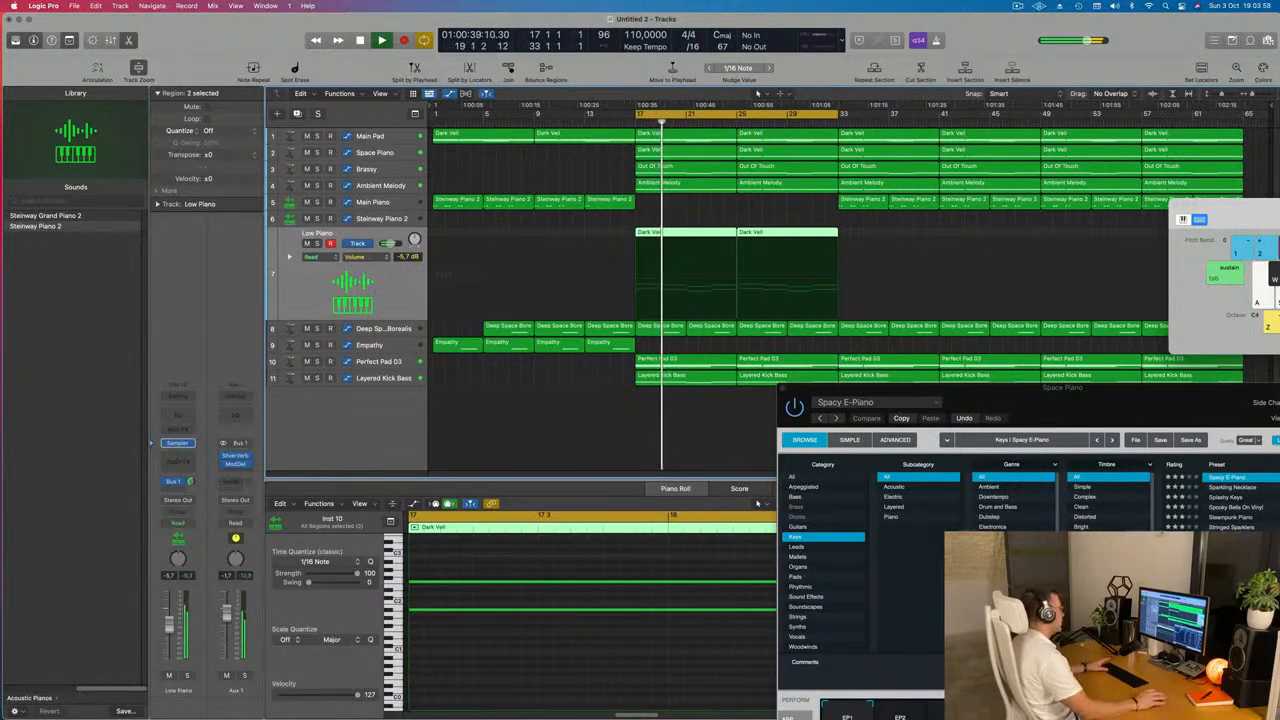
- Check the Deep Space Borealis track in solo and rename it as Percussive Response
click(370, 329)
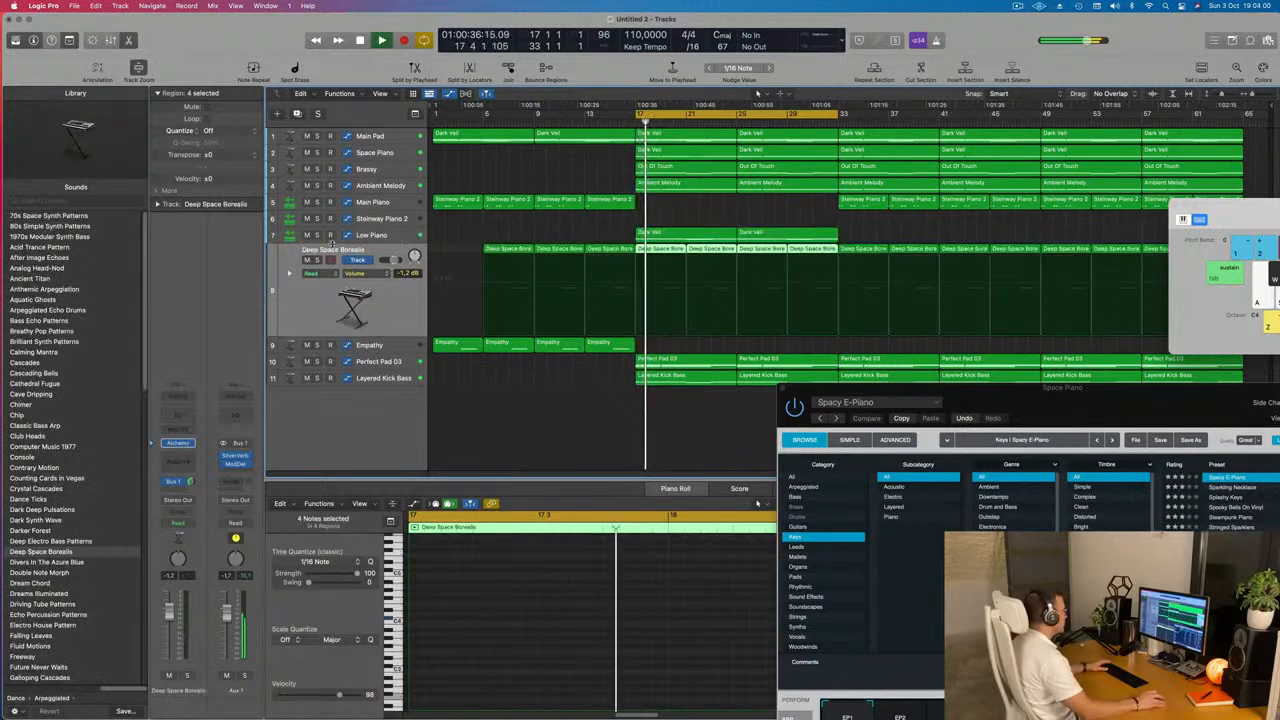
double_click(328, 251)
click(317, 260)
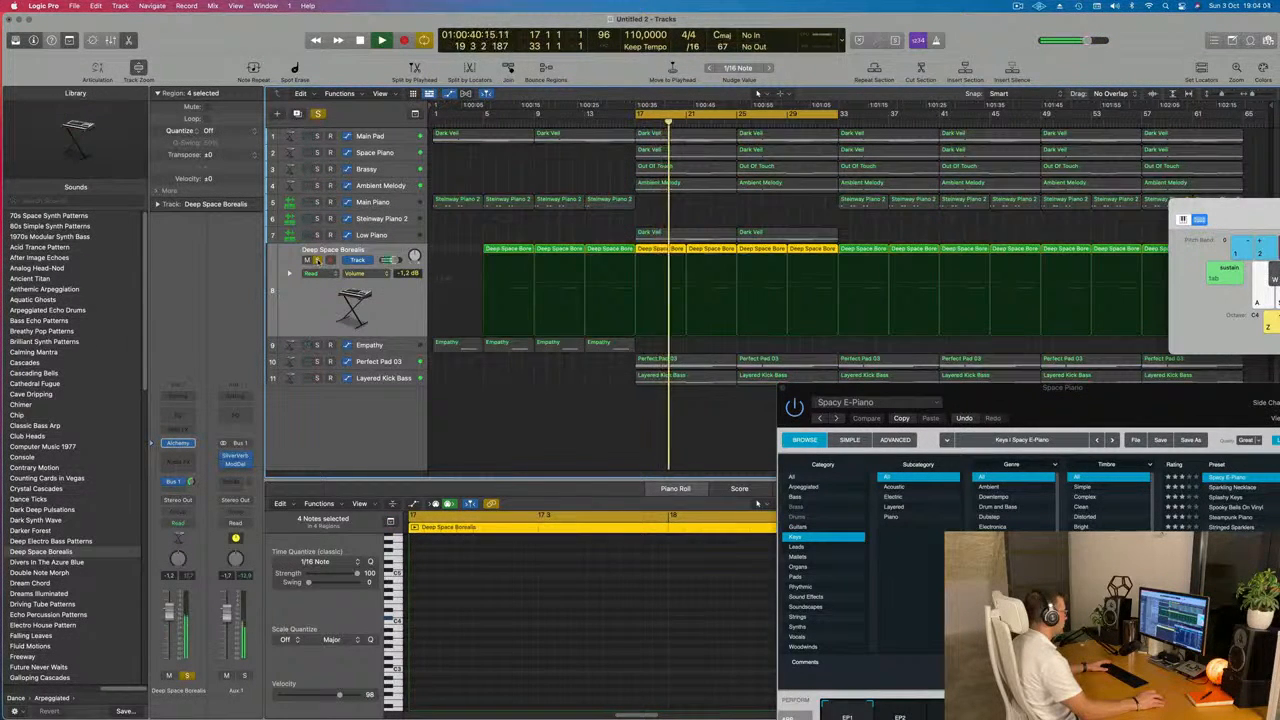
key(s)
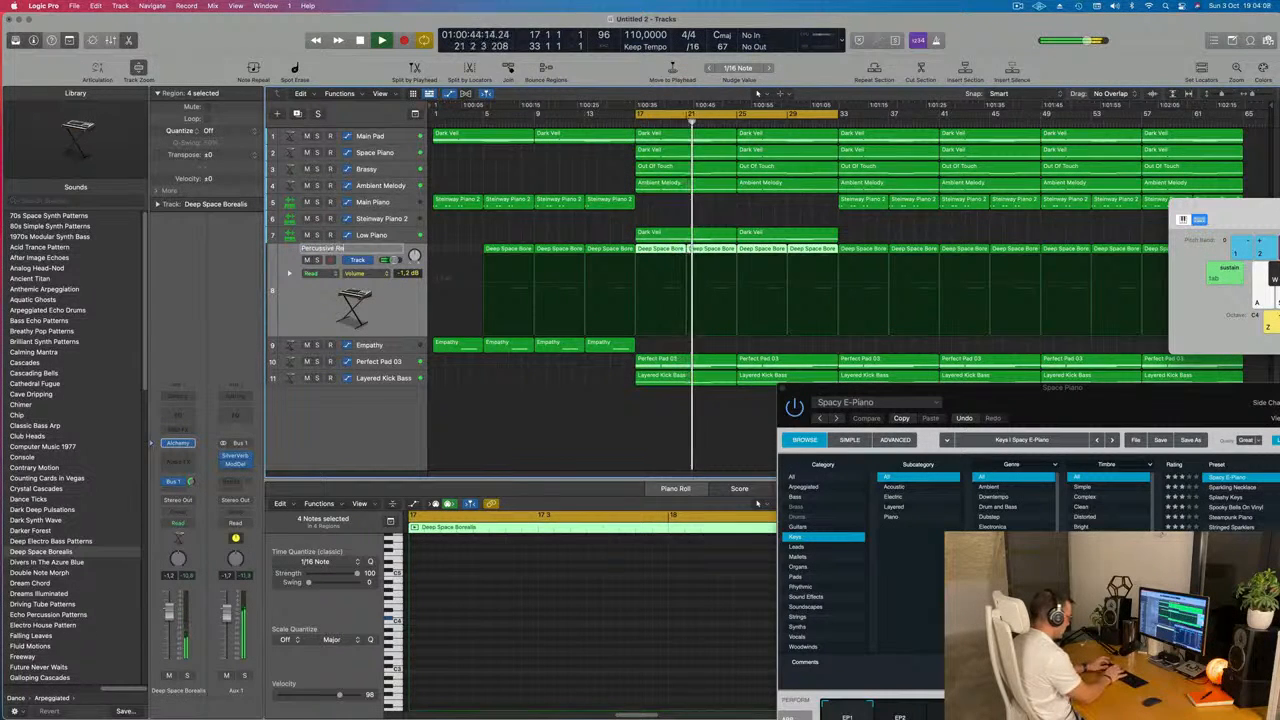
key(Return)
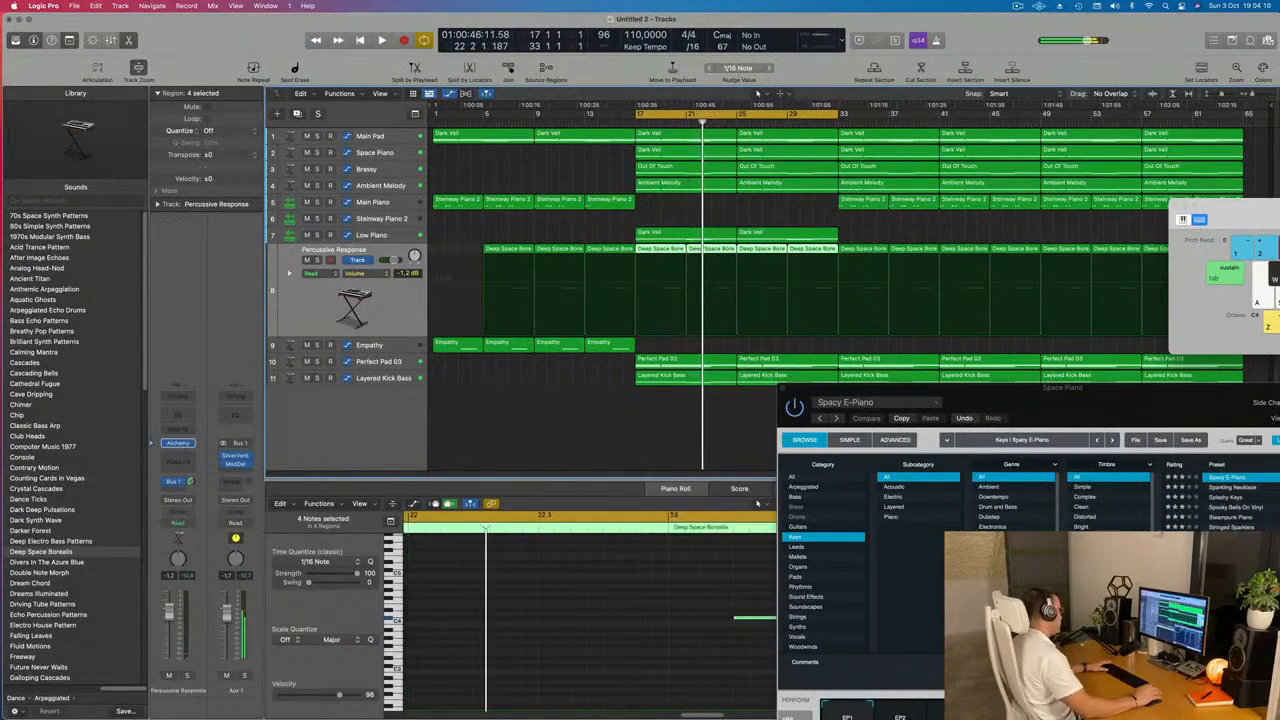
key(Return)
- Rename the Perfect Pad 03 track as Top Pad and move it to the start of the track list
click(380, 345)
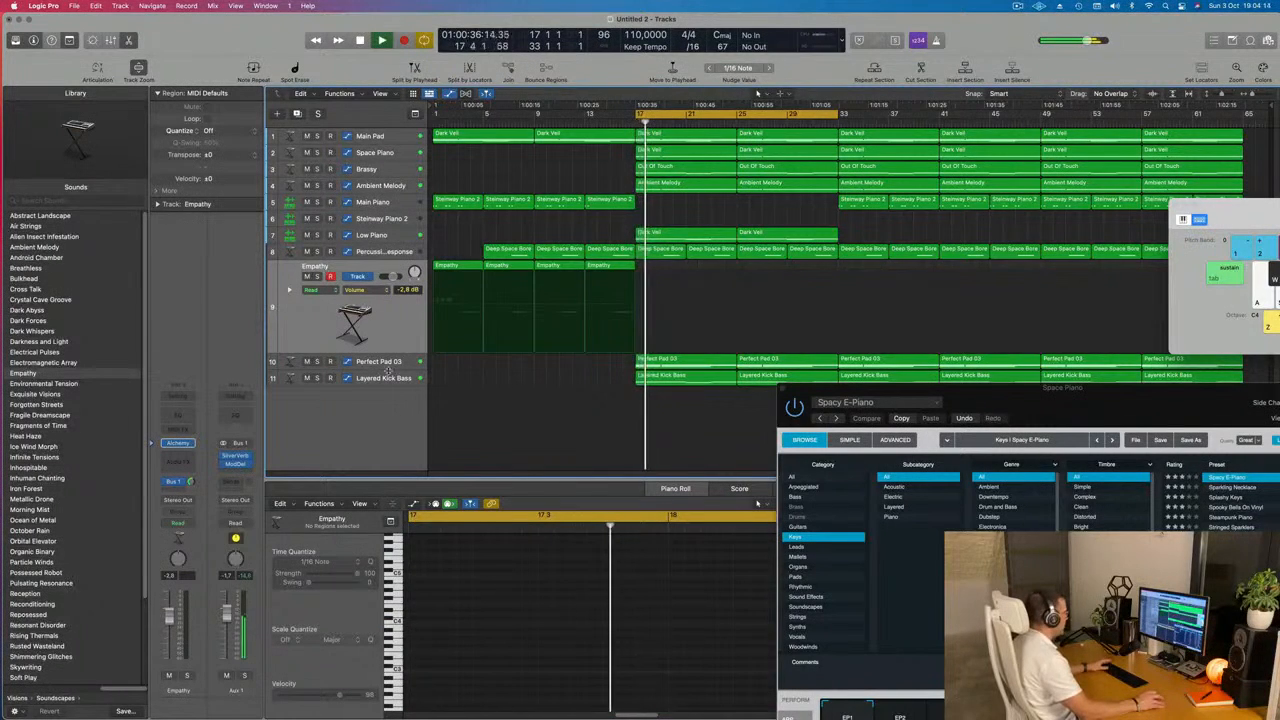
click(385, 365)
click(317, 293)
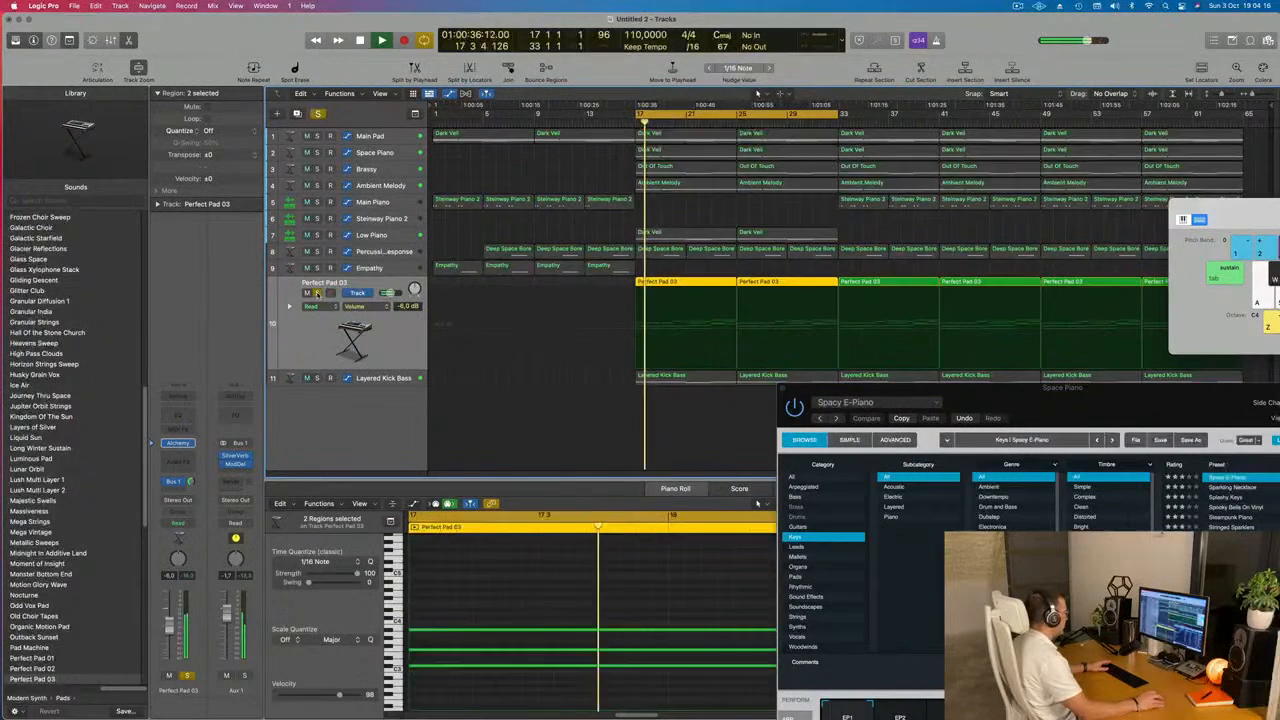
click(317, 293)
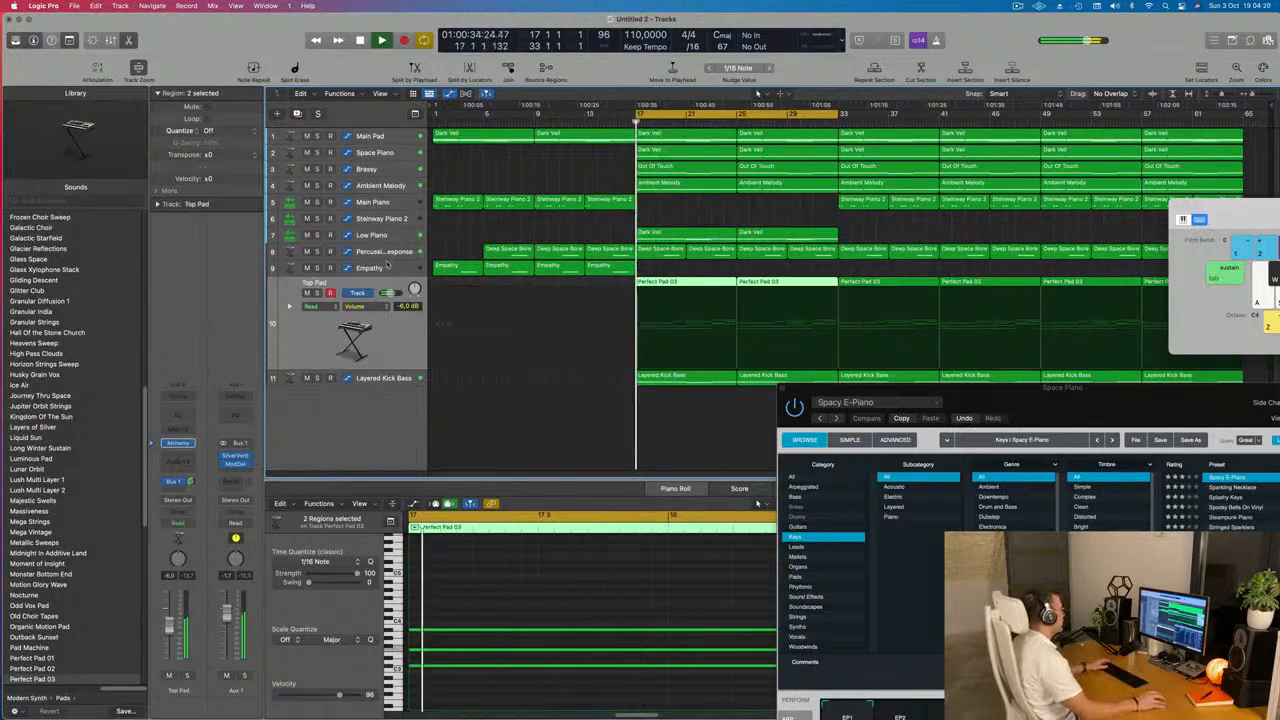
drag(372, 290, 390, 124)
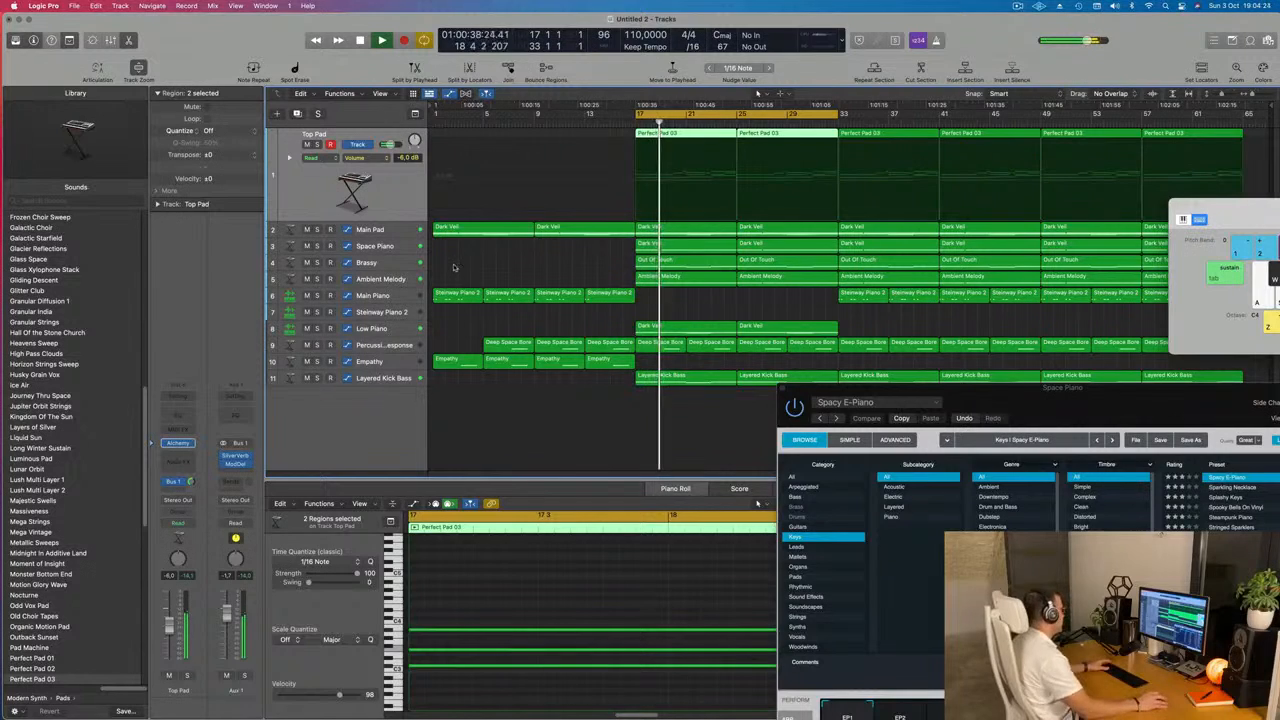
- Move the Percussive Response track to the end of the track list, below Layered Kick Bass
click(397, 347)
drag(384, 336, 390, 396)
click(385, 284)
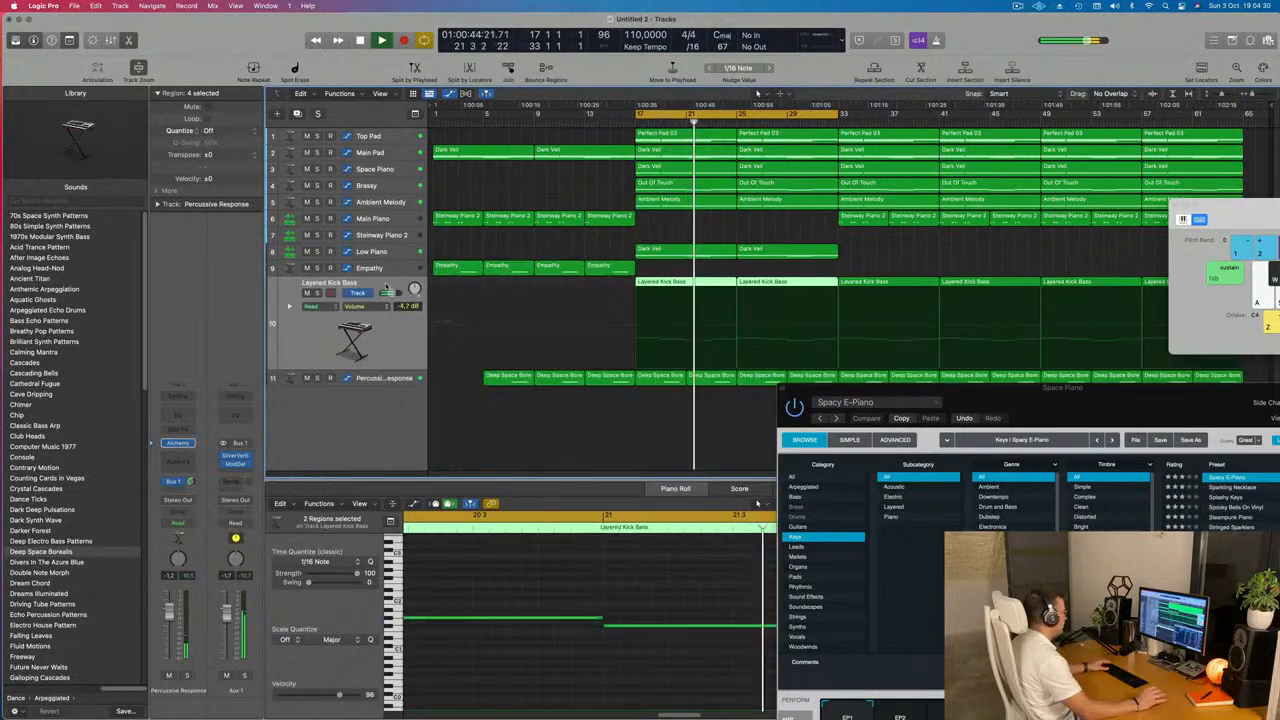
key(space)
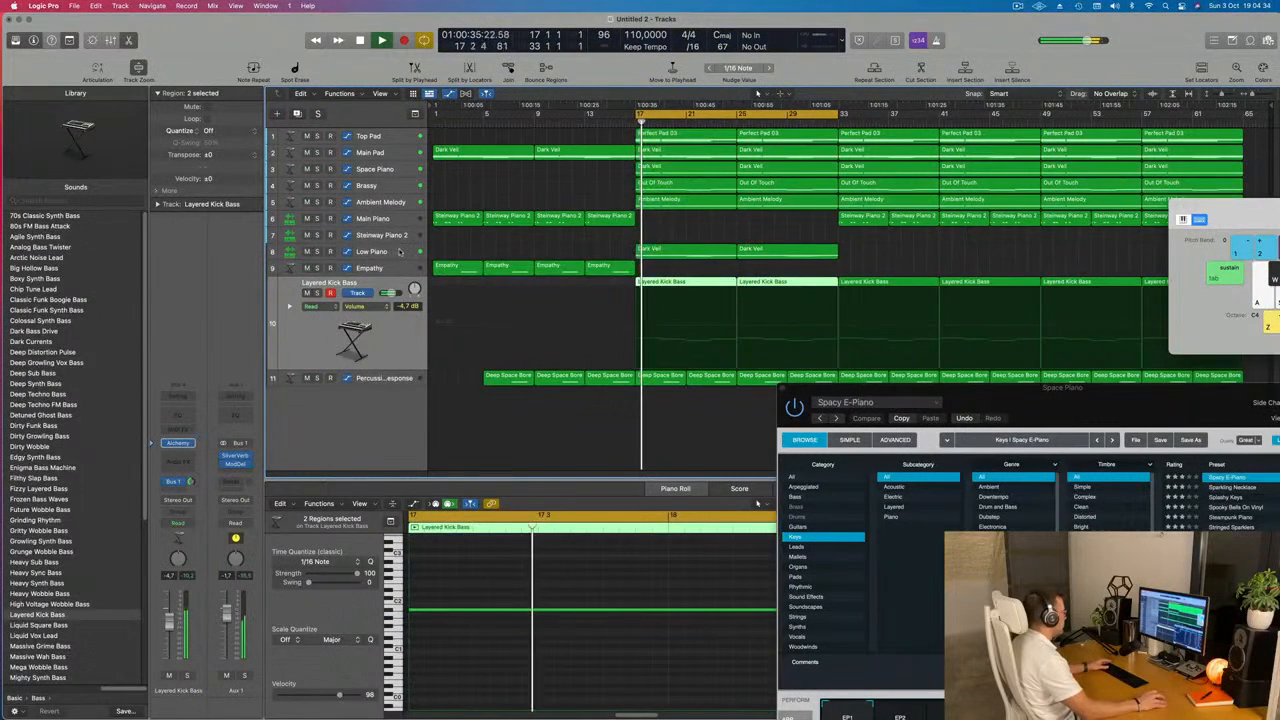
- Move Low Piano directly above Layered Kick Bass and delete the empty Steinway Piano 2 track
click(455, 253)
drag(397, 314, 395, 350)
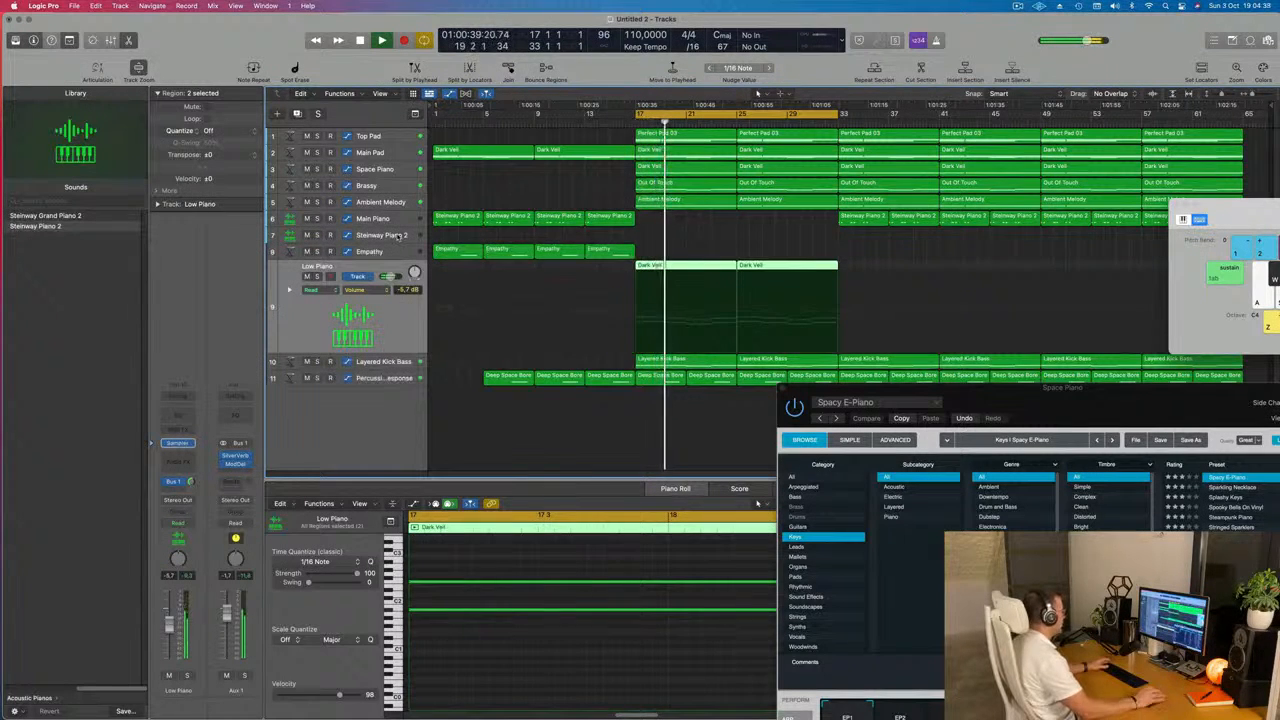
click(397, 236)
key(super+BackSpace)
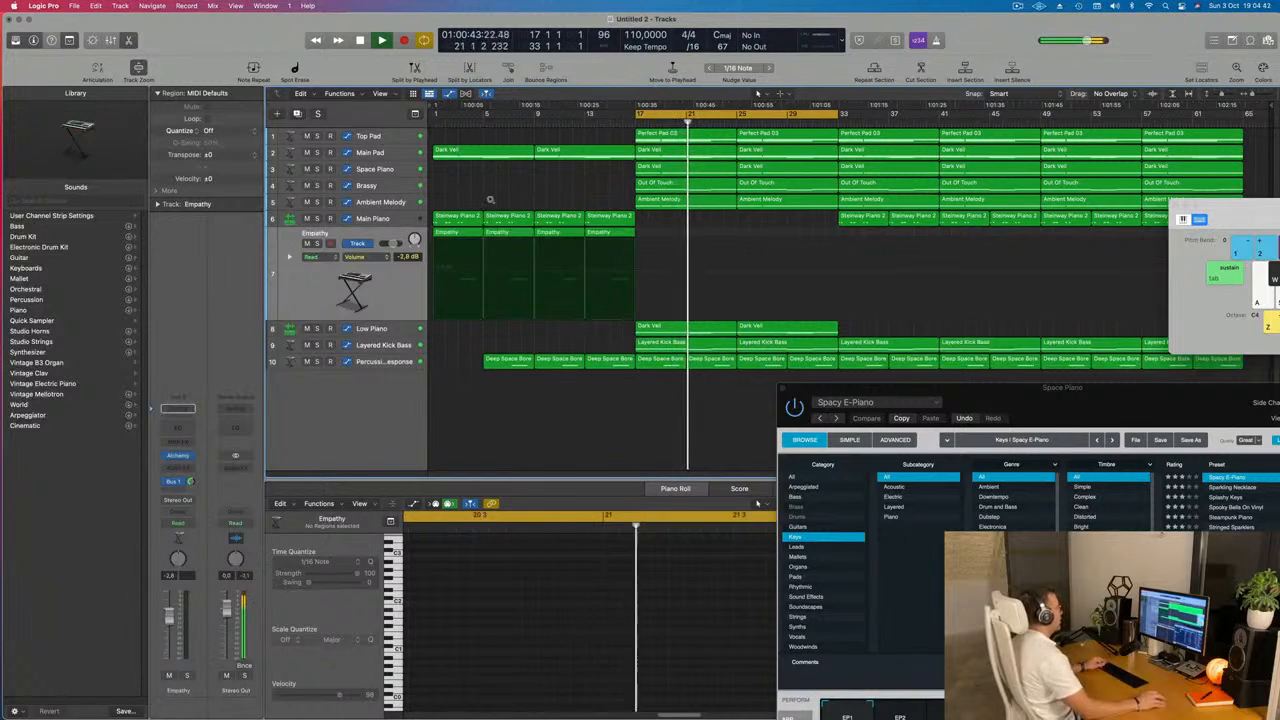
- Check Ambient Melody in solo and move it directly below Main Pad in the track list
click(369, 203)
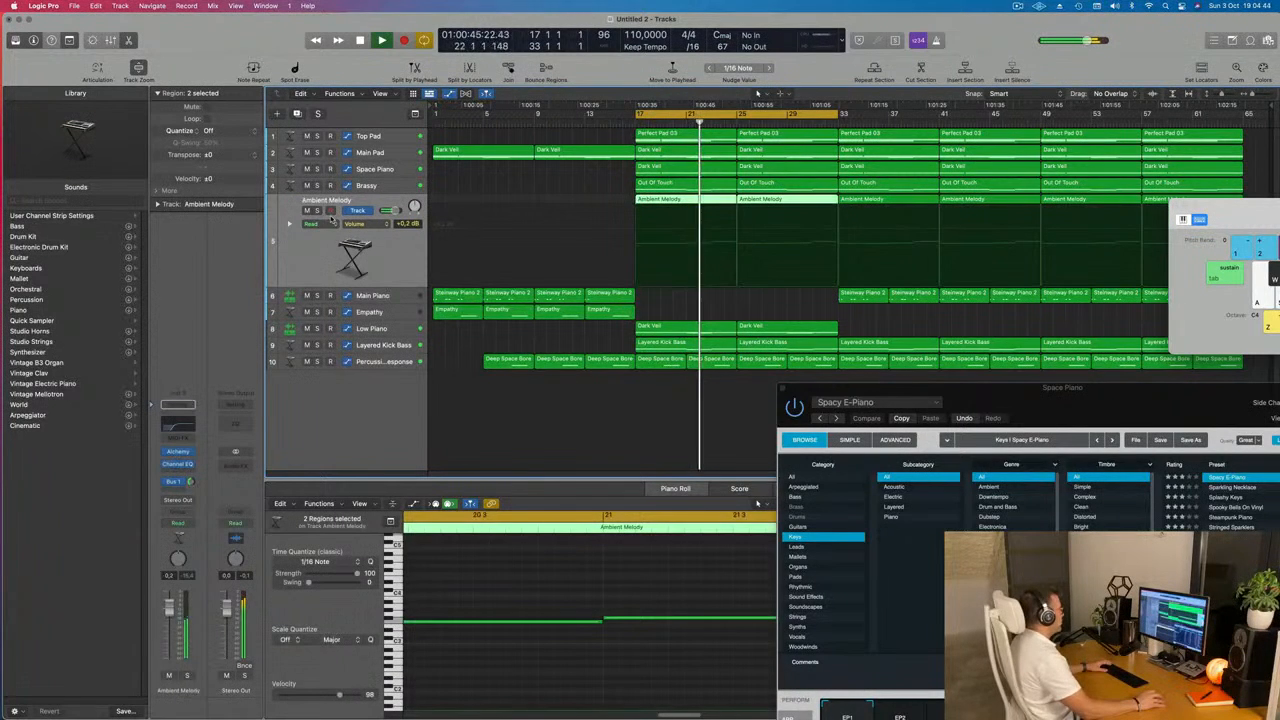
click(317, 211)
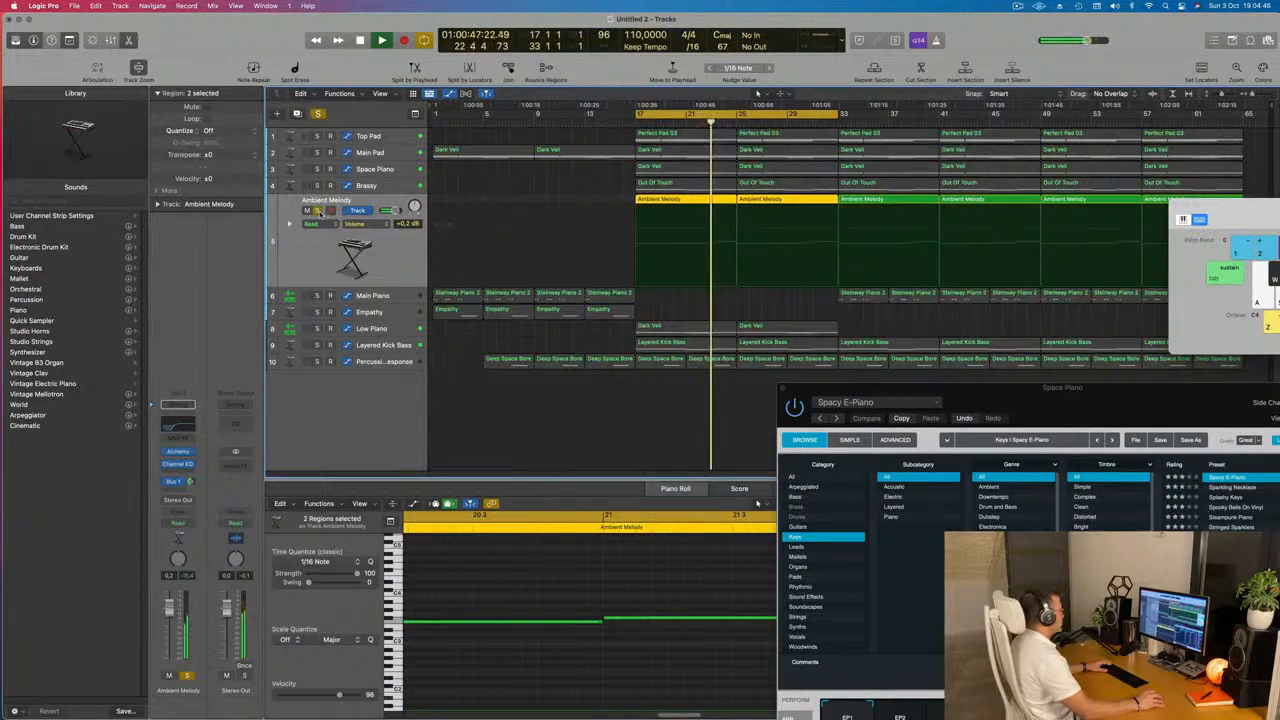
click(318, 211)
drag(332, 256, 338, 170)
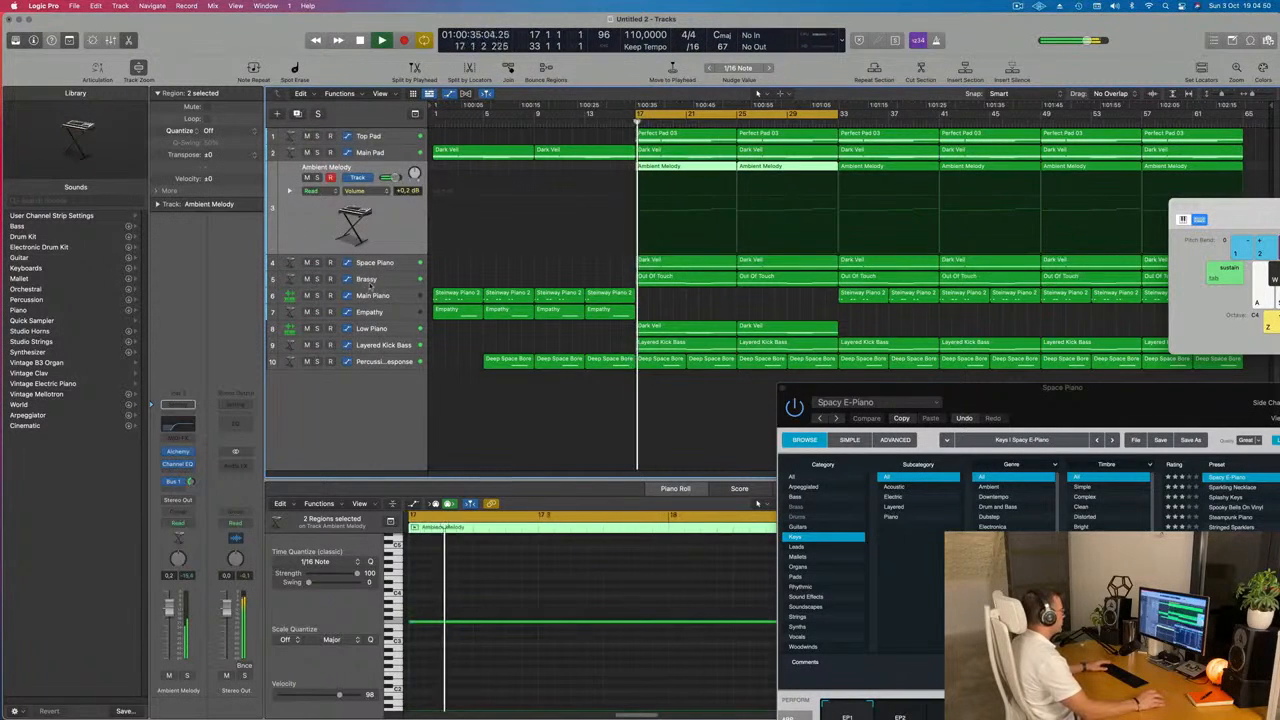
- Check Space Piano in solo, then listen to the full arrangement over the cycle range from bar 17
click(317, 262)
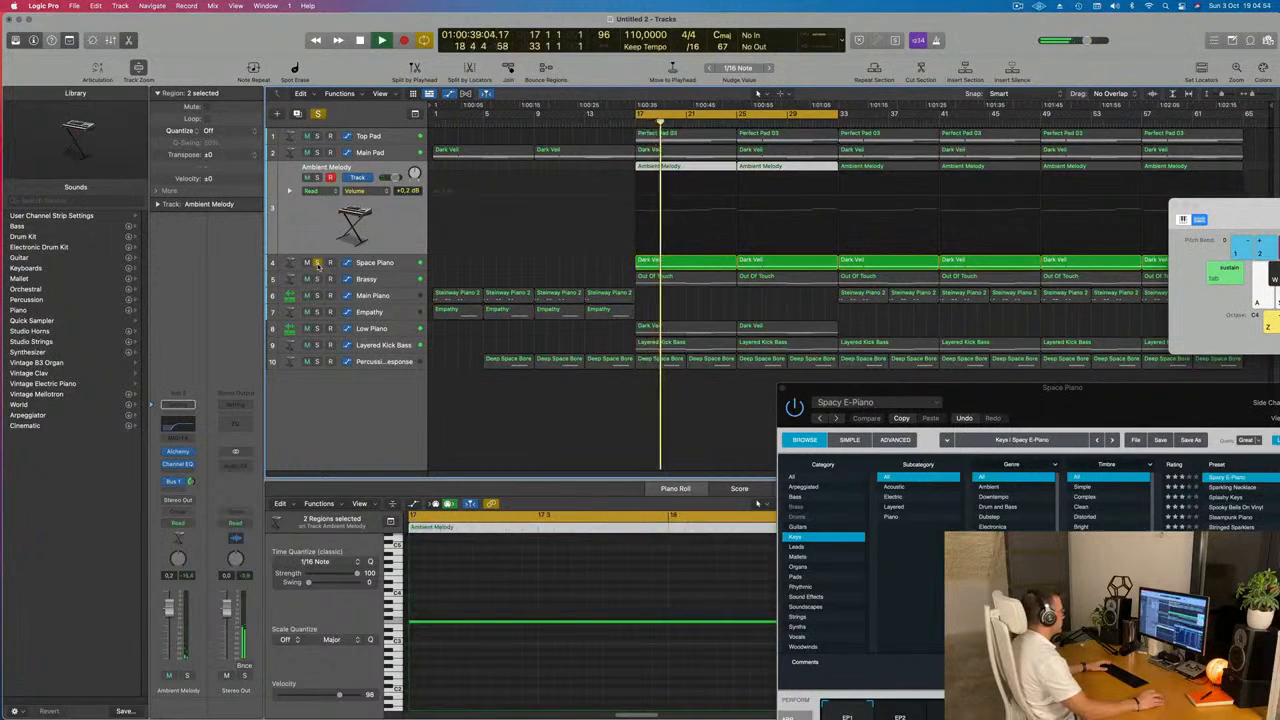
click(317, 263)
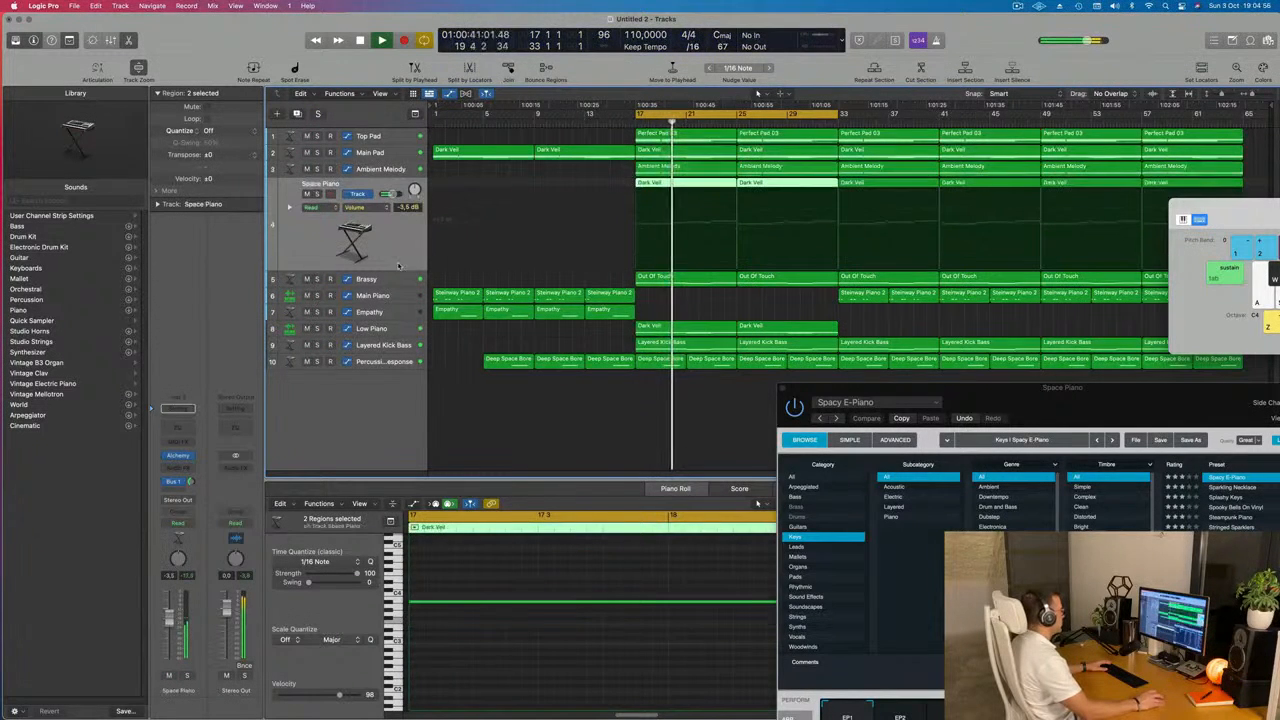
click(393, 280)
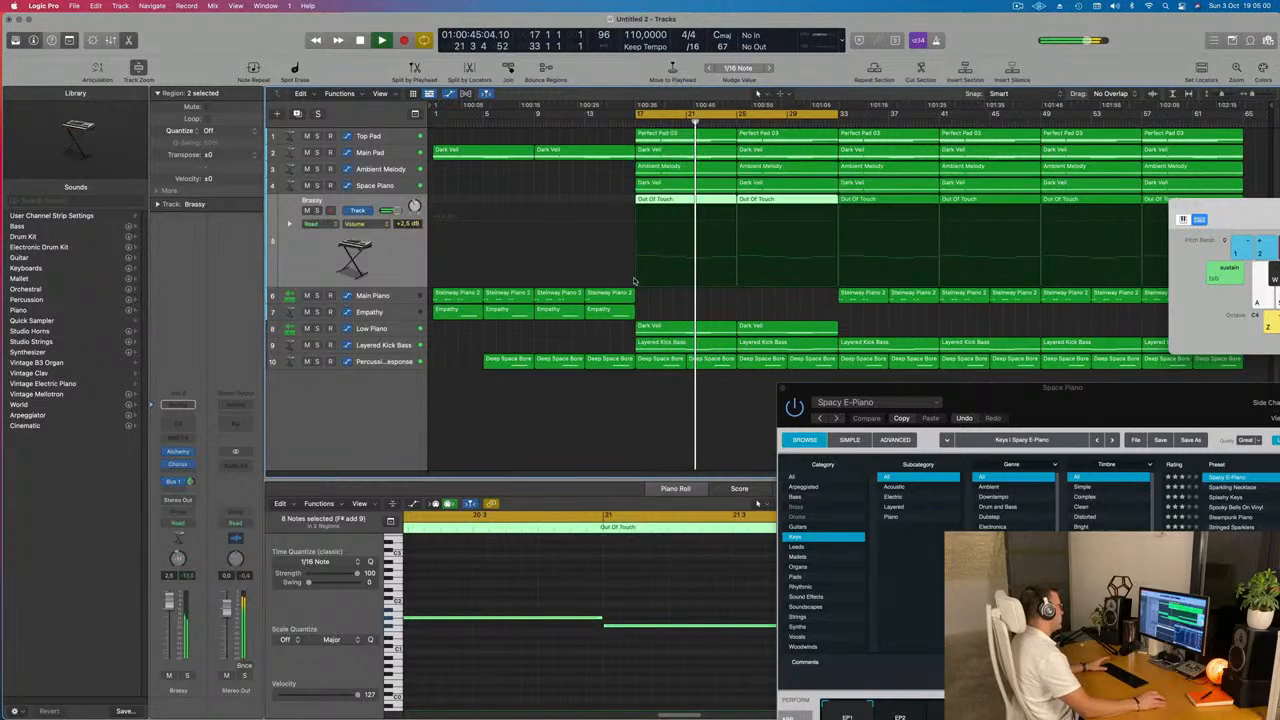
key(shift+space)
click(399, 300)
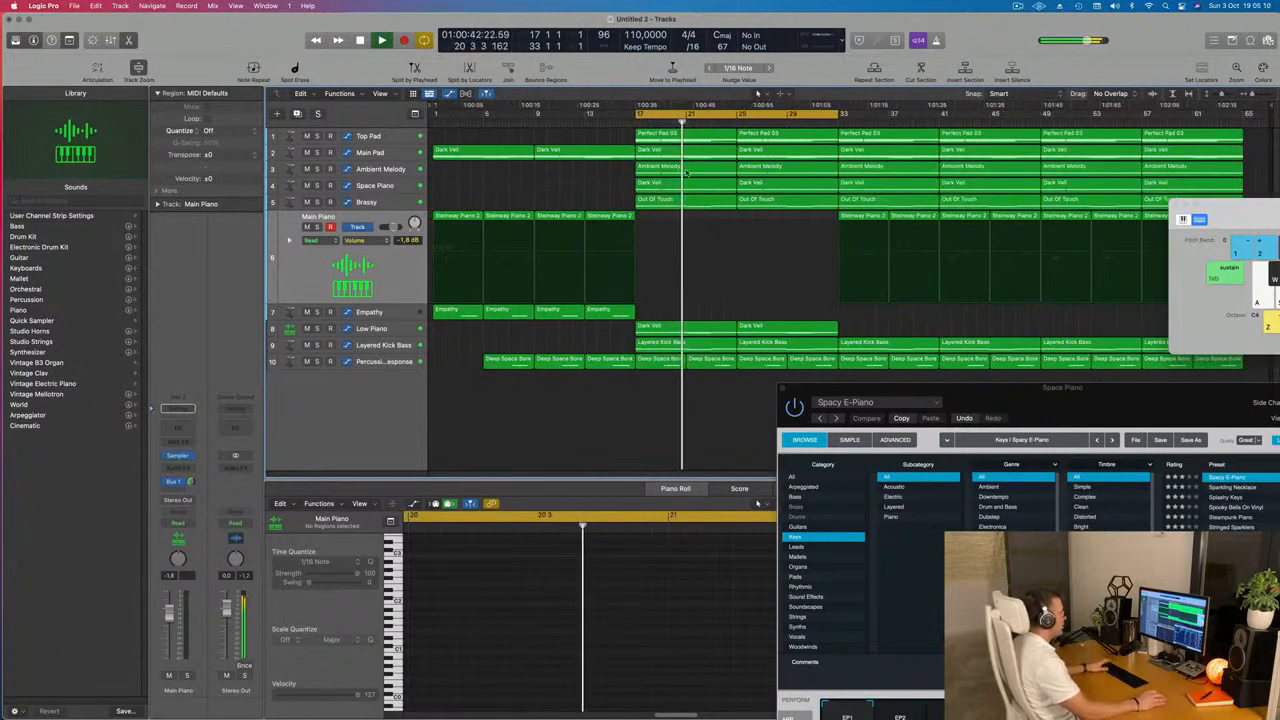
key(space)
key(space)
click(405, 137)
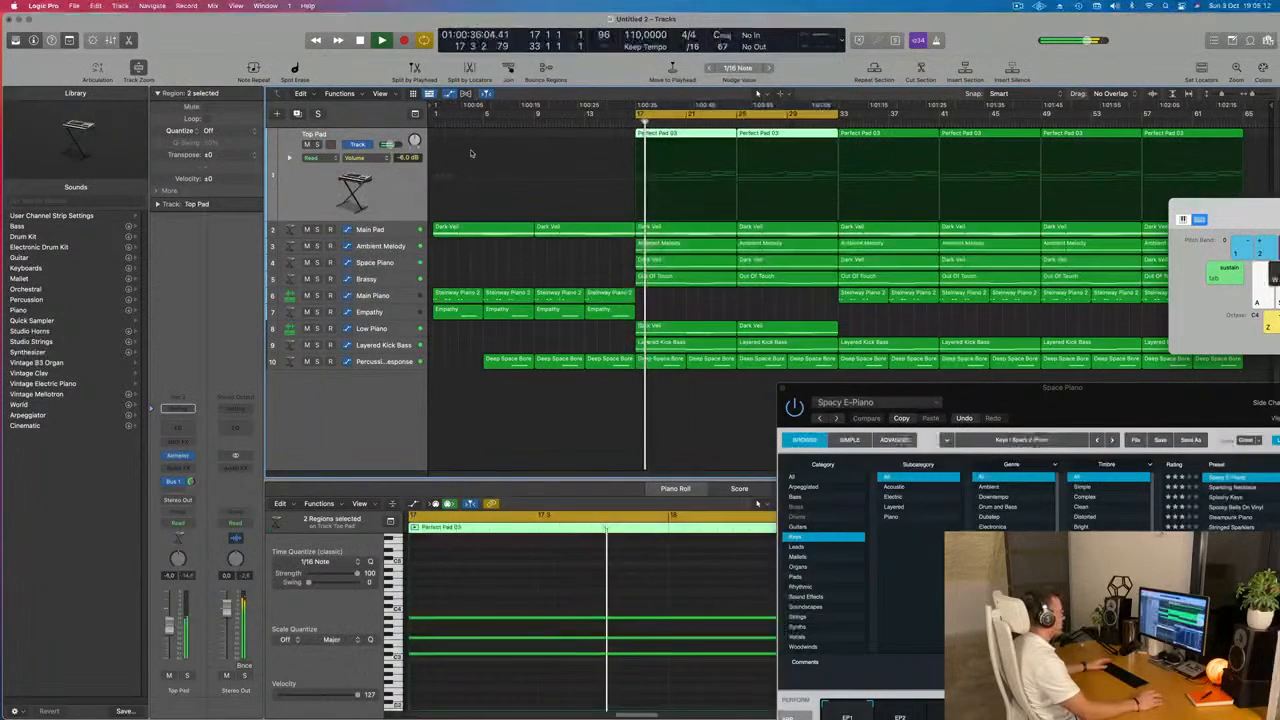
click(357, 158)
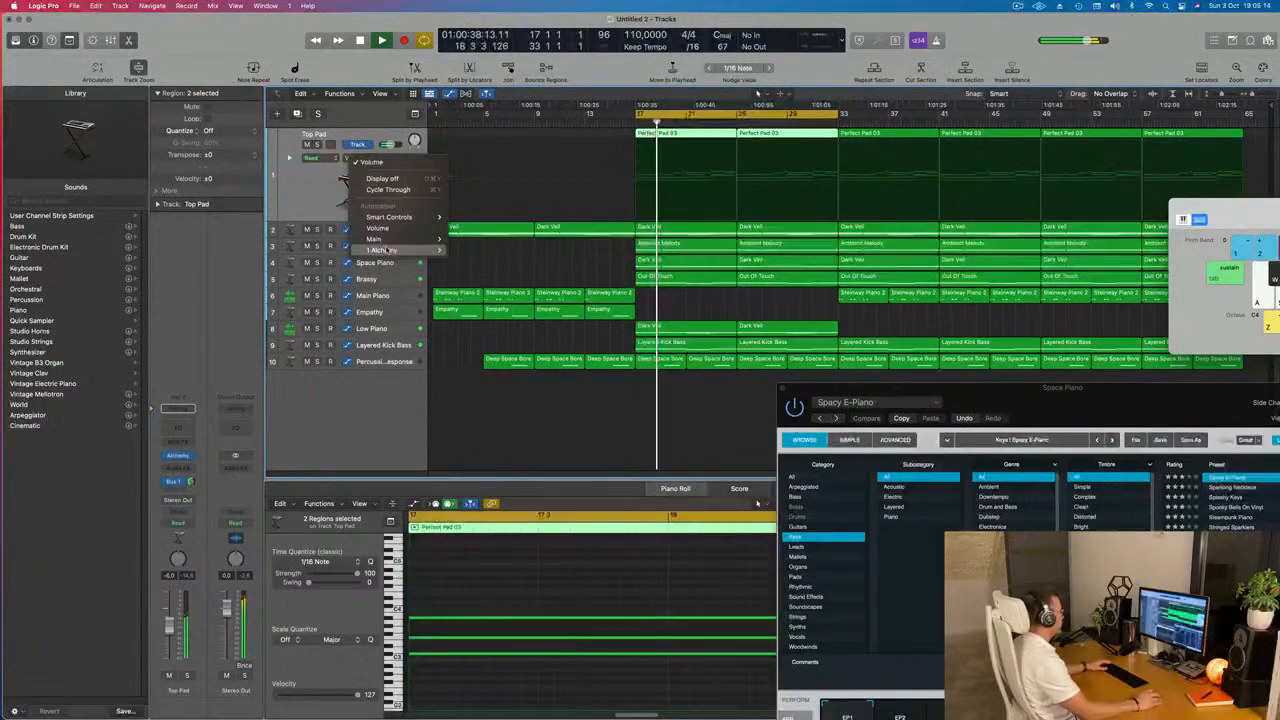
click(307, 189)
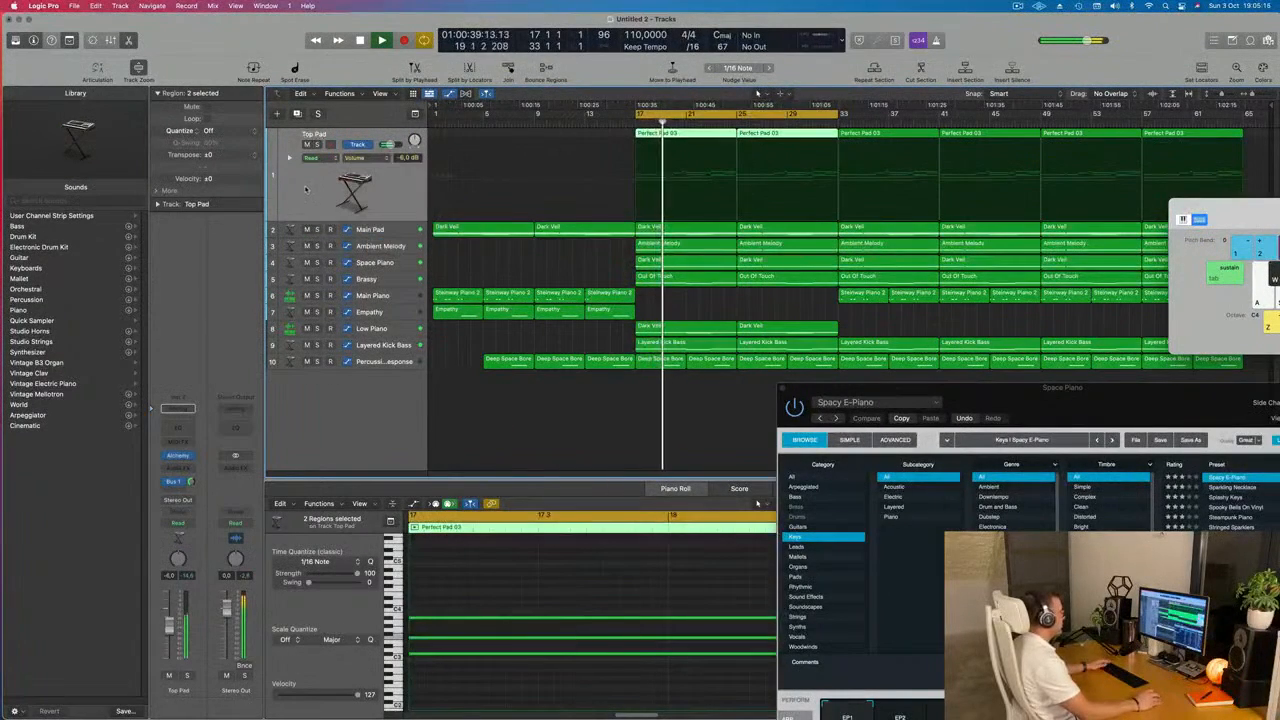
- Delete the Top Pad region that spans bars 25 to 33
click(414, 236)
click(787, 140)
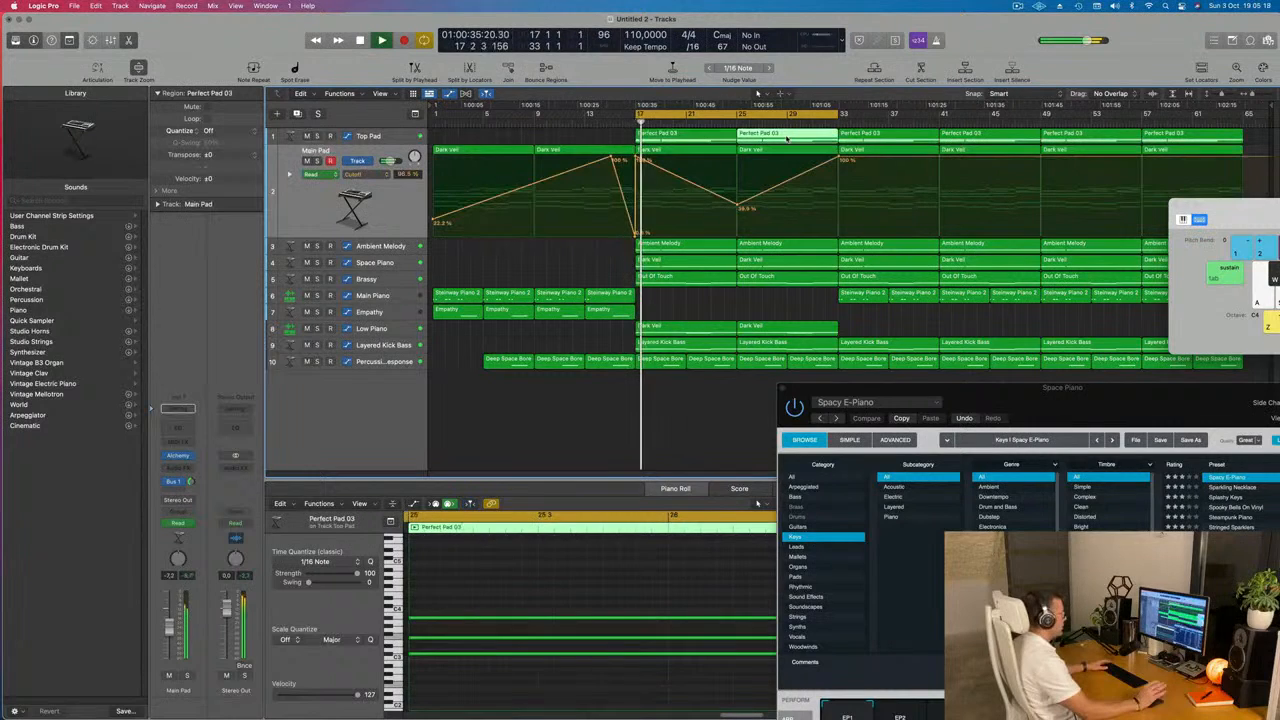
key(Delete)
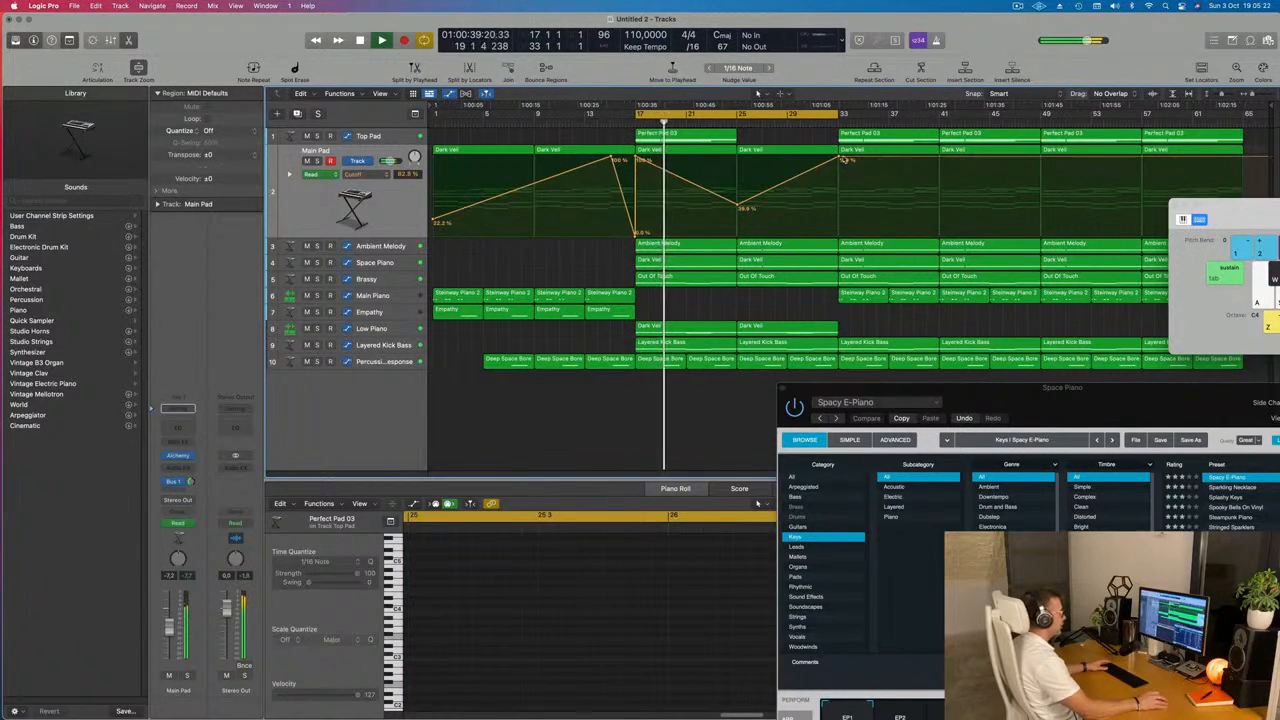
- Lower the Main Pad's cutoff automation point at bar 33 to 1.21%
drag(840, 160, 840, 233)
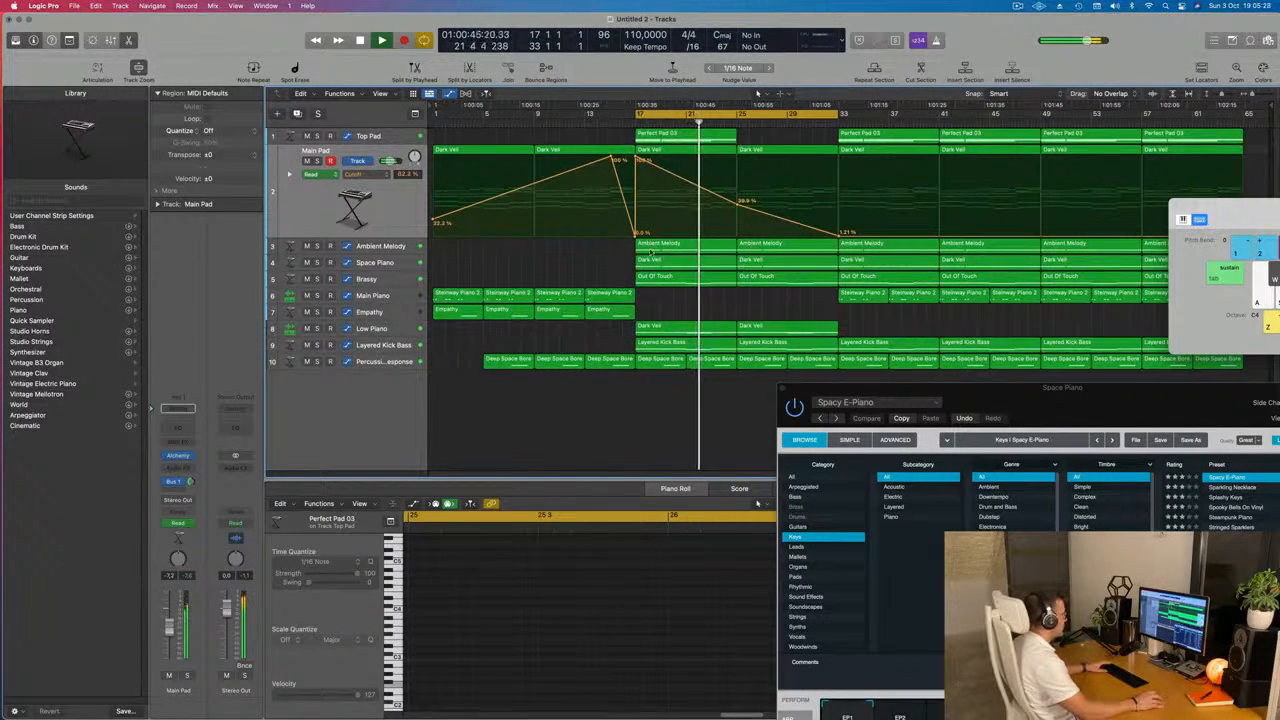
- Check Ambient Melody in solo, and delete the Space Piano region that spans bars 25 to 33
click(401, 246)
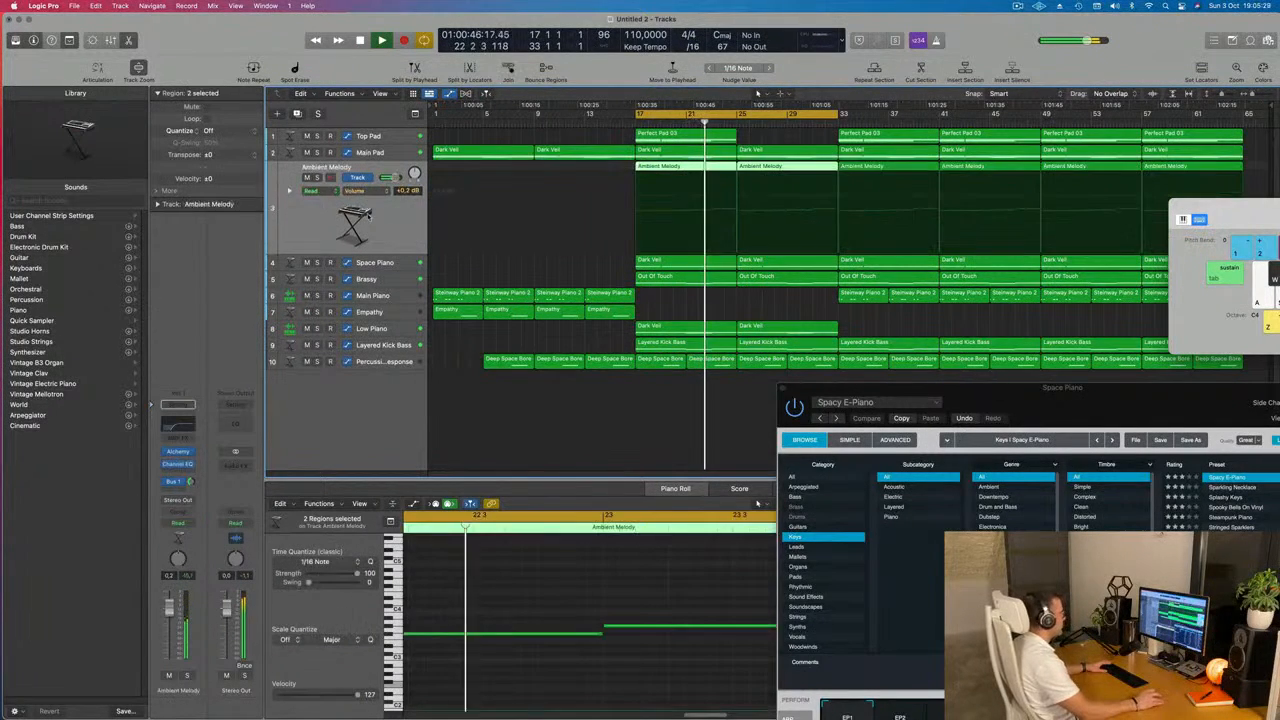
click(317, 178)
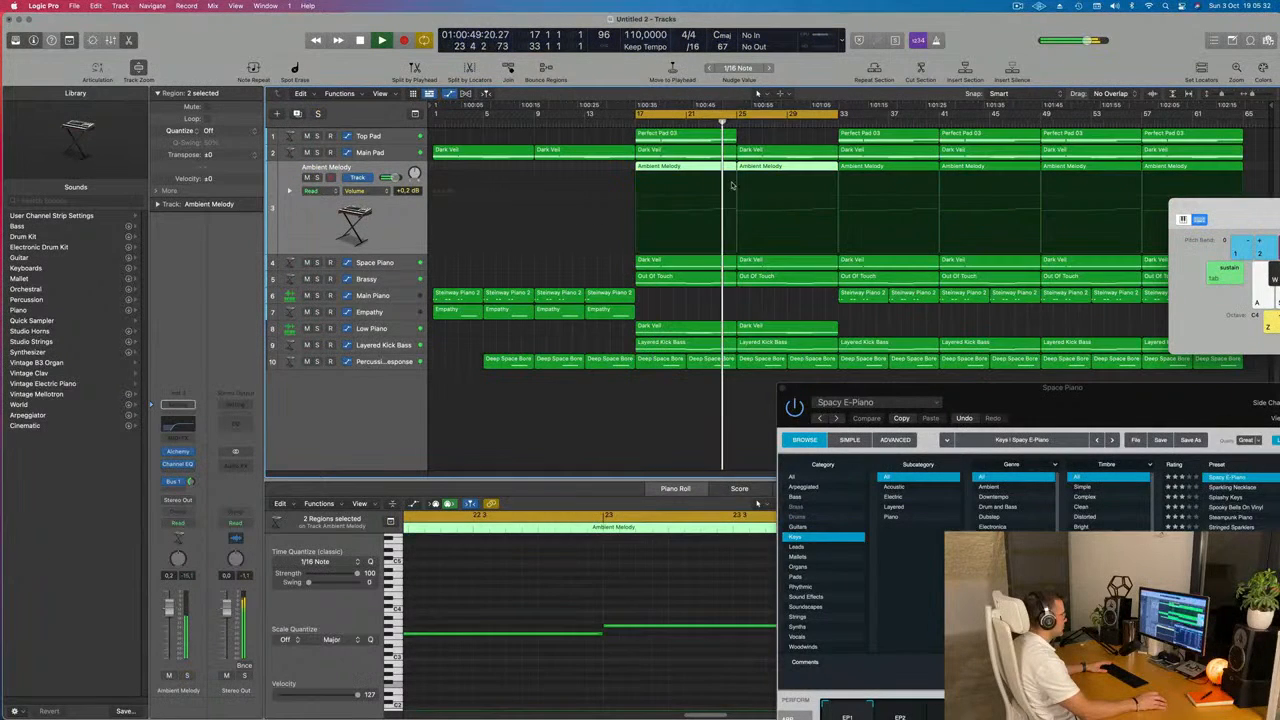
key(s)
click(778, 260)
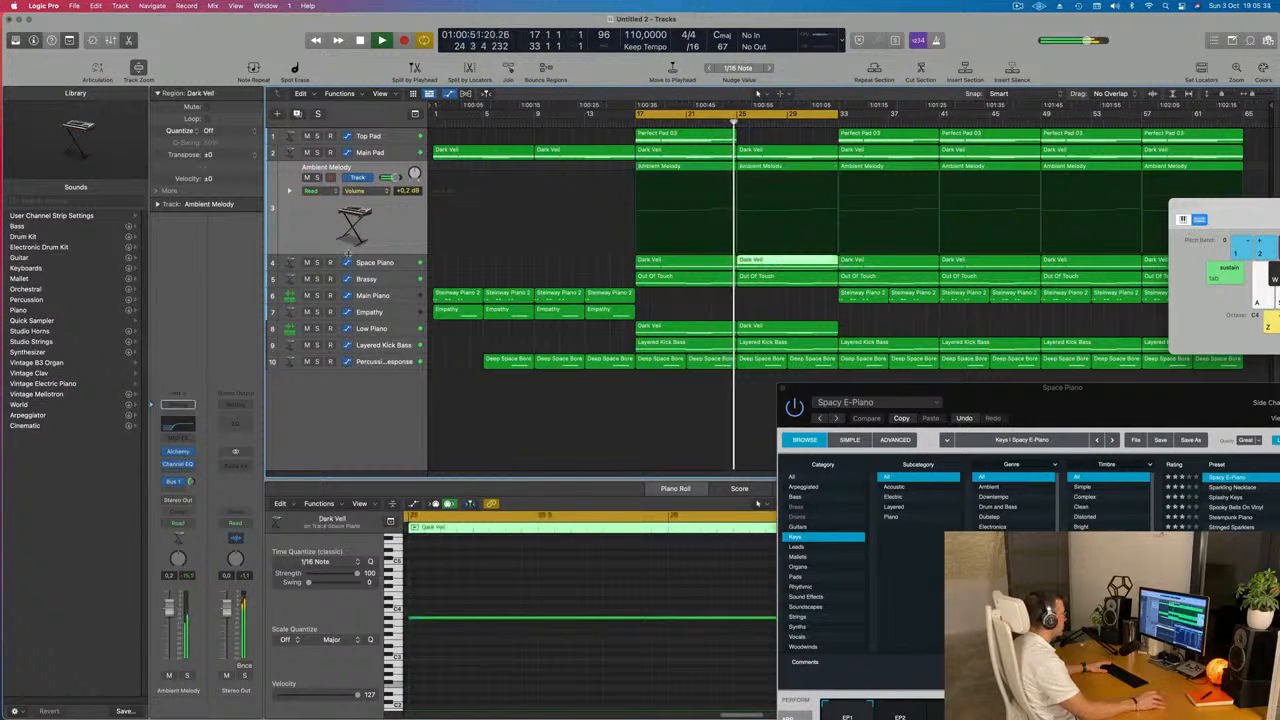
key(s)
key(s)
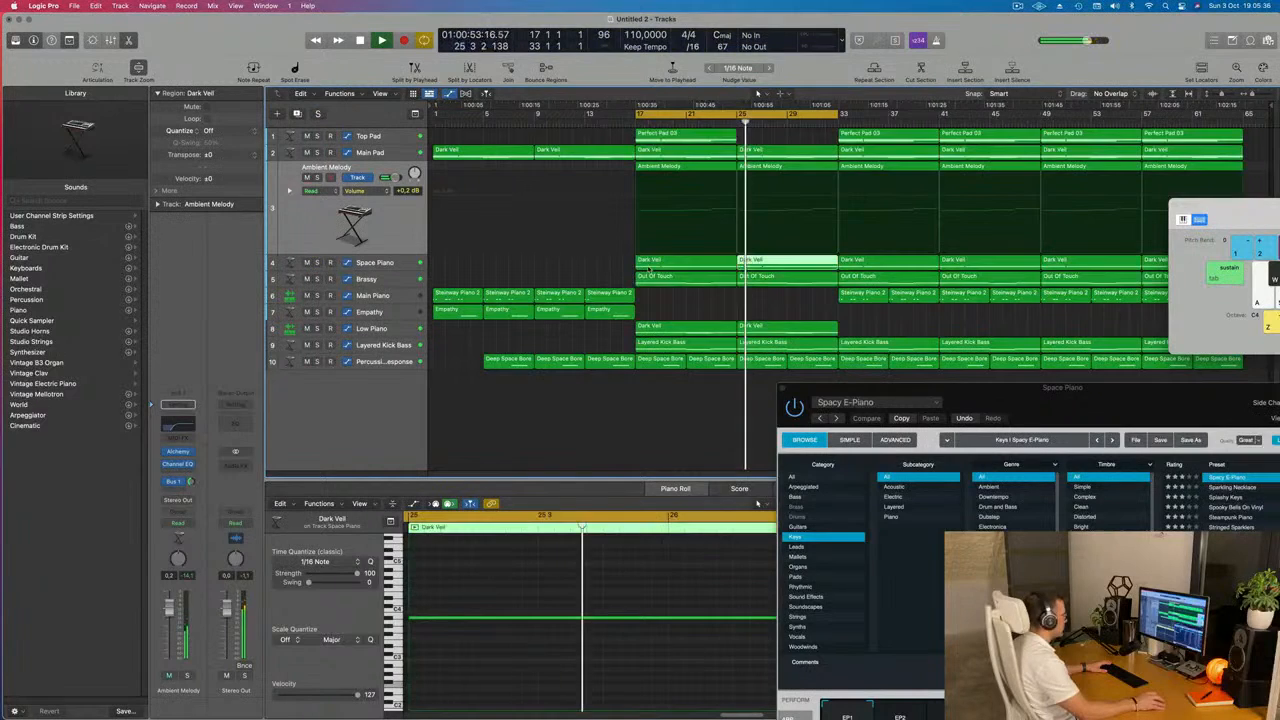
click(800, 299)
click(800, 263)
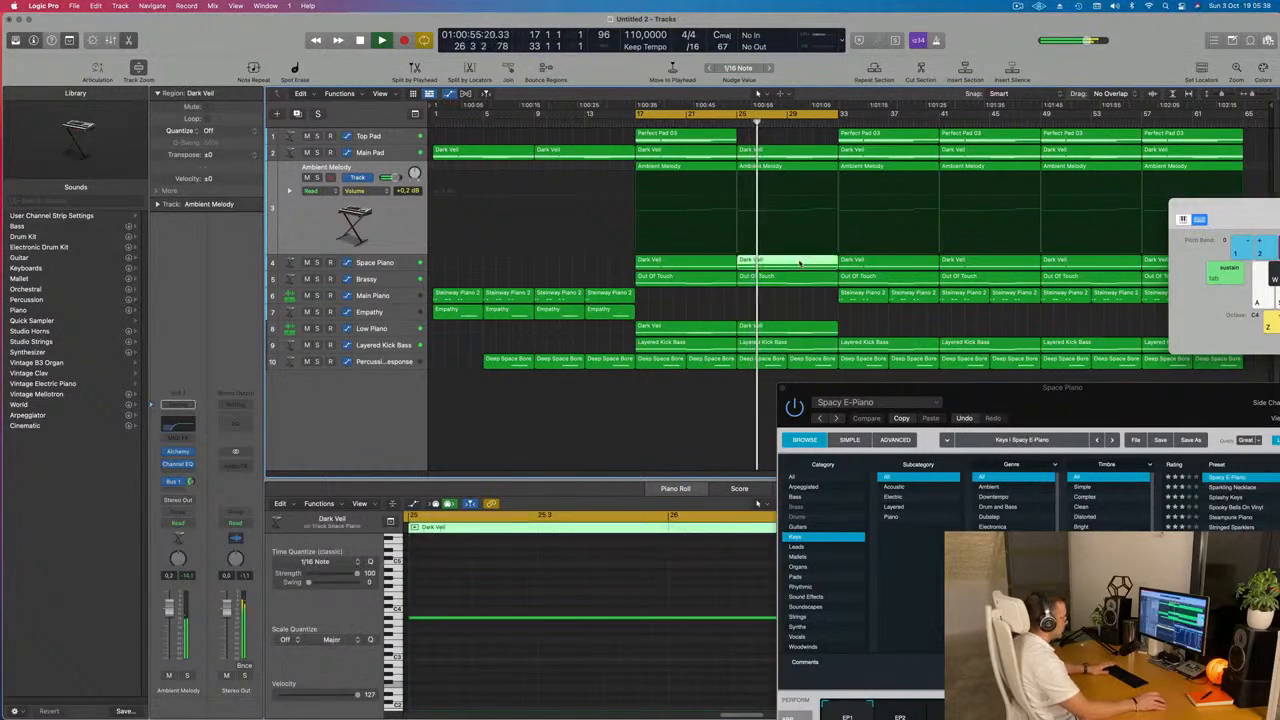
key(Delete)
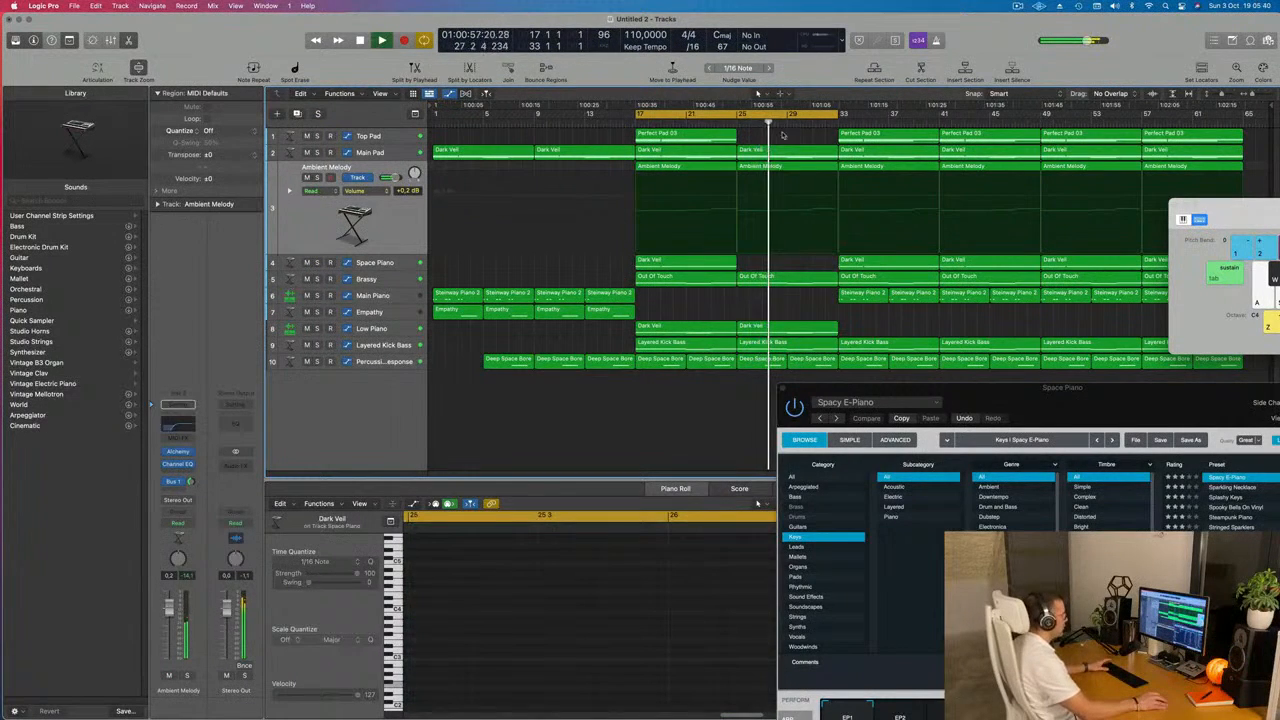
- Replay from the cycle start, select the Brassy track, and rename all regions in the arrangement after their tracks
key(space)
key(space)
click(388, 279)
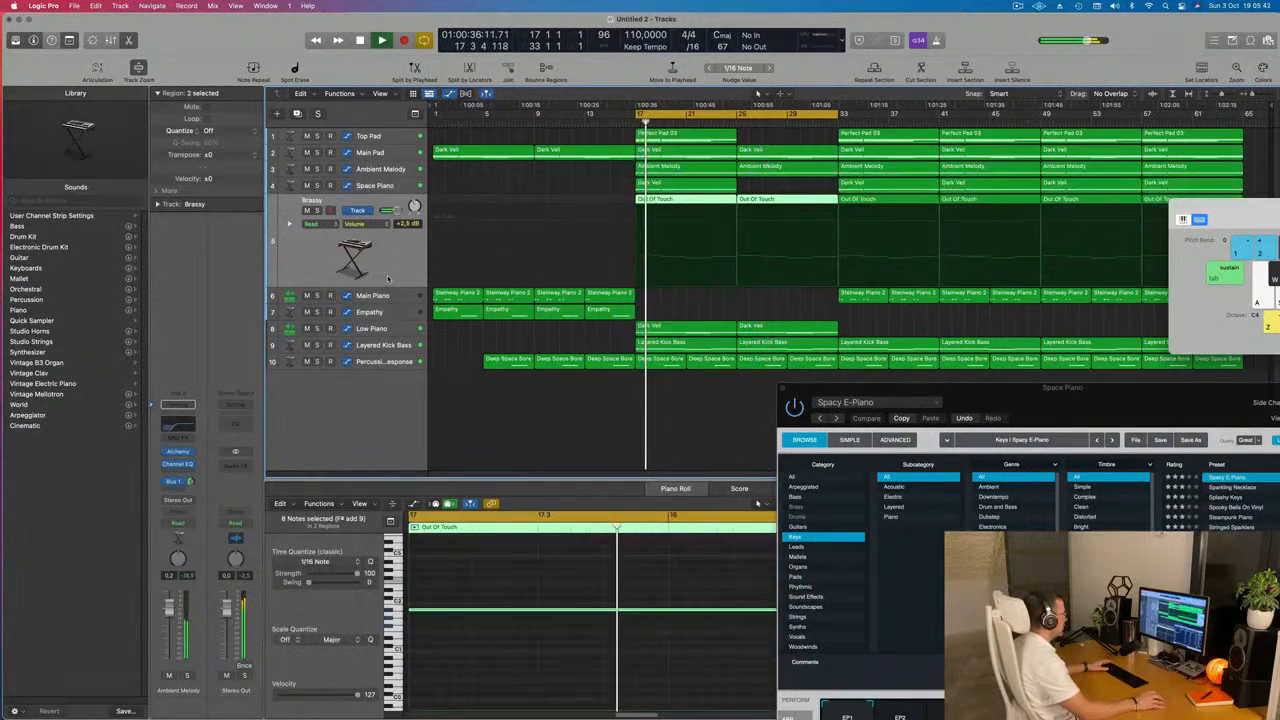
click(790, 190)
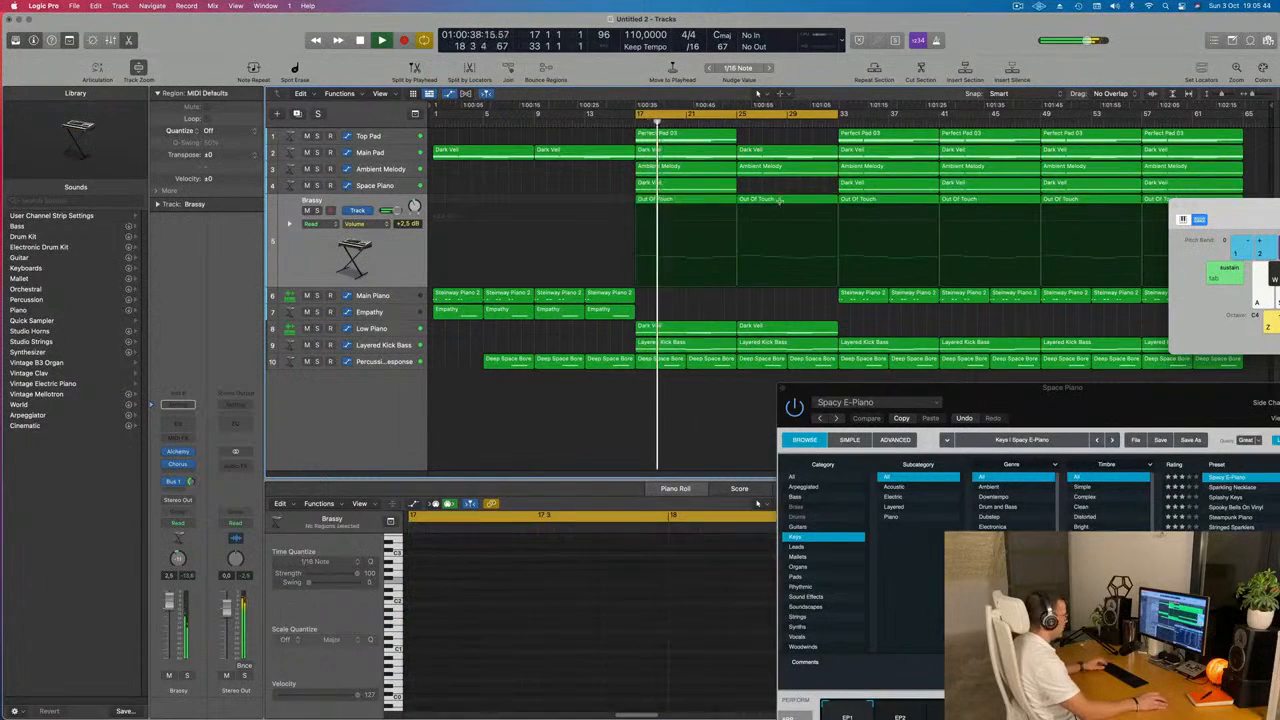
key(super+a)
right_click(782, 196)
click(830, 199)
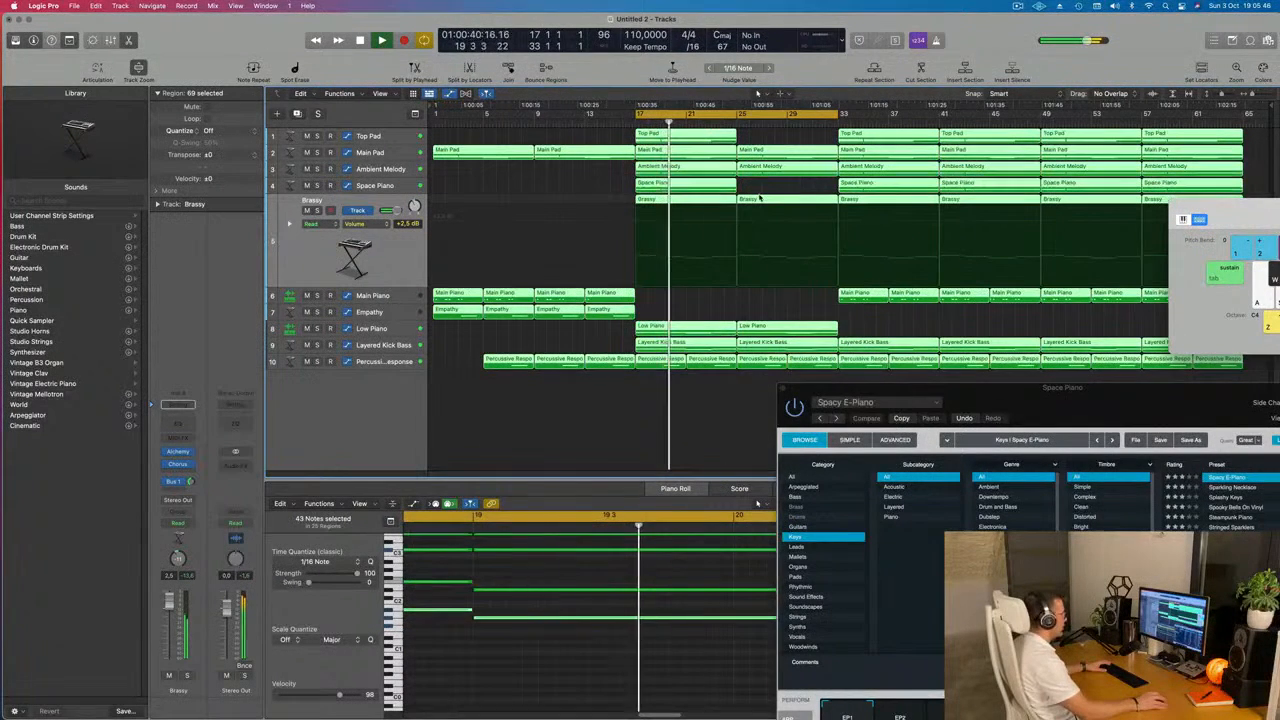
- Delete the Brassy and Low Piano regions that span bars 25 to 33
click(779, 200)
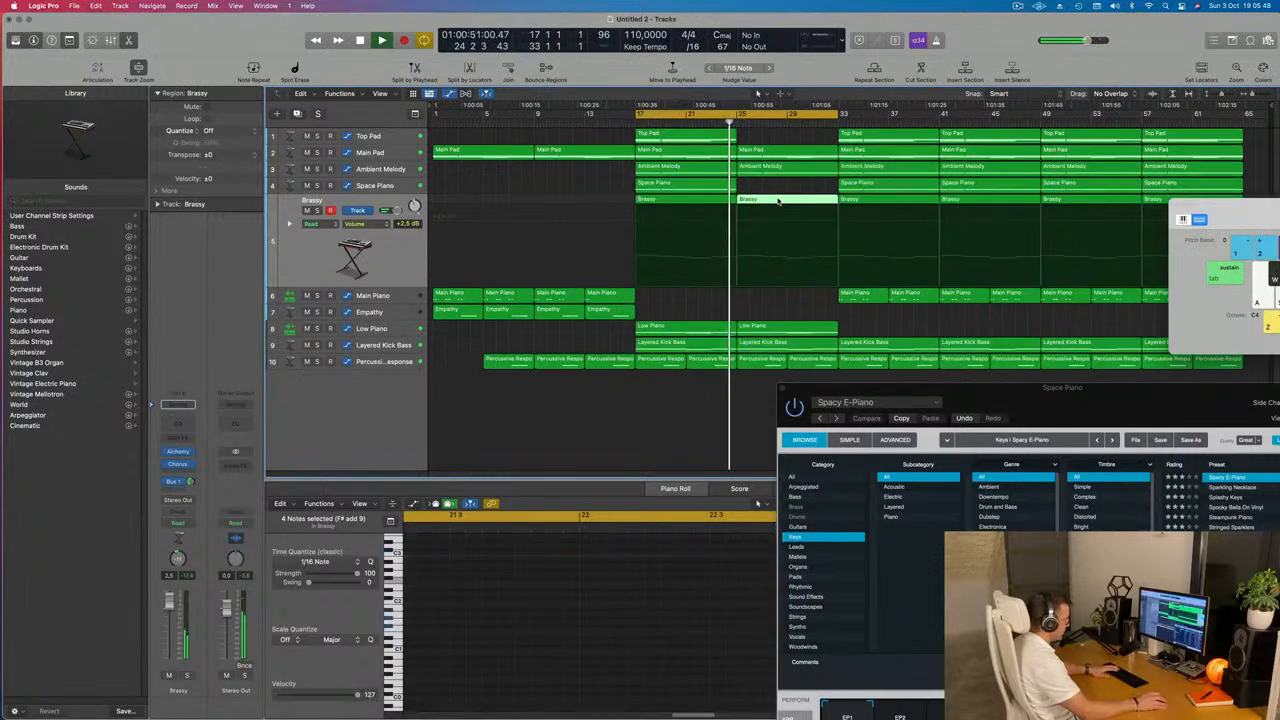
key(Delete)
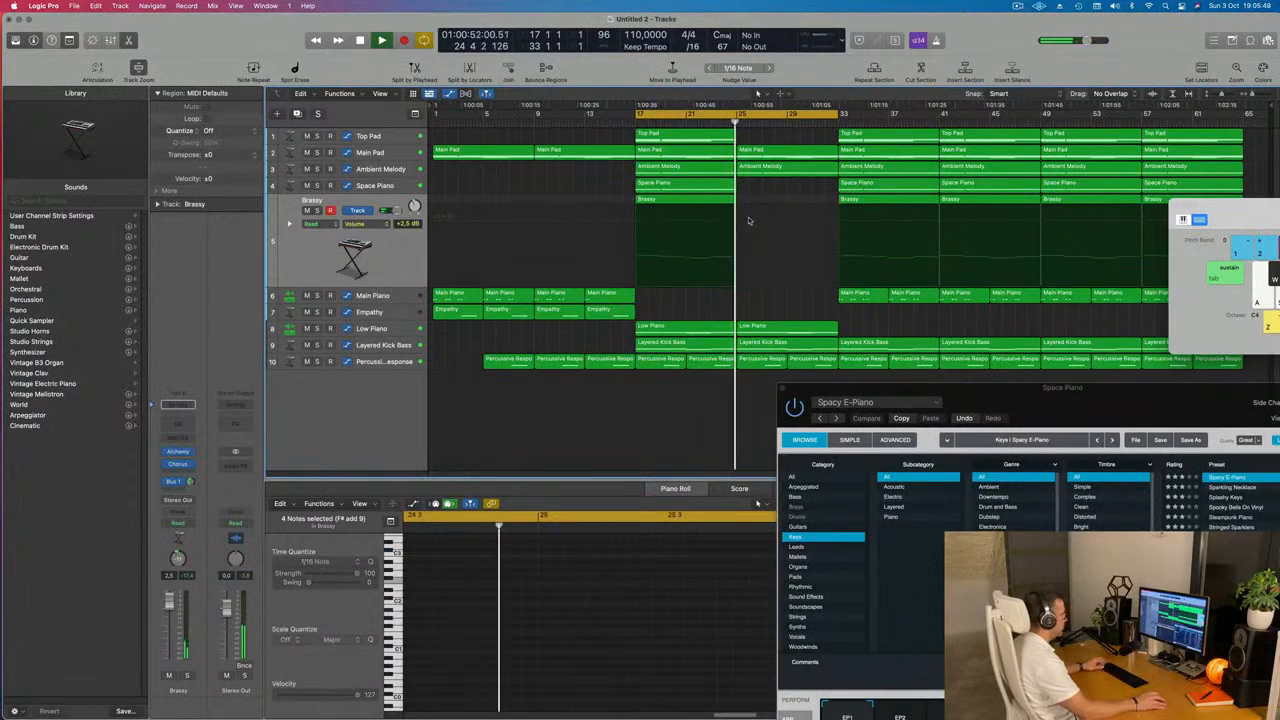
click(742, 326)
key(Delete)
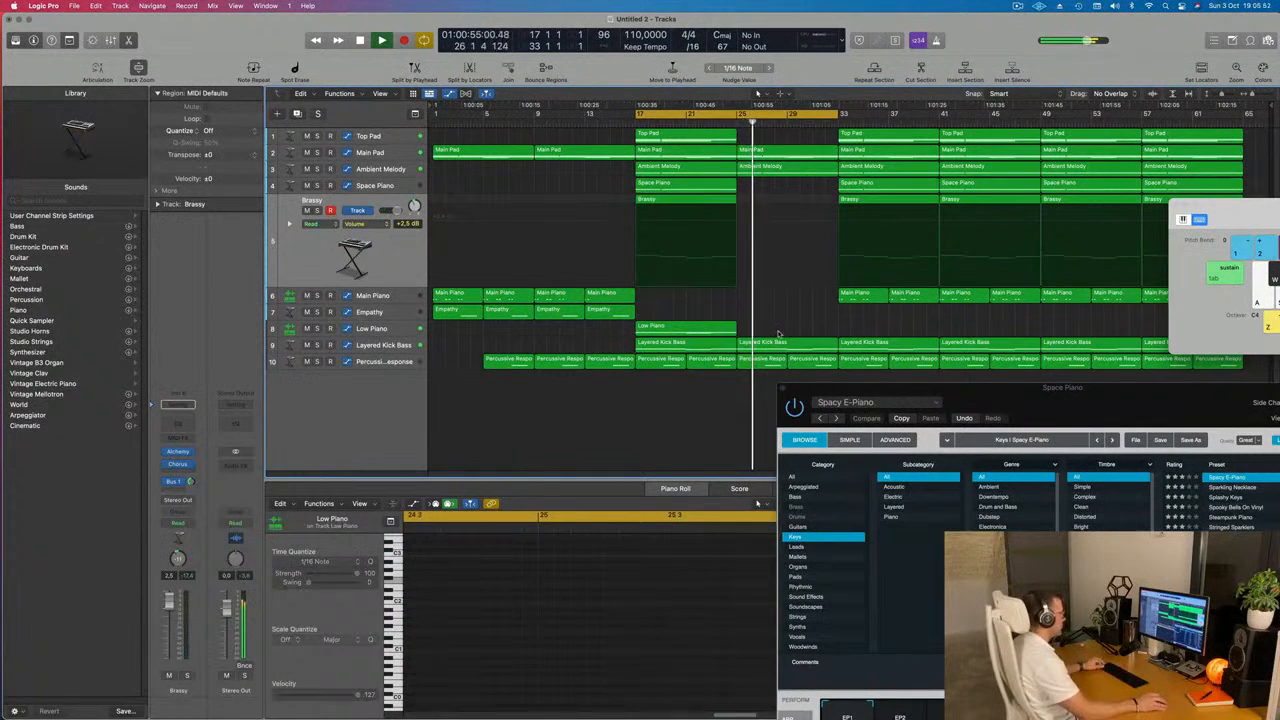
- Copy the four Empathy regions to start at bar 25, and play the arrangement with the cycle range starting at bar 25
drag(955, 391, 639, 504)
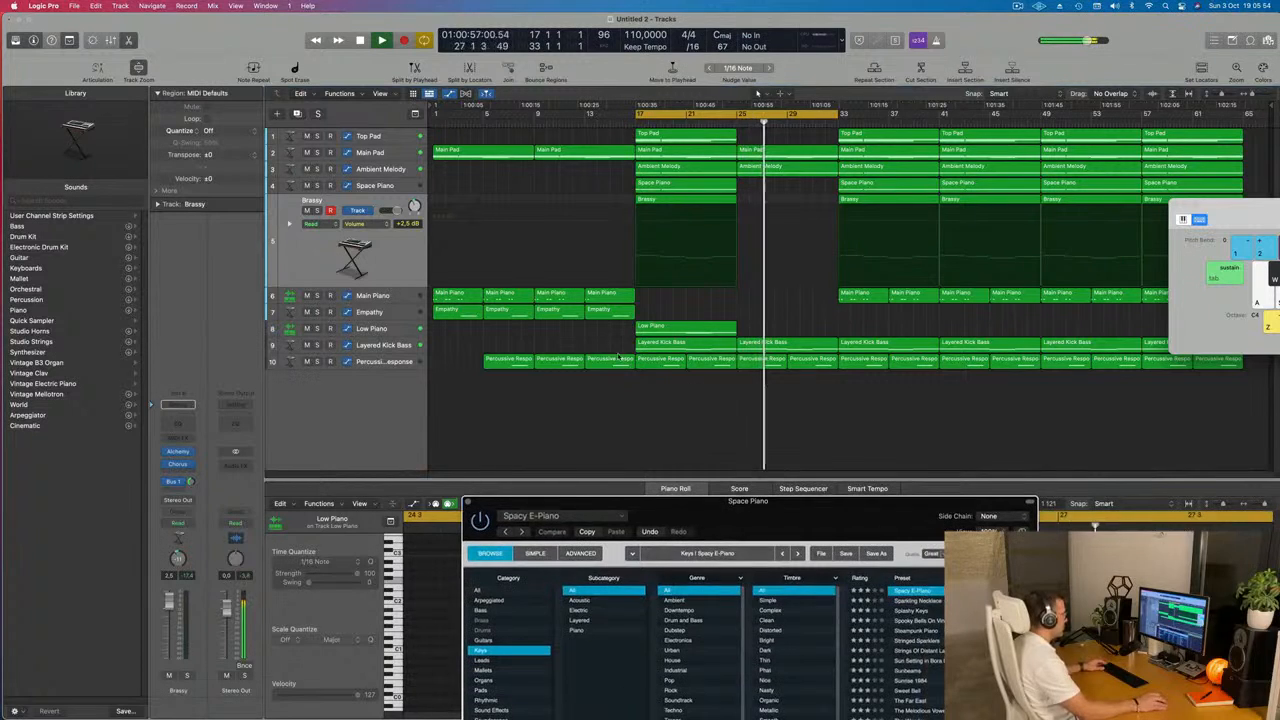
drag(677, 313, 752, 320)
key(Return)
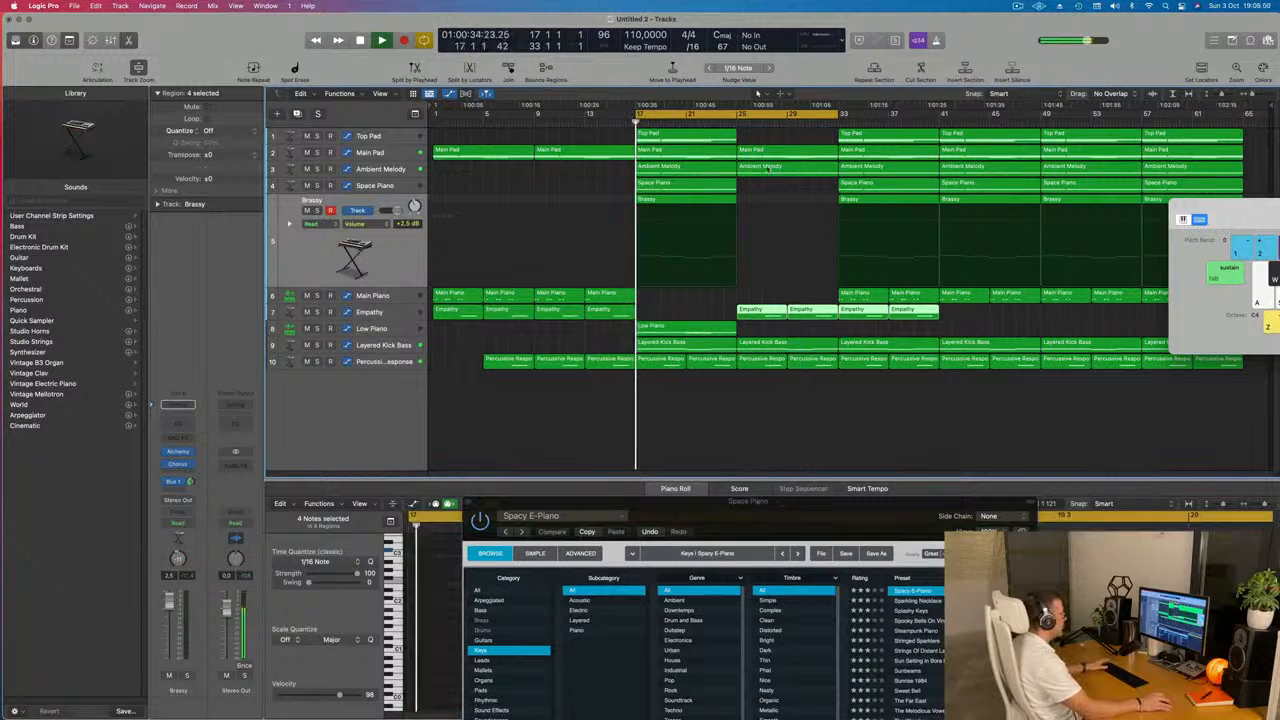
drag(639, 115, 745, 122)
key(Return)
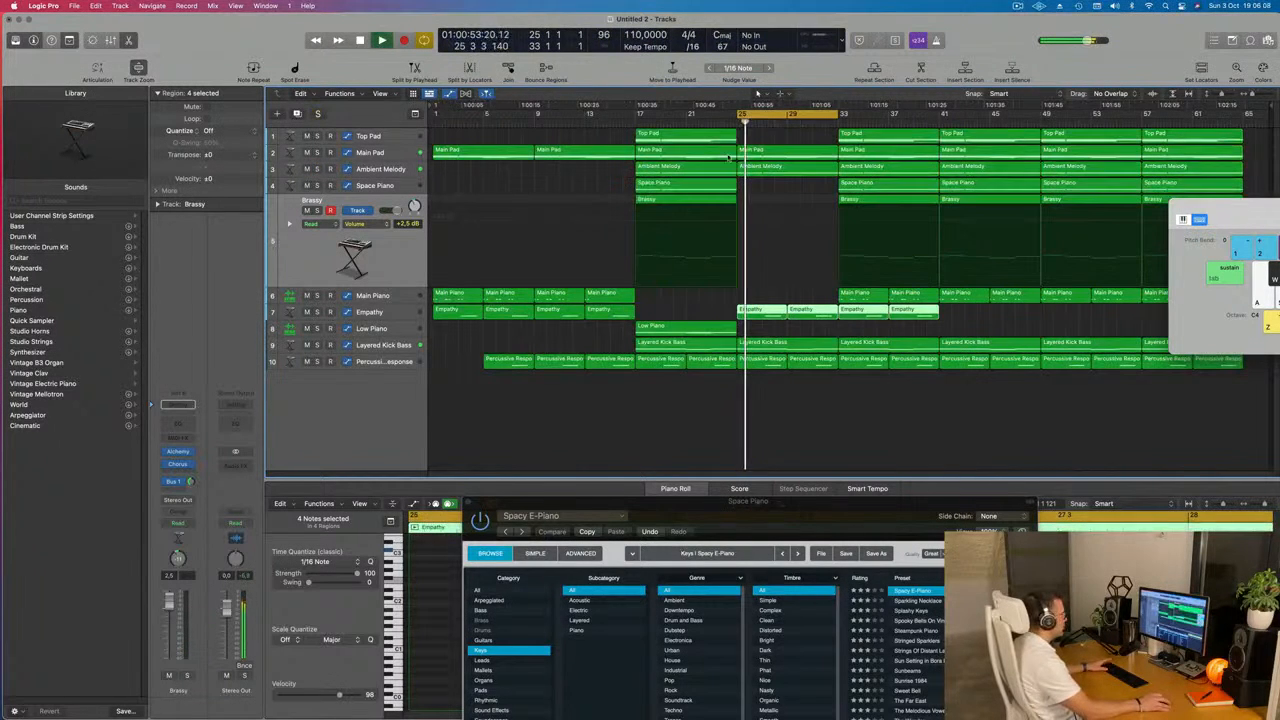
- Delete the Ambient Melody region at bar 25 and the Top Pad, Ambient Melody, Space Piano and Brassy regions spanning bars 33 to 41
click(780, 170)
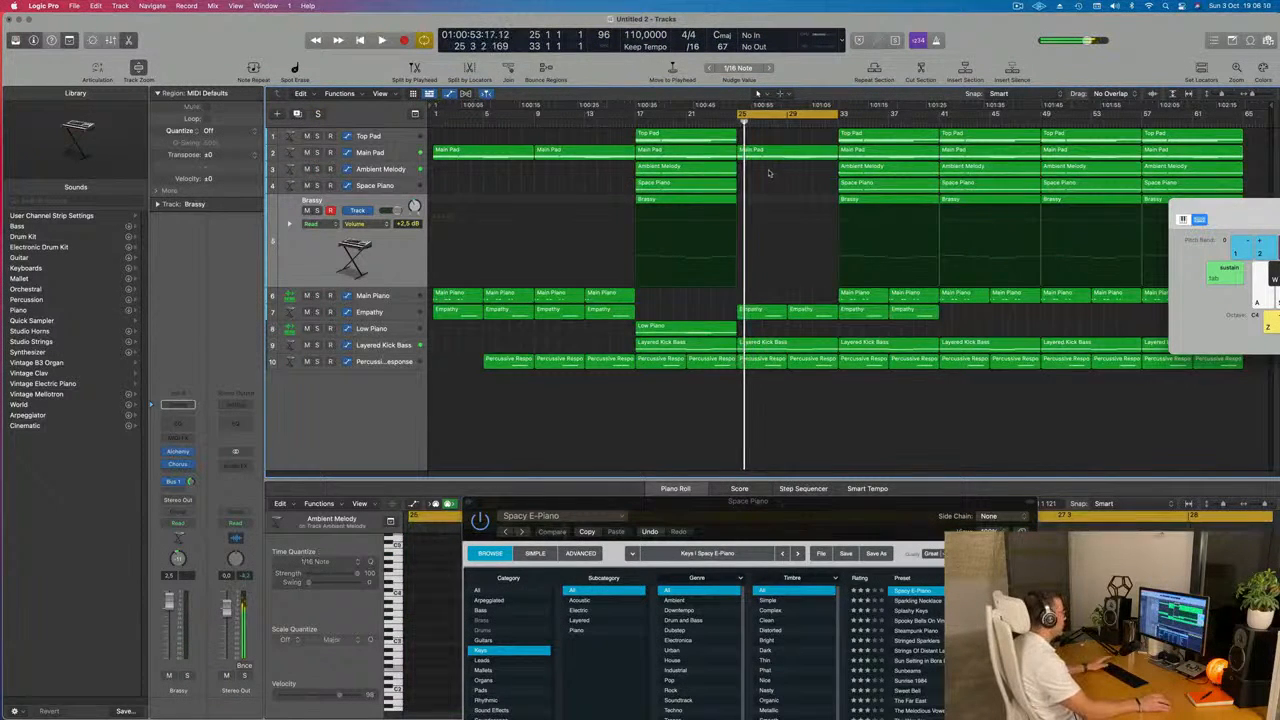
click(390, 153)
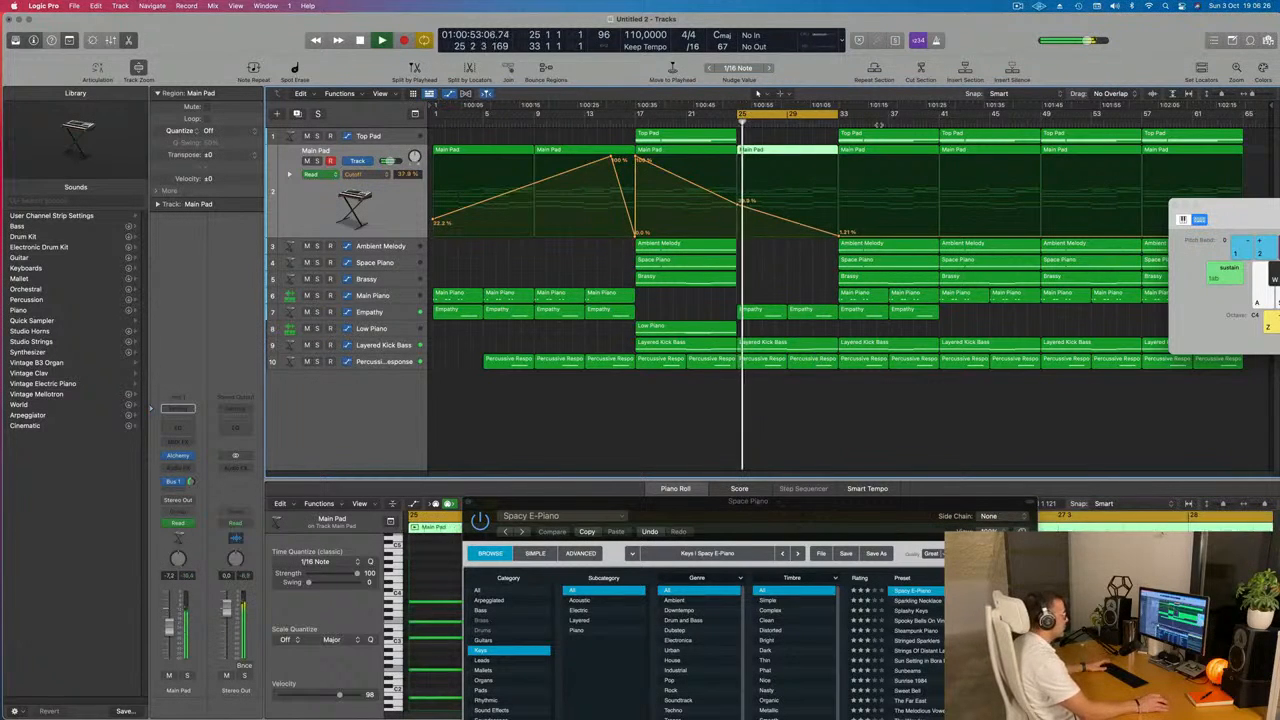
click(875, 141)
drag(875, 141, 848, 300)
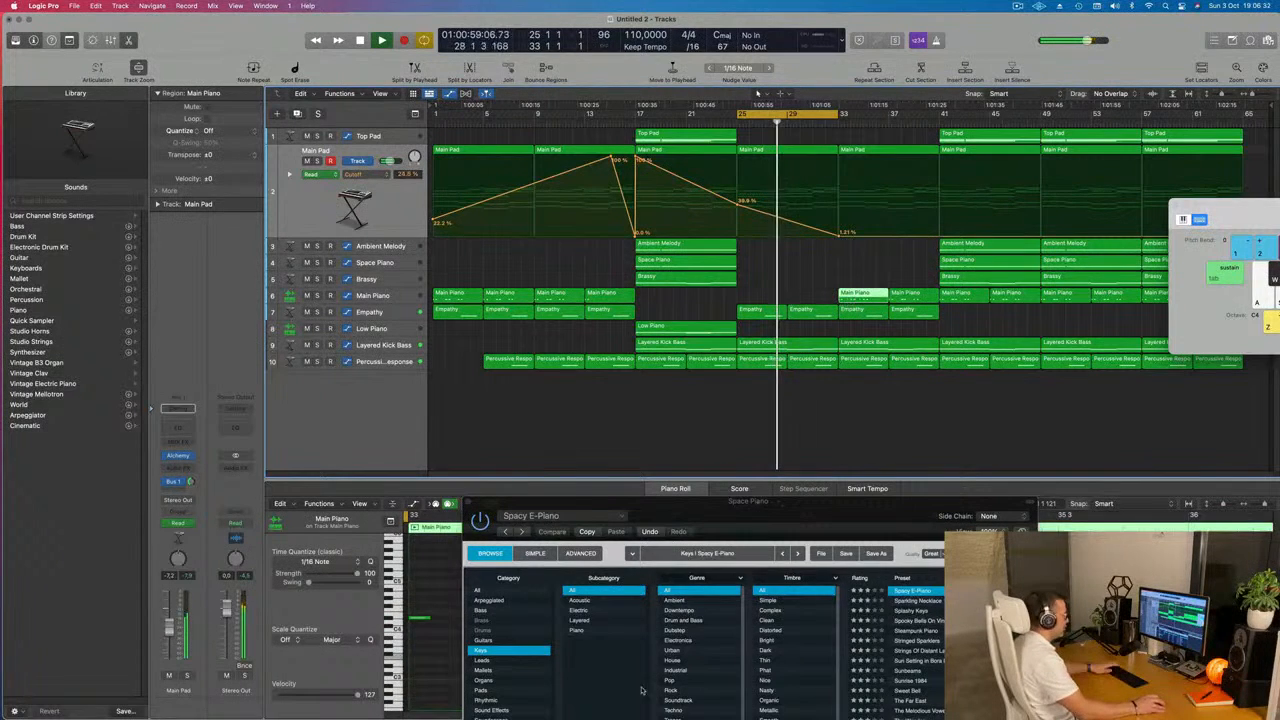
- Thin out the Main Piano region at bar 33 by deleting the second note in each of bars 33, 34 and 35
drag(754, 514, 1174, 545)
scroll(671, 596, down, 5)
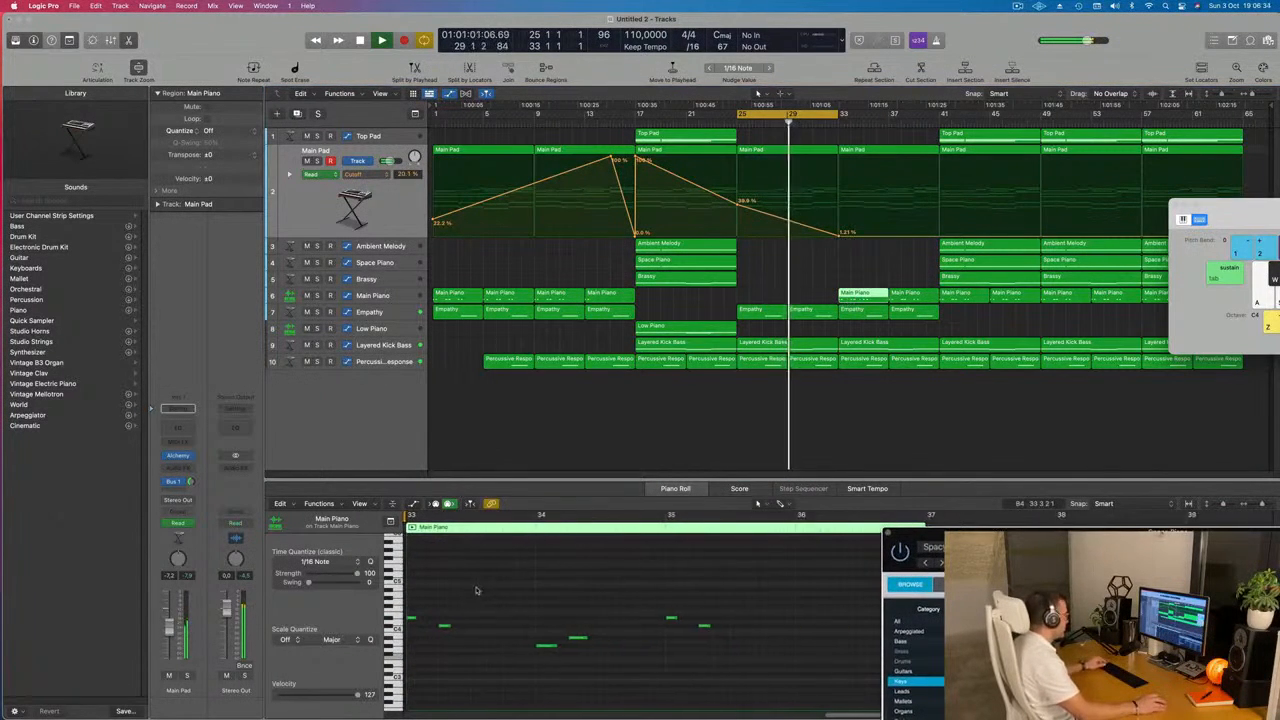
drag(460, 603, 426, 681)
key(Delete)
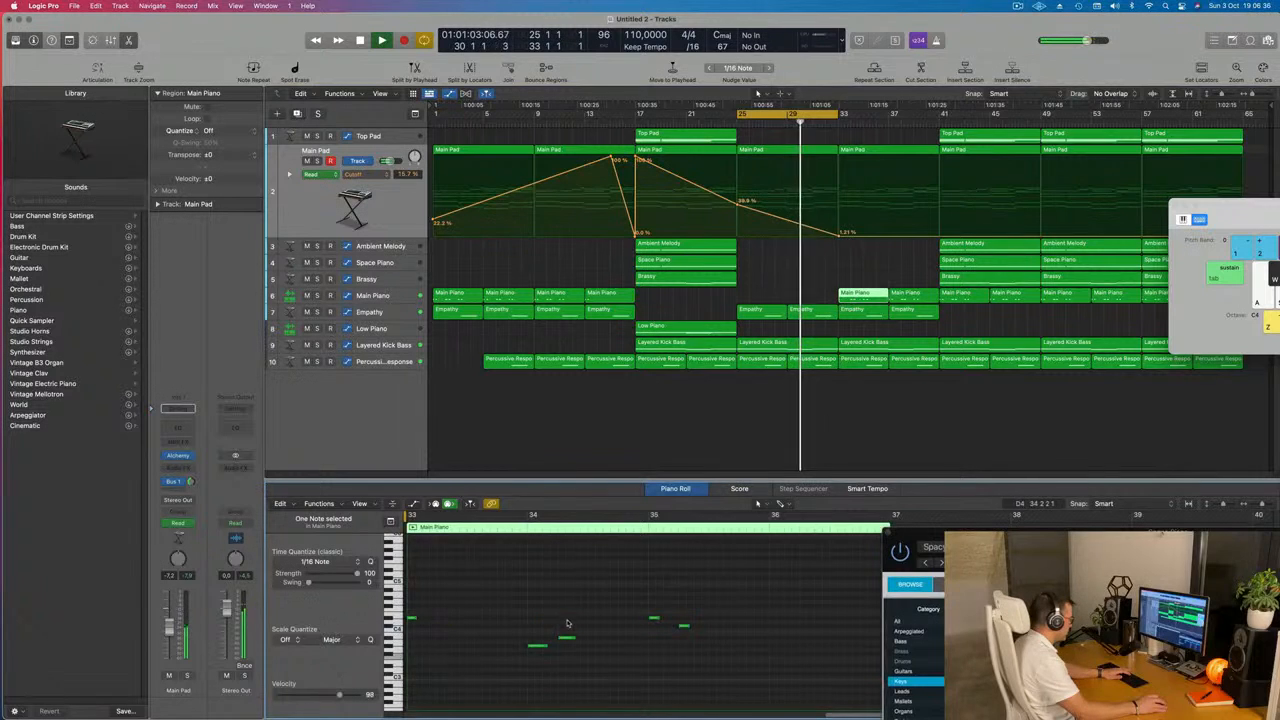
drag(577, 621, 562, 667)
key(Delete)
drag(694, 608, 662, 674)
key(Delete)
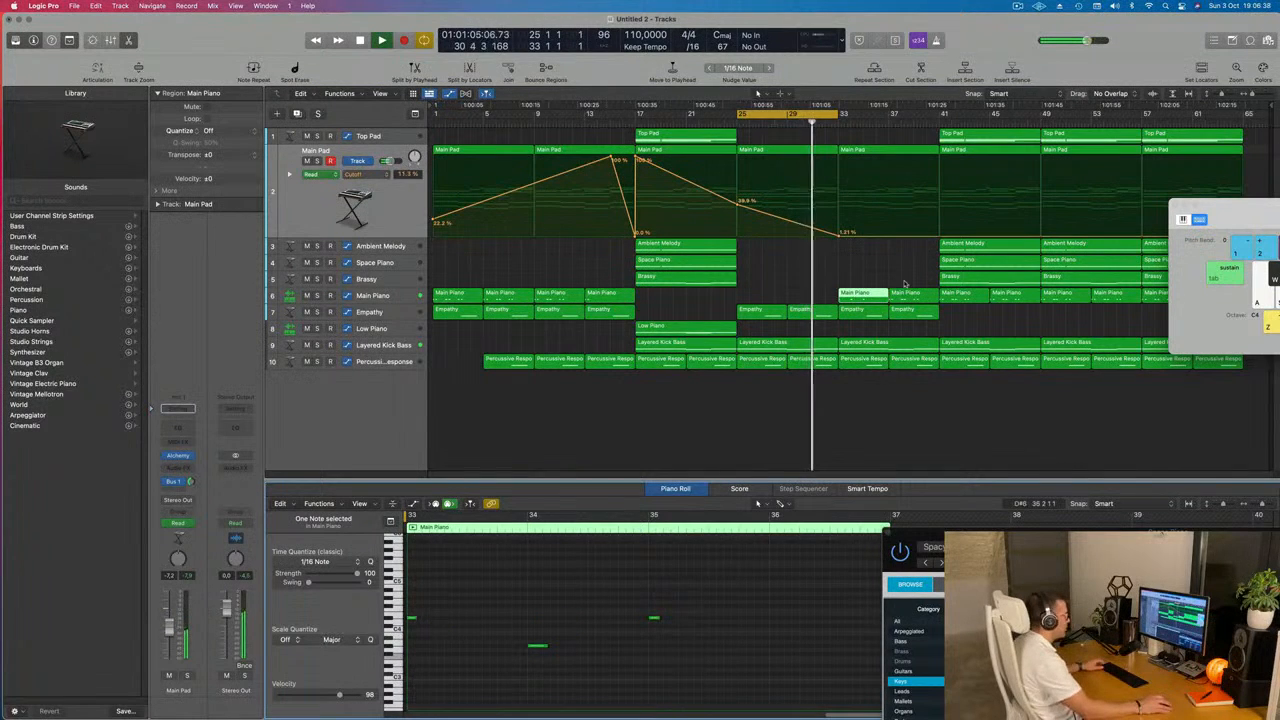
- Extend the cycle range to bar 41 and replace the Main Piano region at bar 37 with a copy of the thinned region at bar 33
drag(839, 115, 940, 115)
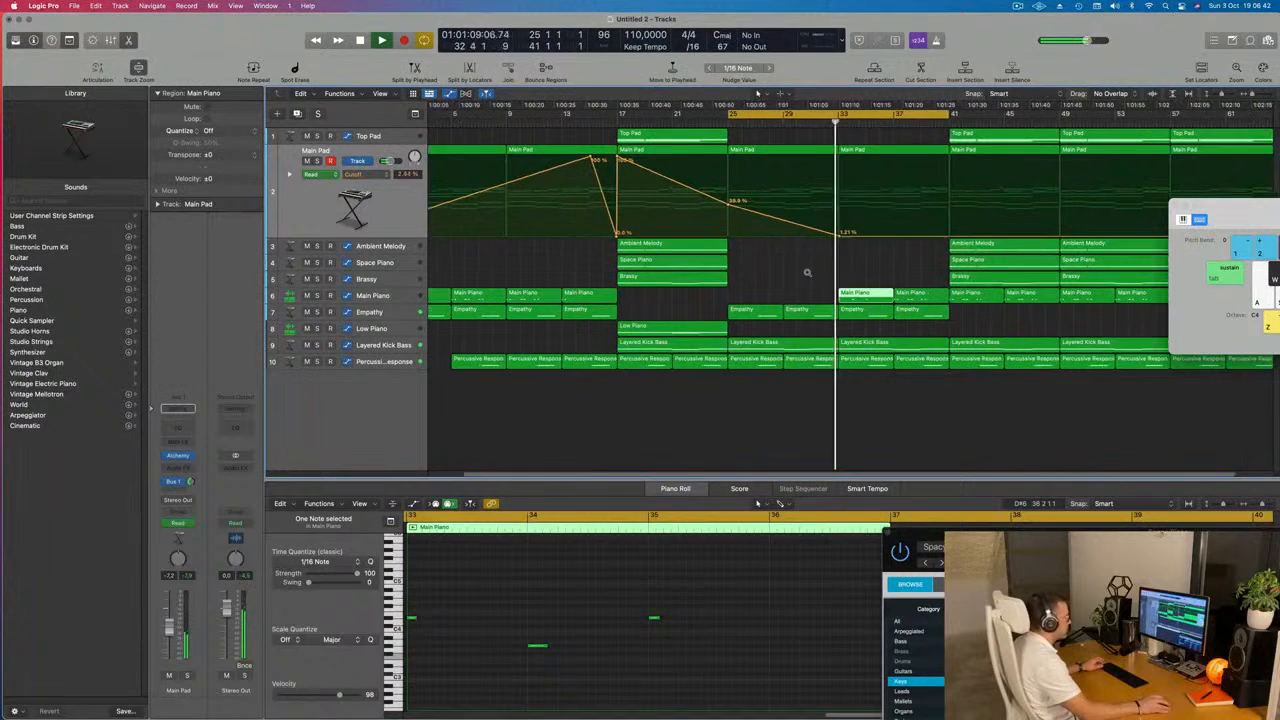
scroll(807, 274, up, 5)
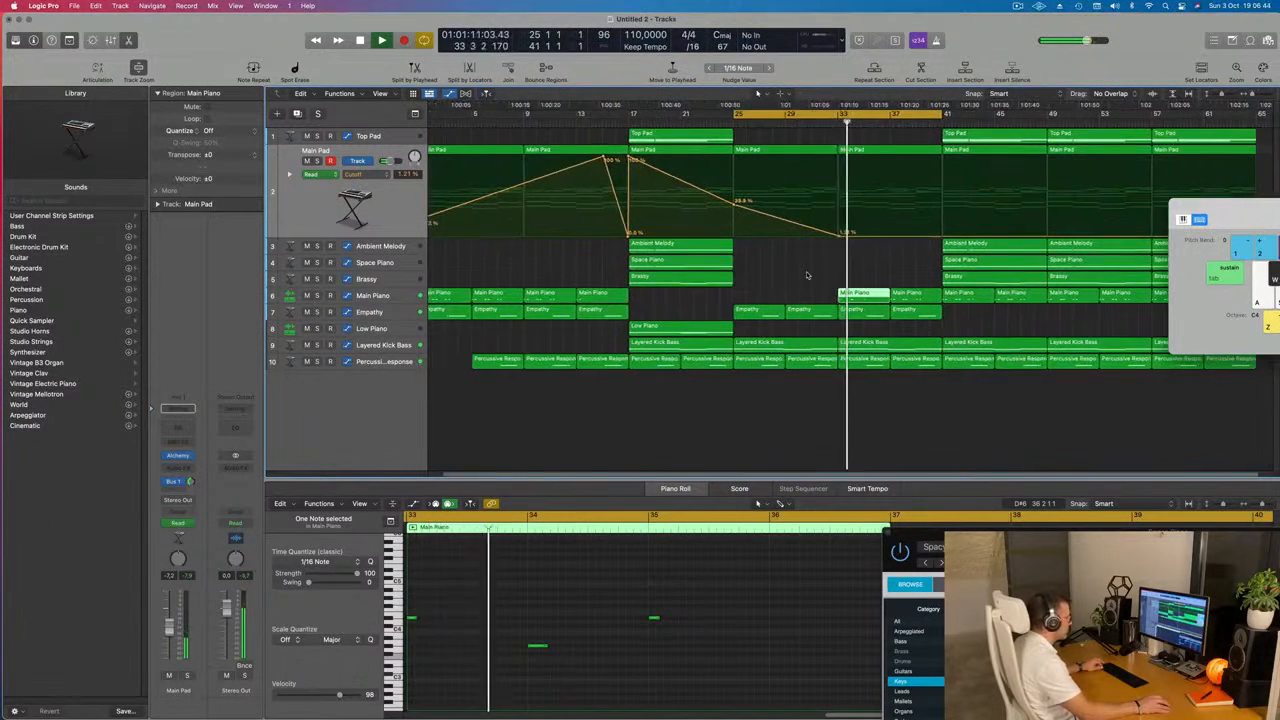
scroll(807, 274, down, 5)
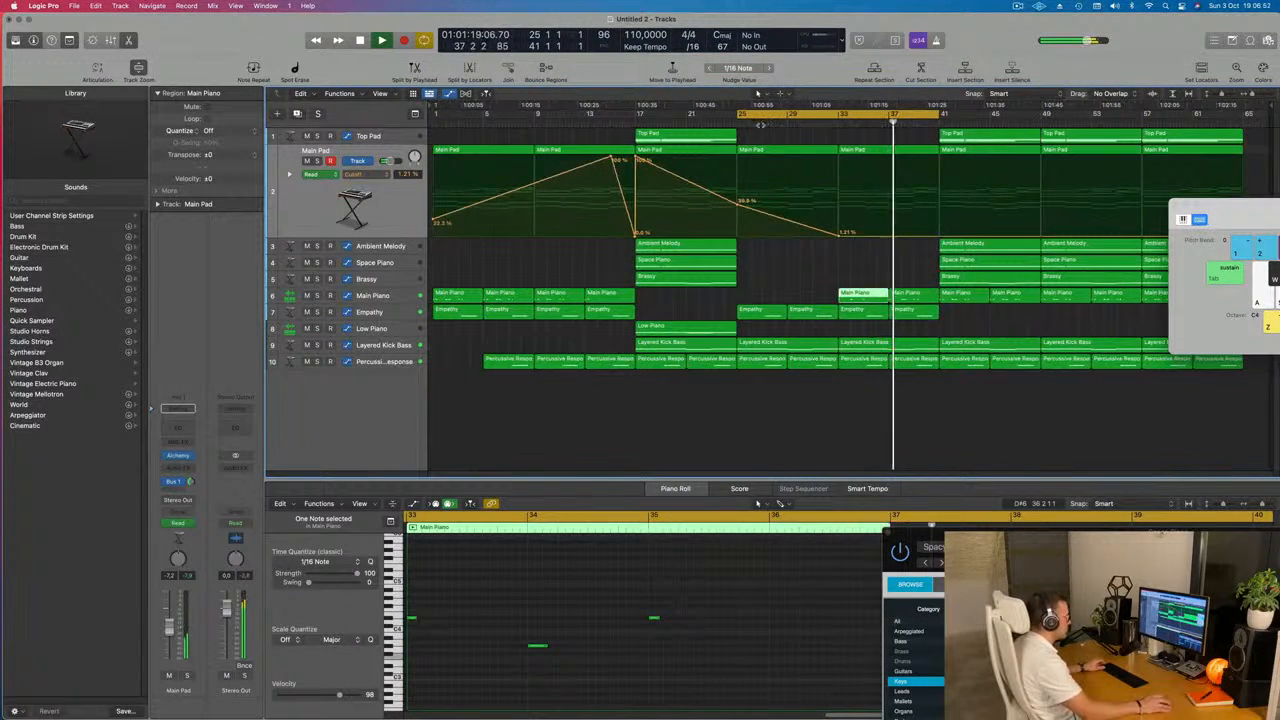
click(908, 297)
key(Delete)
click(869, 297)
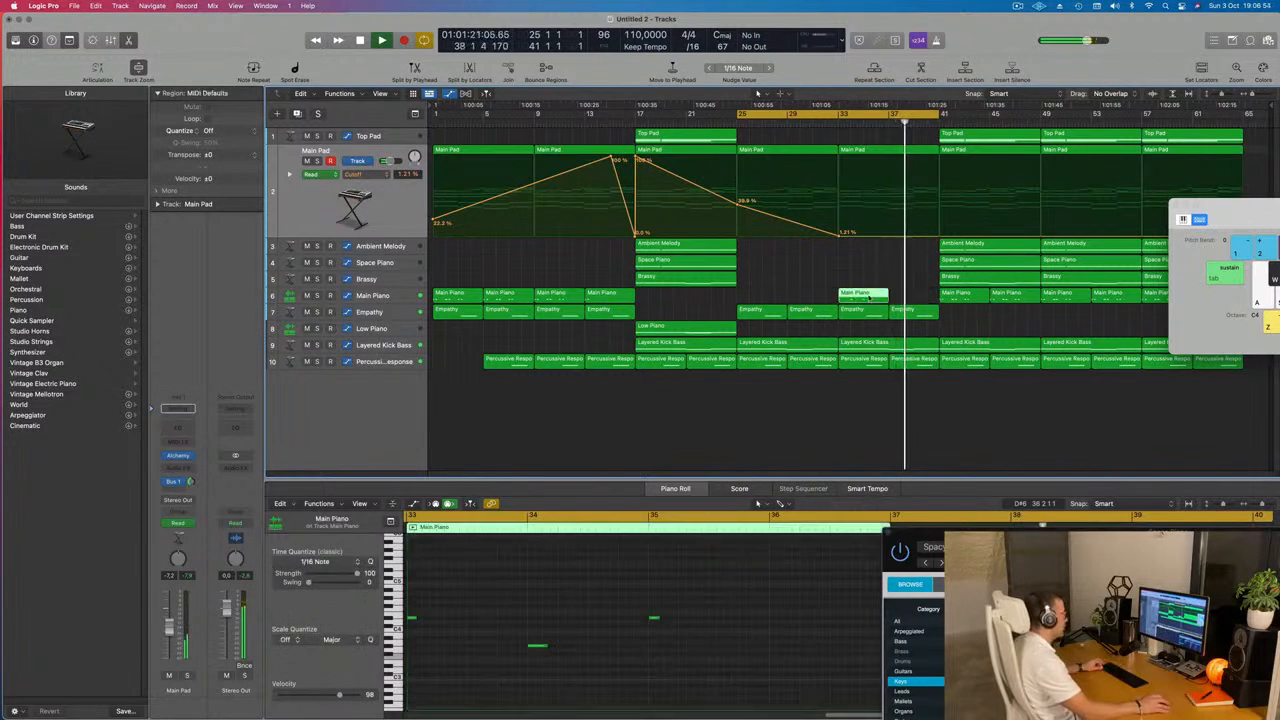
drag(869, 297, 900, 295)
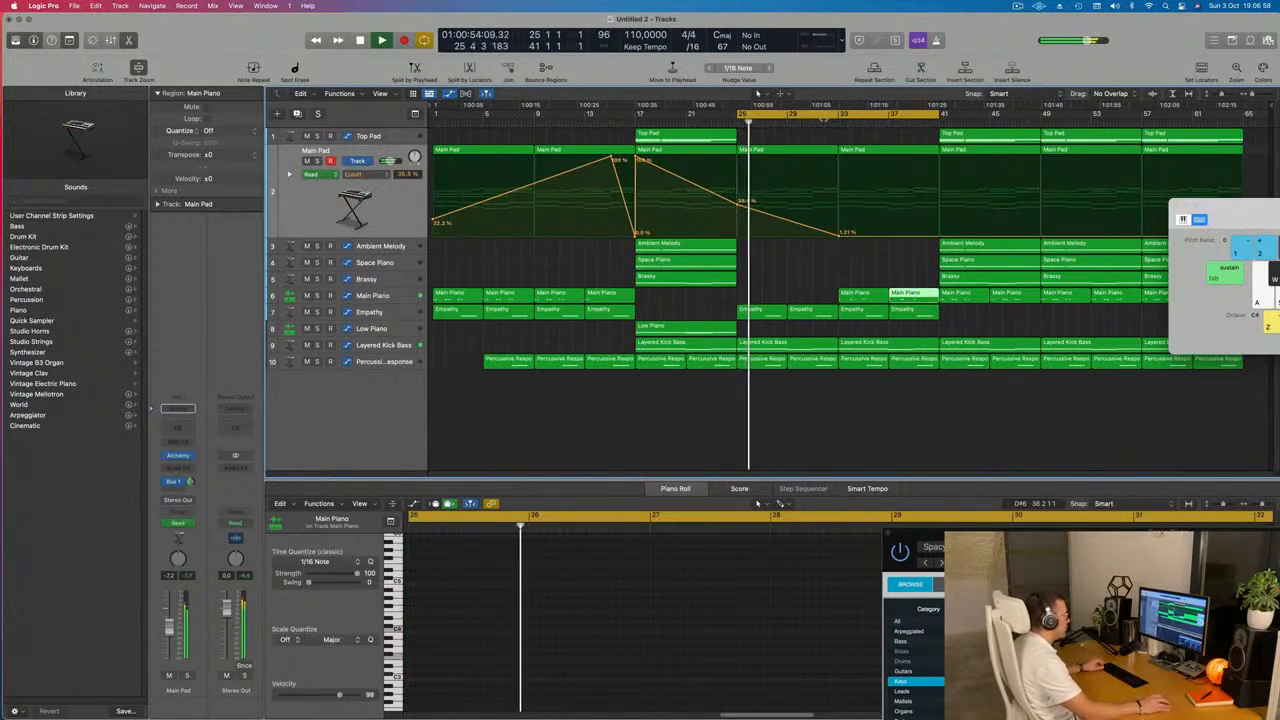
- Play from just before bar 33 and raise the Main Pad's cutoff automation to about 48.8% at bar 41
click(822, 118)
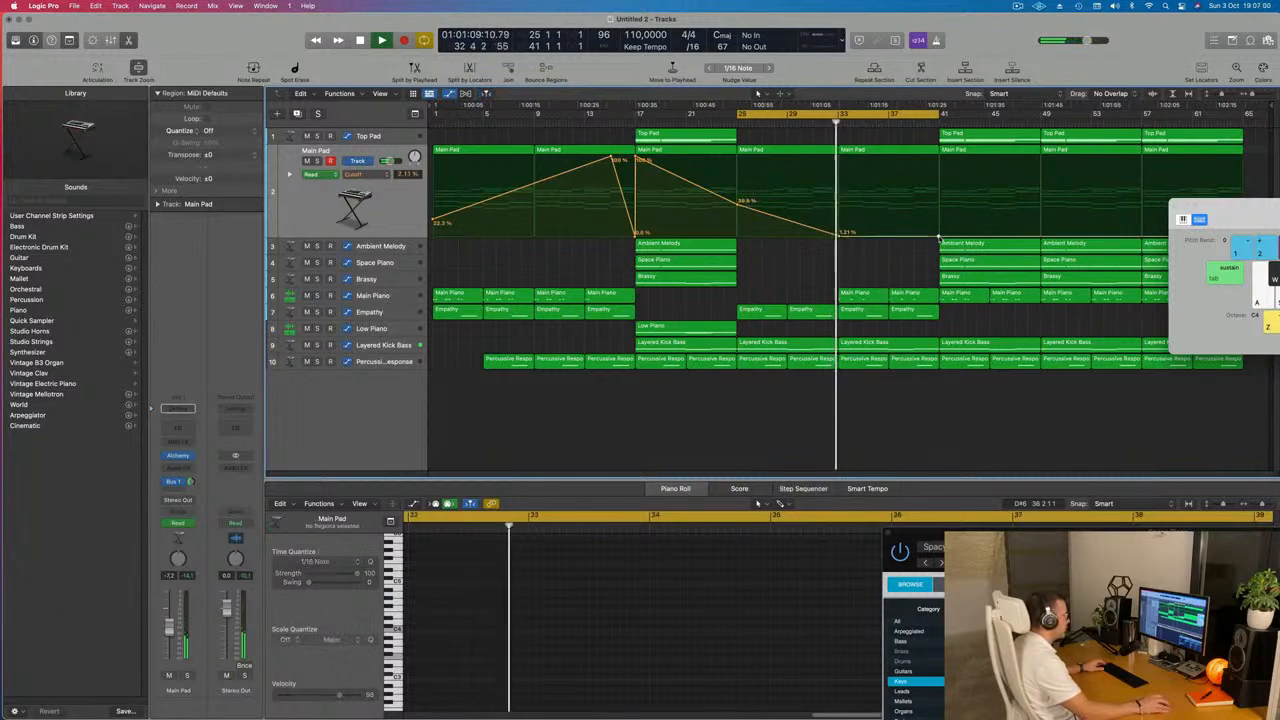
drag(938, 237, 939, 200)
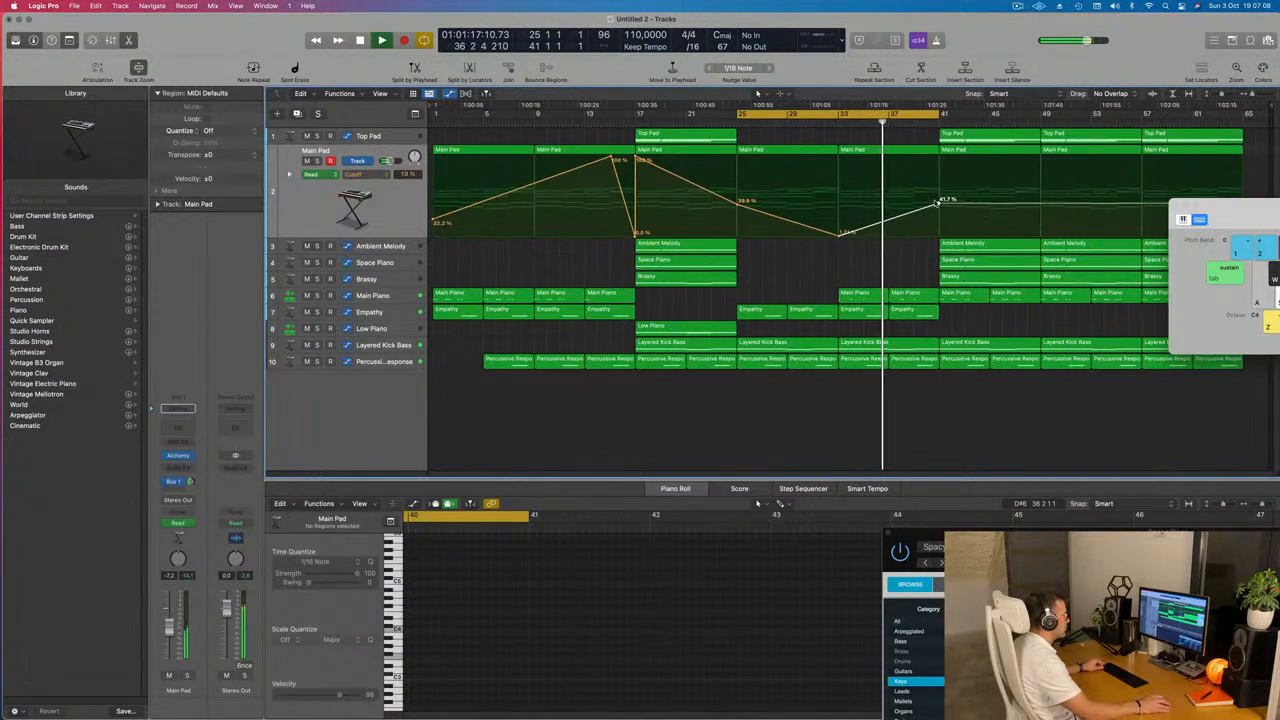
drag(939, 201, 939, 195)
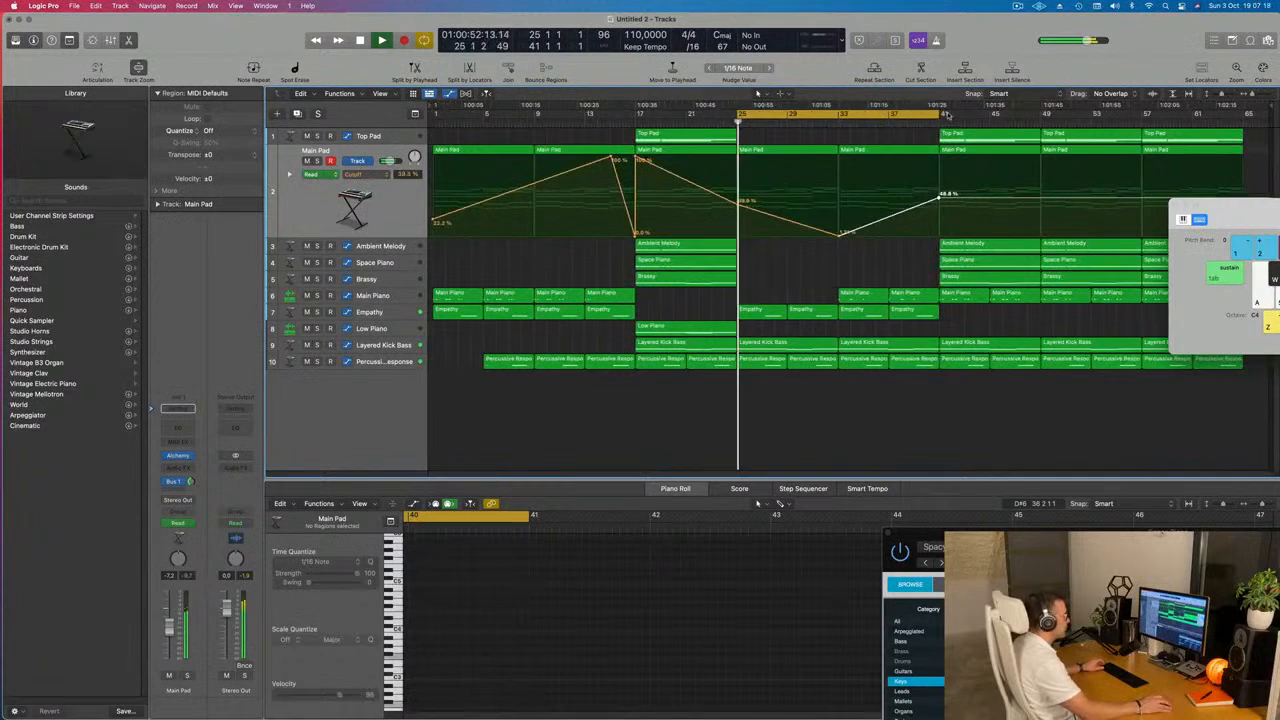
- Extend the cycle range to bar 49 and delete the Top Pad, Space Piano, Ambient Melody and Brassy regions spanning bars 41 to 49
click(1000, 140)
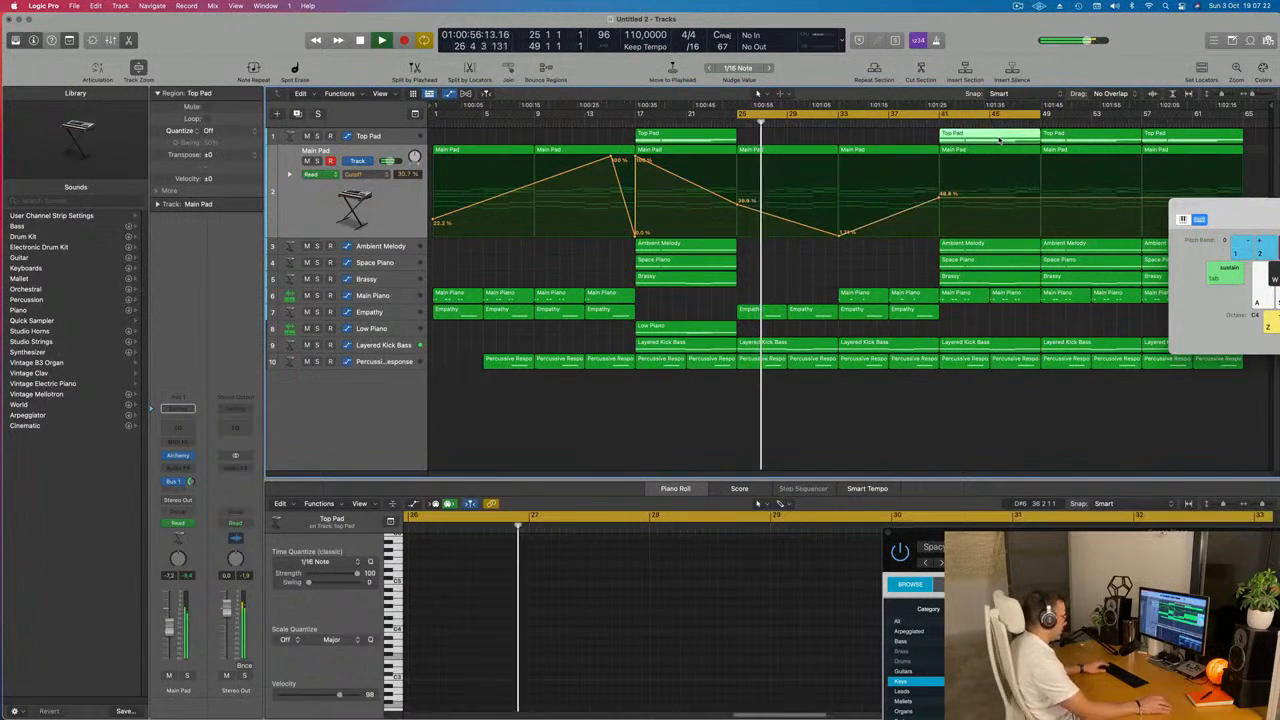
key(Delete)
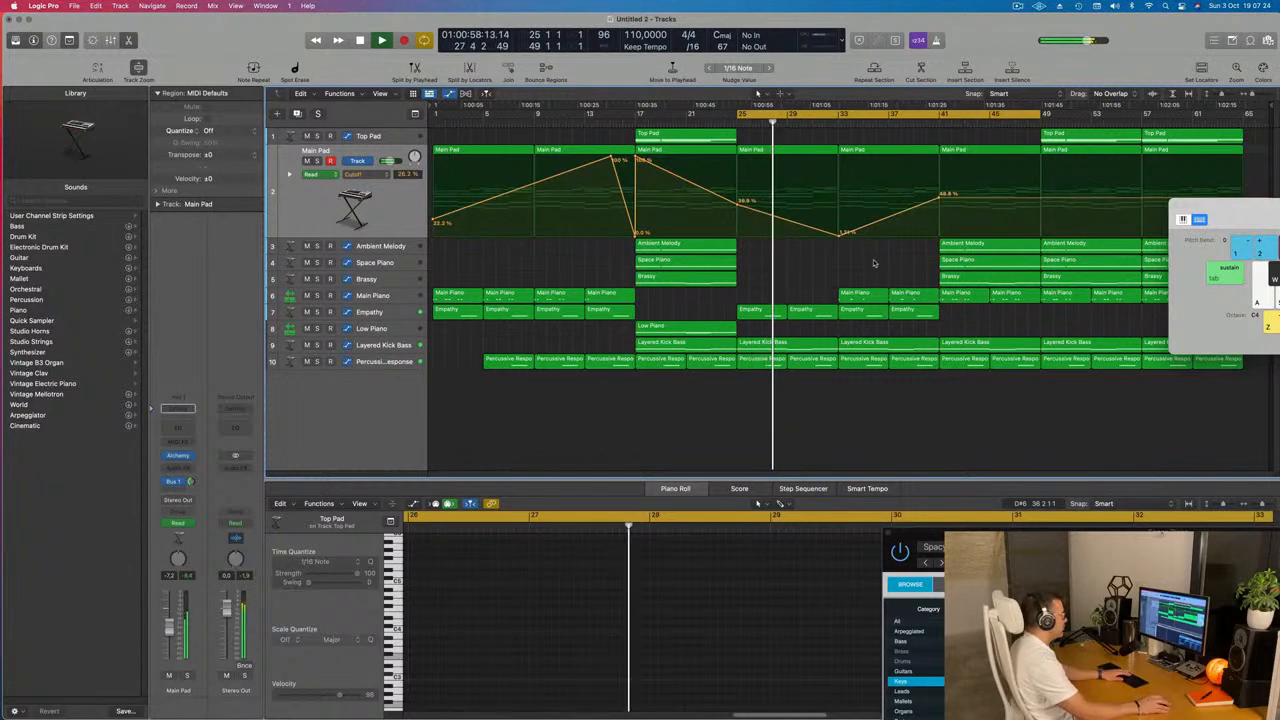
click(965, 261)
key(Delete)
click(970, 244)
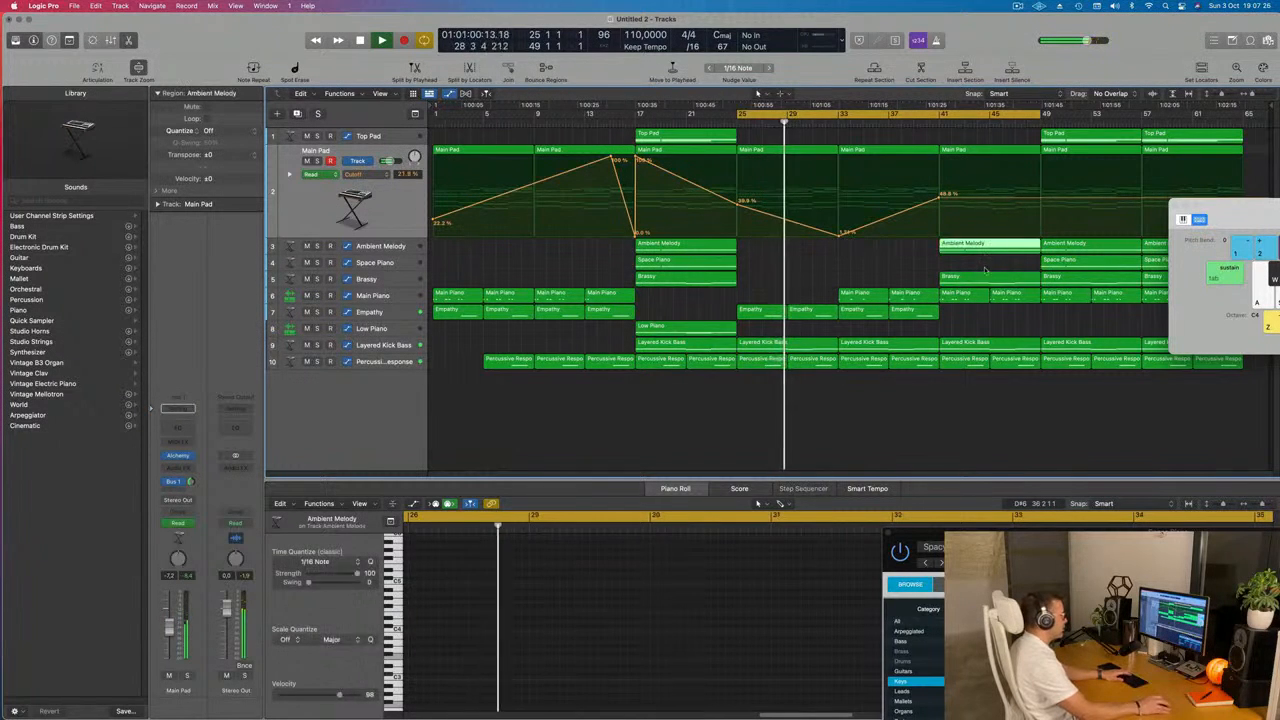
key(Delete)
click(984, 279)
key(Delete)
- Copy two Empathy regions to bar 41 and raise the Main Pad's cutoff automation to about 98% at bar 49
drag(935, 324, 975, 316)
click(1040, 197)
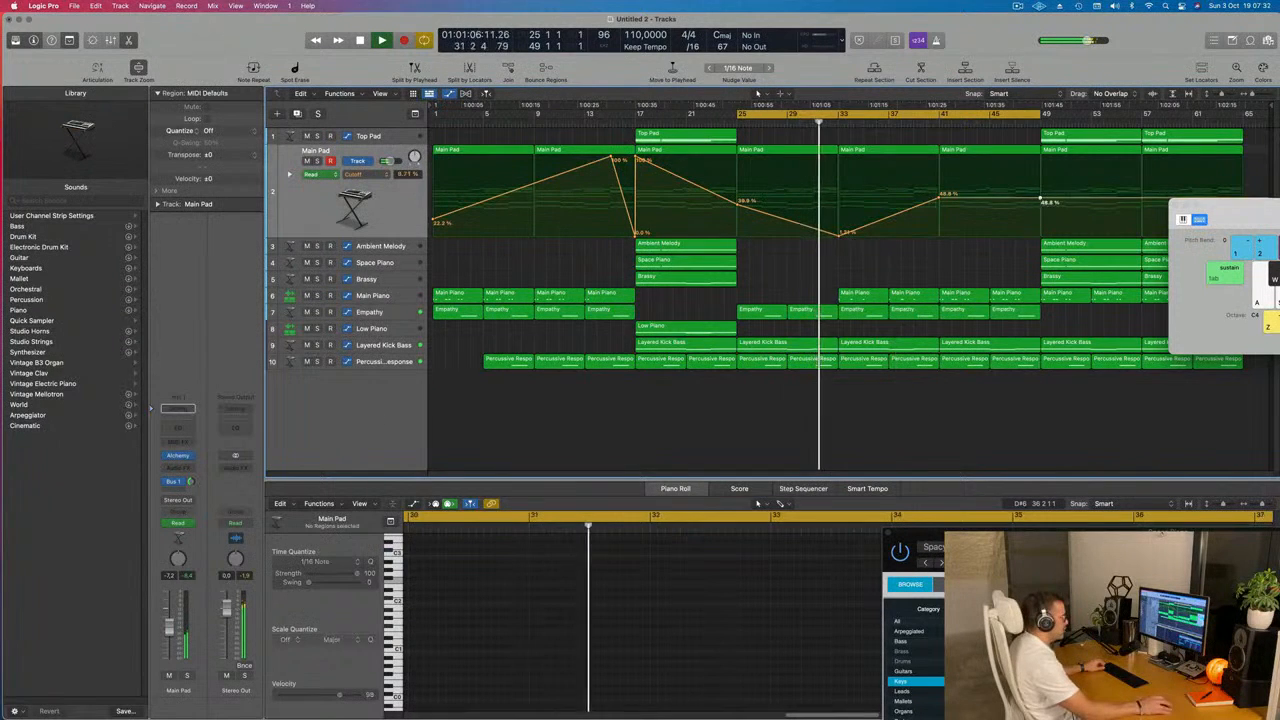
drag(1040, 197, 1041, 160)
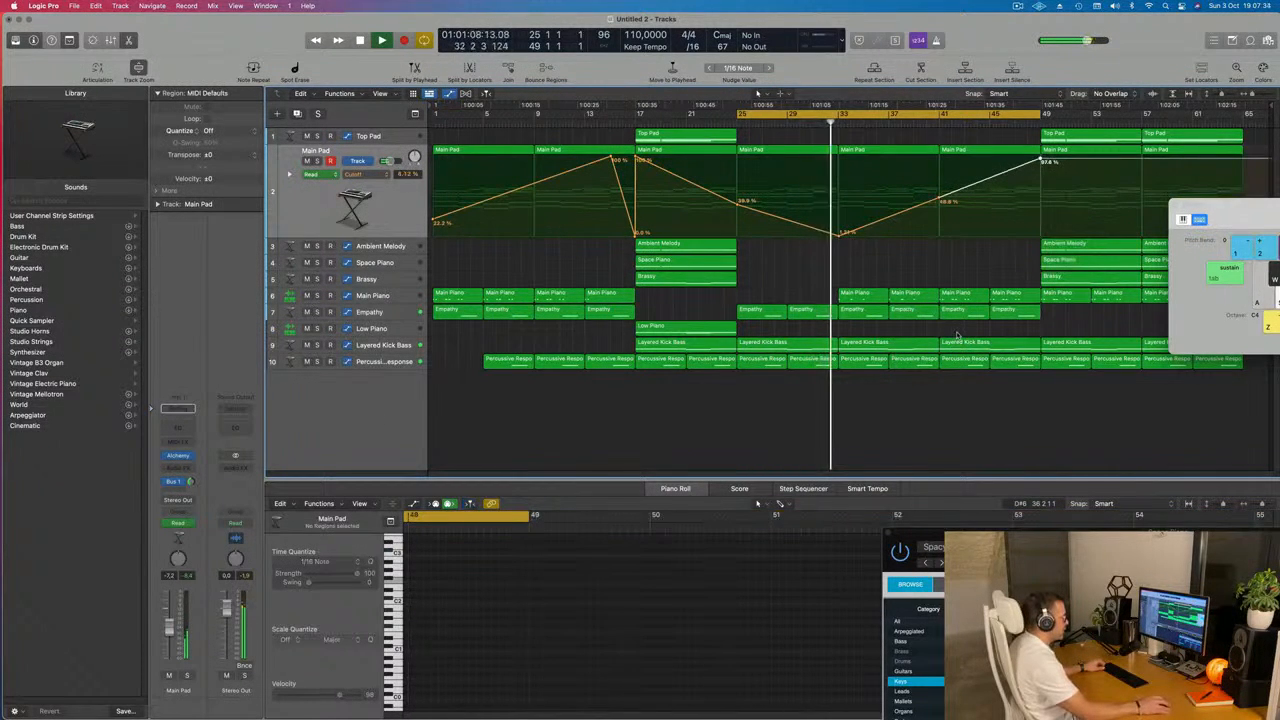
- Delete the Layered Kick Bass region and both percussive regions between bars 41 and 49
drag(957, 336, 1011, 365)
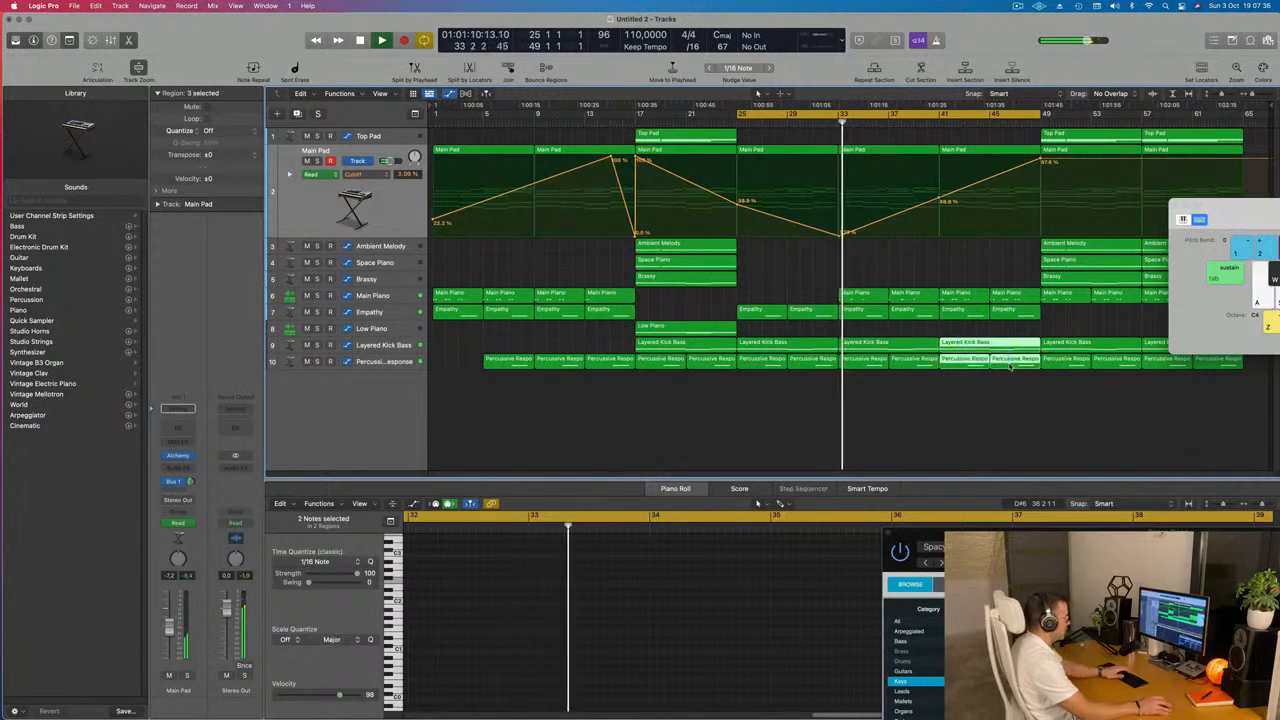
key(Delete)
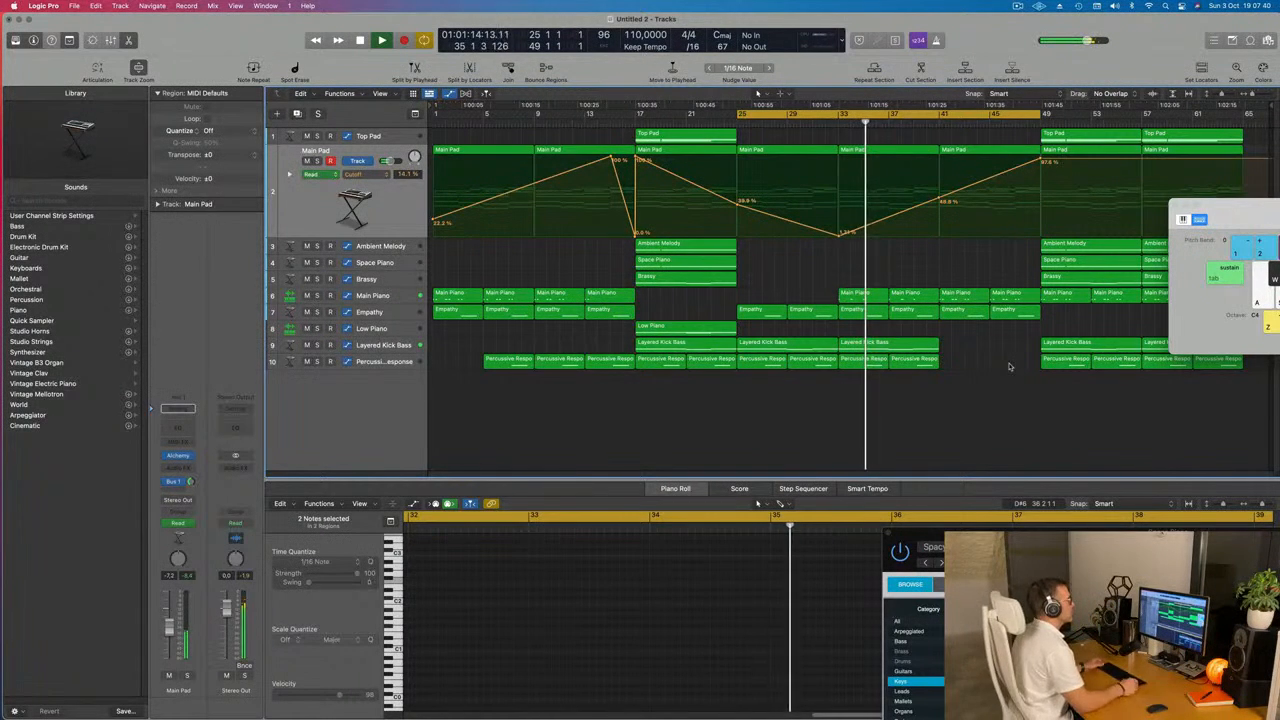
click(1018, 6)
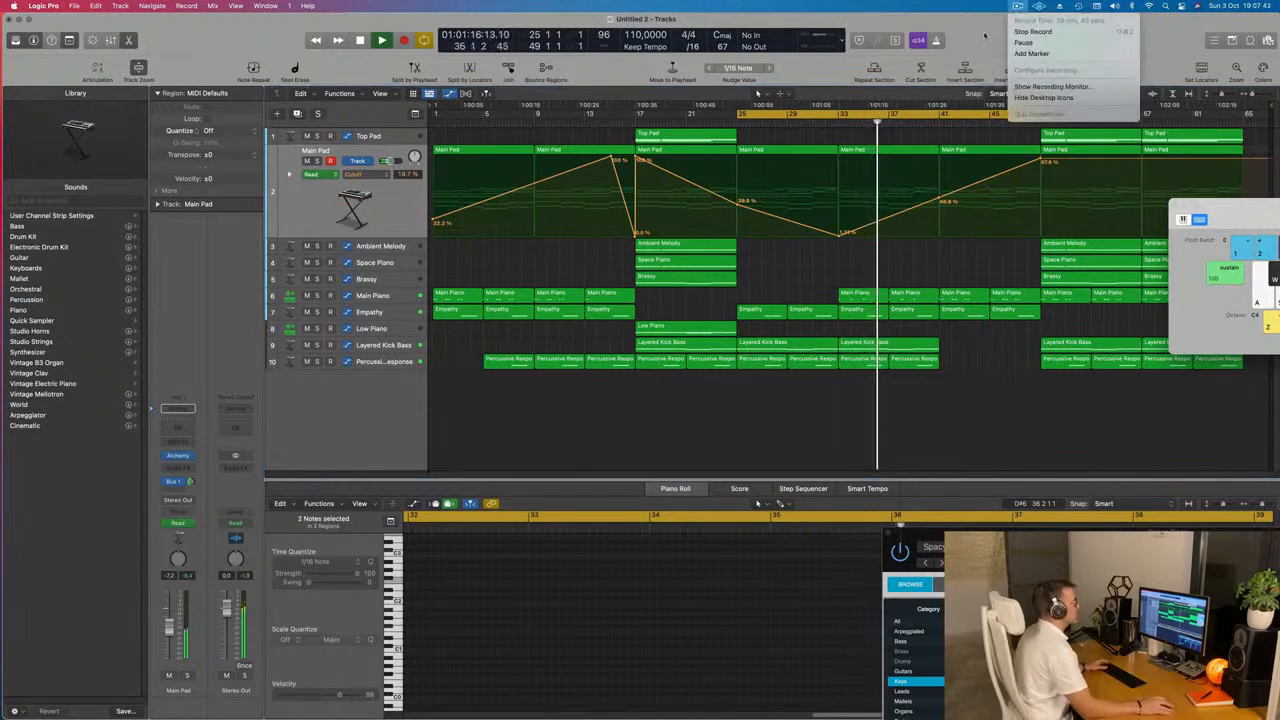
click(984, 36)
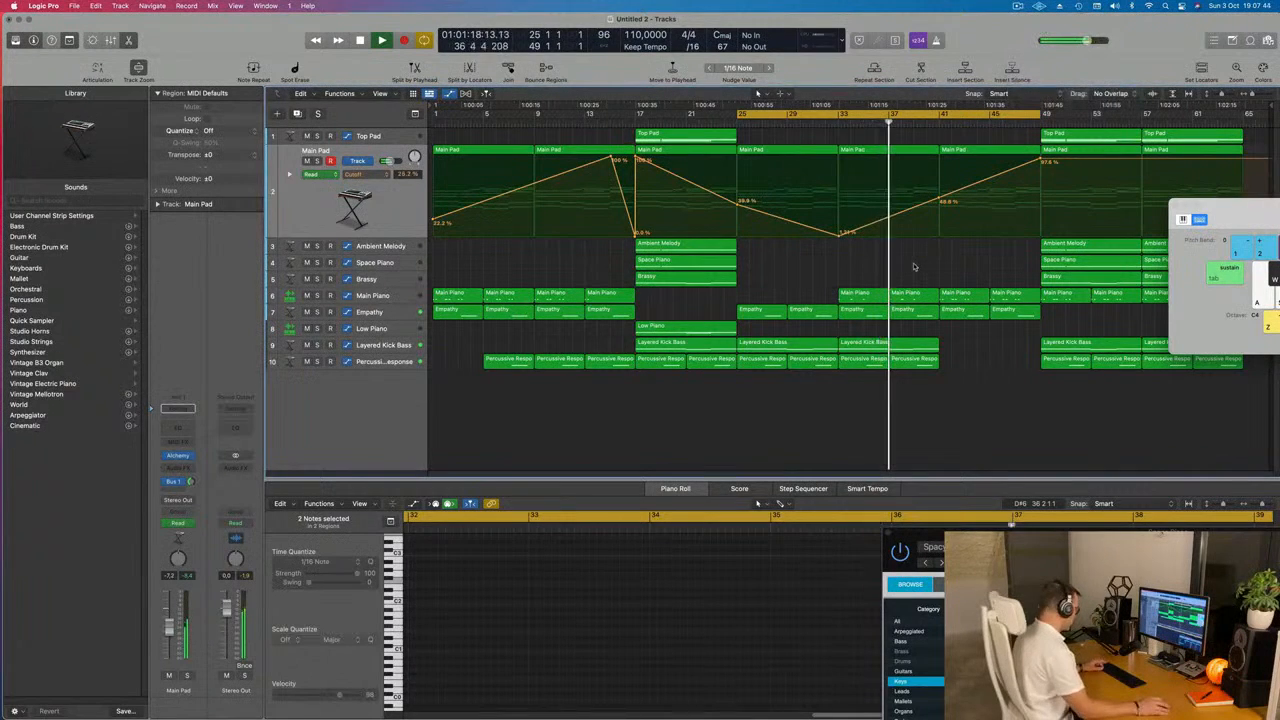
key(super+s)
key(Escape)
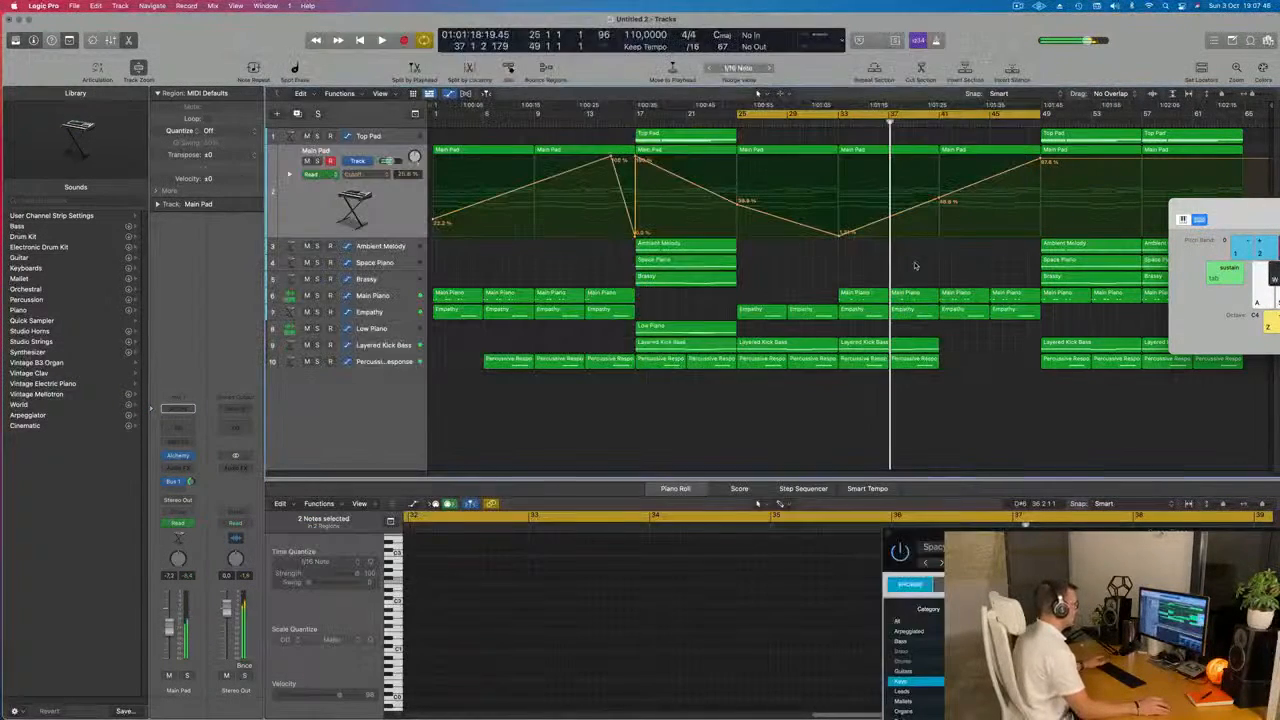
- Play the build-up, delete the Main Piano region at bar 41 and raise the Main Pad's cutoff automation to 100% at bar 49
key(space)
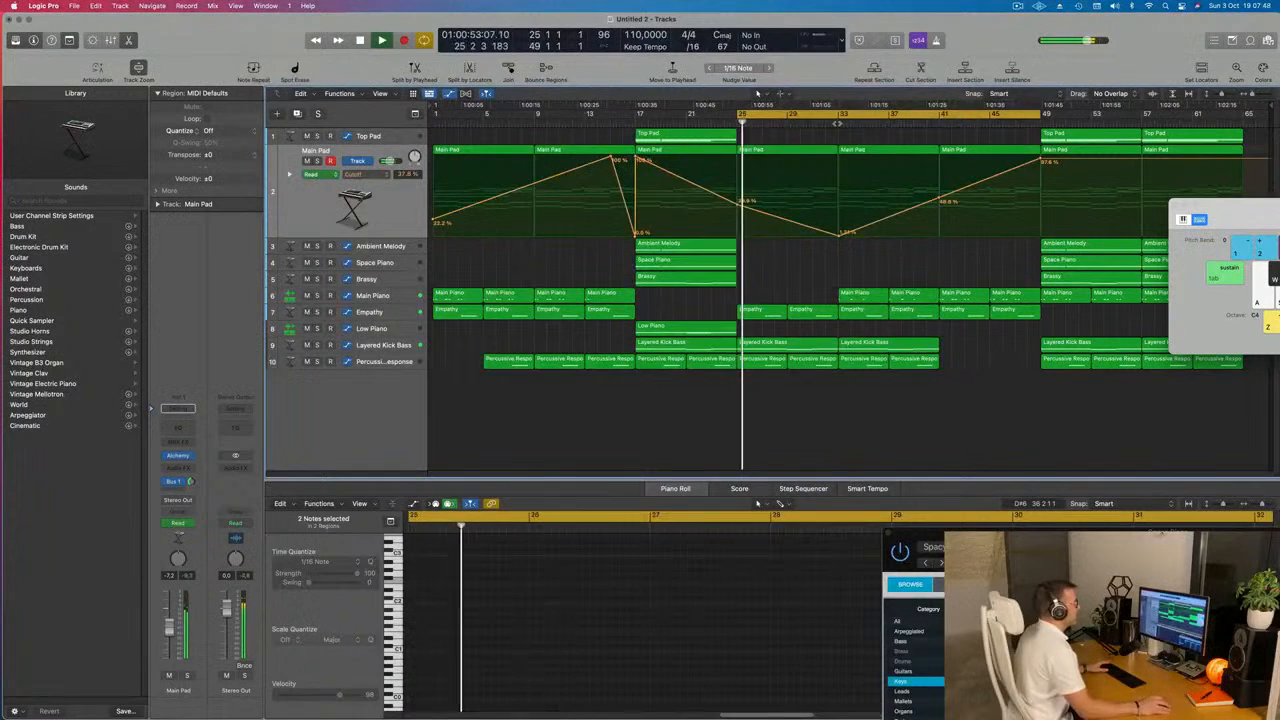
click(837, 122)
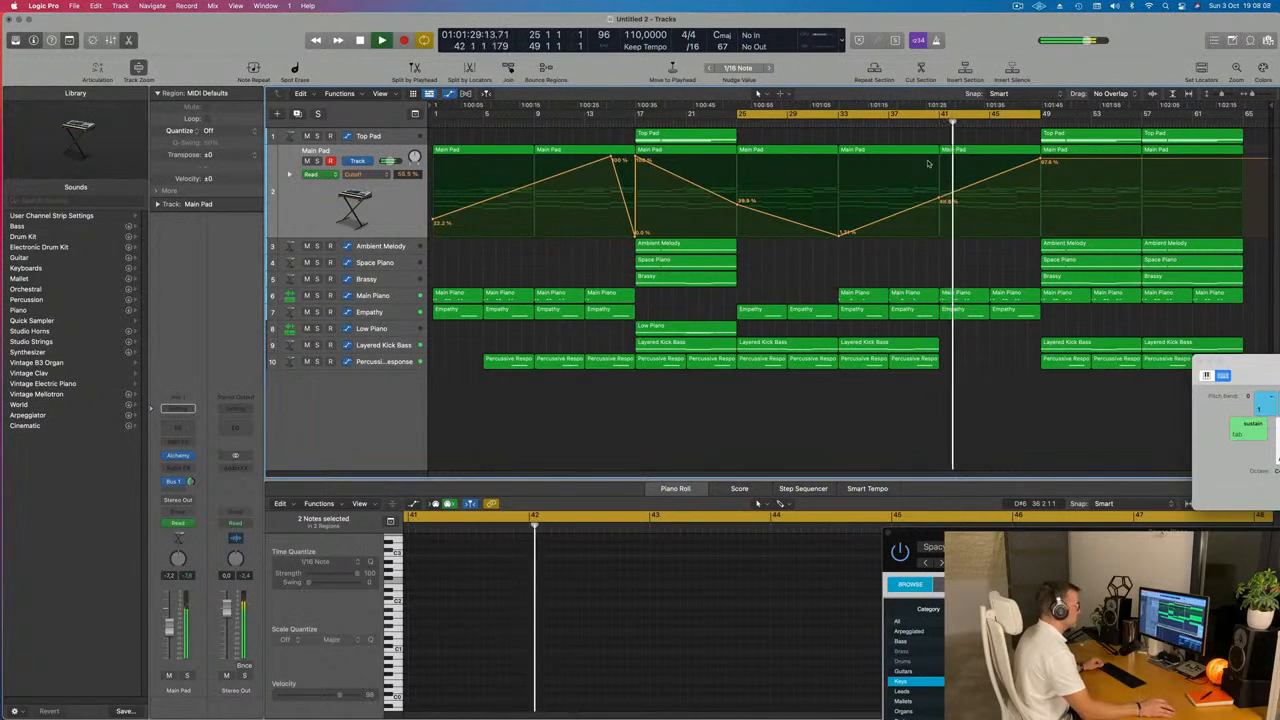
click(942, 292)
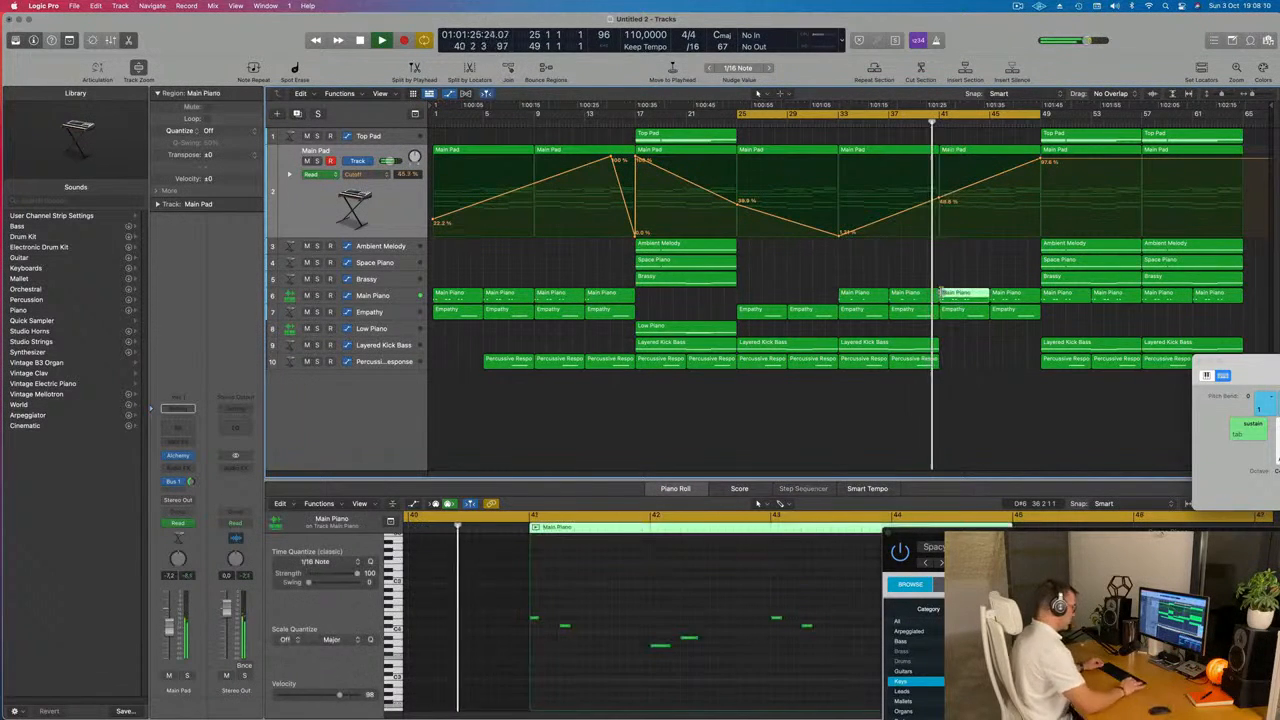
key(Delete)
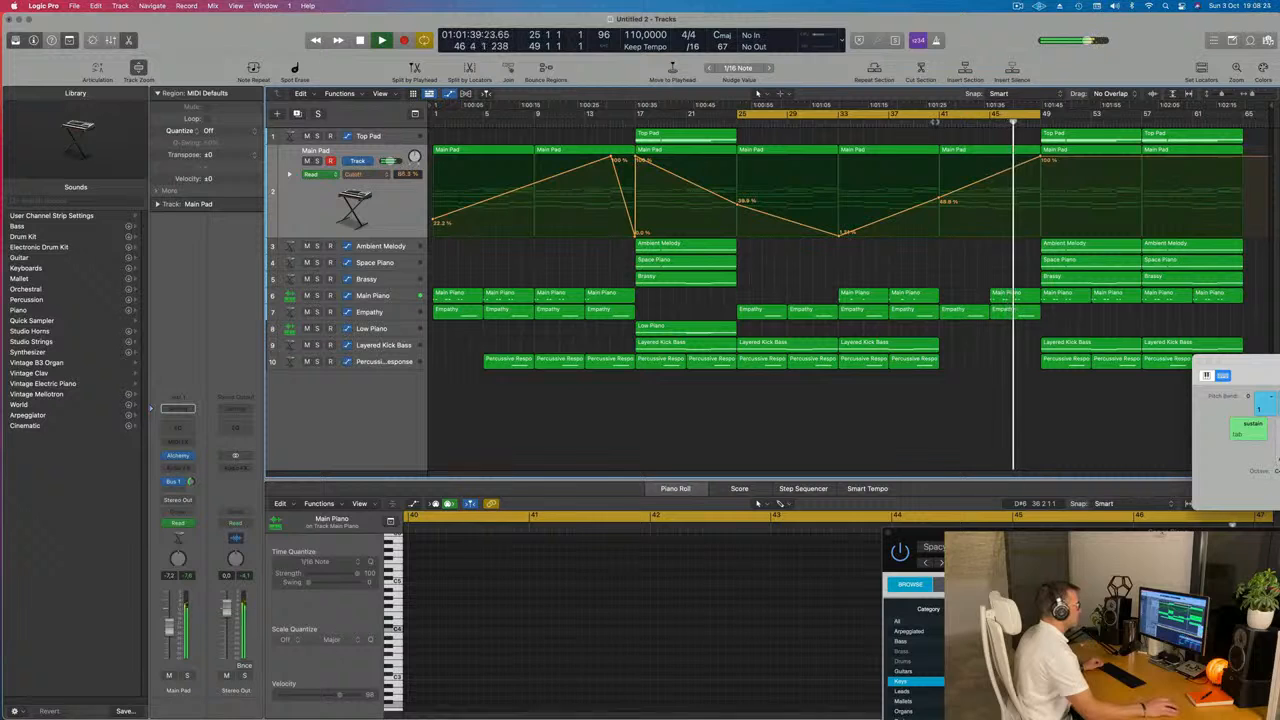
click(936, 122)
click(1005, 294)
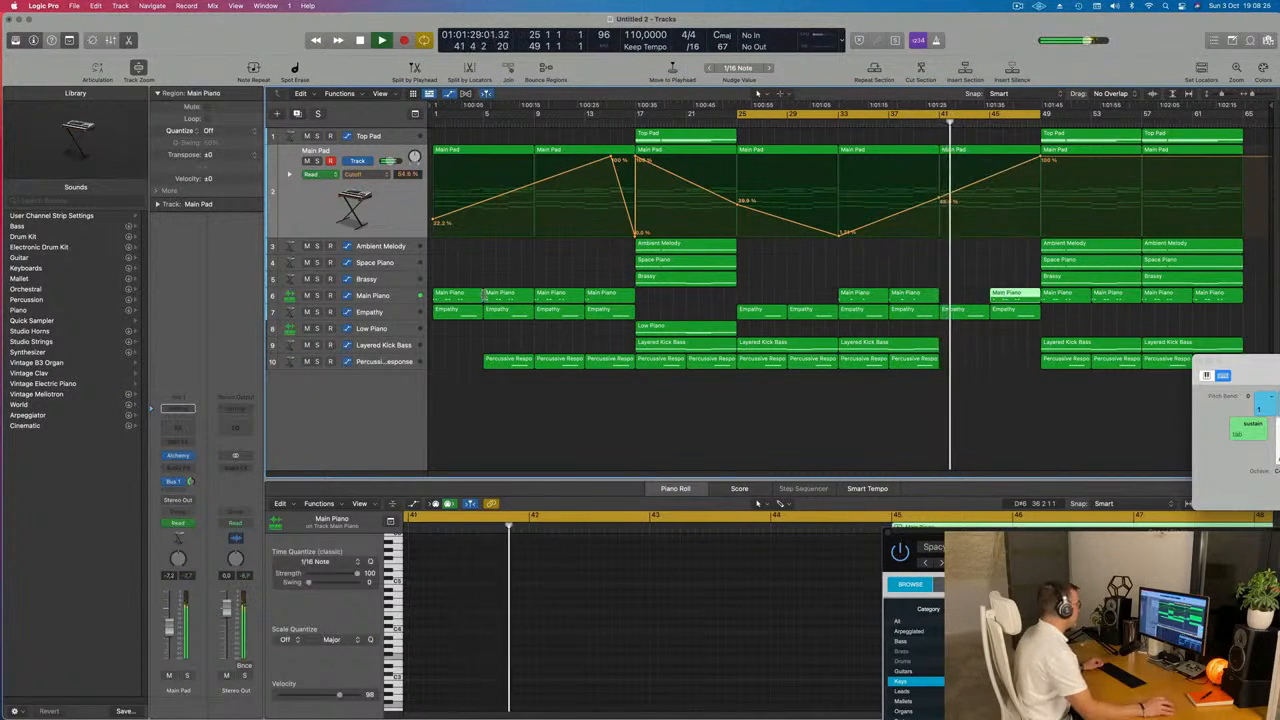
- Duplicate the Empathy track with its instrument and move the Empathy region at bar 33 onto the new track
click(382, 297)
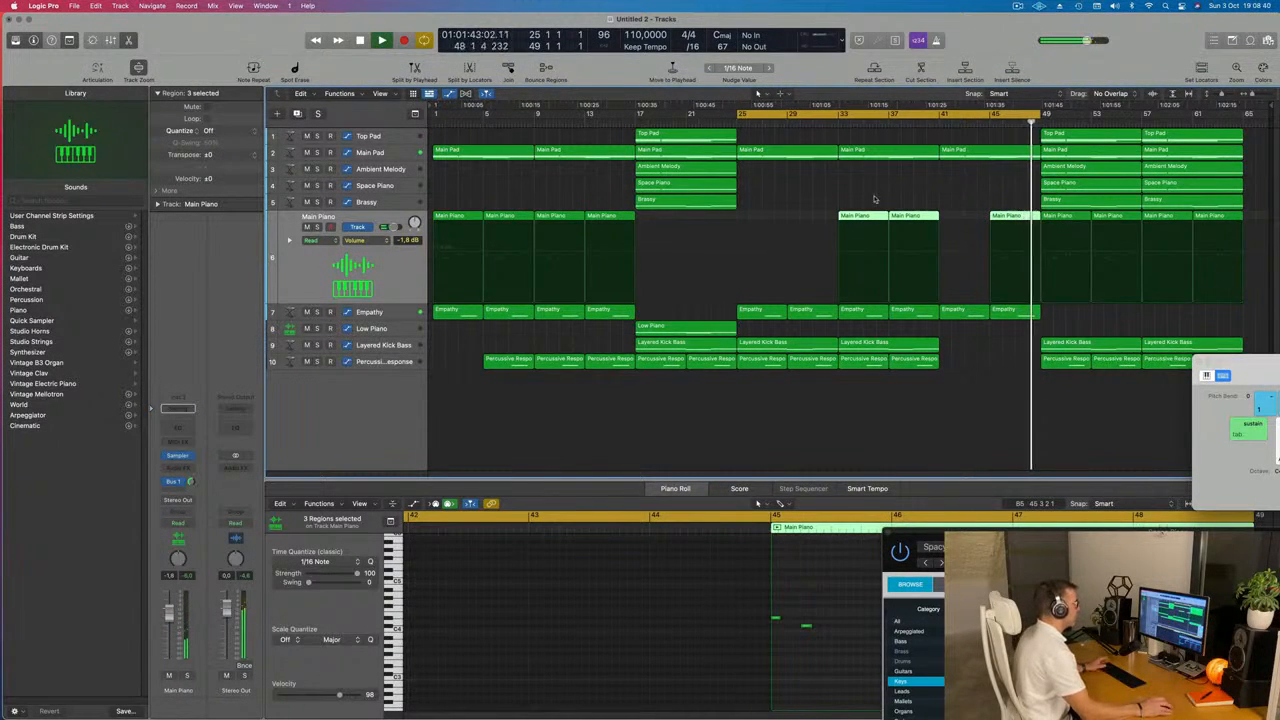
key(Return)
click(840, 119)
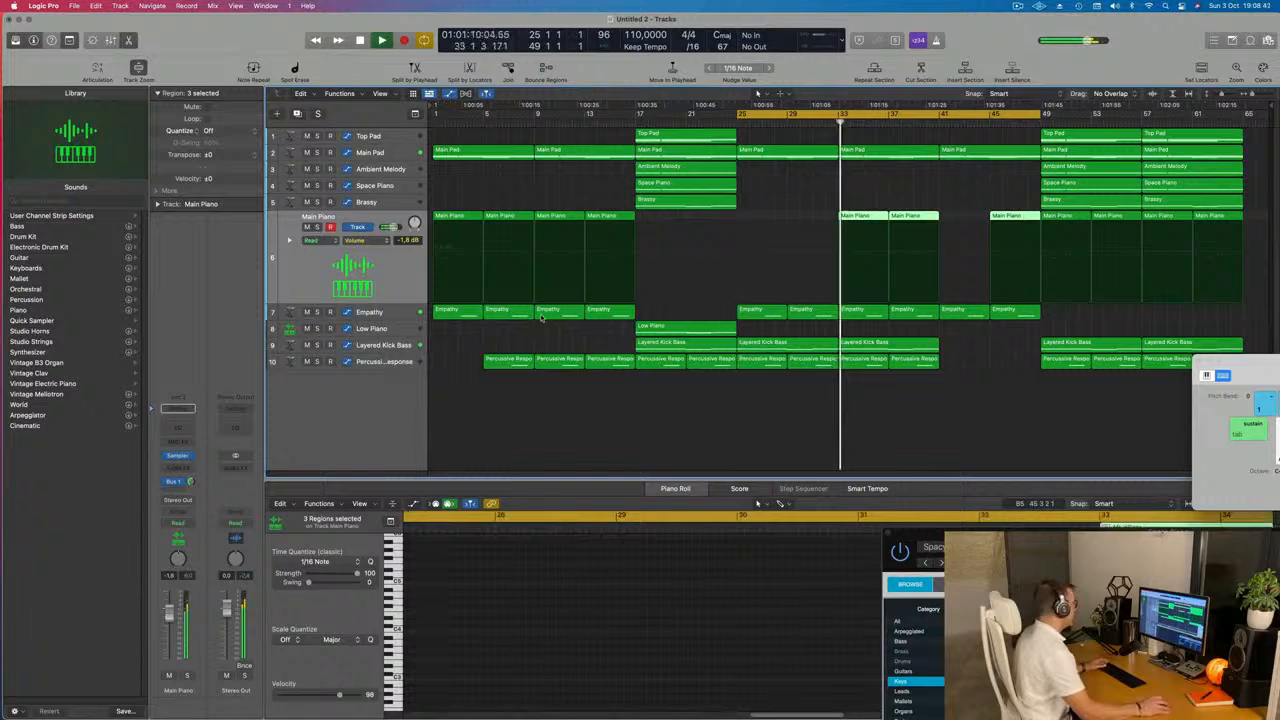
click(400, 312)
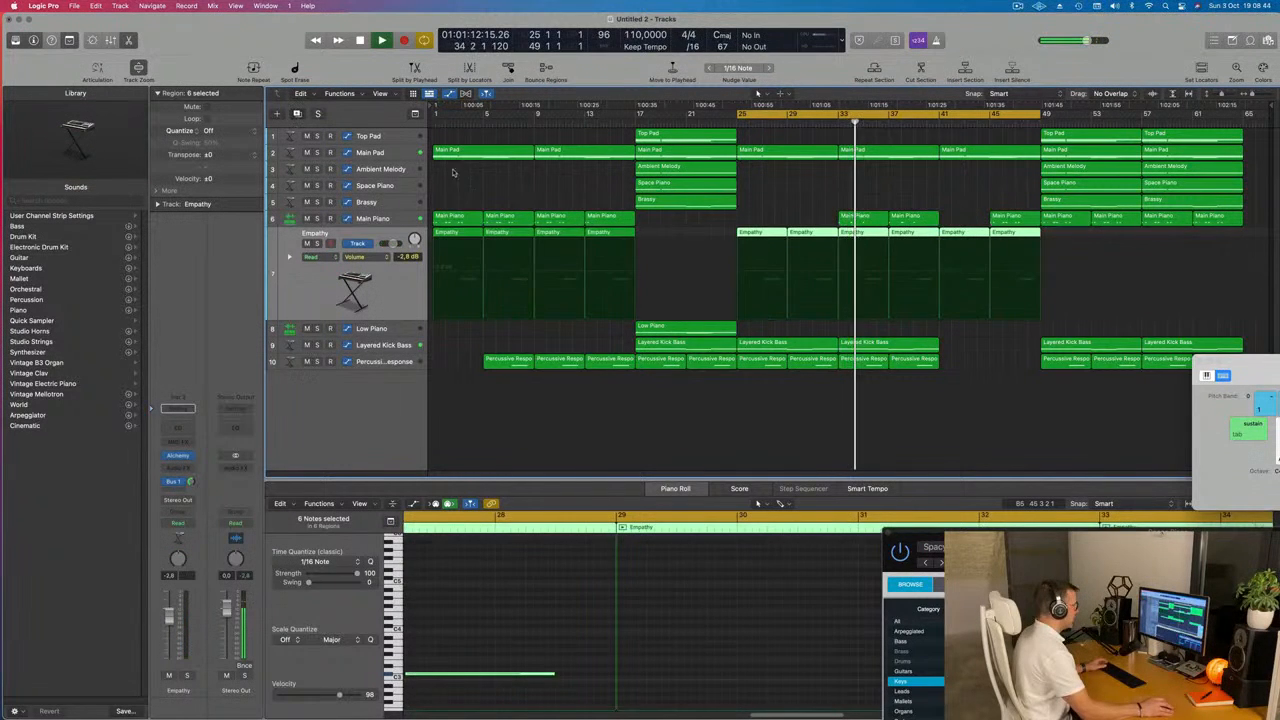
key(super+d)
click(872, 237)
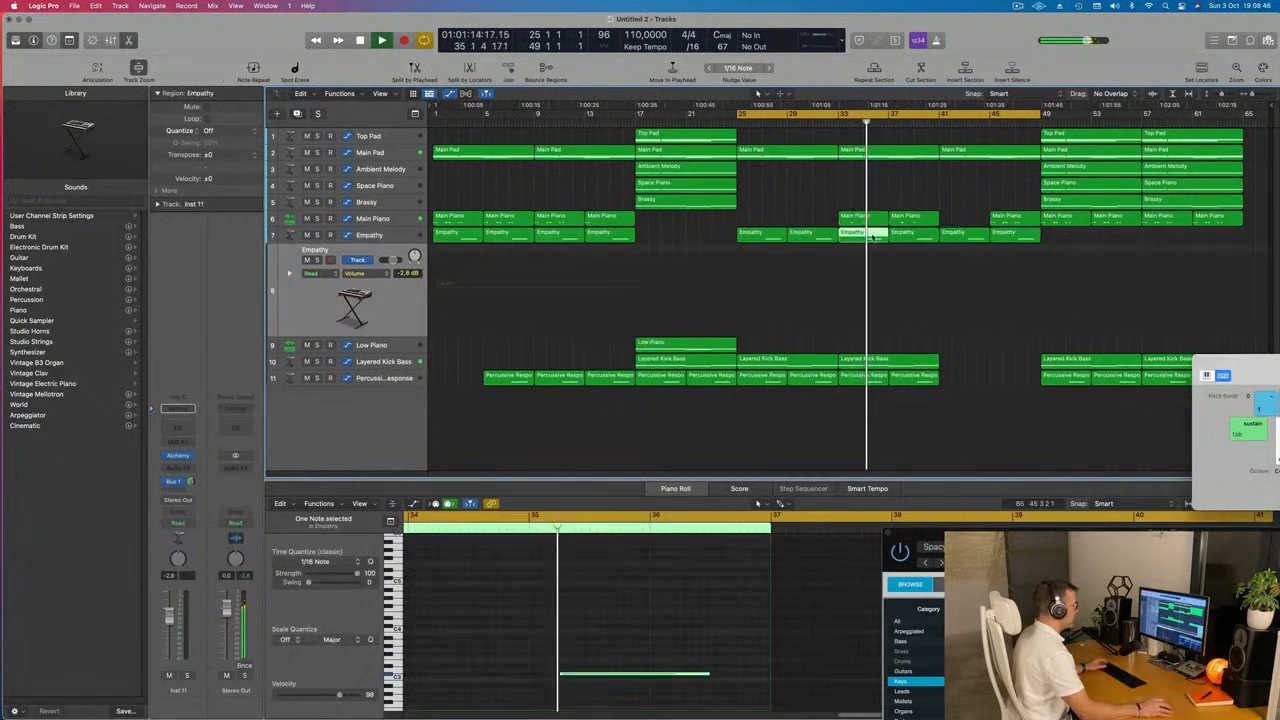
drag(872, 237, 870, 318)
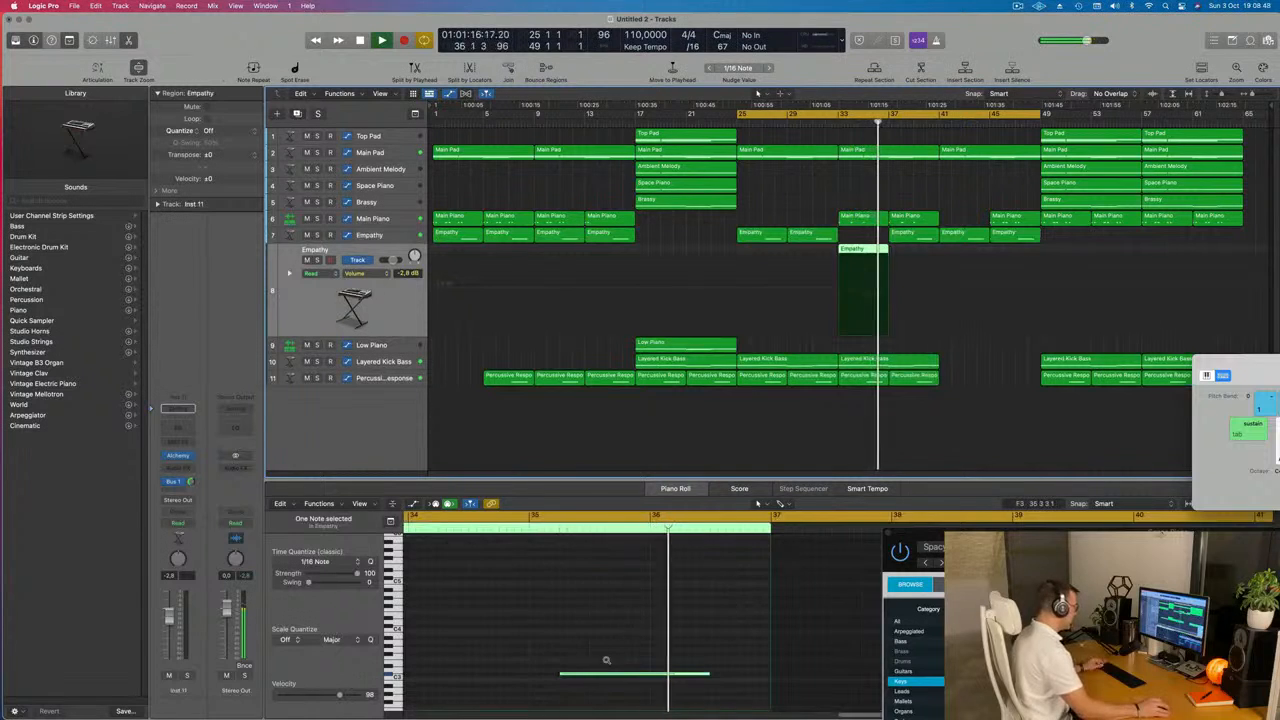
- Stretch the moved region's note back to start at bar 33 and lengthen the region to bar 49
scroll(606, 660, left, 3)
drag(626, 674, 412, 680)
scroll(570, 673, down, 2)
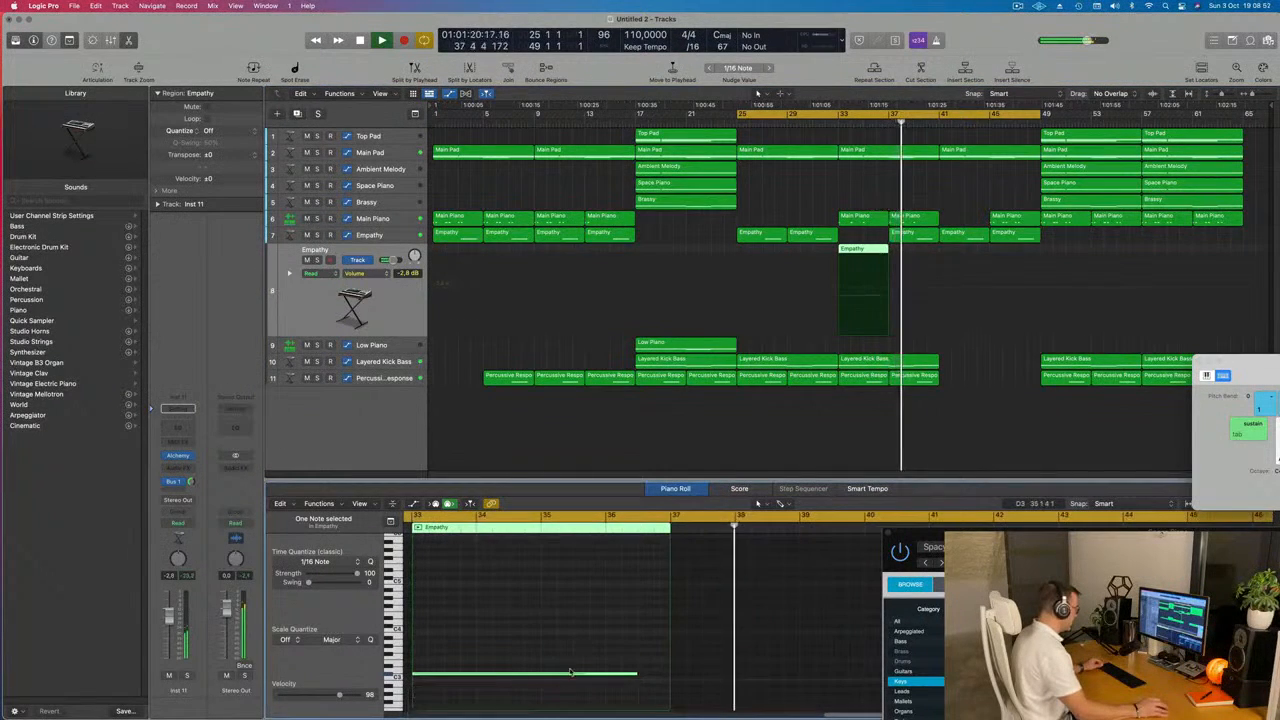
click(892, 335)
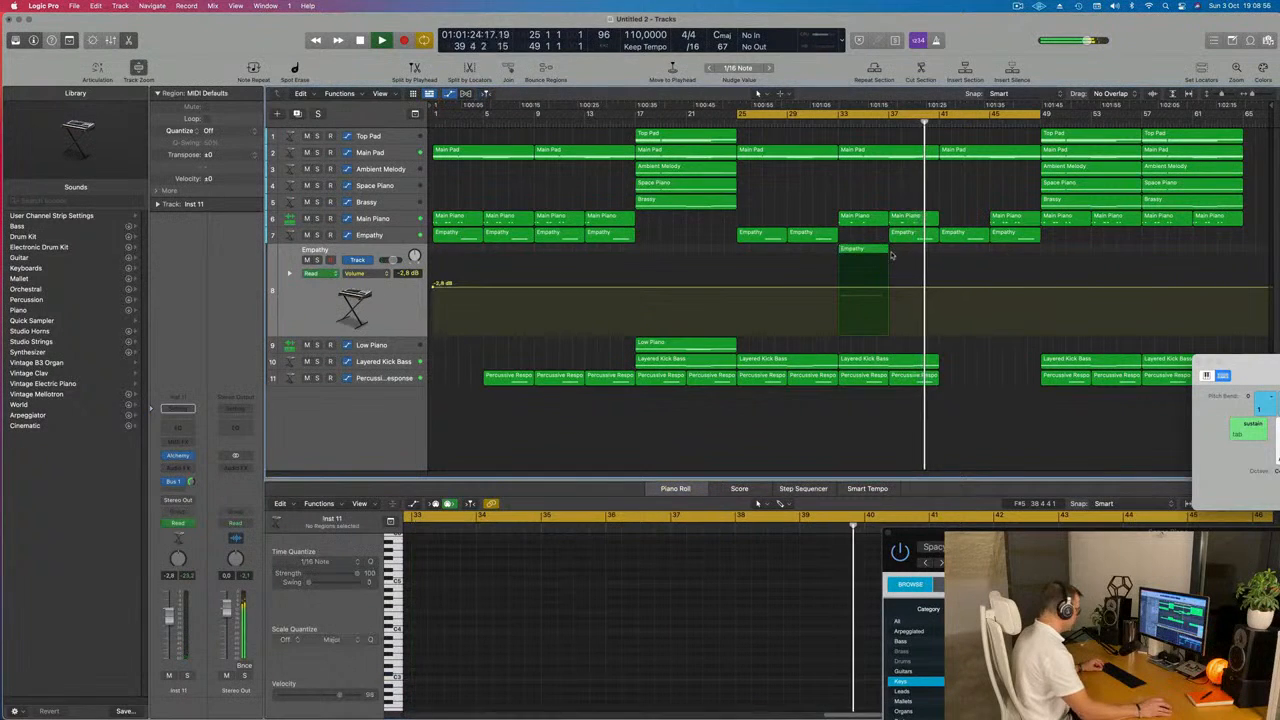
drag(886, 250, 1040, 251)
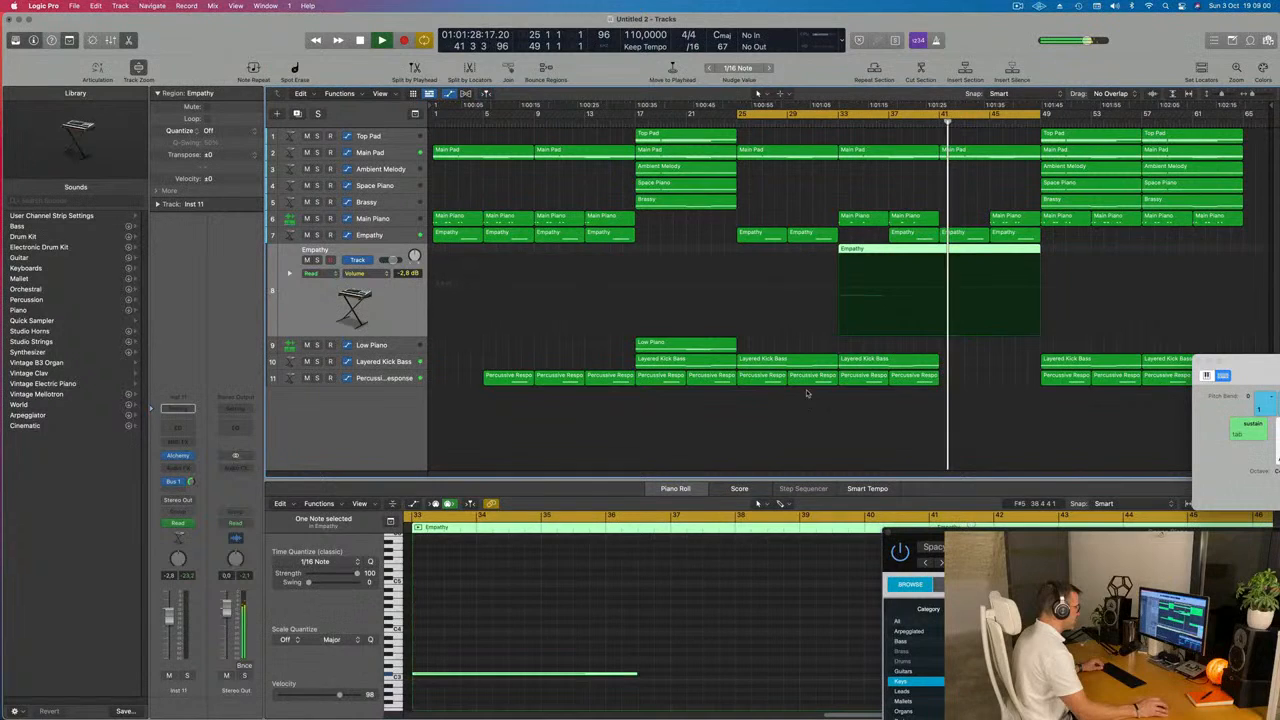
- Extend the note to the region's end at bar 49 and move the Space Piano instrument window aside
scroll(650, 666, left, 3)
drag(966, 532, 948, 79)
scroll(828, 682, left, 5)
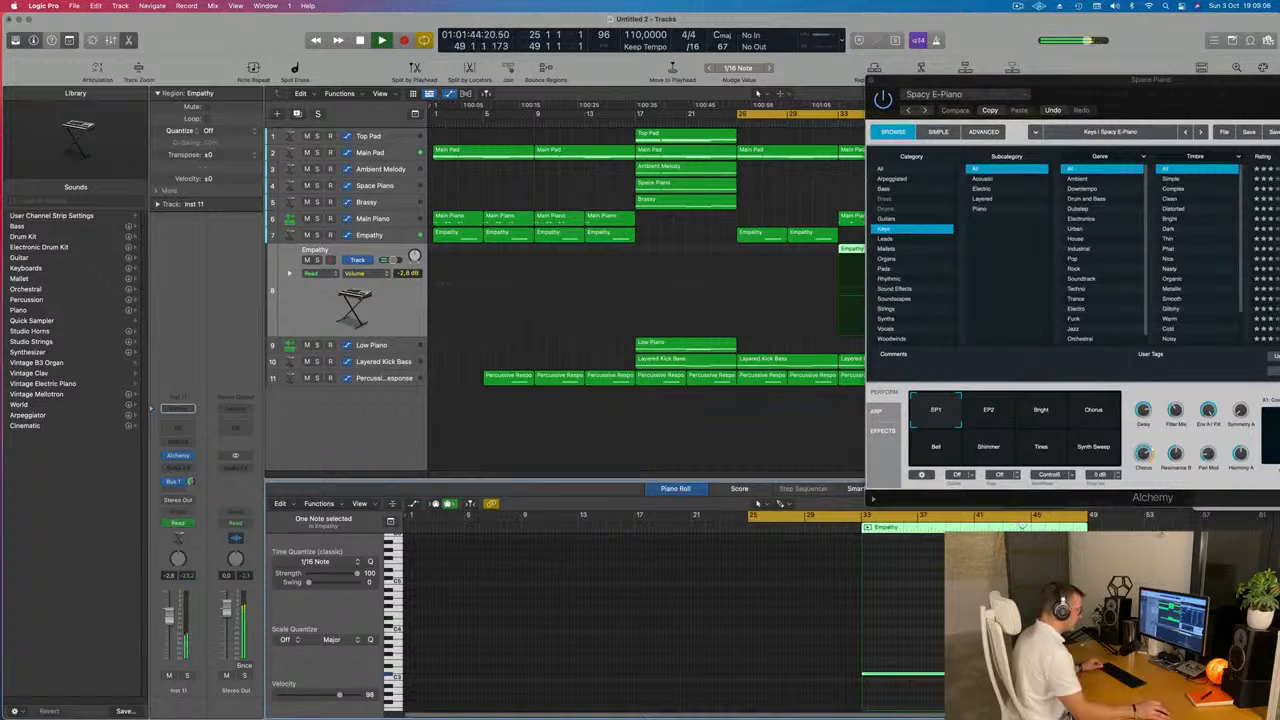
drag(1088, 83, 488, 450)
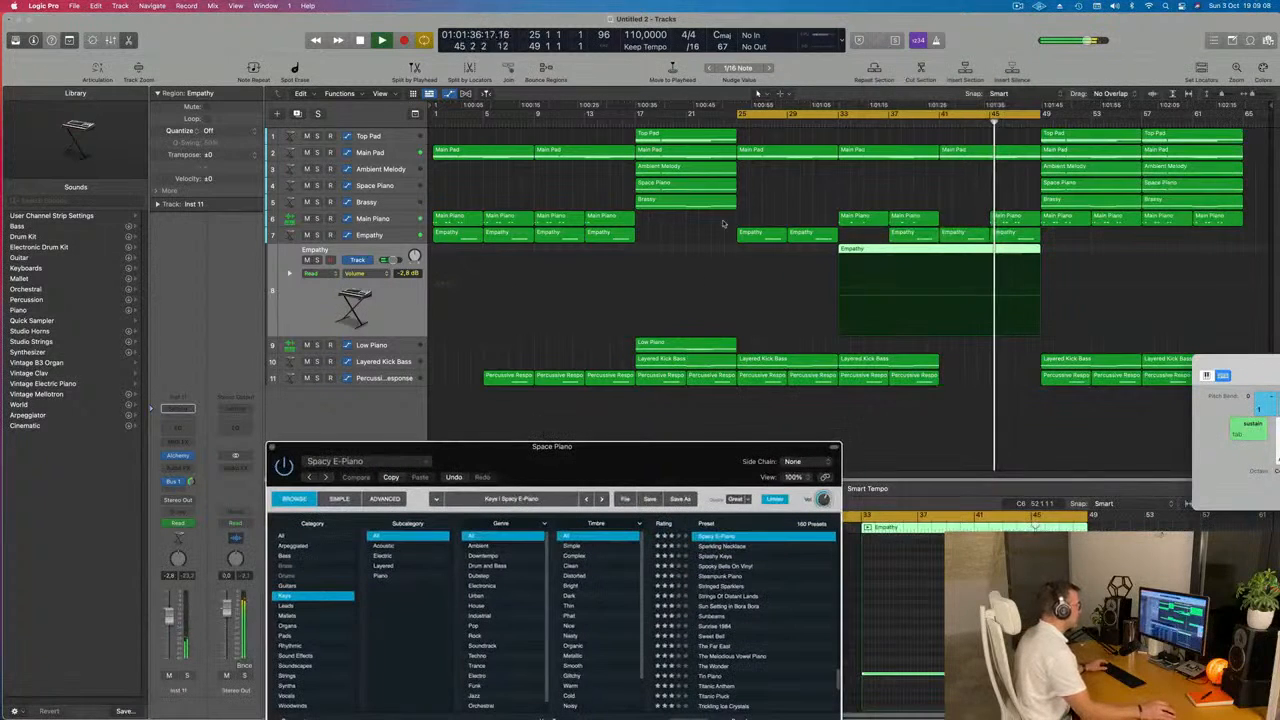
- Move the cycle range's start to bar 33 and close the Space Piano instrument window
drag(741, 116, 838, 122)
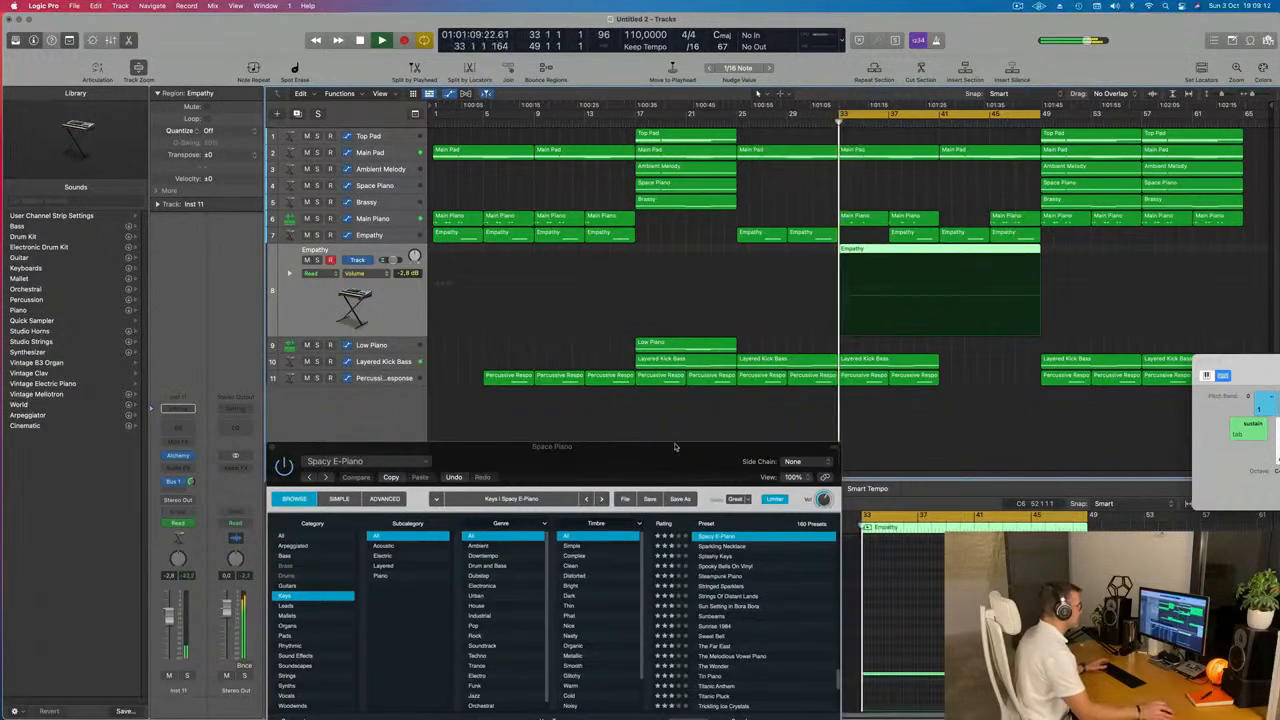
drag(654, 464, 717, 239)
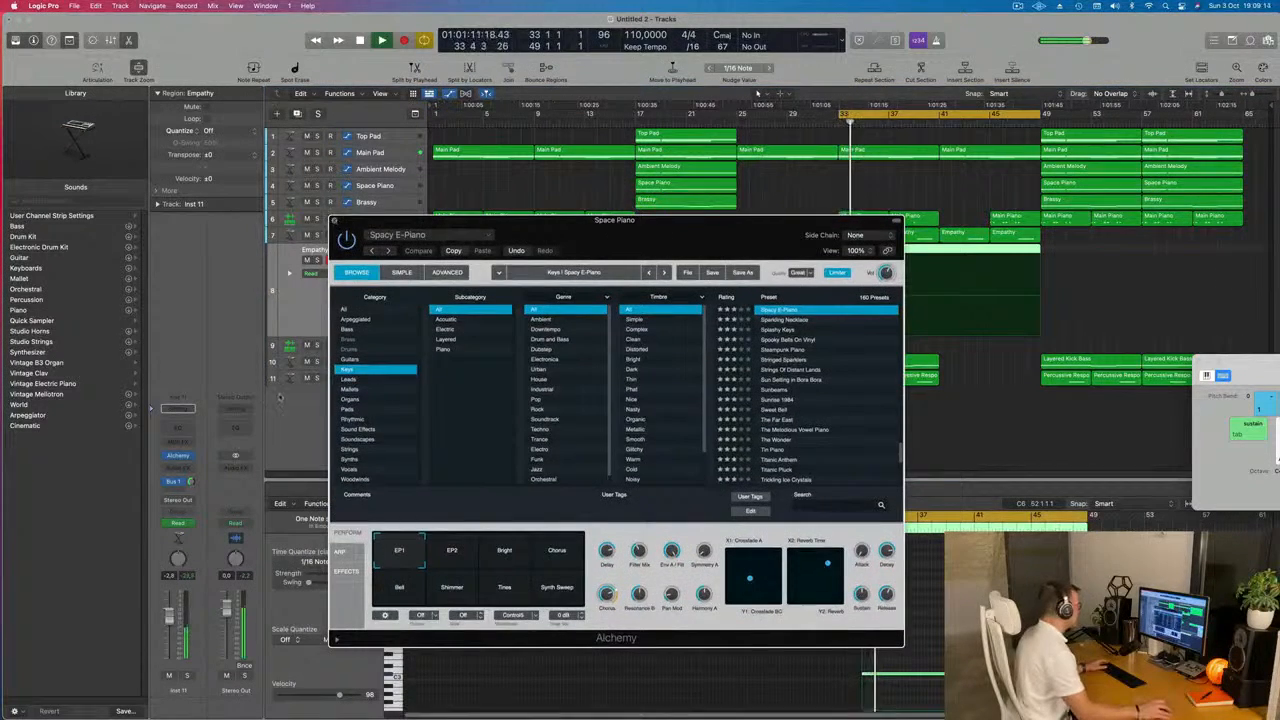
click(334, 220)
- Solo the duplicated Empathy track and try the Epic Guitar Hall soundscape preset in its Alchemy instrument
key(space)
key(space)
click(185, 677)
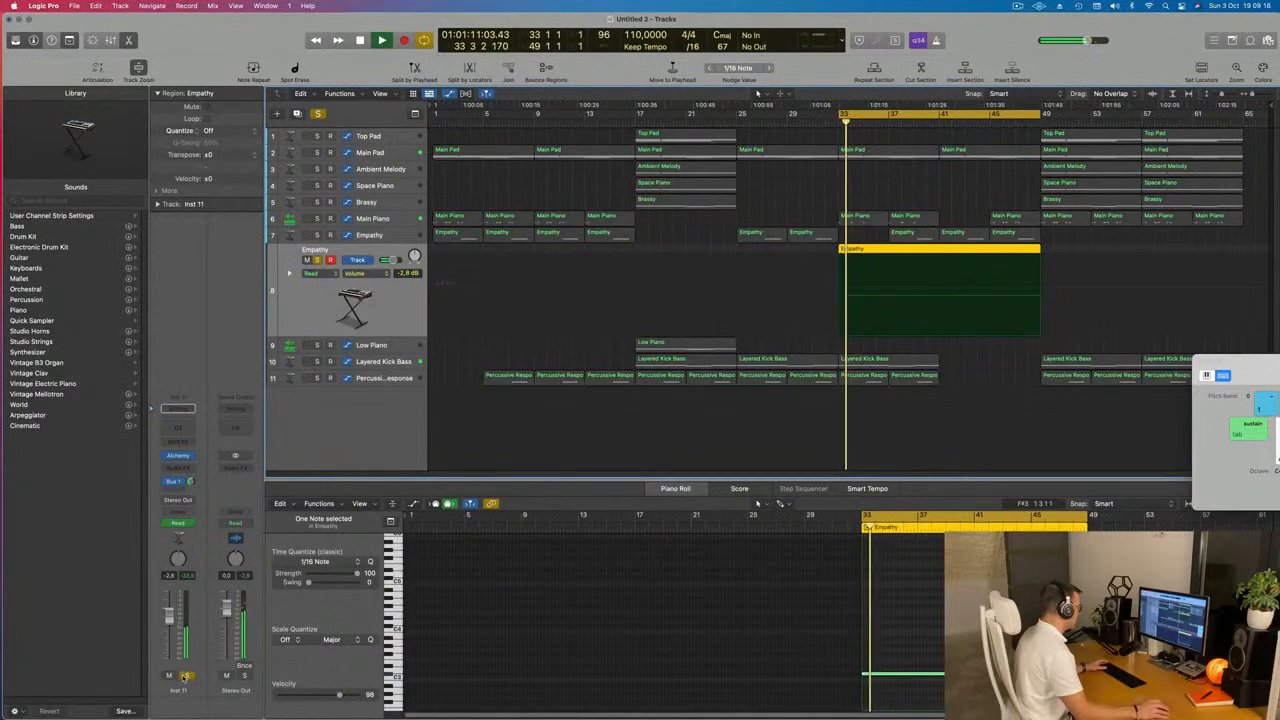
click(178, 456)
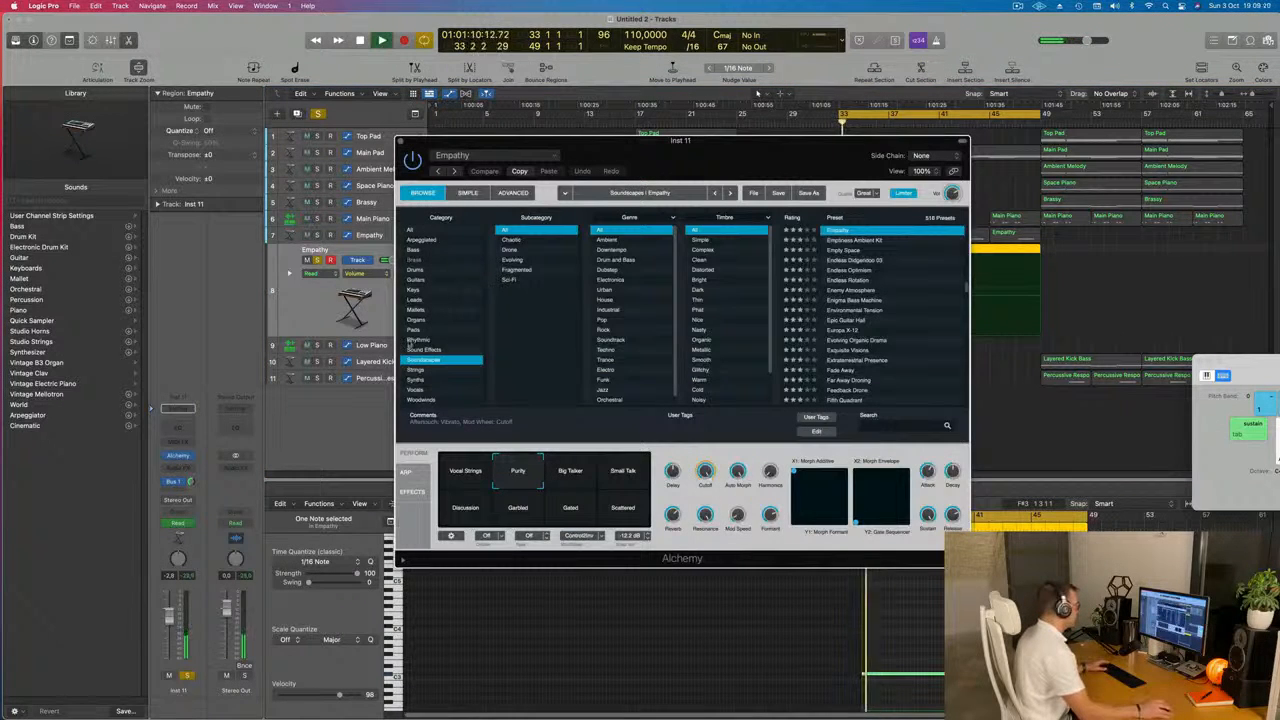
click(857, 320)
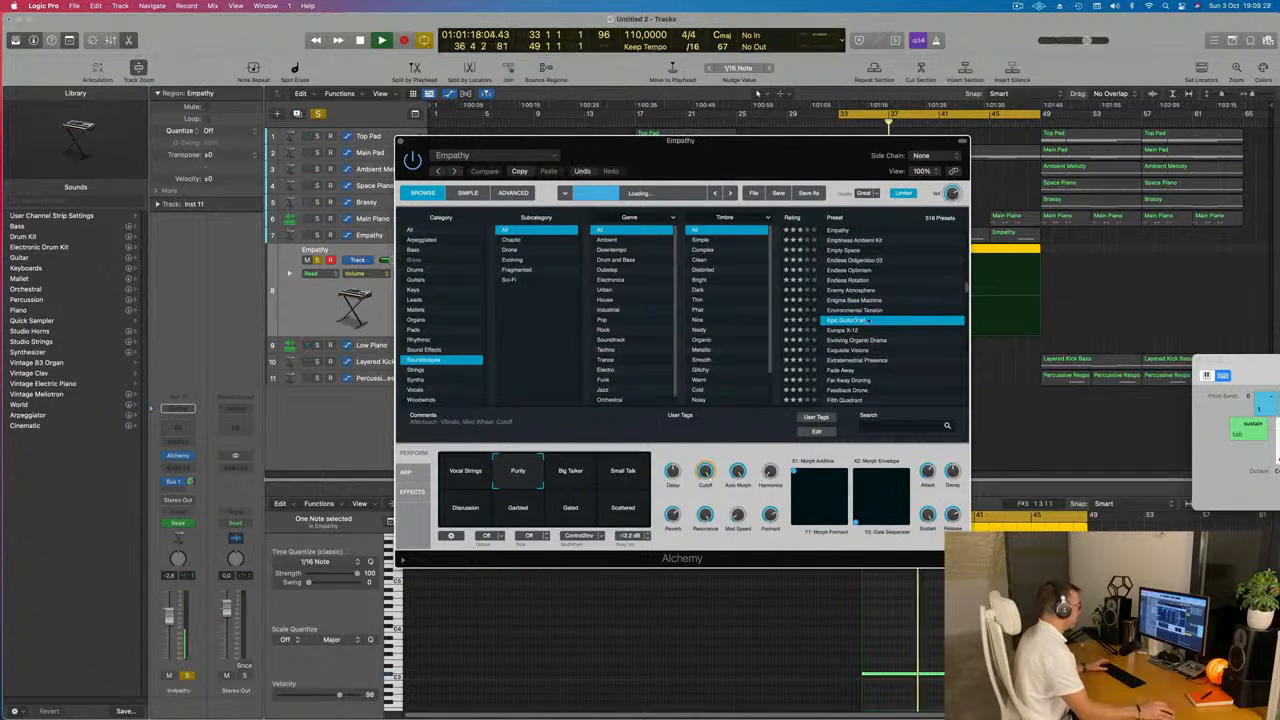
drag(806, 139, 676, 86)
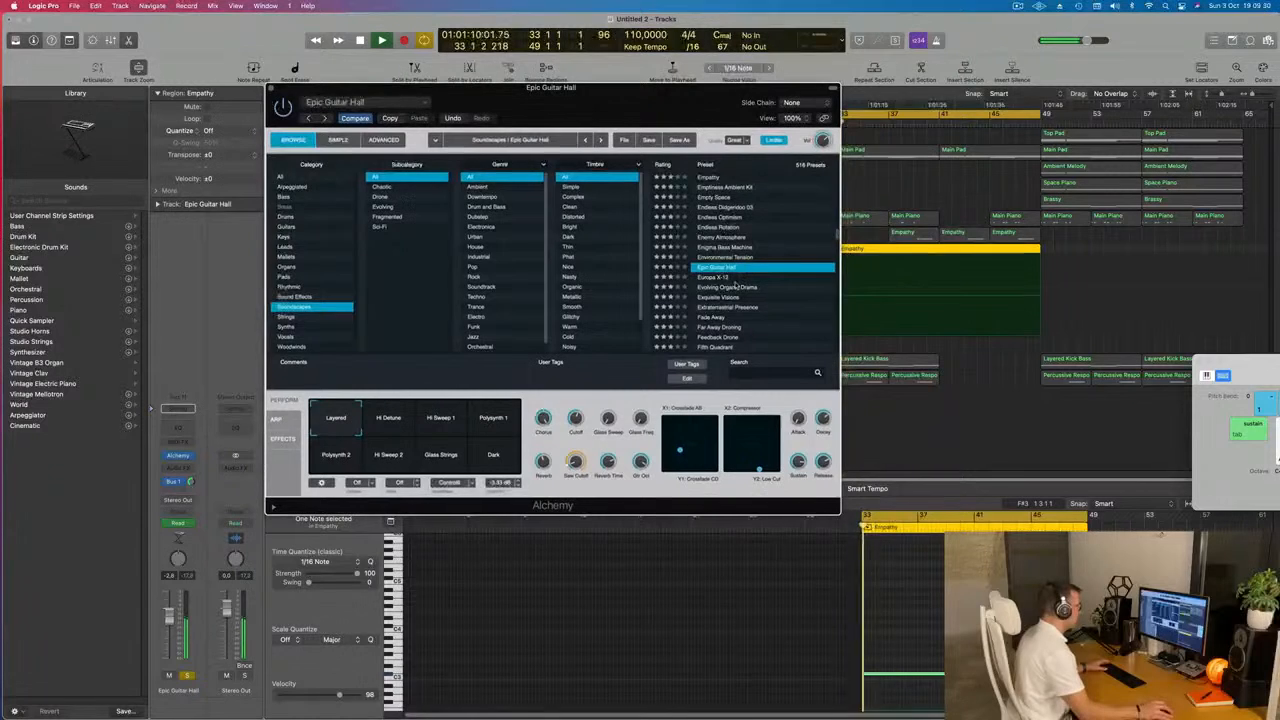
- Load the Evolving Organic Drama preset, audition its Suspenseful, Complex 2 and High Pitched snapshots, and choose Dark
click(776, 284)
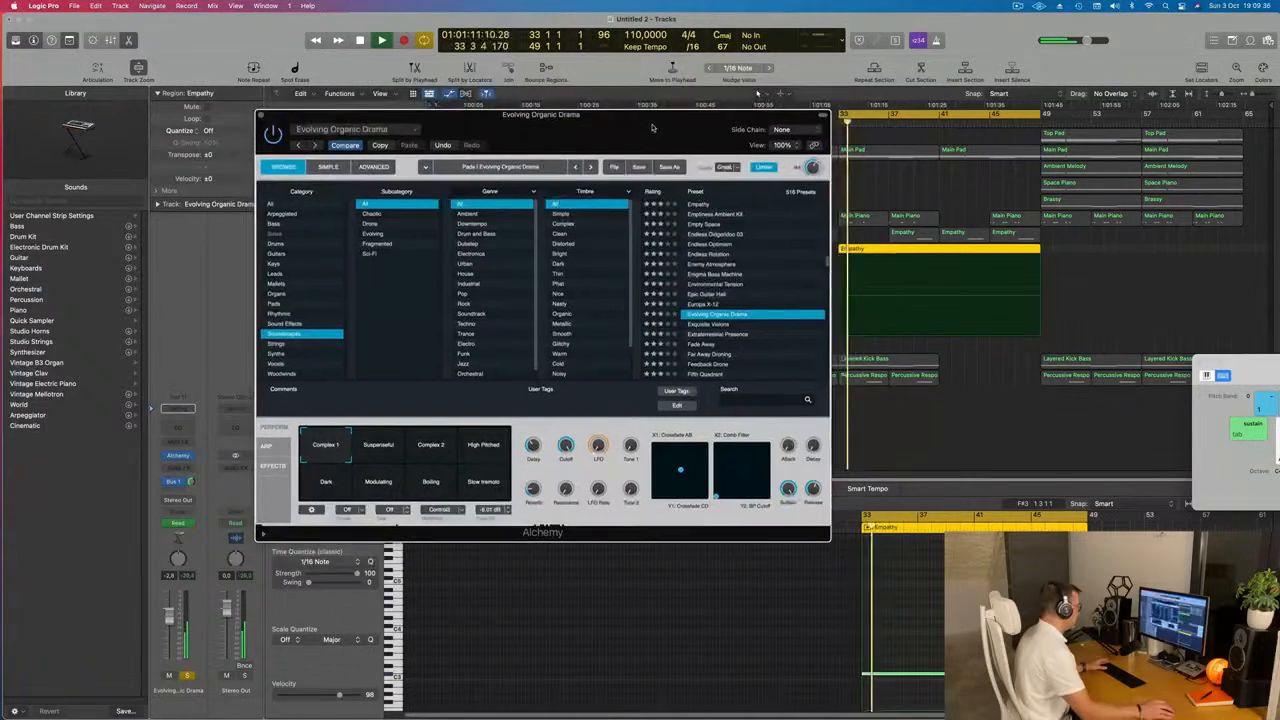
drag(710, 88, 820, 78)
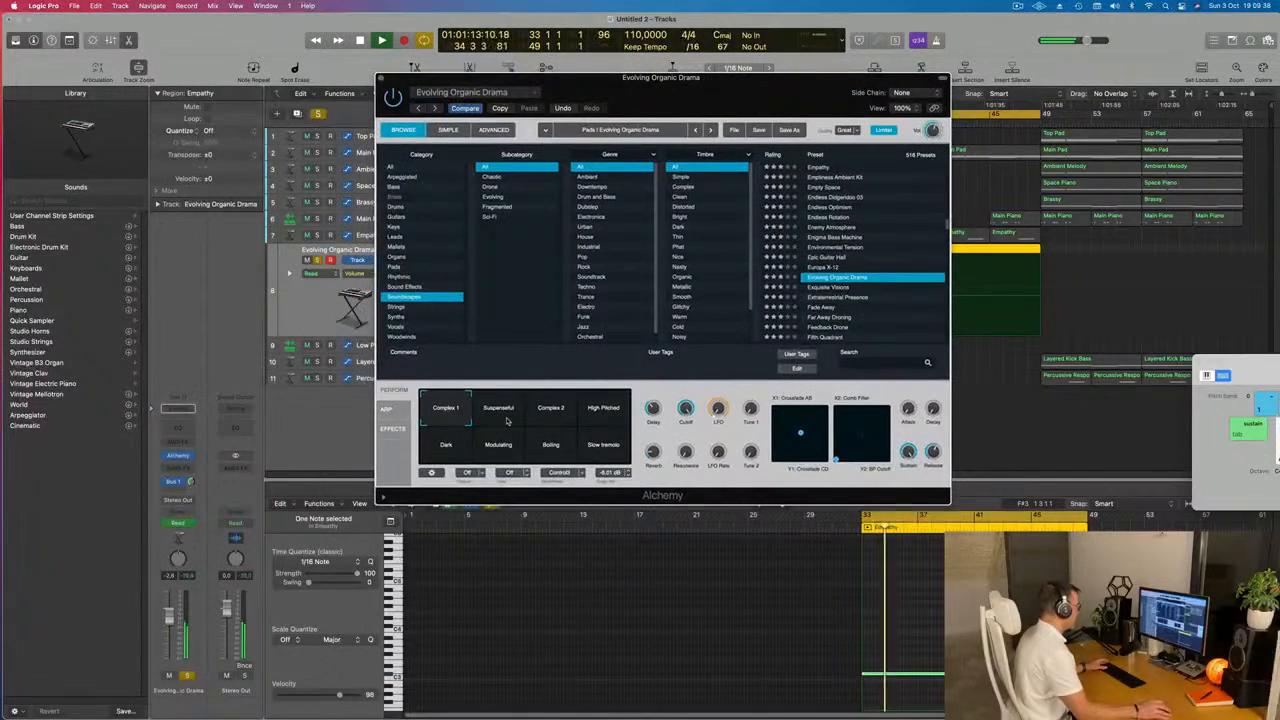
click(506, 420)
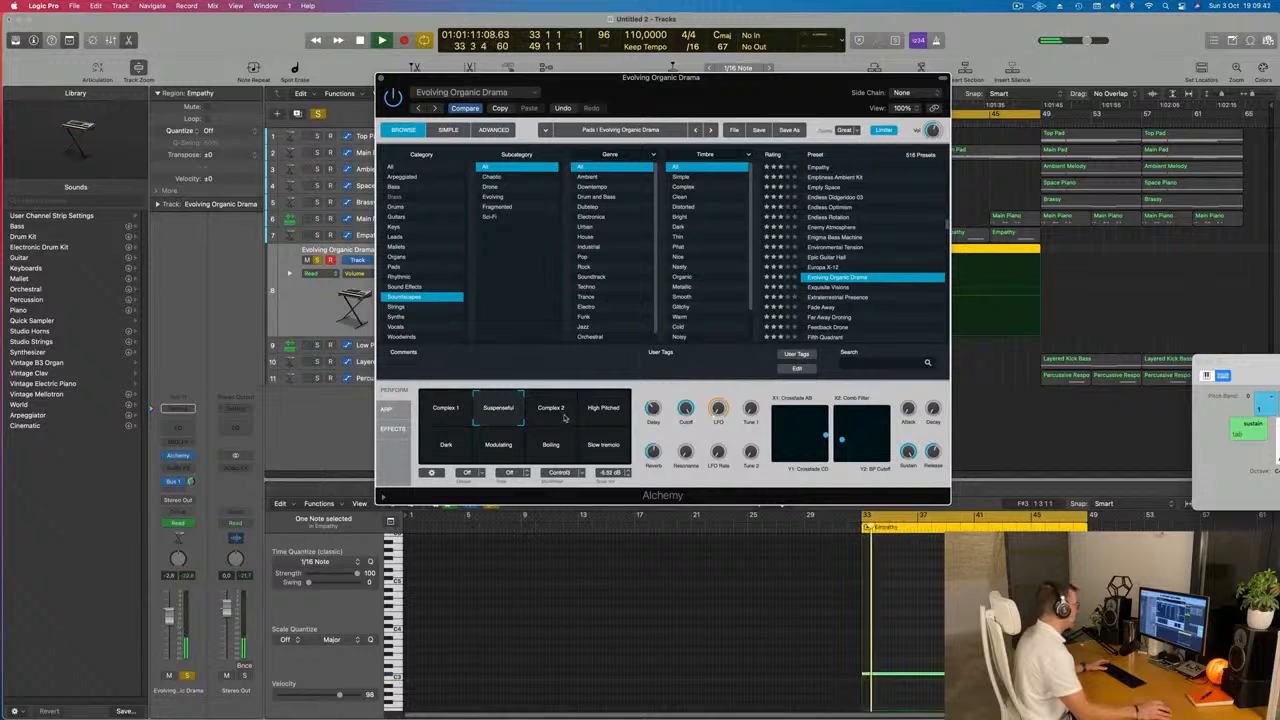
click(565, 418)
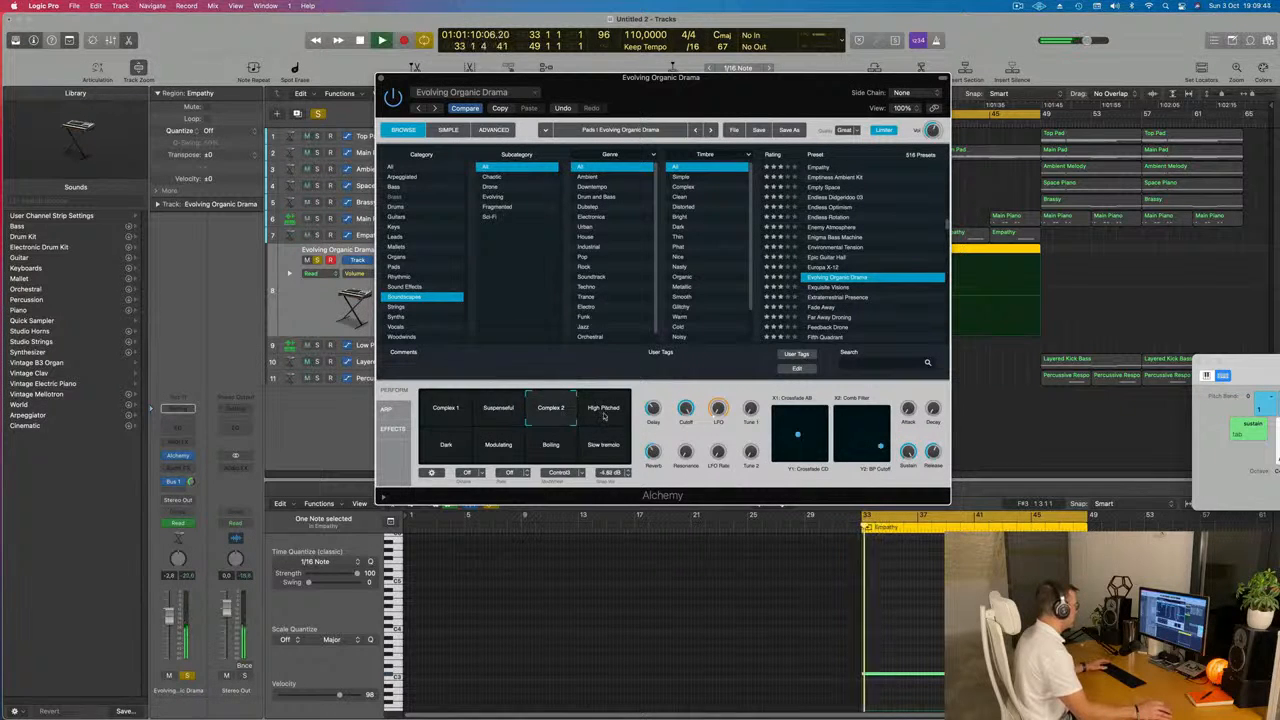
click(604, 418)
click(446, 450)
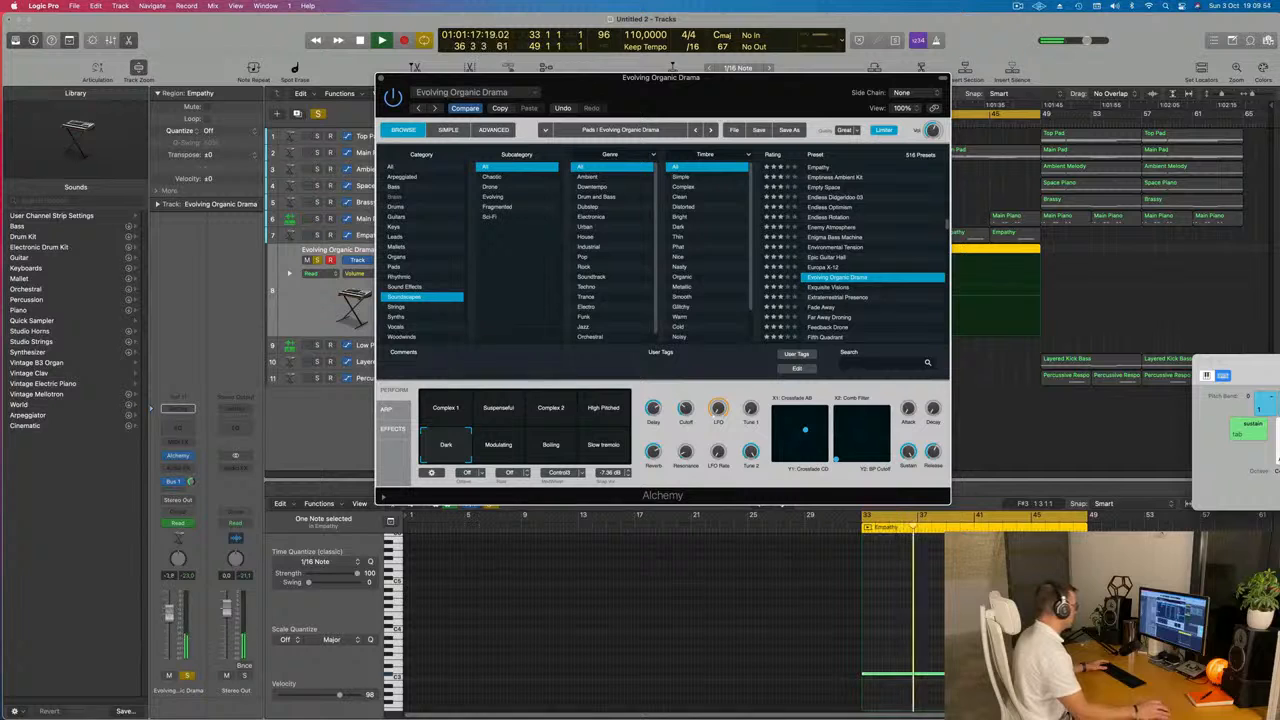
- Raise the Evolving Organic Drama track's volume to about 0.7 dB and unsolo it, closing its Alchemy window
drag(170, 669, 170, 667)
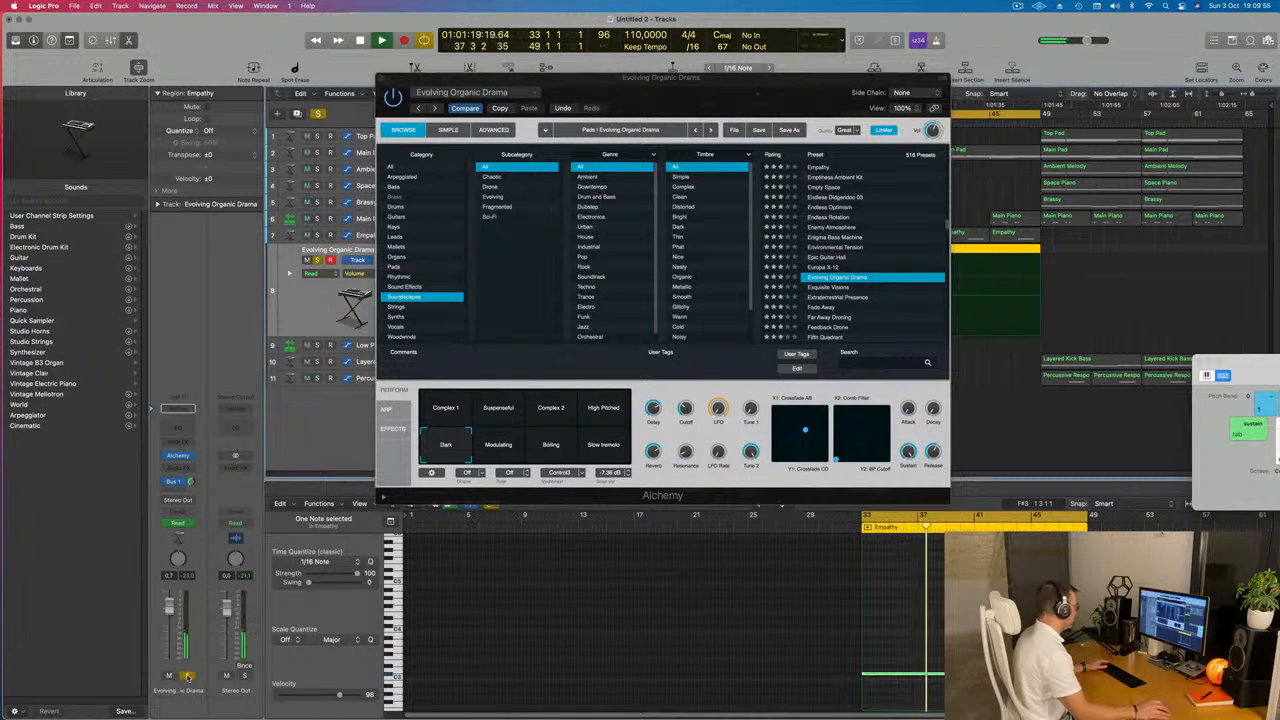
click(187, 677)
drag(840, 95, 913, 131)
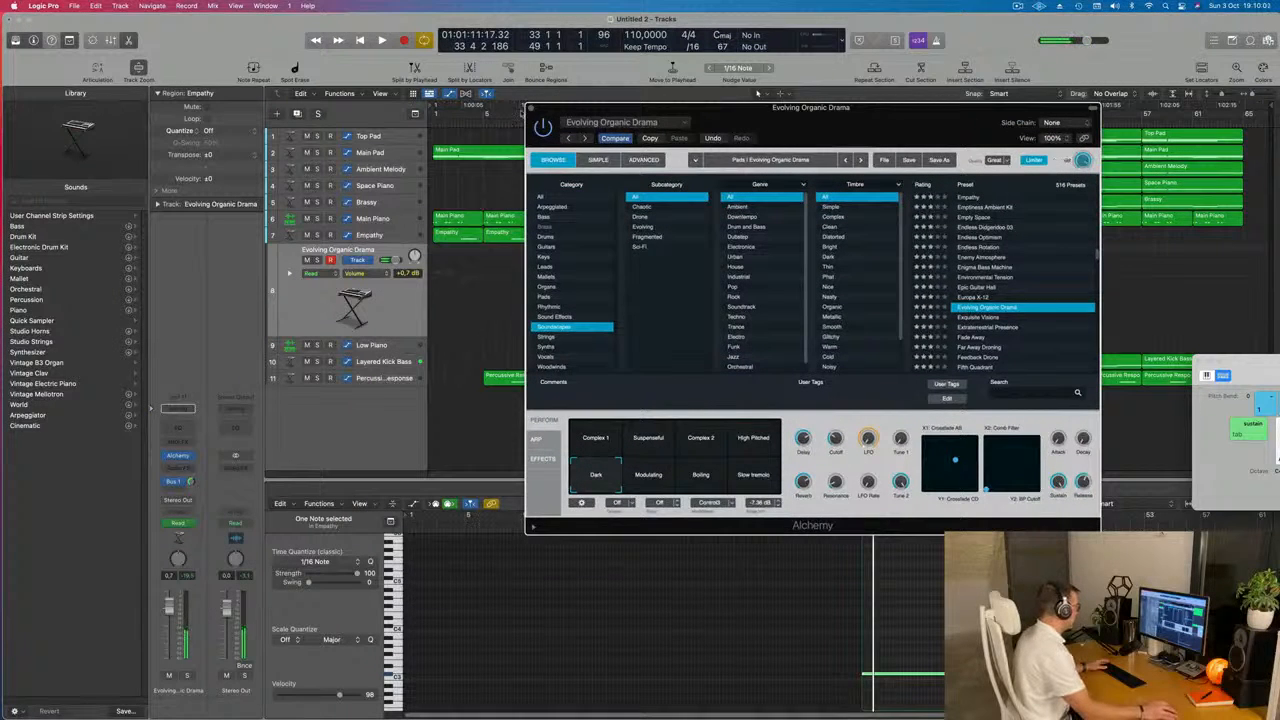
key(super+w)
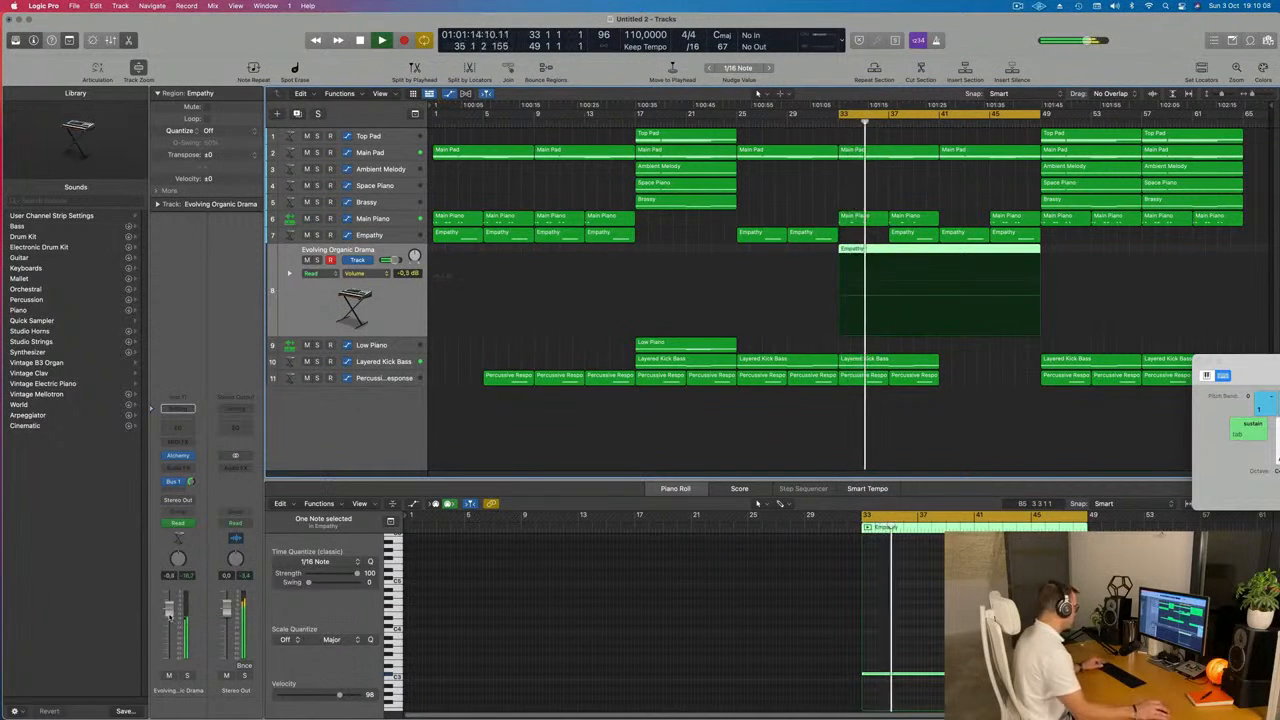
key(super+s)
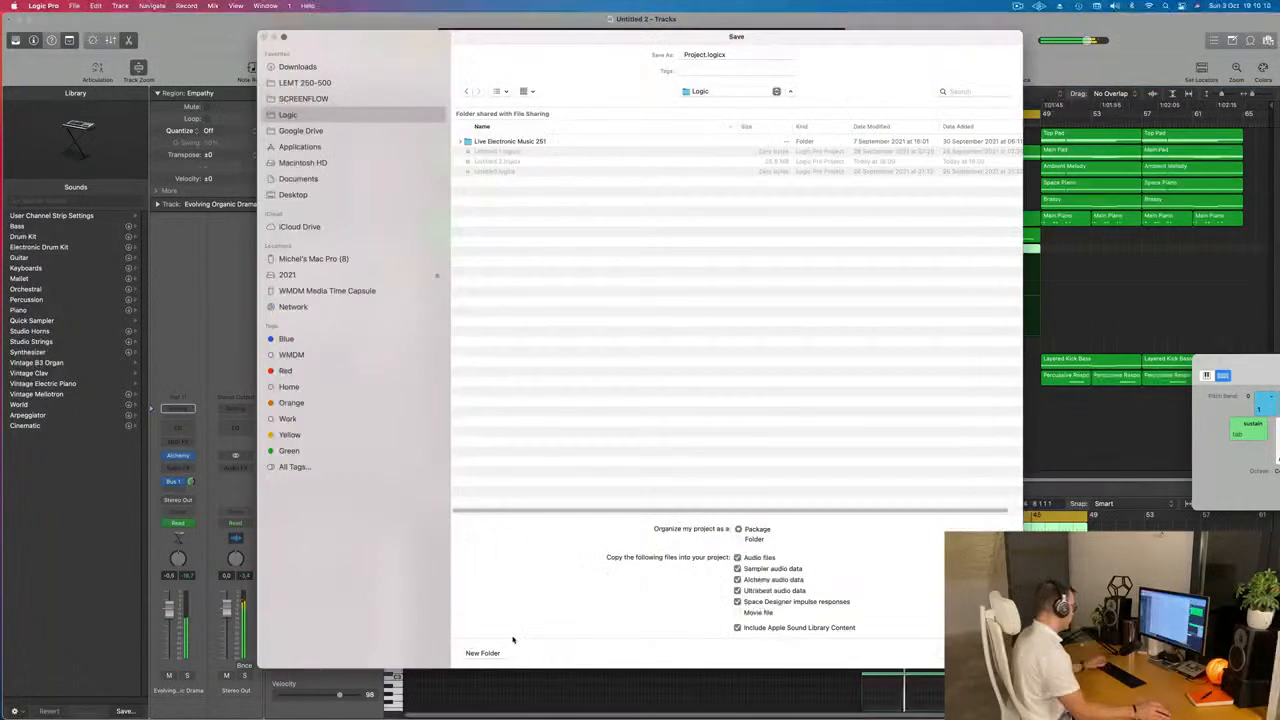
key(Escape)
key(super+Left)
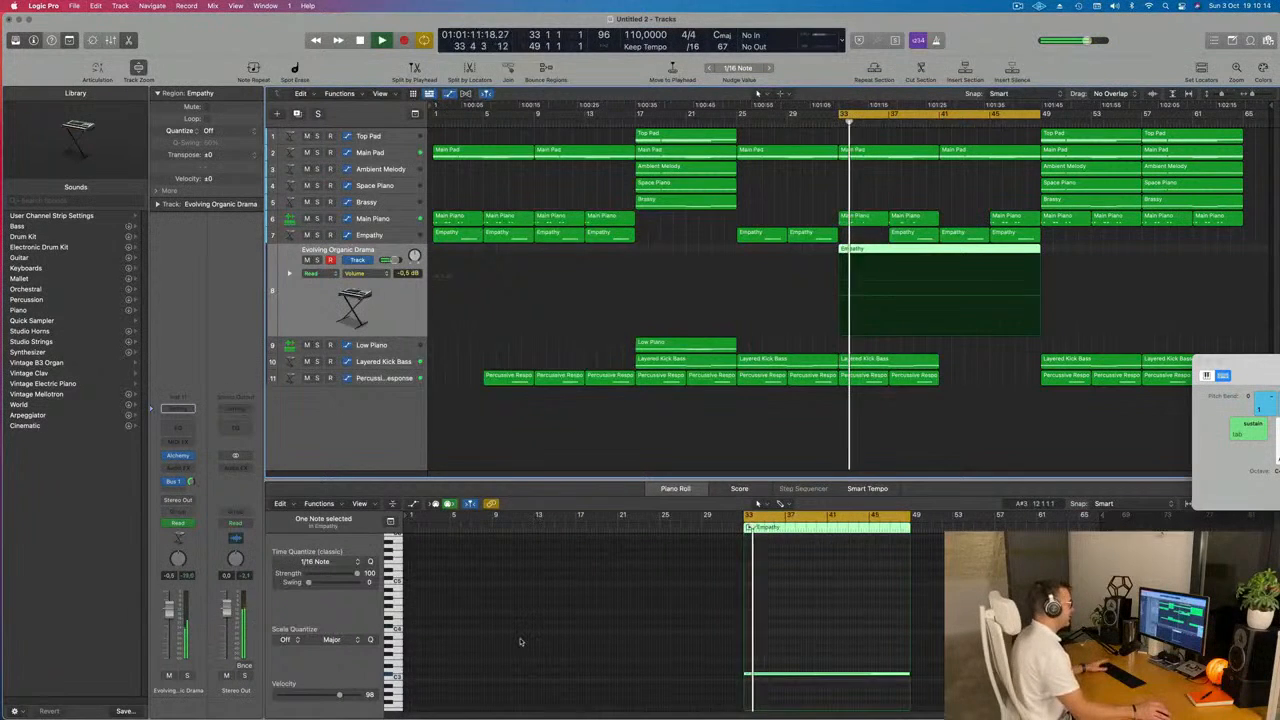
key(super+Left)
key(super+Left)
- Lower the Evolving Organic Drama track's volume to about -2.2 dB and extend the cycle range to bar 65
click(516, 641)
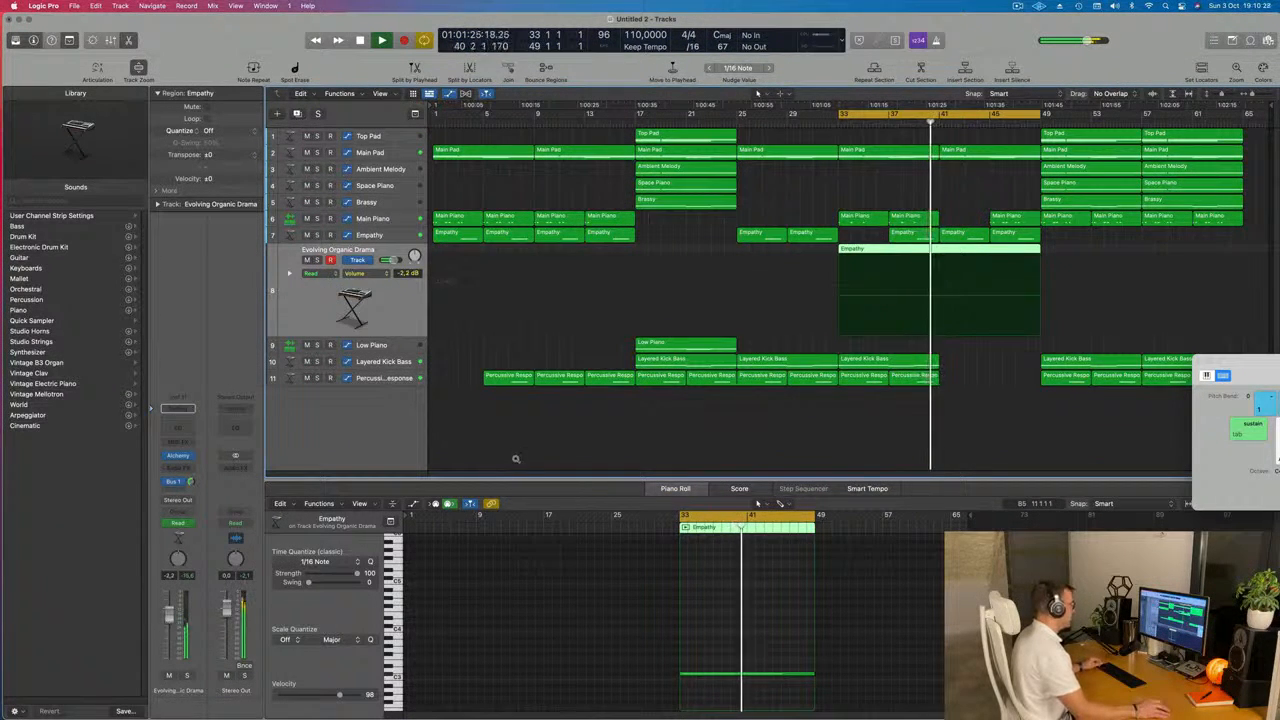
drag(1040, 113, 1245, 131)
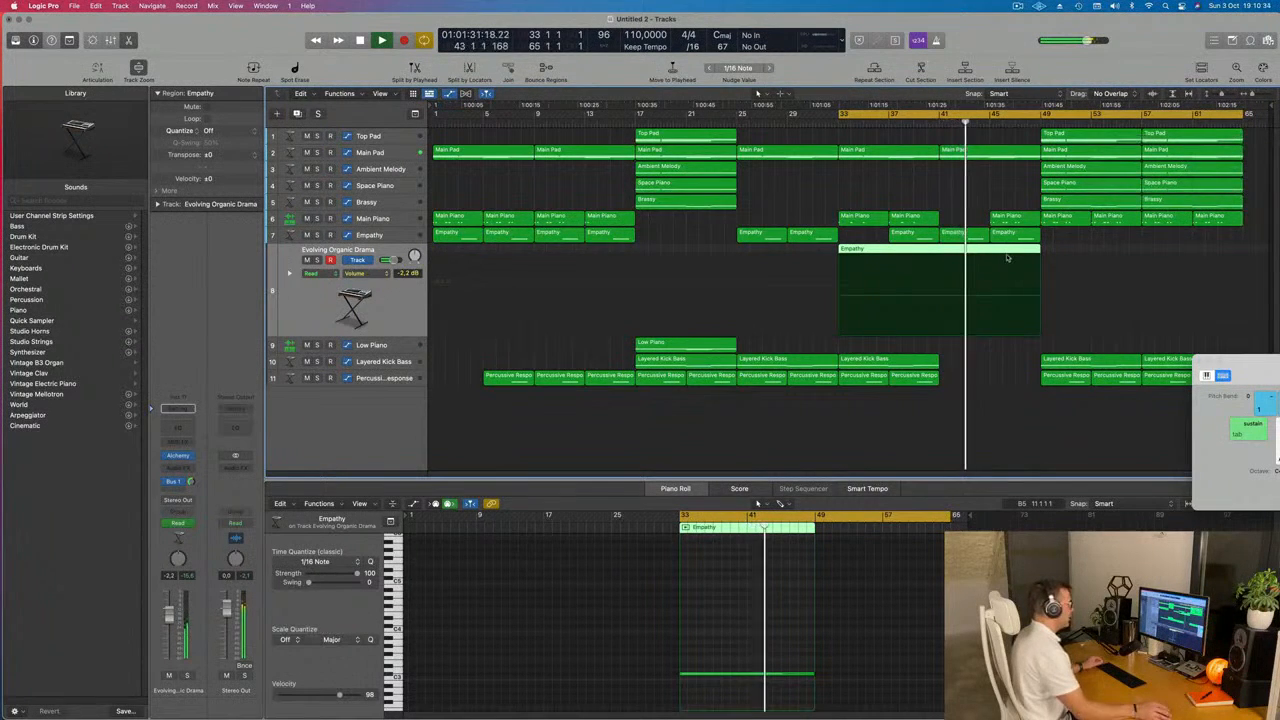